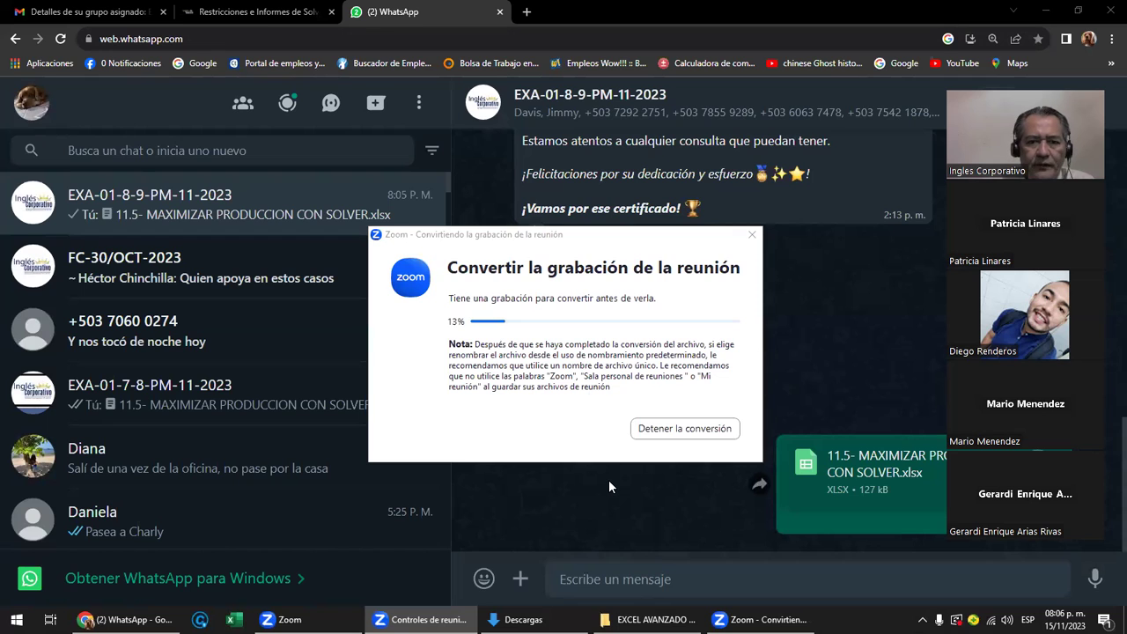
Switch from WhatsApp to the EXCEL AVANZADO 7 PM course folder in File Explorer
key(alt+Tab)
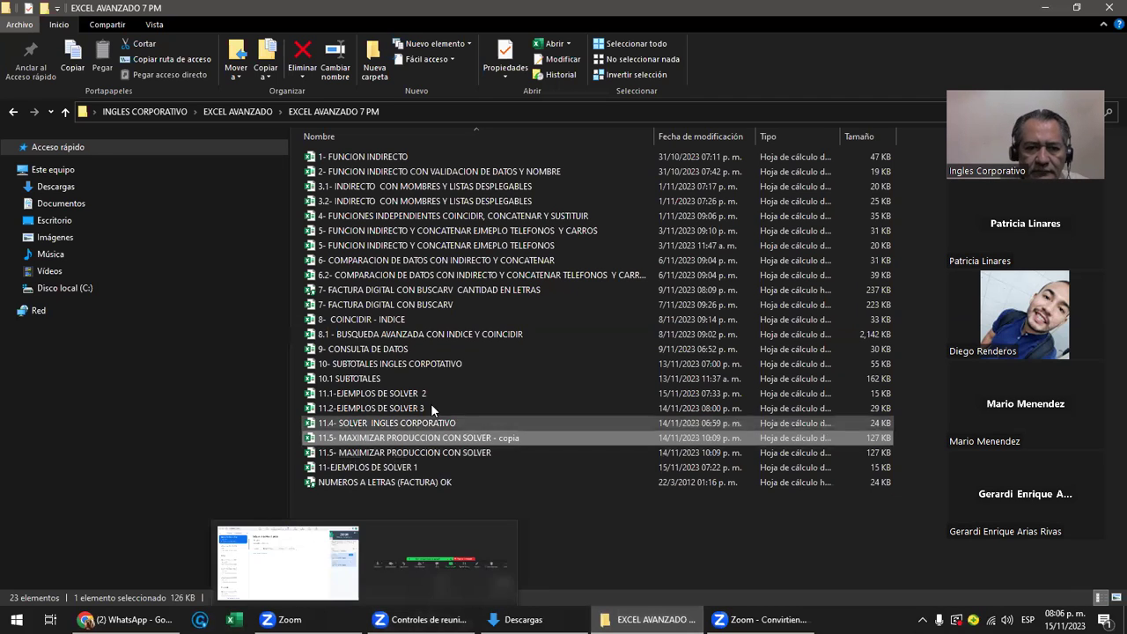
Open the 11-EJEMPLOS DE SOLVER 1 workbook from the course folder
click(384, 473)
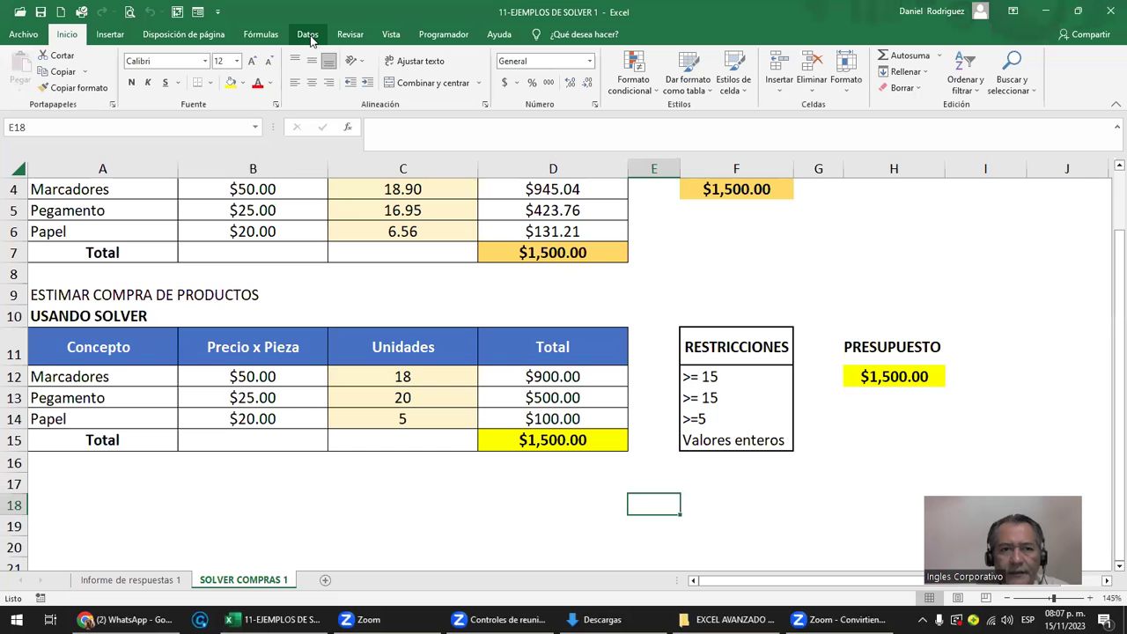
On the Datos ribbon, review the Análisis de hipótesis options for the SOLVER COMPRAS 1 sheet
click(308, 35)
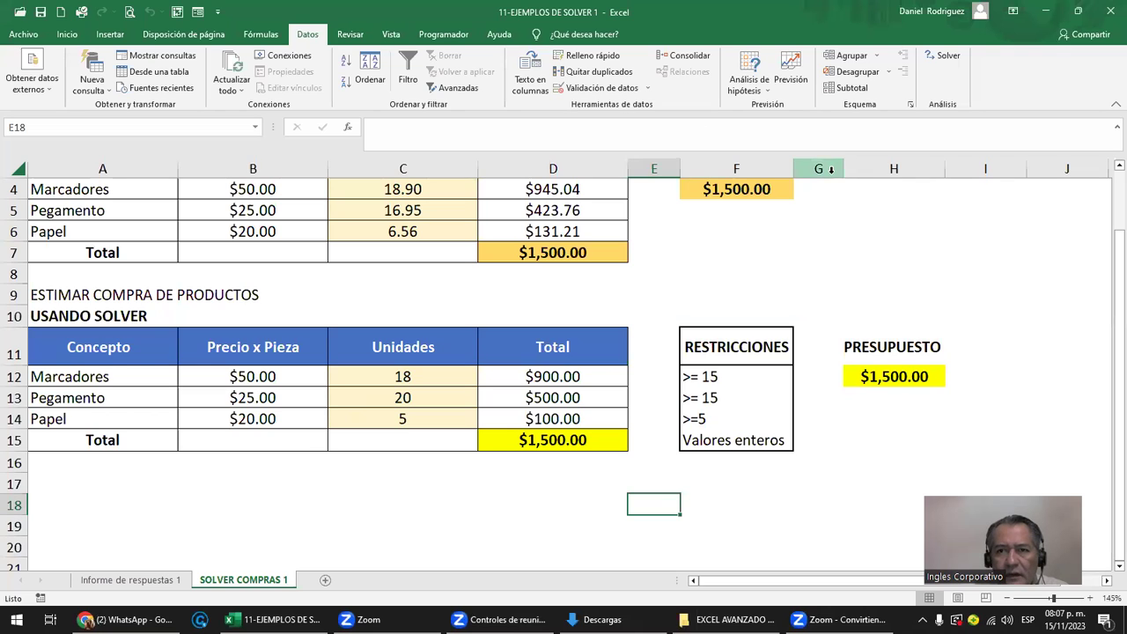
click(768, 92)
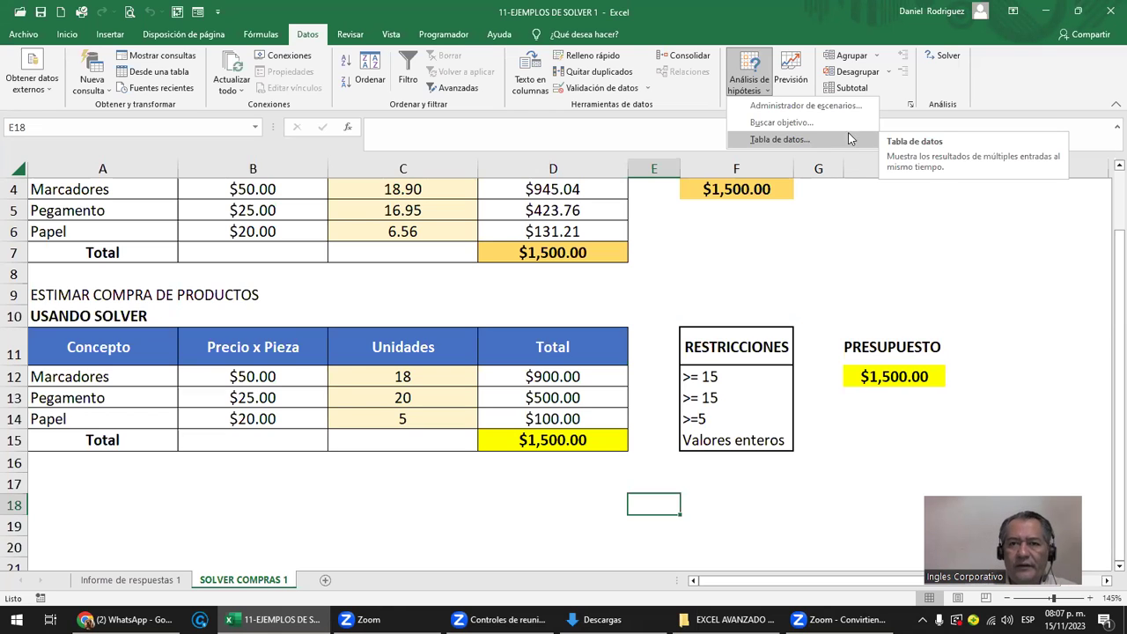
click(858, 226)
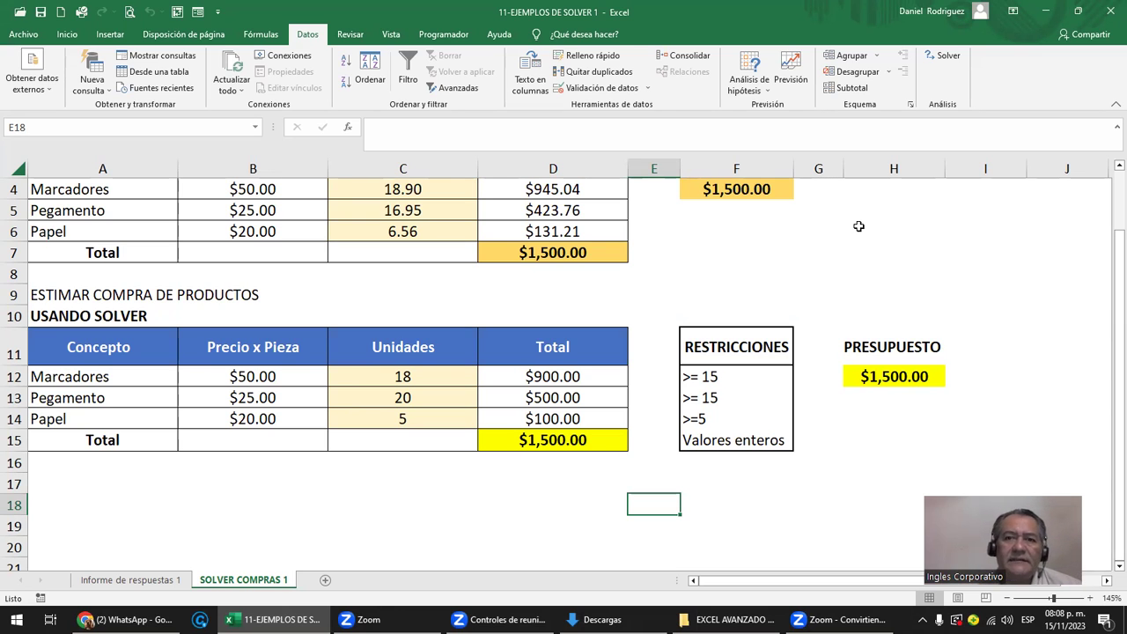
click(766, 91)
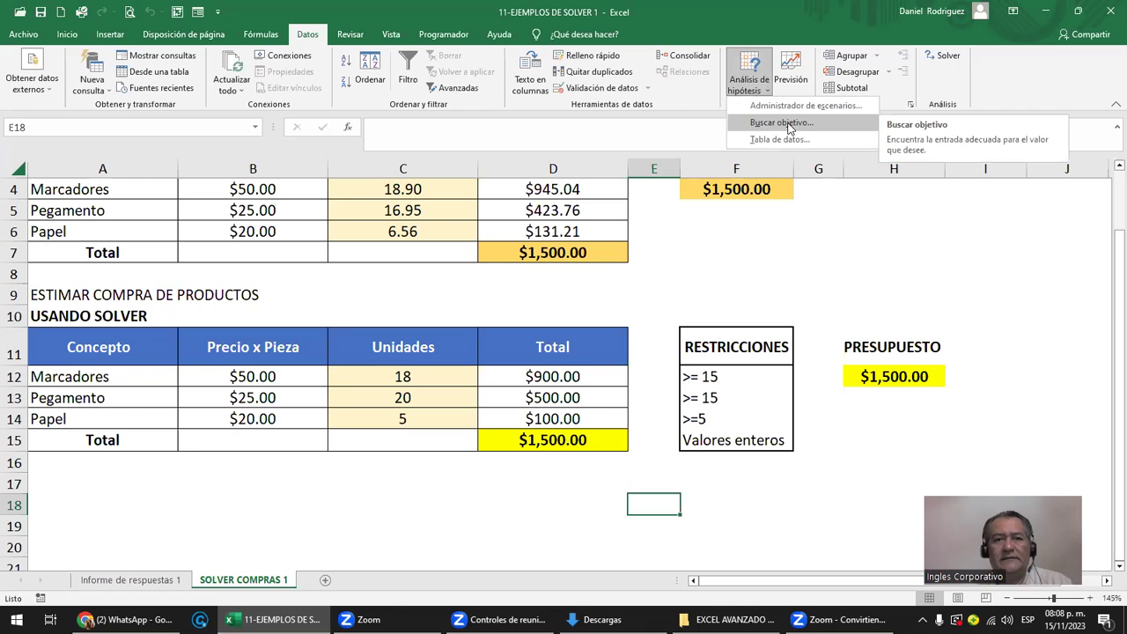
click(244, 376)
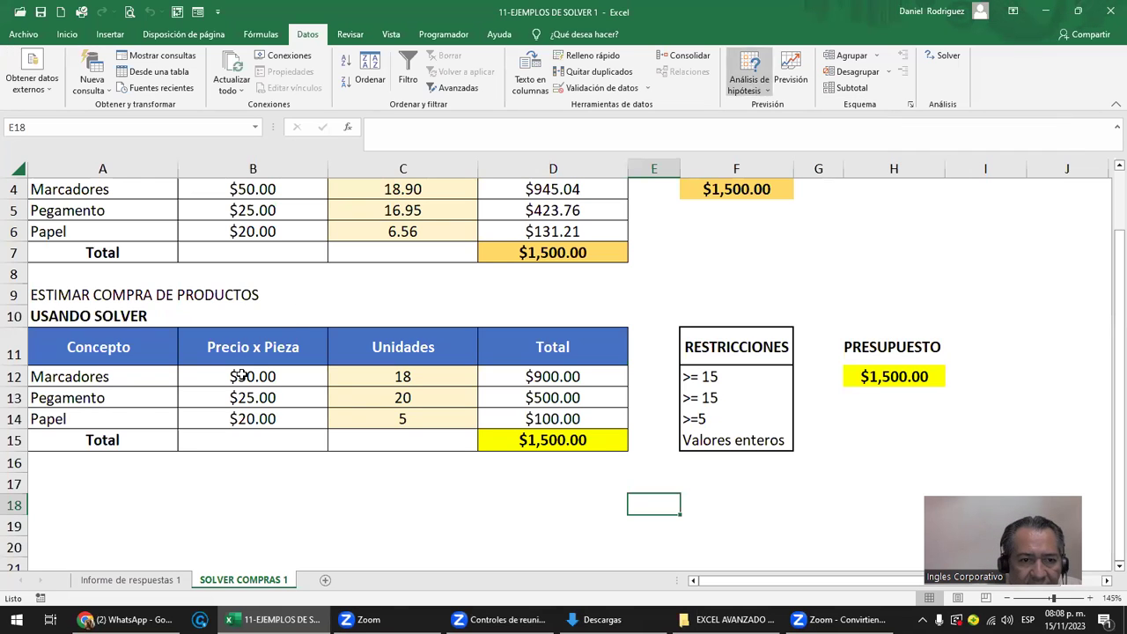
click(241, 376)
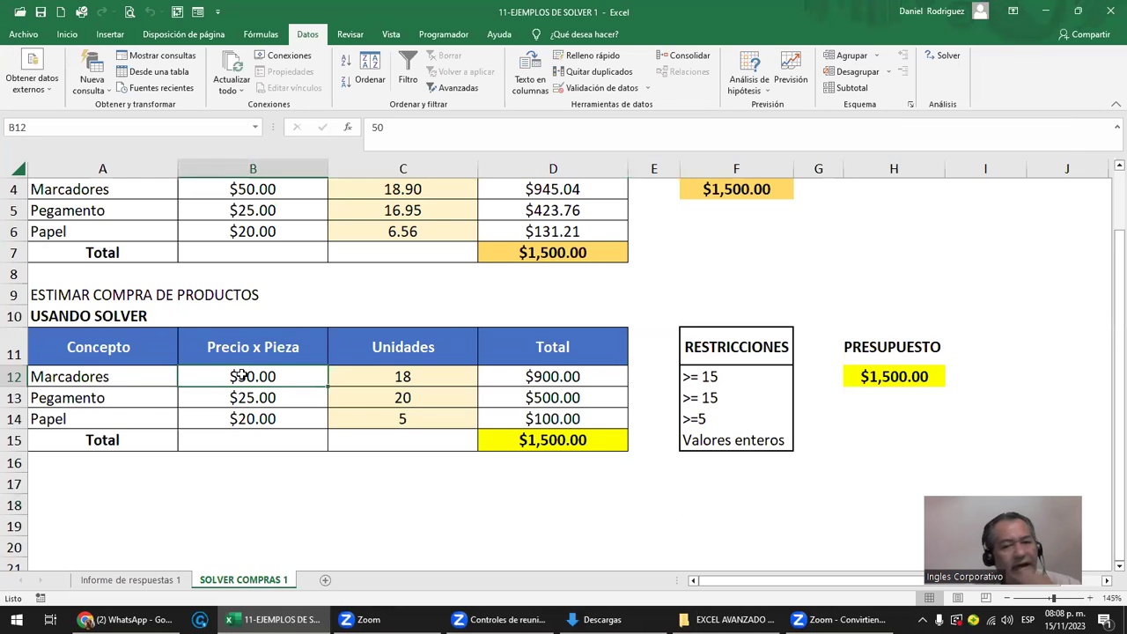
scroll(241, 376, up, 1)
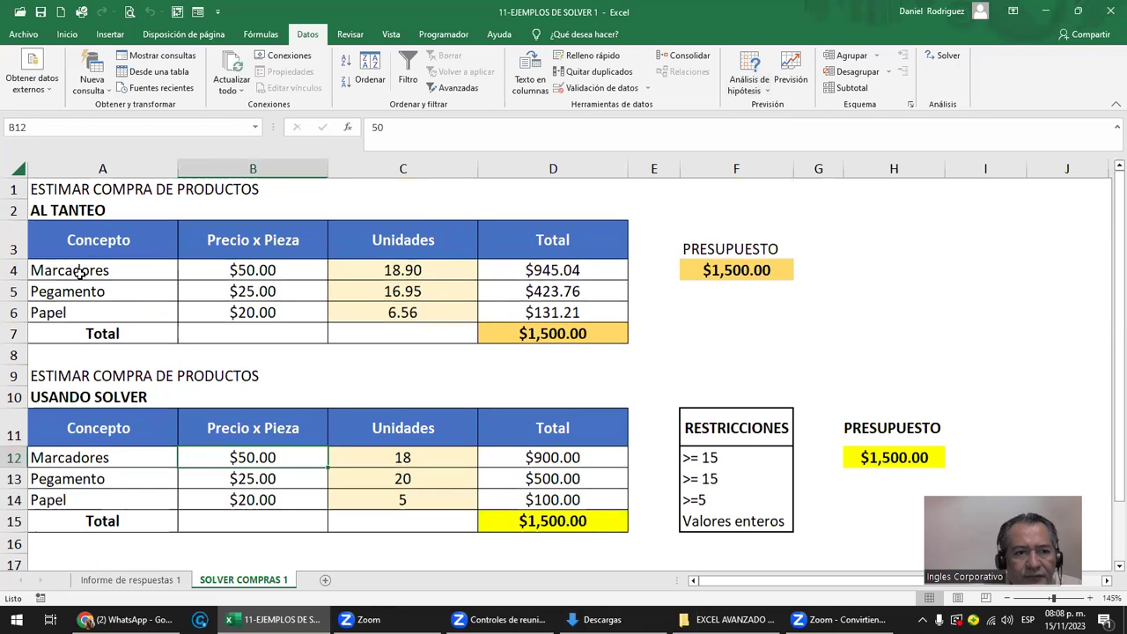
click(80, 272)
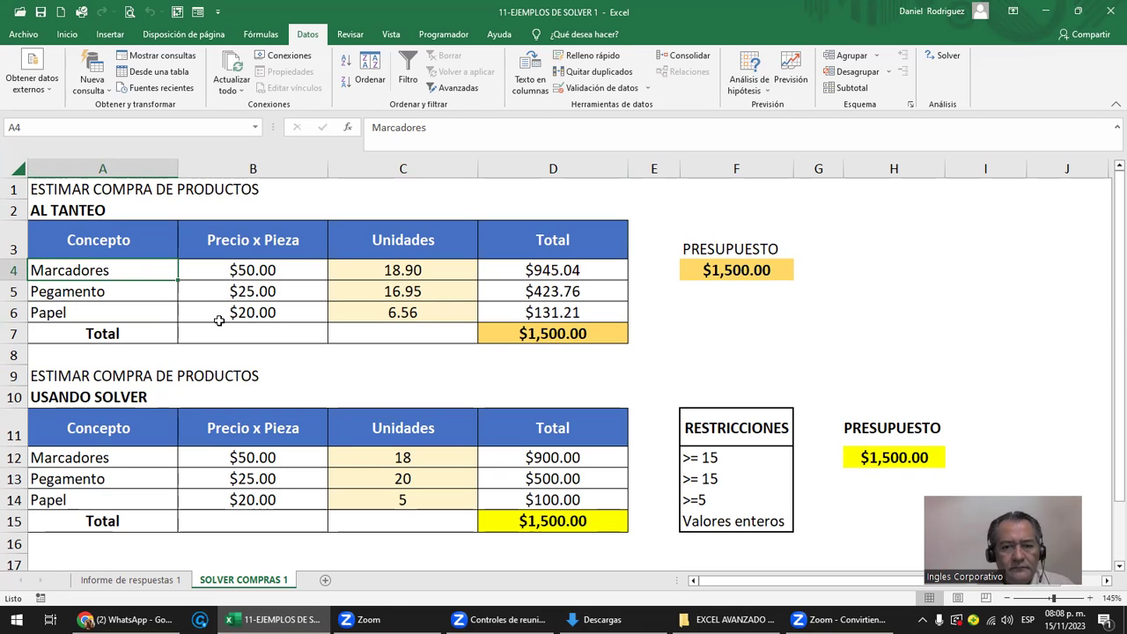
scroll(218, 320, down, 2)
drag(84, 313, 408, 312)
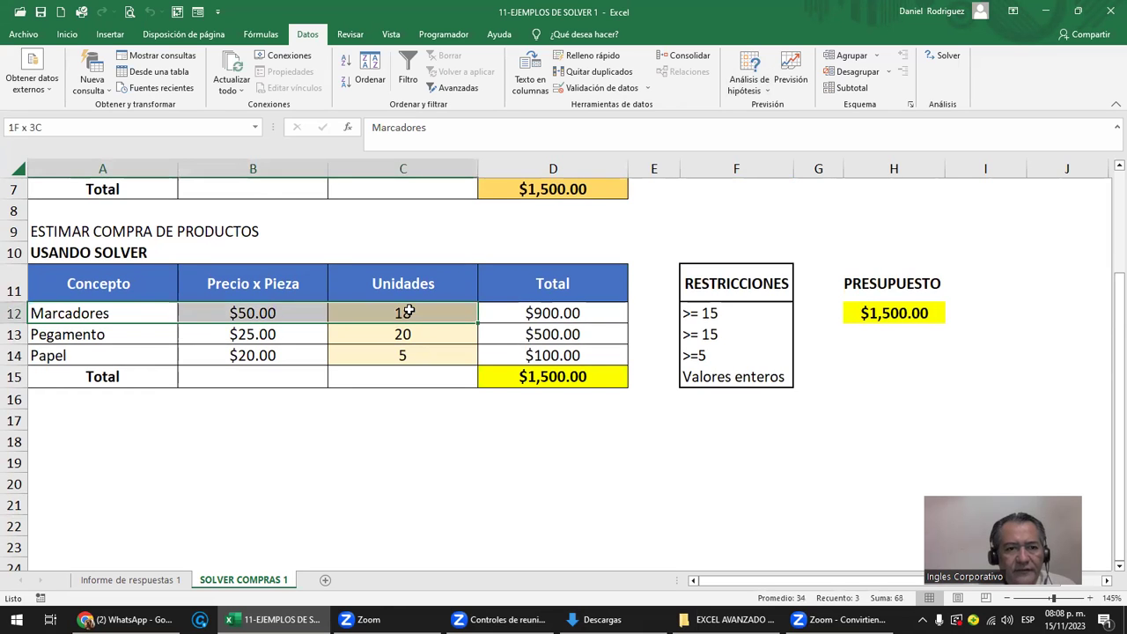
drag(95, 335, 419, 335)
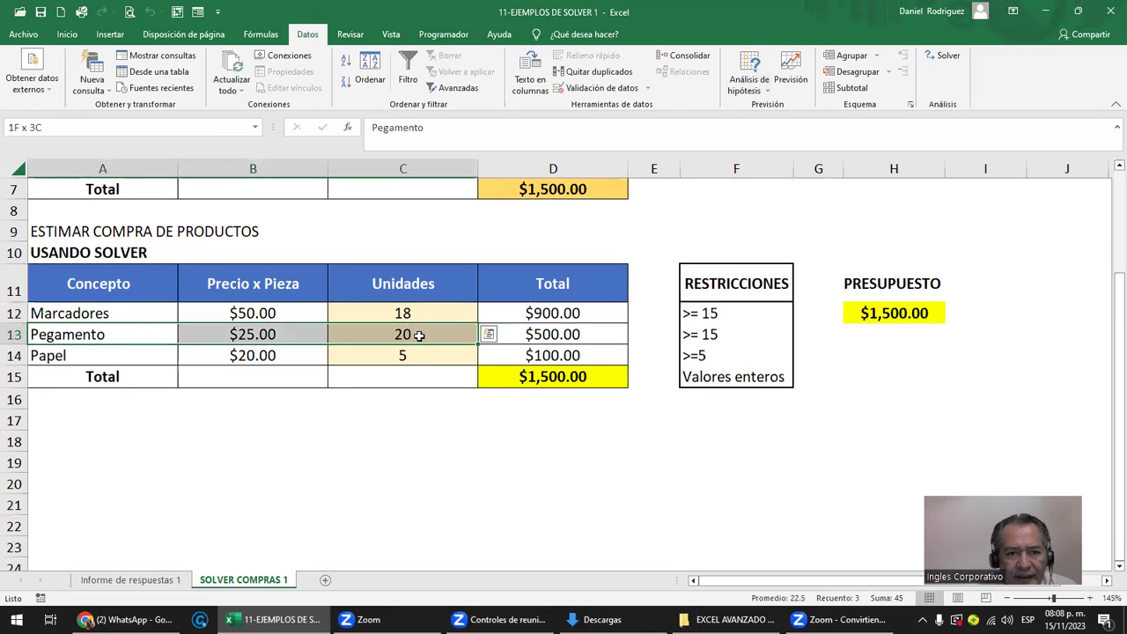
drag(93, 355, 417, 352)
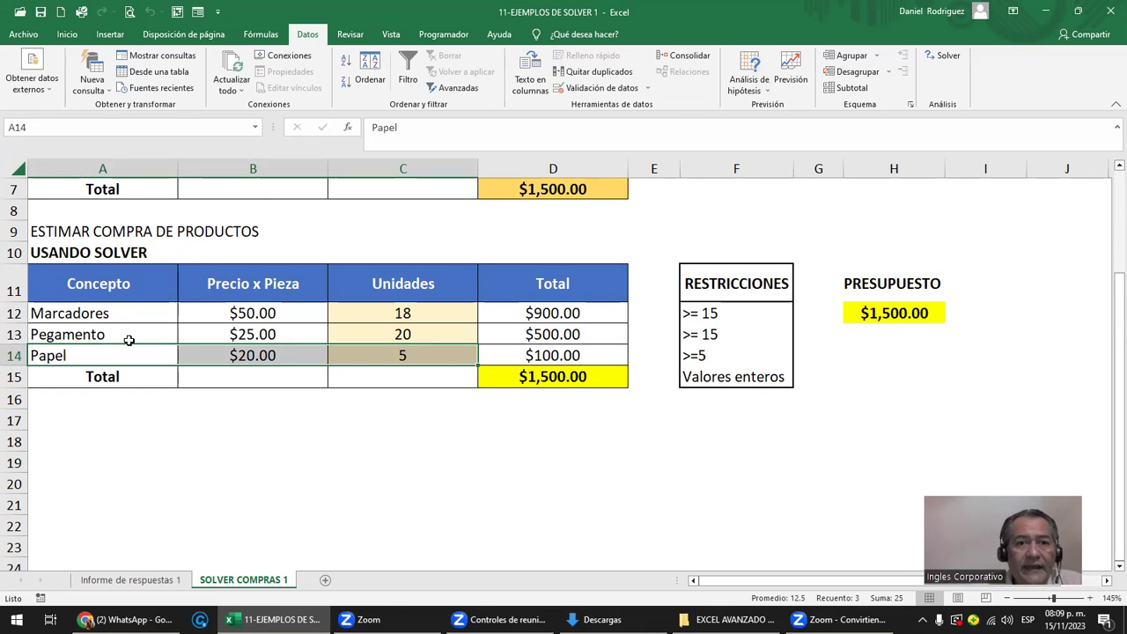
drag(402, 313, 402, 354)
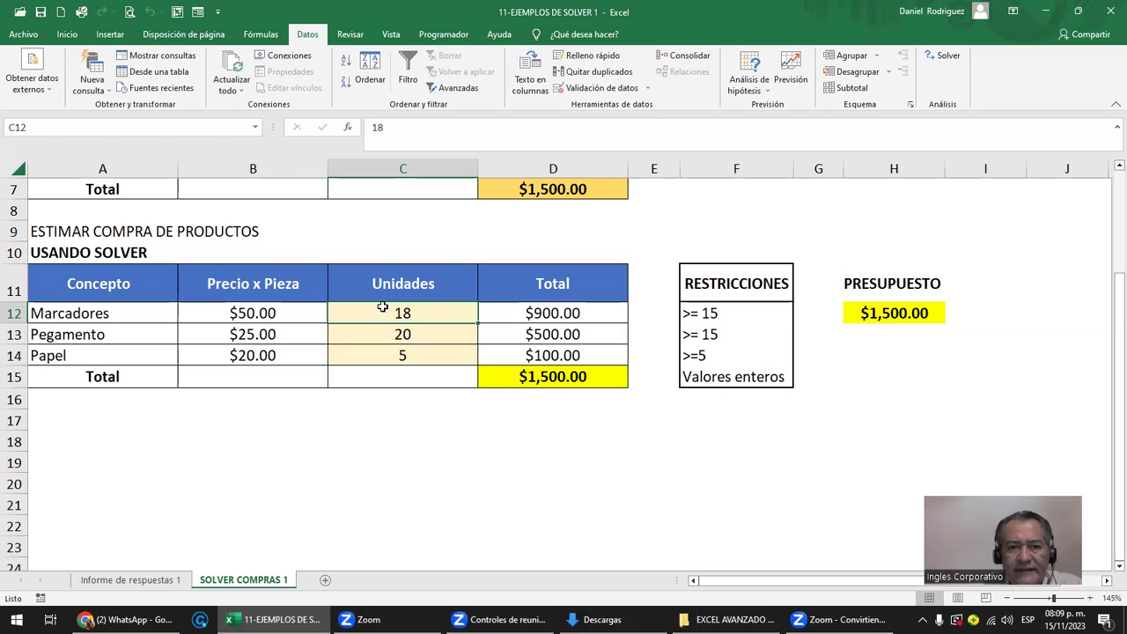
drag(407, 312, 410, 353)
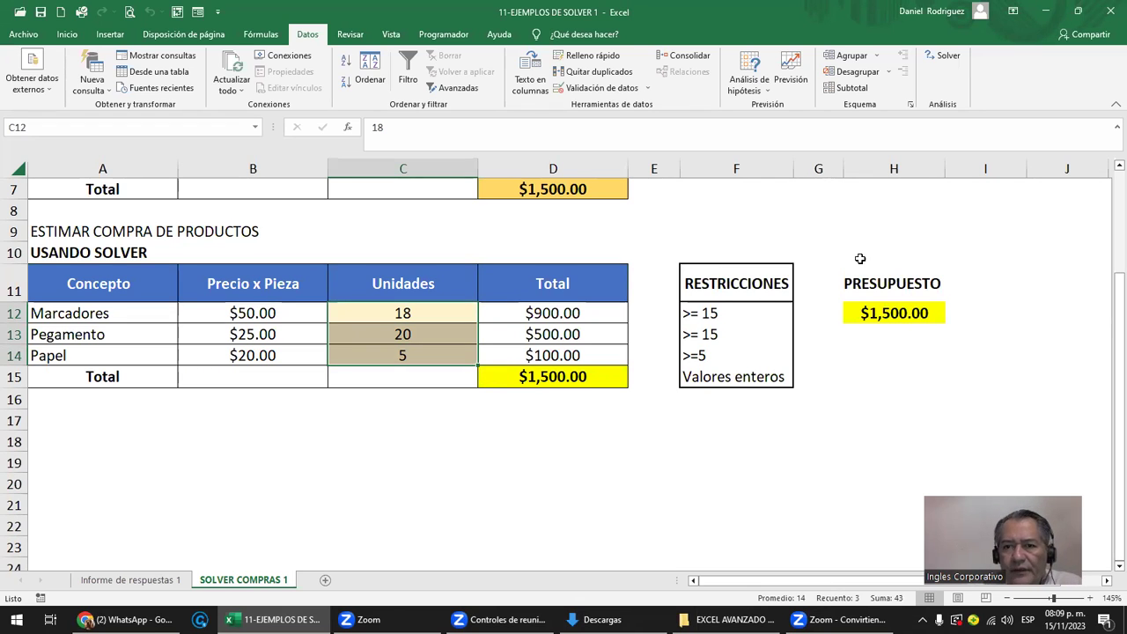
click(889, 313)
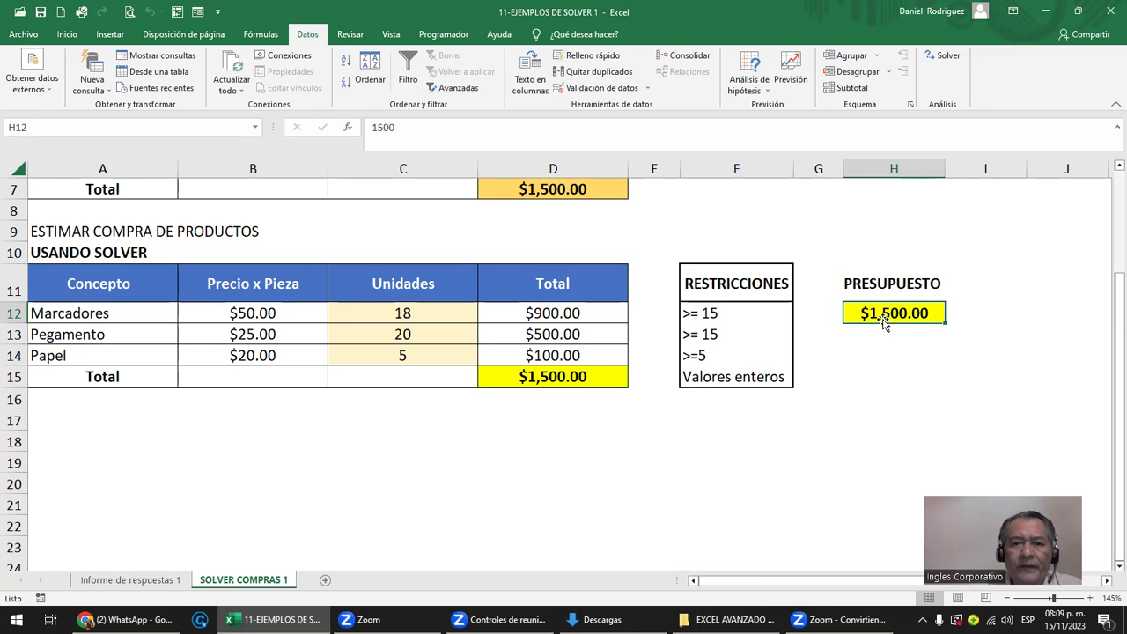
drag(707, 312, 721, 379)
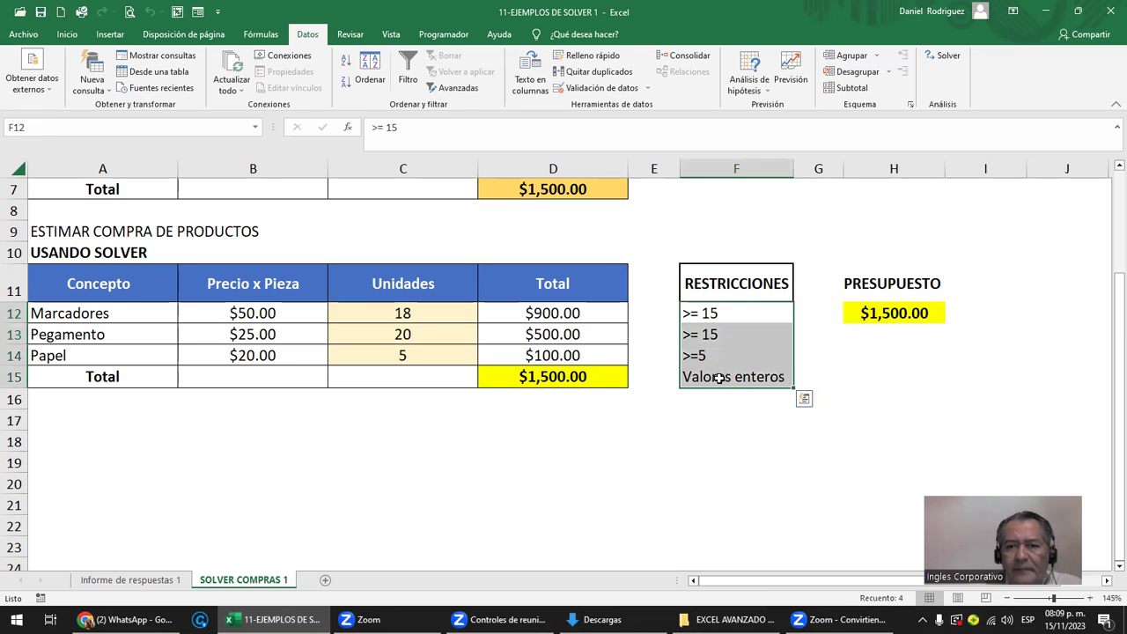
click(719, 378)
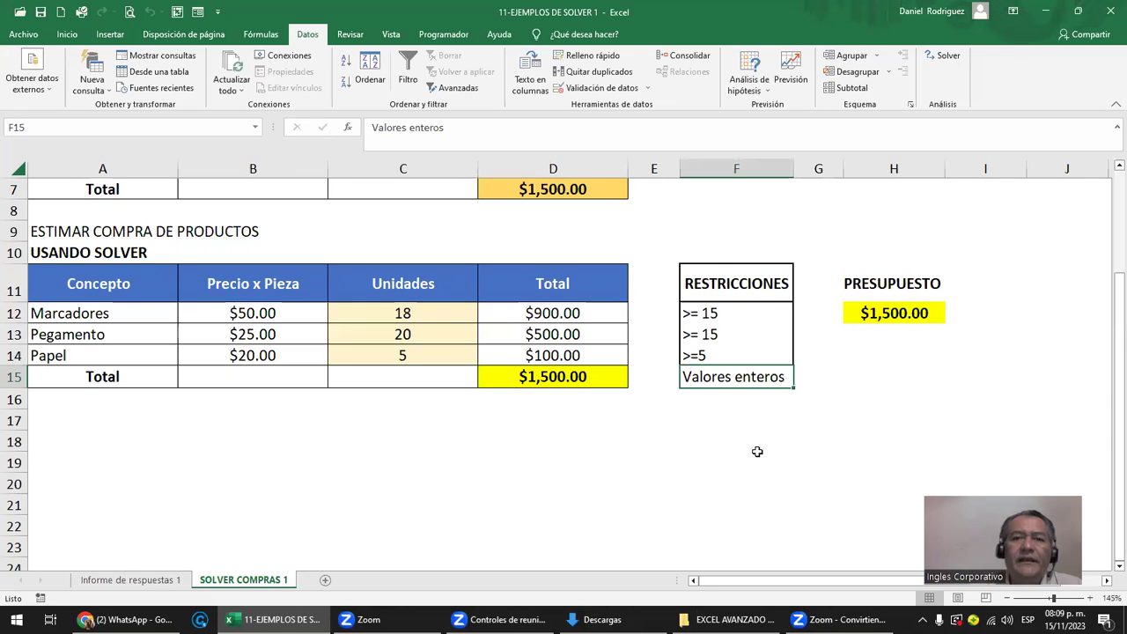
click(95, 316)
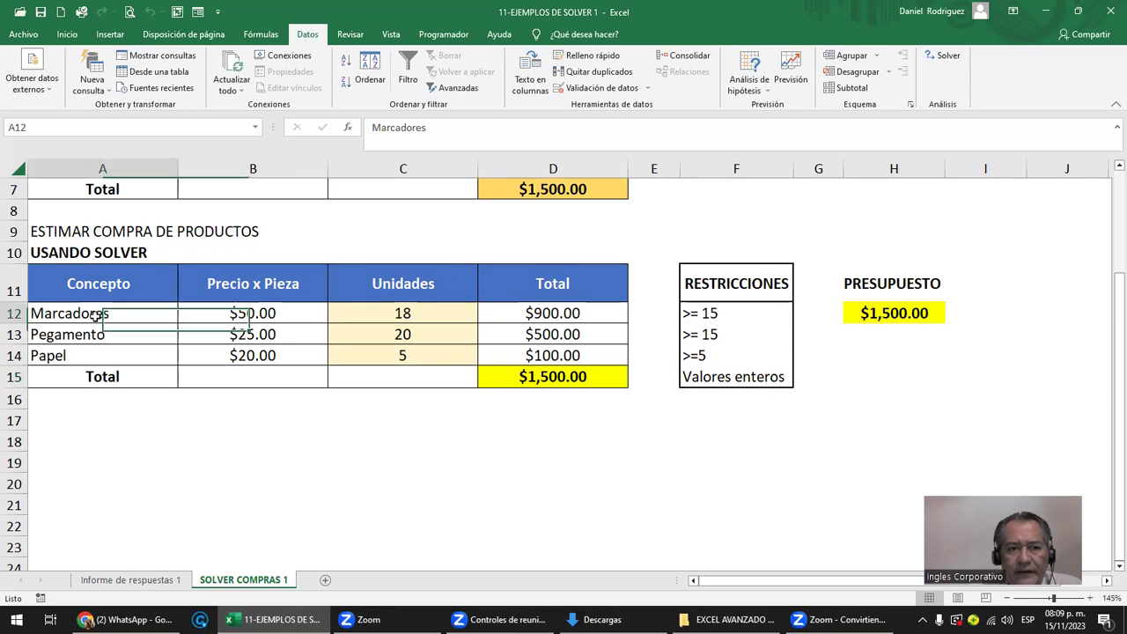
click(705, 317)
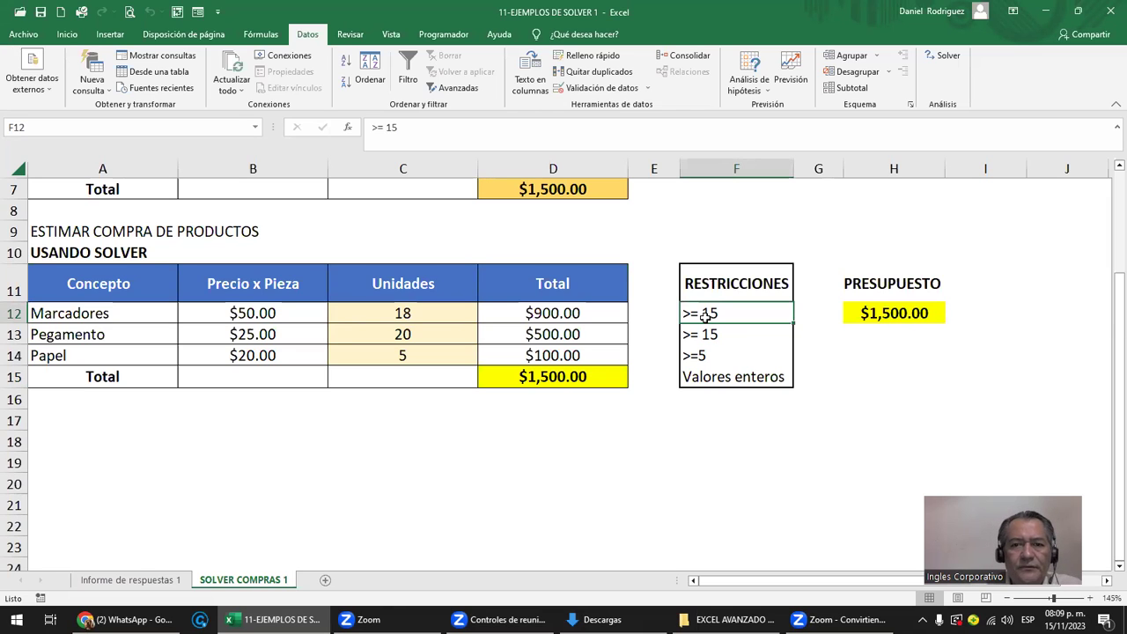
drag(108, 315, 107, 356)
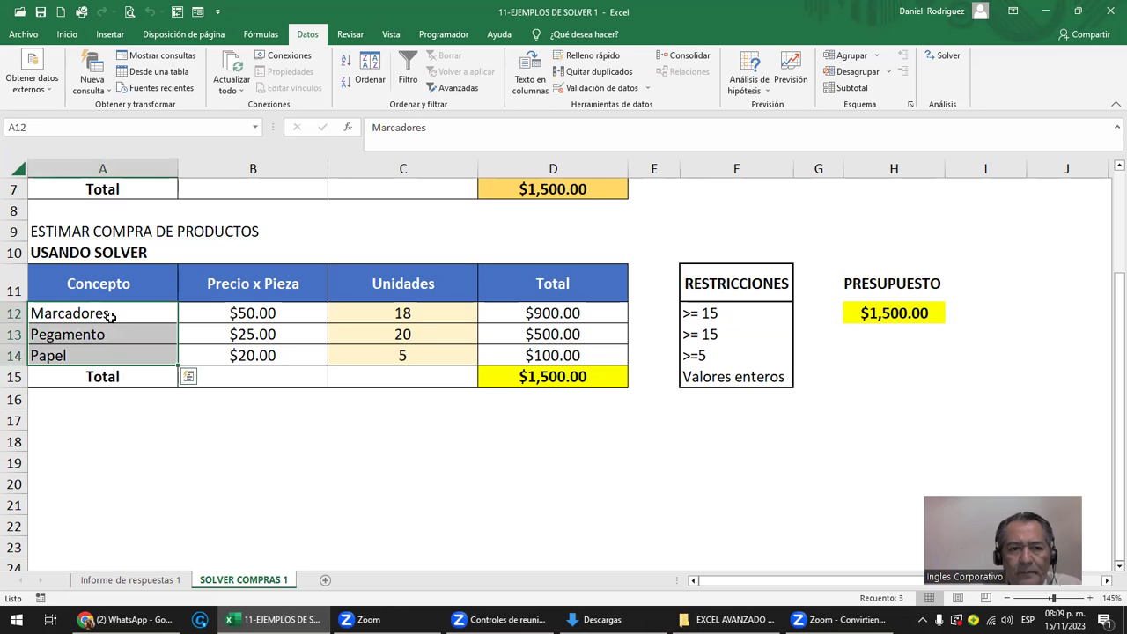
click(121, 315)
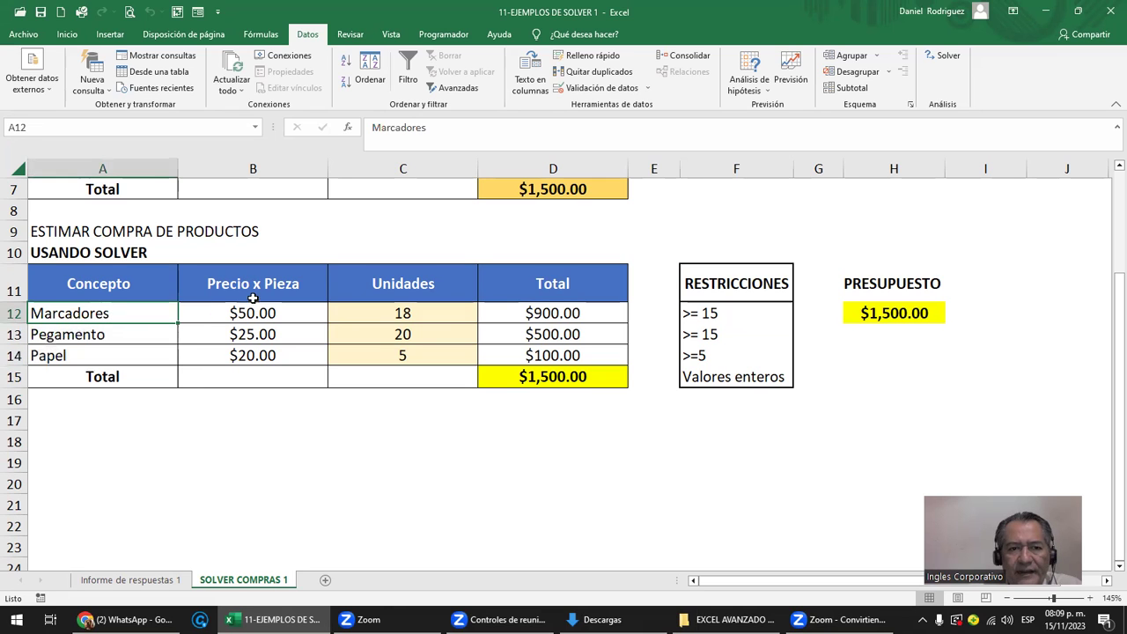
click(573, 376)
click(394, 311)
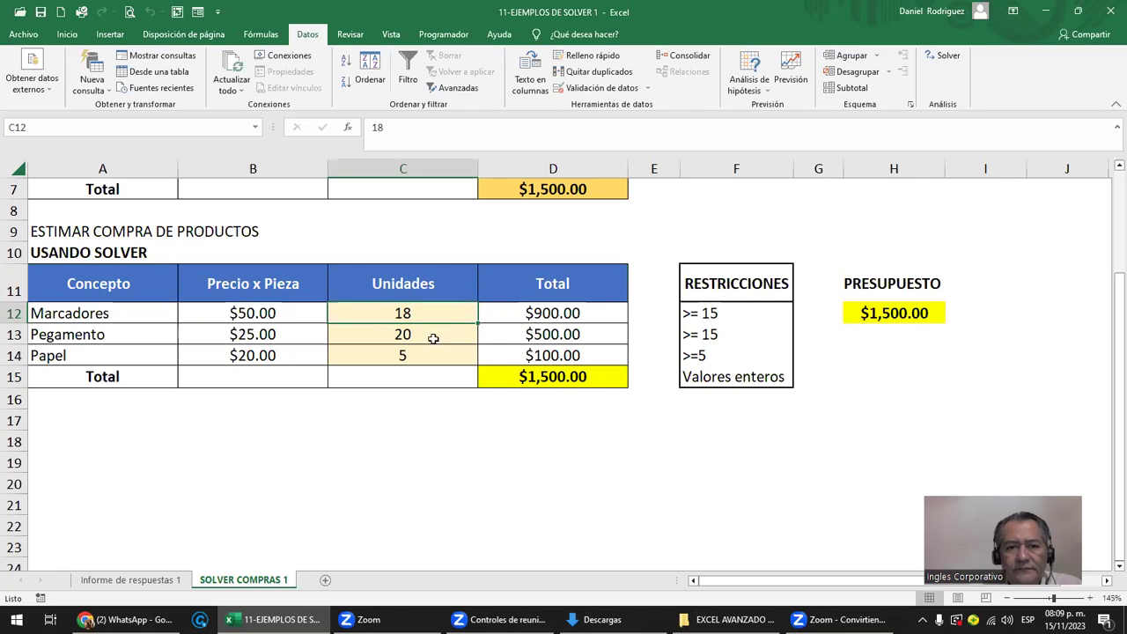
click(105, 337)
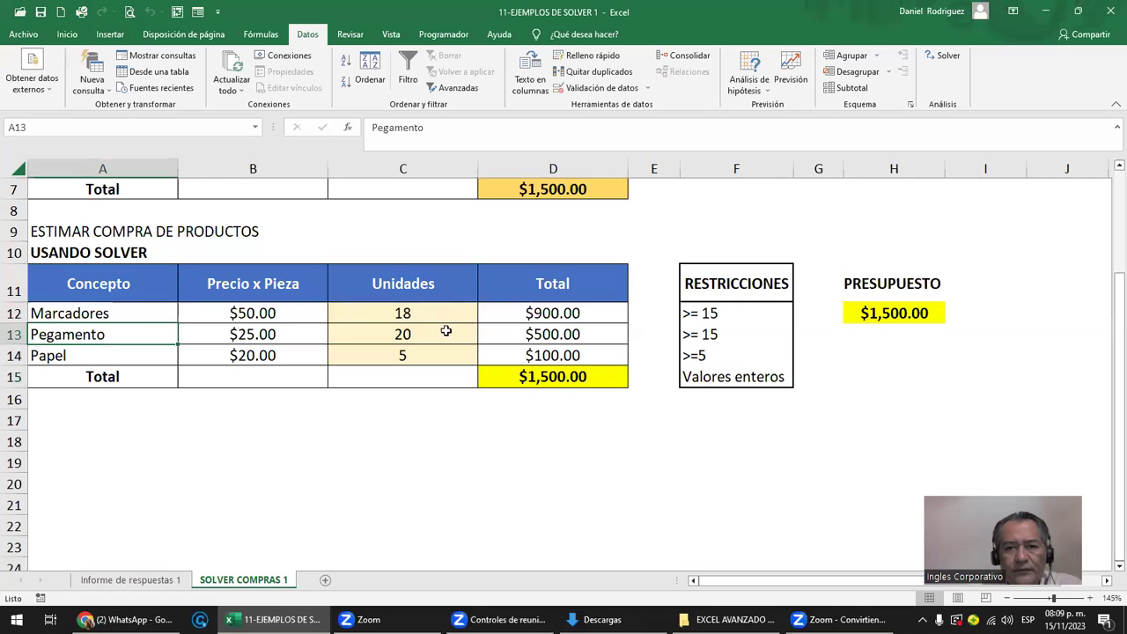
click(689, 335)
click(215, 338)
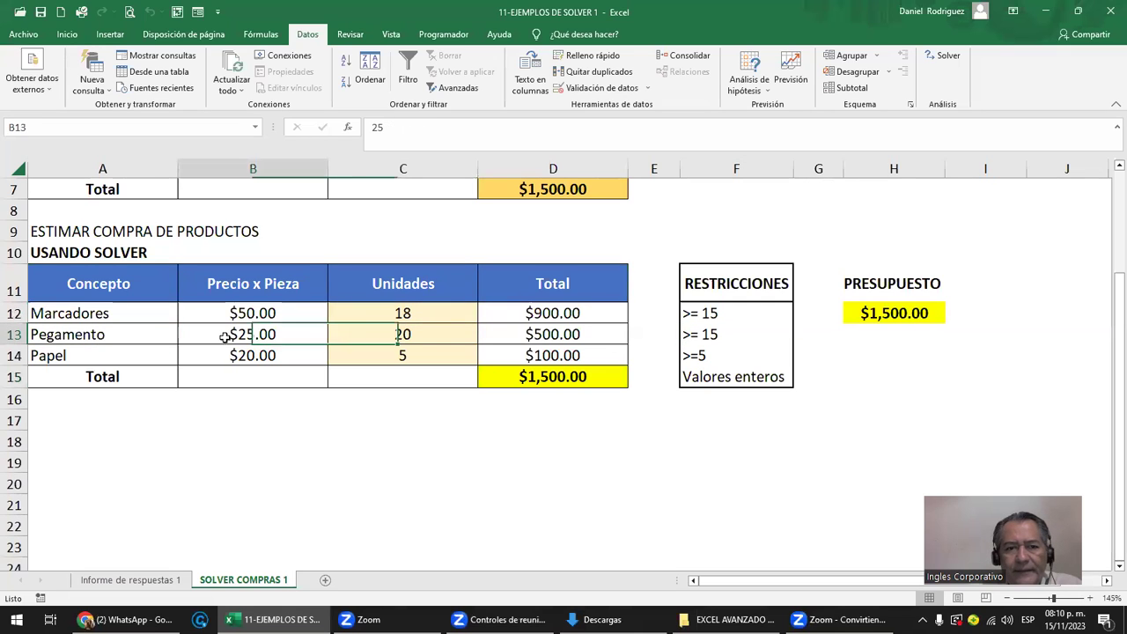
click(433, 334)
click(417, 313)
click(418, 335)
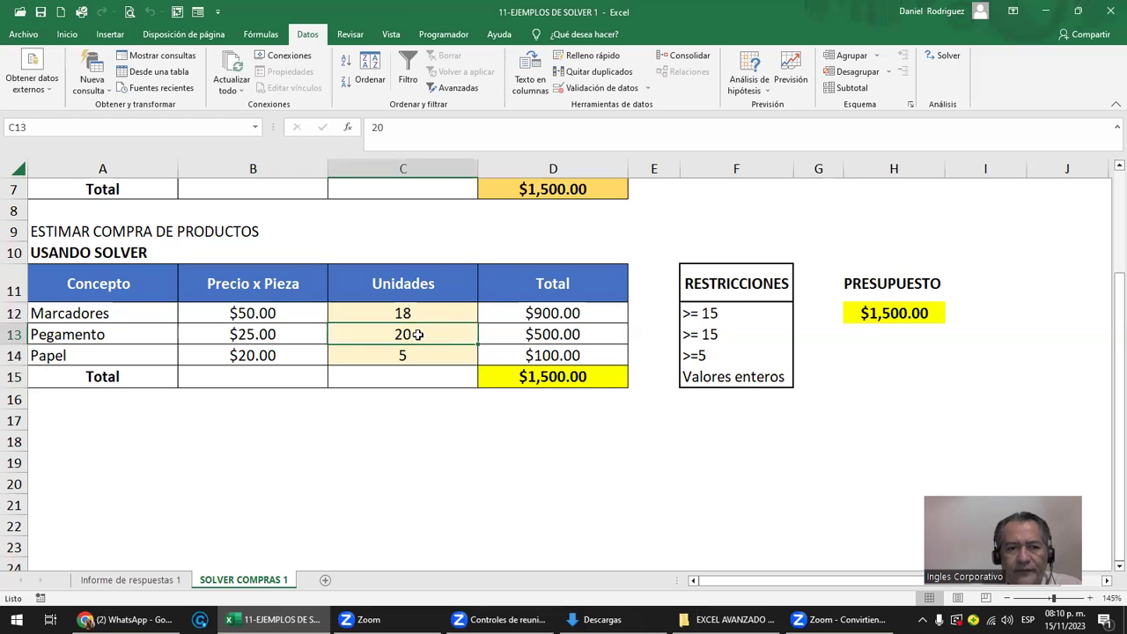
click(691, 357)
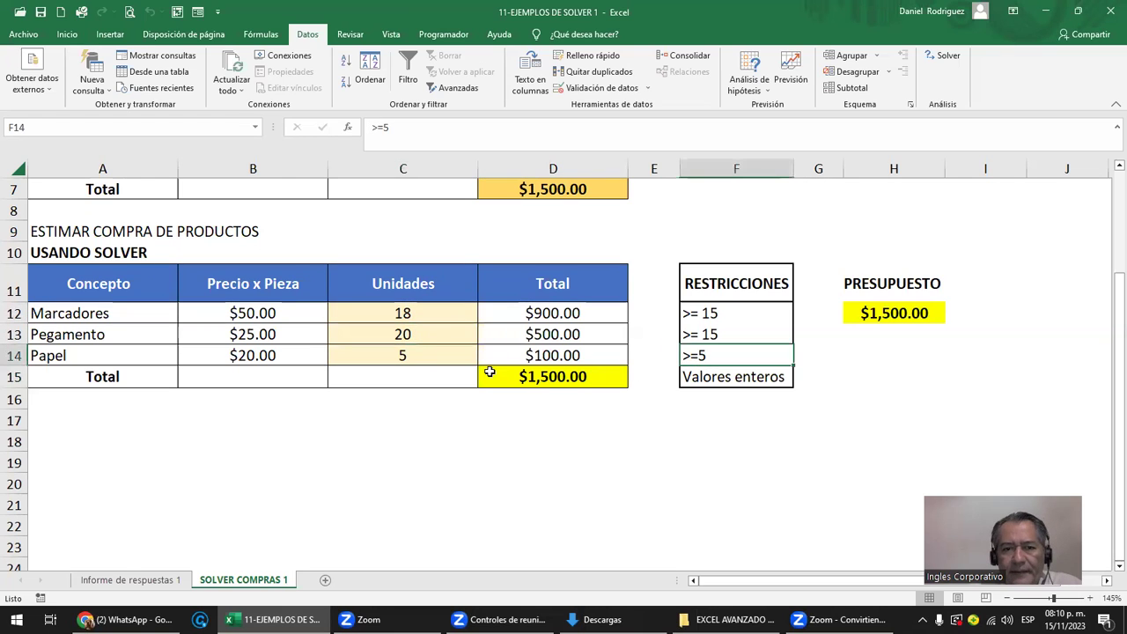
click(417, 352)
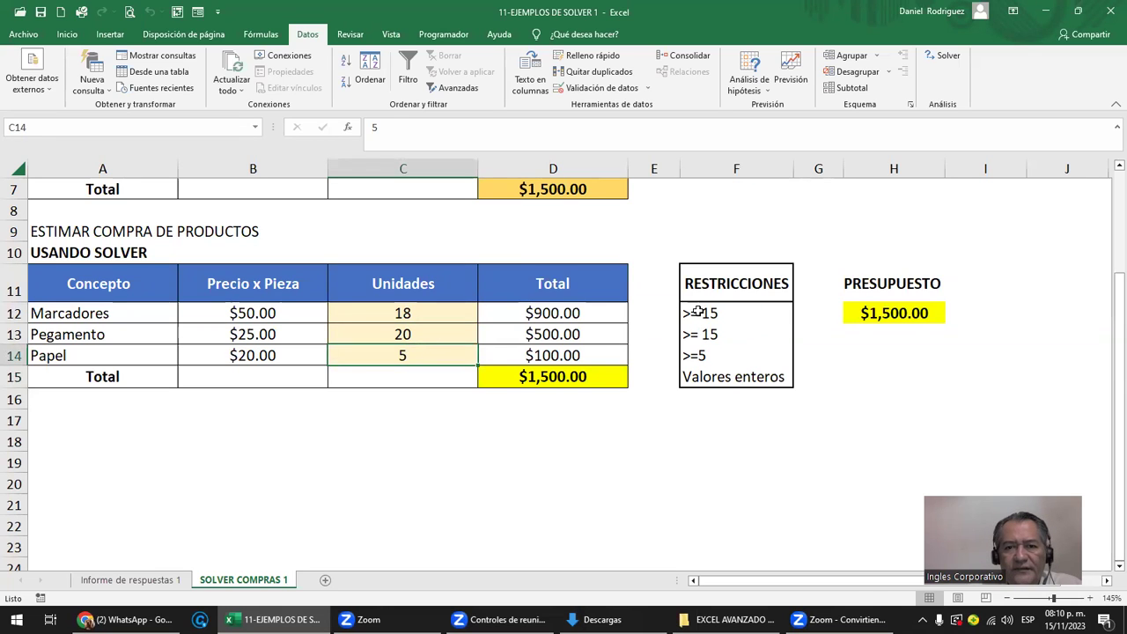
drag(697, 312, 707, 353)
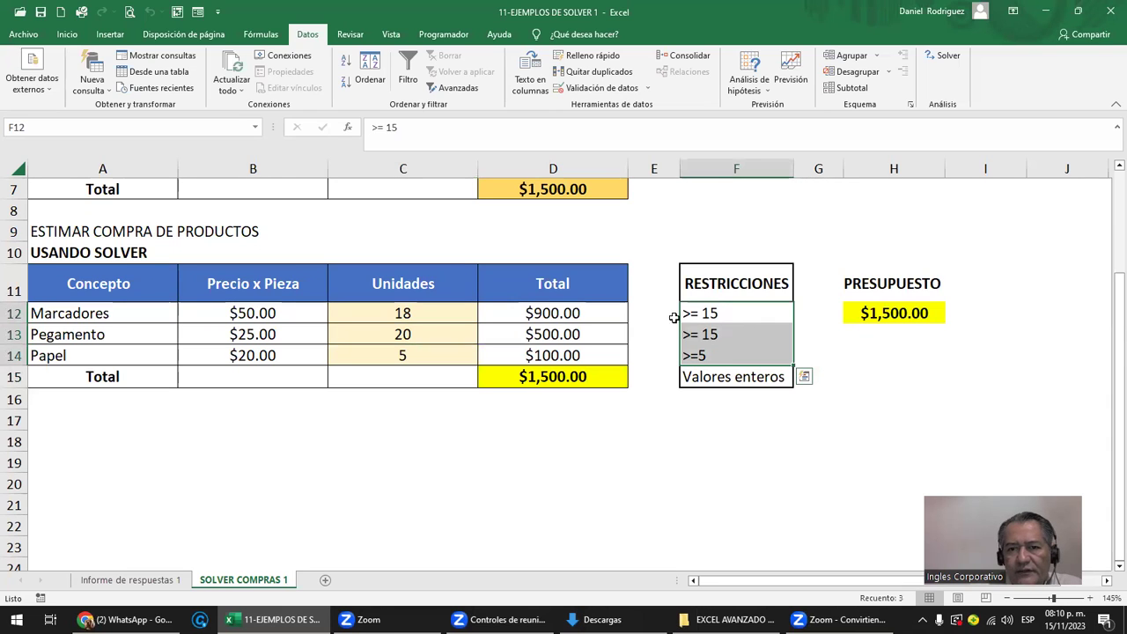
click(697, 356)
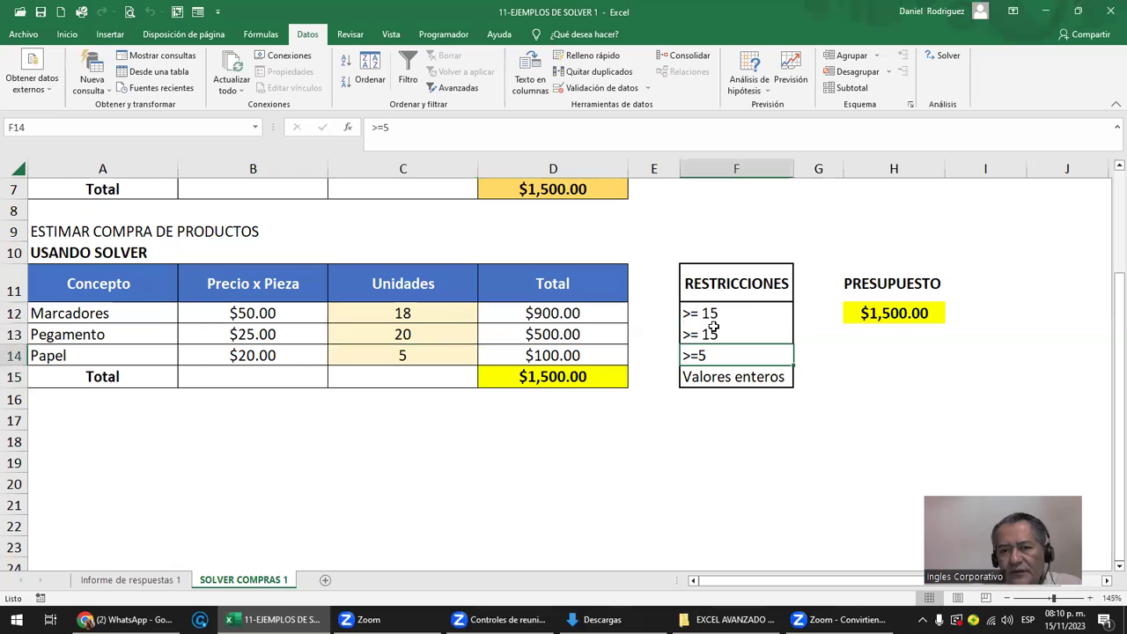
click(702, 315)
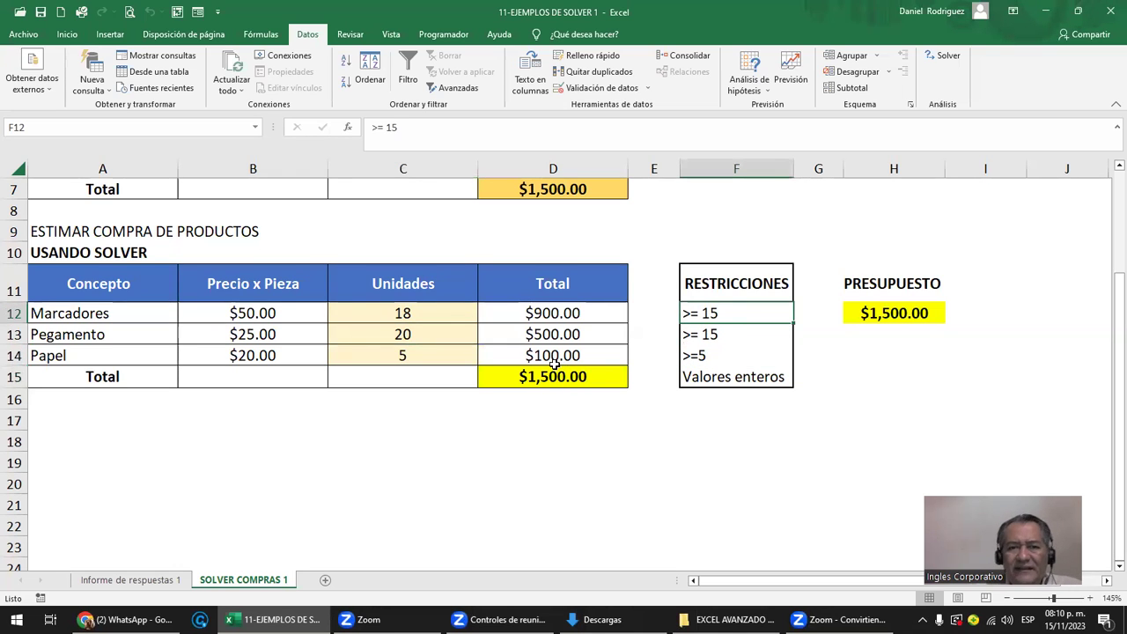
drag(430, 314, 423, 361)
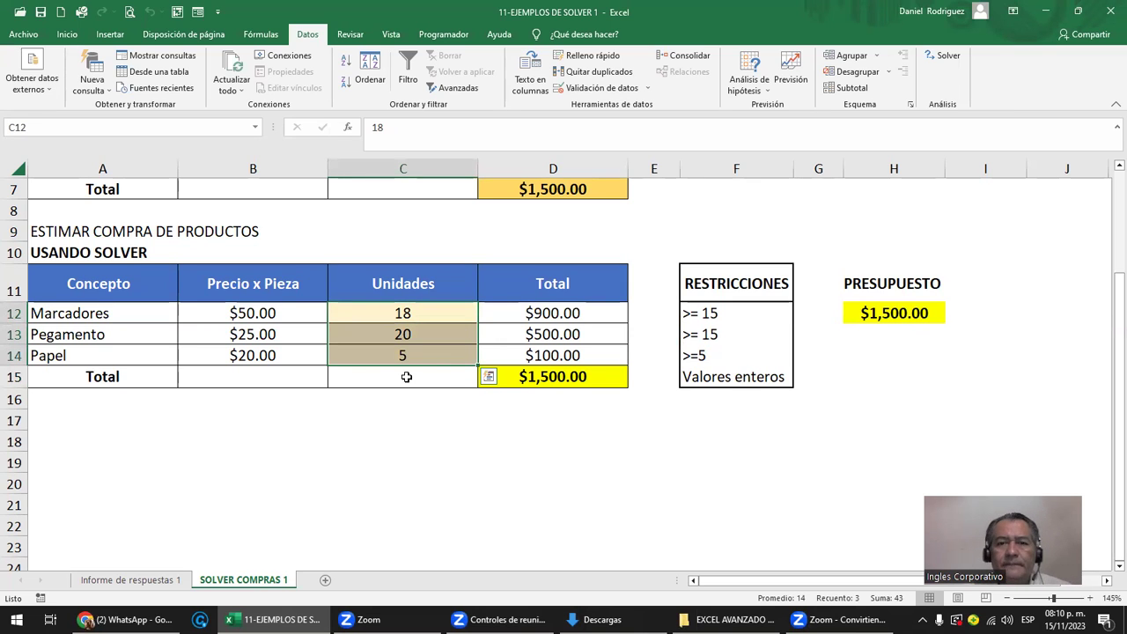
click(401, 313)
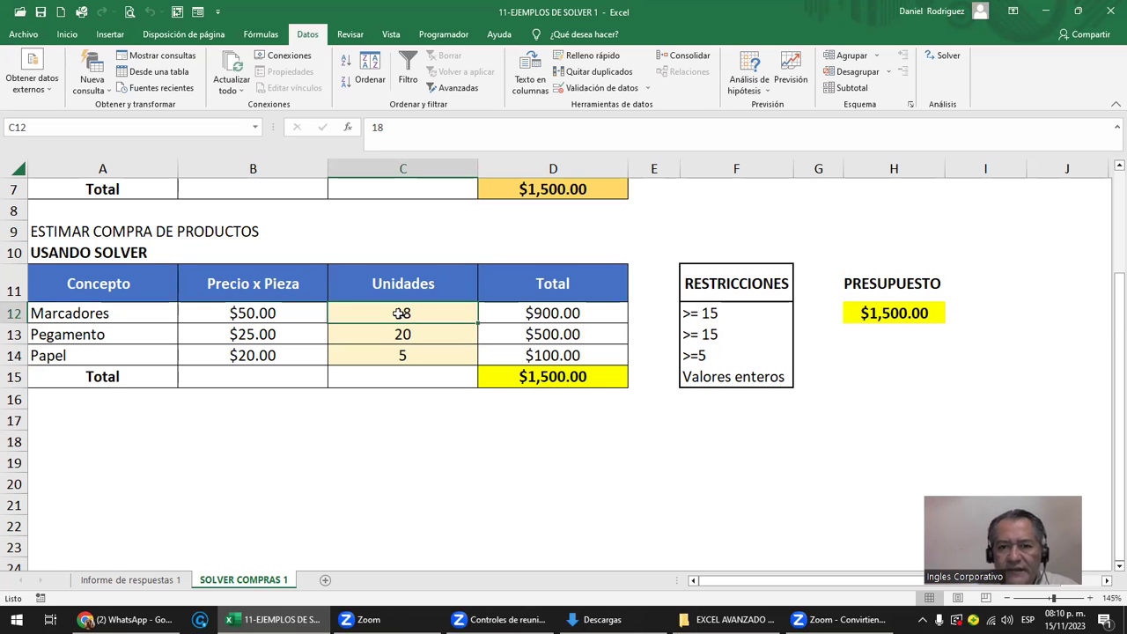
click(696, 359)
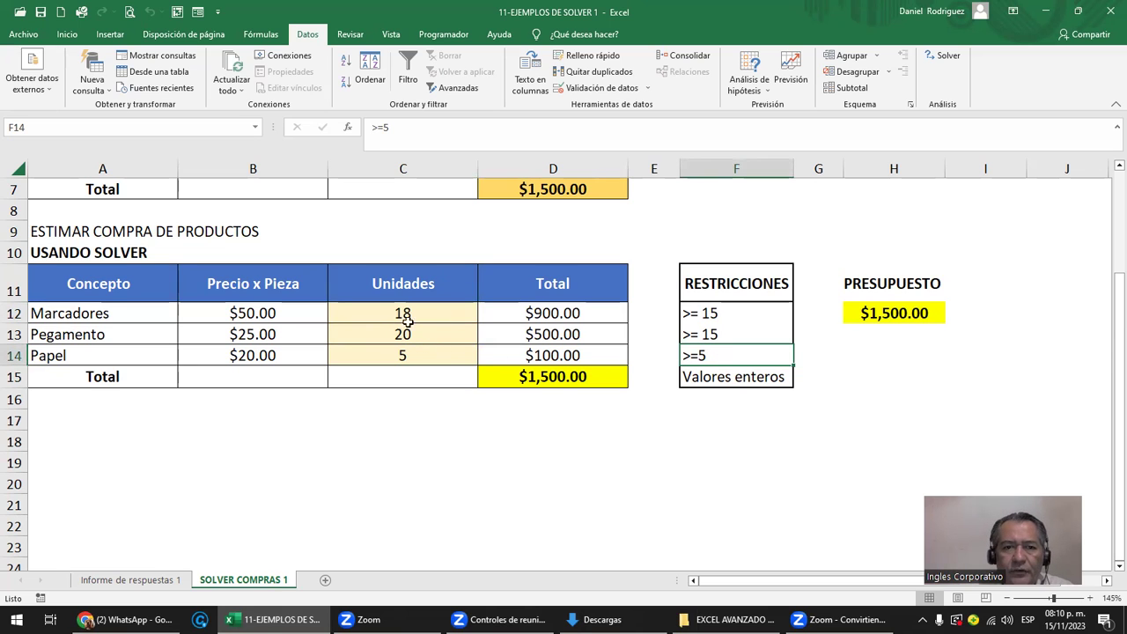
click(725, 333)
drag(717, 314, 723, 332)
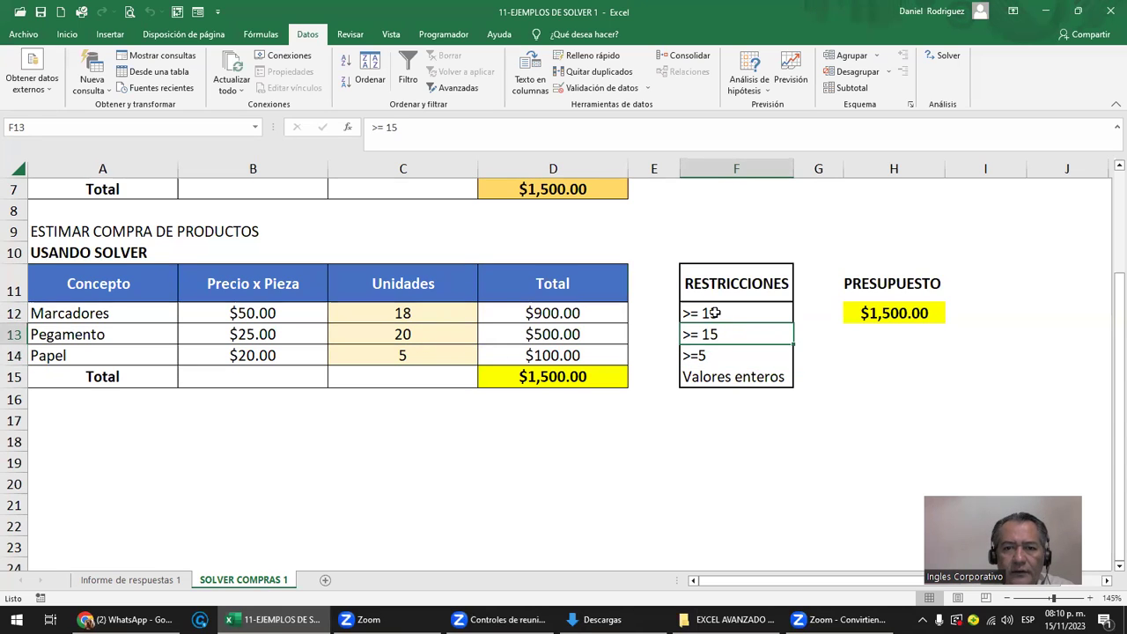
drag(405, 315, 415, 332)
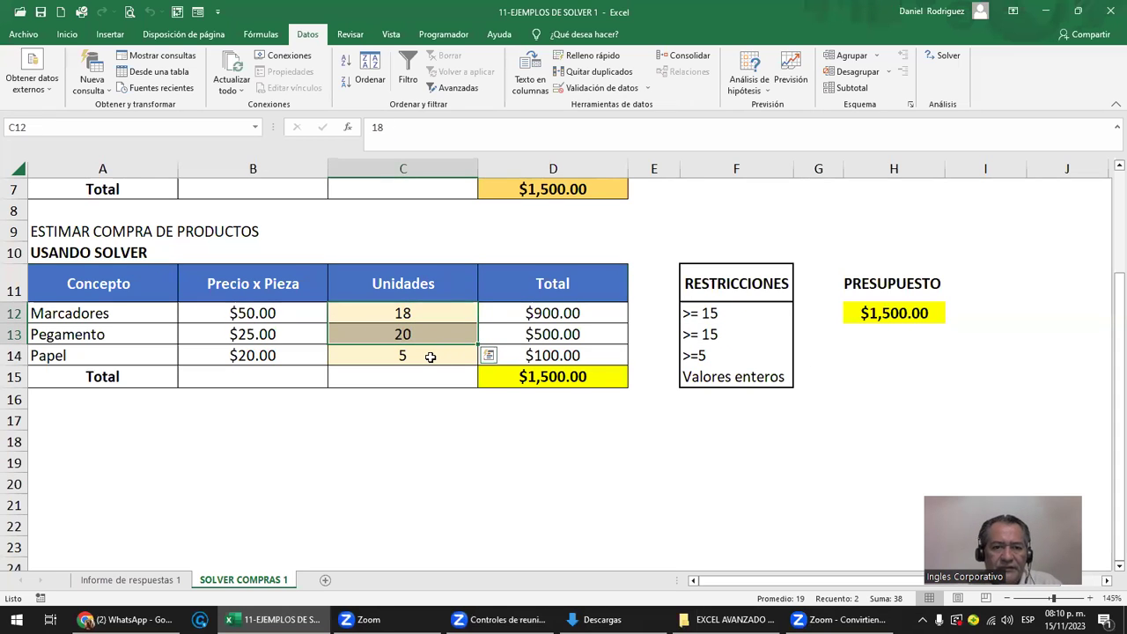
click(419, 352)
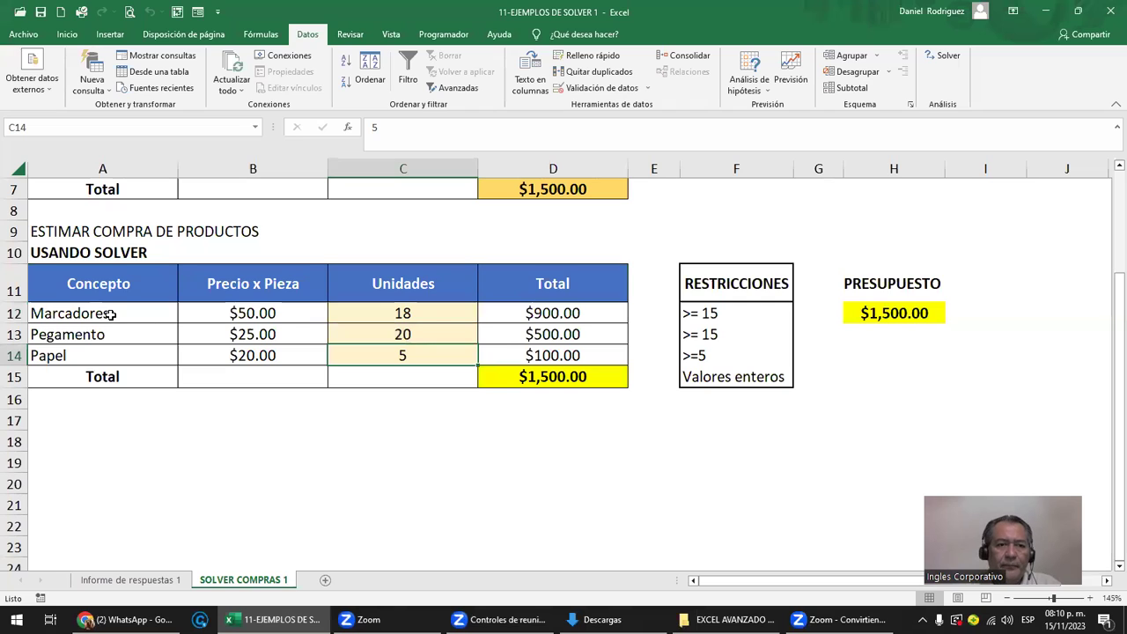
click(435, 313)
click(447, 338)
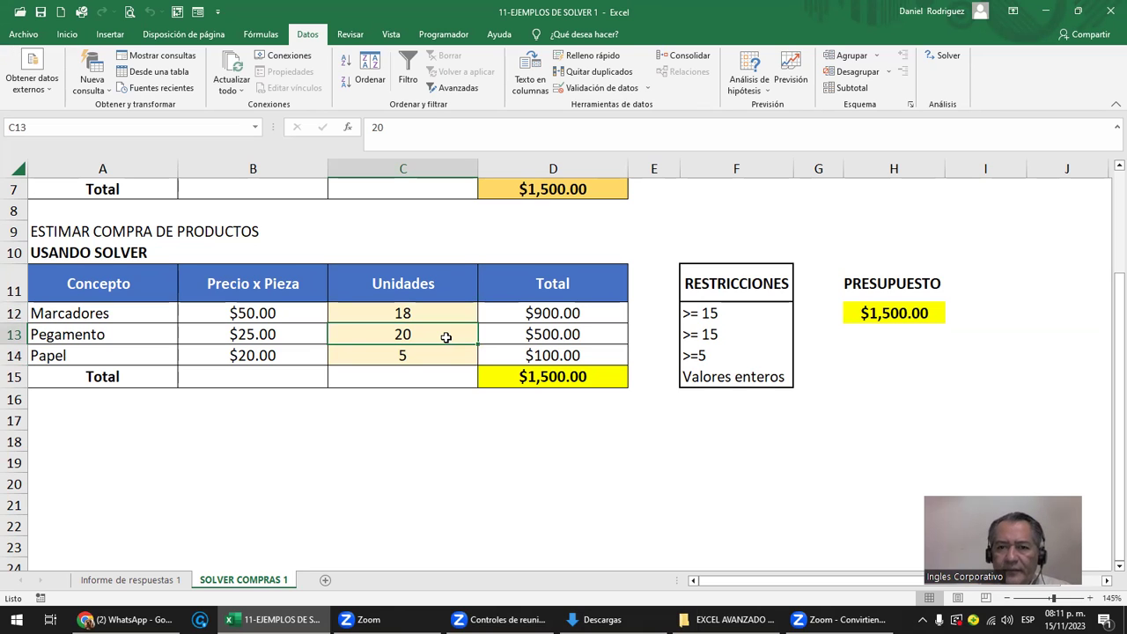
drag(729, 268, 790, 371)
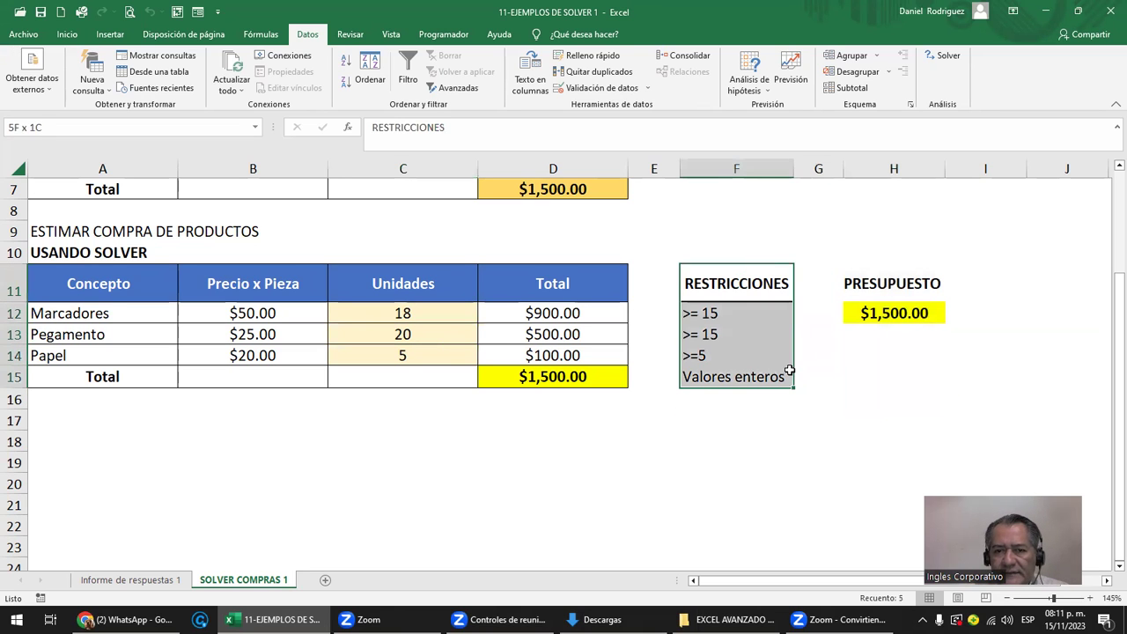
click(187, 458)
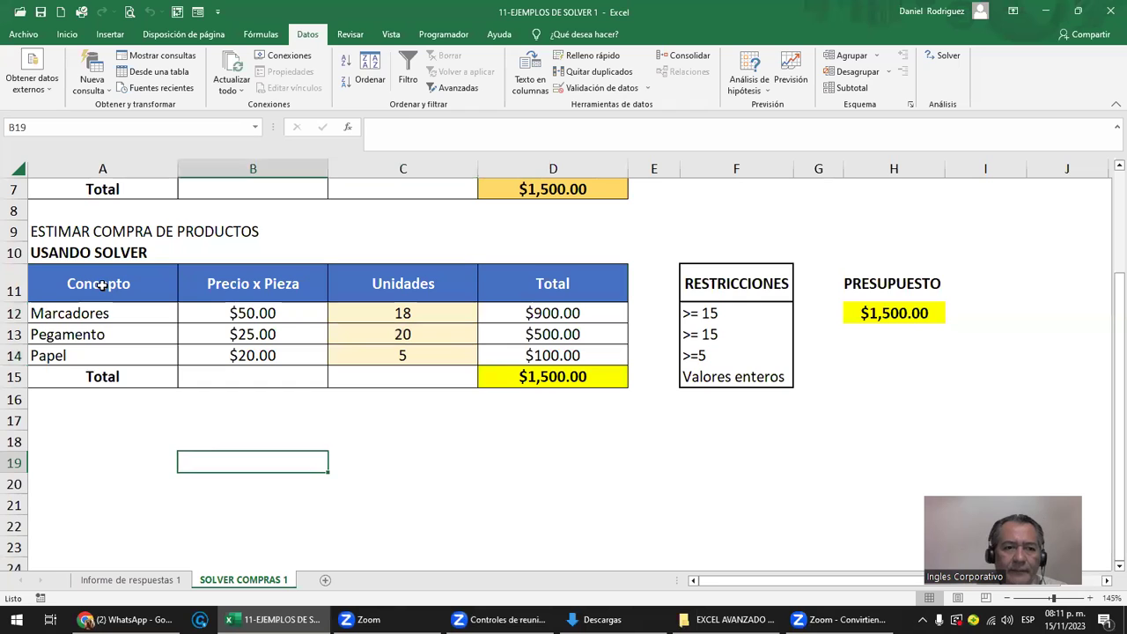
click(103, 285)
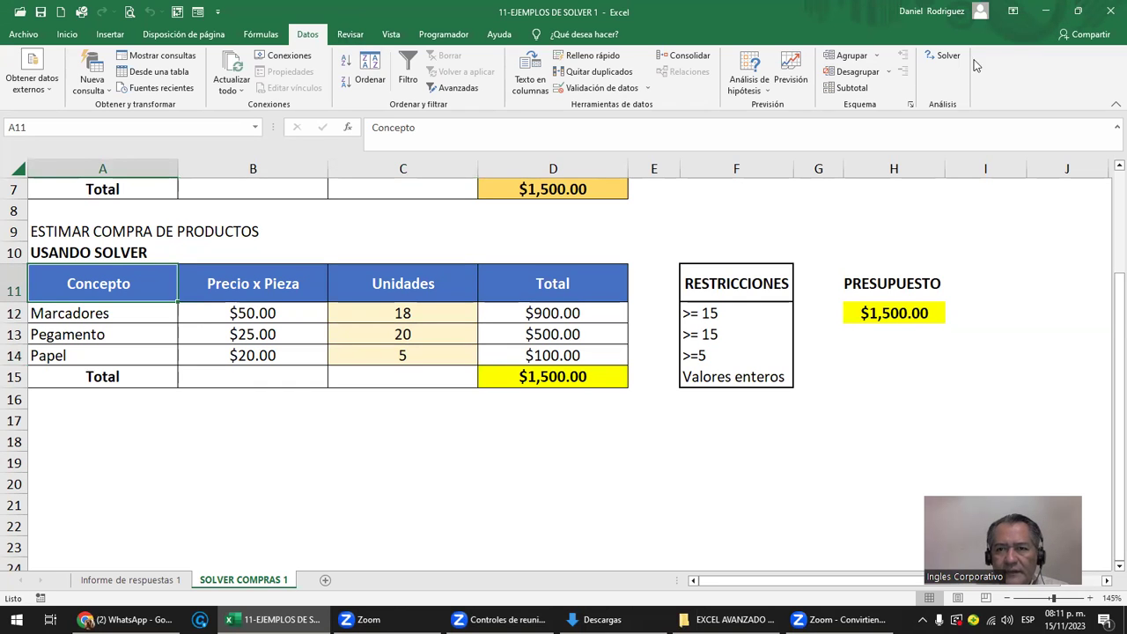
Delete the $C$14 >= 5, $C$13 >= 15, integer and $C$12 >= 15 constraints, then reset all Solver settings
click(943, 56)
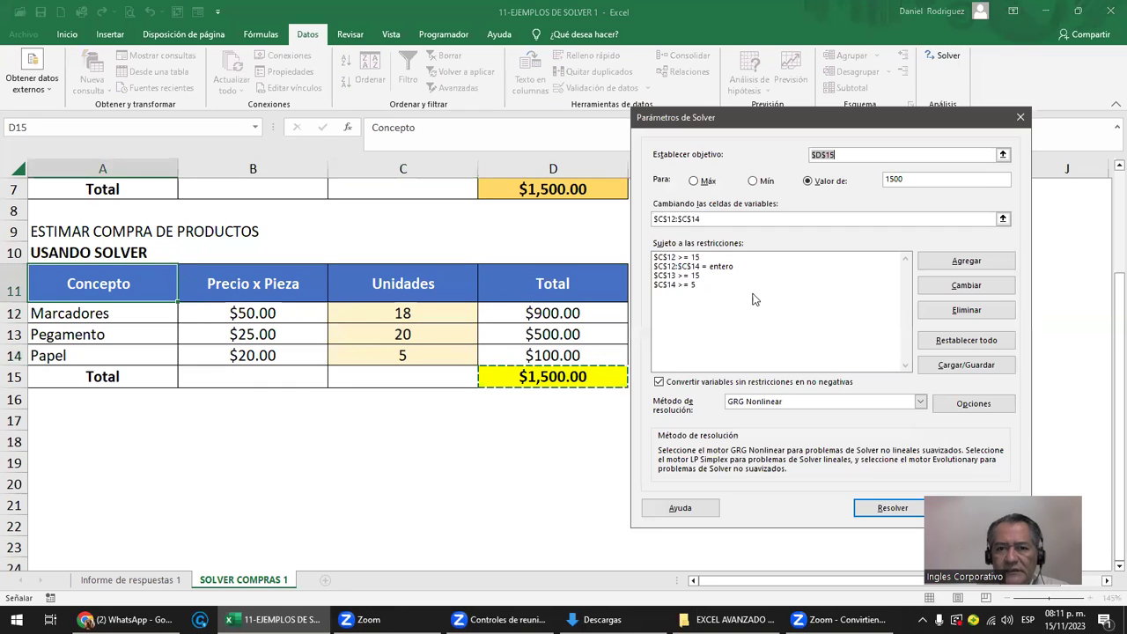
click(679, 285)
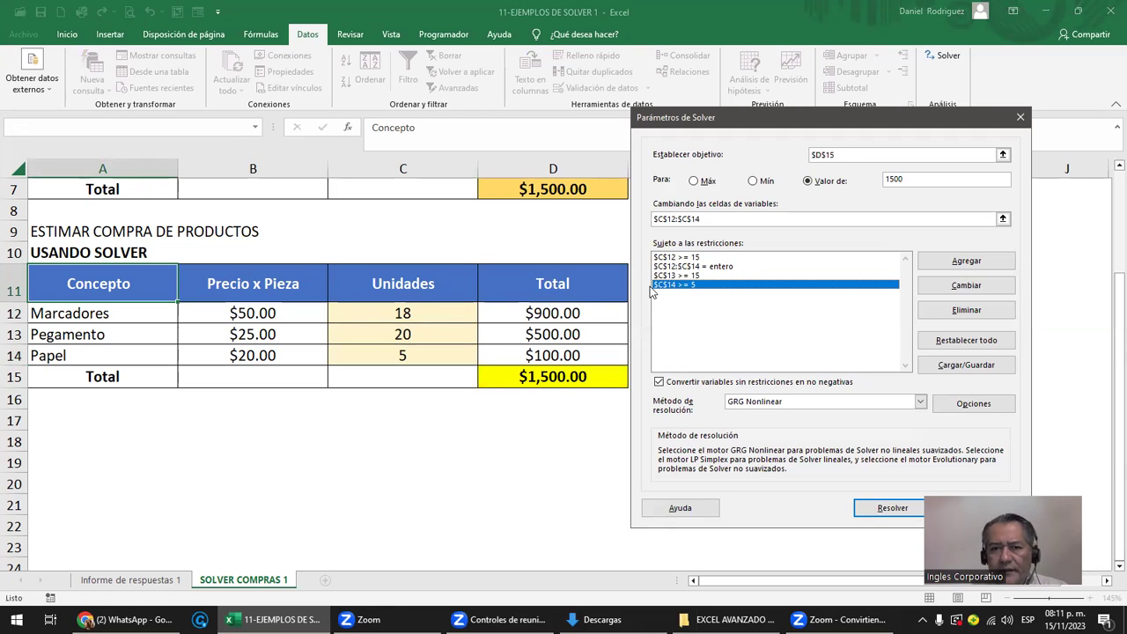
click(975, 312)
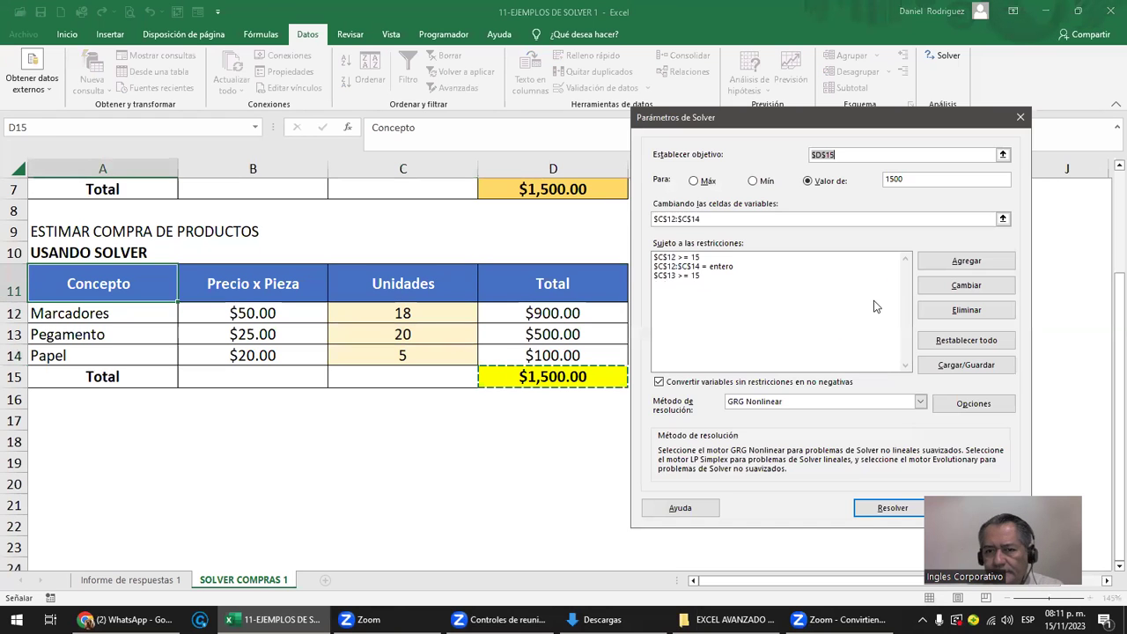
click(666, 276)
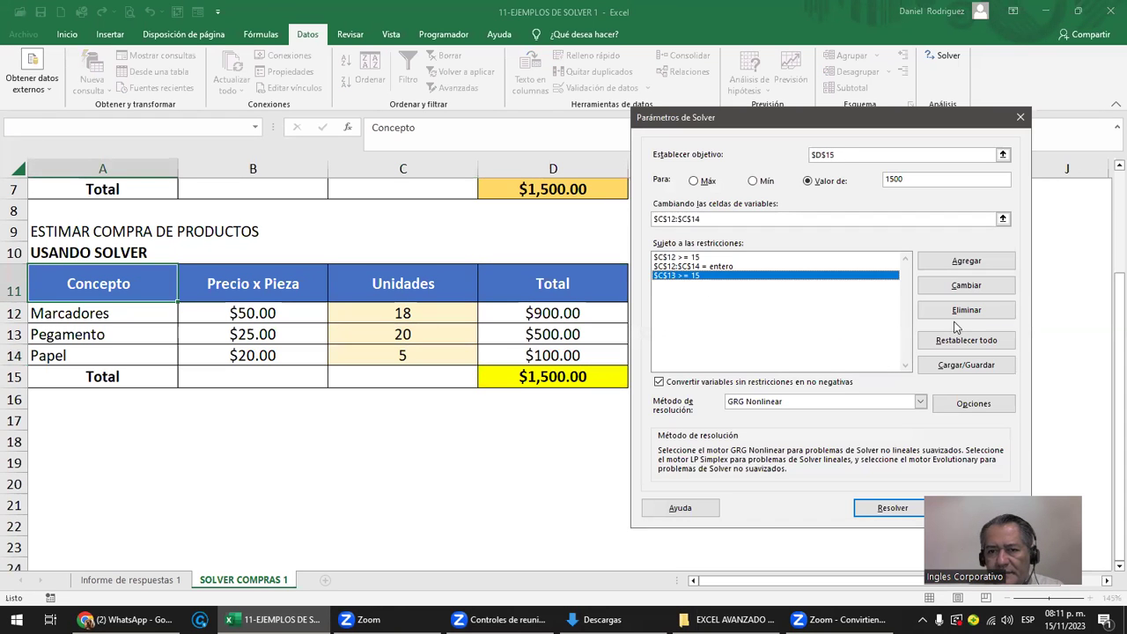
click(958, 319)
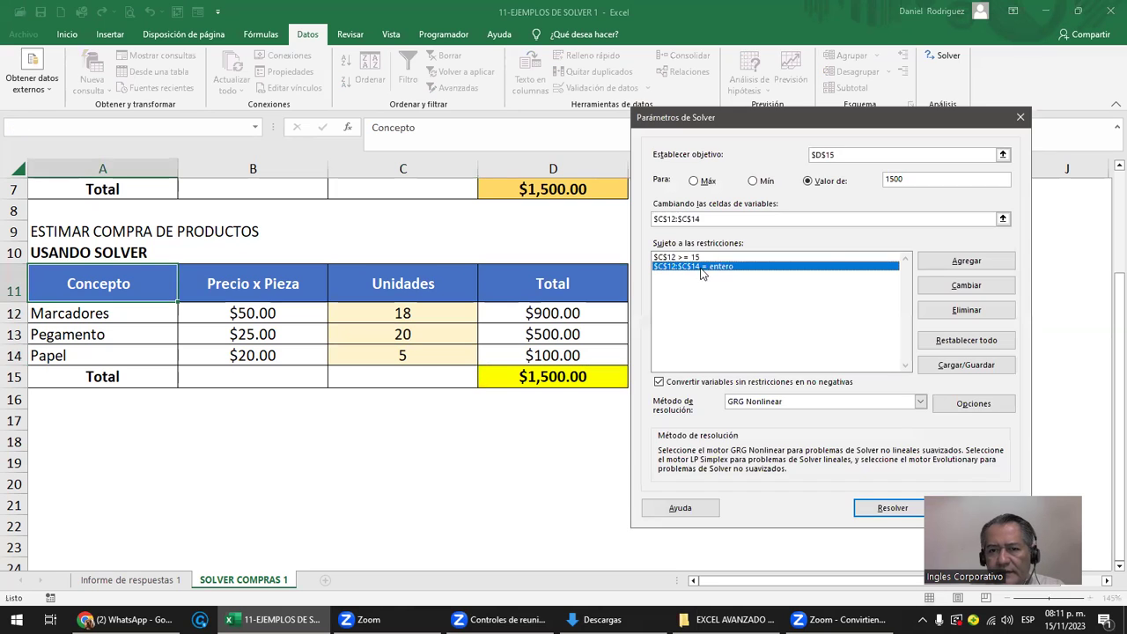
click(962, 310)
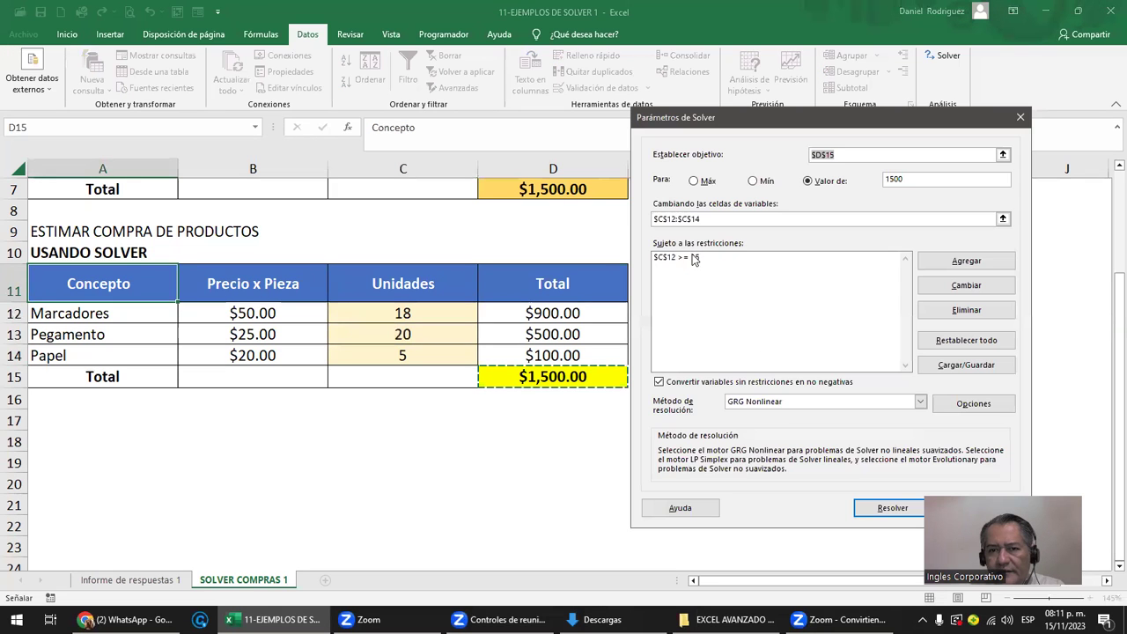
click(962, 310)
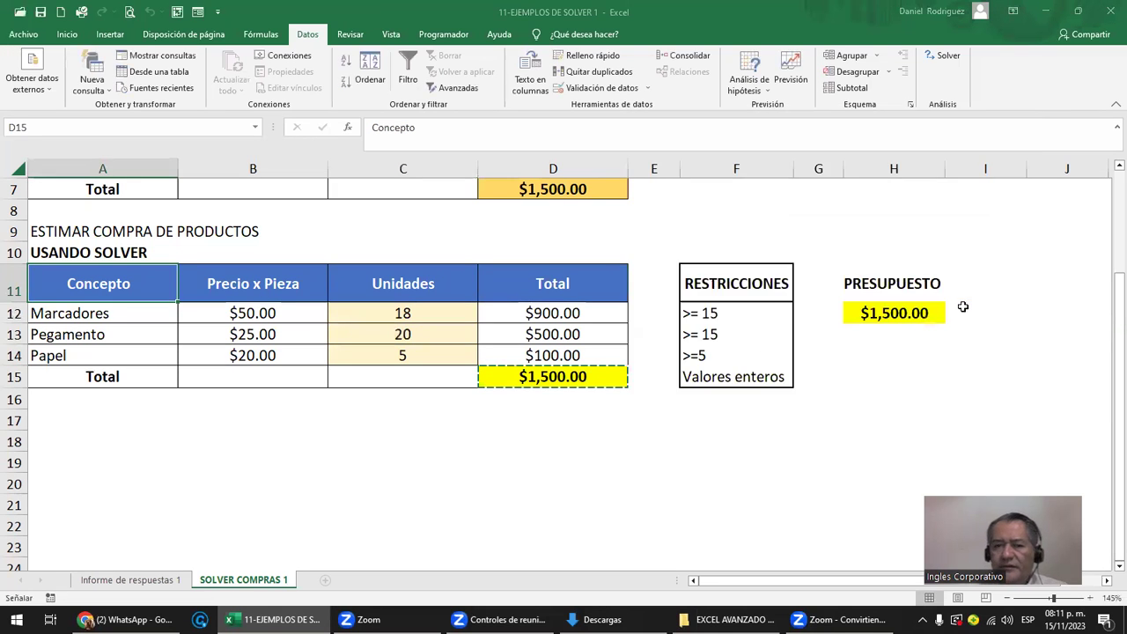
click(966, 339)
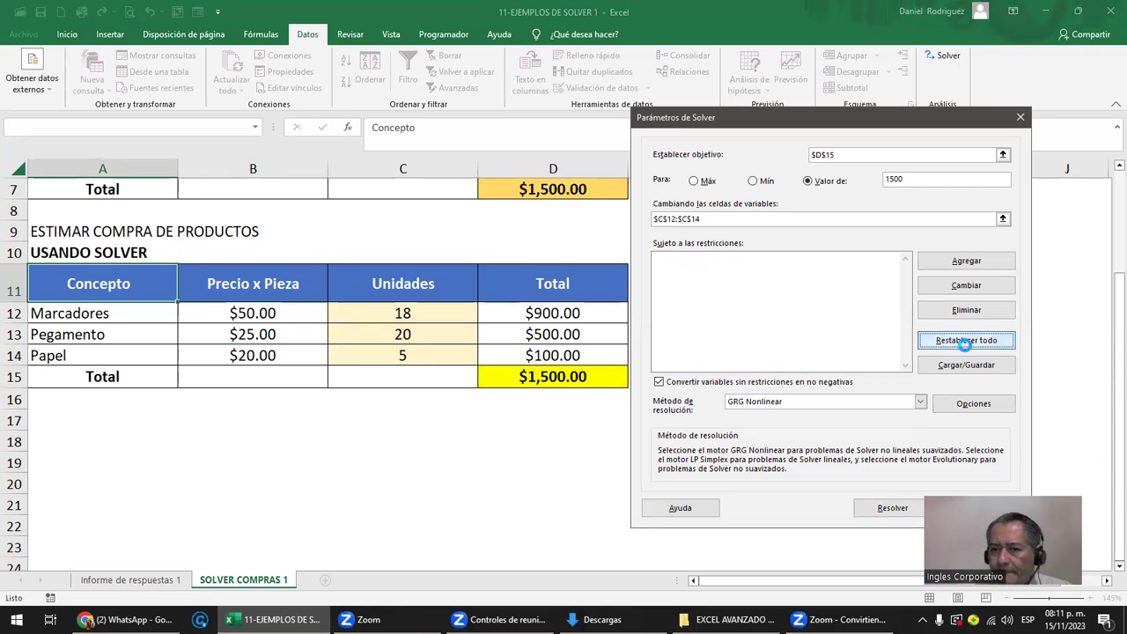
click(630, 359)
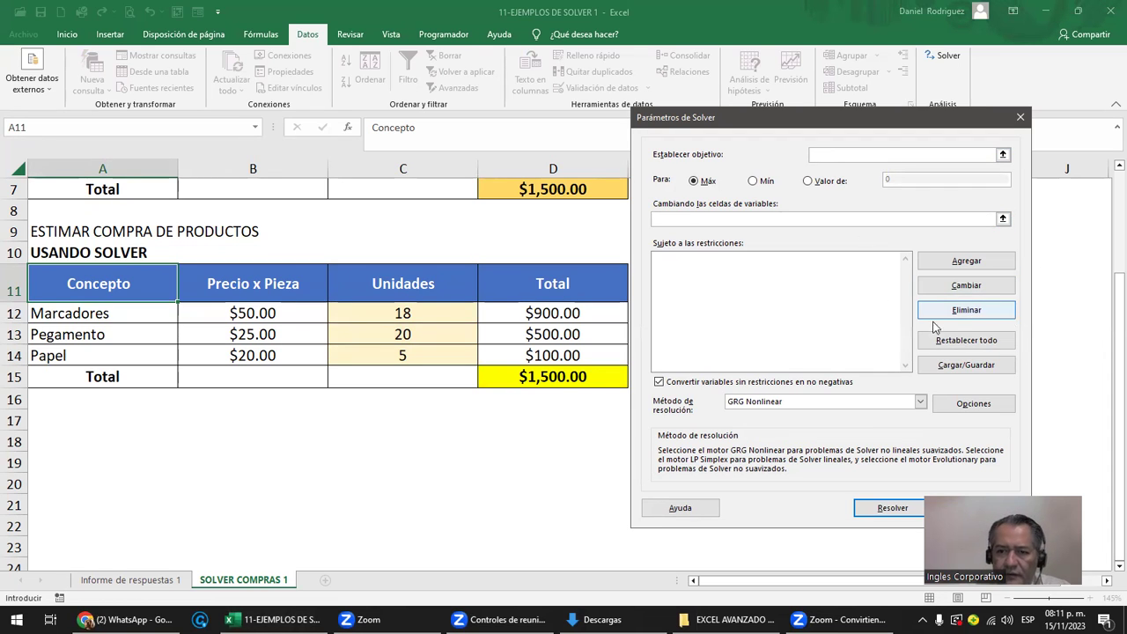
key(Escape)
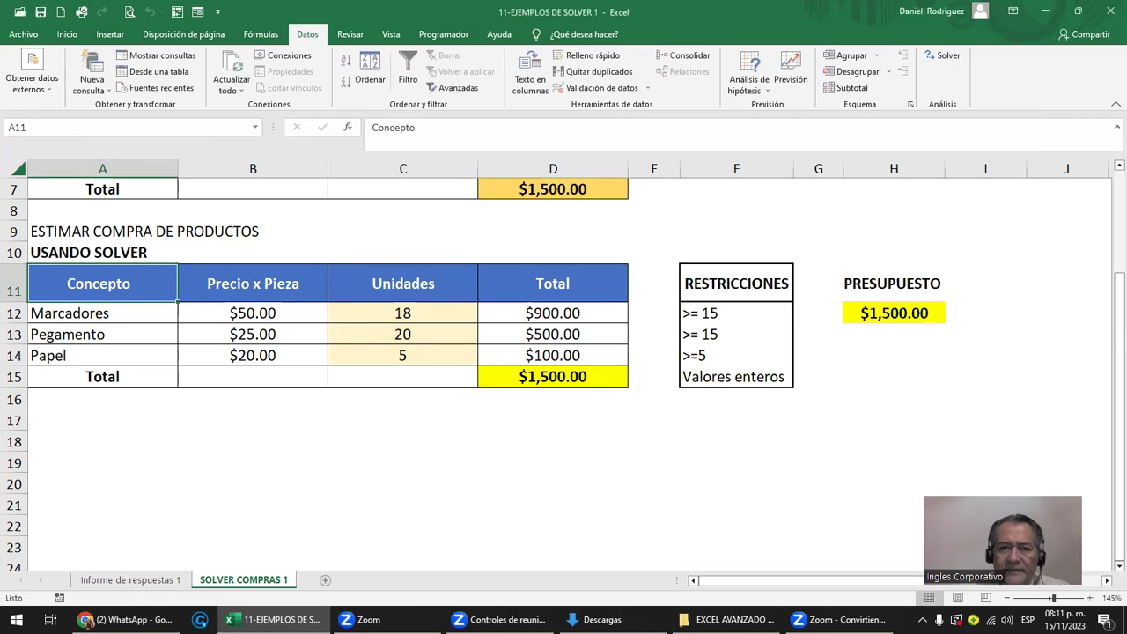
click(427, 313)
drag(425, 325, 427, 346)
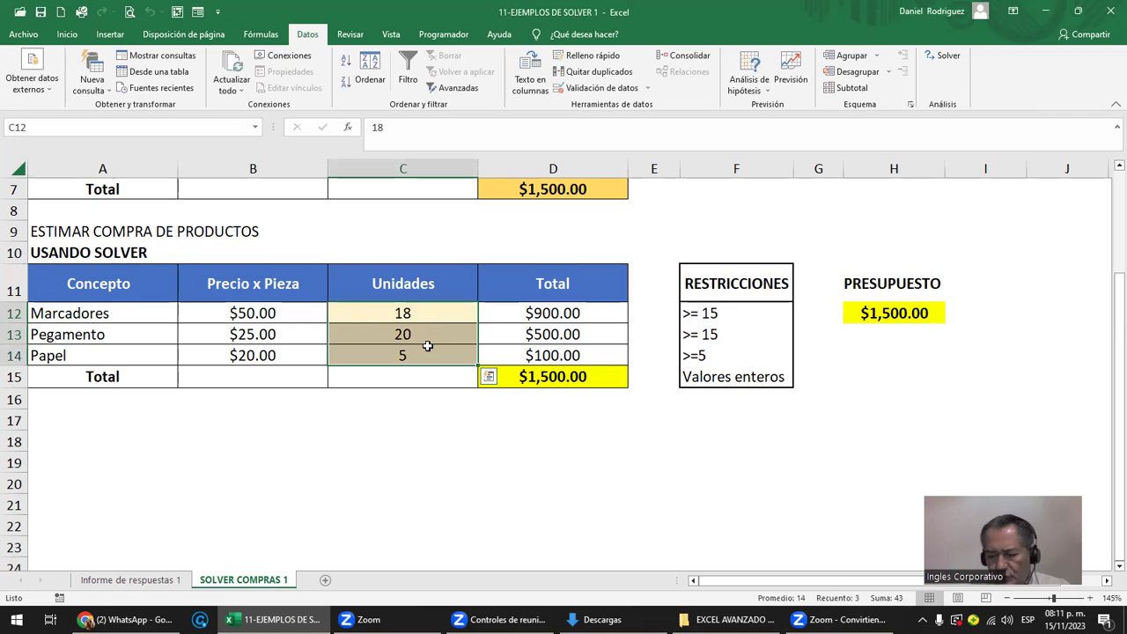
key(Delete)
click(533, 427)
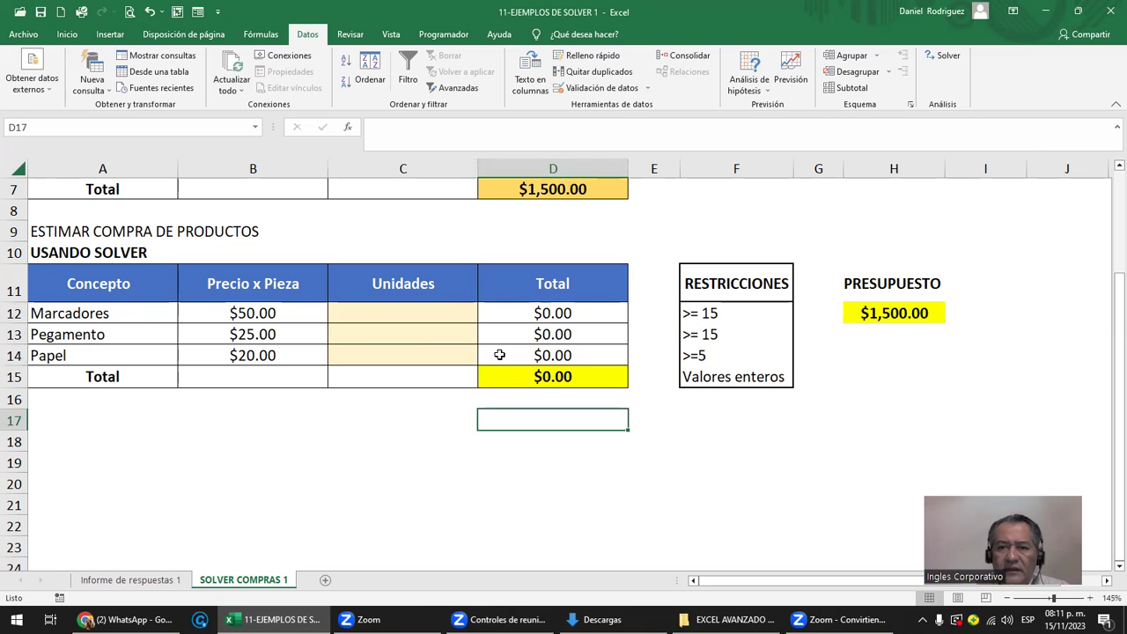
click(907, 317)
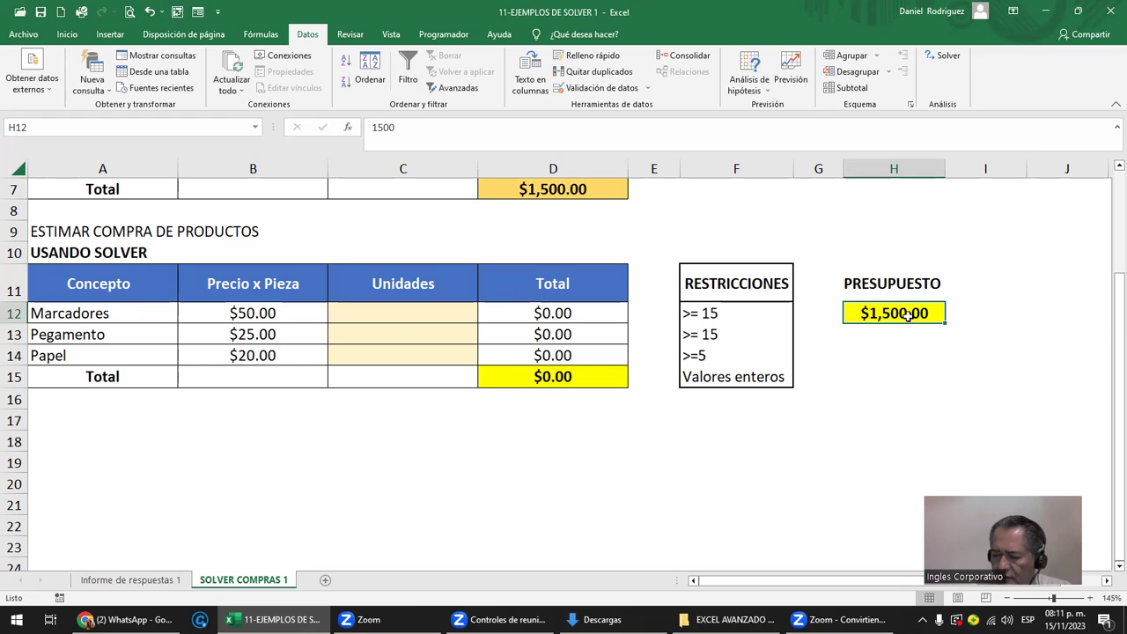
text(1,800)
key(Return)
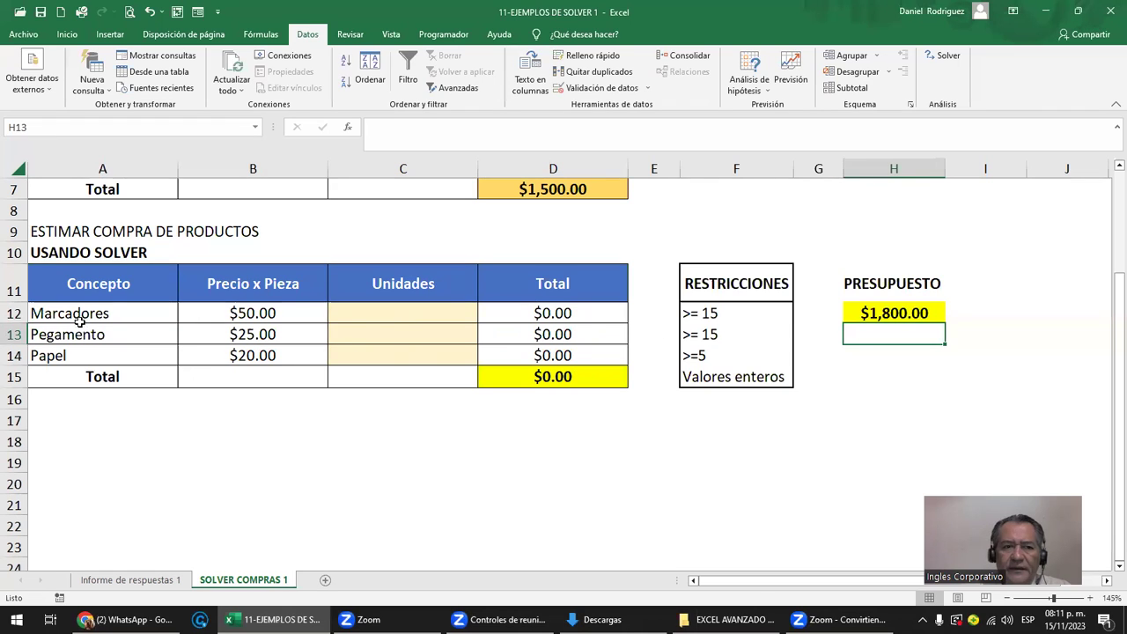
drag(80, 322, 702, 320)
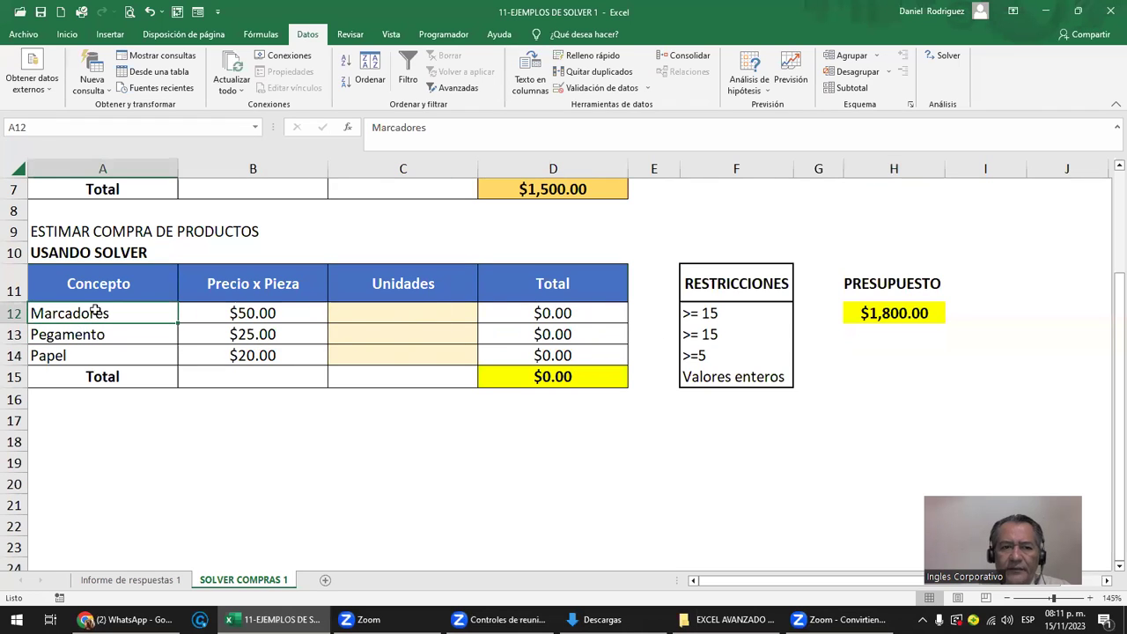
click(714, 315)
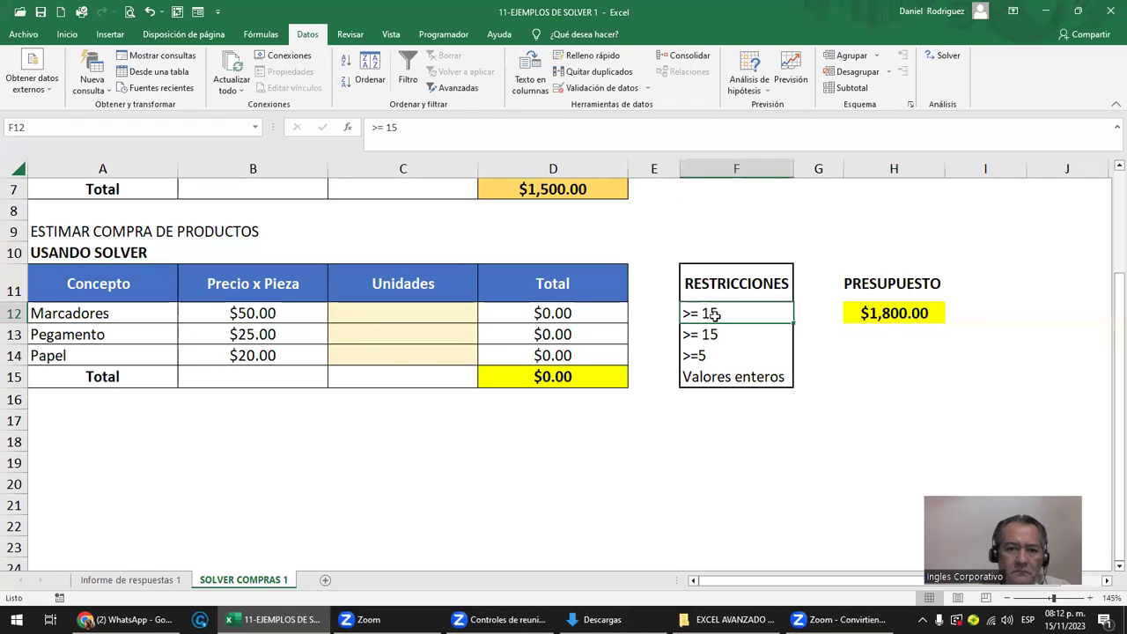
drag(132, 334, 722, 336)
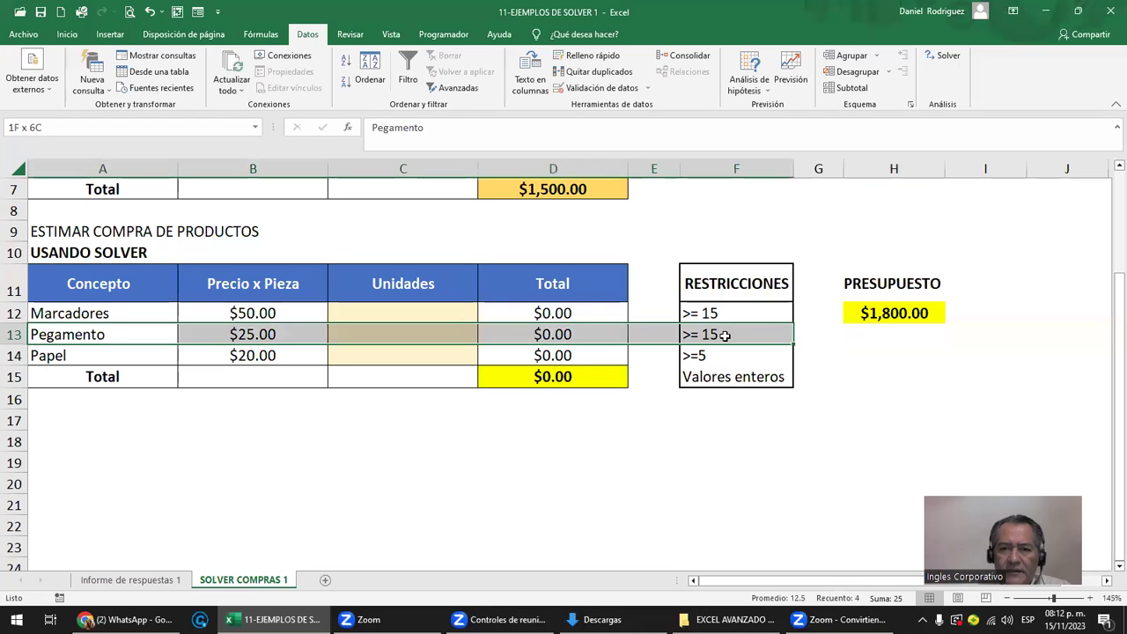
drag(129, 355, 749, 362)
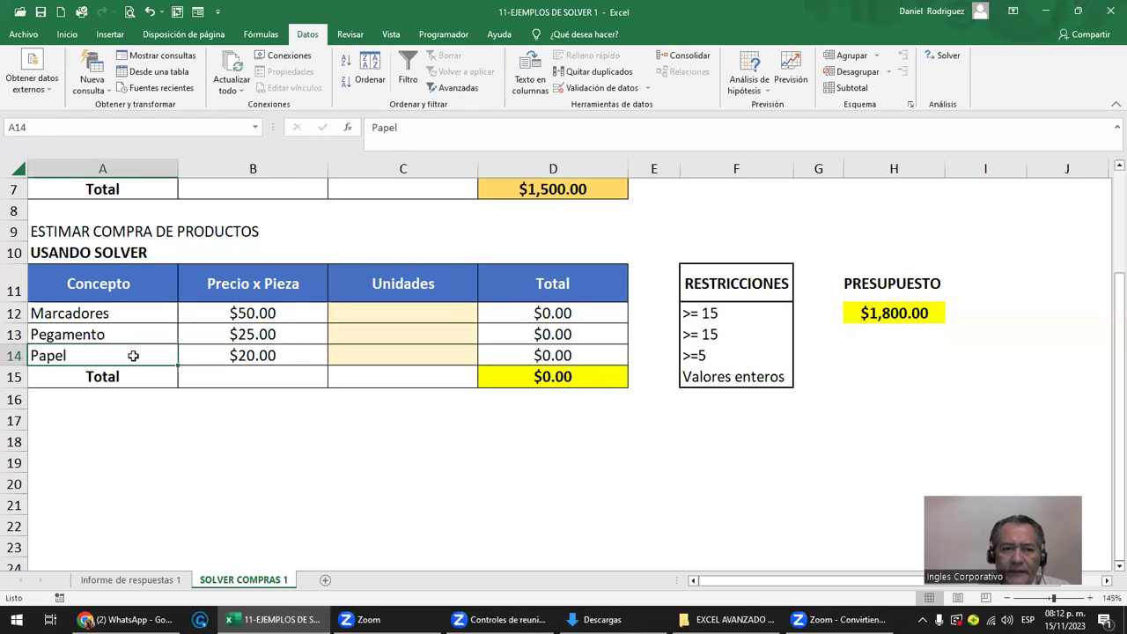
double_click(709, 359)
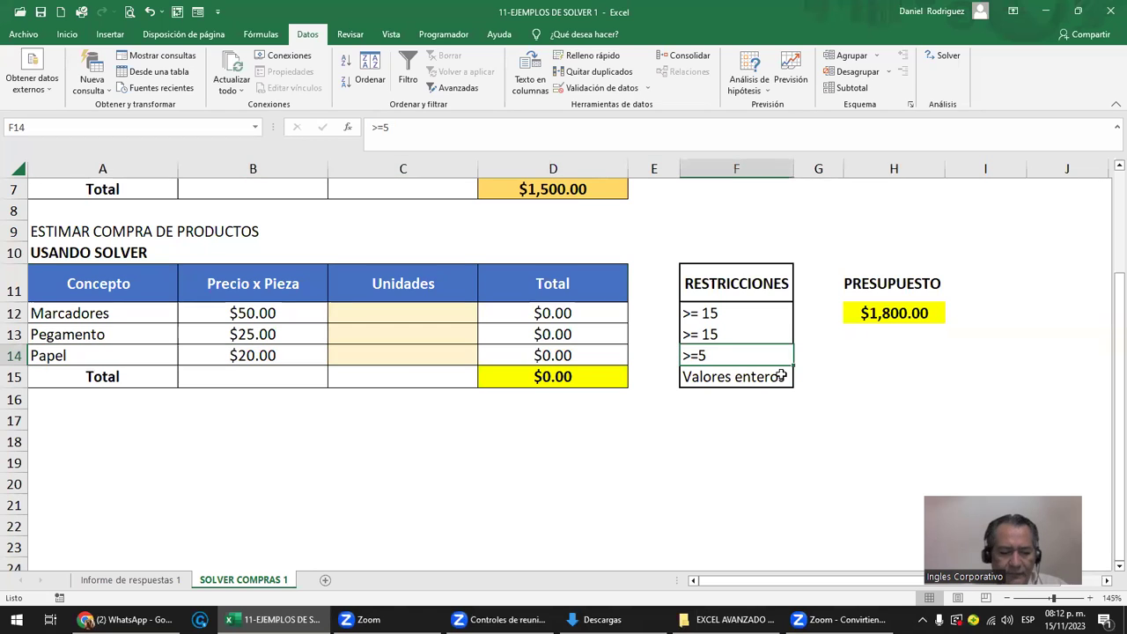
key(BackSpace)
text(6)
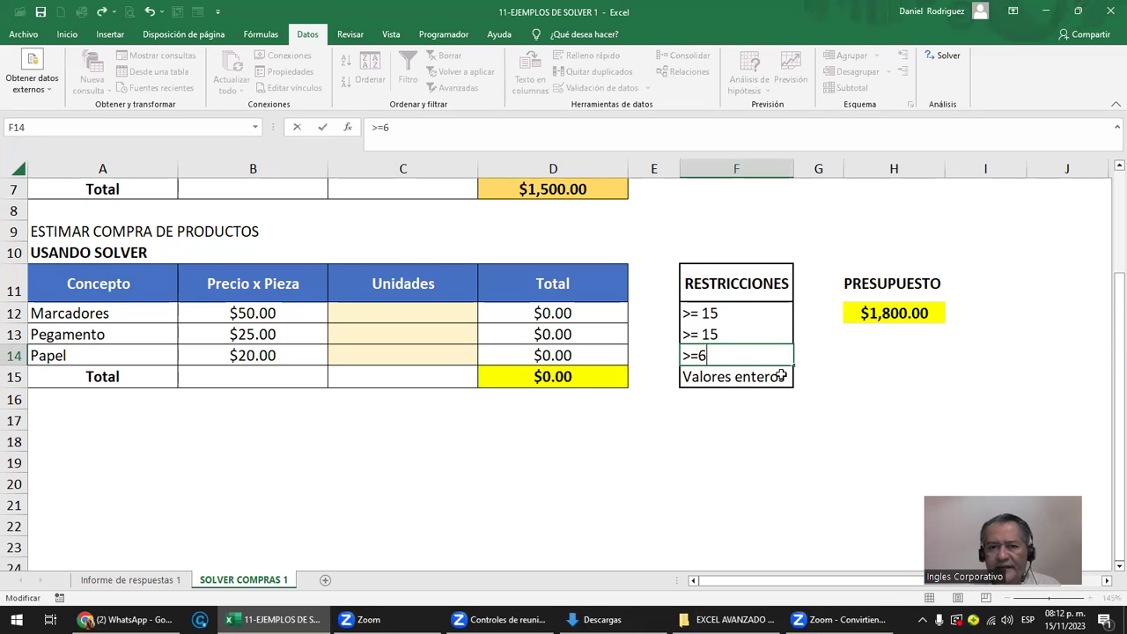
key(Return)
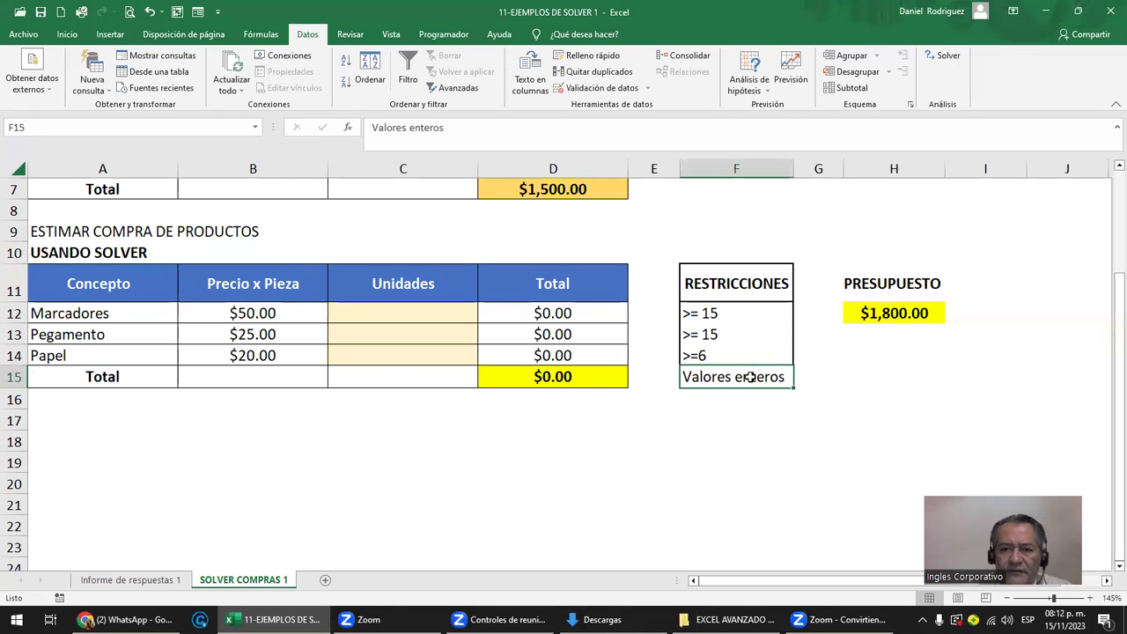
drag(448, 310, 447, 354)
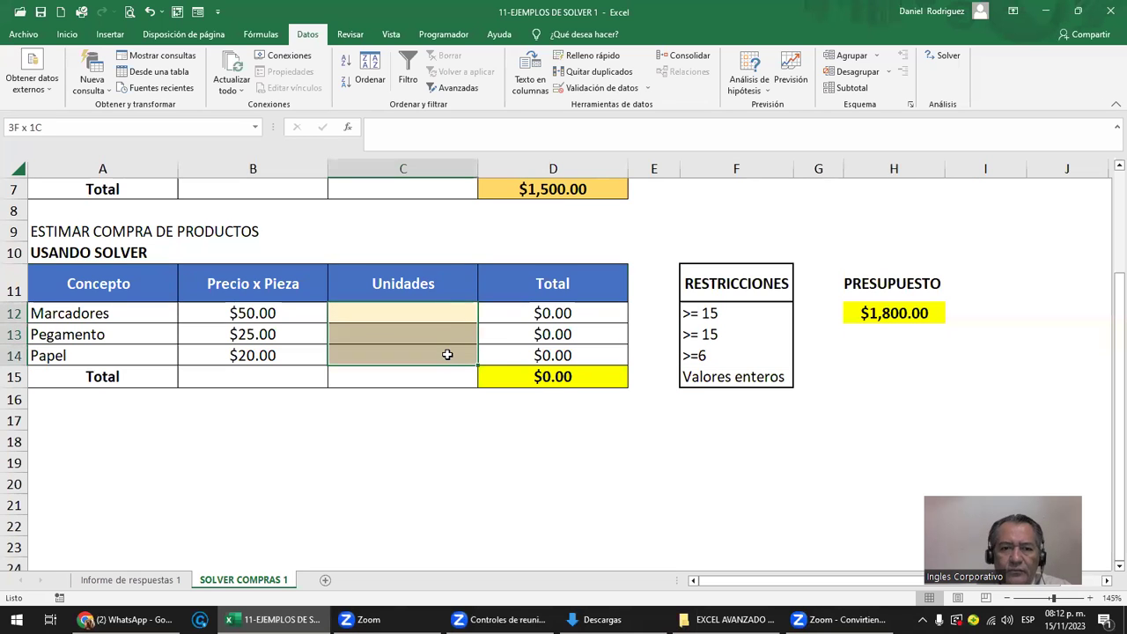
click(573, 381)
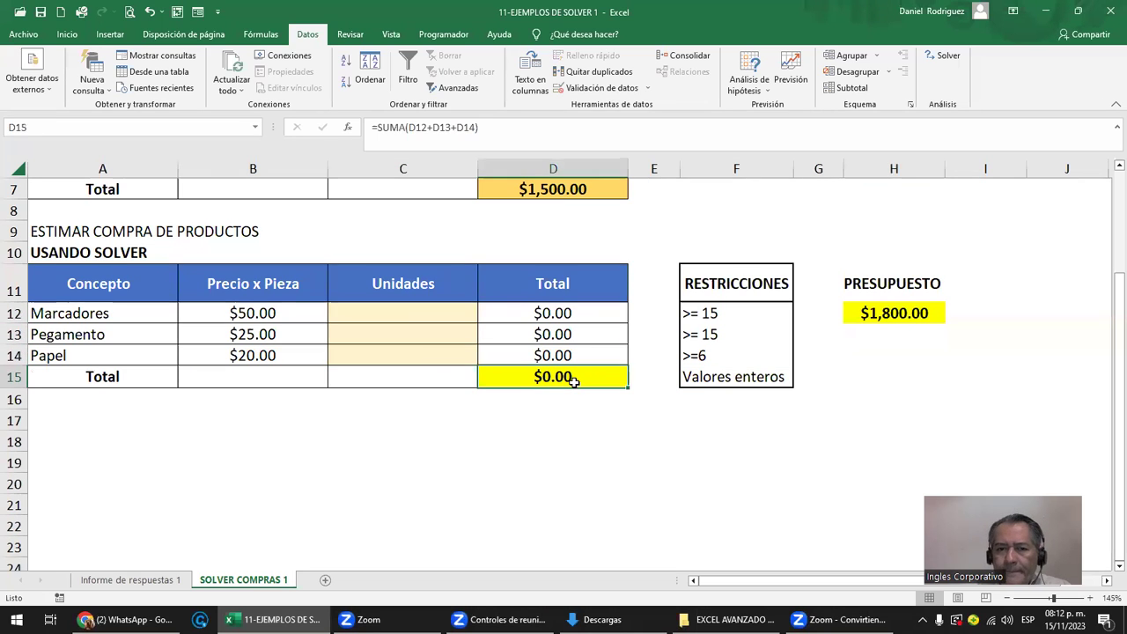
double_click(573, 380)
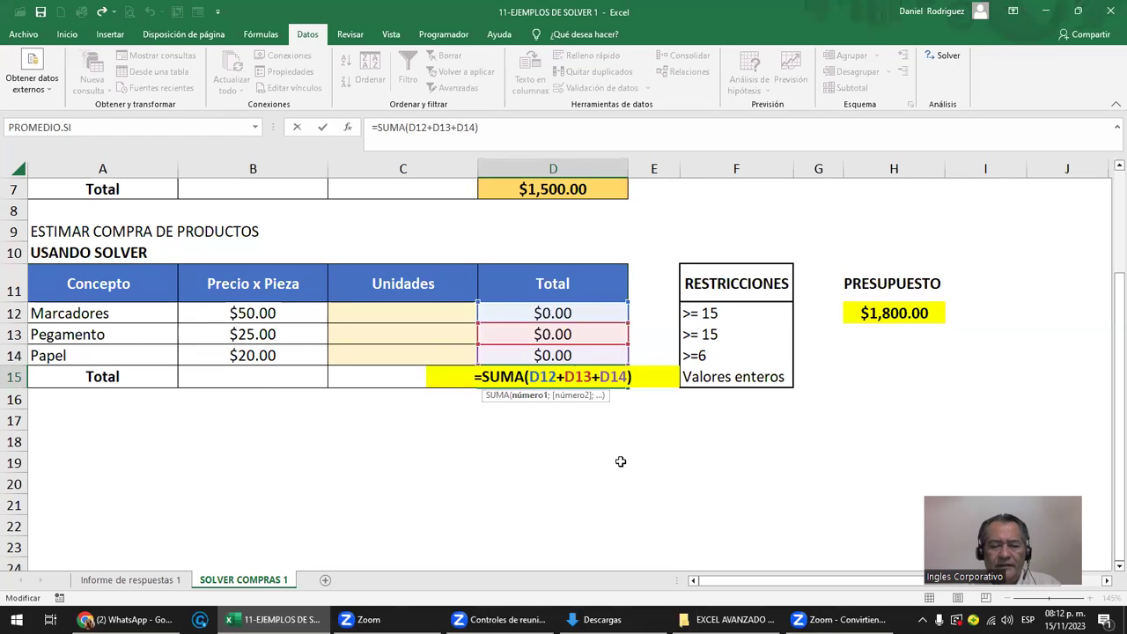
key(Escape)
drag(395, 314, 398, 348)
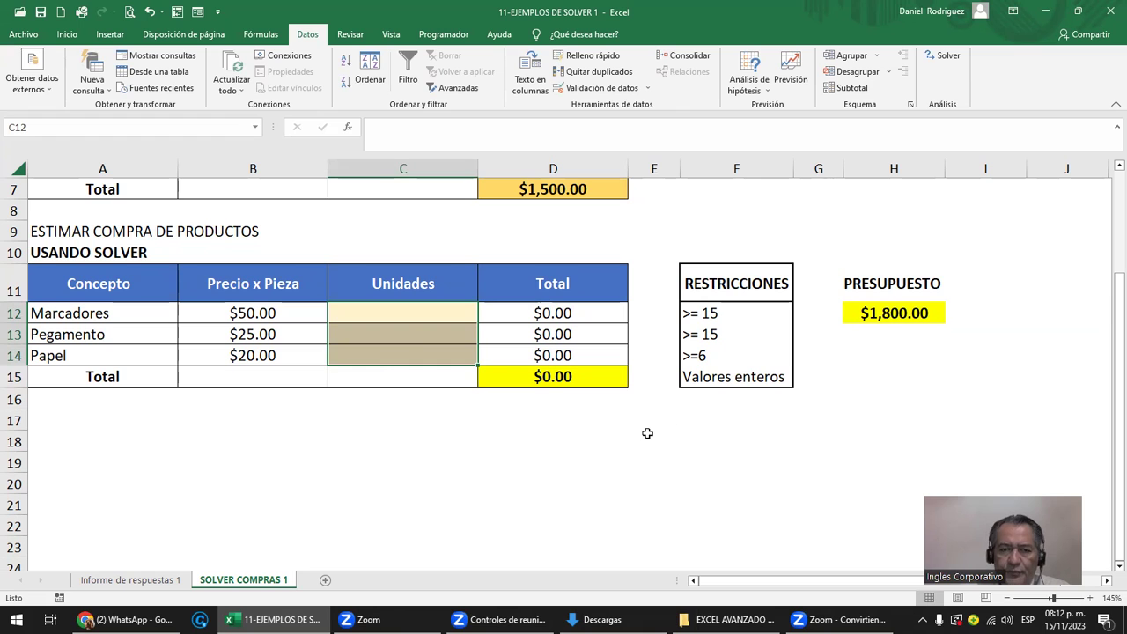
click(604, 460)
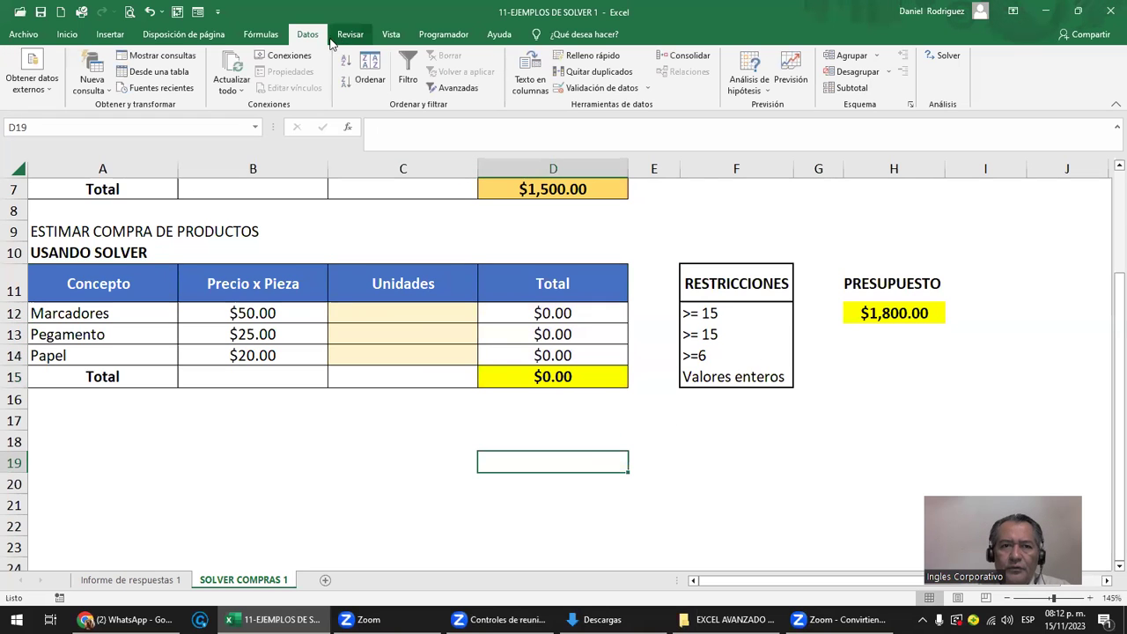
In Solver, target $D$15 to the value 1800 by changing cells $C$12:$C$14
click(945, 57)
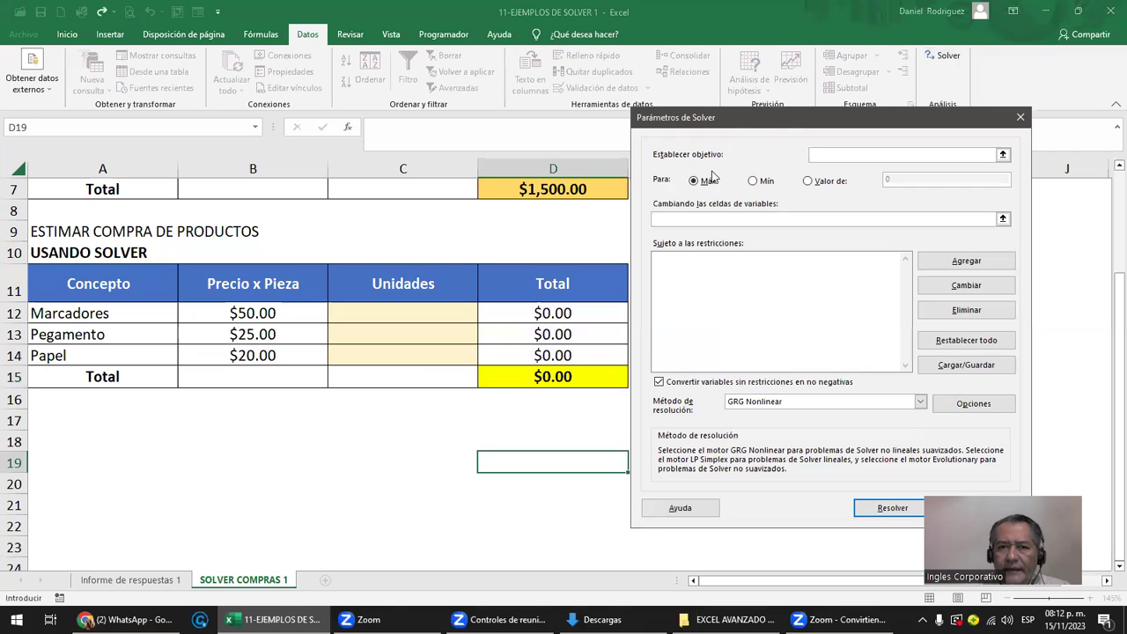
drag(730, 127, 853, 121)
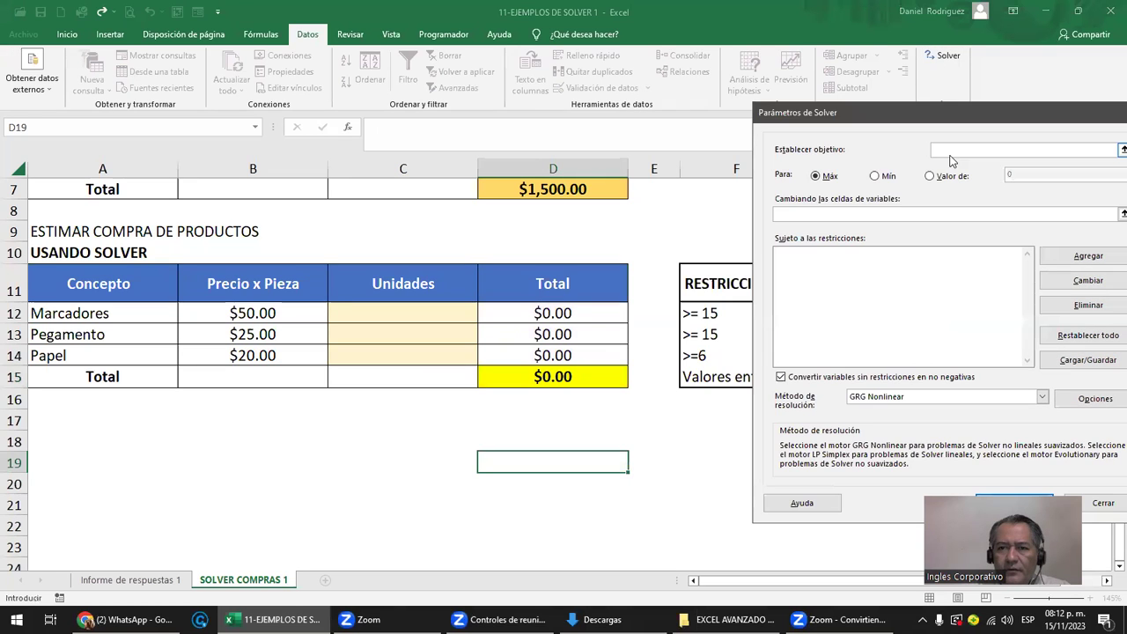
click(588, 373)
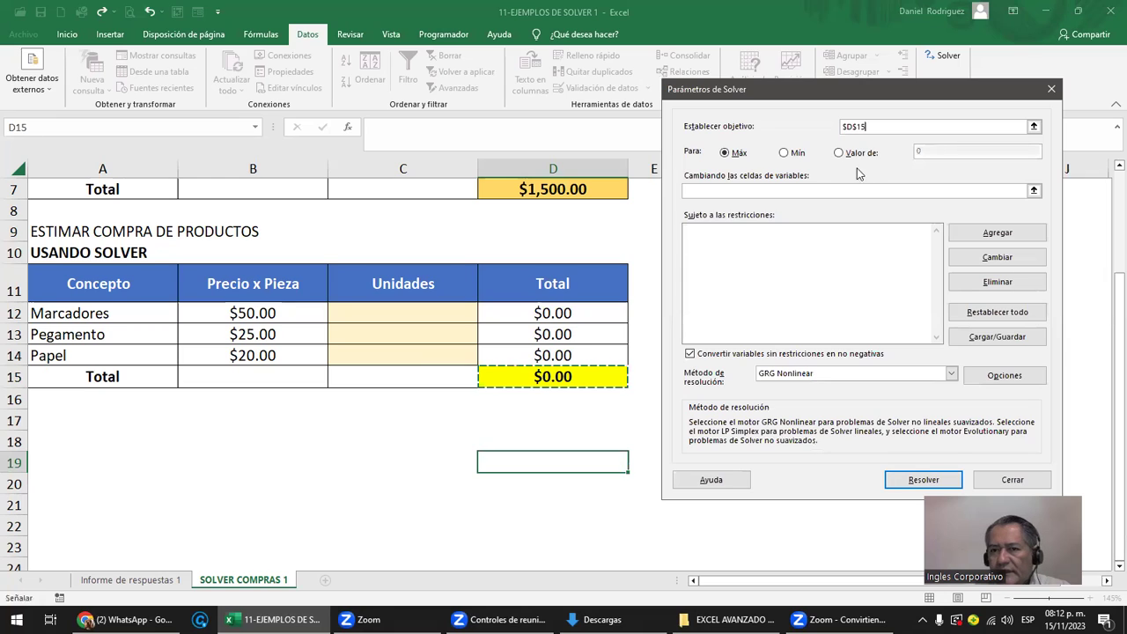
click(839, 154)
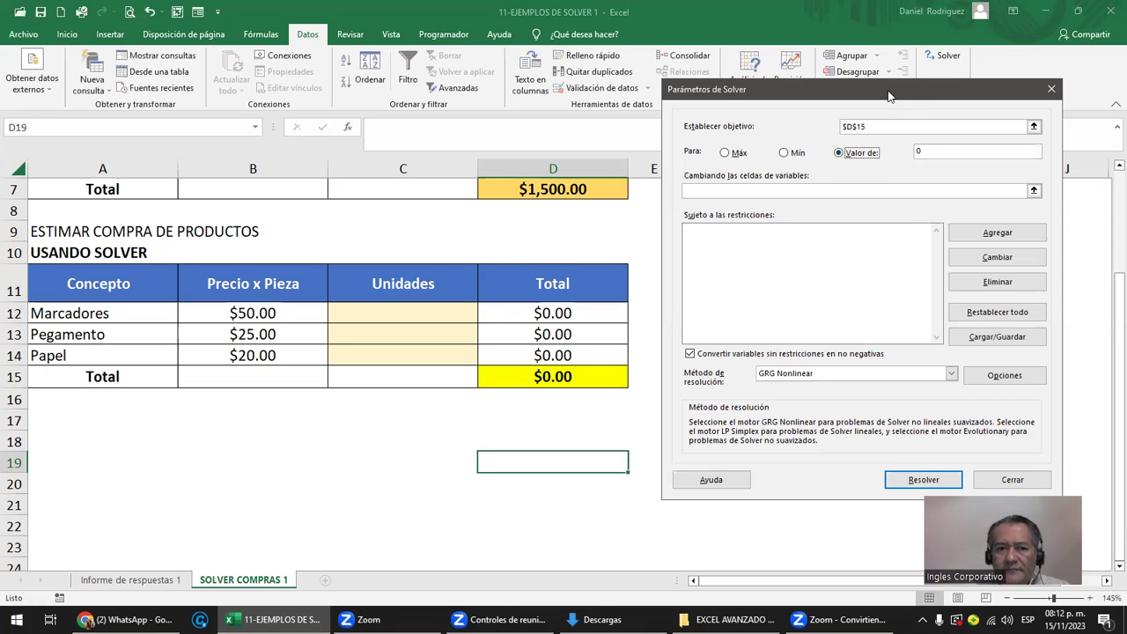
drag(889, 95, 296, 81)
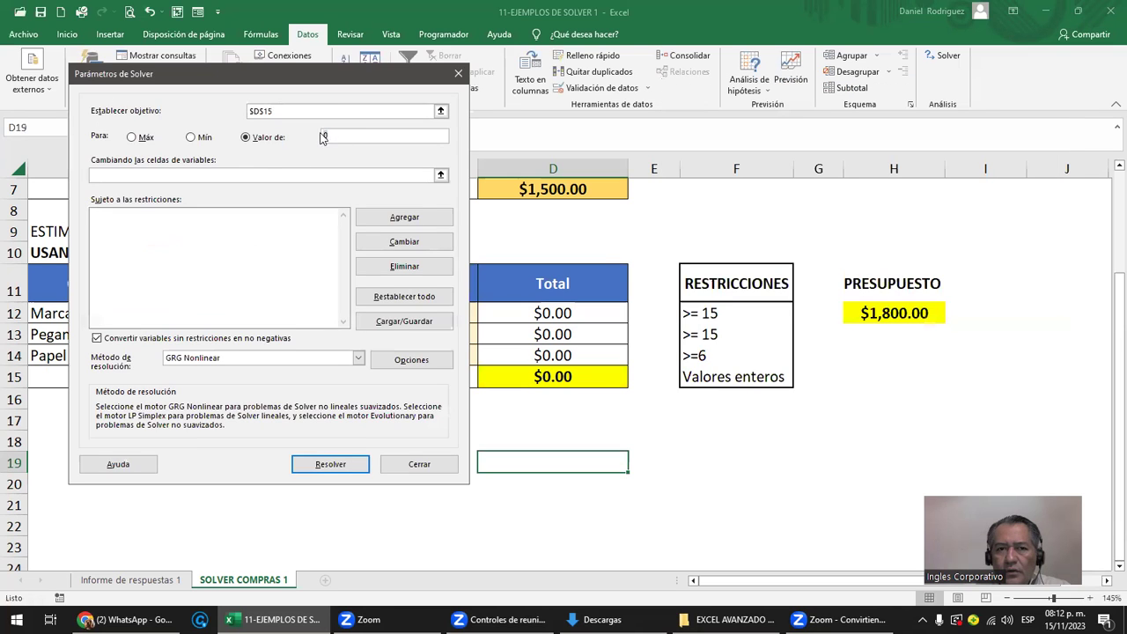
text(1800)
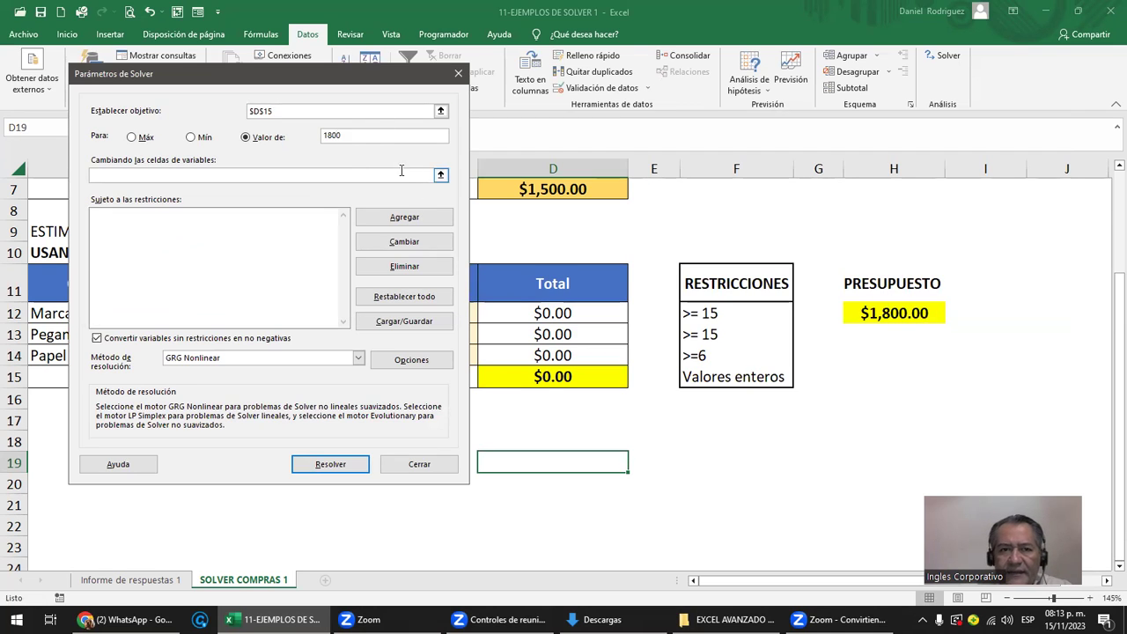
click(240, 129)
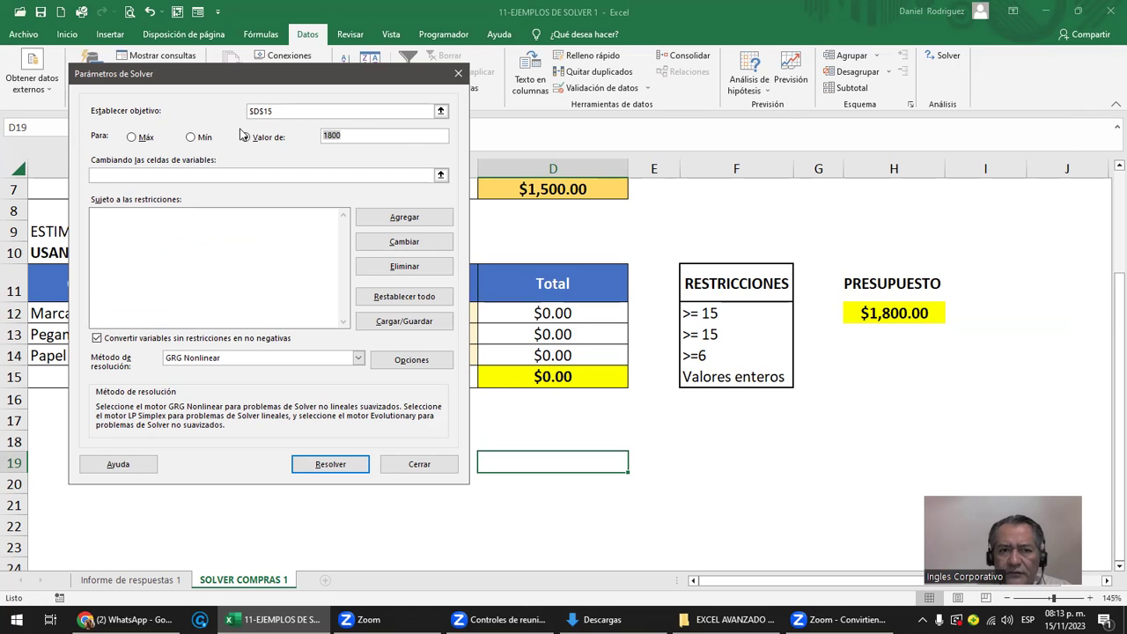
drag(466, 69, 580, 51)
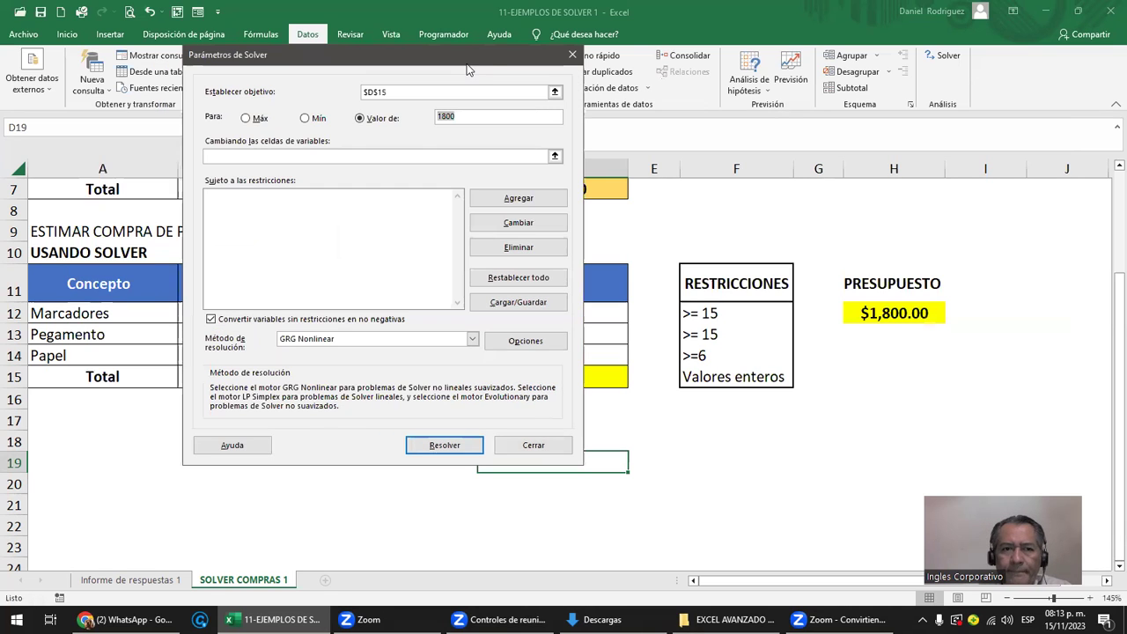
click(224, 159)
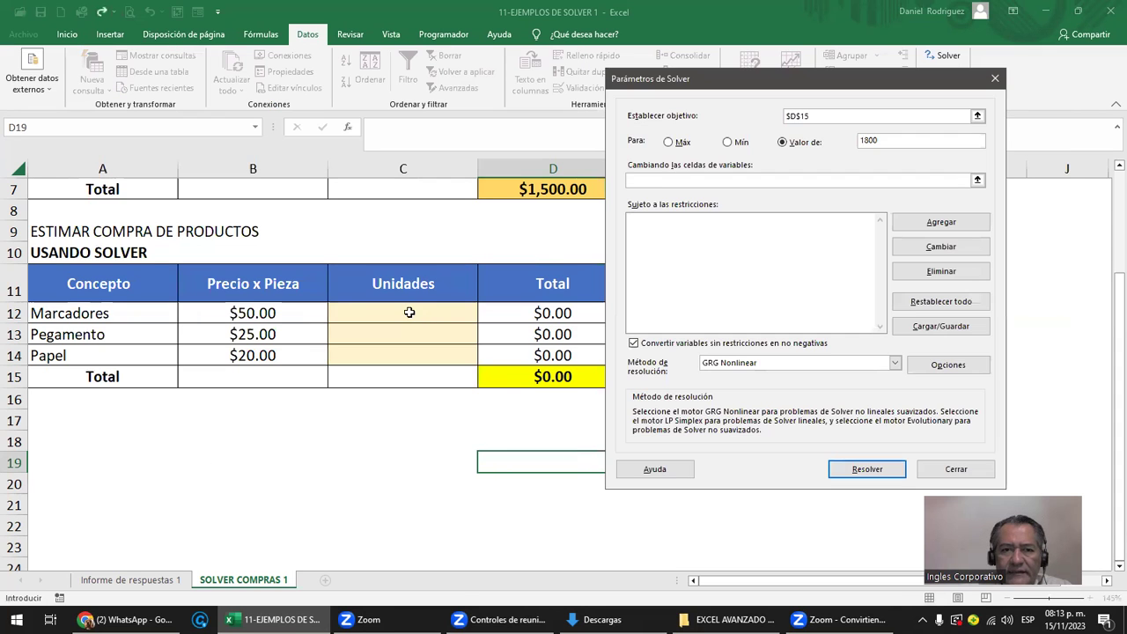
drag(406, 314, 403, 355)
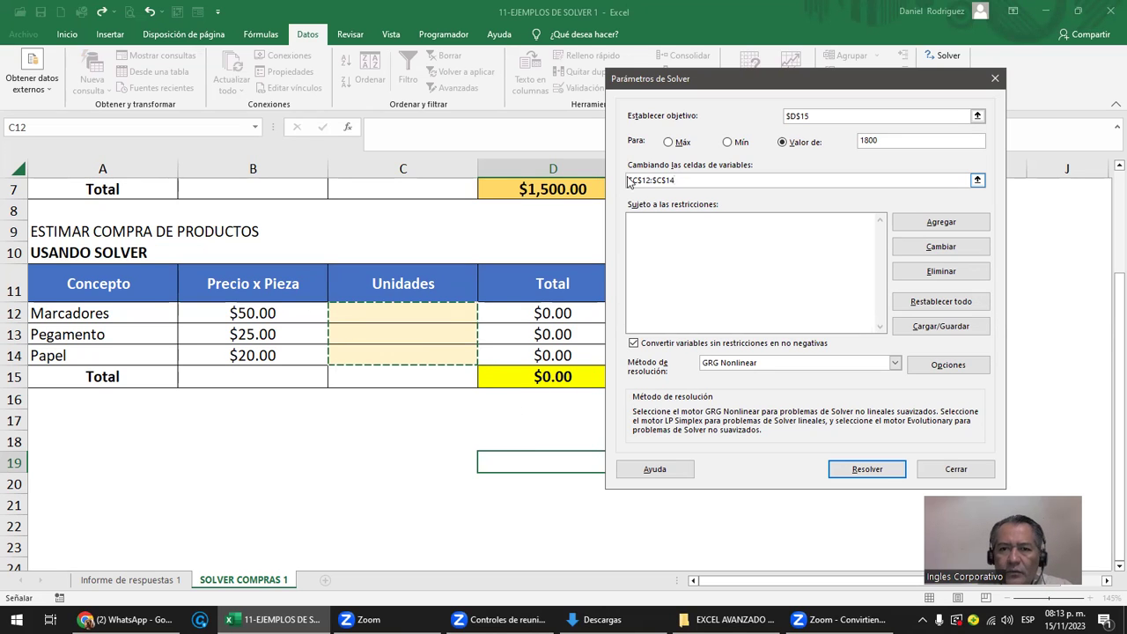
Solve for units 26, 13 and 10 totalling $1,800.00, opting to return to the Solver parameters
click(866, 471)
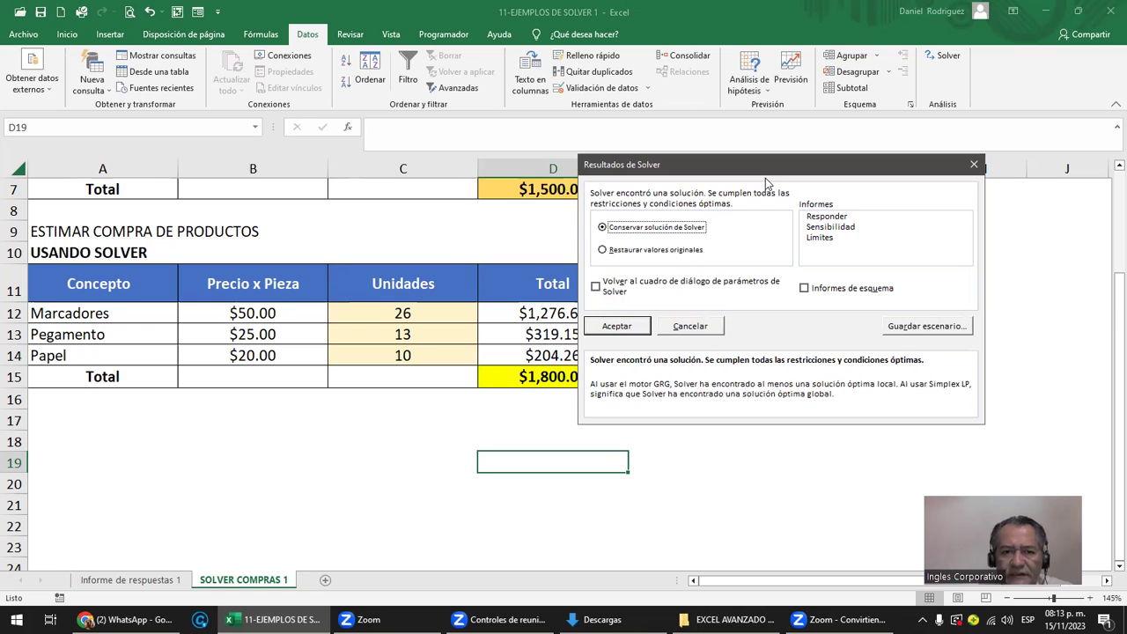
drag(765, 178, 453, 189)
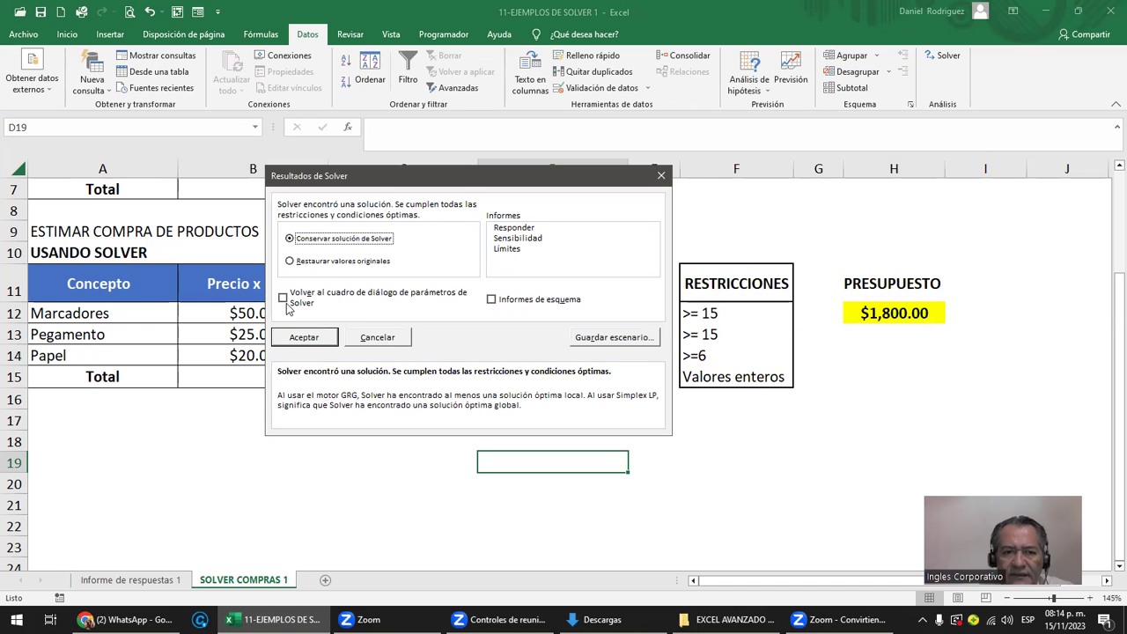
click(283, 299)
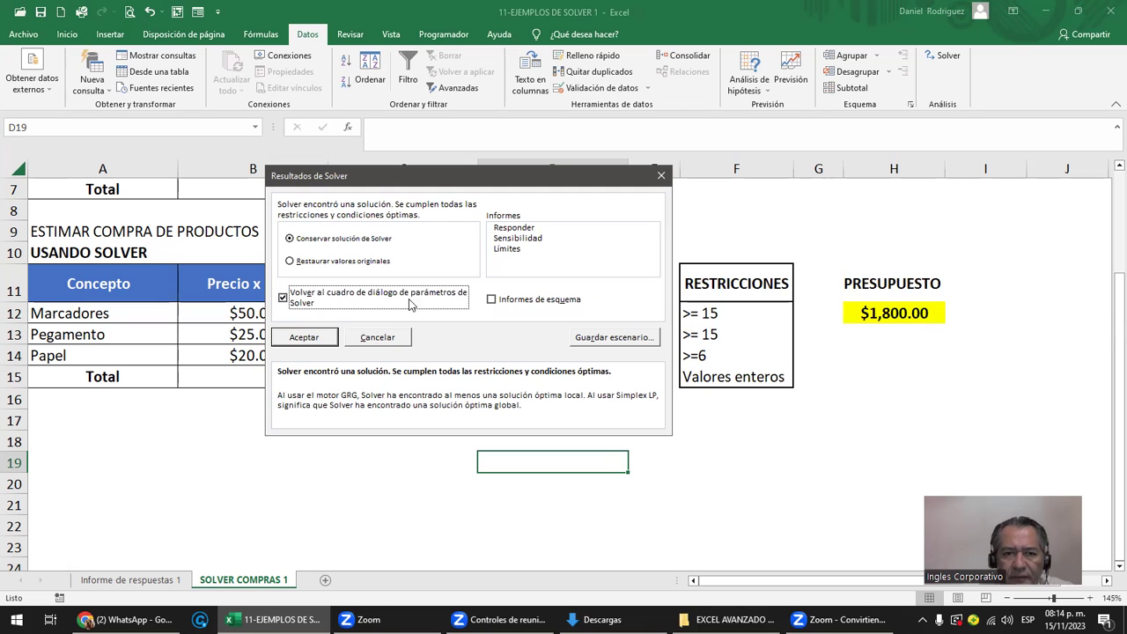
Keep the 26, 13, 10 solution and start a new constraint referencing C12:C14
click(307, 339)
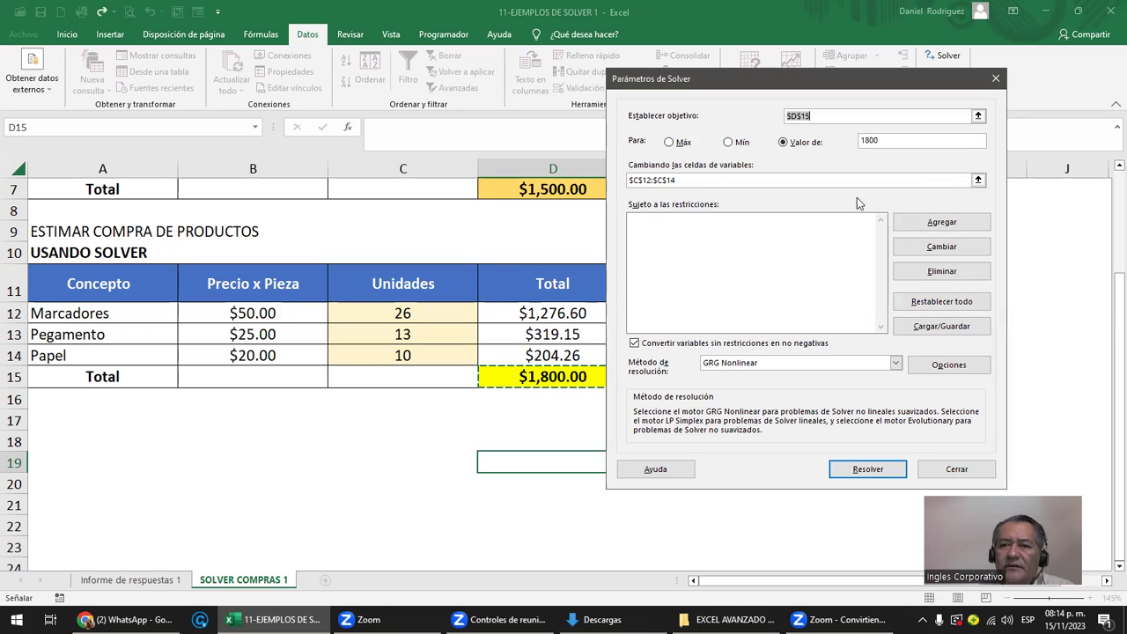
click(943, 227)
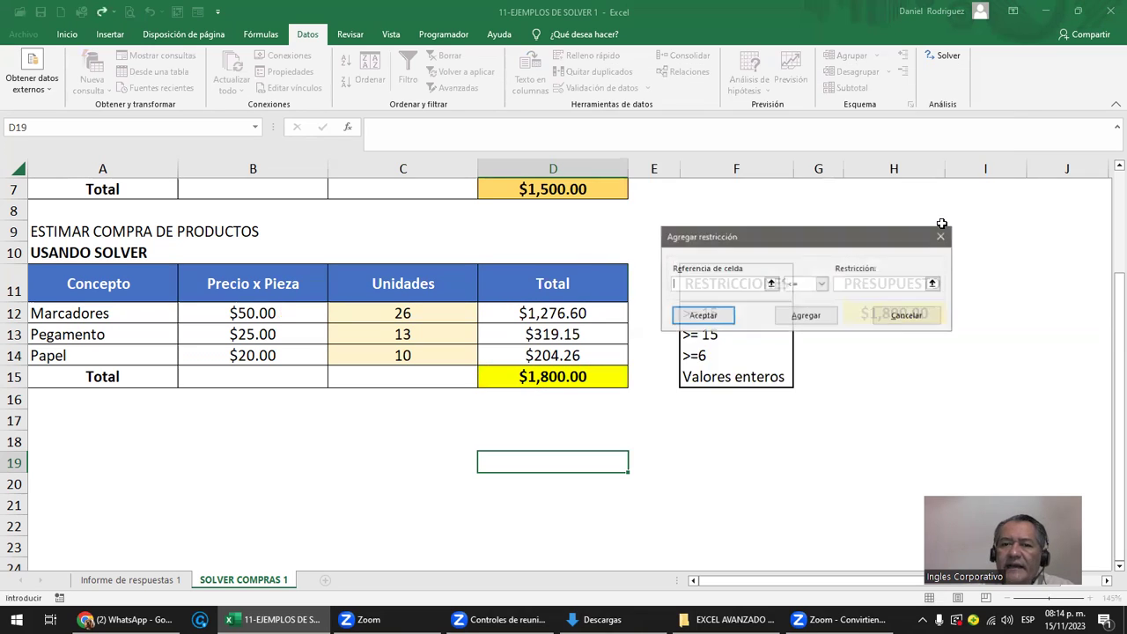
click(856, 223)
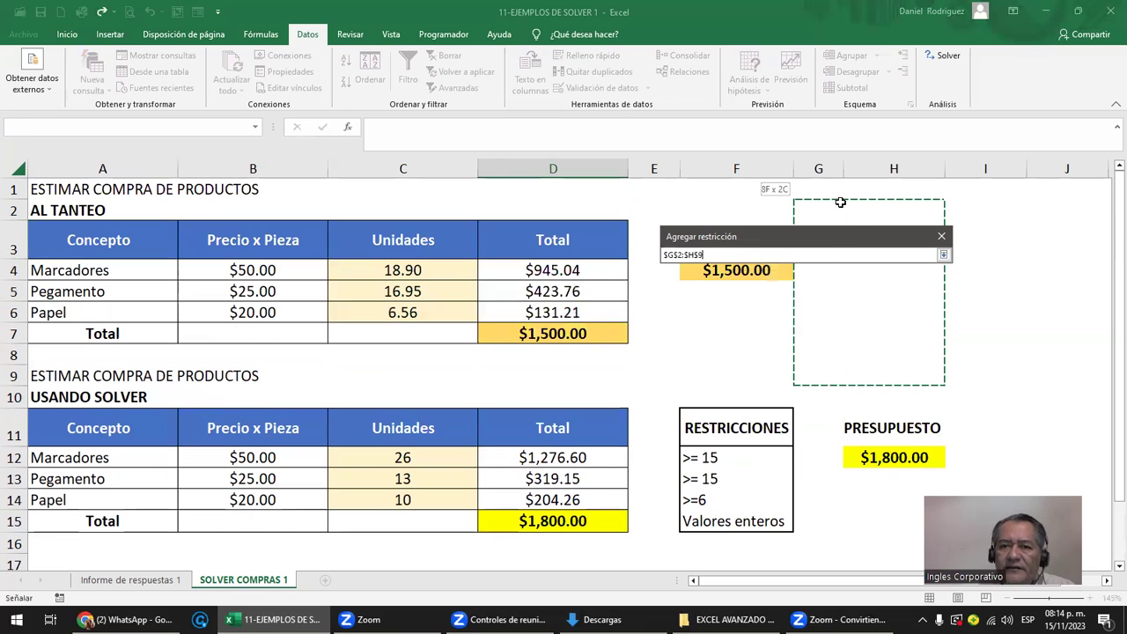
drag(856, 223, 832, 204)
click(774, 383)
scroll(775, 383, down, 1)
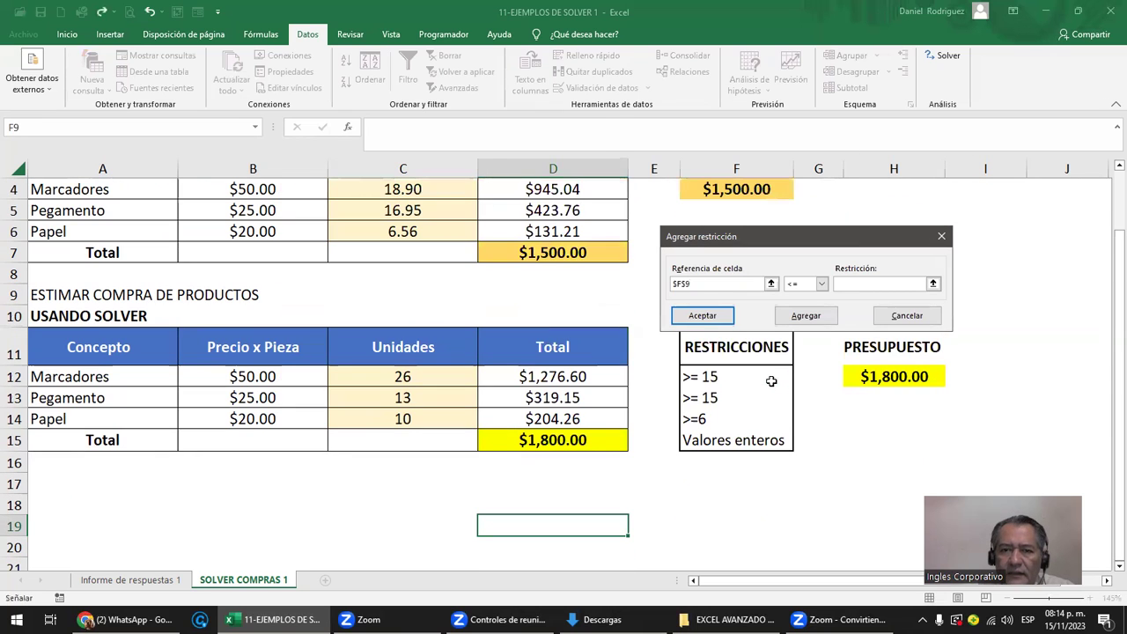
drag(806, 242, 816, 190)
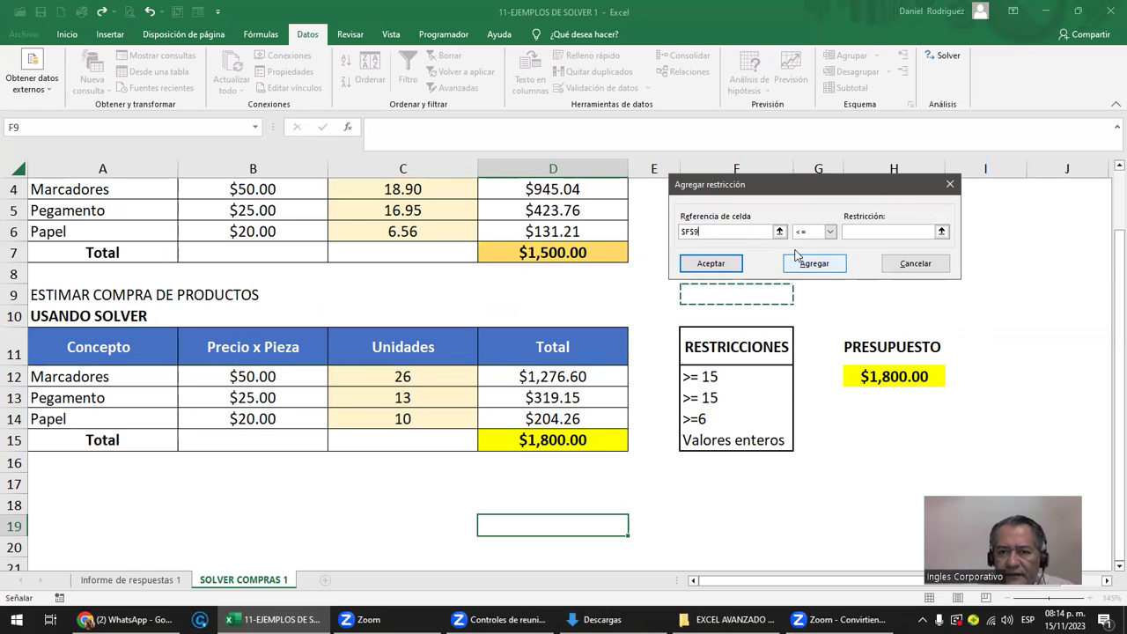
click(779, 233)
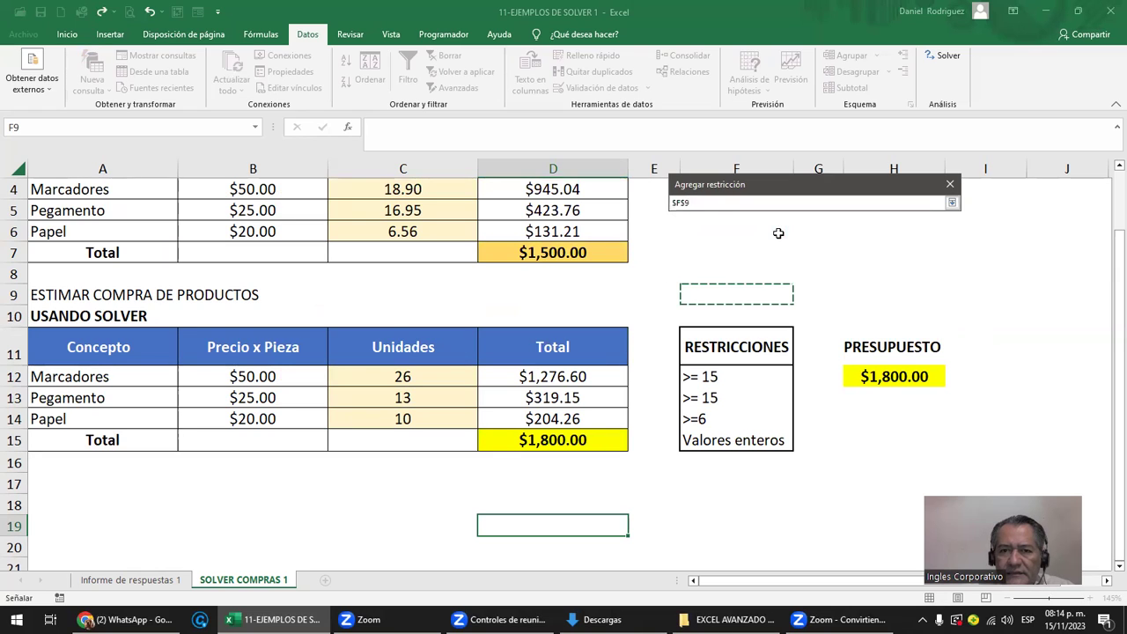
drag(377, 371, 386, 414)
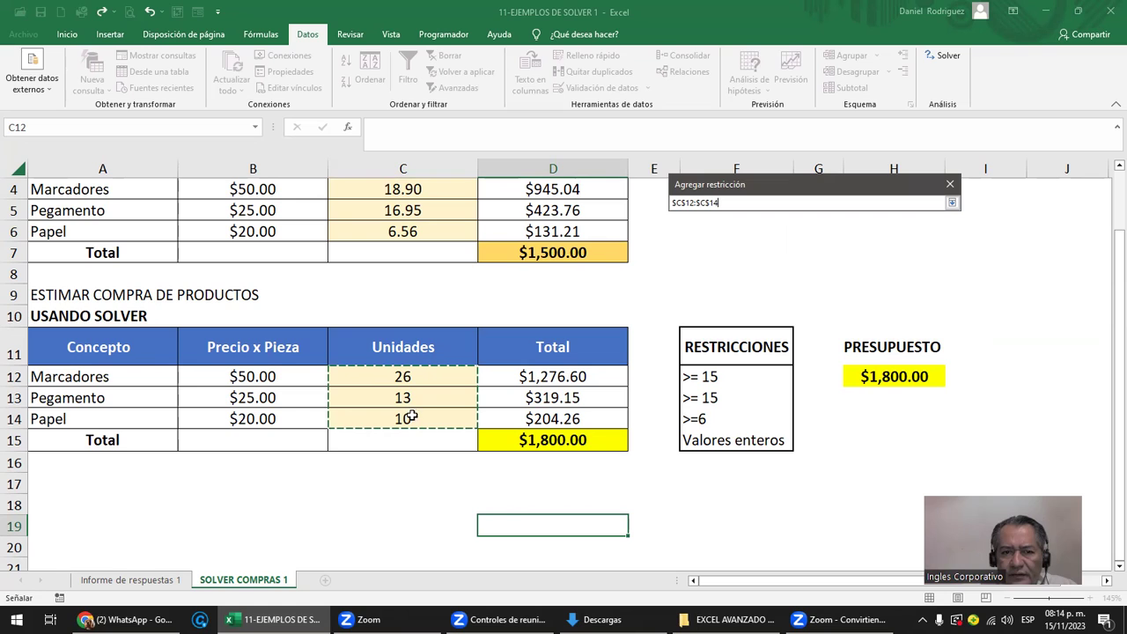
Make the C12:C14 constraint int (whole numbers) and add it
click(952, 203)
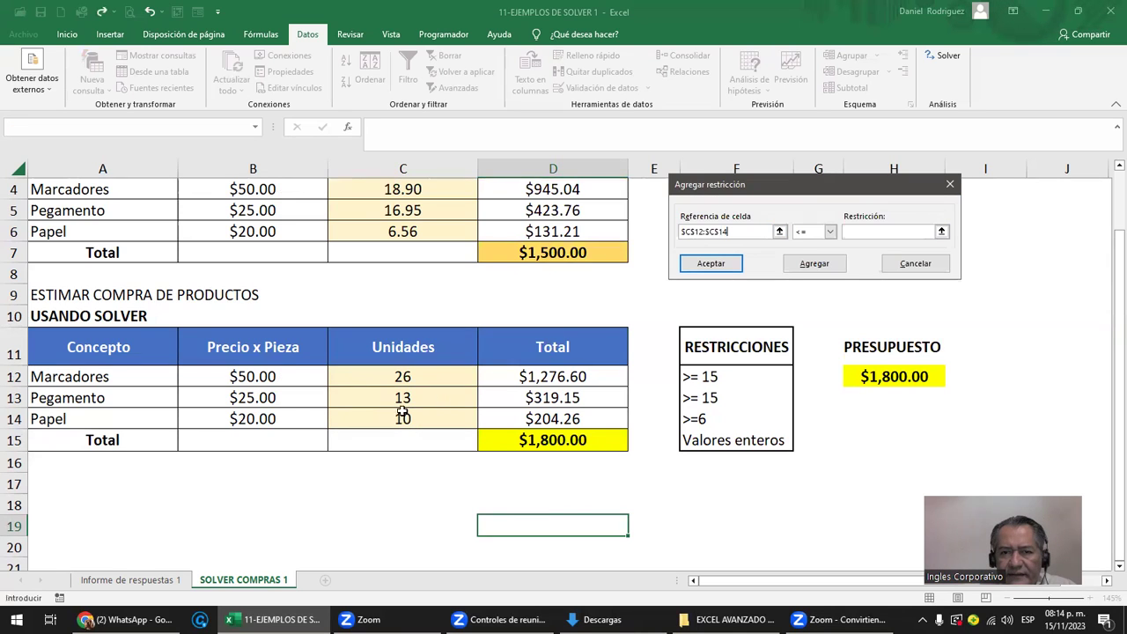
click(829, 232)
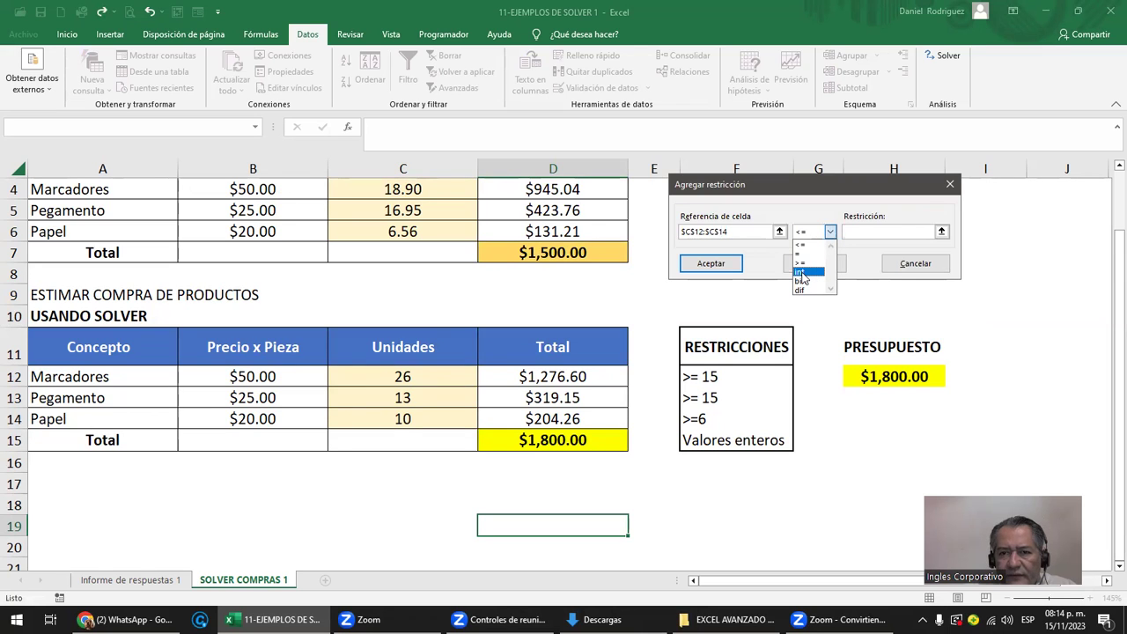
click(801, 272)
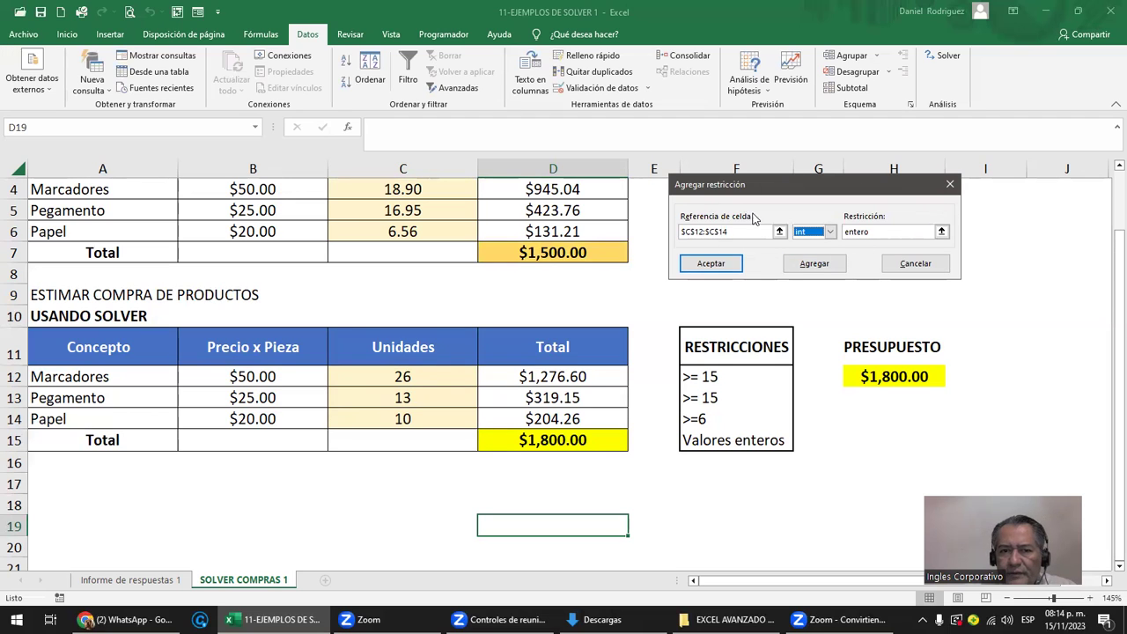
click(810, 265)
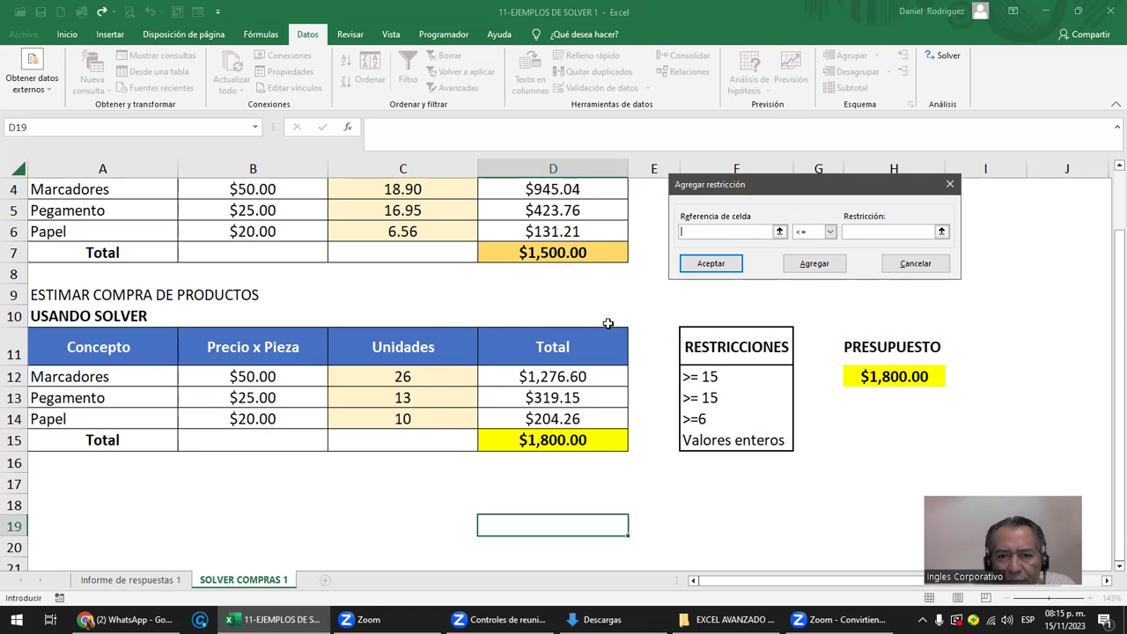
Add Solver constraints $C$12 >= 15 for Marcadores and $C$13 >= 15 for Pegamento
click(393, 376)
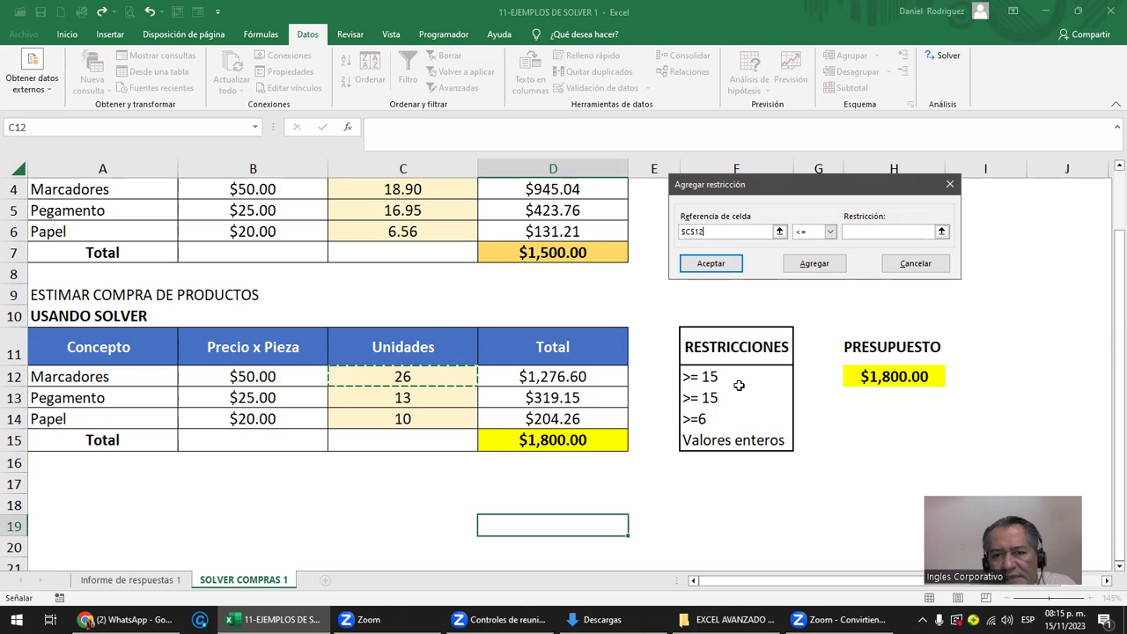
click(830, 233)
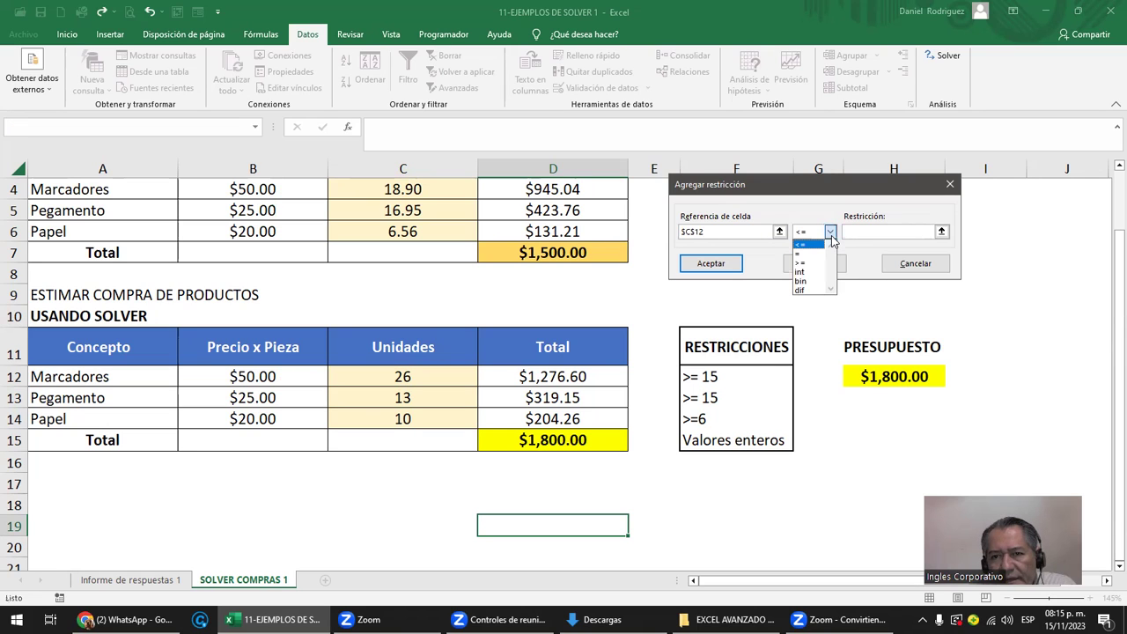
click(812, 265)
click(845, 234)
text(15)
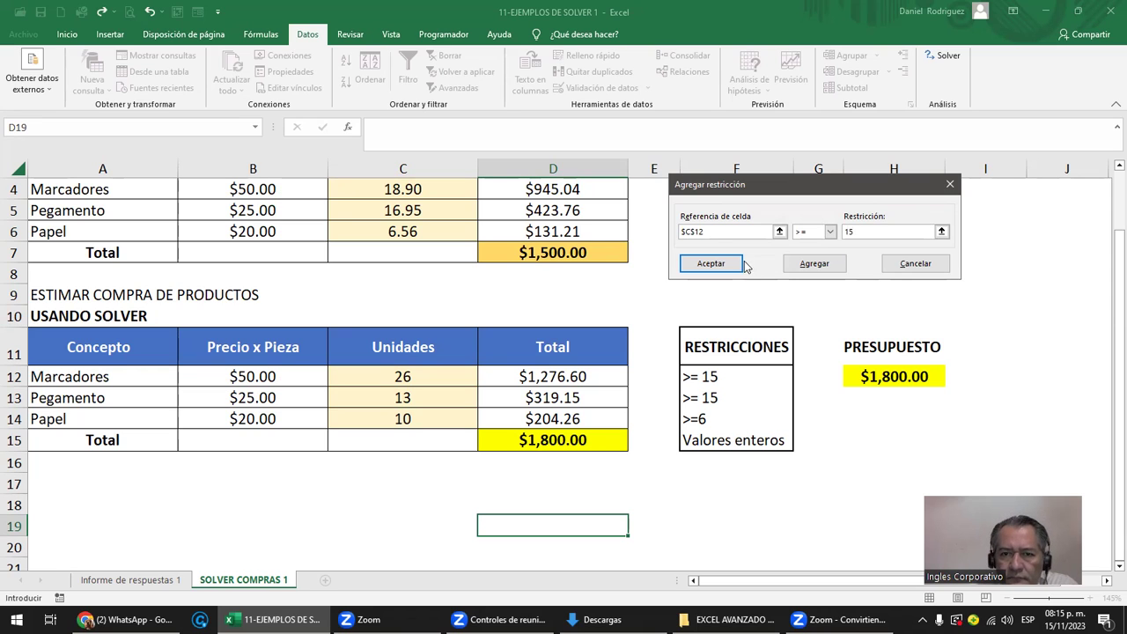
click(817, 266)
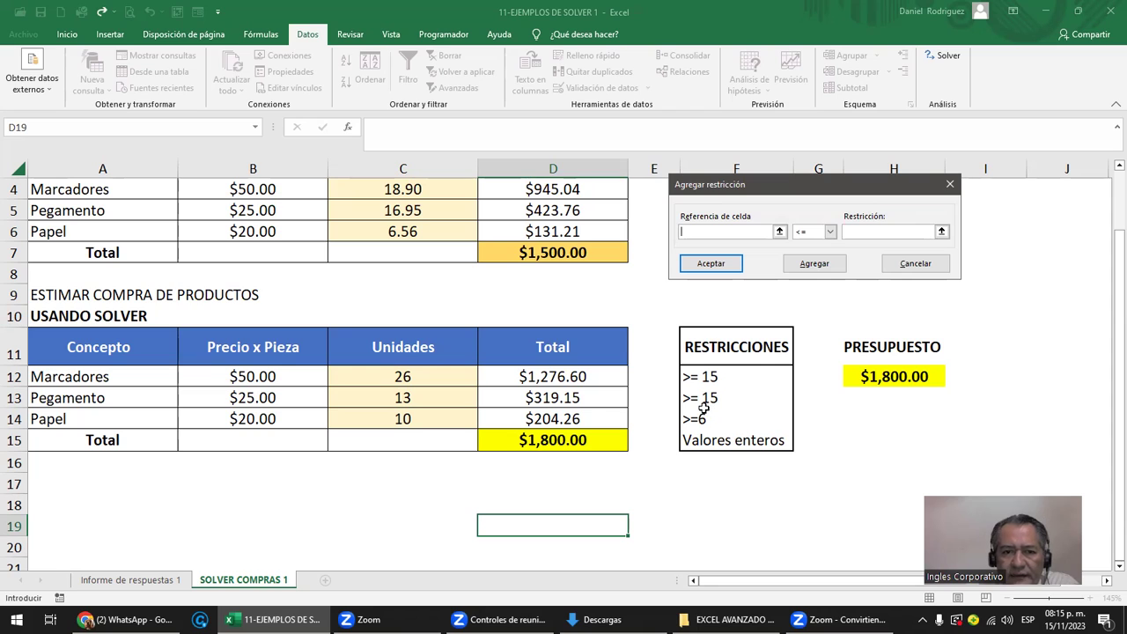
click(405, 400)
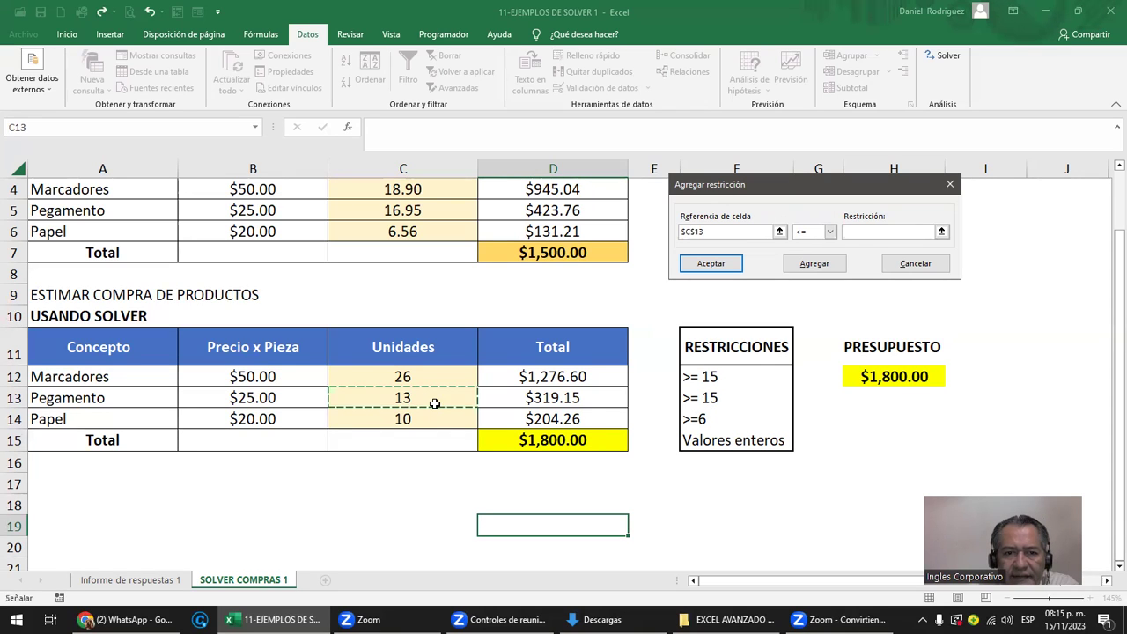
click(830, 232)
click(806, 262)
text(15)
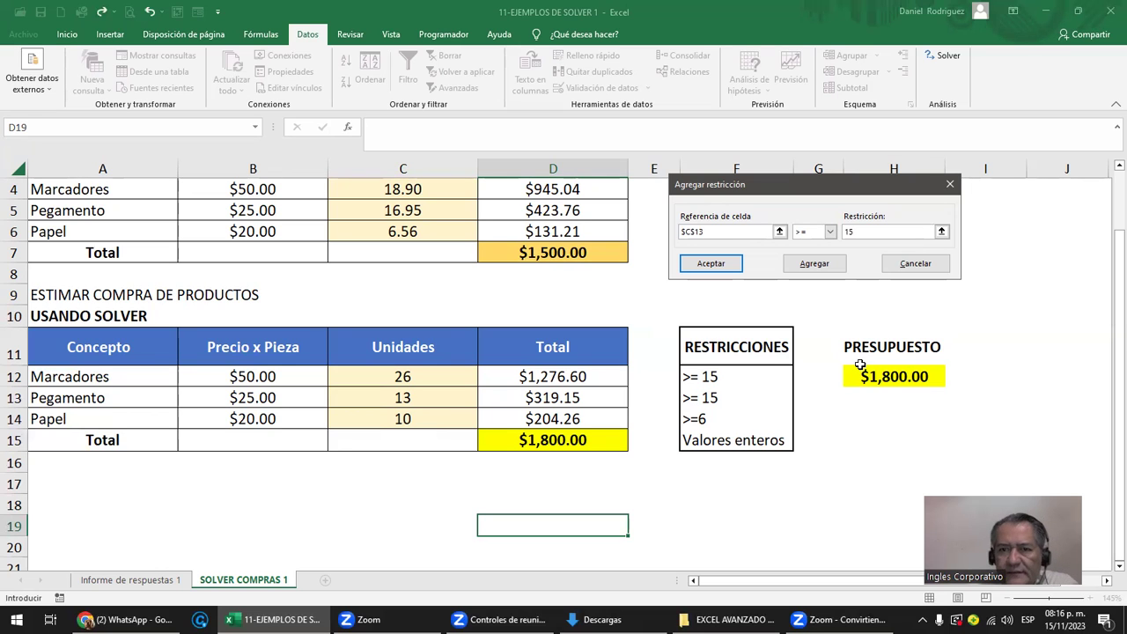
click(813, 264)
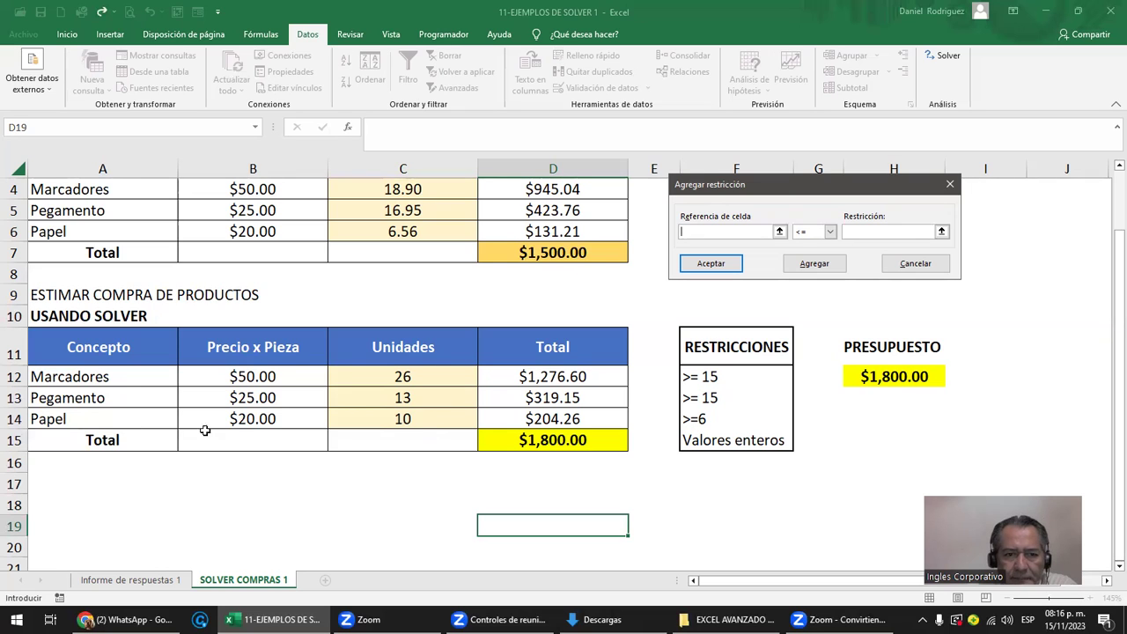
Add the constraint $C$14 >= 6 on Papel units and return to Solver Parameters
click(411, 418)
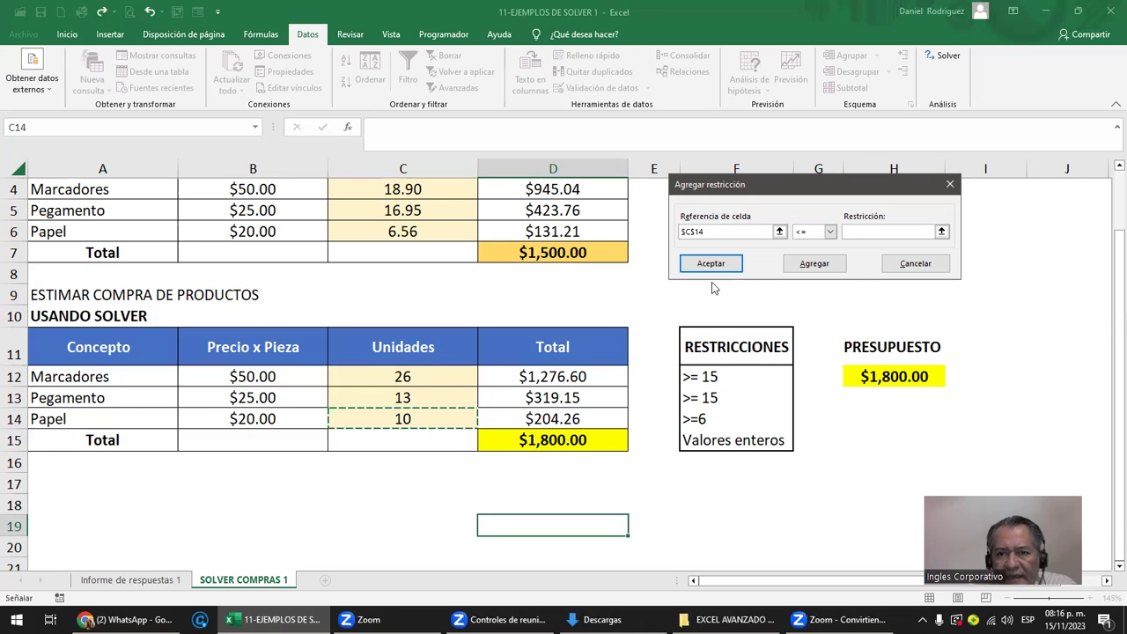
click(830, 231)
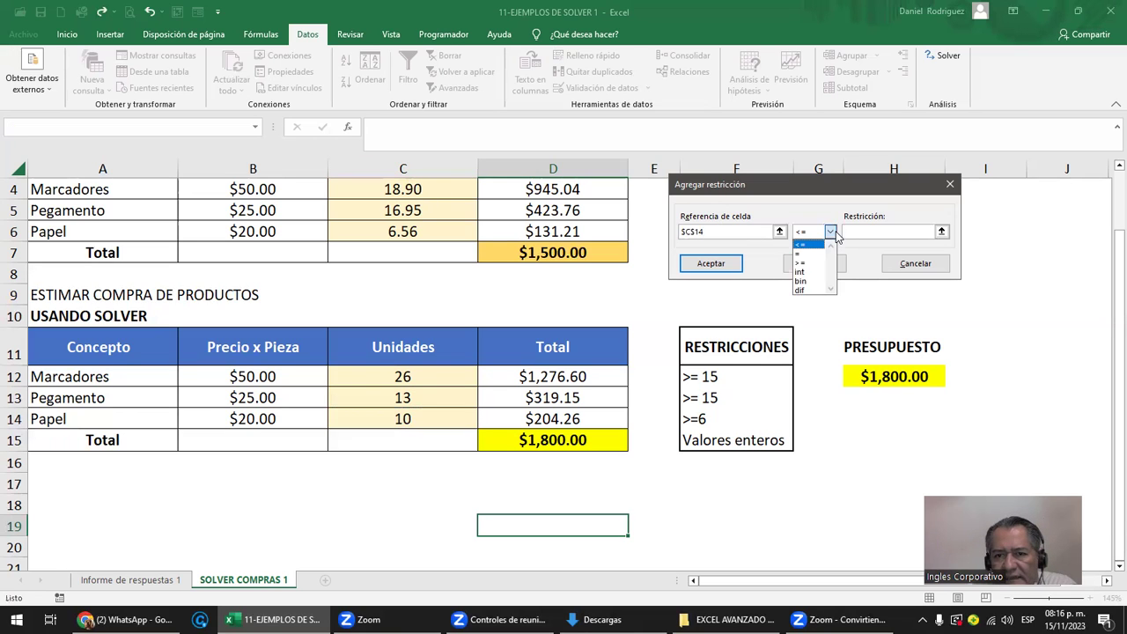
click(805, 262)
click(848, 231)
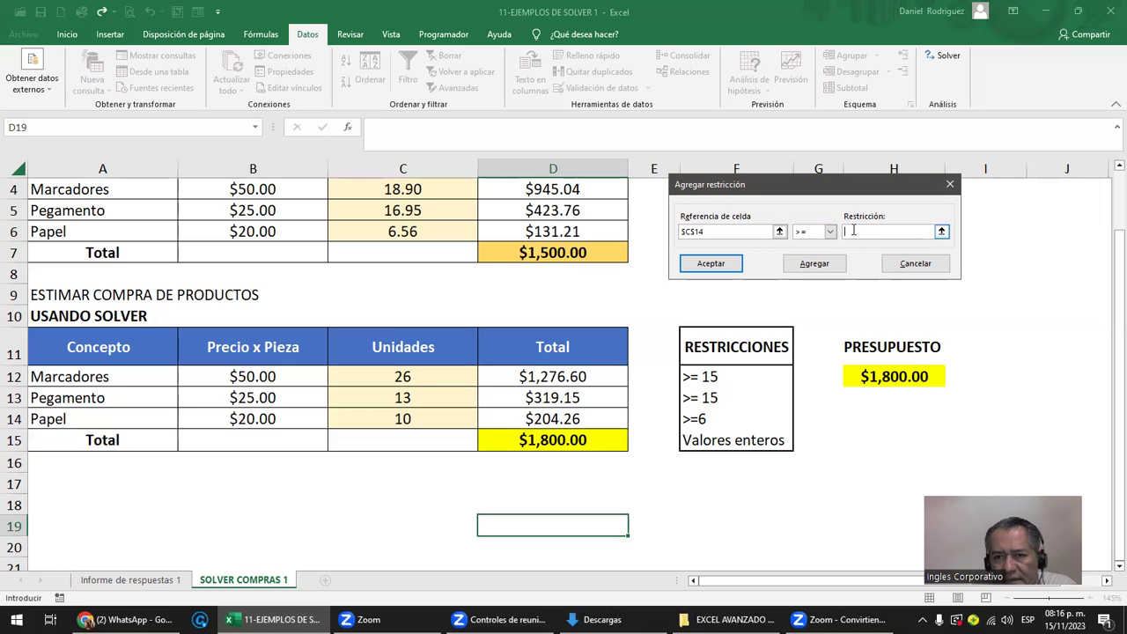
text(6)
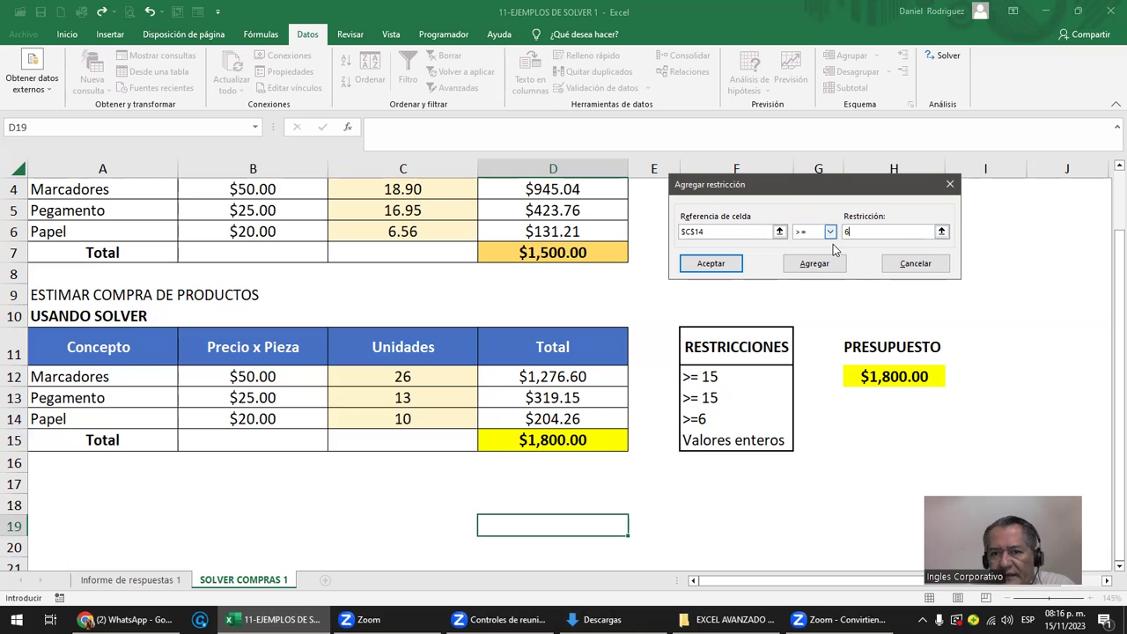
click(718, 264)
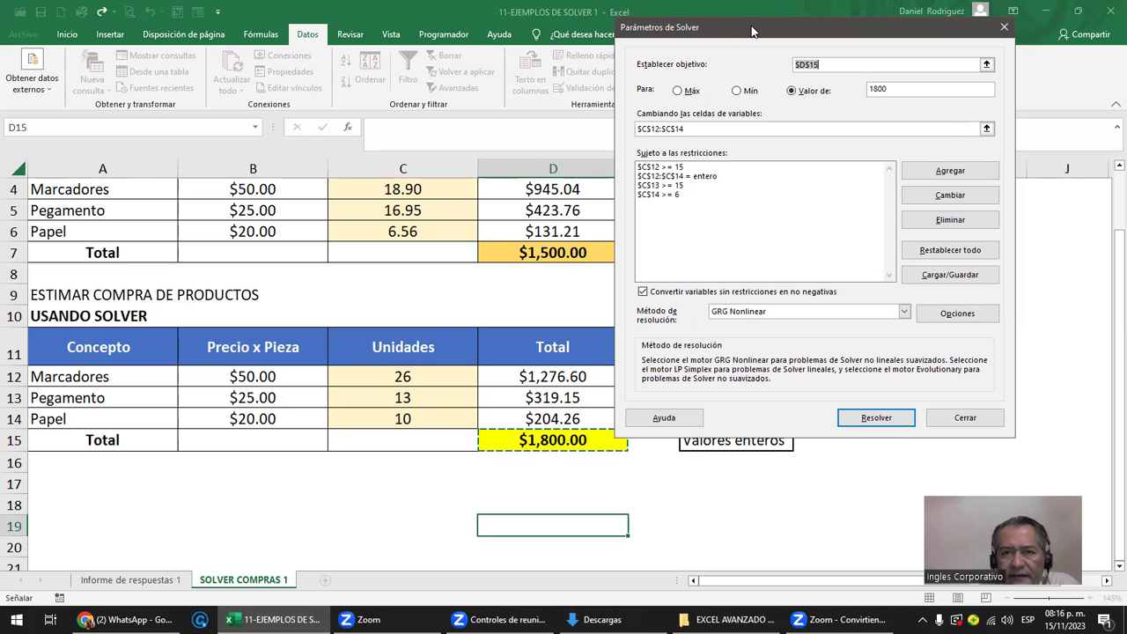
Run Solver with all four constraints, reaching an integer solution totalling $1,800.00 in D15
drag(752, 24, 224, 116)
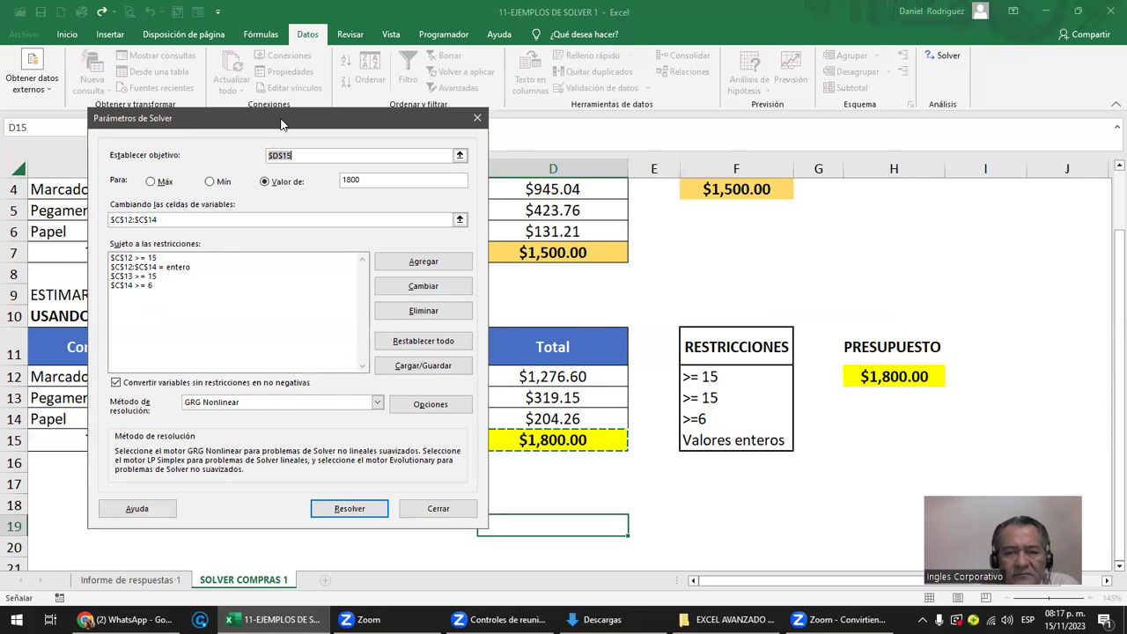
drag(281, 125, 787, 100)
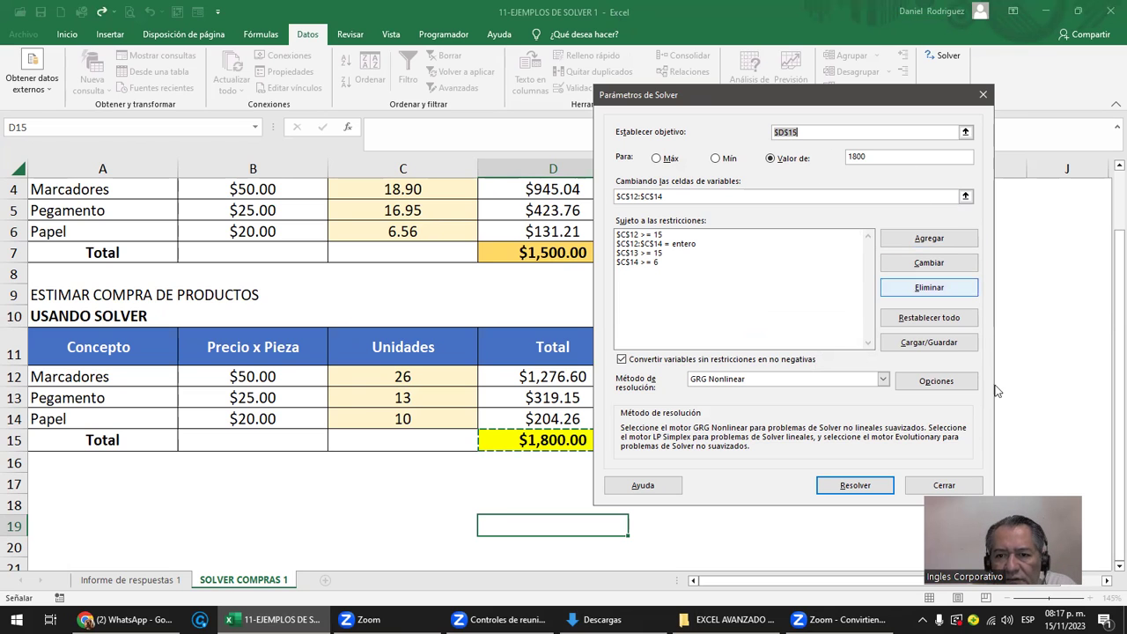
click(870, 483)
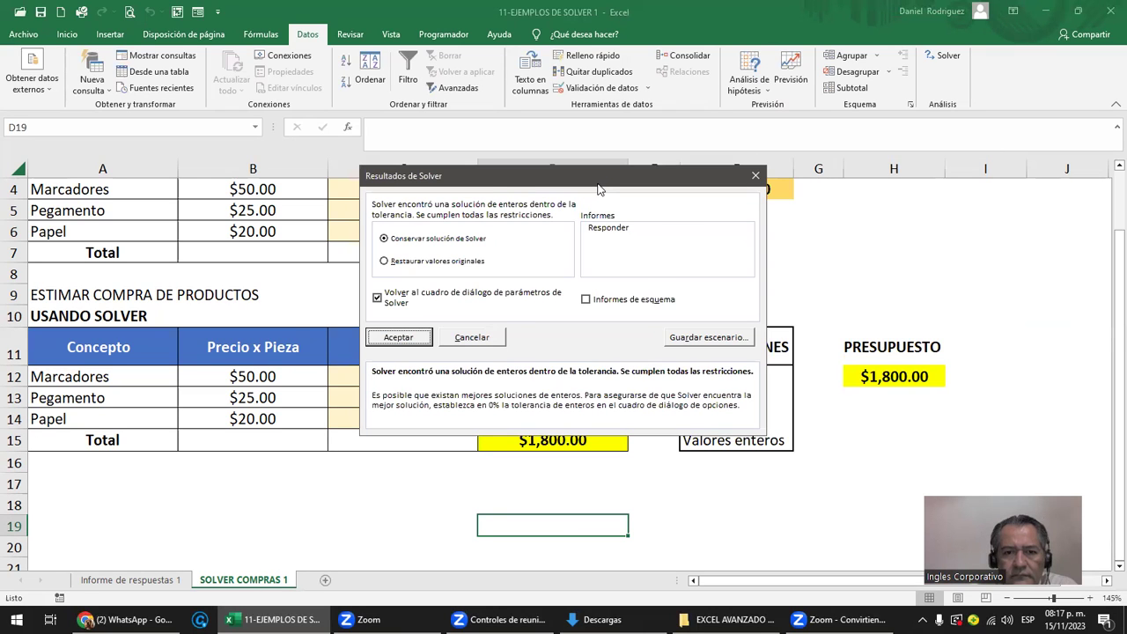
Review Solver's 24, 16 and 10 unit solution totalling $1,800.00, unticking the return to Solver parameters
drag(597, 187, 751, 161)
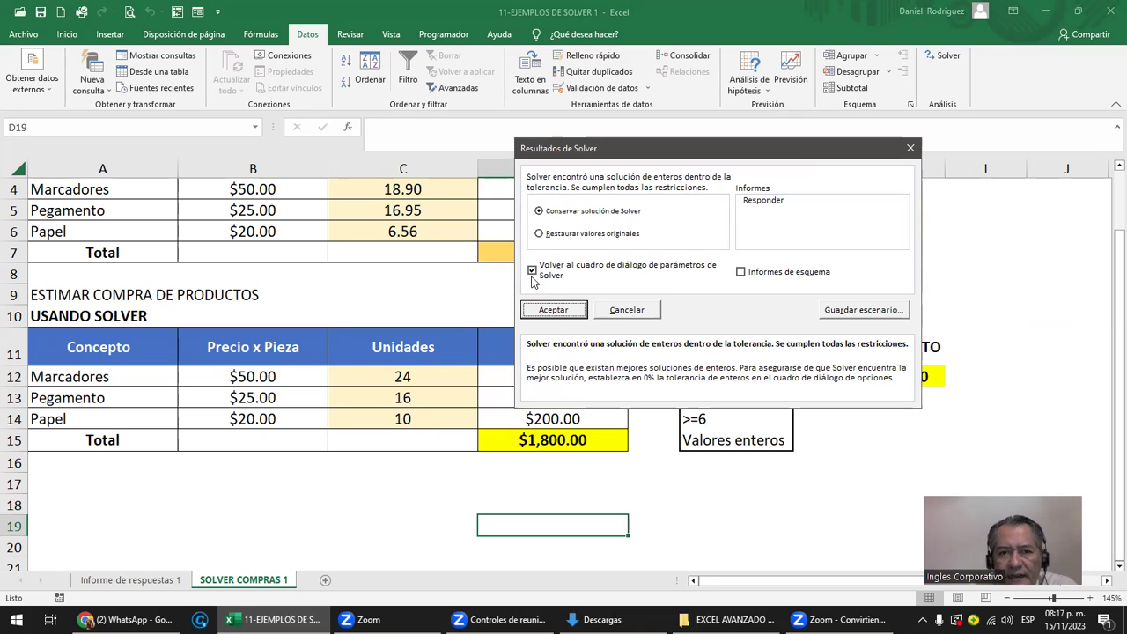
click(532, 271)
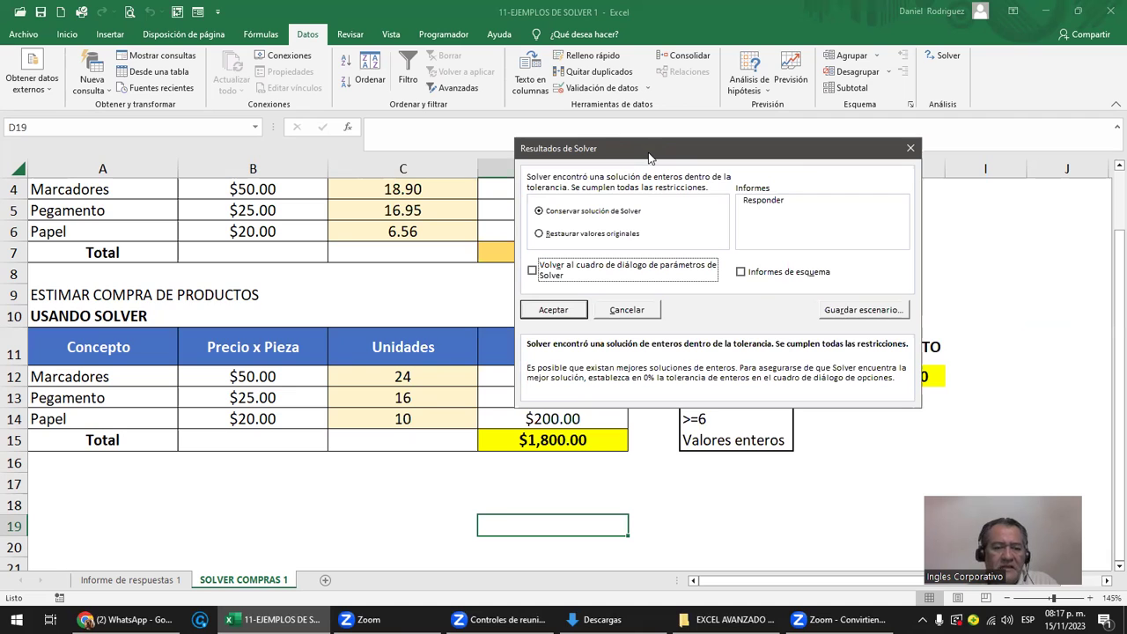
drag(649, 157, 472, 453)
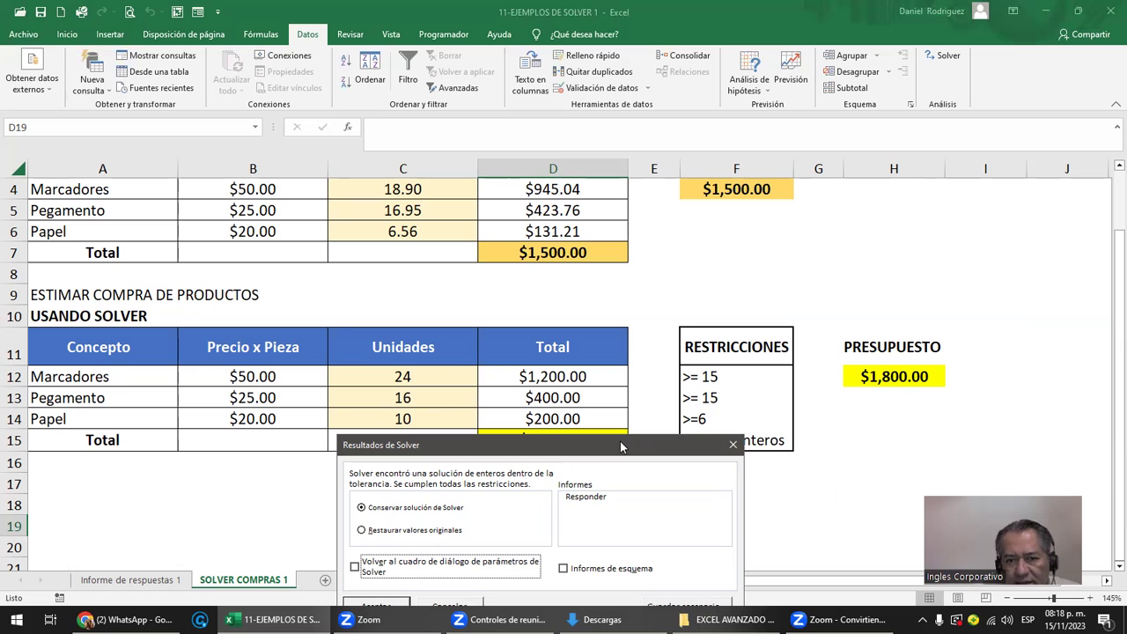
drag(619, 441, 714, 189)
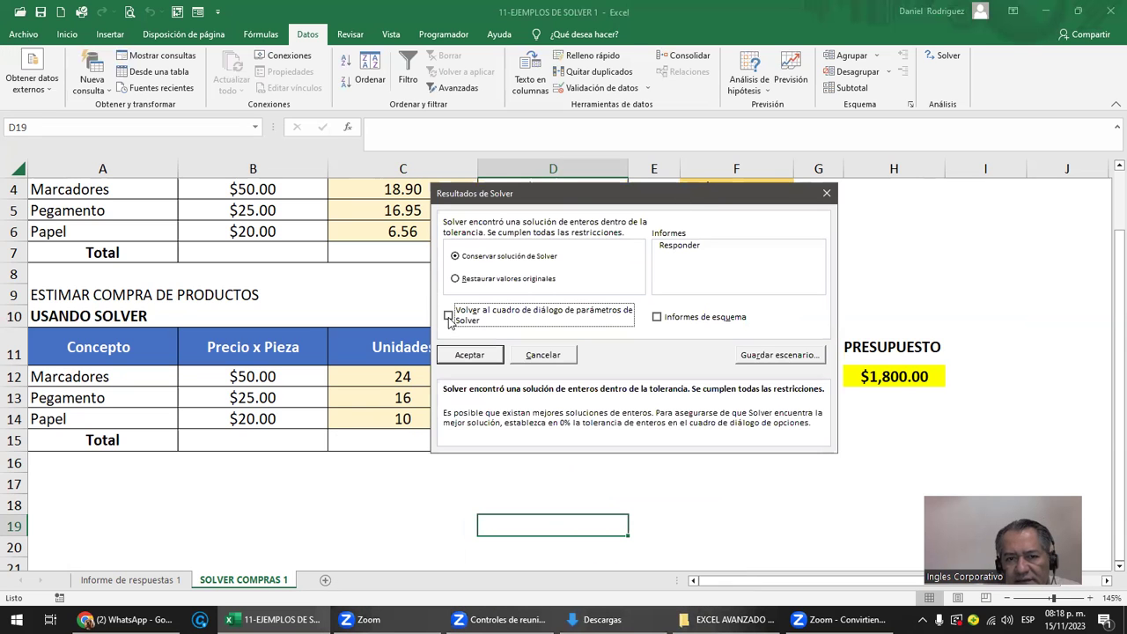
Accept Solver's solution and inspect the C12 >= 15 constraint, leaving it unchanged
click(467, 355)
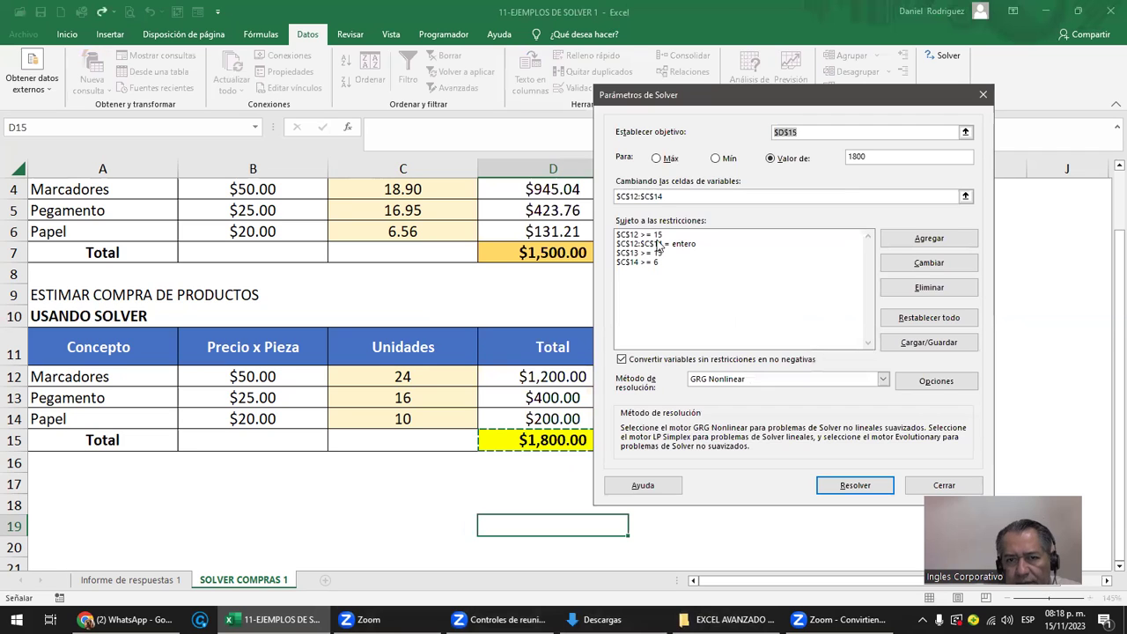
click(651, 238)
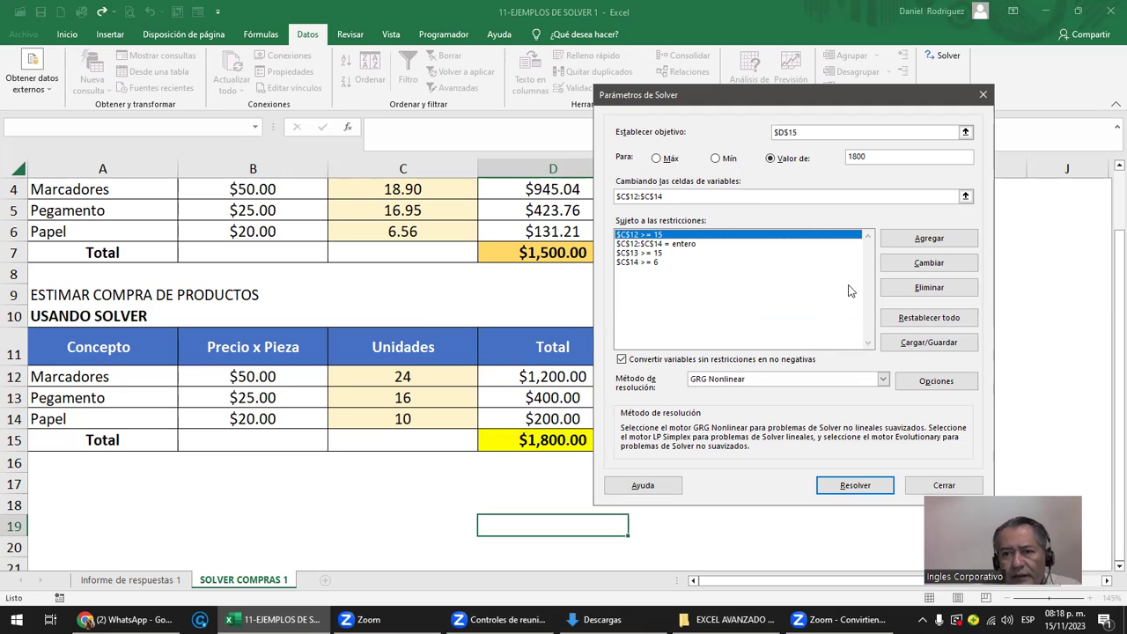
click(947, 263)
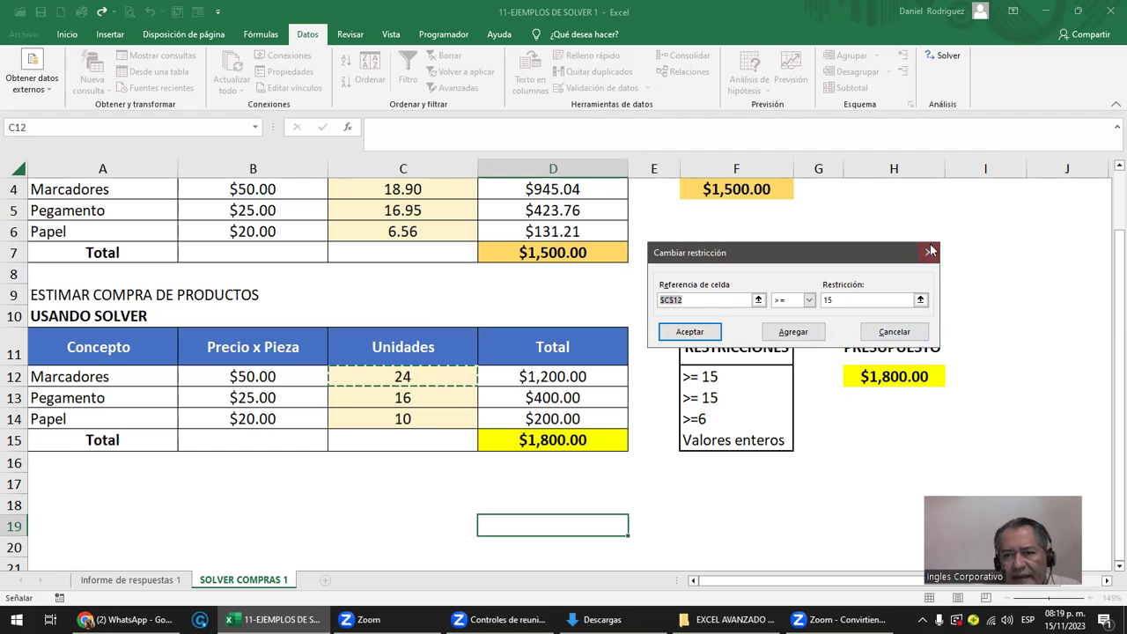
click(931, 250)
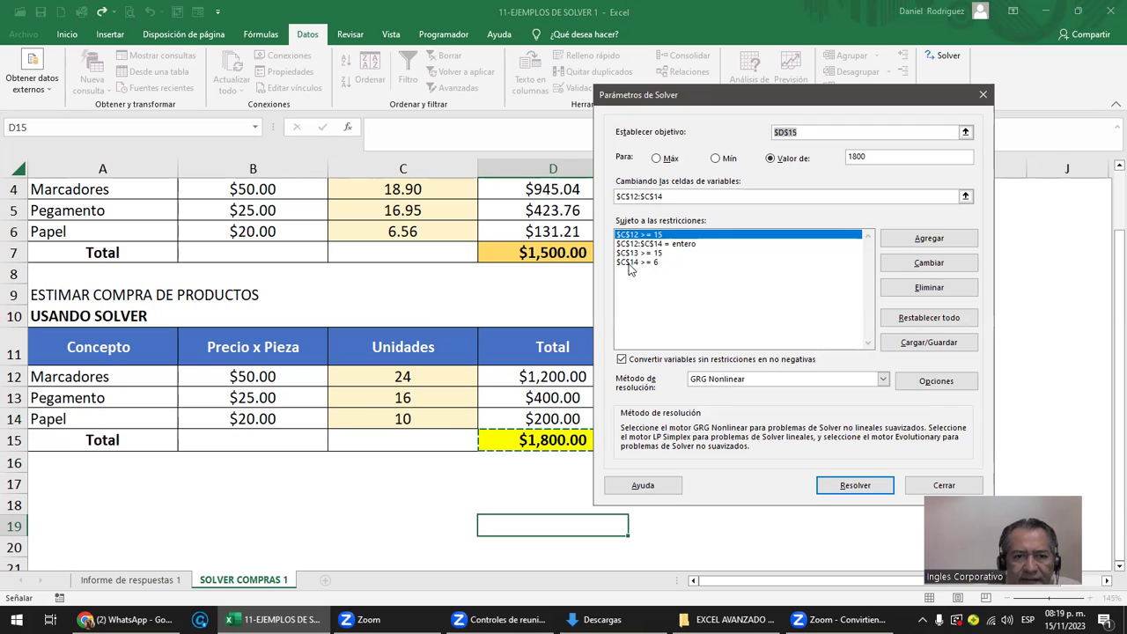
Change the C14 constraint from >= 6 to >= 12 and run Solver again
click(633, 262)
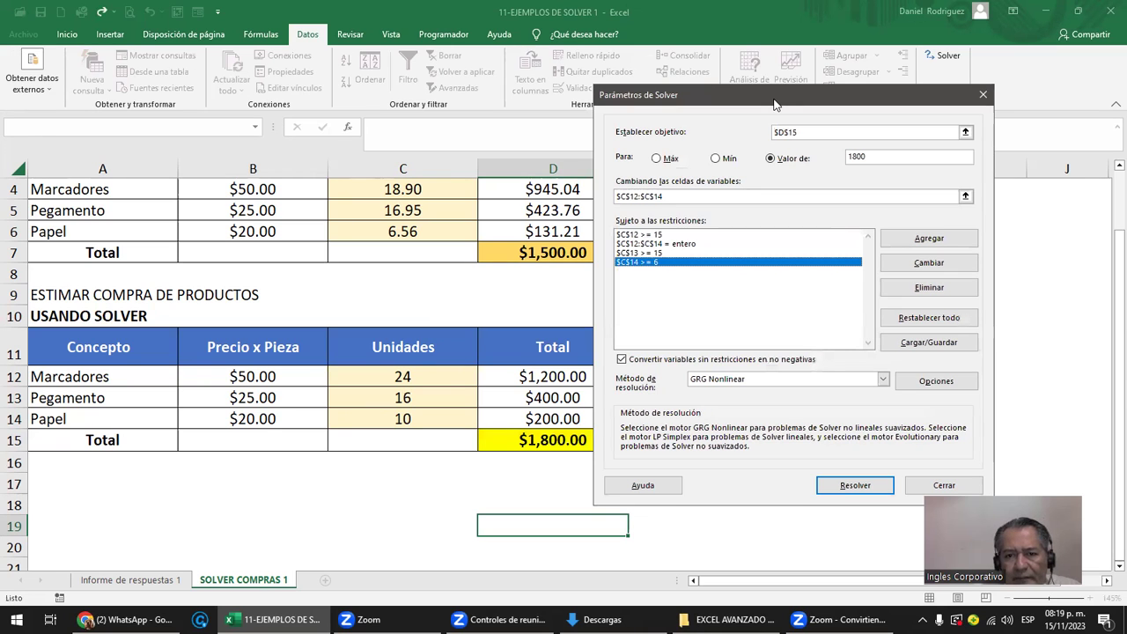
drag(775, 104, 723, 182)
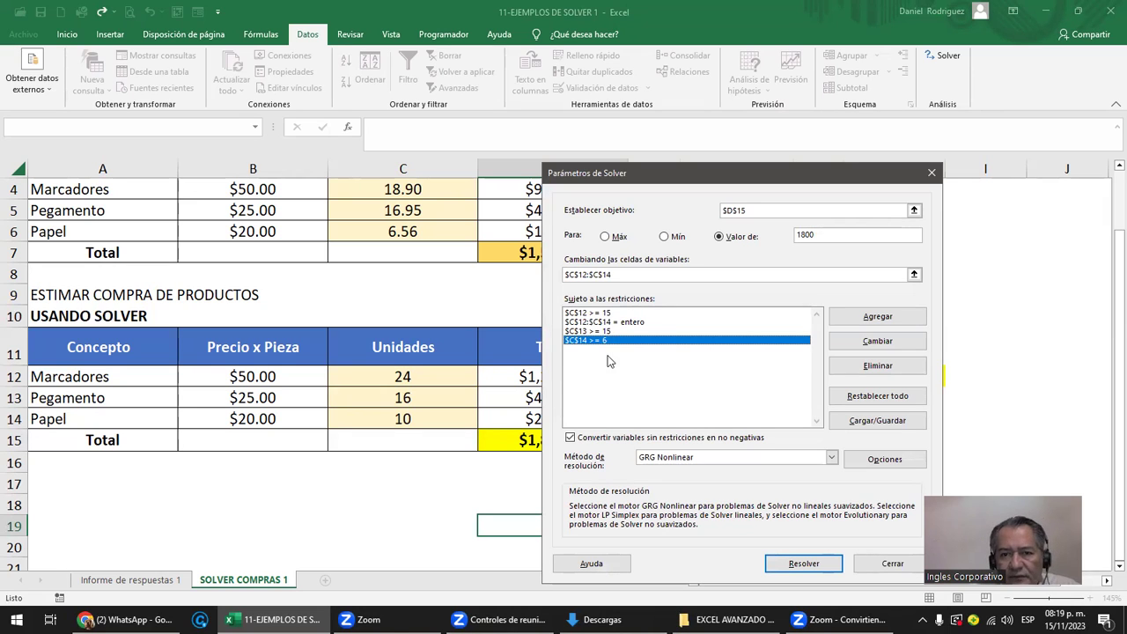
click(890, 344)
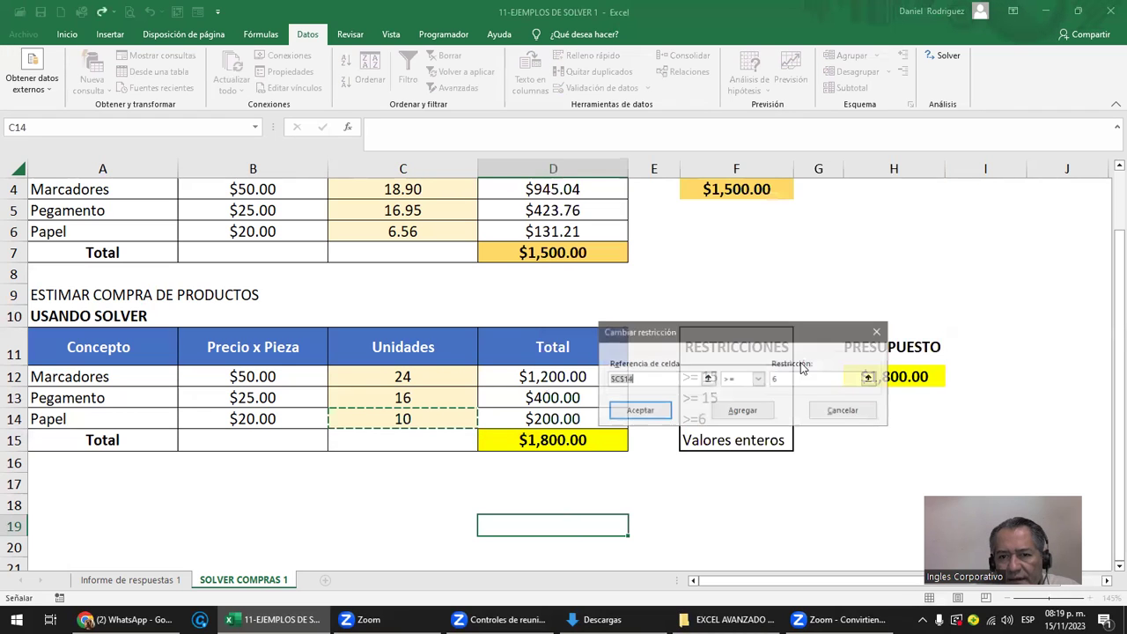
click(790, 378)
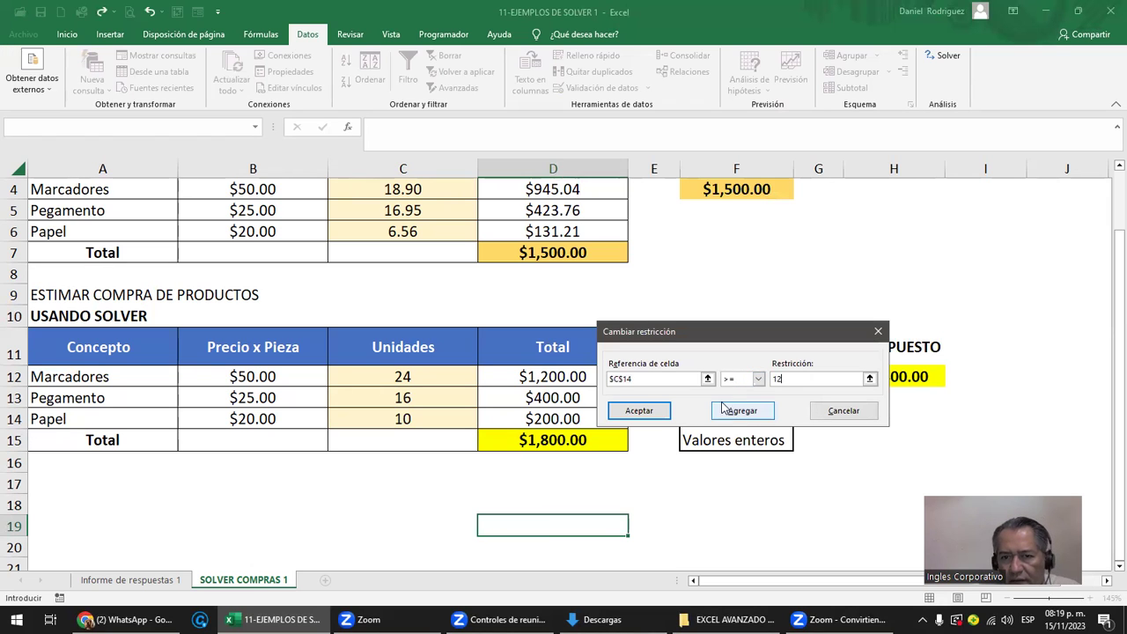
click(652, 412)
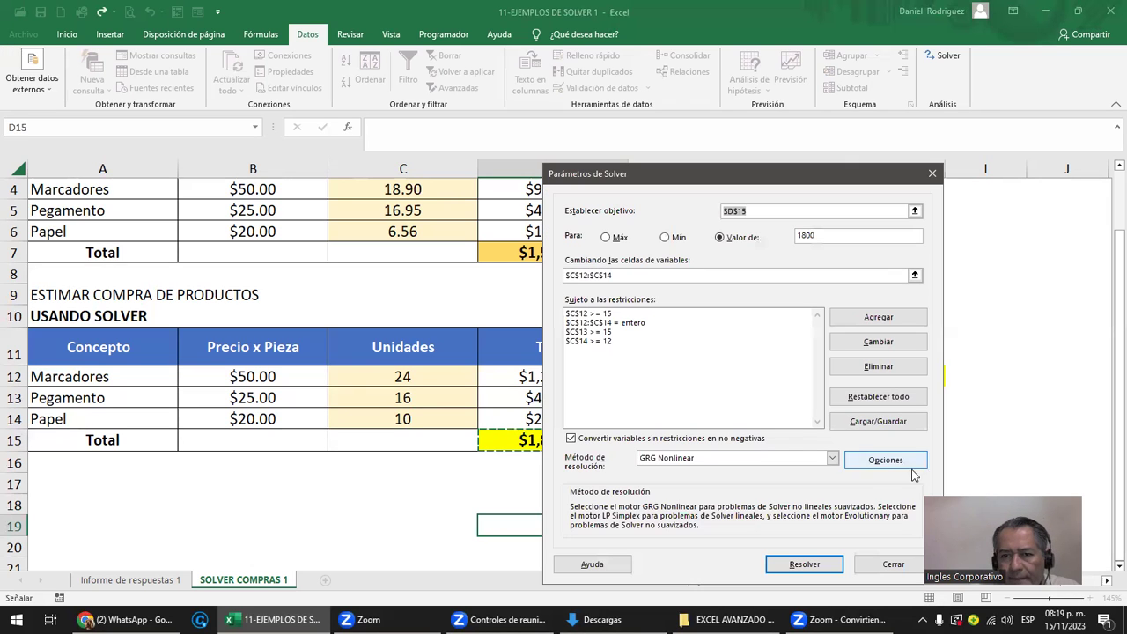
click(804, 565)
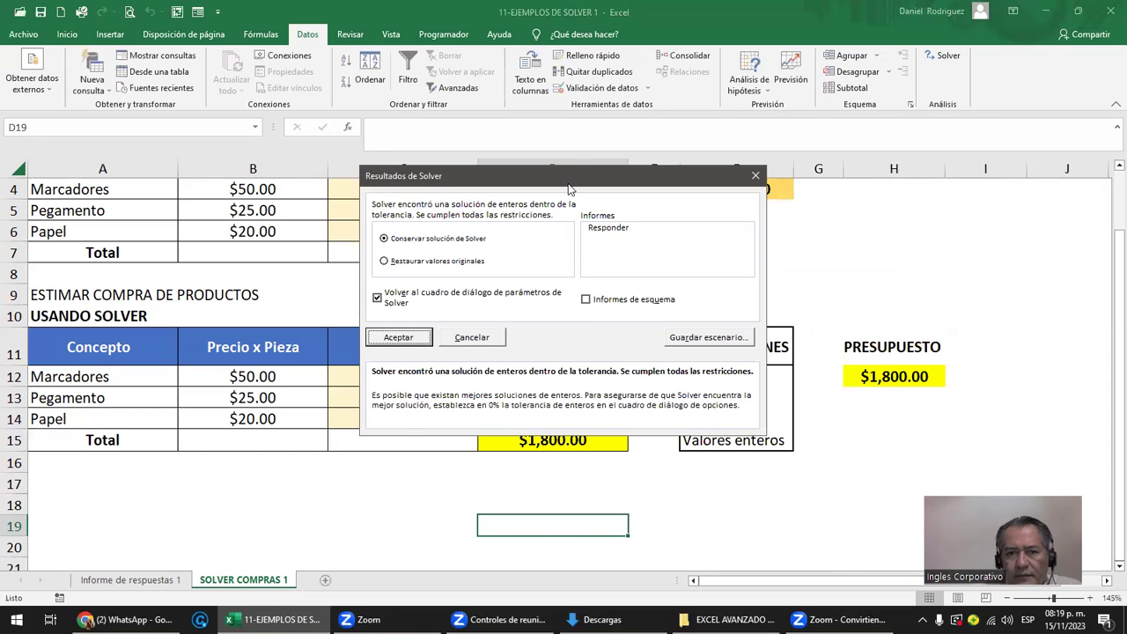
Keep the 22, 16 and 15 unit solution and generate an Answer report
drag(576, 164, 816, 145)
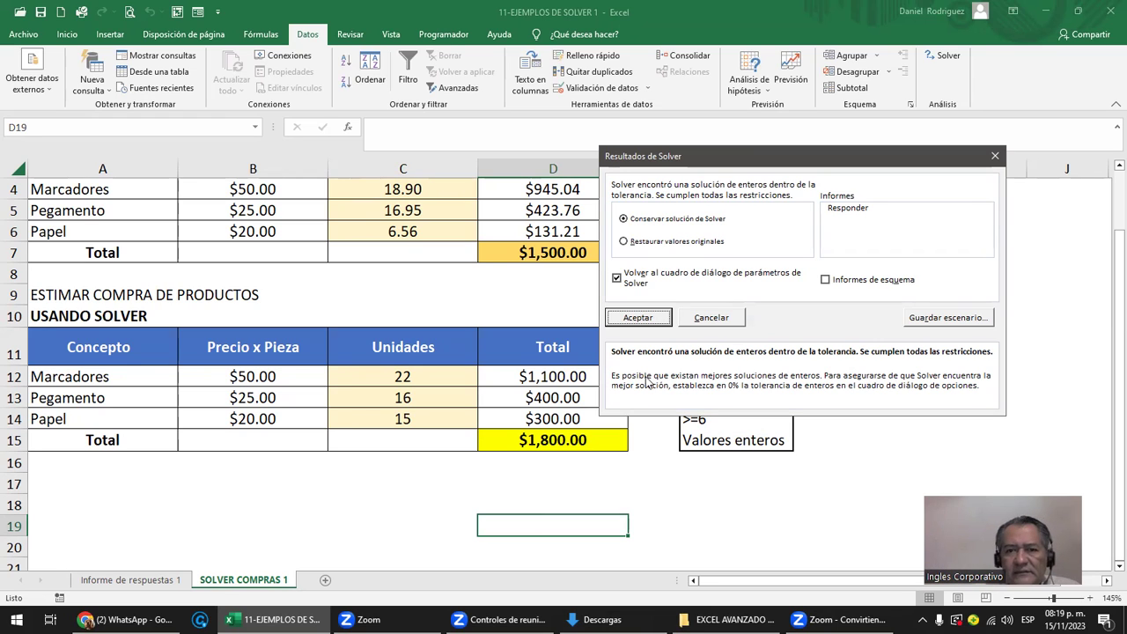
click(615, 277)
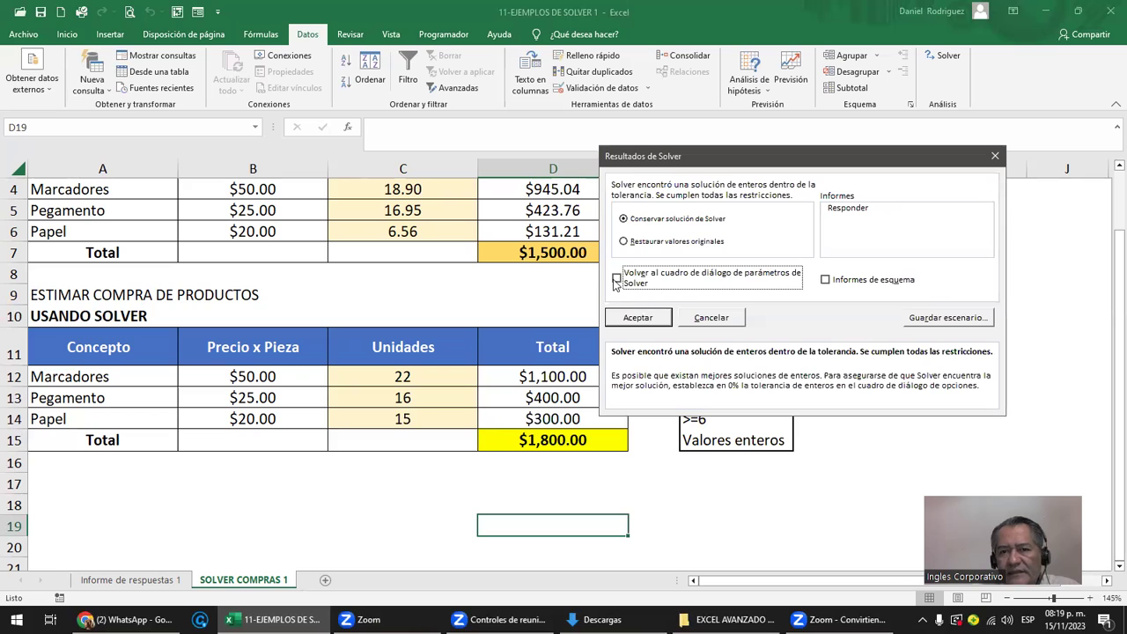
click(840, 212)
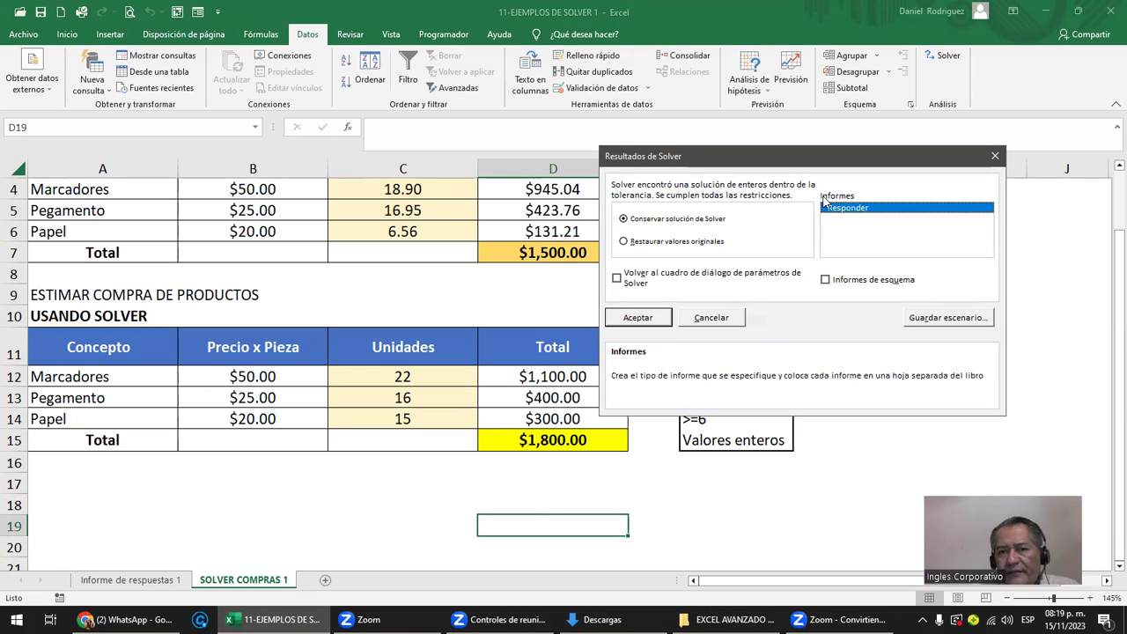
click(633, 316)
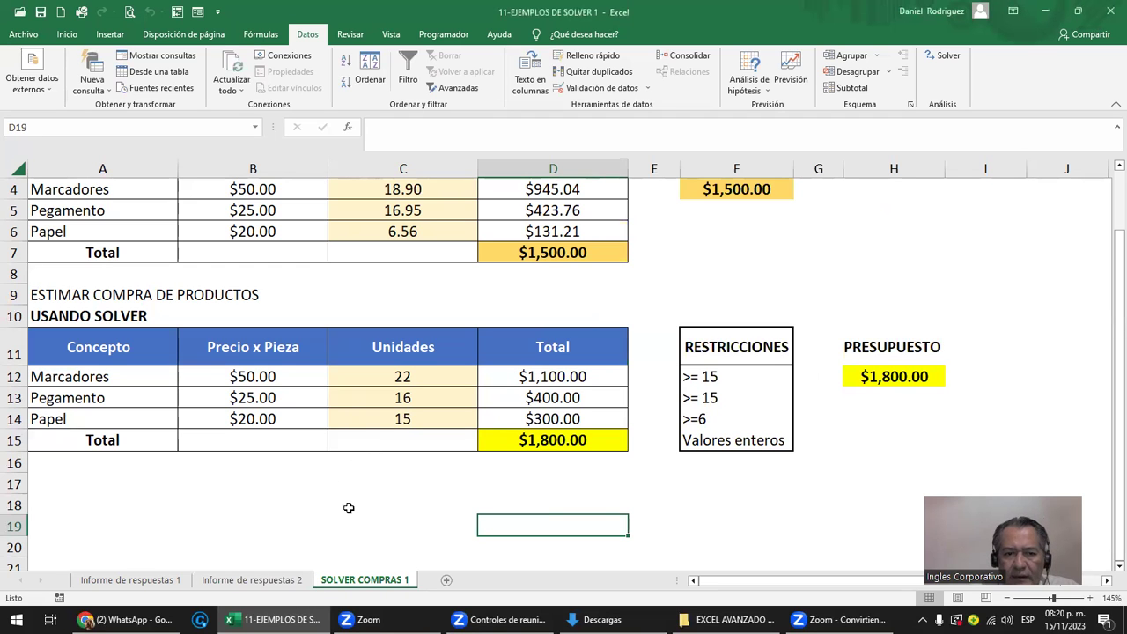
Open Informe de respuestas 1 and 2 and scroll through the second report
click(145, 583)
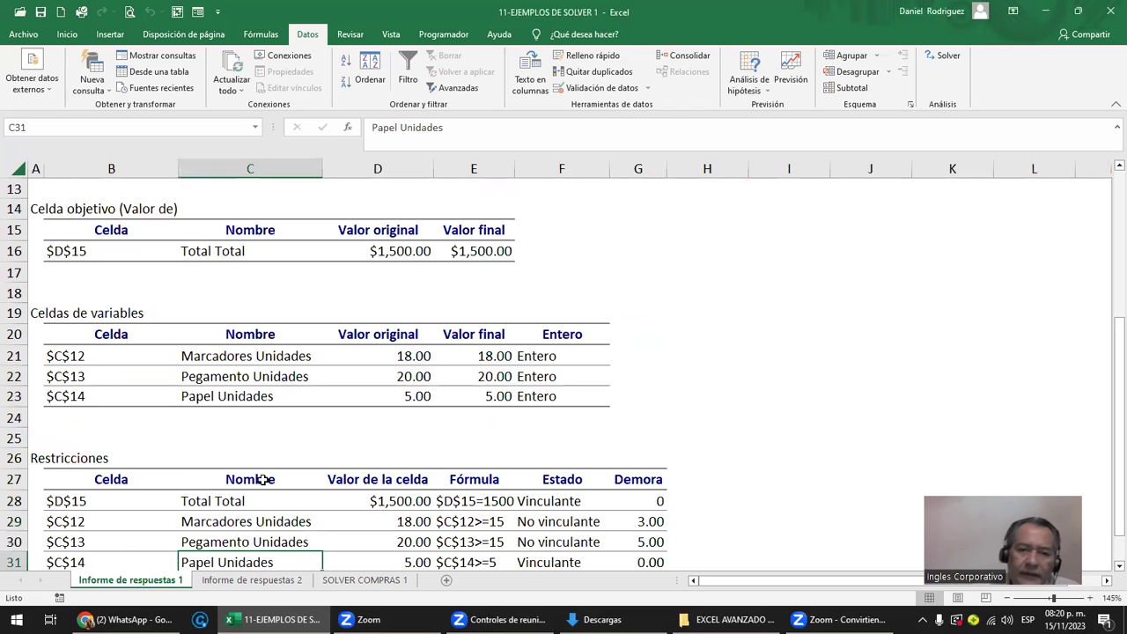
click(247, 583)
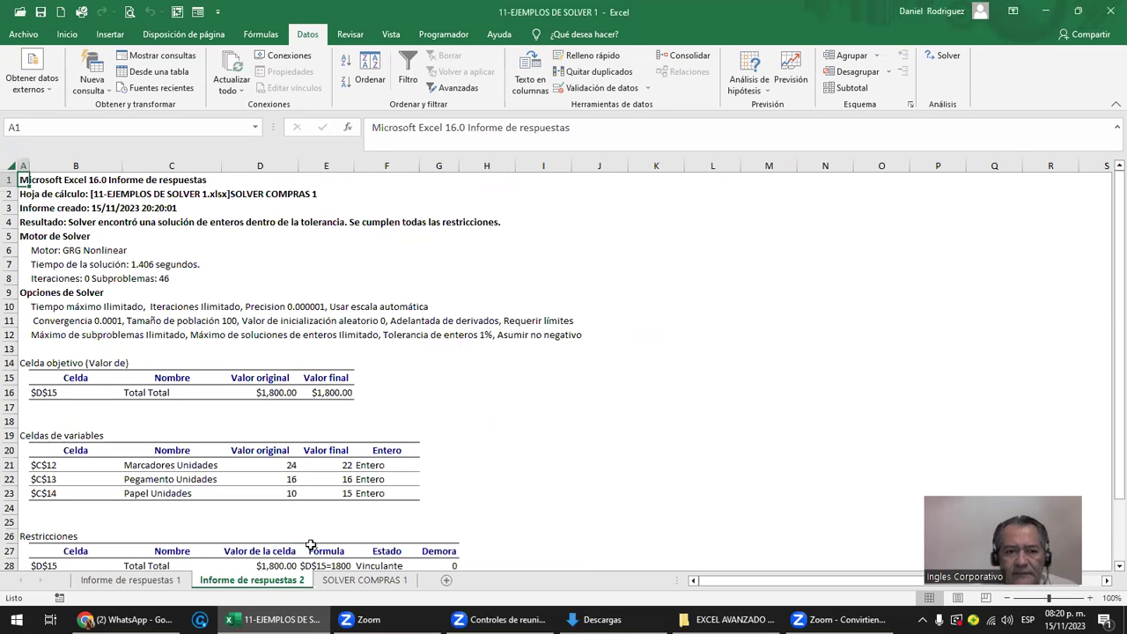
ctrl+scroll(484, 419, up, 2)
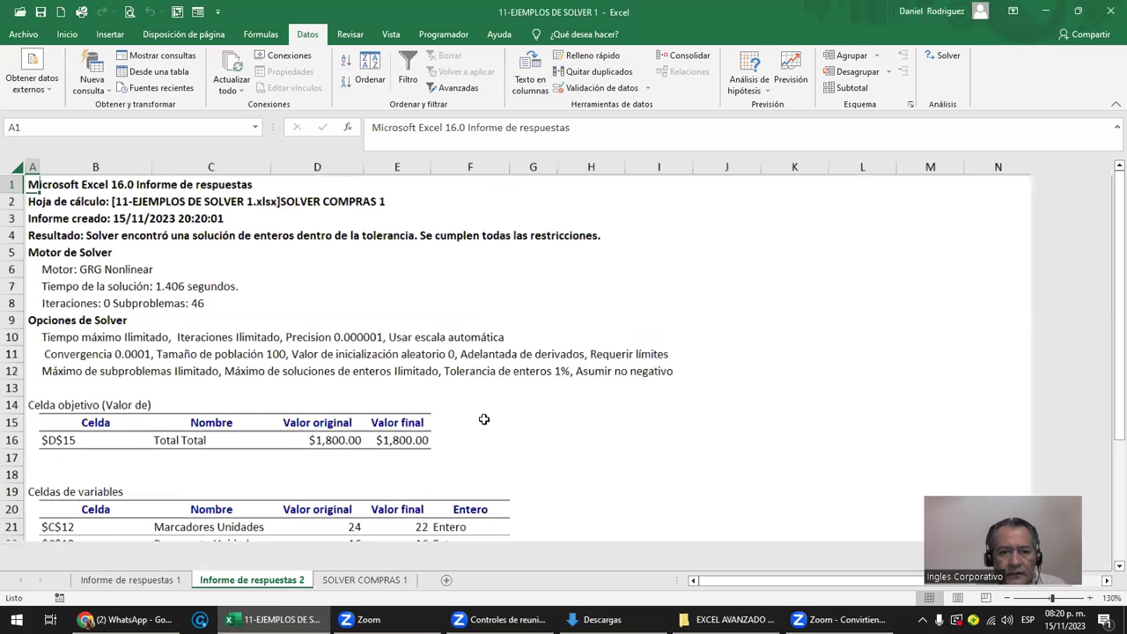
scroll(481, 420, down, 1)
scroll(481, 419, down, 2)
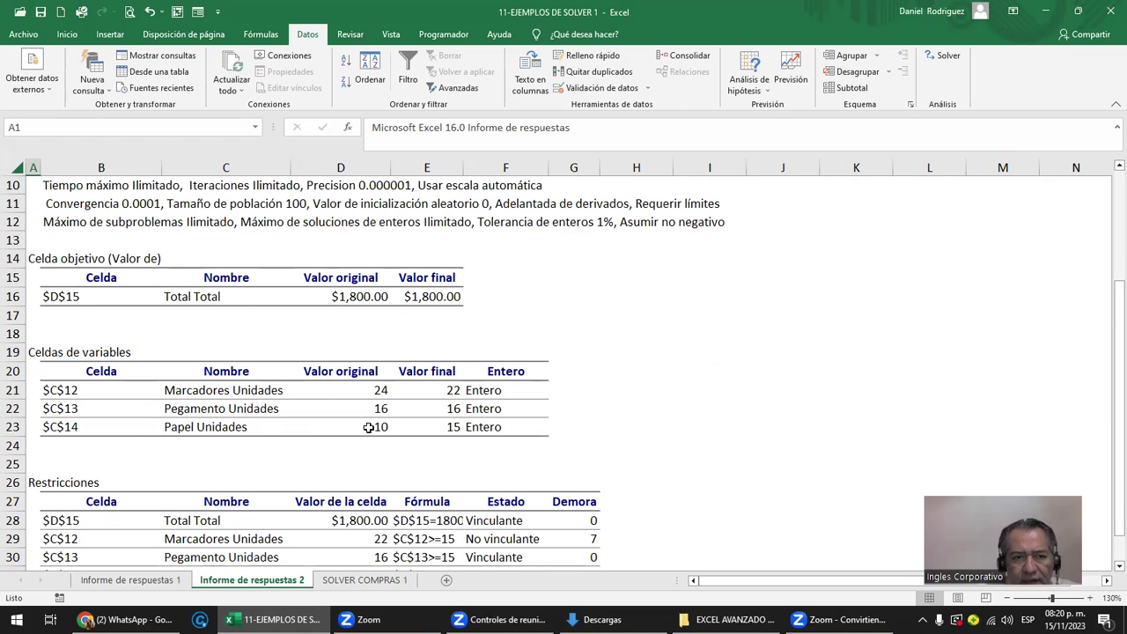
scroll(307, 365, up, 2)
scroll(307, 365, up, 2)
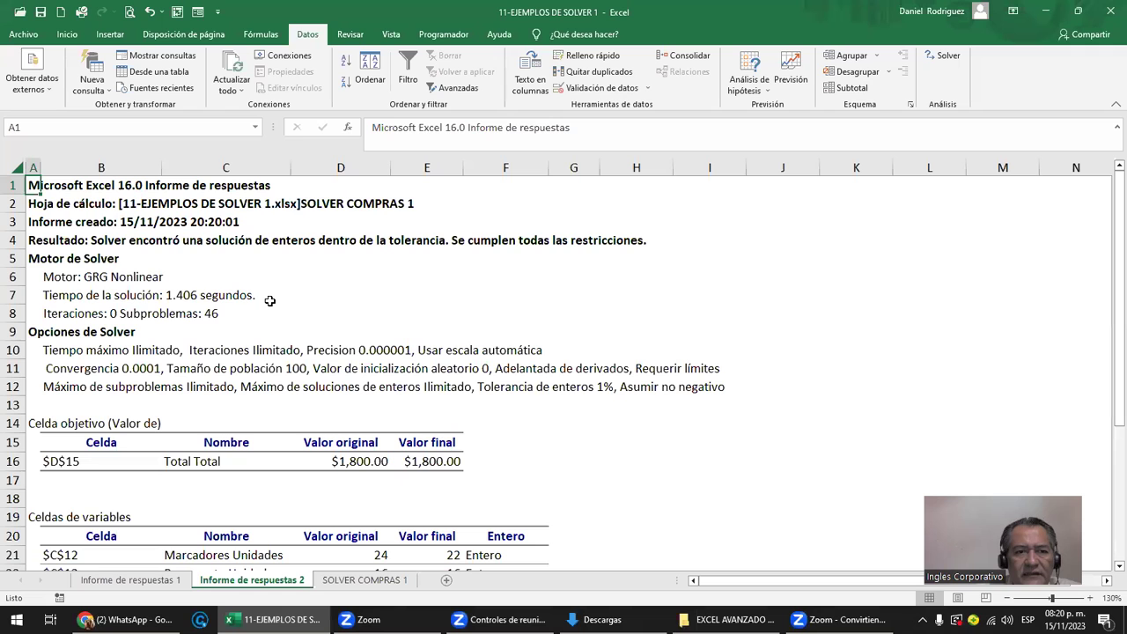
scroll(244, 307, down, 1)
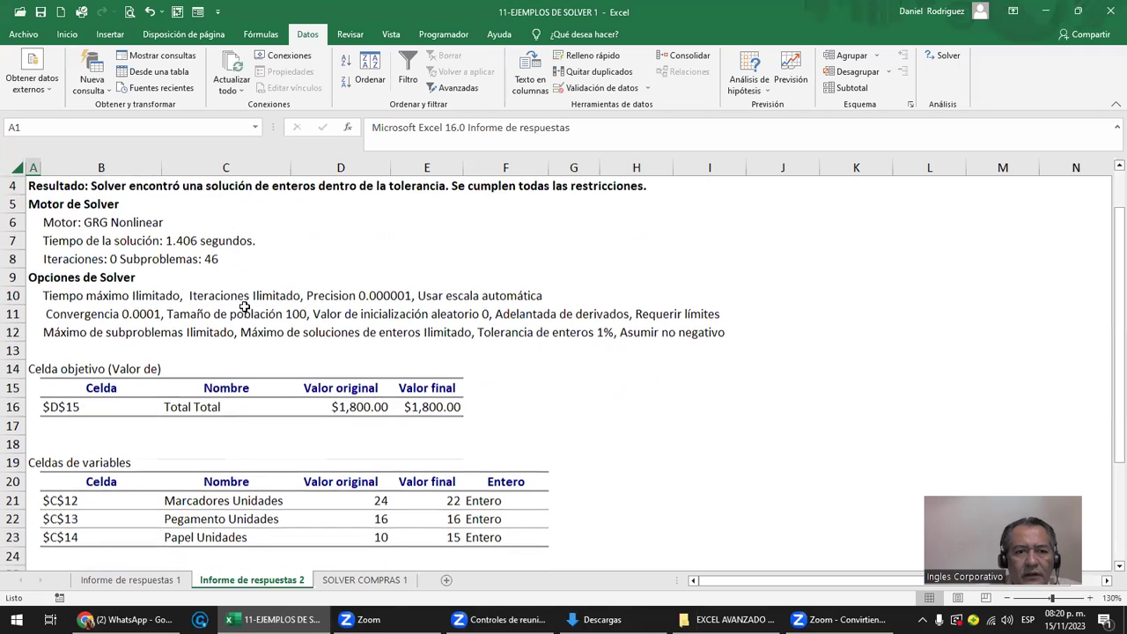
scroll(244, 307, down, 2)
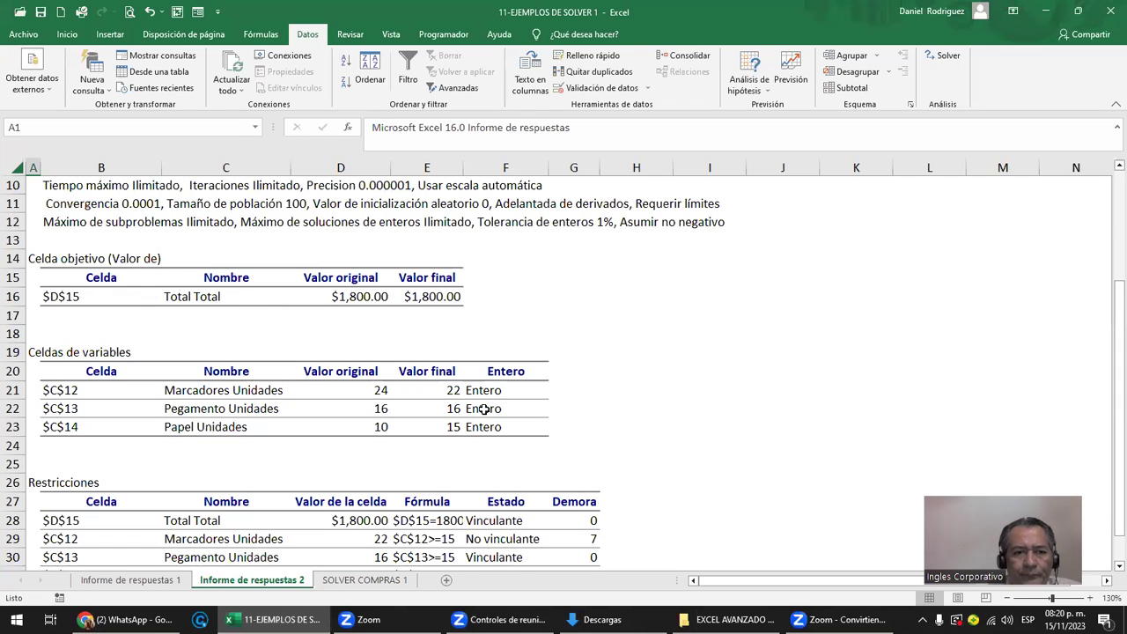
scroll(483, 405, down, 2)
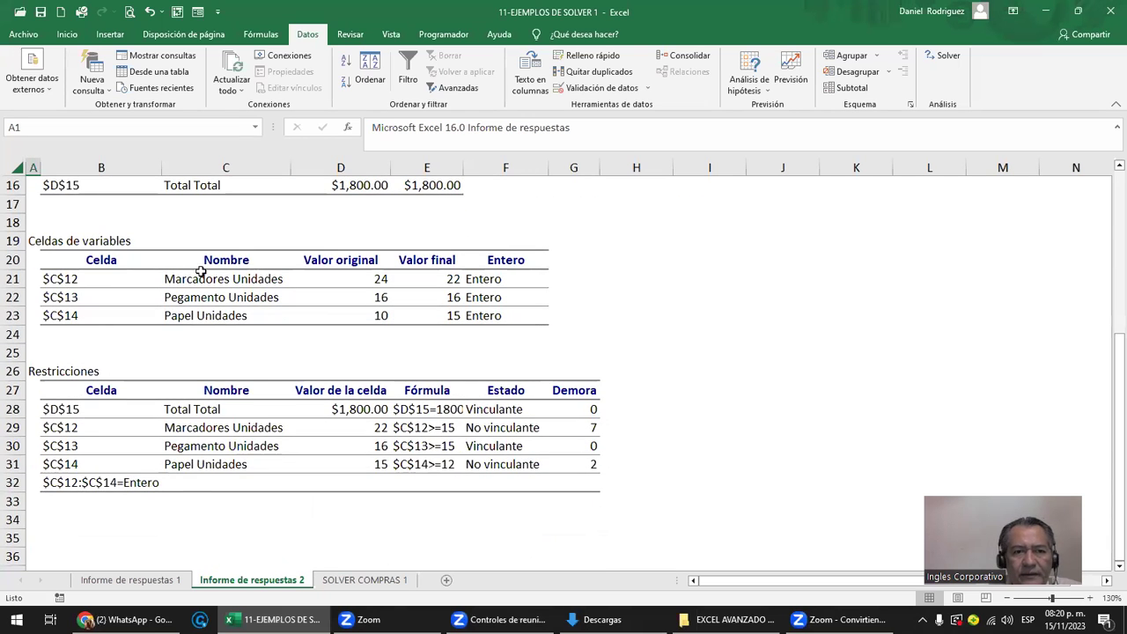
Widen report columns D and E so the Restricciones values show in full
mouse_move(68, 410)
mouse_down()
mouse_move(413, 438)
mouse_move(478, 465)
mouse_up()
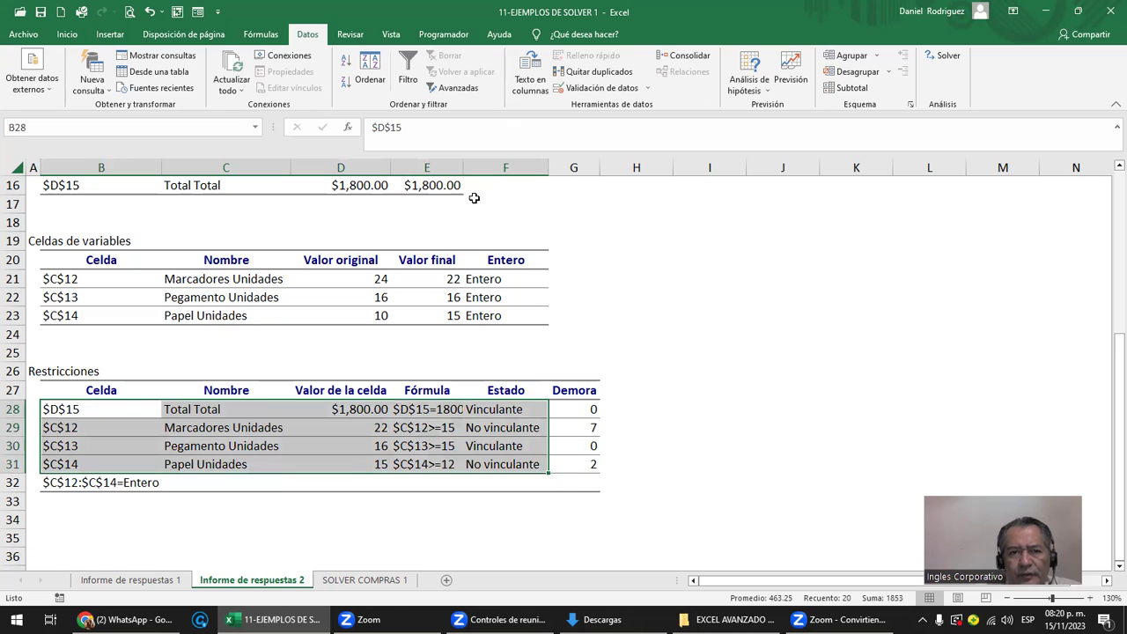
drag(467, 168, 564, 168)
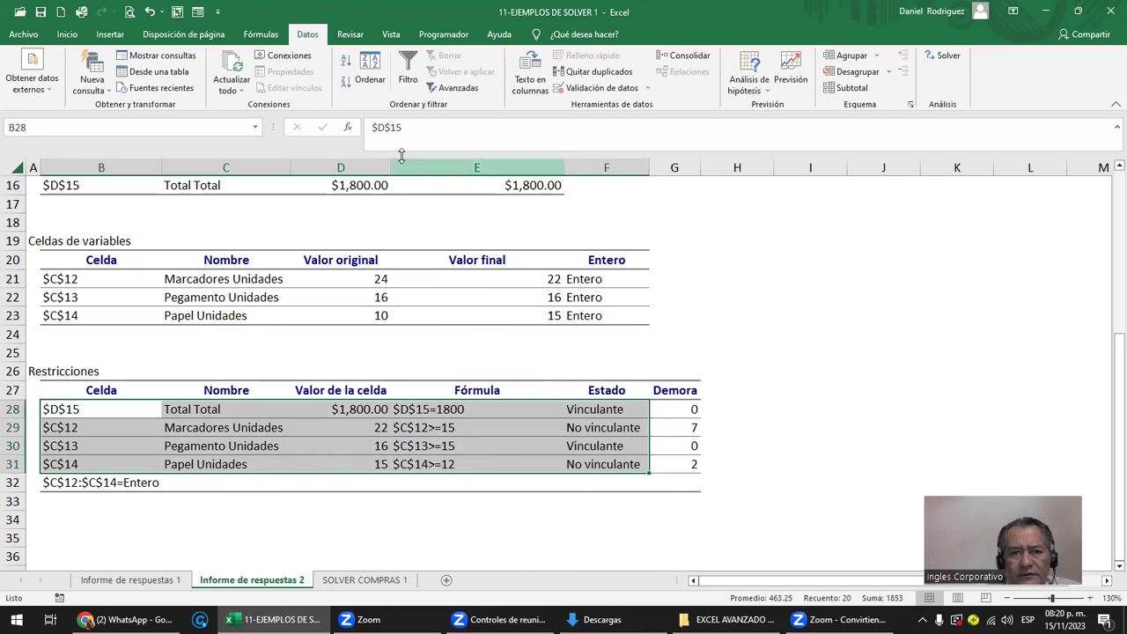
drag(390, 168, 426, 168)
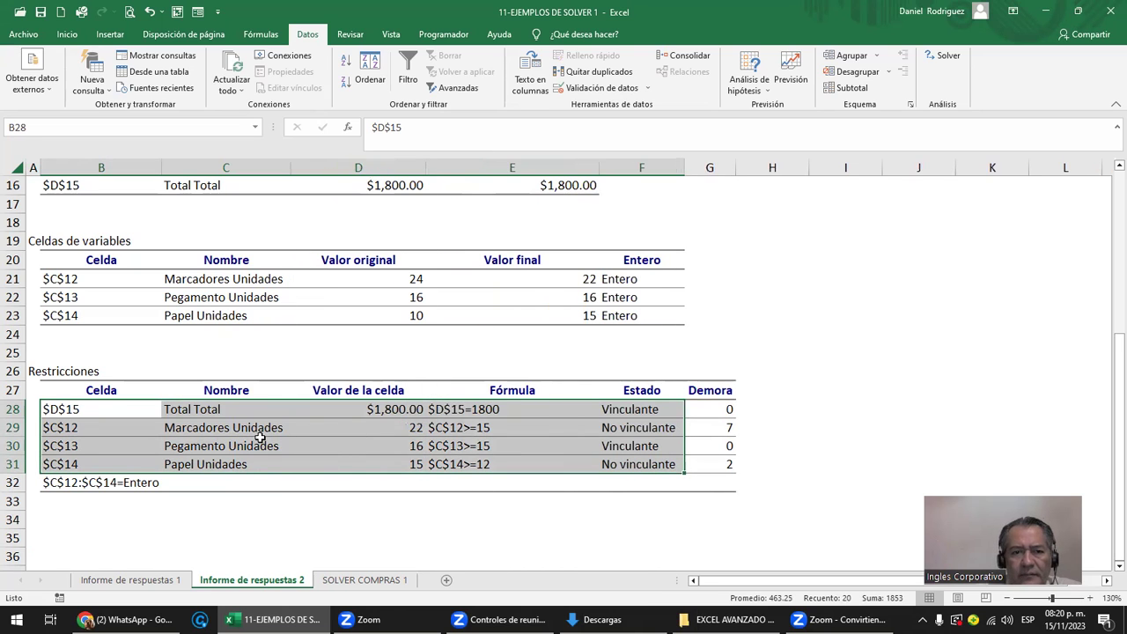
click(394, 434)
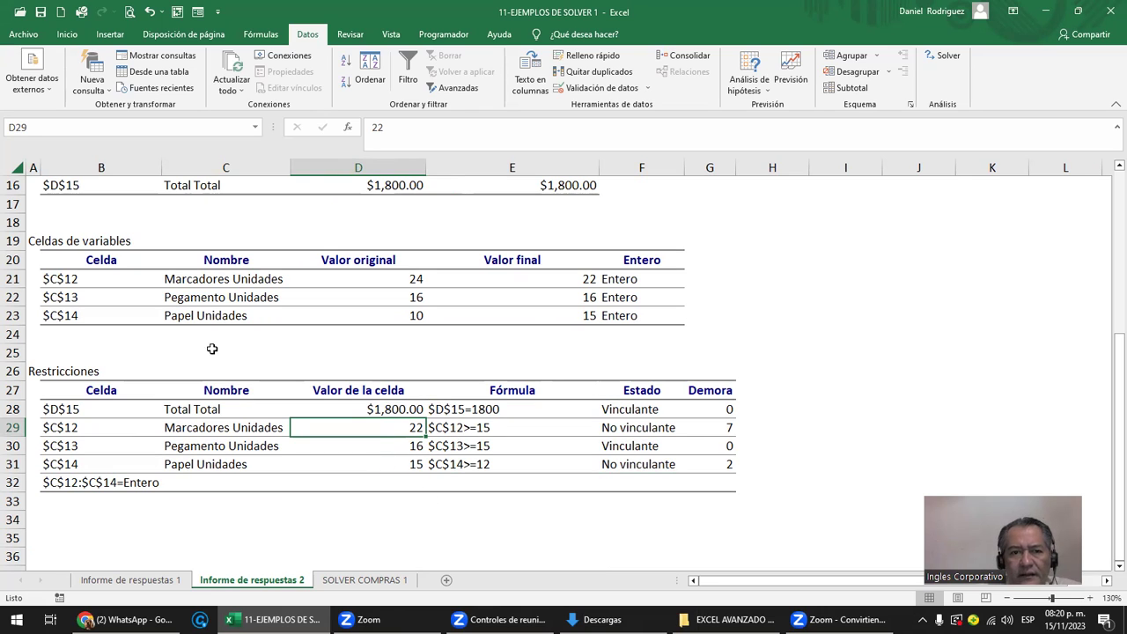
click(364, 581)
Check units C12:C14 and the Solver parameters targeting 1800, closing without solving
drag(406, 378, 426, 416)
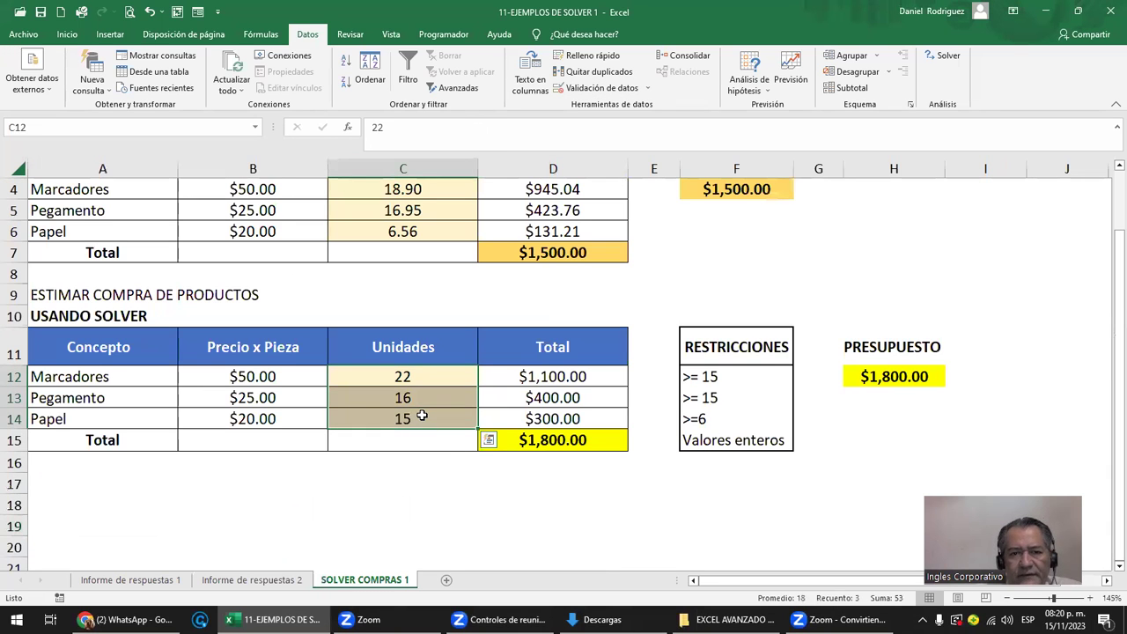
click(596, 499)
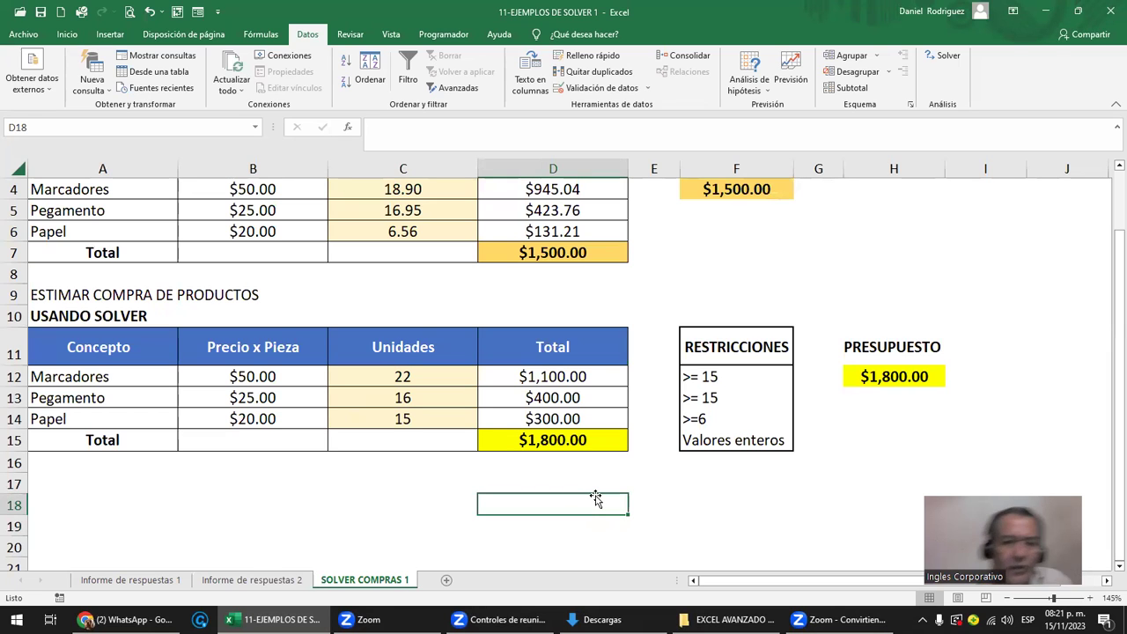
click(942, 58)
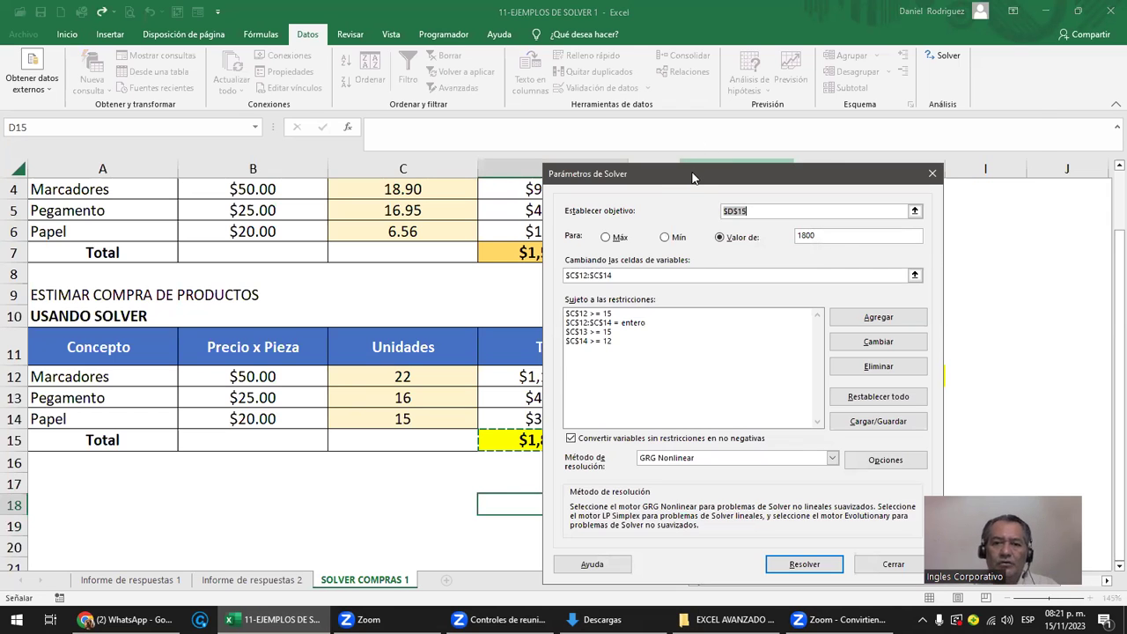
drag(692, 177, 790, 97)
double_click(906, 155)
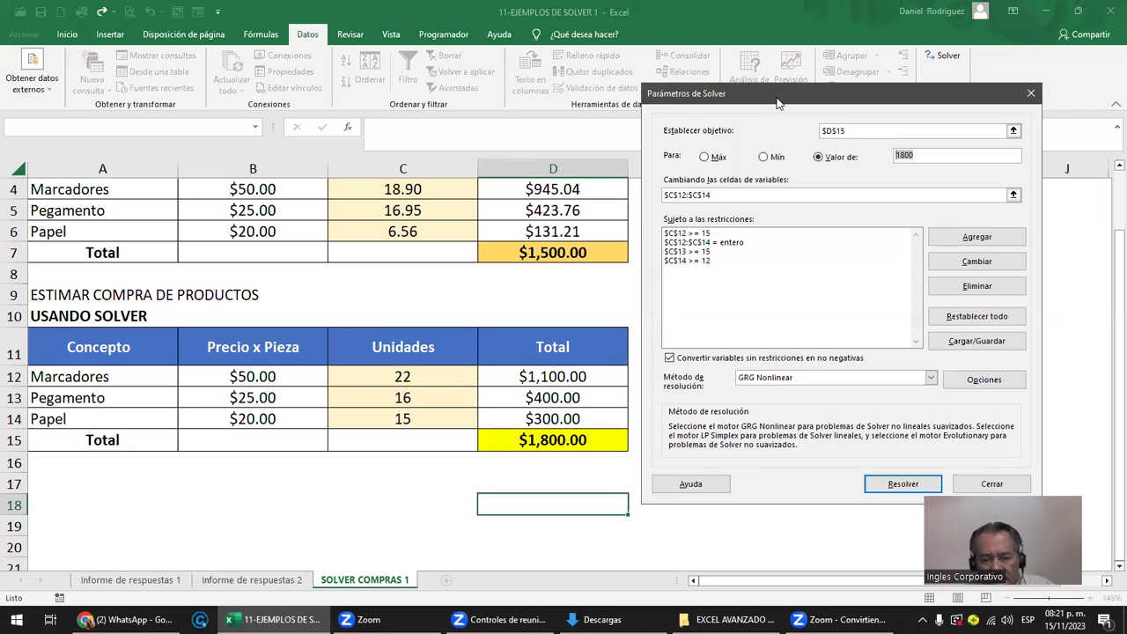
drag(777, 103, 751, 63)
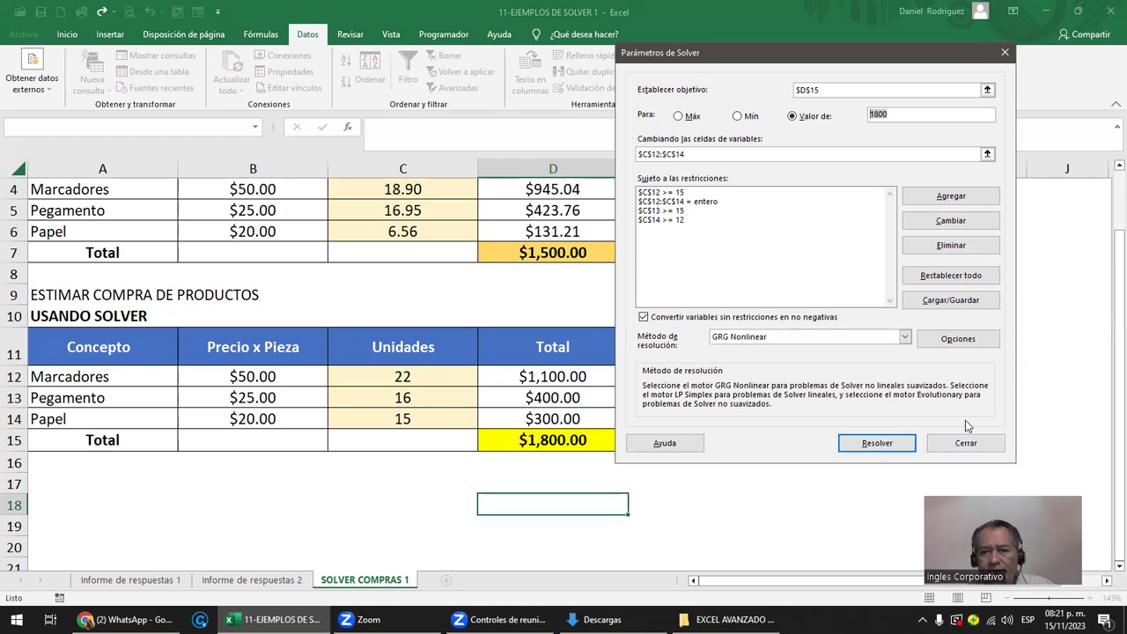
click(978, 447)
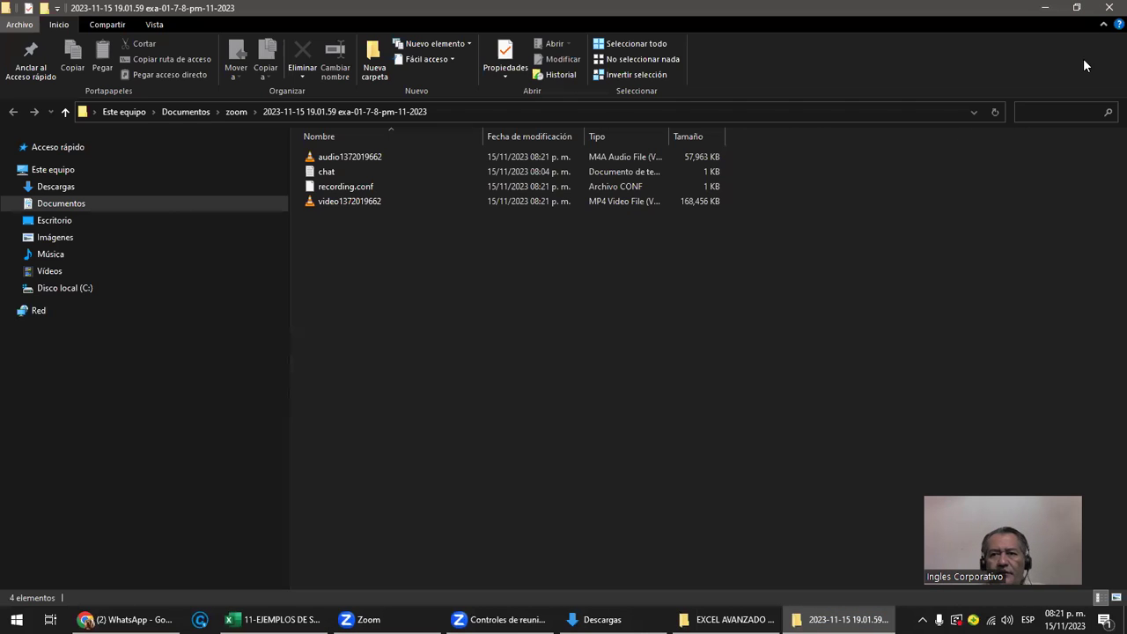
Close the Zoom folder window and close the Solver workbook, saving changes
click(1108, 7)
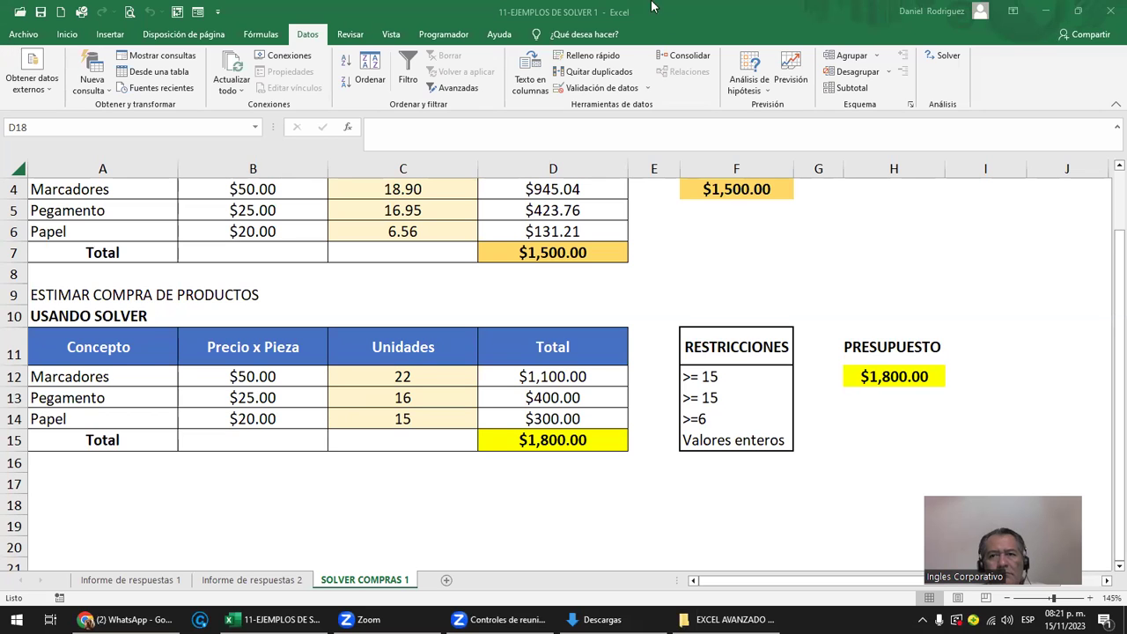
click(1107, 15)
click(501, 328)
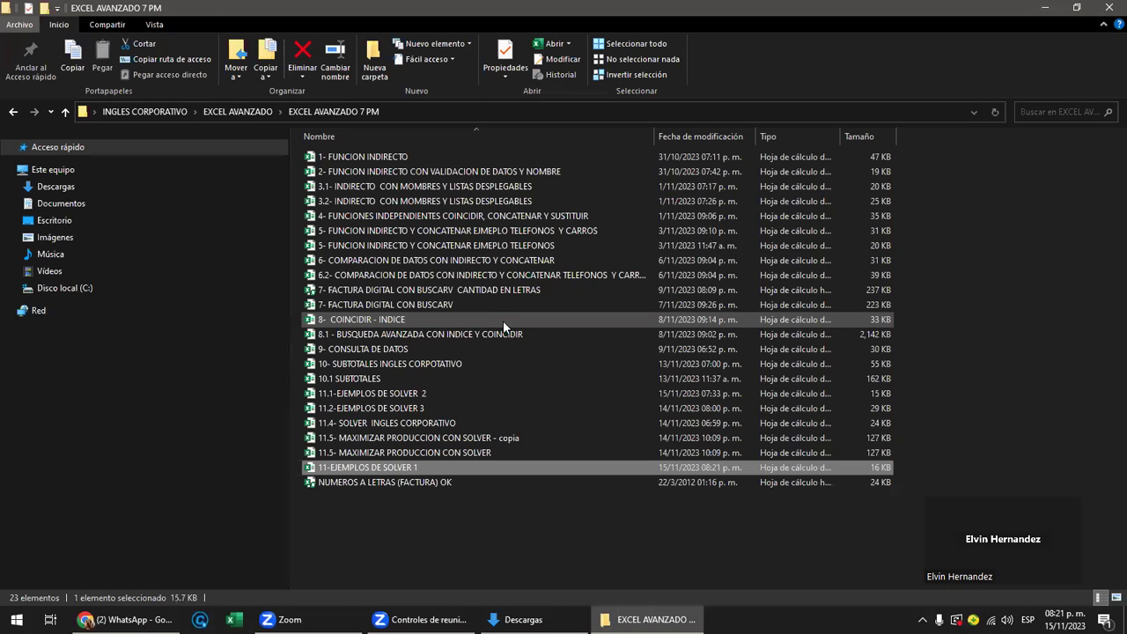
Open the 11.1-EJEMPLOS DE SOLVER 2 workbook from File Explorer
click(363, 530)
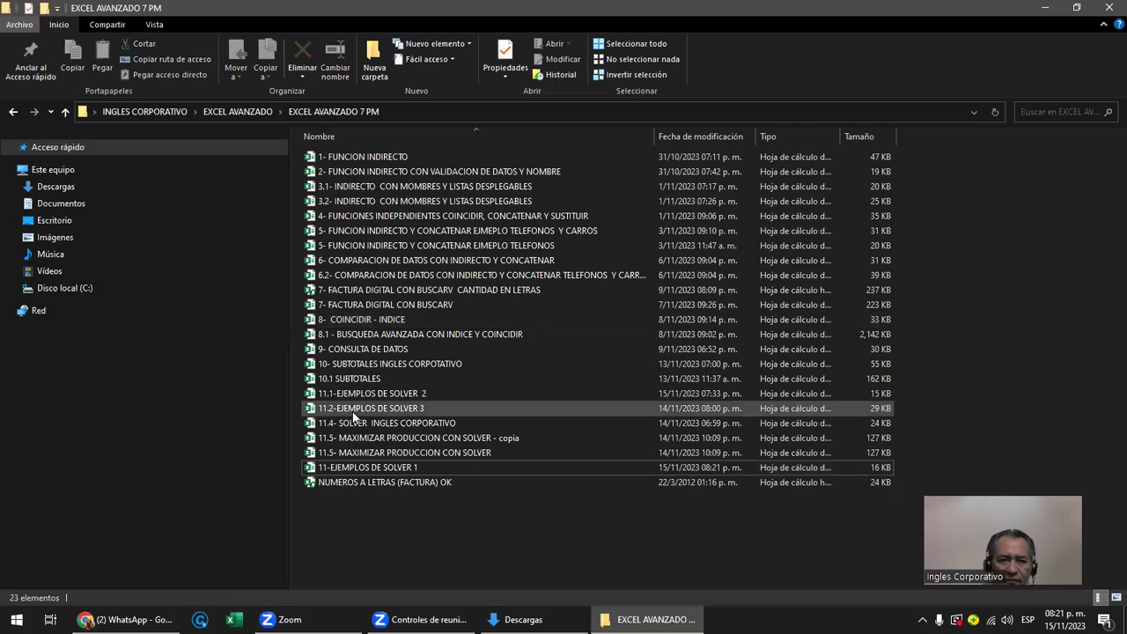
click(405, 393)
double_click(406, 394)
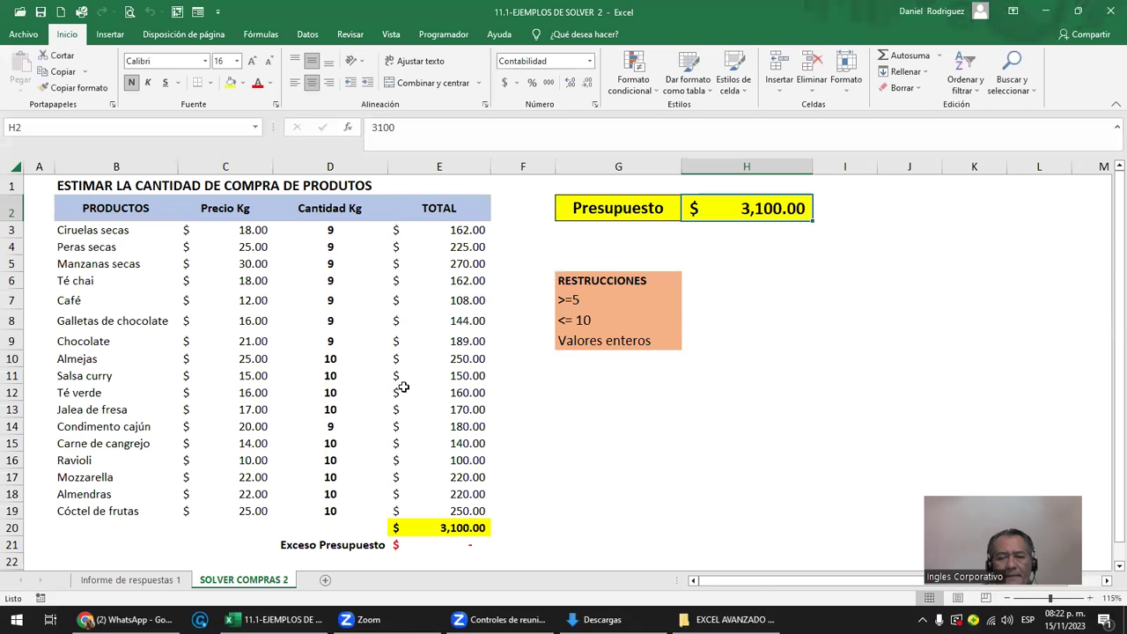
Highlight the product table B3:E19, the product names in column B, and the Almejas row
click(81, 233)
drag(81, 234, 439, 514)
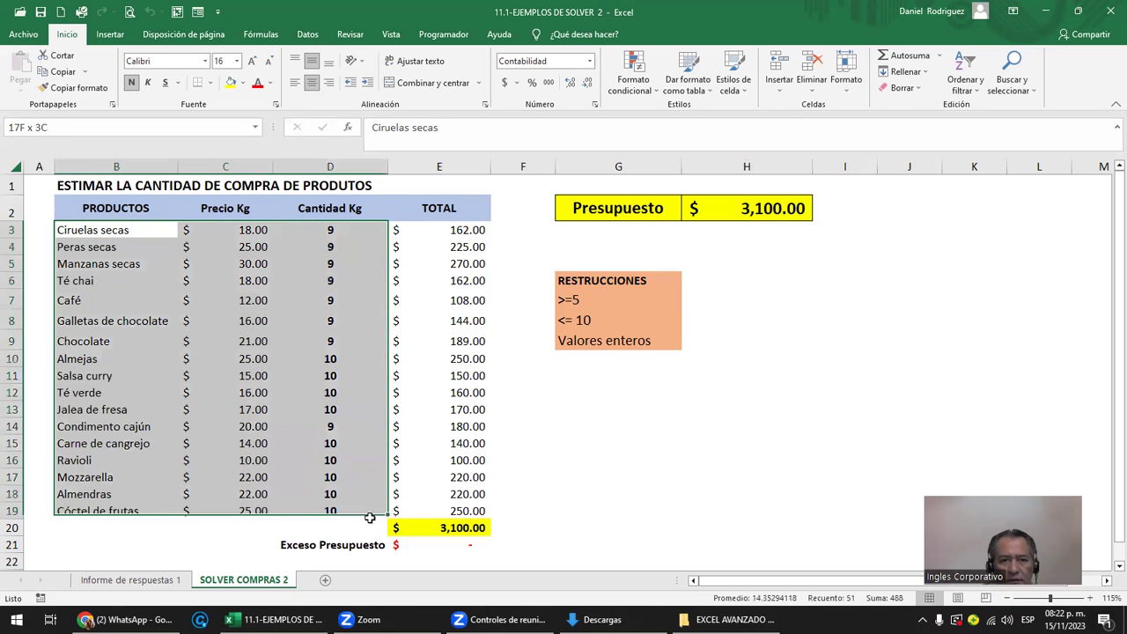
drag(102, 232, 132, 515)
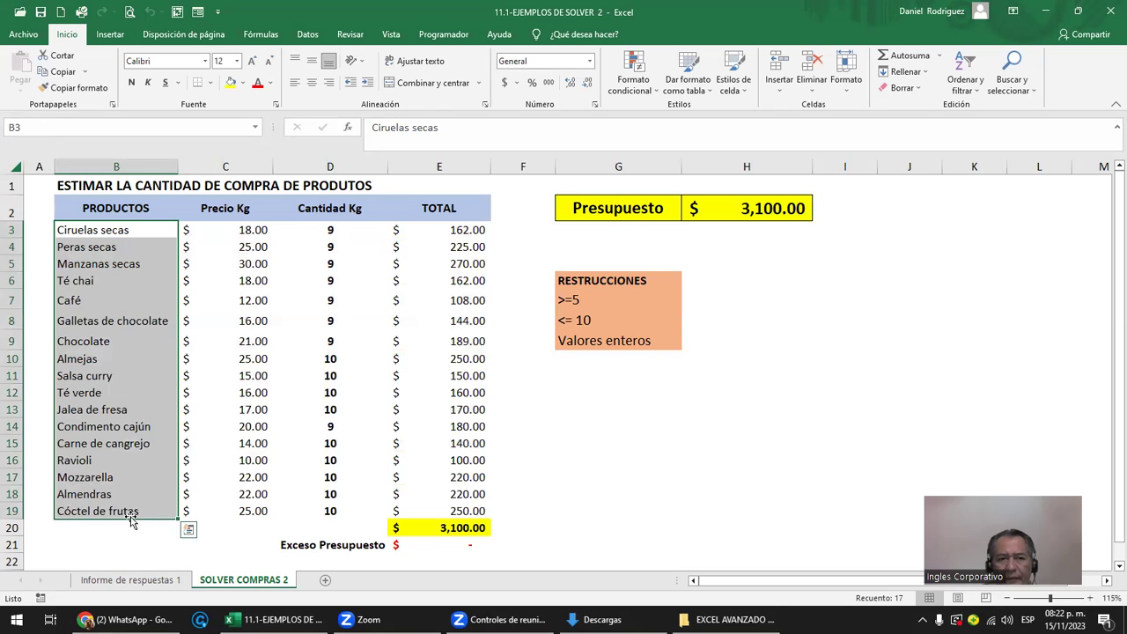
drag(93, 238, 367, 518)
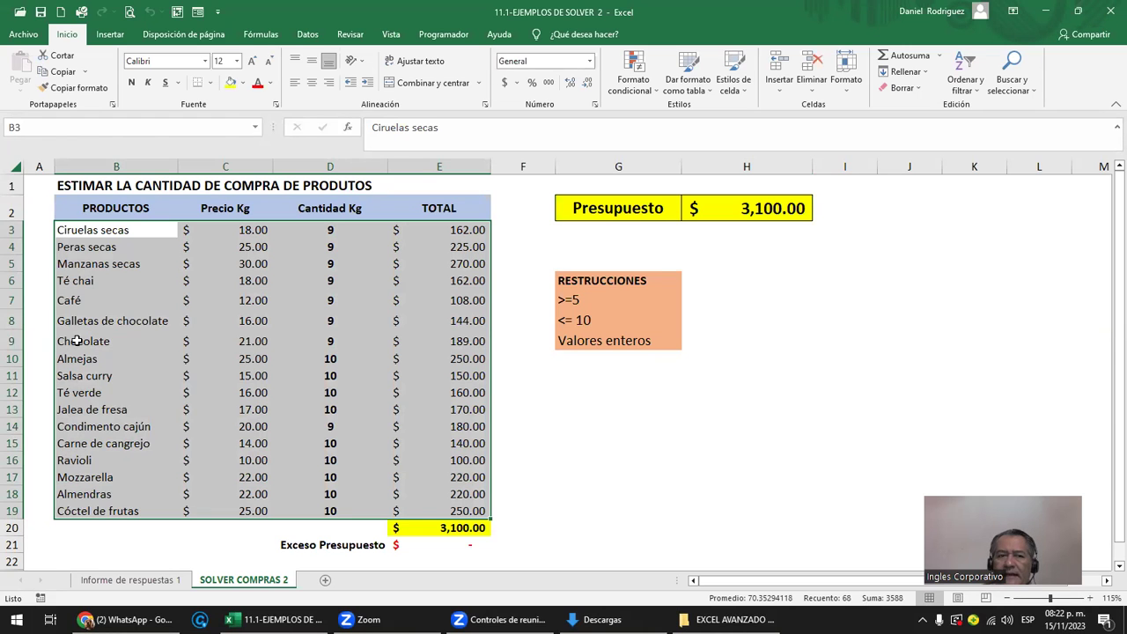
click(86, 359)
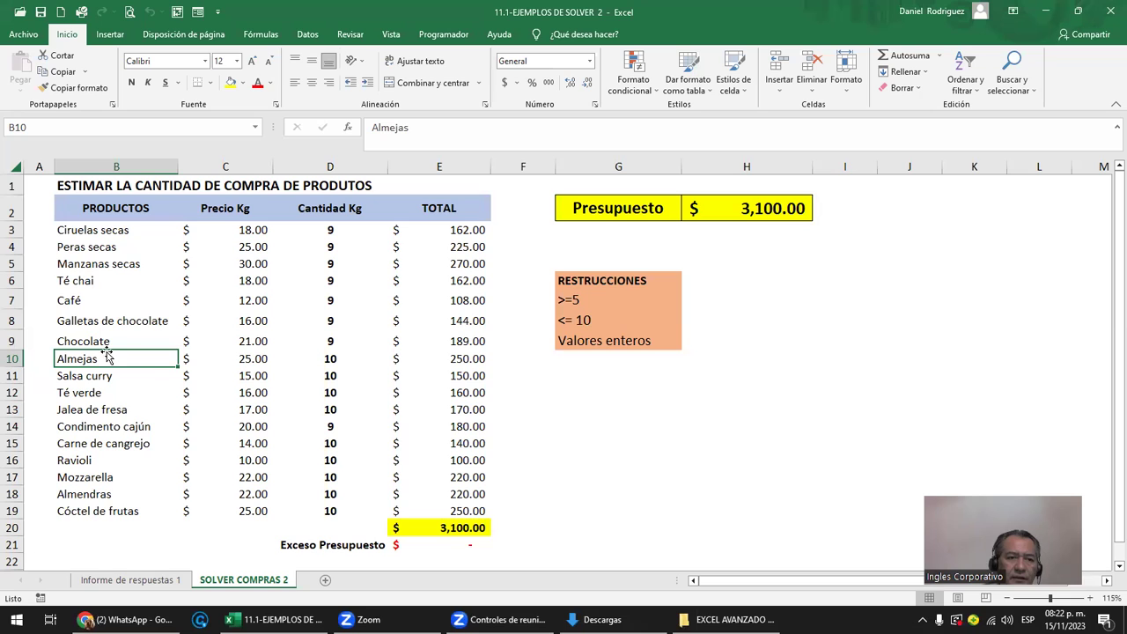
drag(98, 358, 451, 361)
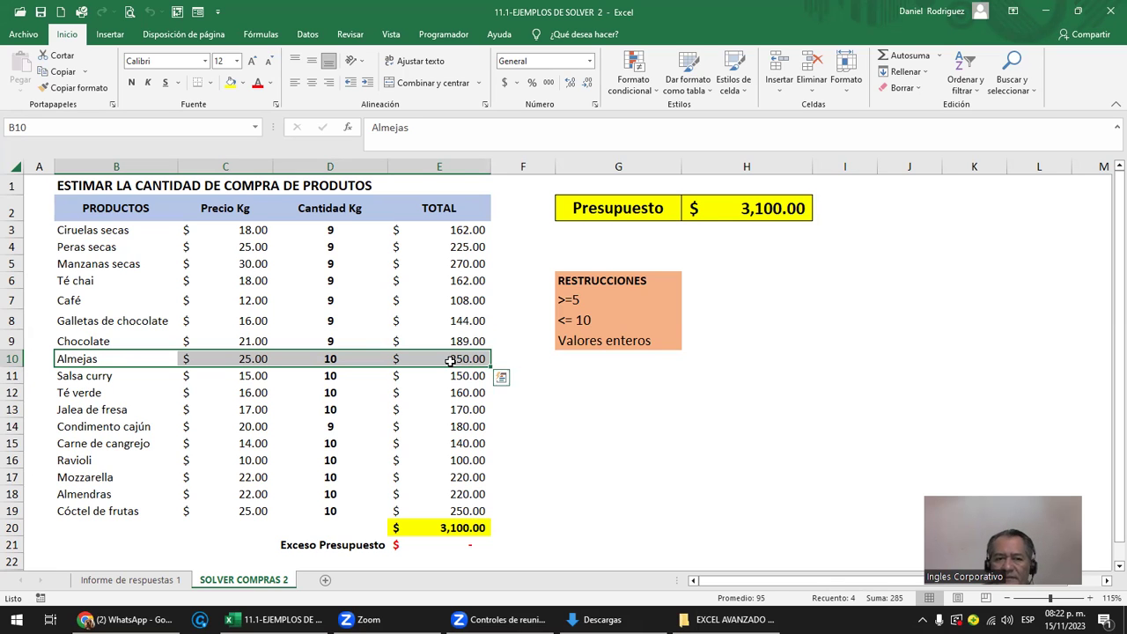
click(652, 427)
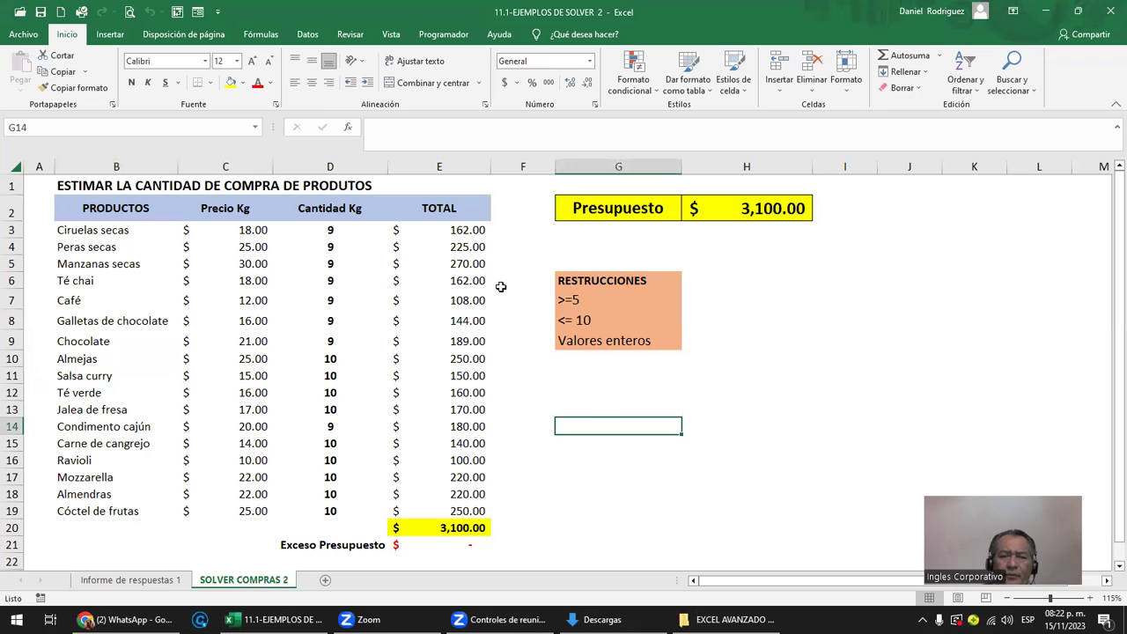
drag(95, 231, 448, 516)
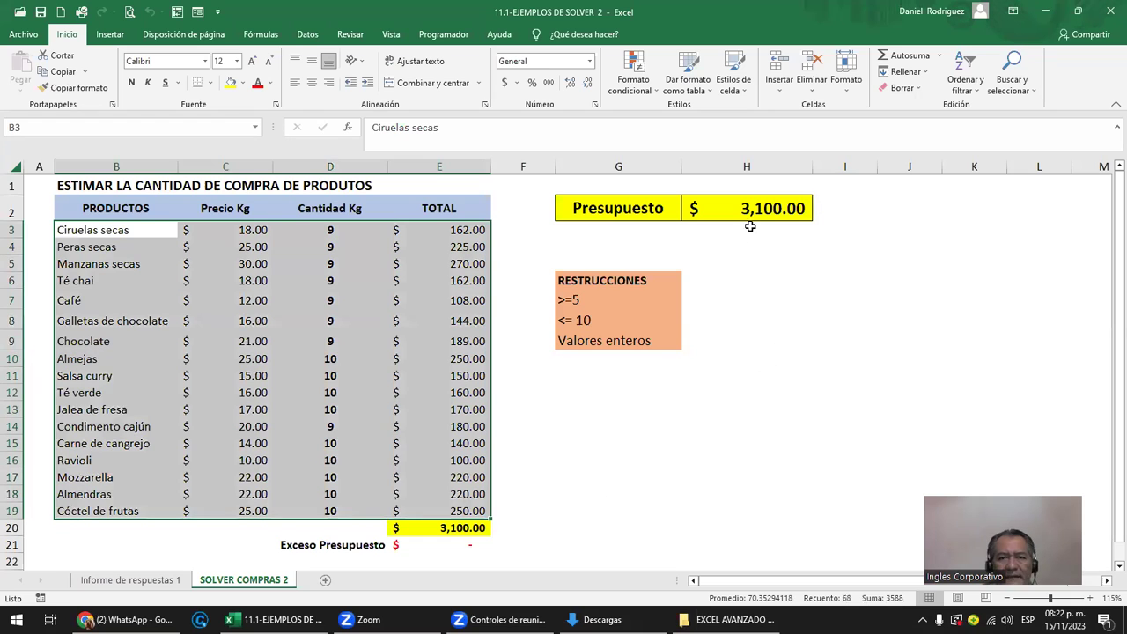
Set the budget in H2 to 5000 and inspect the E20 total formula
click(754, 209)
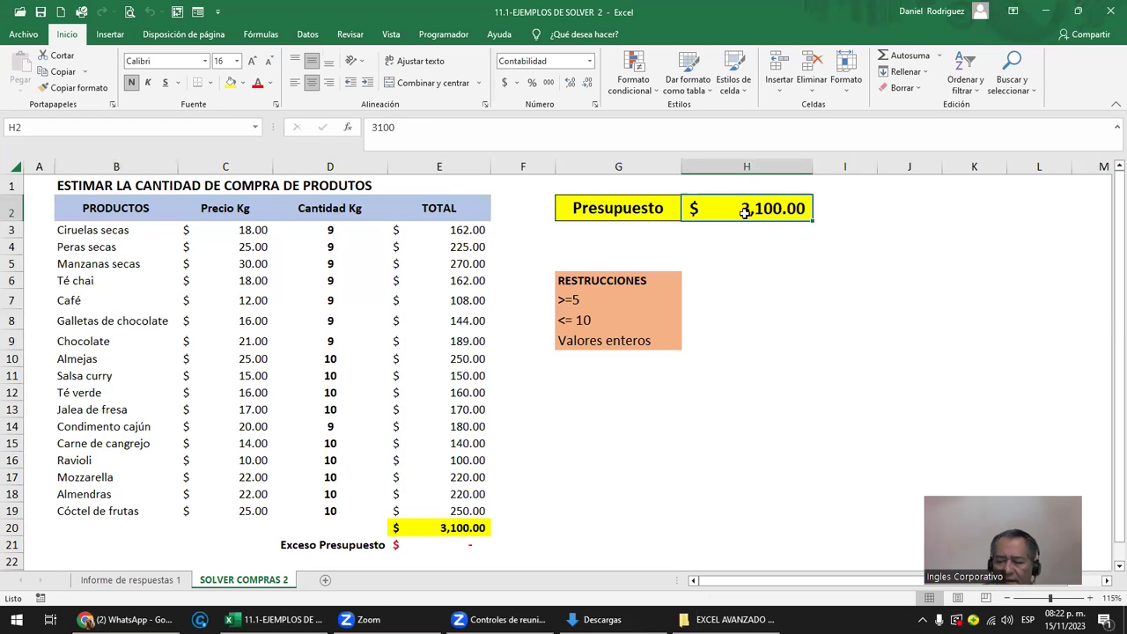
text(5000)
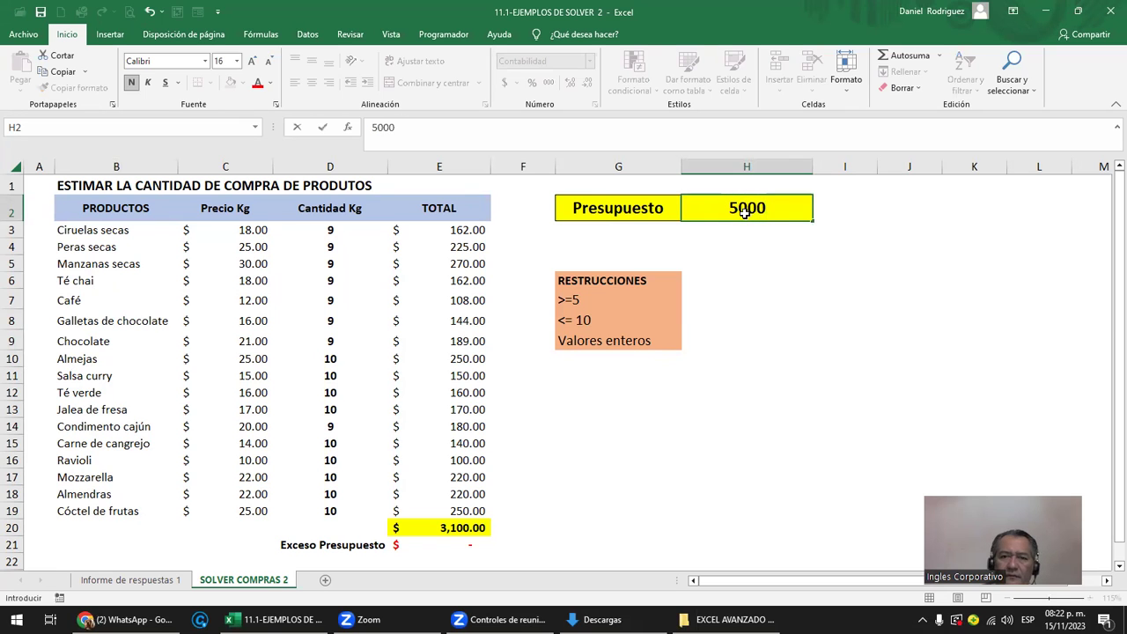
key(Return)
click(762, 207)
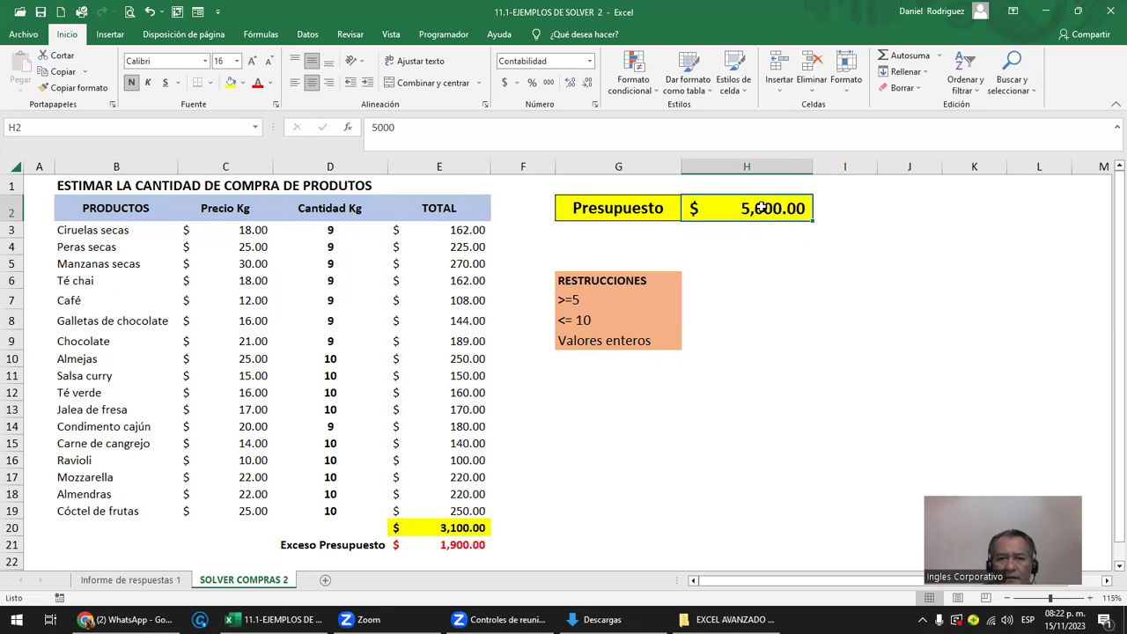
double_click(475, 526)
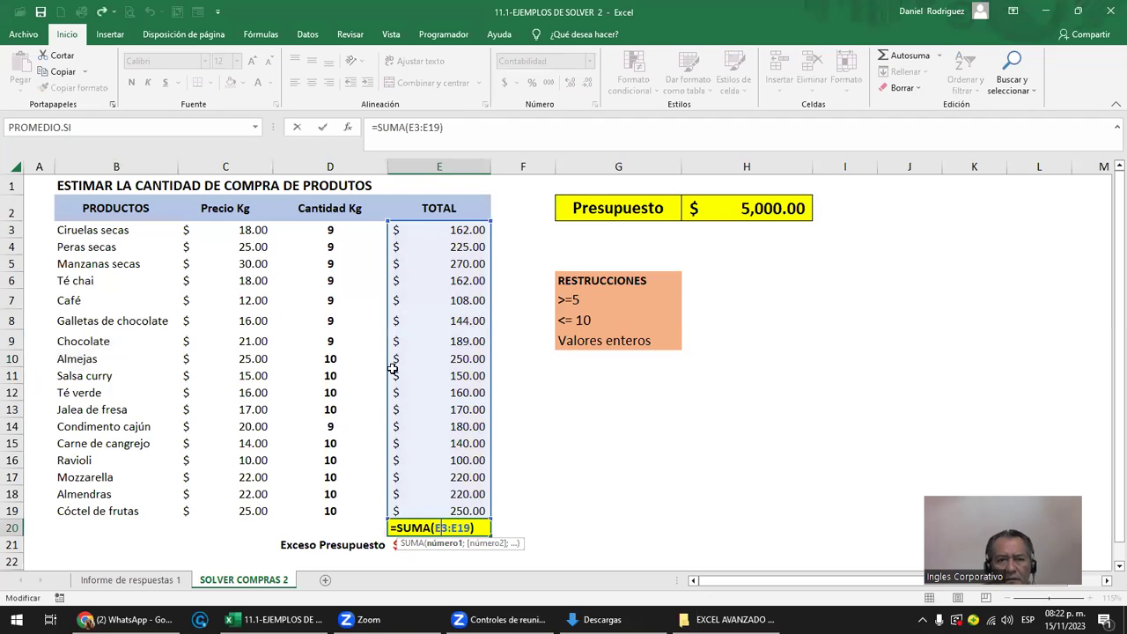
key(Escape)
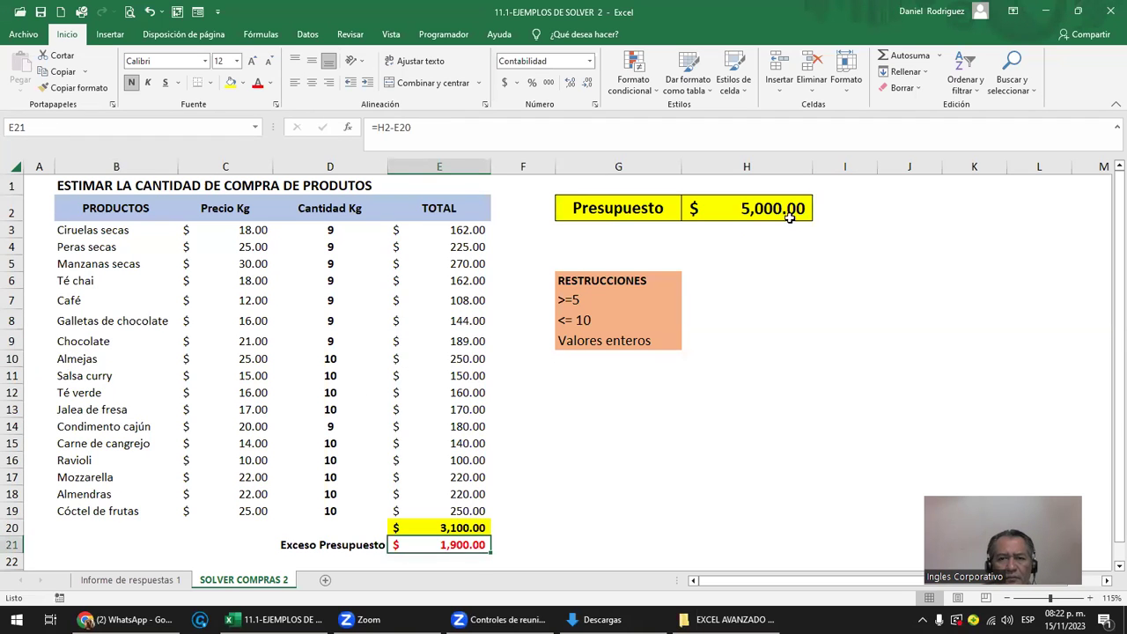
click(772, 211)
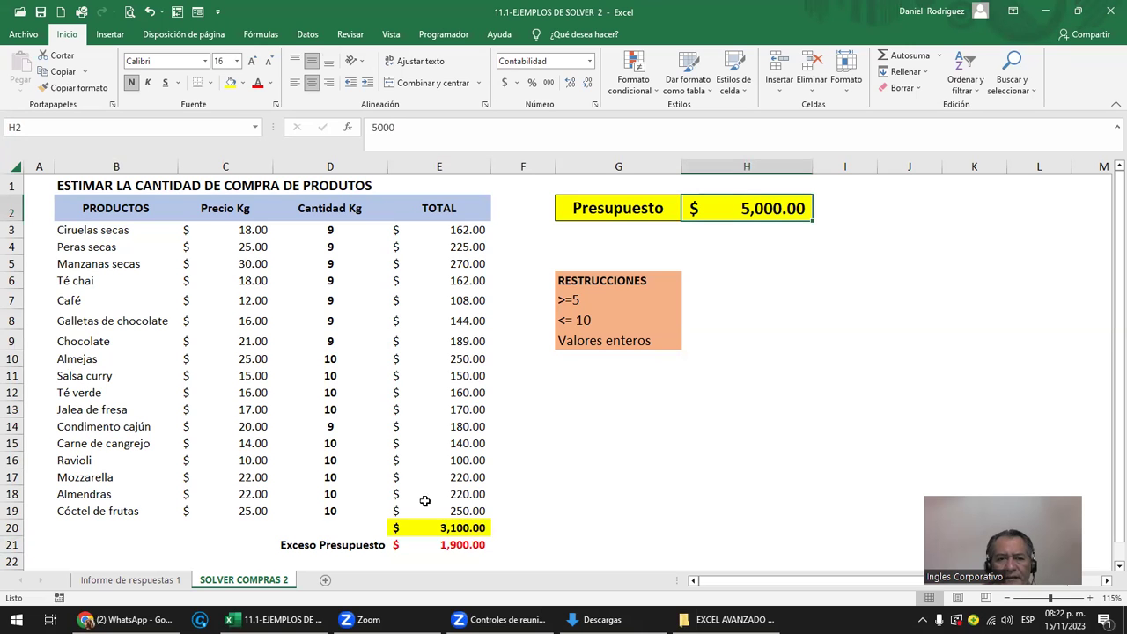
Enter trial quantities 50, 25, 30 and 30 kg in column D
drag(326, 231, 332, 511)
click(327, 246)
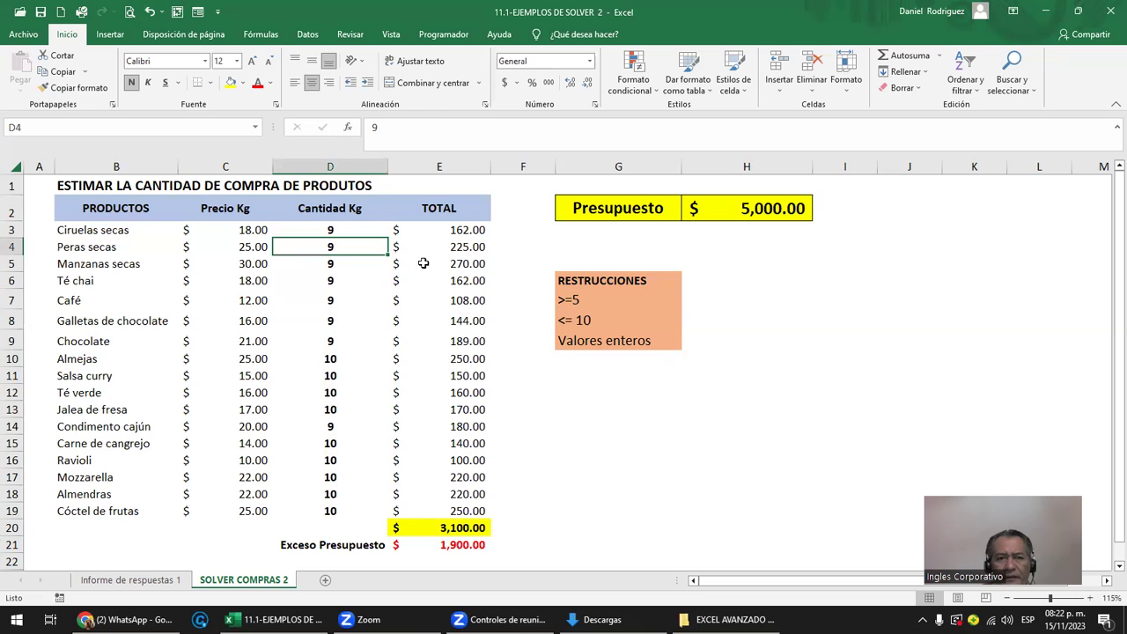
text(50)
key(Return)
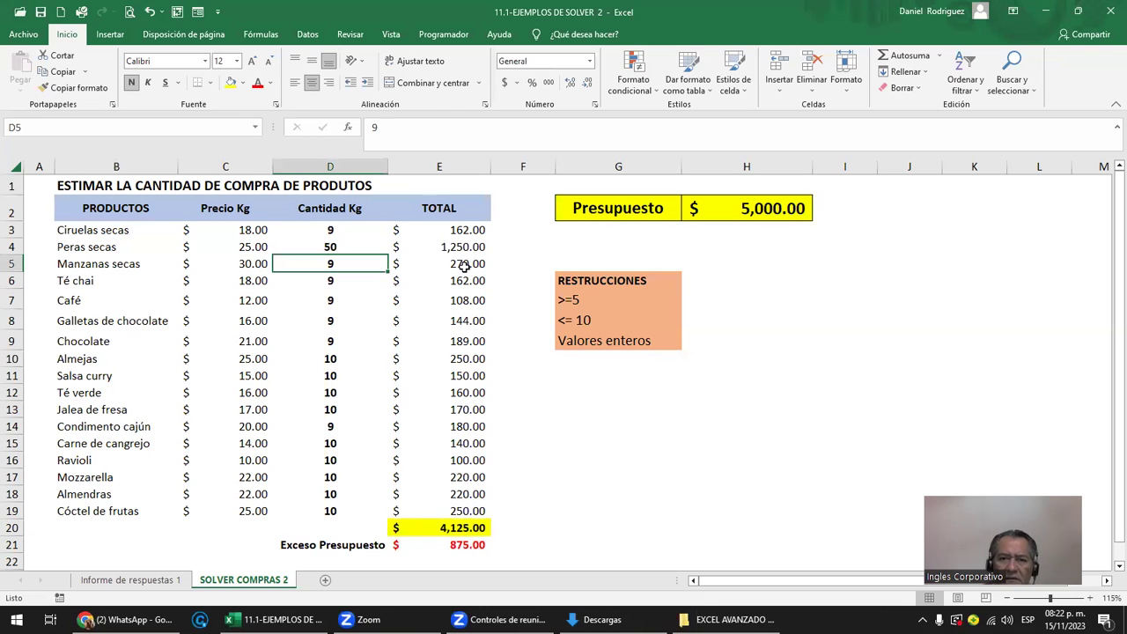
key(Down)
key(Down)
key(Down)
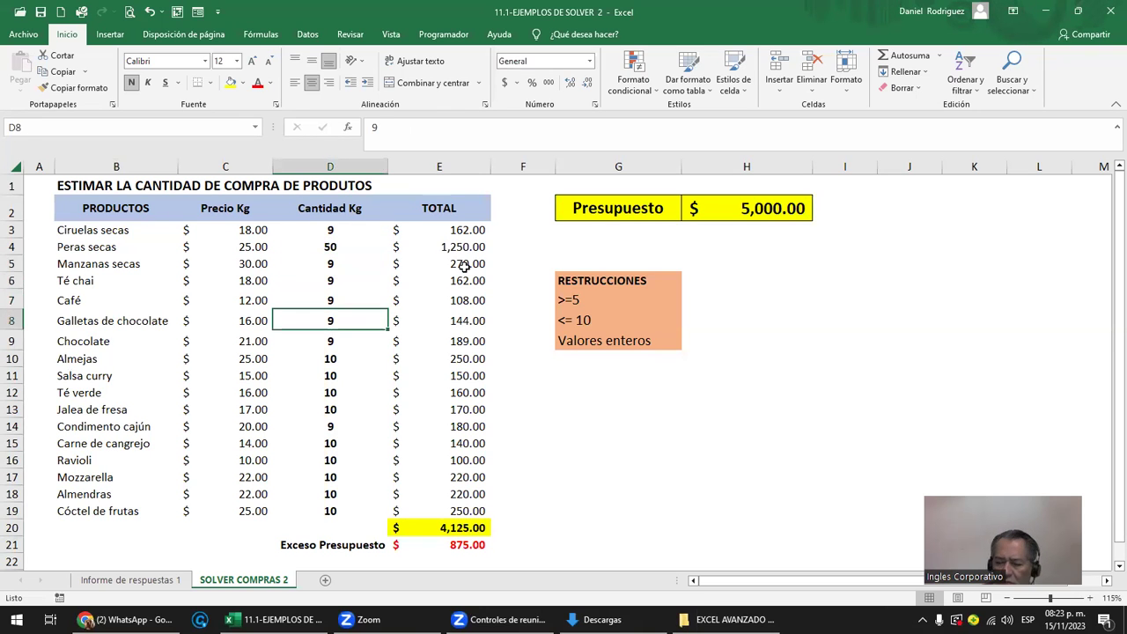
text(25)
key(Return)
key(Down)
key(Down)
key(Down)
key(Down)
key(Down)
text(30)
key(Return)
key(Down)
key(Down)
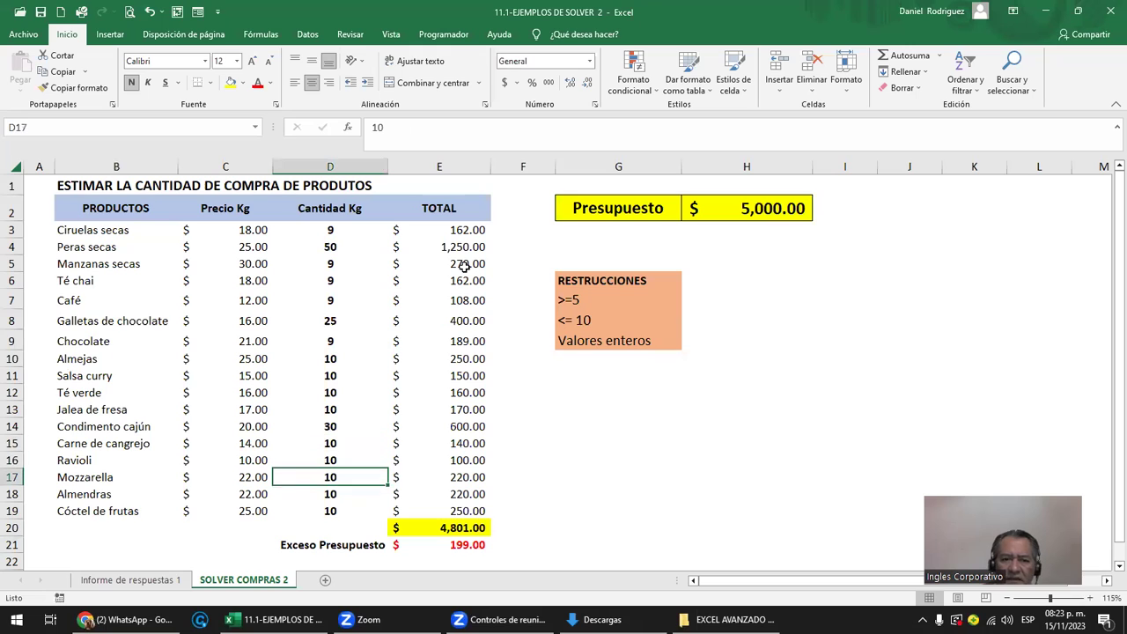
text(30)
key(Return)
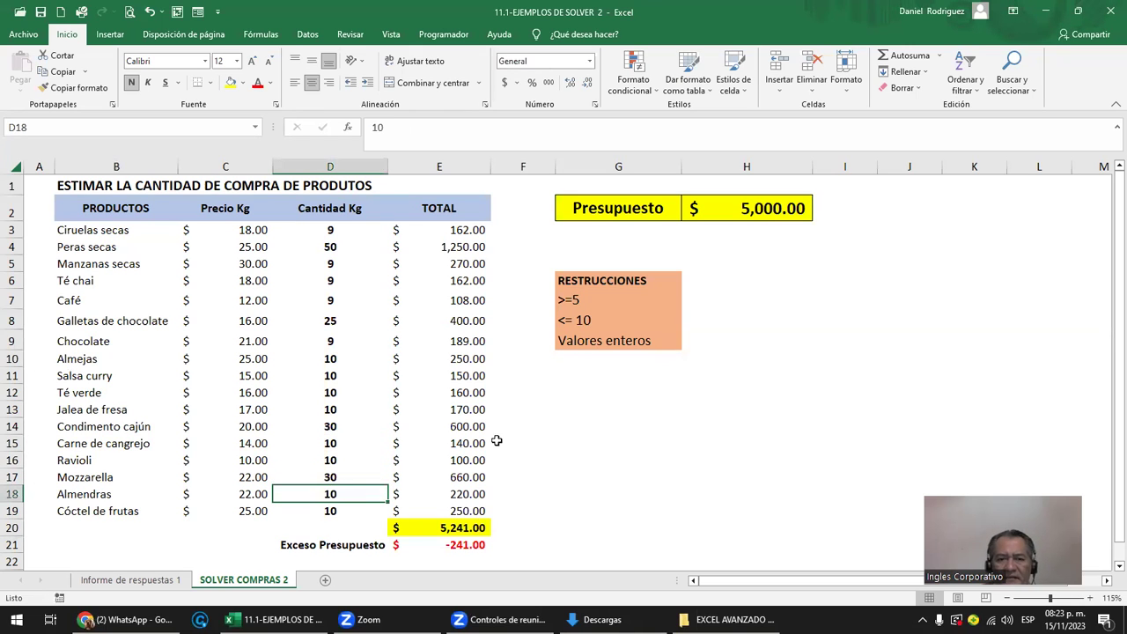
Check the Exceso Presupuesto formula in E21, then clear quantities D3:D19
click(467, 547)
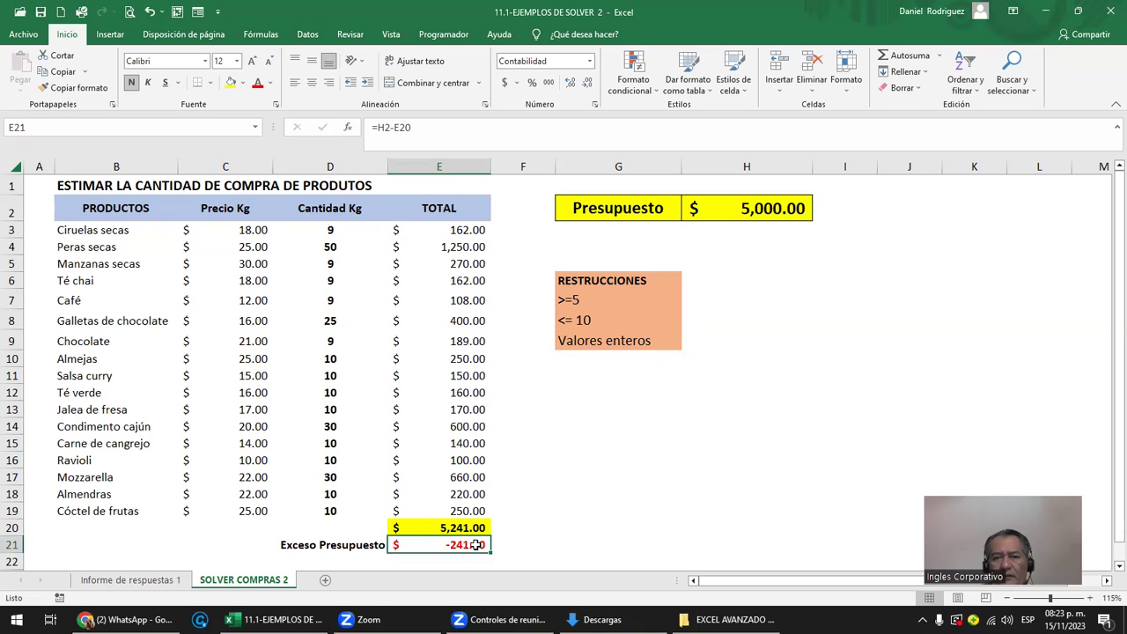
drag(330, 230, 328, 510)
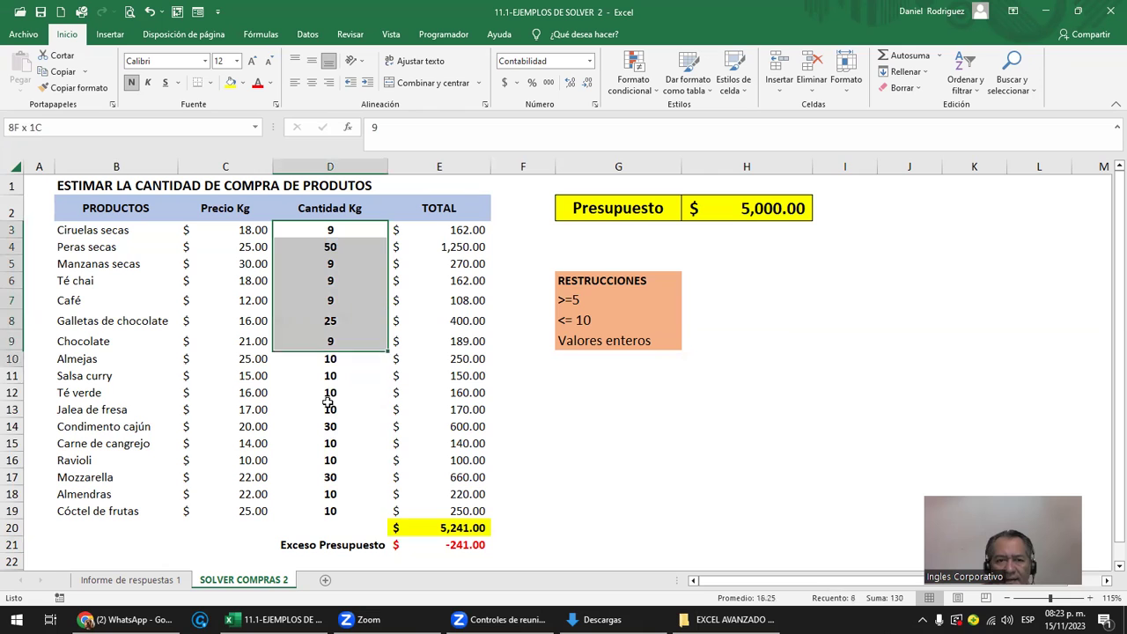
key(Delete)
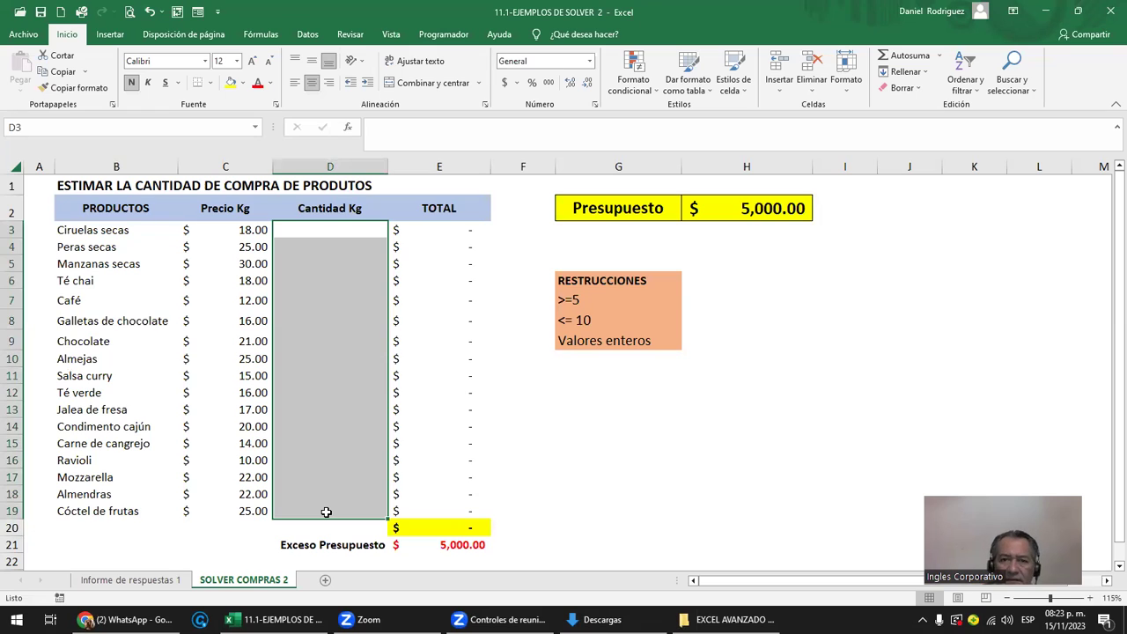
Select budget cell H2 and show the Datos ribbon
click(768, 211)
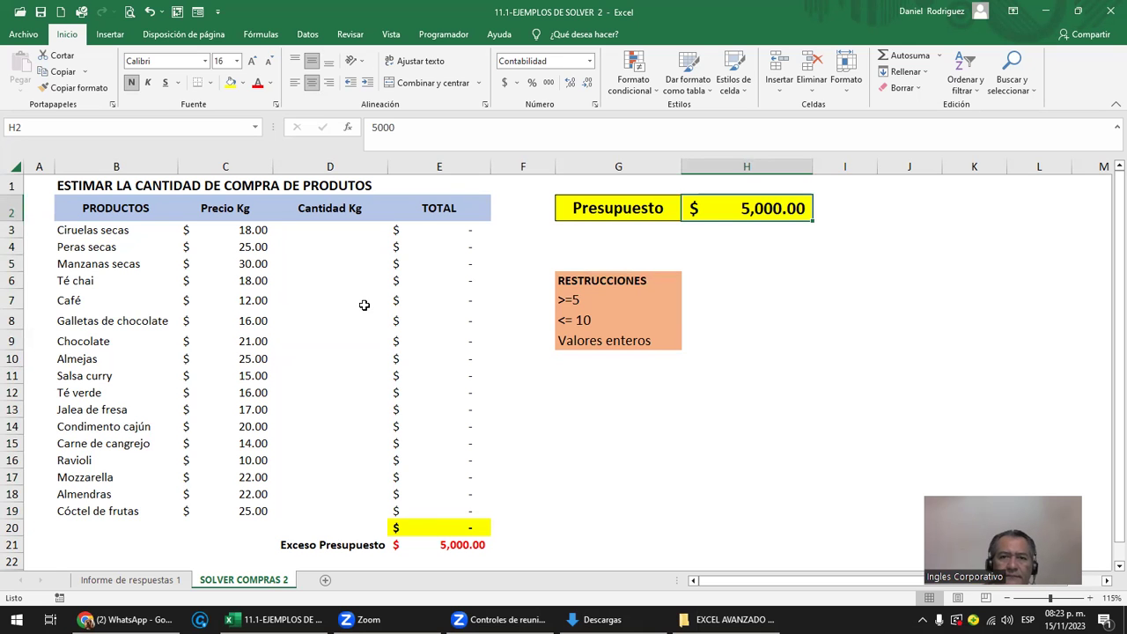
click(308, 37)
Reset all Solver settings with Restablecer todo and confirm
click(944, 55)
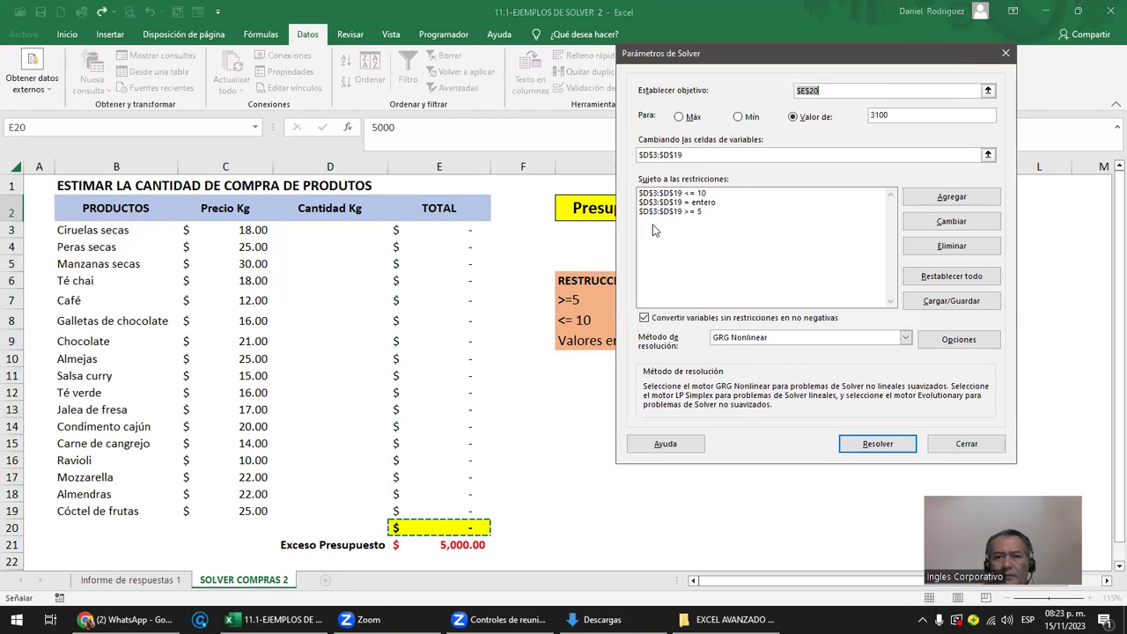
click(949, 278)
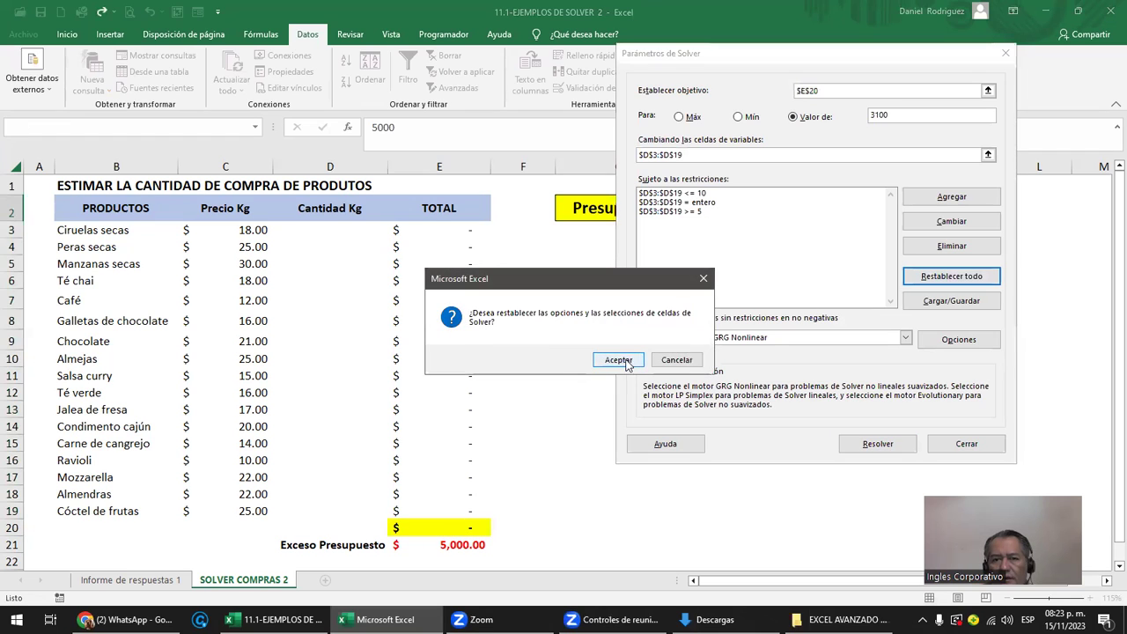
click(627, 364)
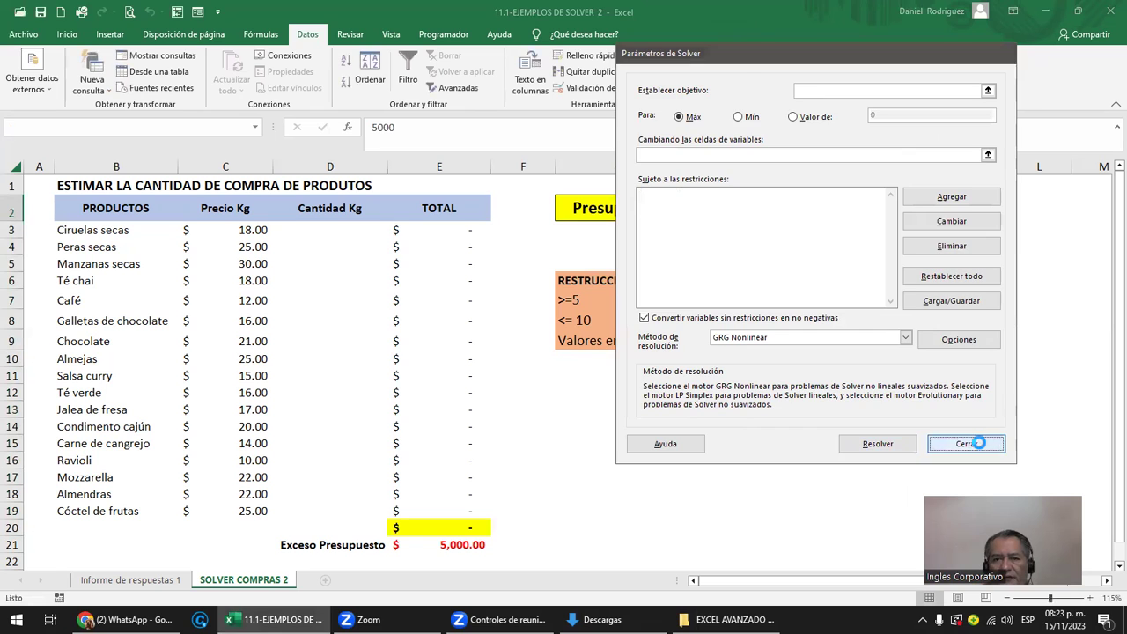
click(967, 443)
click(650, 442)
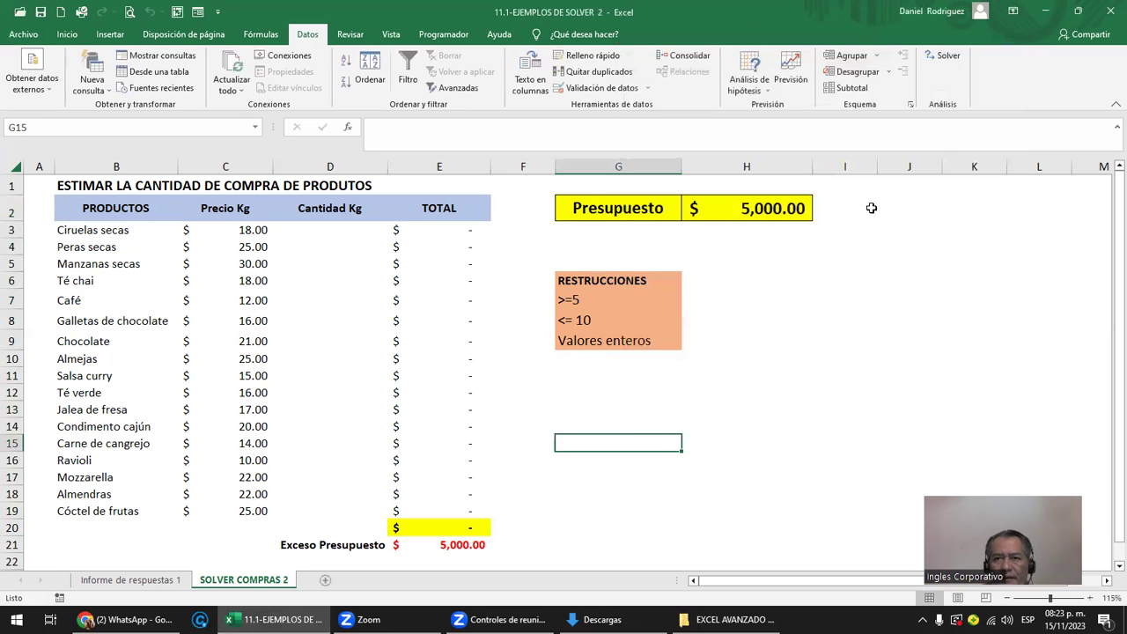
Set the Solver objective $E$20 to value 5000, changing cells $D$3:$D$19
click(943, 58)
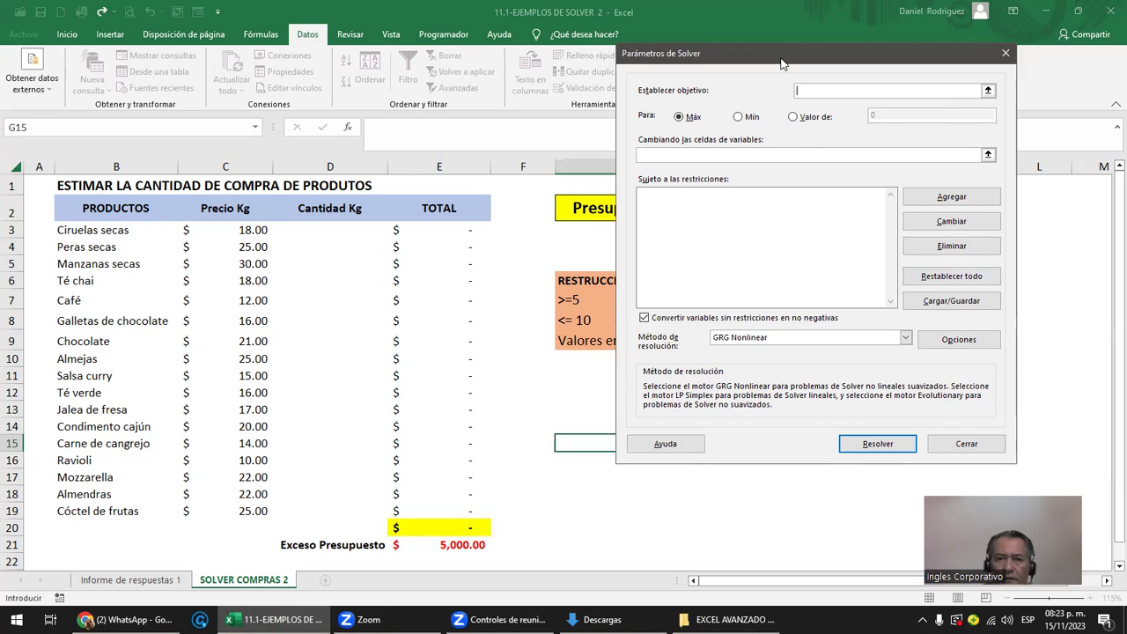
drag(780, 63, 792, 120)
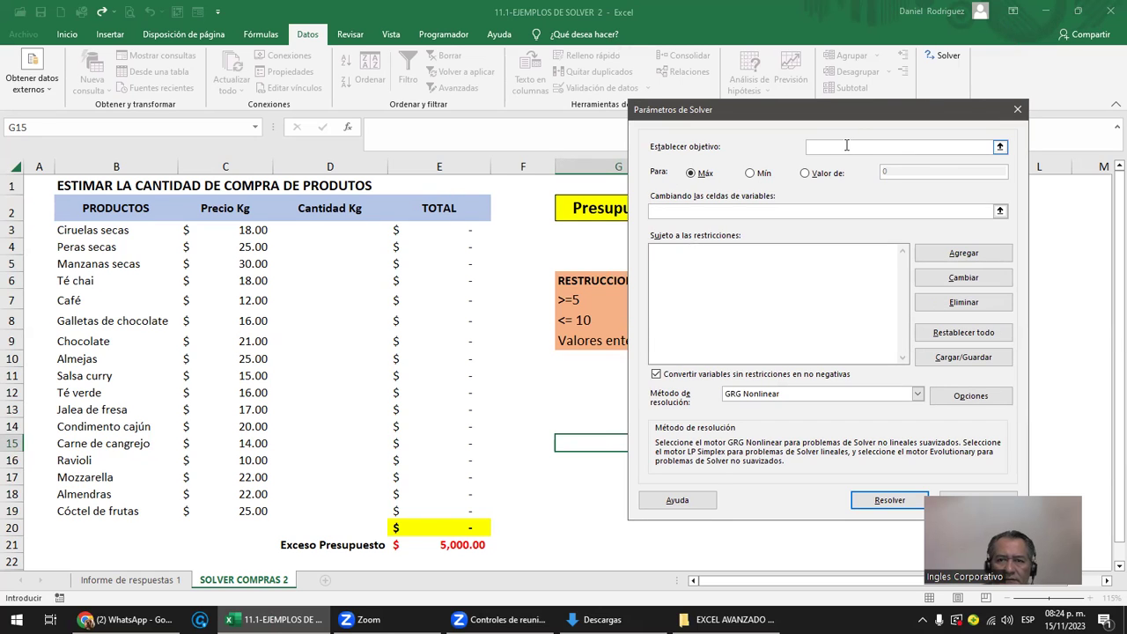
click(463, 529)
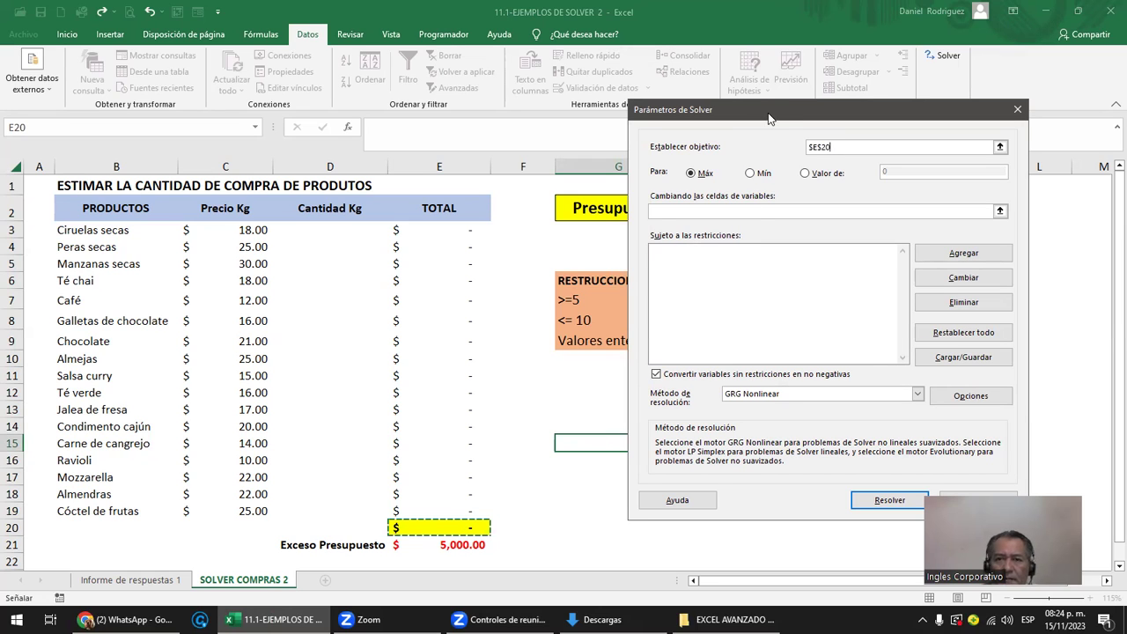
drag(769, 119, 749, 125)
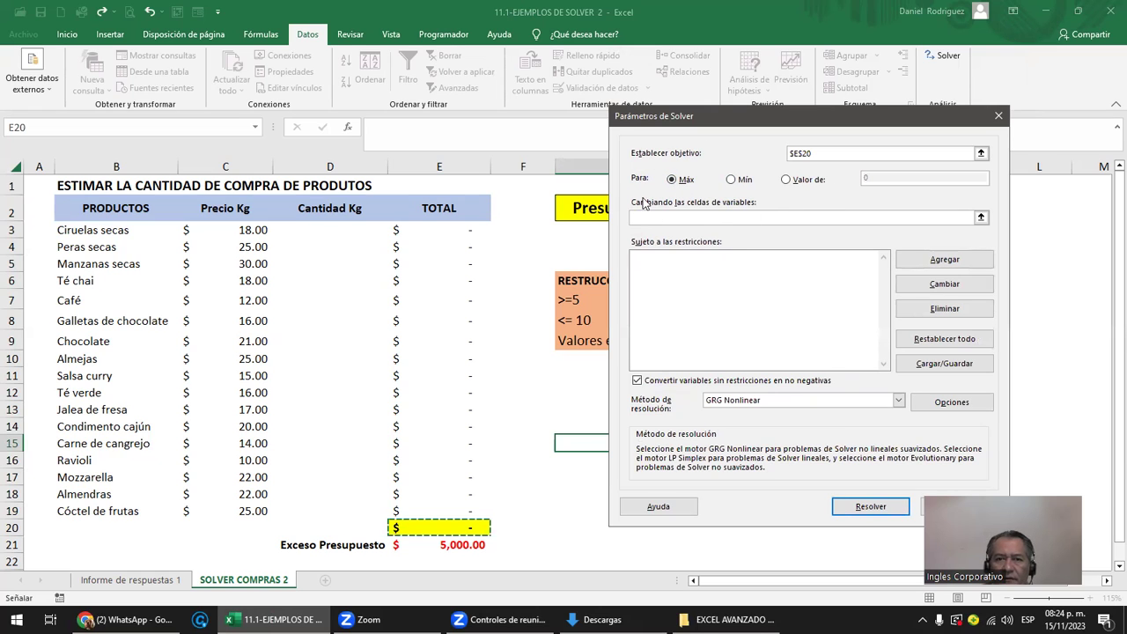
click(797, 184)
click(869, 177)
text(5000)
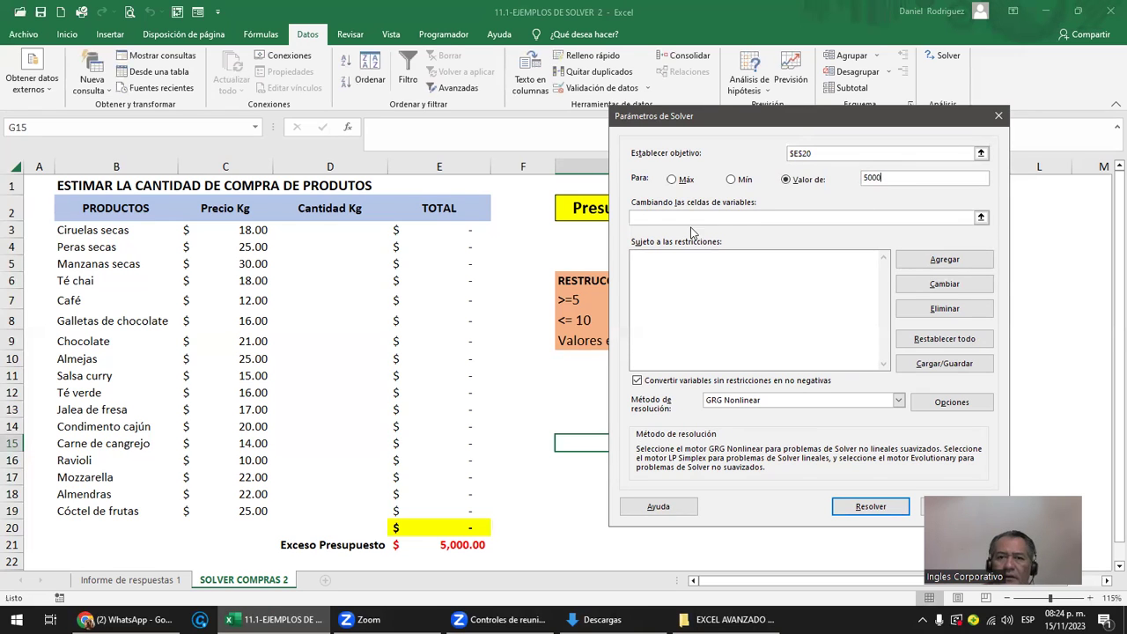
click(662, 219)
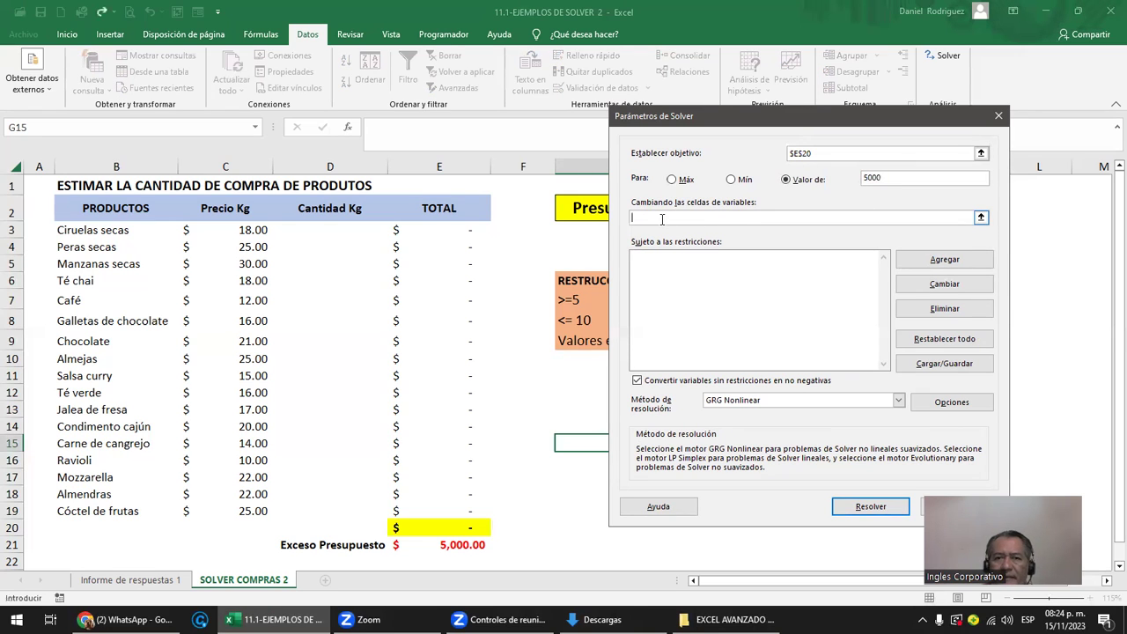
drag(326, 227, 322, 517)
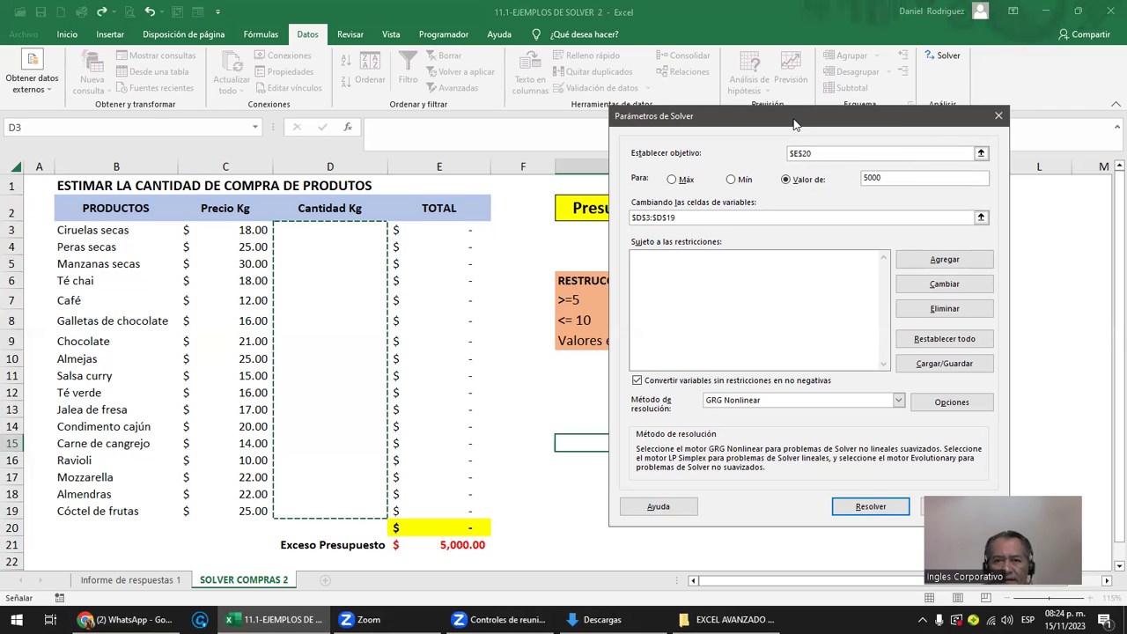
drag(793, 124, 903, 255)
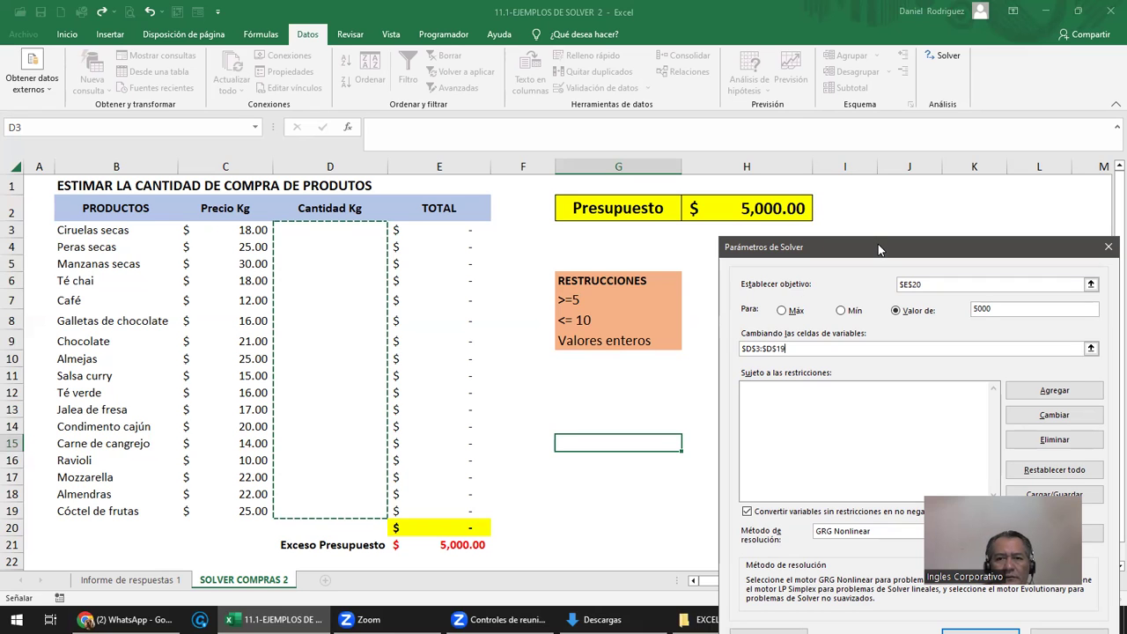
drag(877, 249, 860, 90)
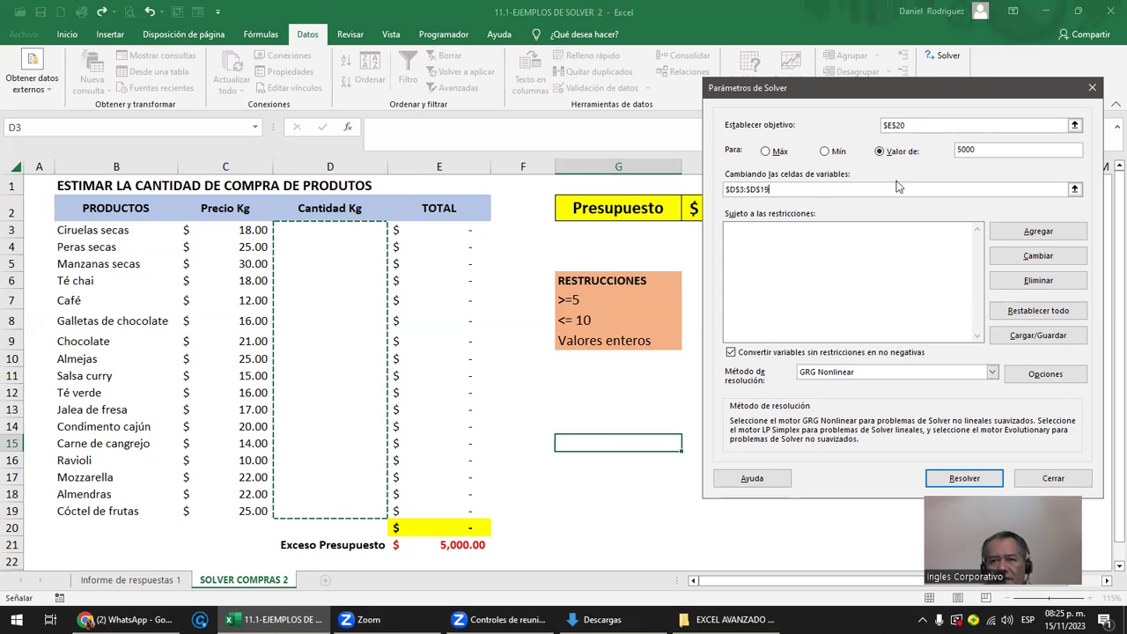
Add a Solver constraint requiring the quantities $D$3:$D$19 to be whole numbers
click(1027, 232)
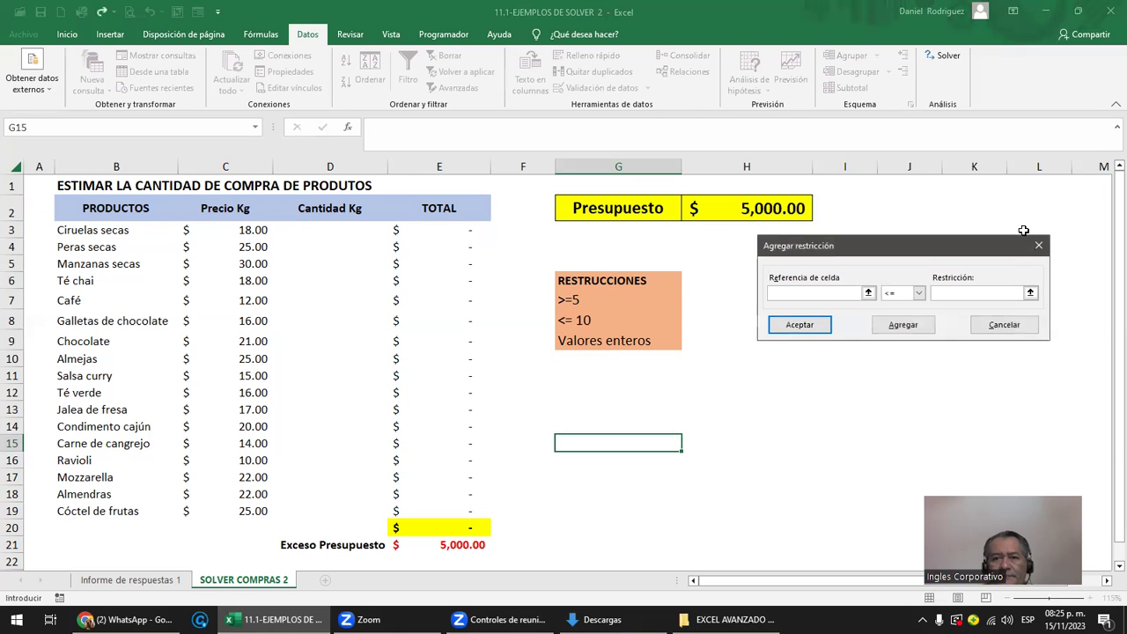
click(868, 294)
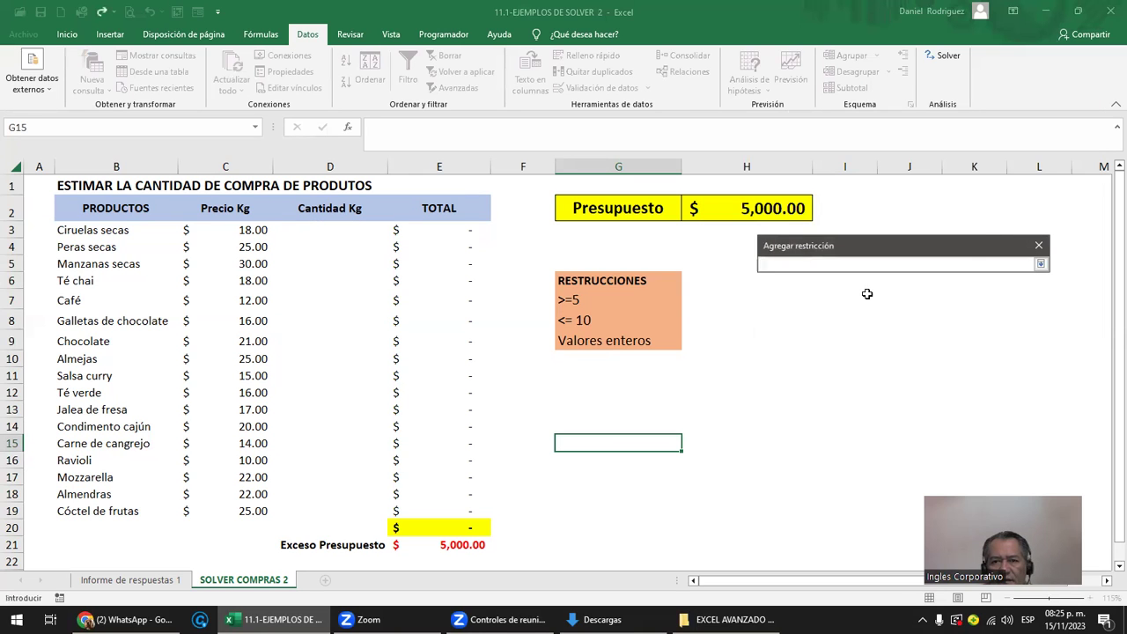
drag(324, 225, 338, 517)
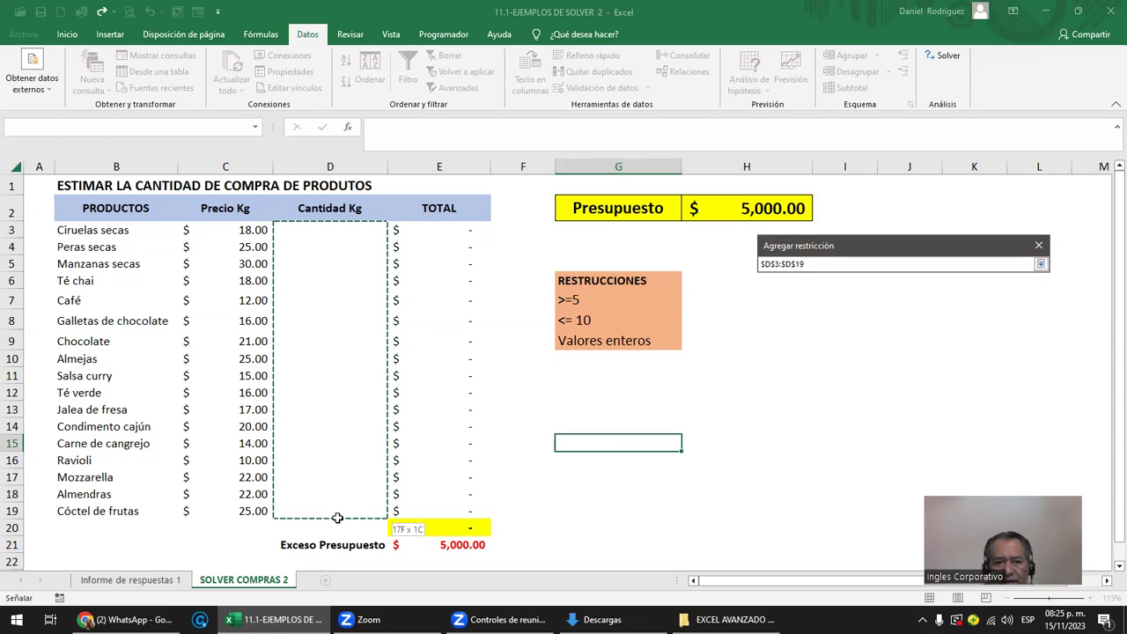
click(1041, 265)
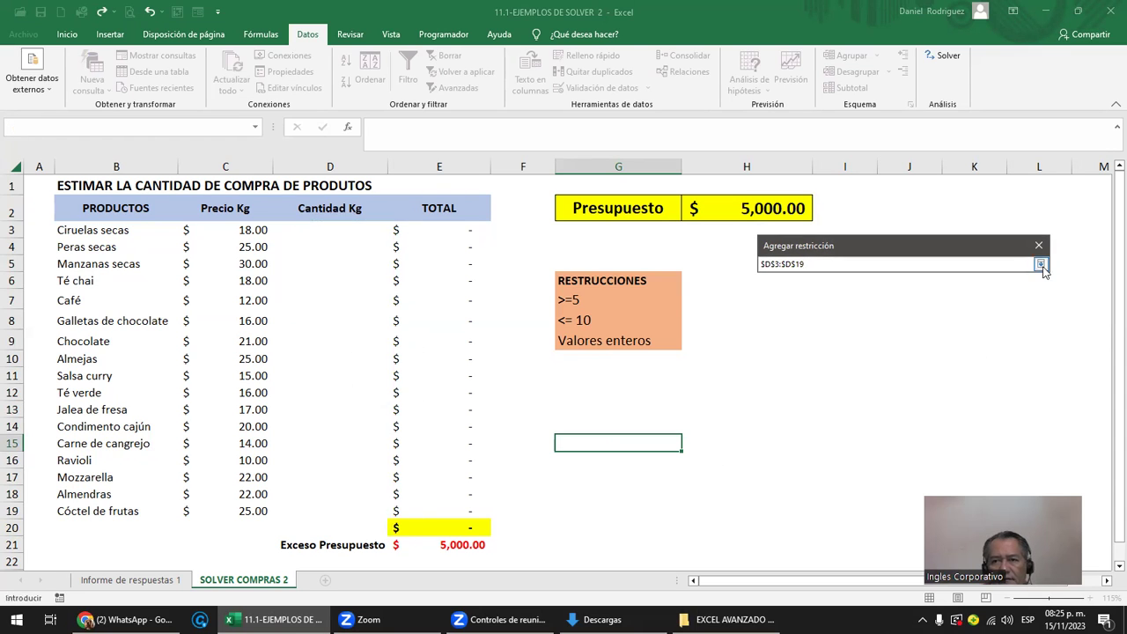
click(918, 293)
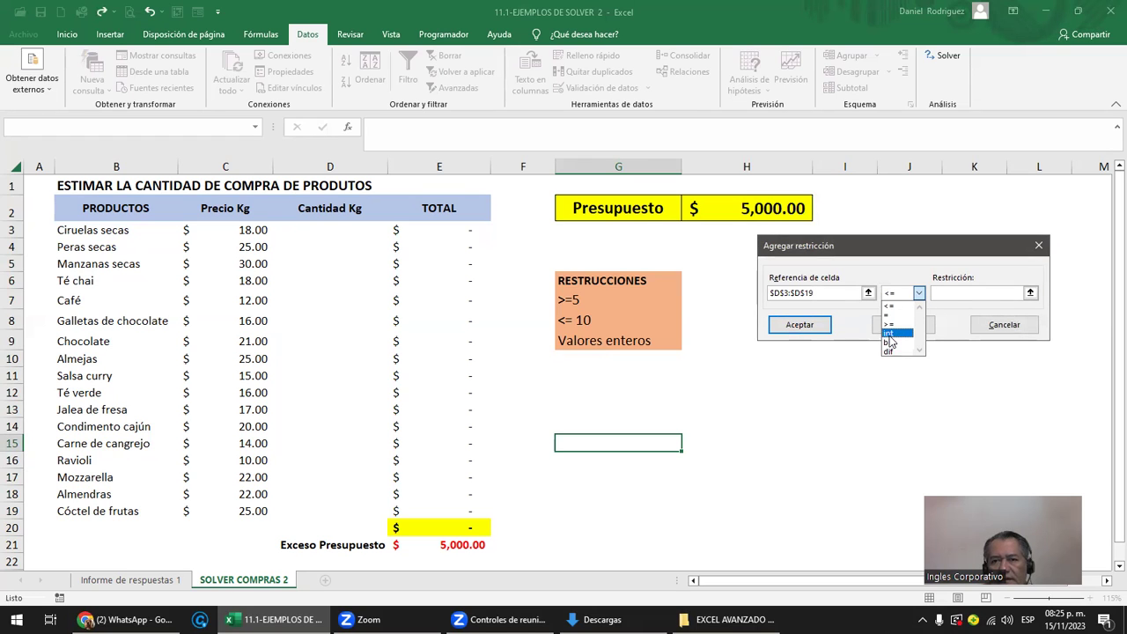
click(891, 334)
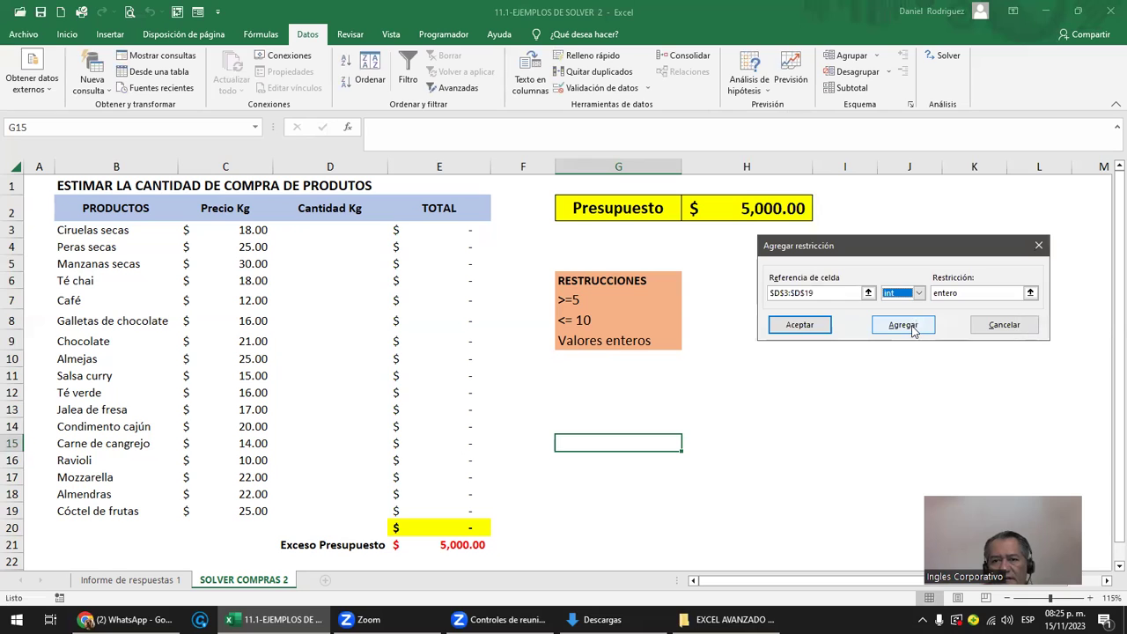
click(911, 327)
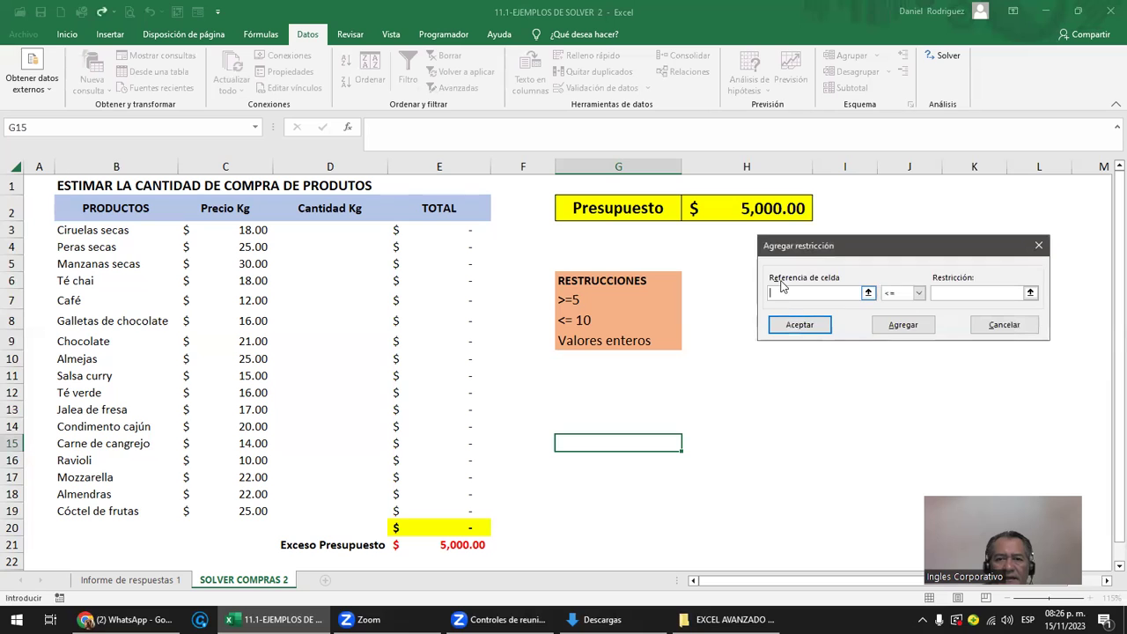
Add a constraint setting $D$3:$D$19 >= 5
drag(319, 227, 320, 517)
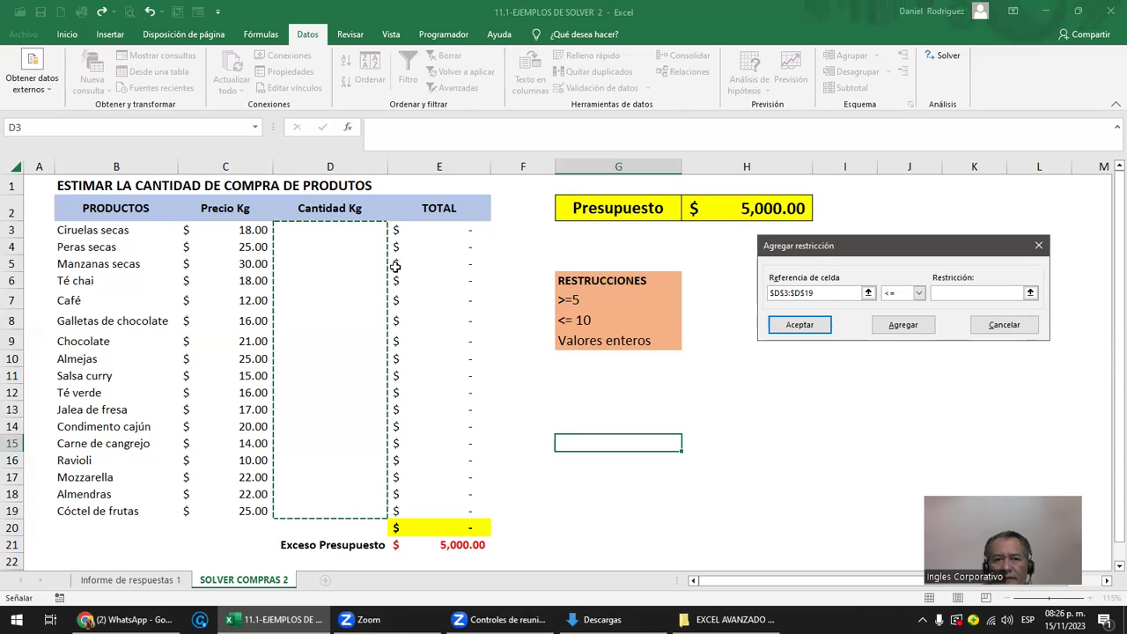
click(920, 294)
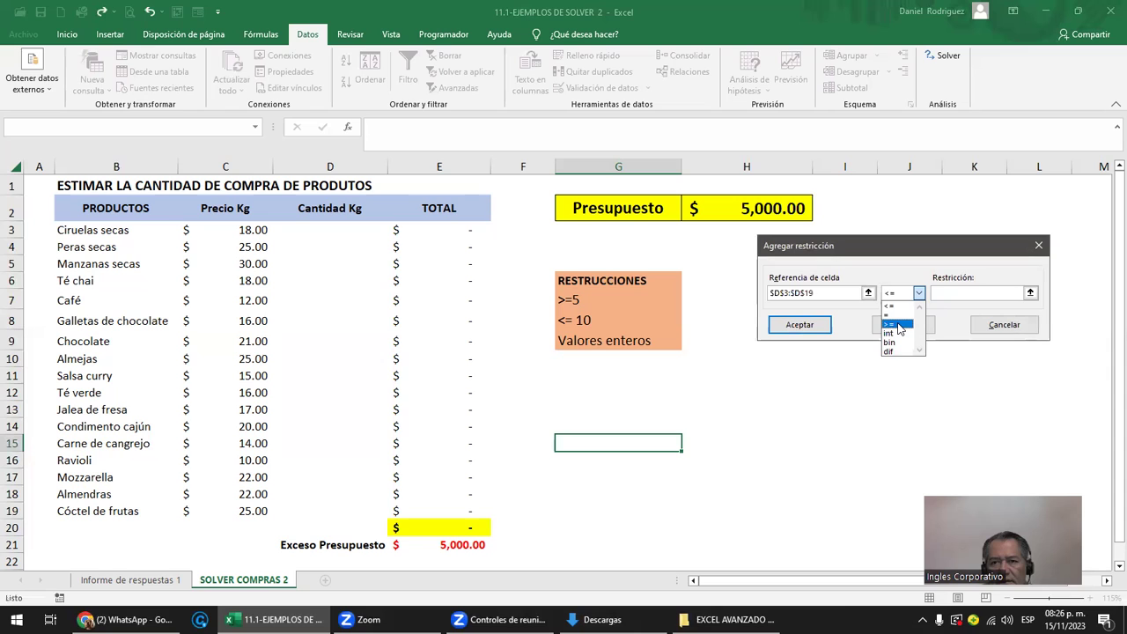
click(892, 325)
click(941, 294)
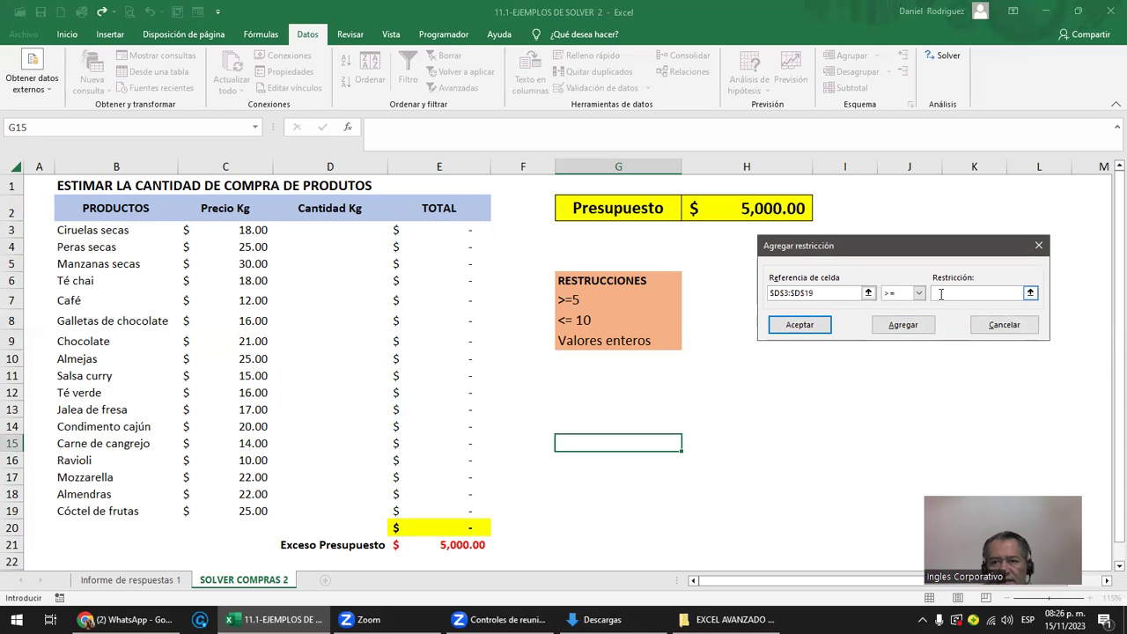
text($)
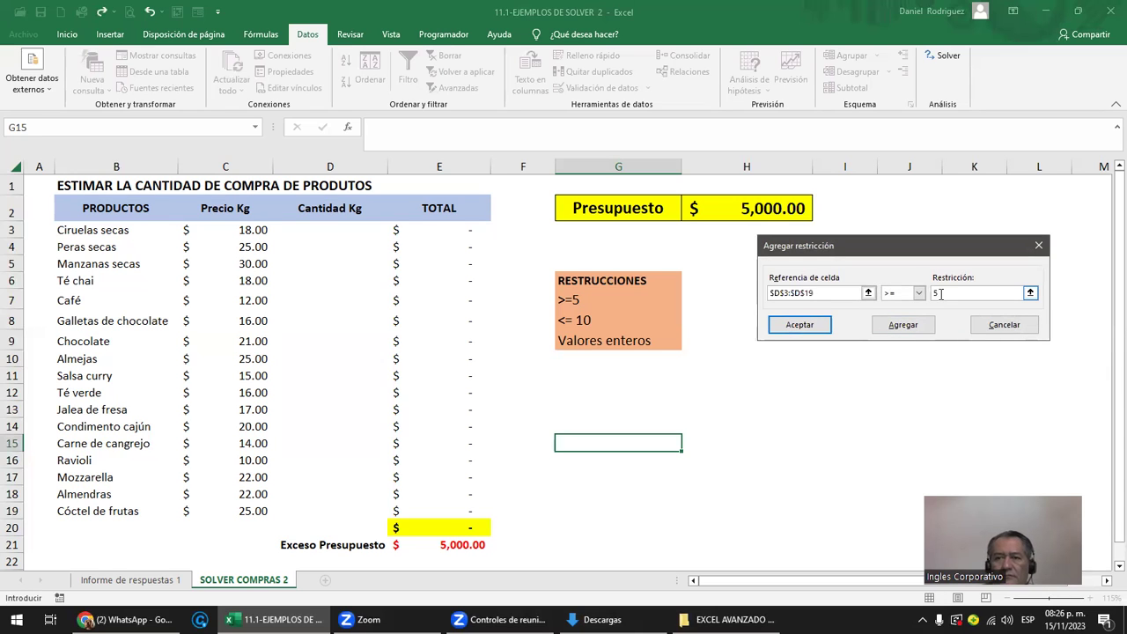
click(902, 327)
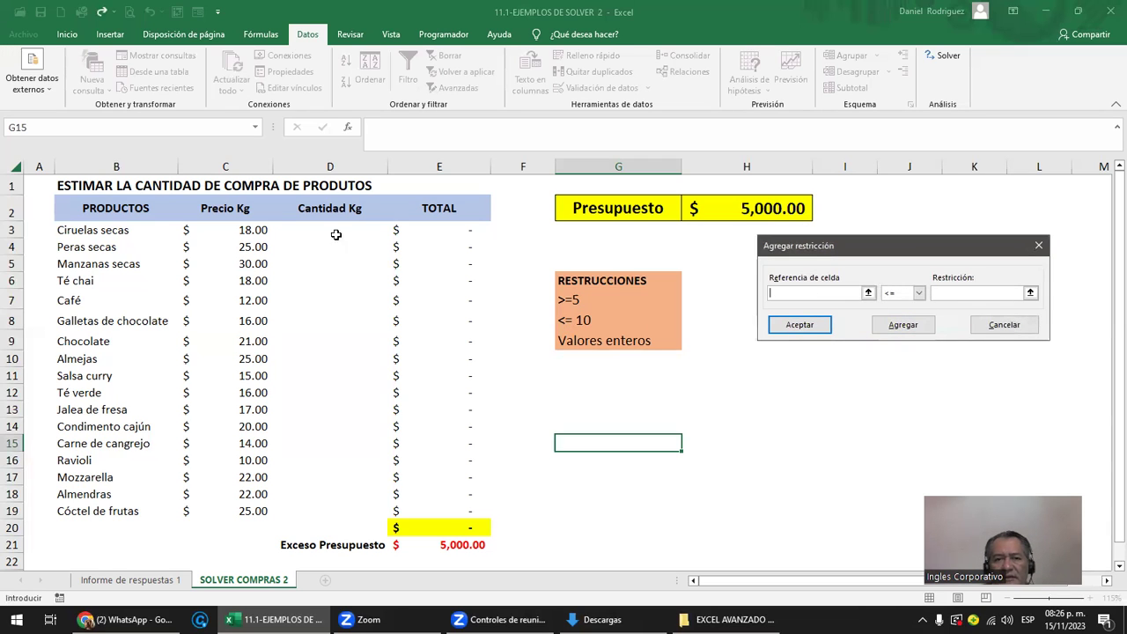
Add the final constraint $D$3:$D$19 <= 10 and confirm it
drag(324, 233, 351, 508)
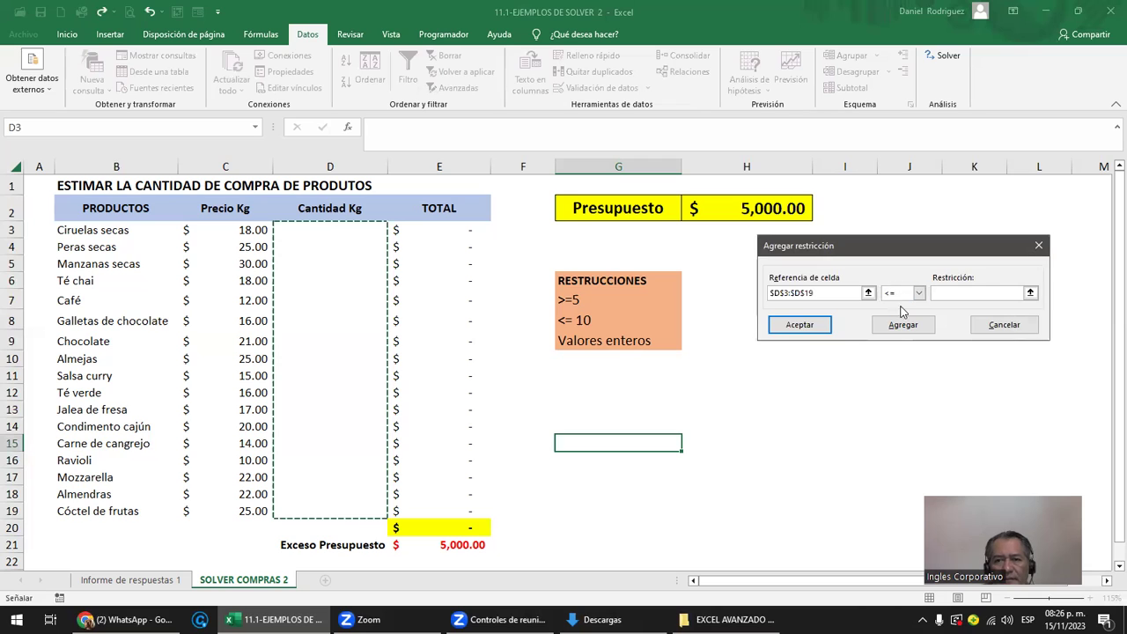
click(949, 292)
text(10)
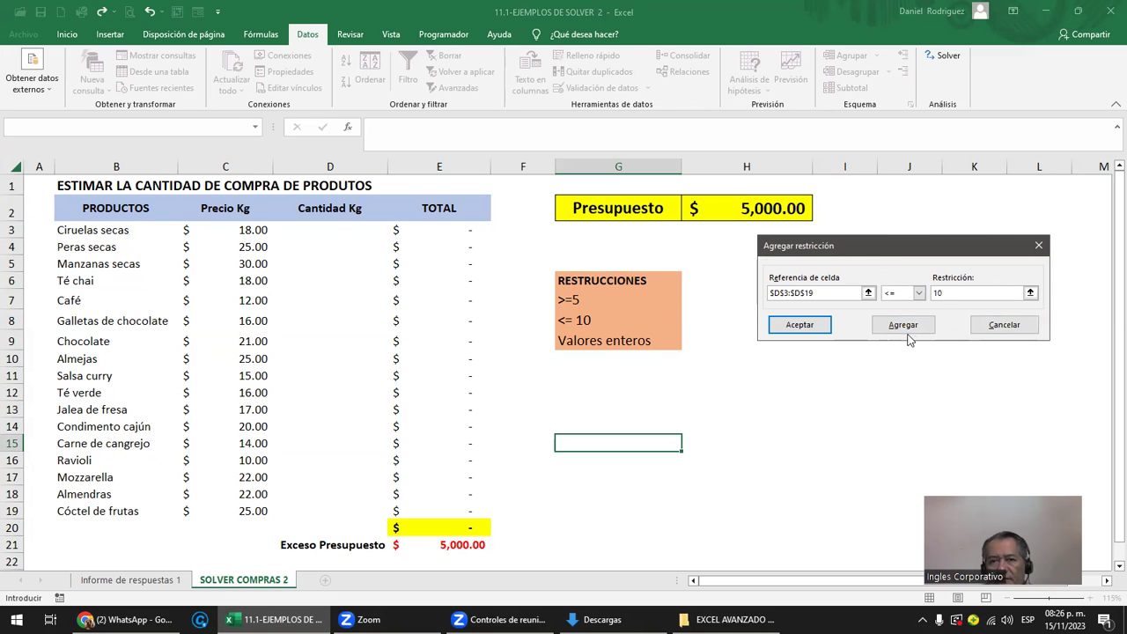
click(798, 325)
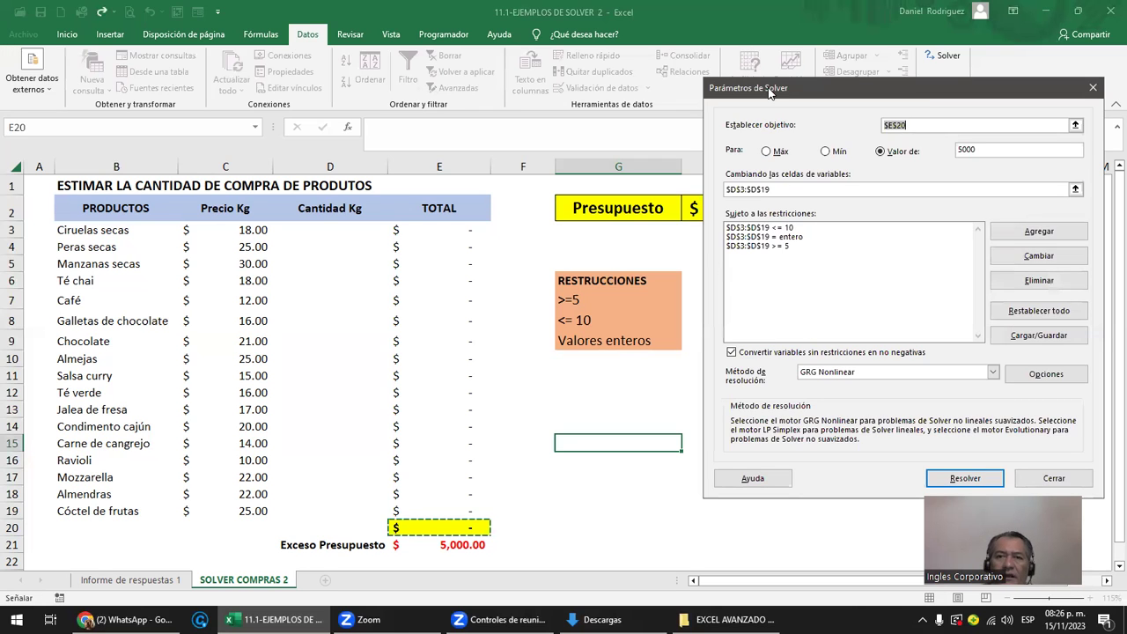
Run Solver, which finds no feasible solution and sets every quantity to 10 ($3,260.00 total)
drag(859, 100, 850, 101)
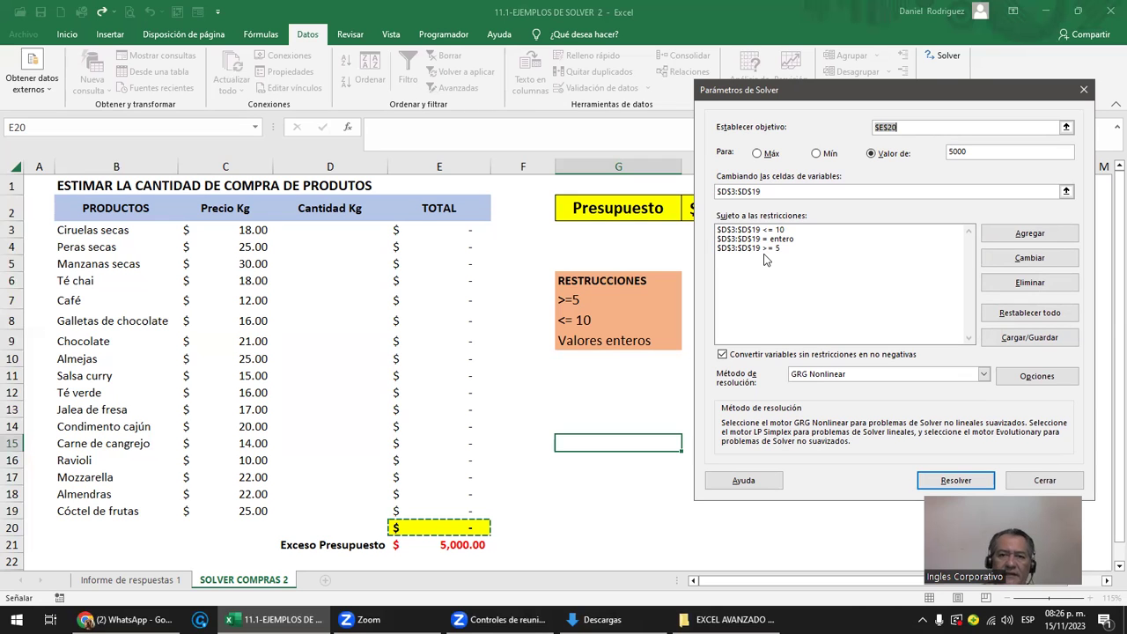
click(971, 486)
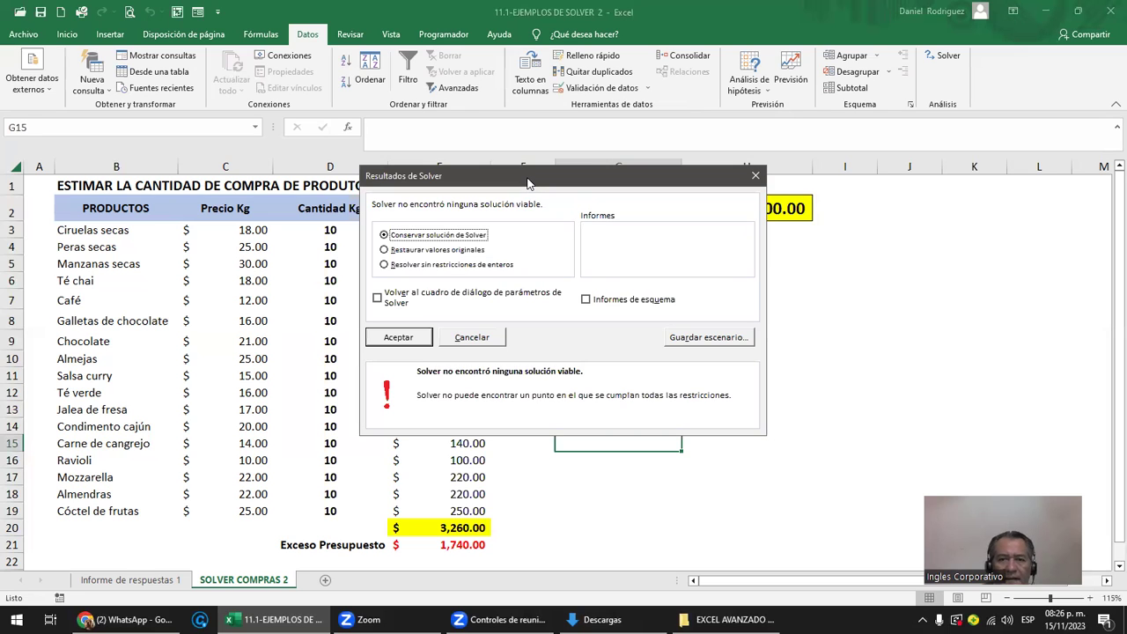
Discard the infeasible Solver result, resetting all quantities to 0, and select budget cell H2
drag(528, 183, 760, 194)
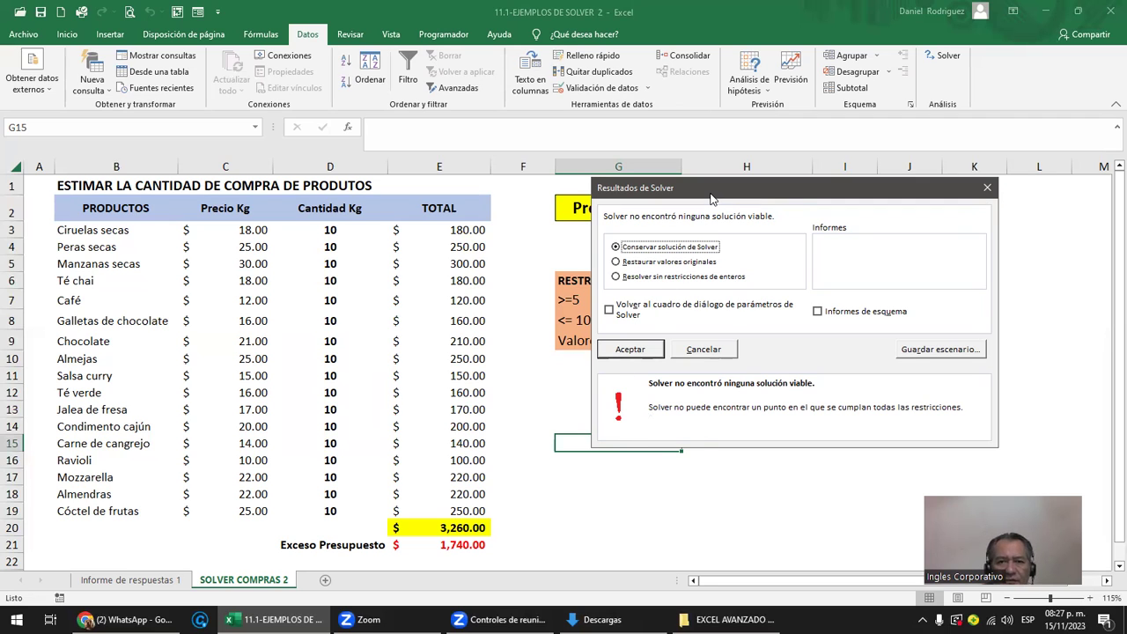
drag(711, 198, 825, 275)
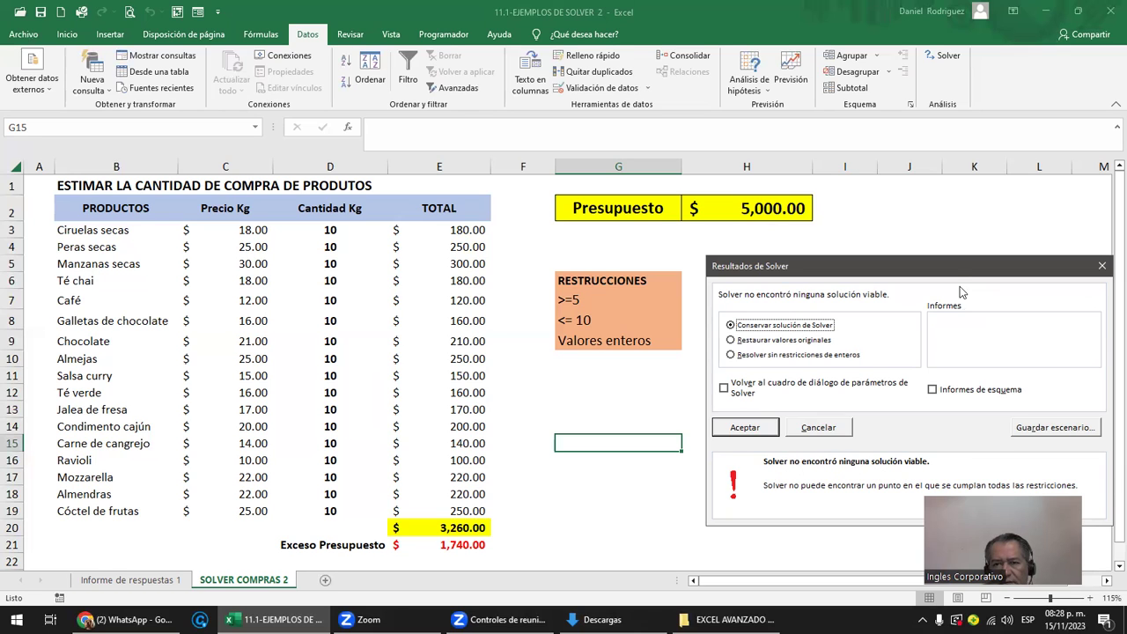
drag(955, 273, 958, 256)
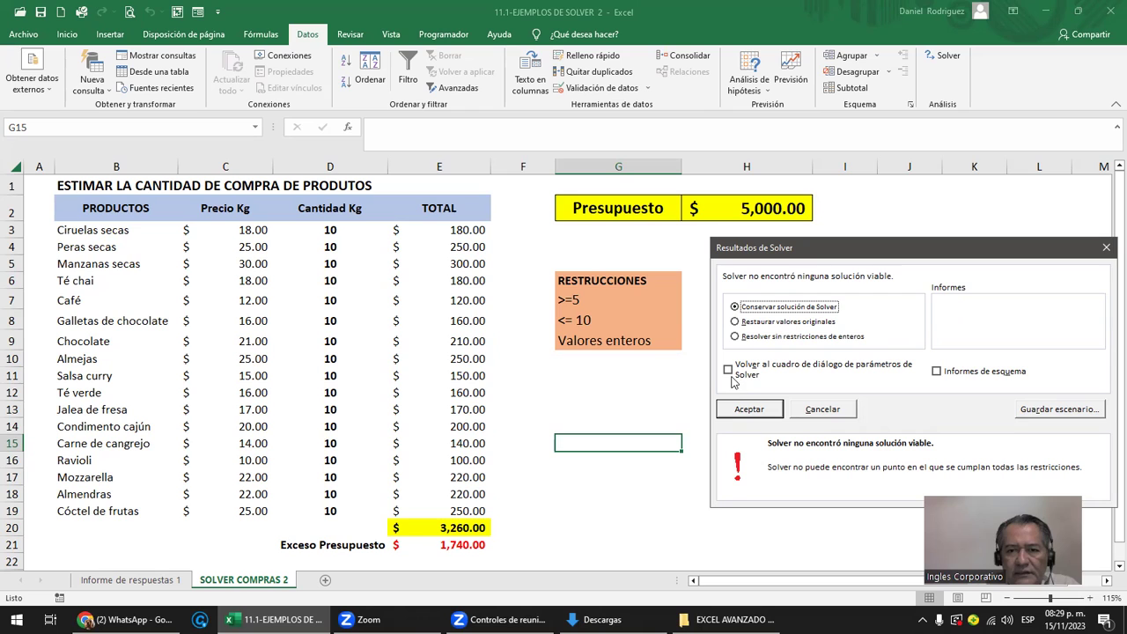
click(812, 410)
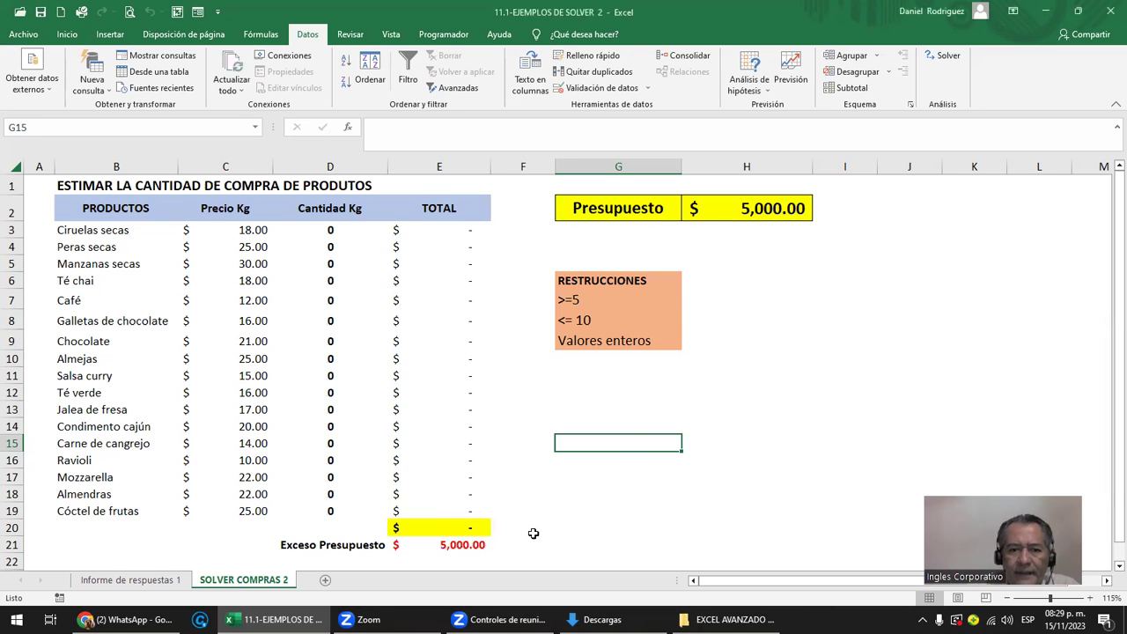
click(762, 210)
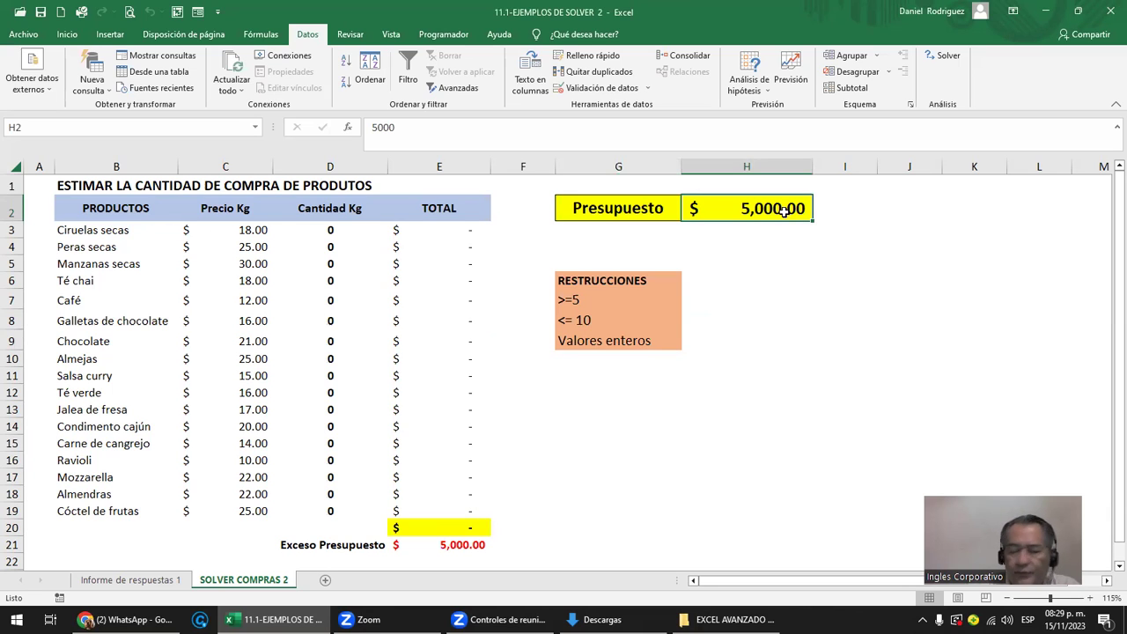
Enter 3000 as the new Presupuesto budget in H2
text(3)
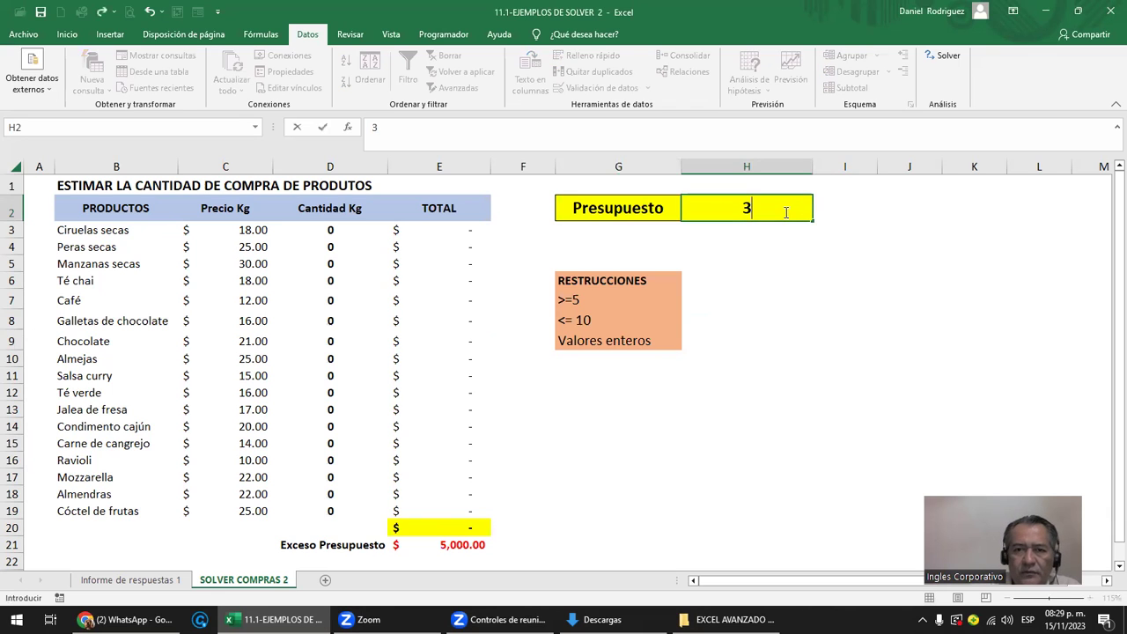
text(,000)
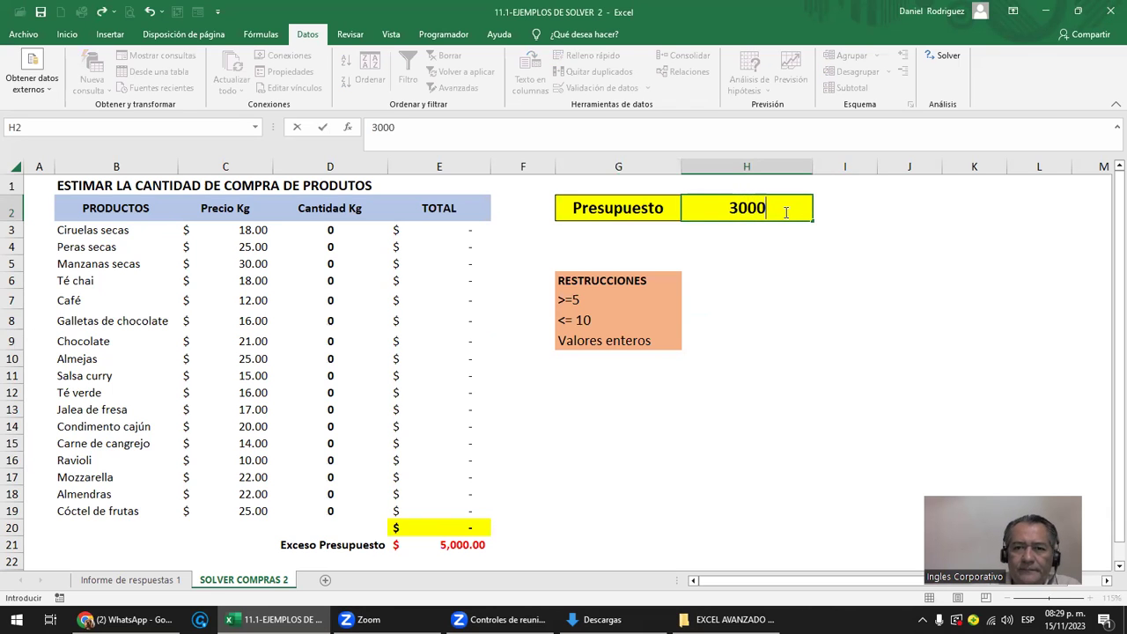
key(Return)
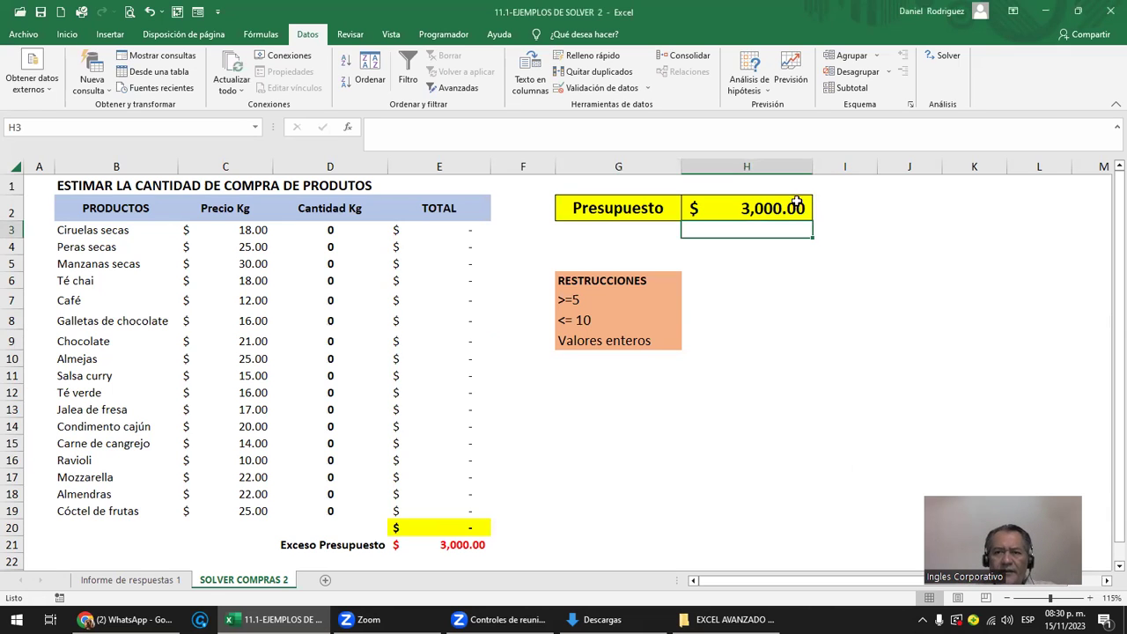
Reopen Solver and change the $E$20 target value from 5000 to 3000
click(942, 58)
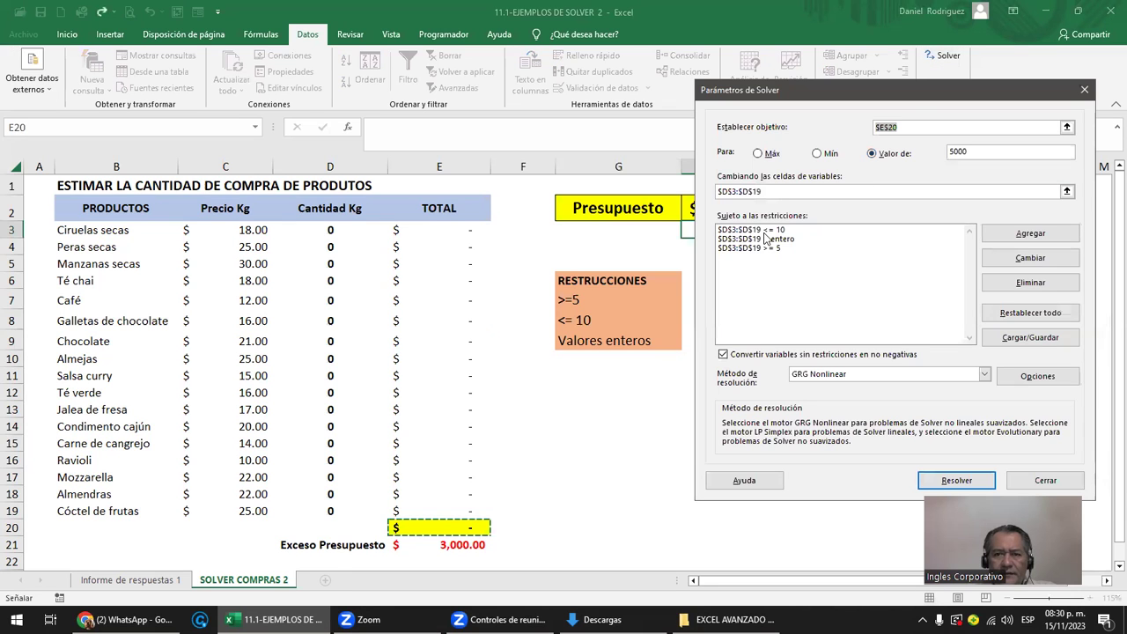
double_click(958, 153)
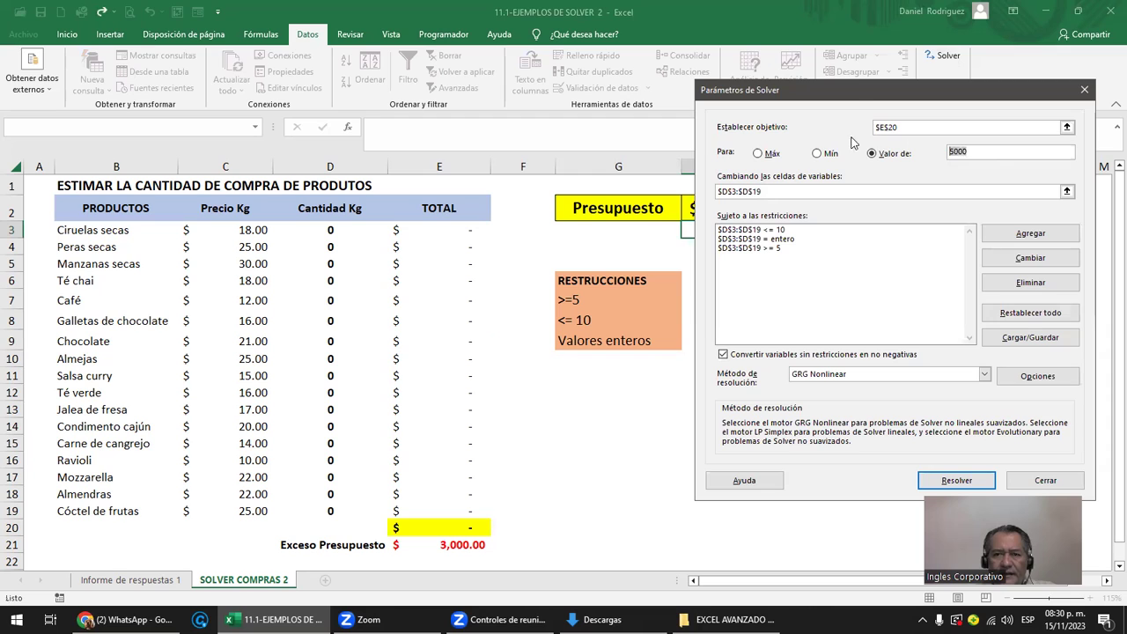
text(3000)
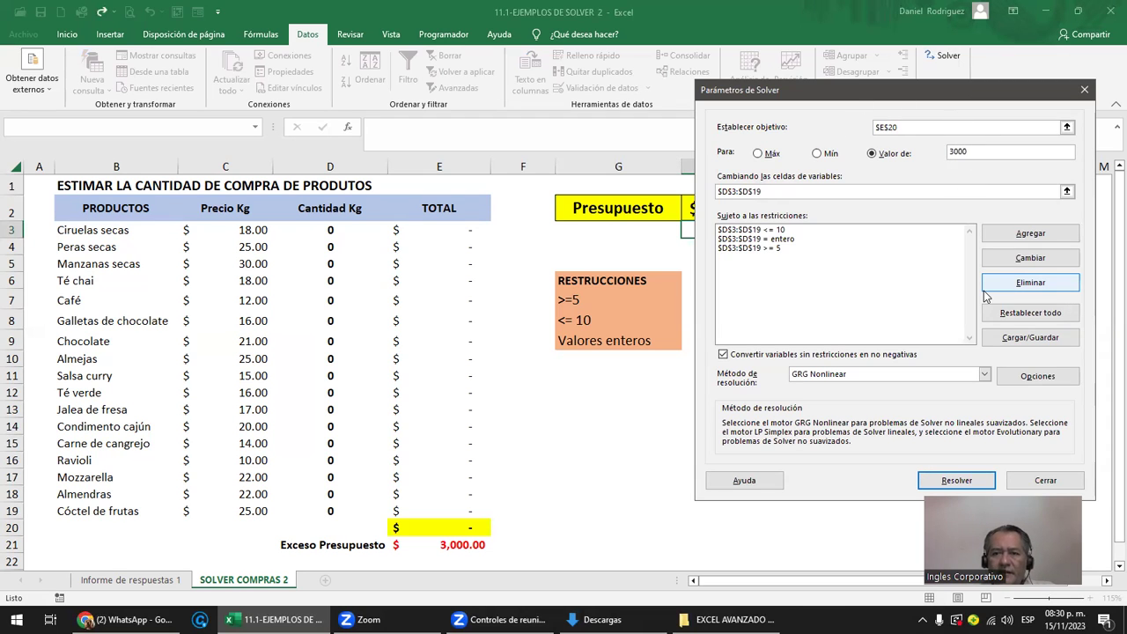
Rerun Solver to get integer quantities of 6–10 kg totalling exactly $3,000.00
click(960, 483)
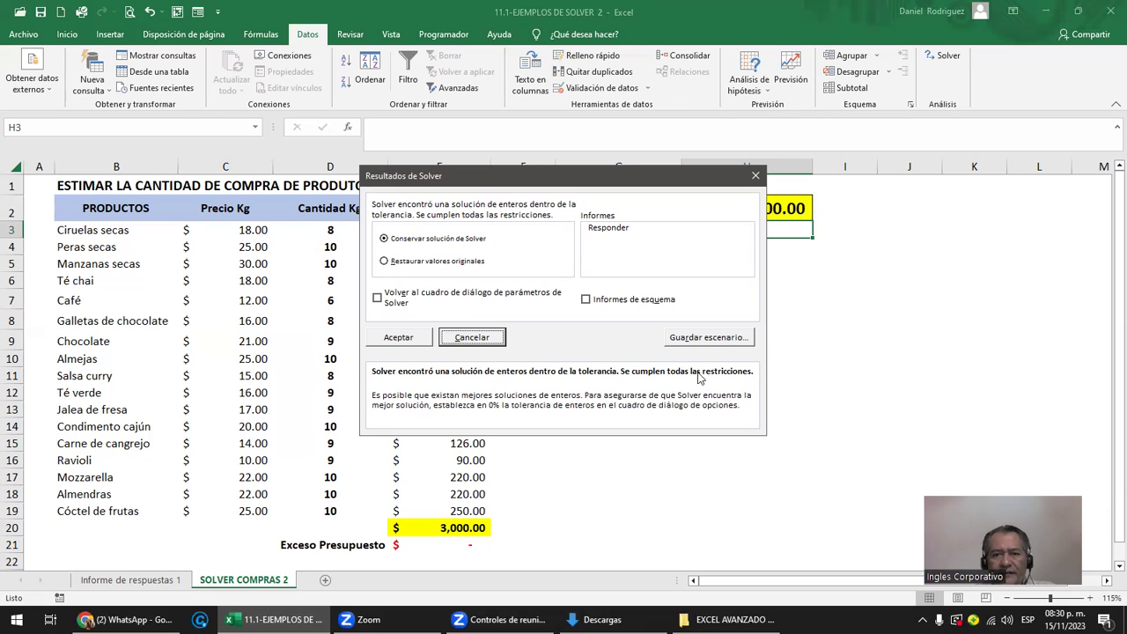
drag(614, 181, 831, 318)
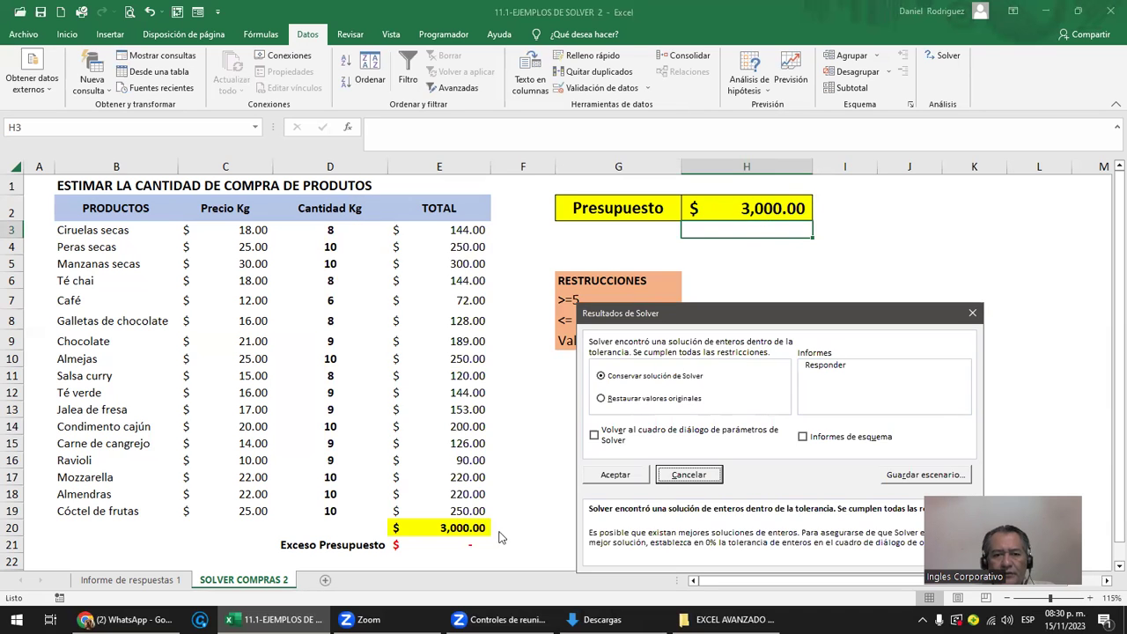
drag(741, 317, 775, 375)
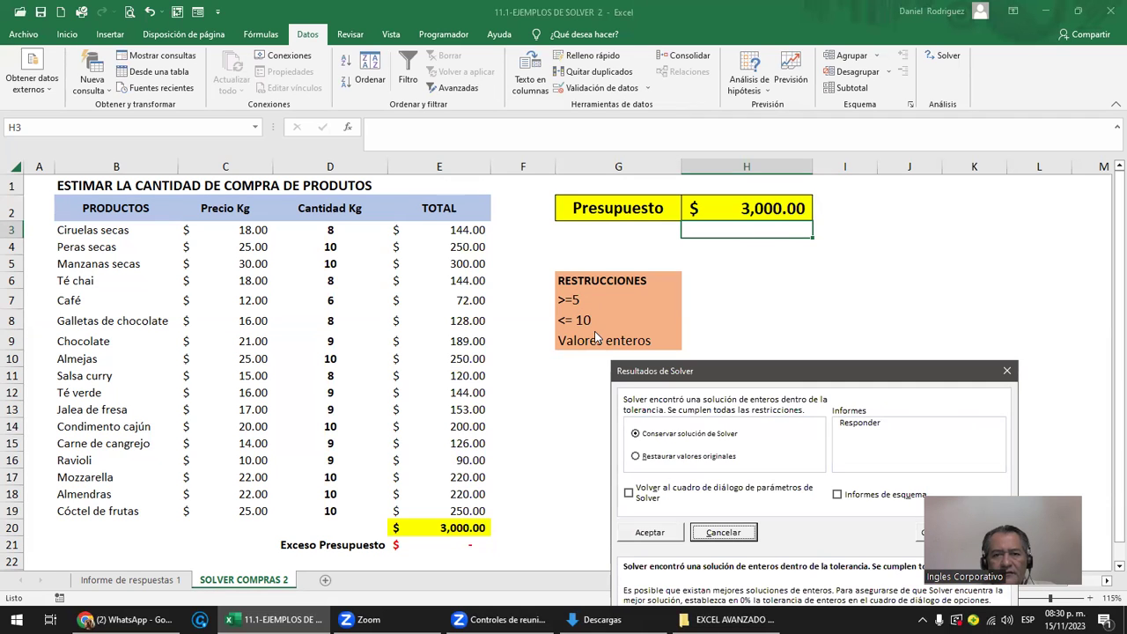
drag(770, 375, 781, 280)
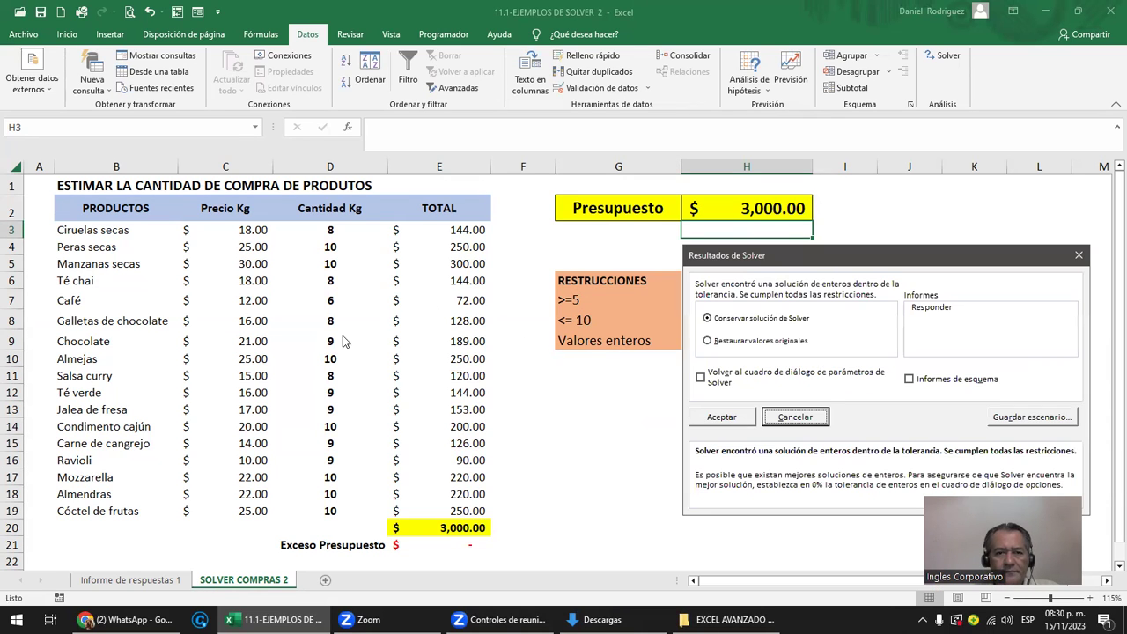
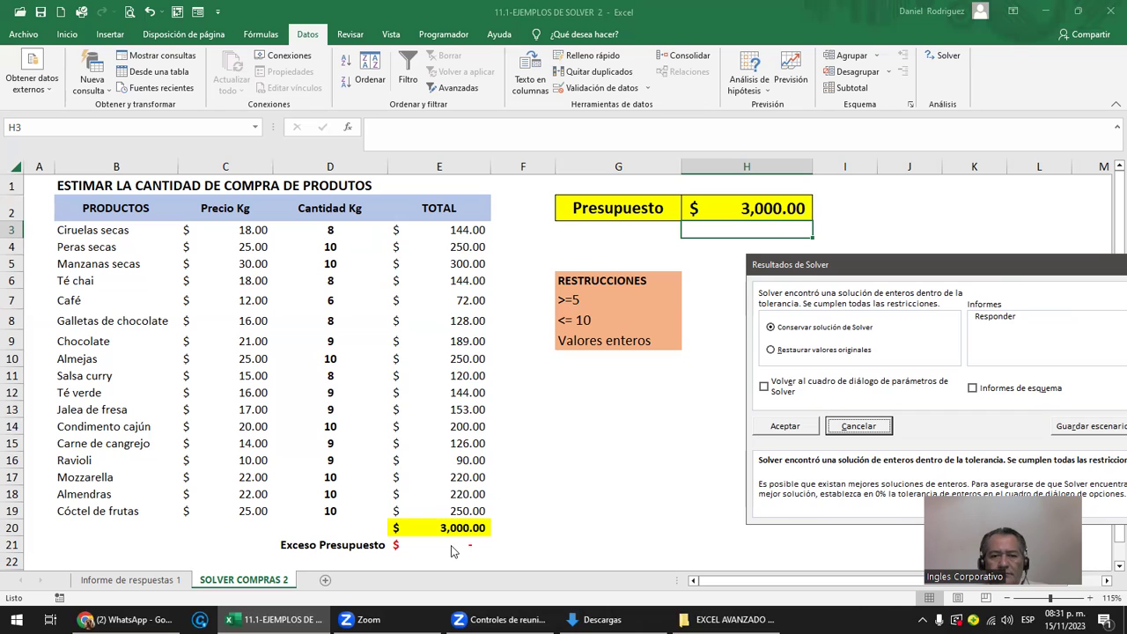
Keep Solver's integer solution and generate an Answer report
key(Tab)
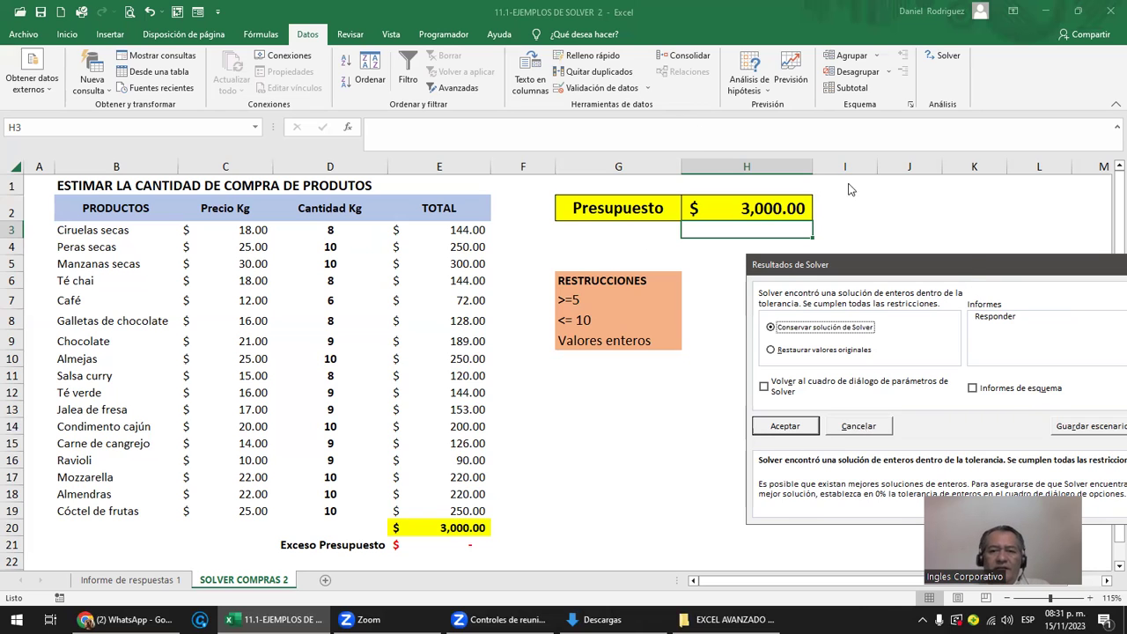
click(990, 322)
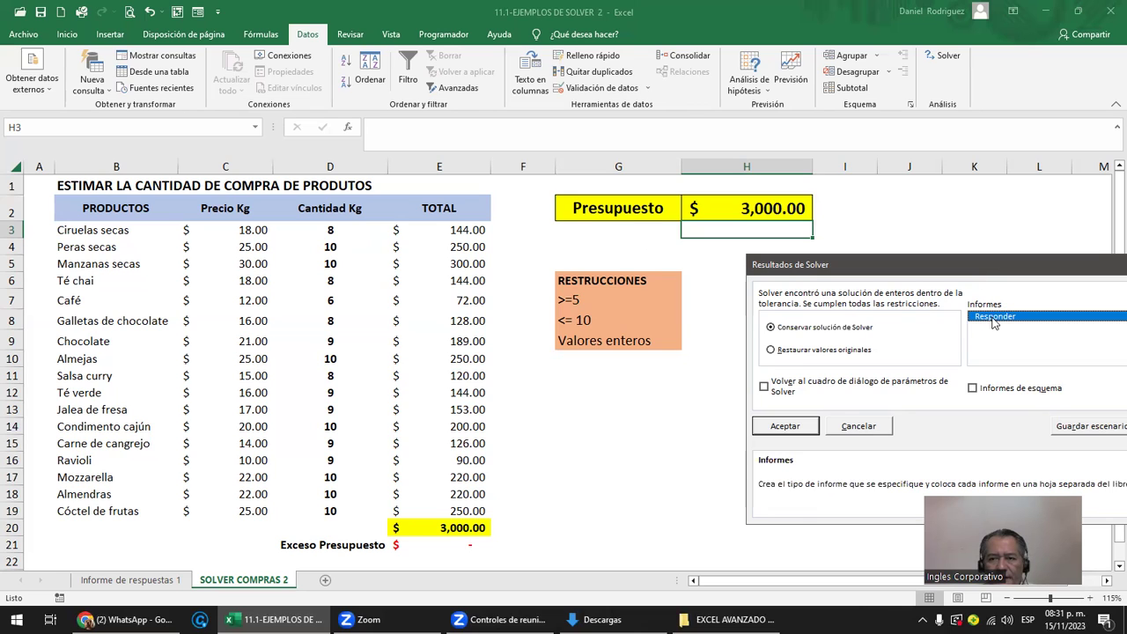
click(788, 427)
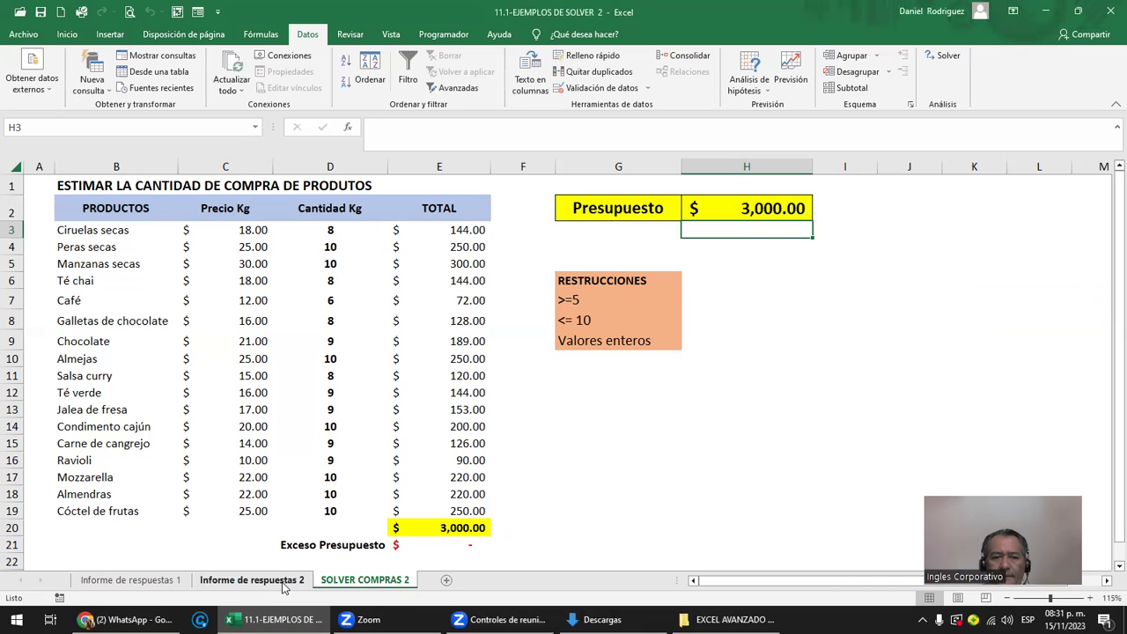
Review the first and second answer report sheets
click(176, 581)
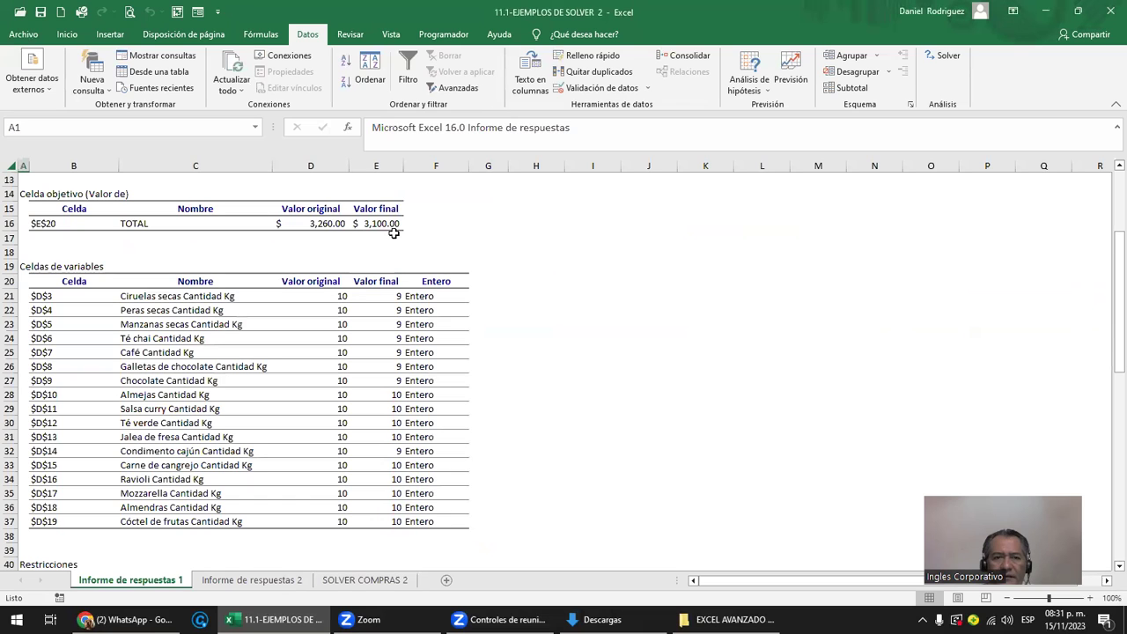
scroll(355, 322, up, 3)
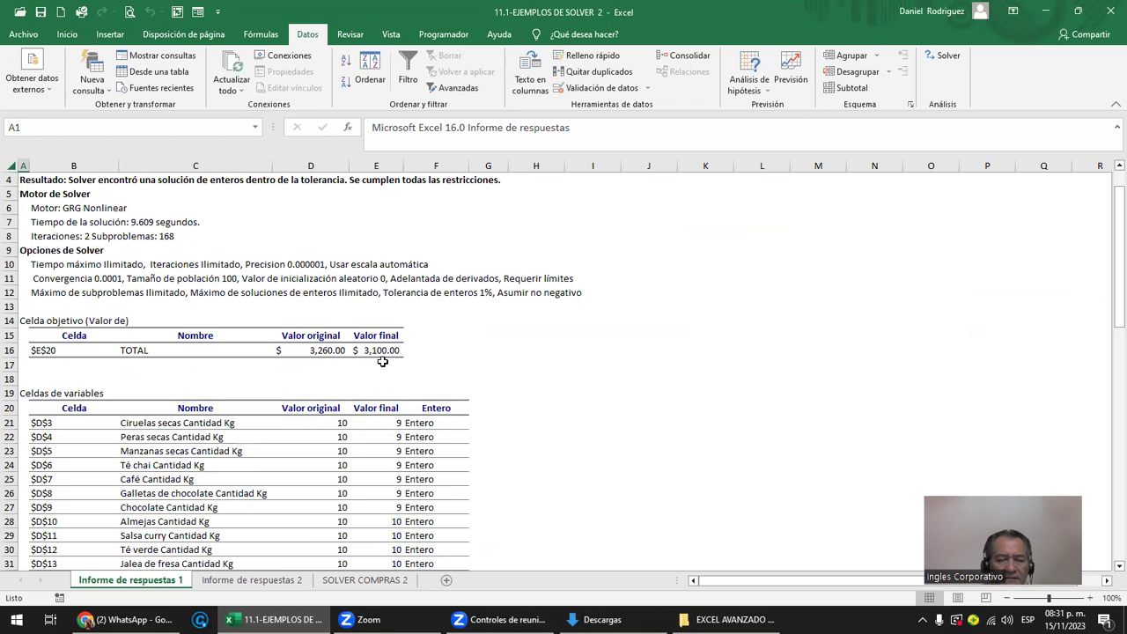
click(262, 580)
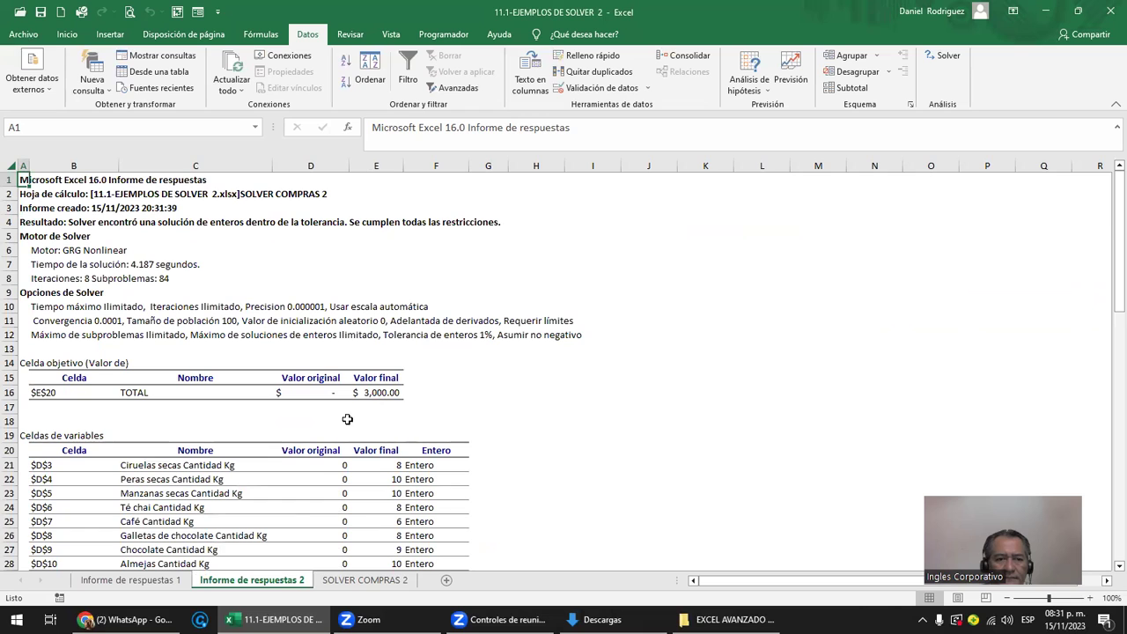
On SOLVER COMPRAS 2, highlight the budget area, the G7 >=5 restriction, quantities D3:D19 and product table B3:E19
click(345, 583)
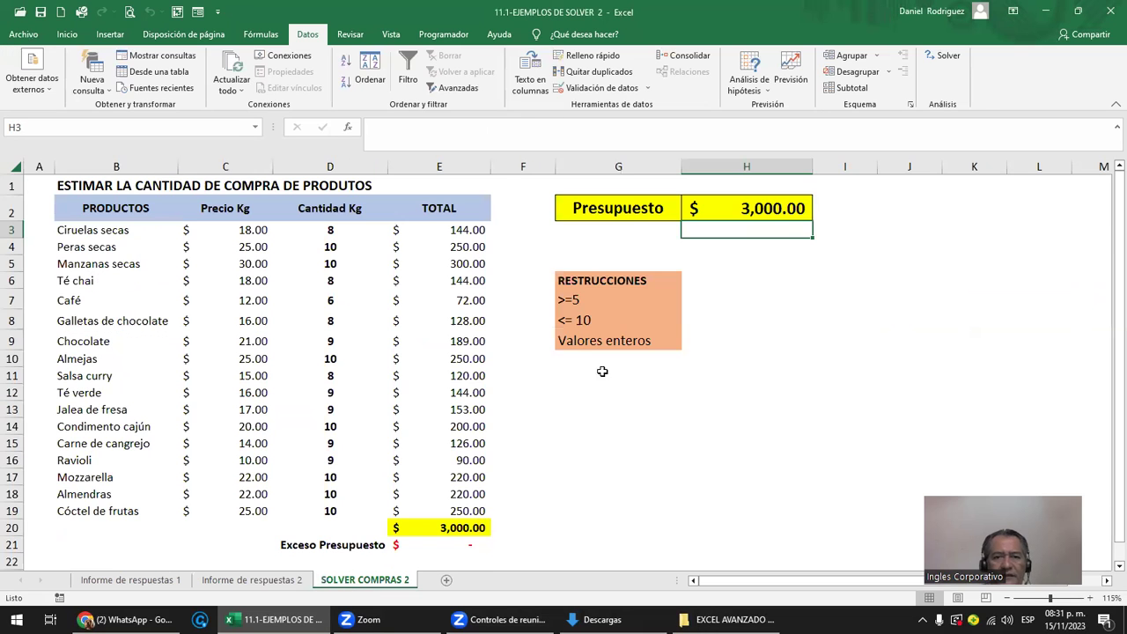
drag(845, 217, 212, 520)
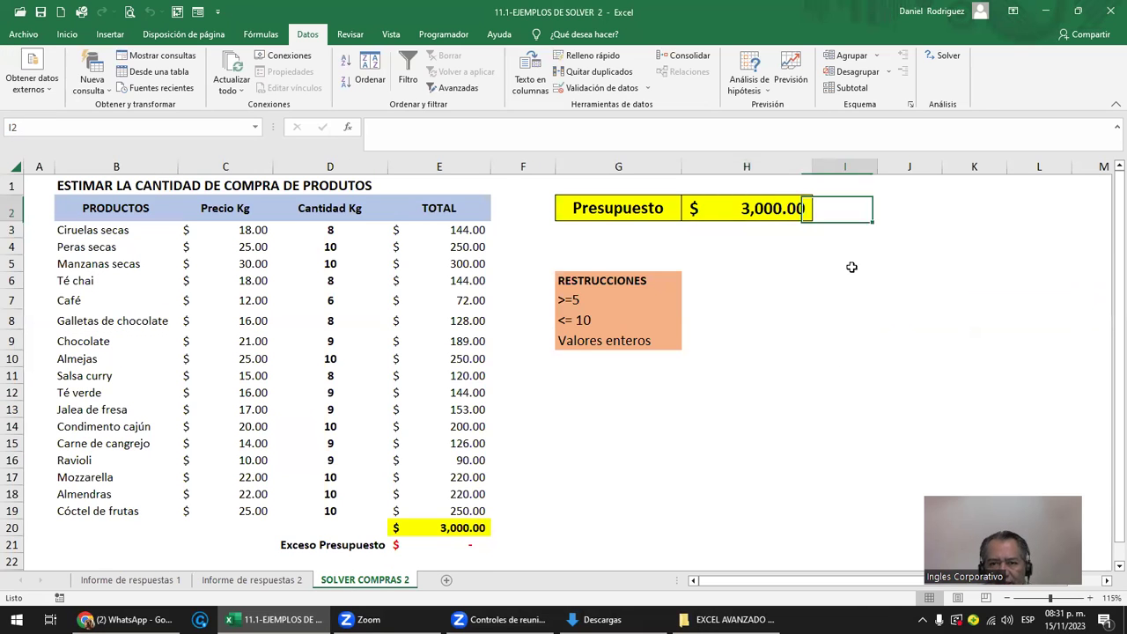
click(596, 508)
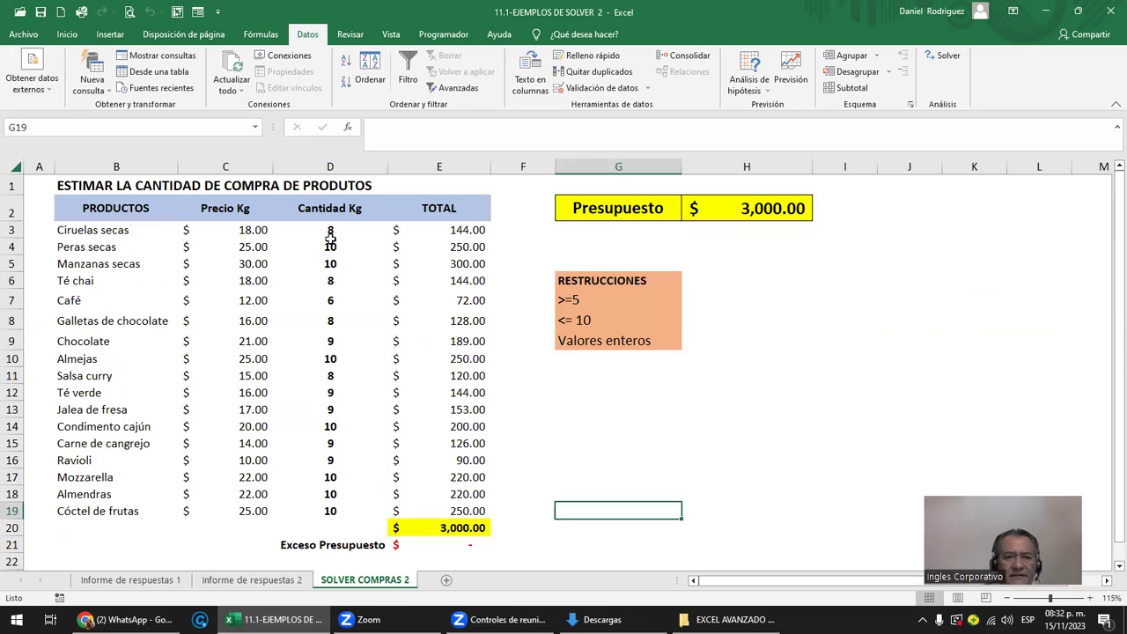
click(575, 300)
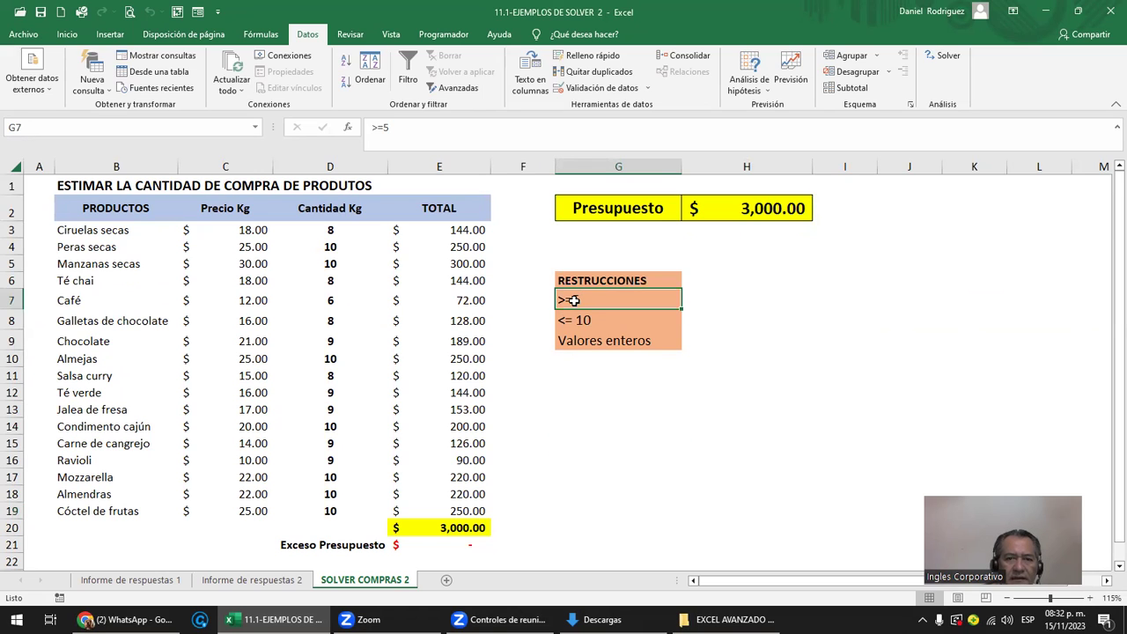
drag(328, 231, 318, 512)
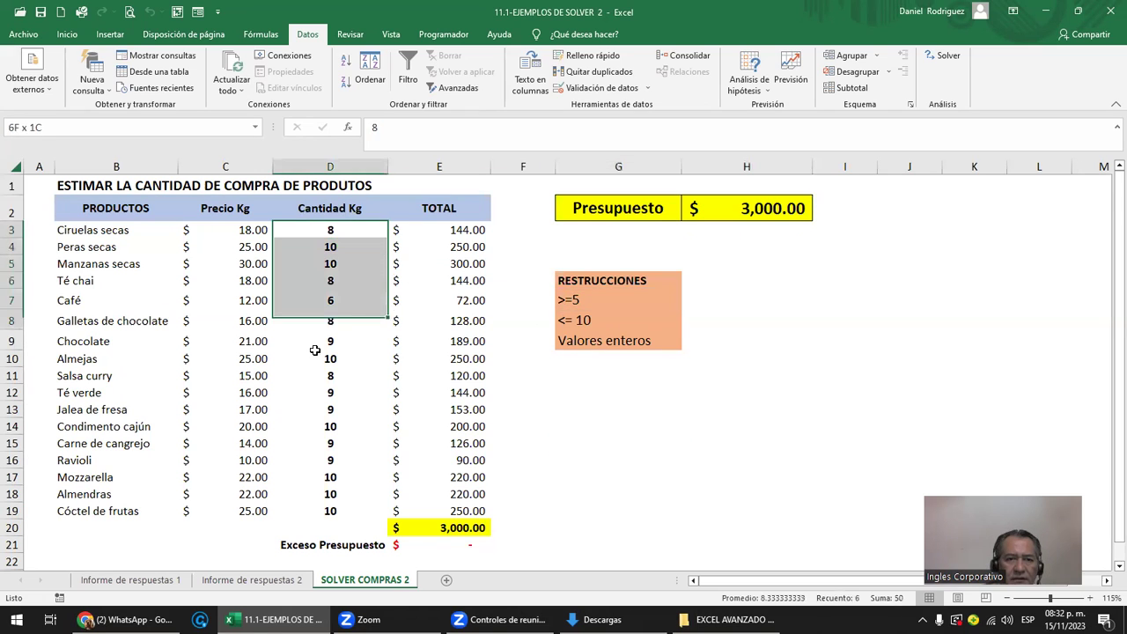
click(89, 235)
drag(89, 235, 470, 496)
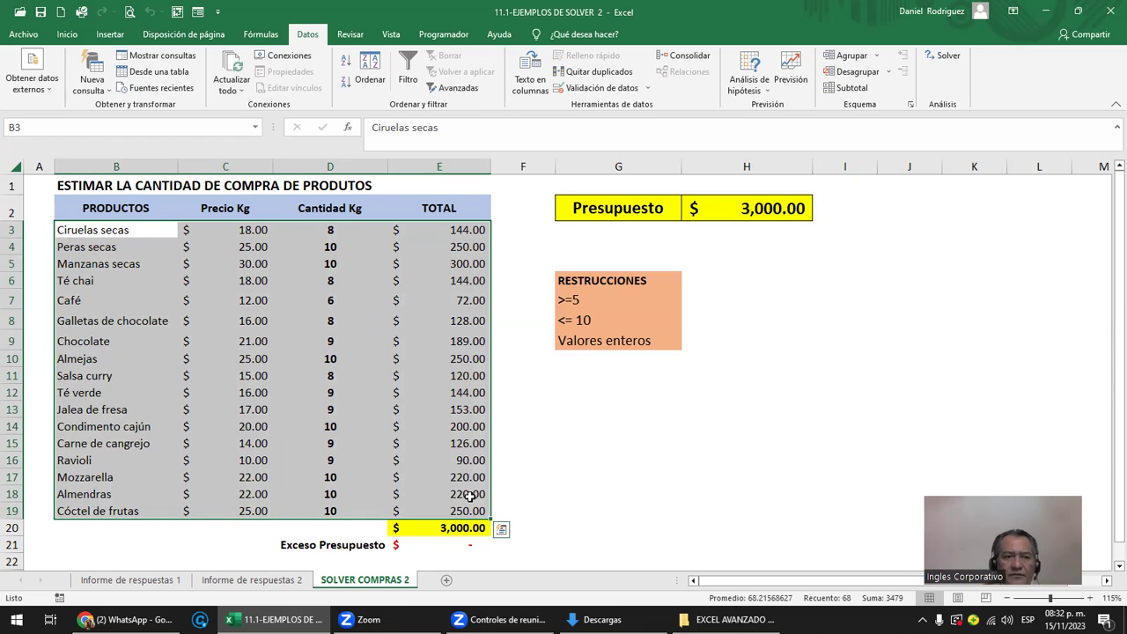
Highlight the Almejas and Mozzarella rows and restrictions G7:G9, then save the workbook and close Excel
mouse_move(125, 359)
mouse_down()
mouse_move(326, 369)
mouse_move(442, 355)
mouse_up()
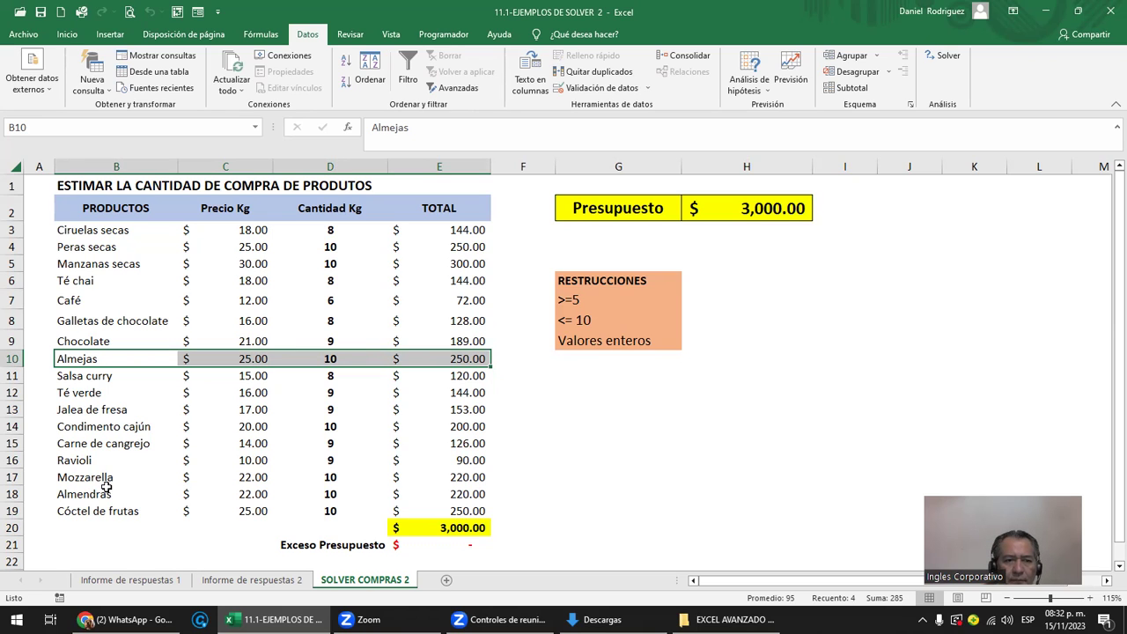
mouse_move(100, 481)
mouse_down()
mouse_move(262, 464)
mouse_move(449, 485)
mouse_up()
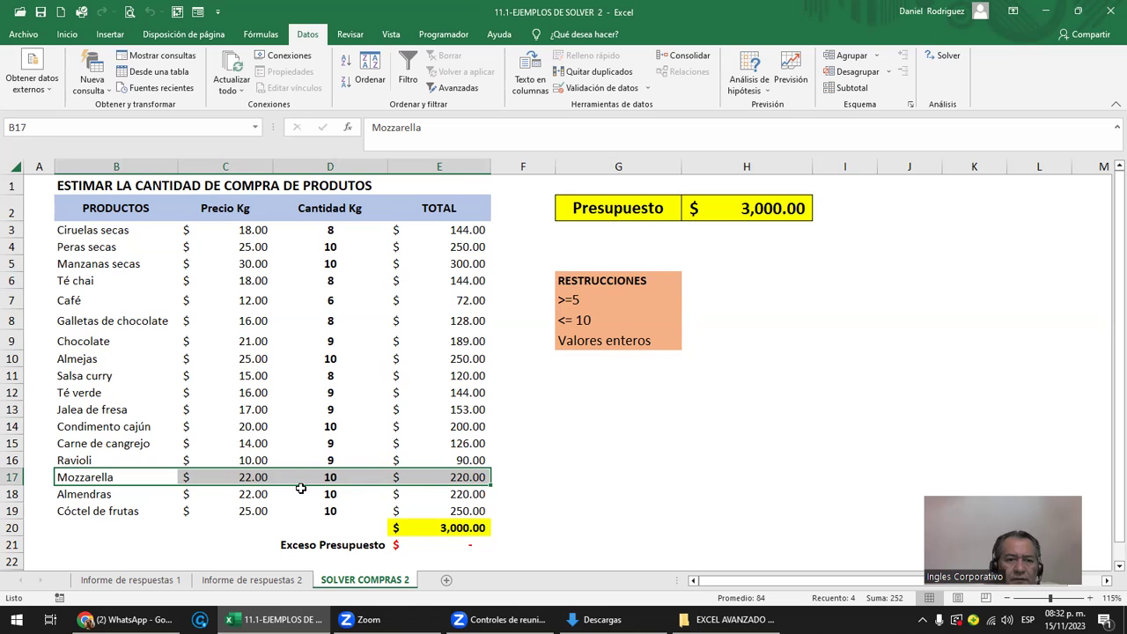
click(575, 423)
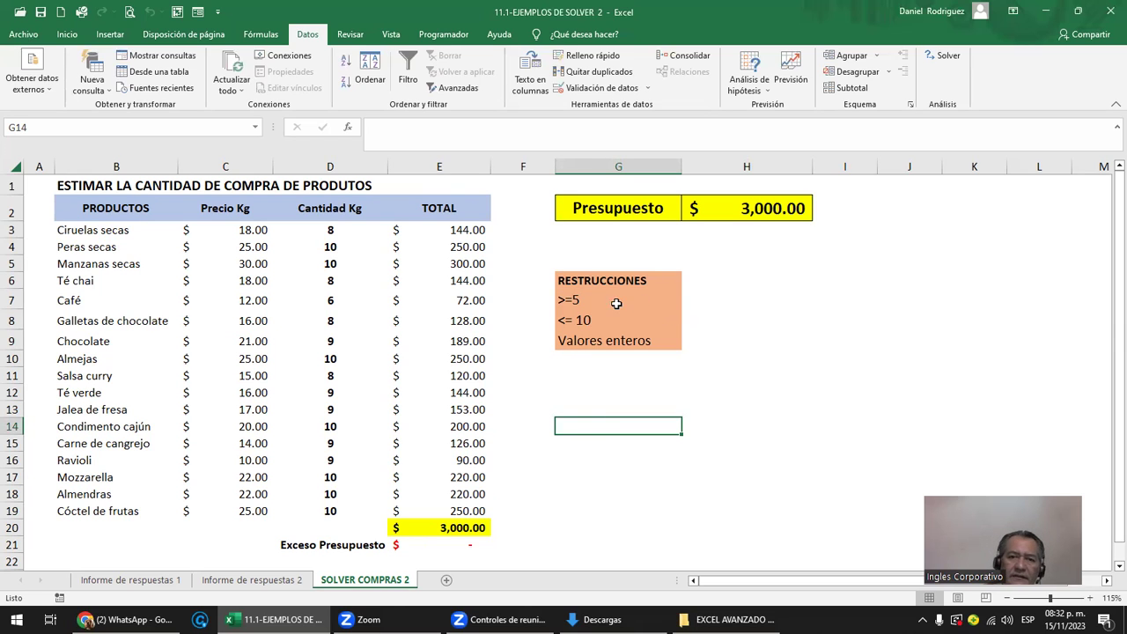
drag(585, 303, 602, 330)
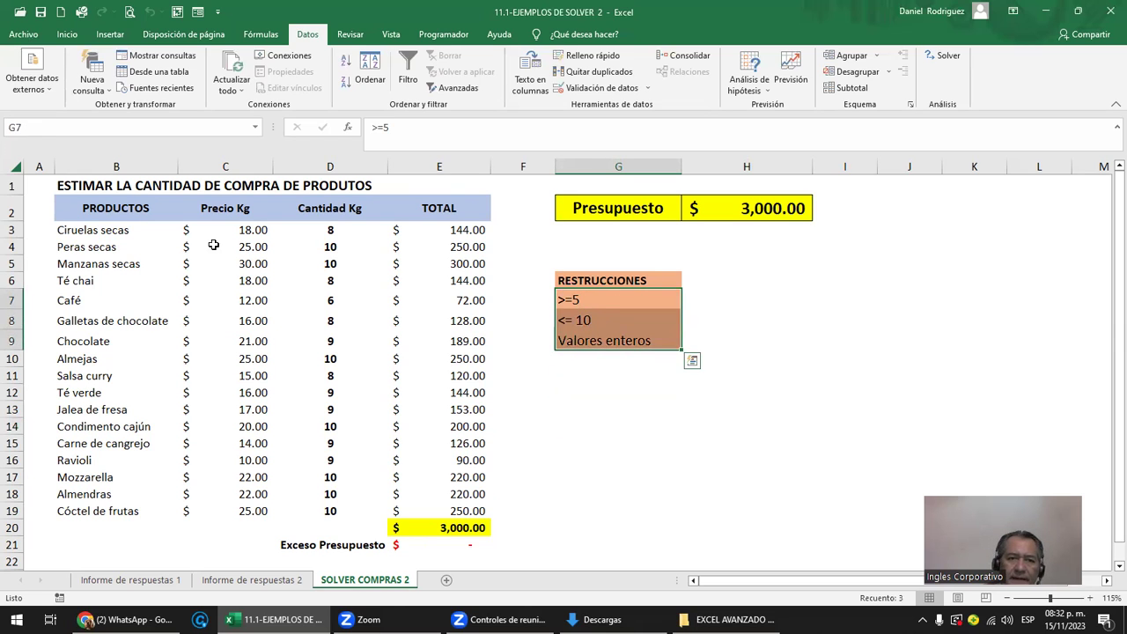
drag(326, 229, 365, 510)
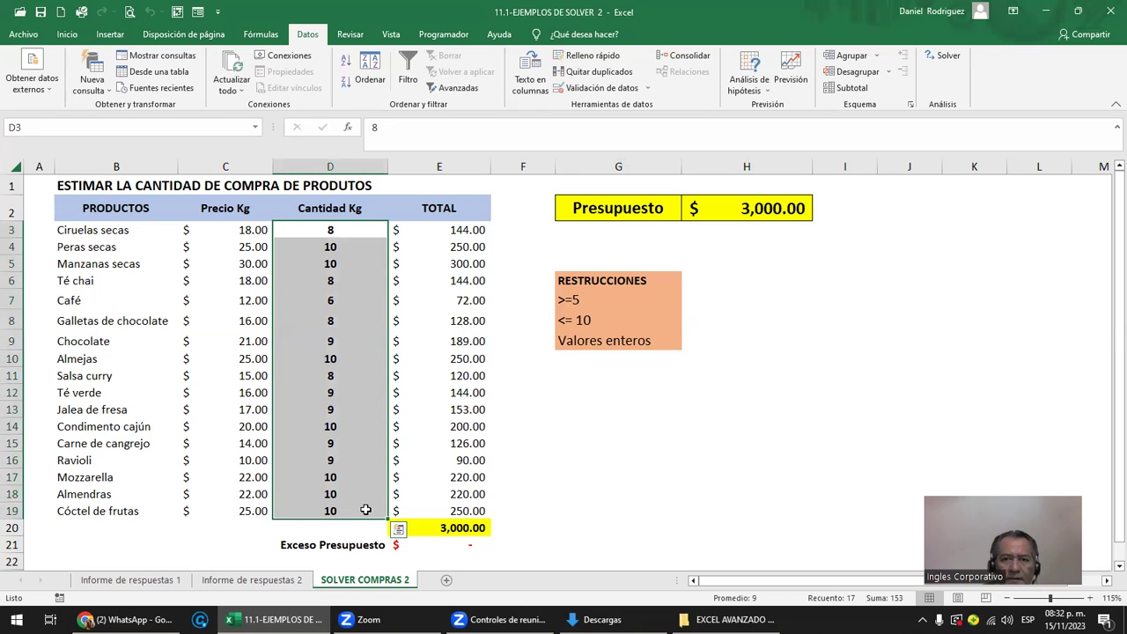
click(39, 13)
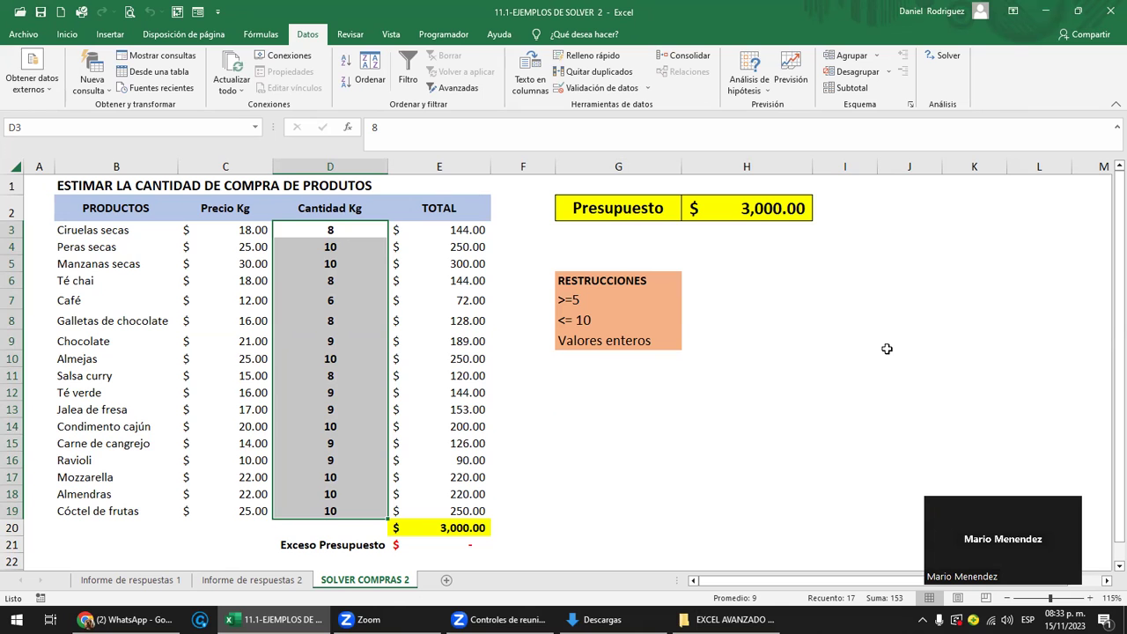
click(1107, 15)
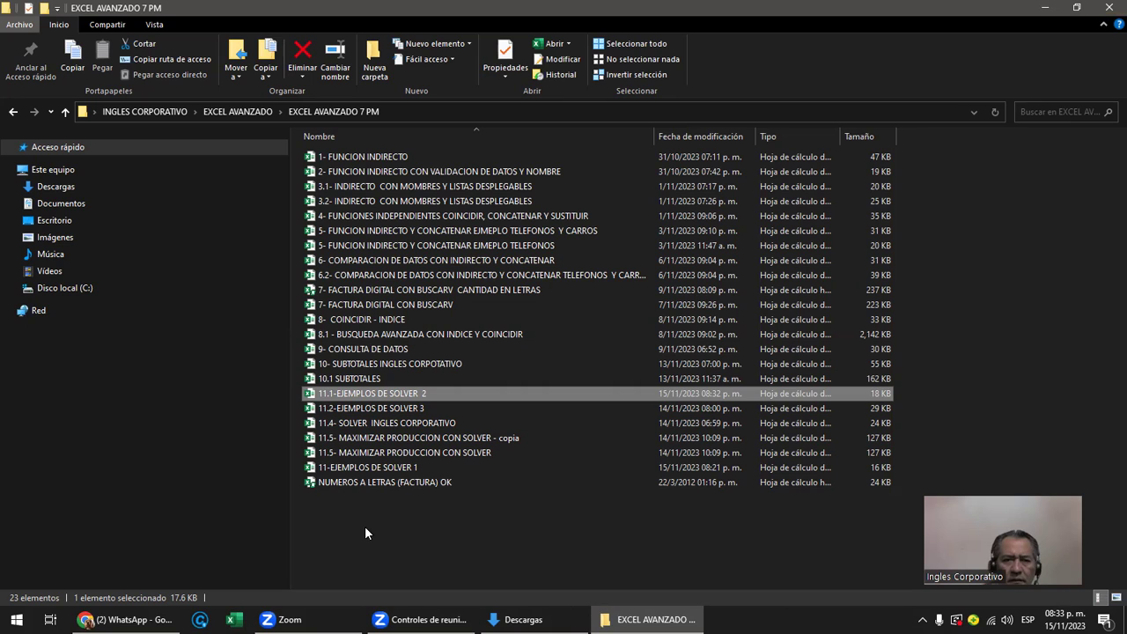
Open the 11.2-EJEMPLOS DE SOLVER 3 office-supplies workbook in Excel from File Explorer
click(397, 411)
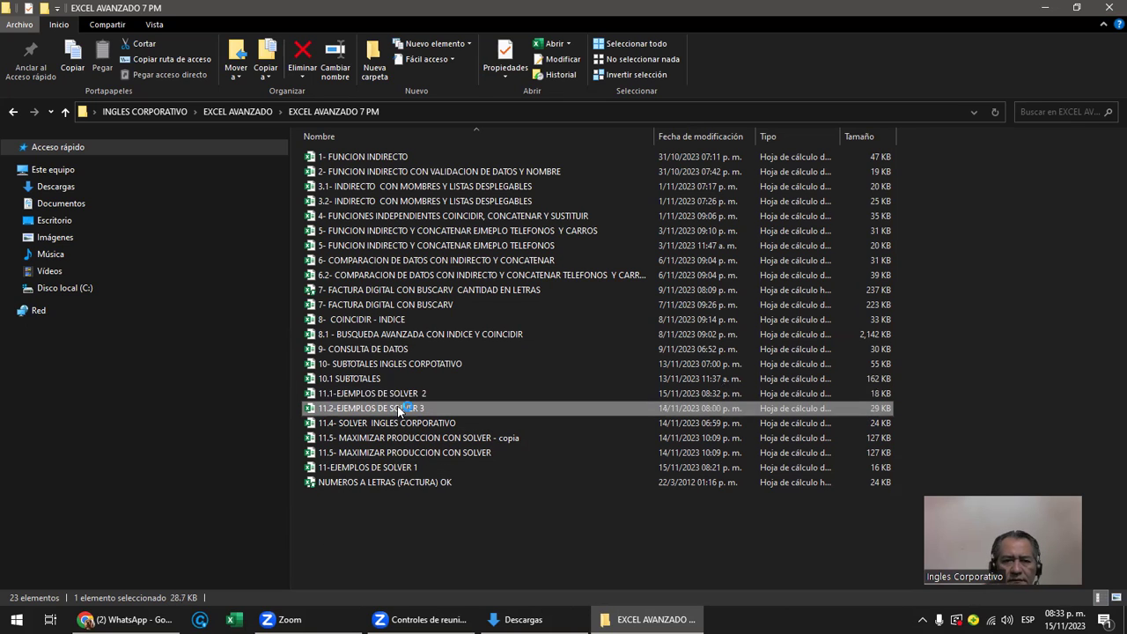
double_click(397, 411)
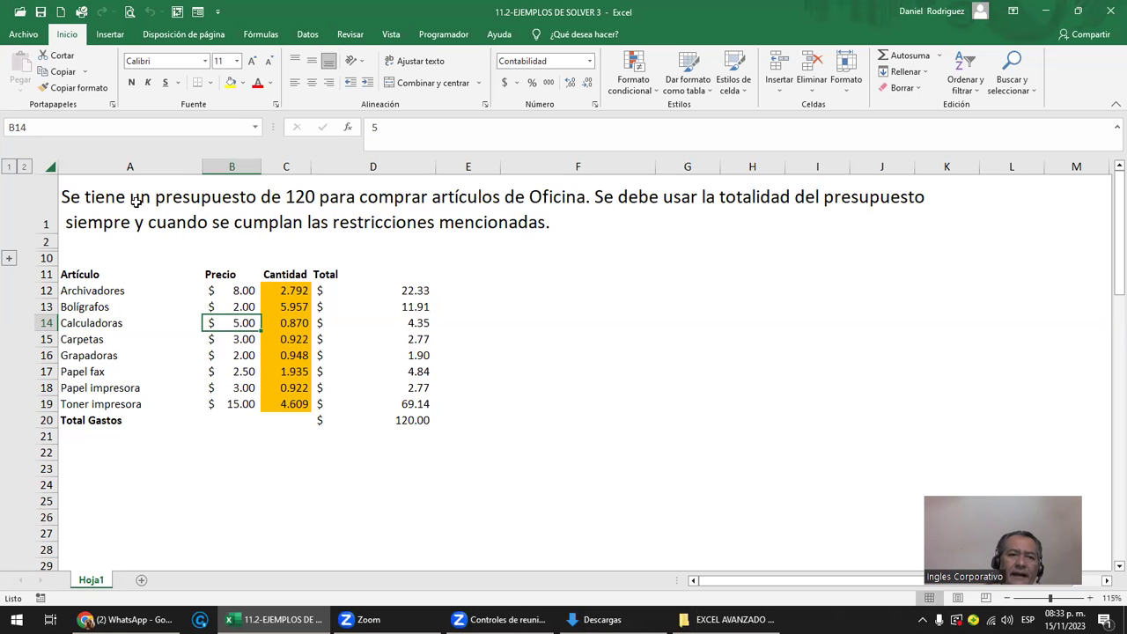
Clear the Cantidad quantities in C12:C19
drag(287, 288, 290, 402)
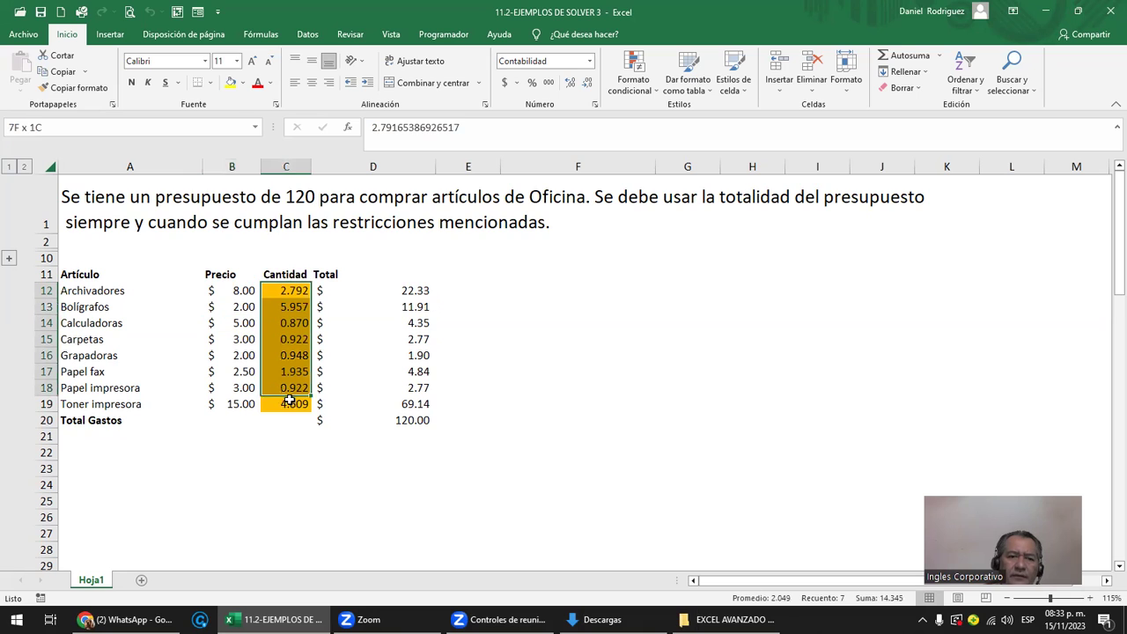
drag(294, 290, 297, 401)
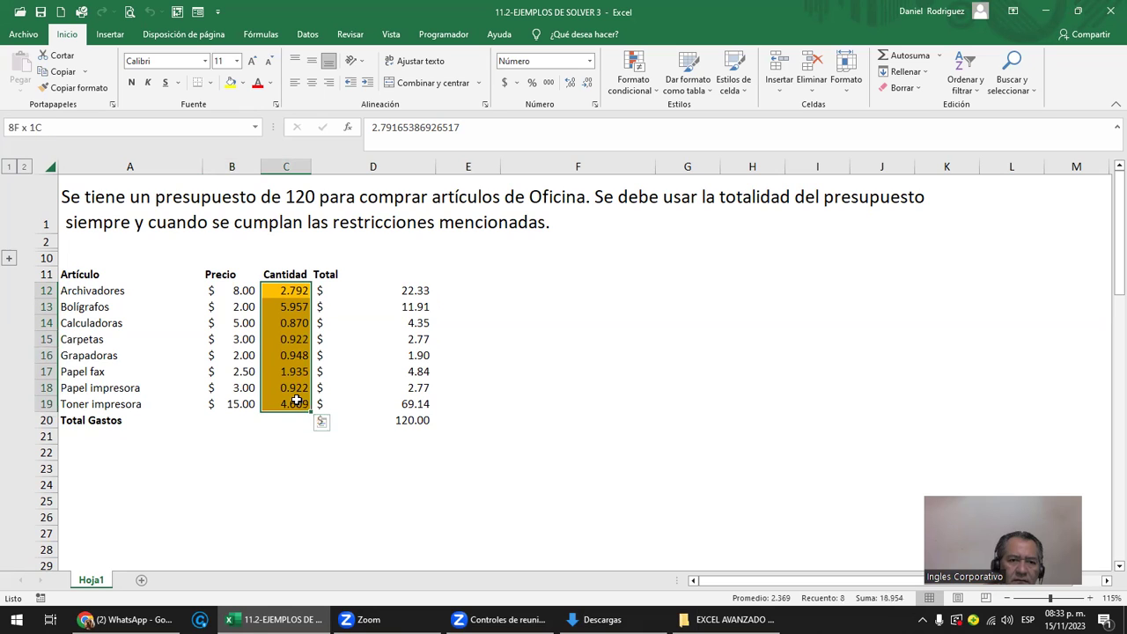
drag(296, 401, 297, 403)
key(Delete)
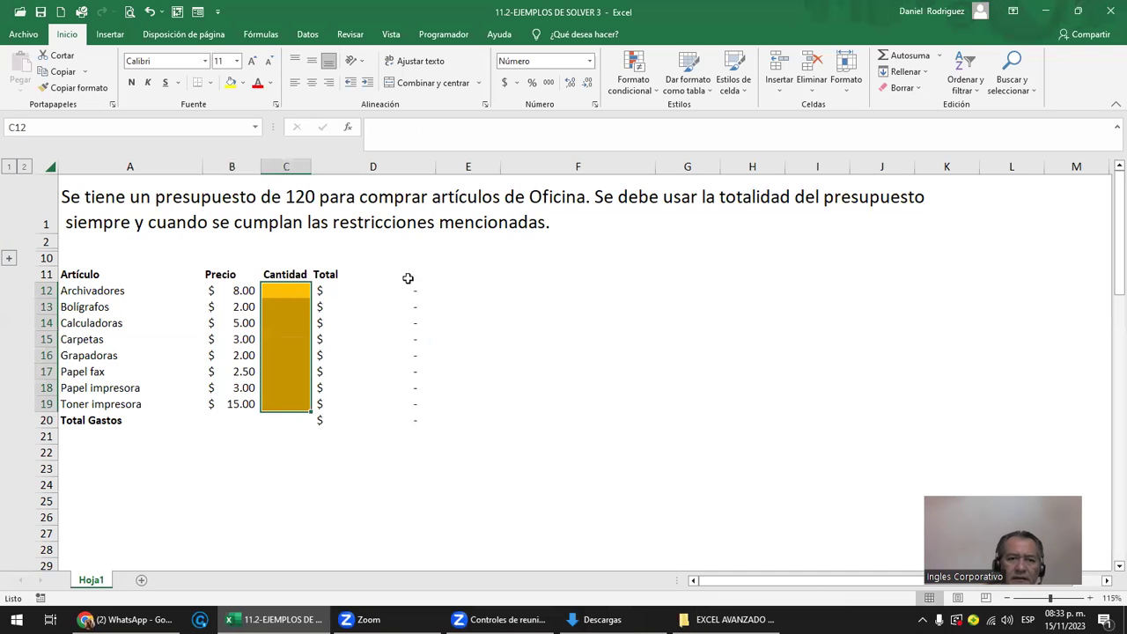
Fill the Total Gastos cell D20 yellow and expand the hidden Restricciones rows
click(409, 293)
click(352, 423)
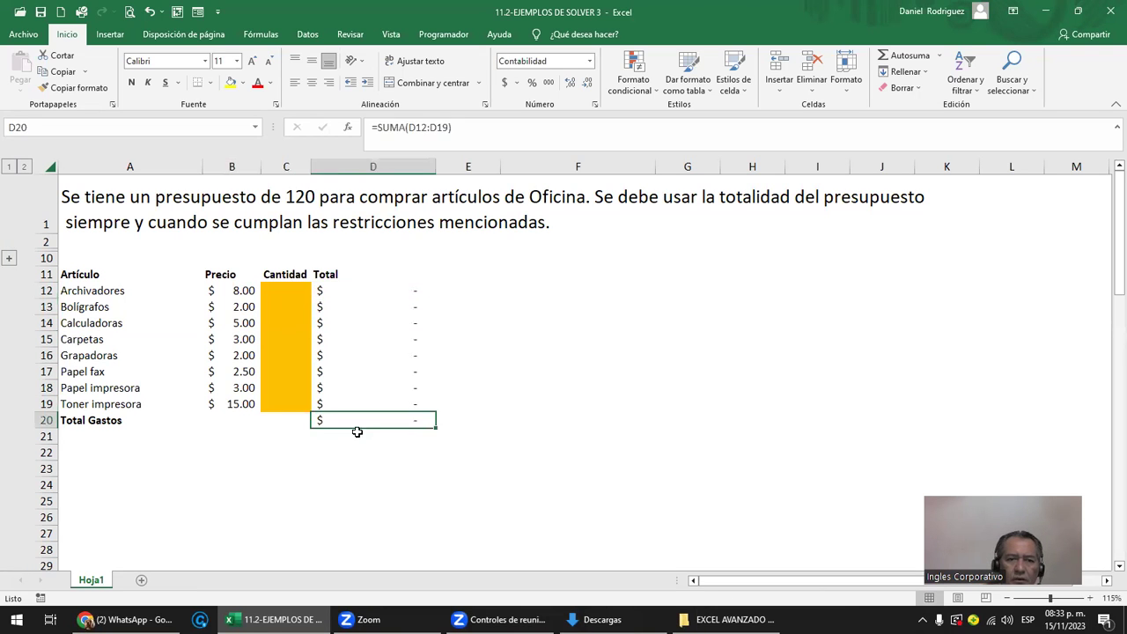
click(230, 82)
click(391, 471)
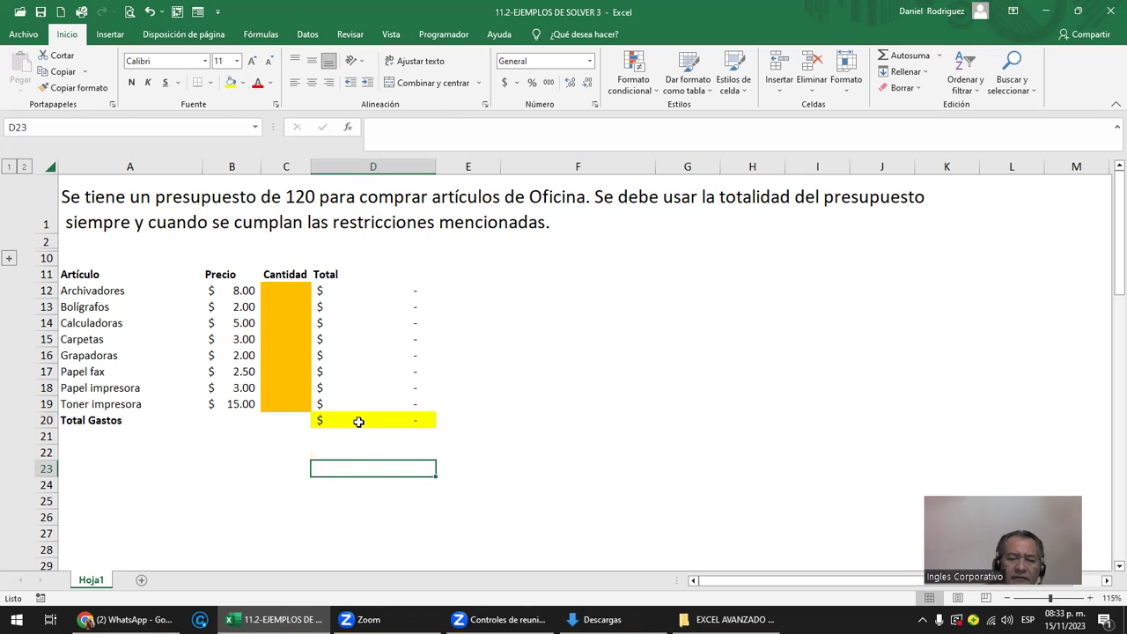
click(358, 422)
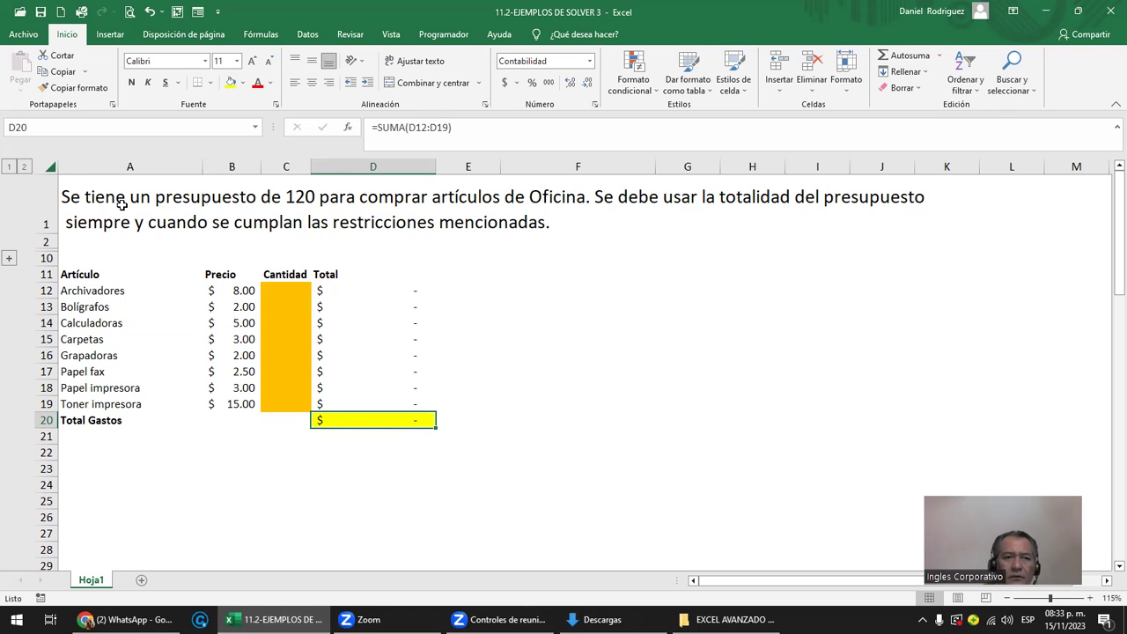
click(23, 168)
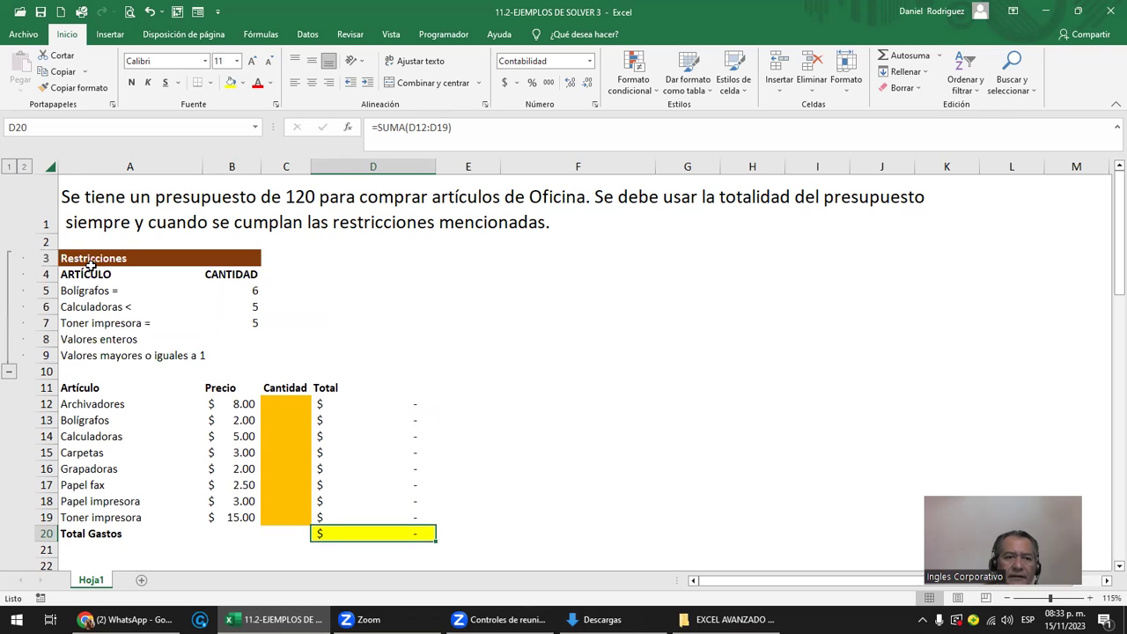
Edit the A6 restriction so it reads "Calculadoras <="
click(9, 167)
click(24, 168)
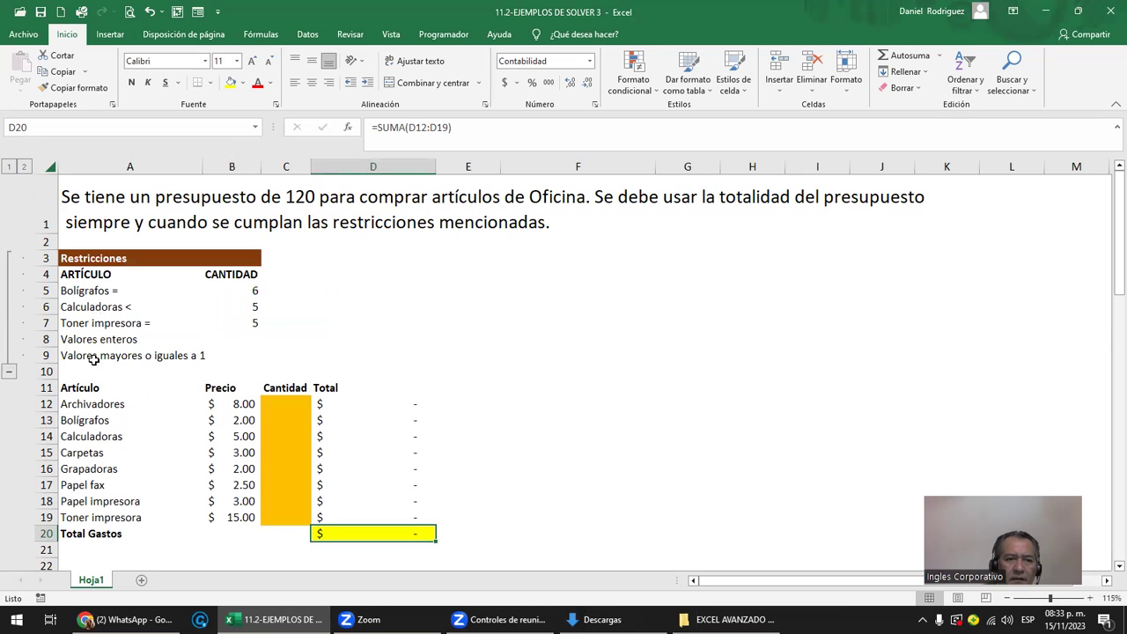
drag(90, 288, 221, 291)
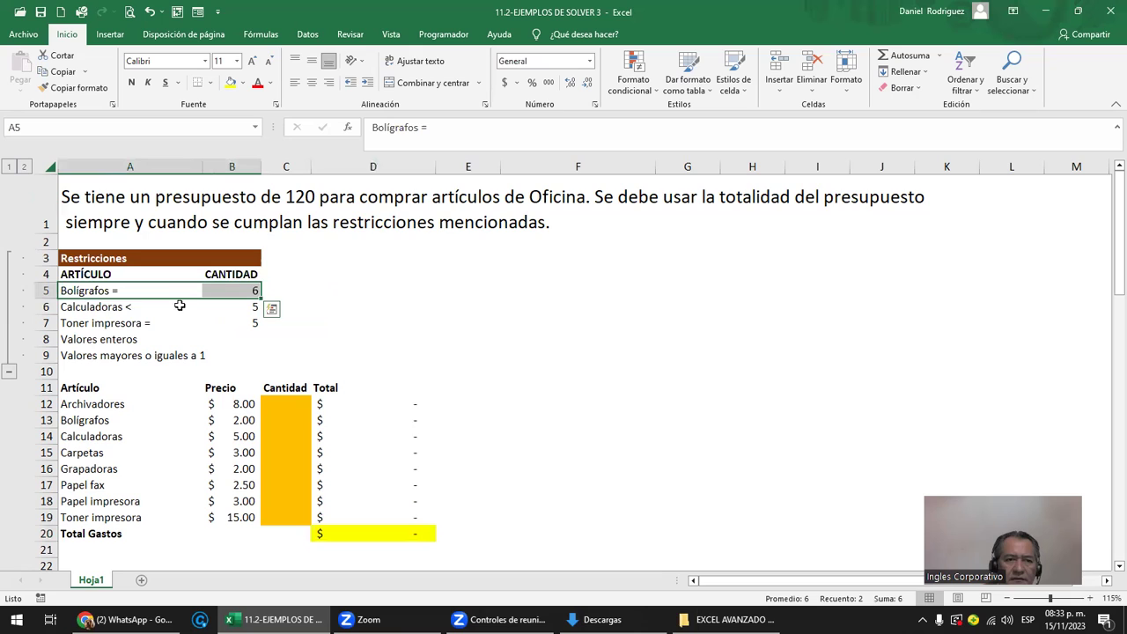
click(97, 292)
click(259, 294)
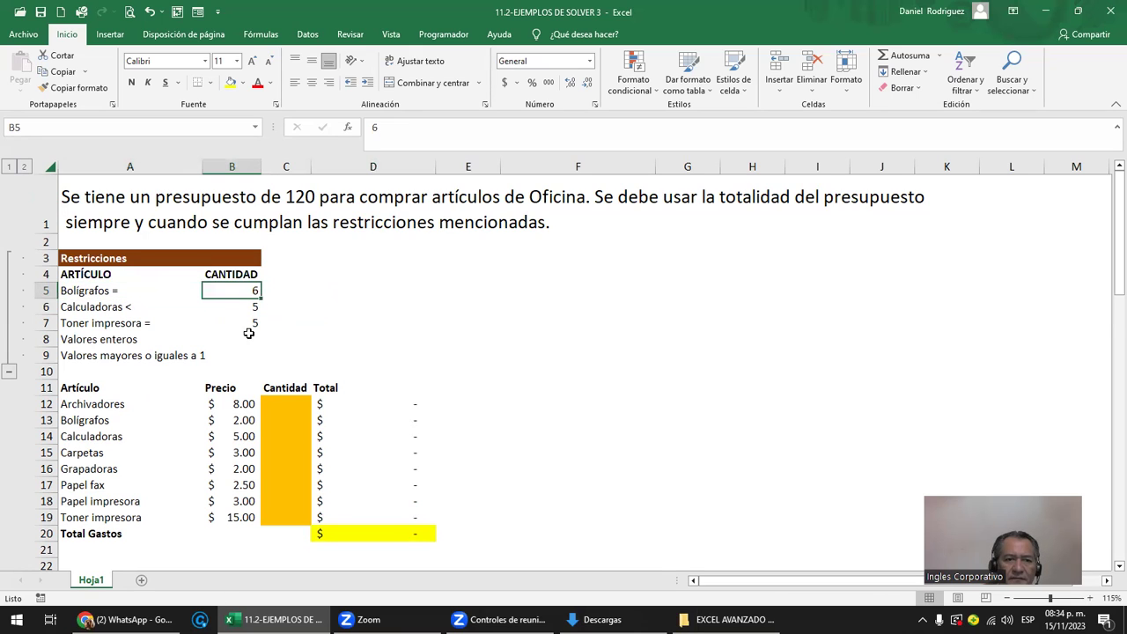
click(117, 310)
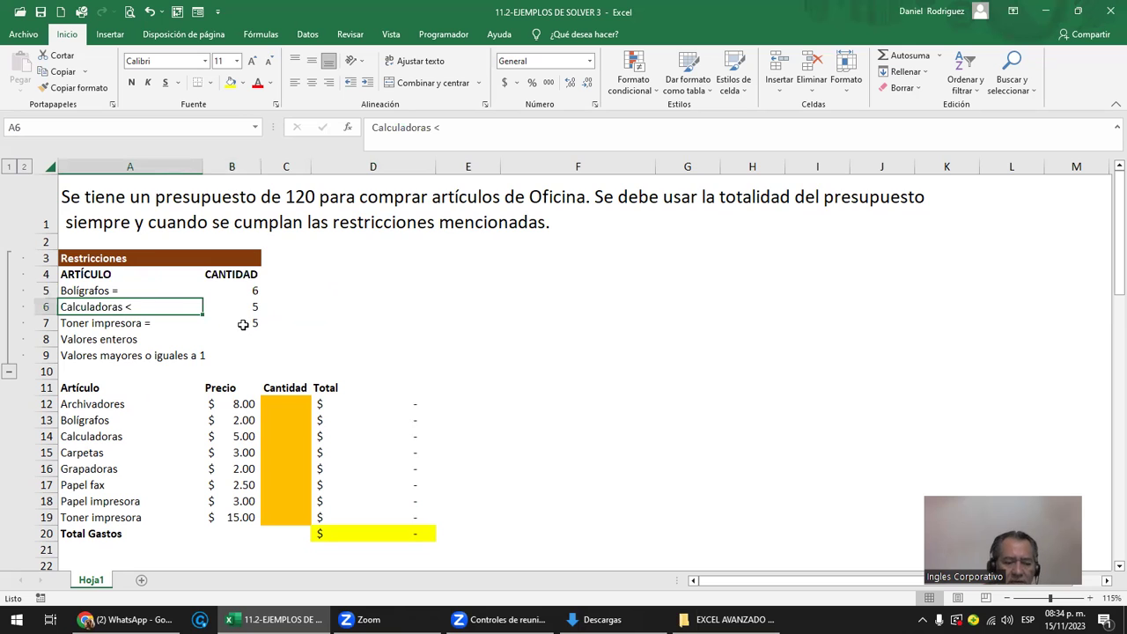
key(F2)
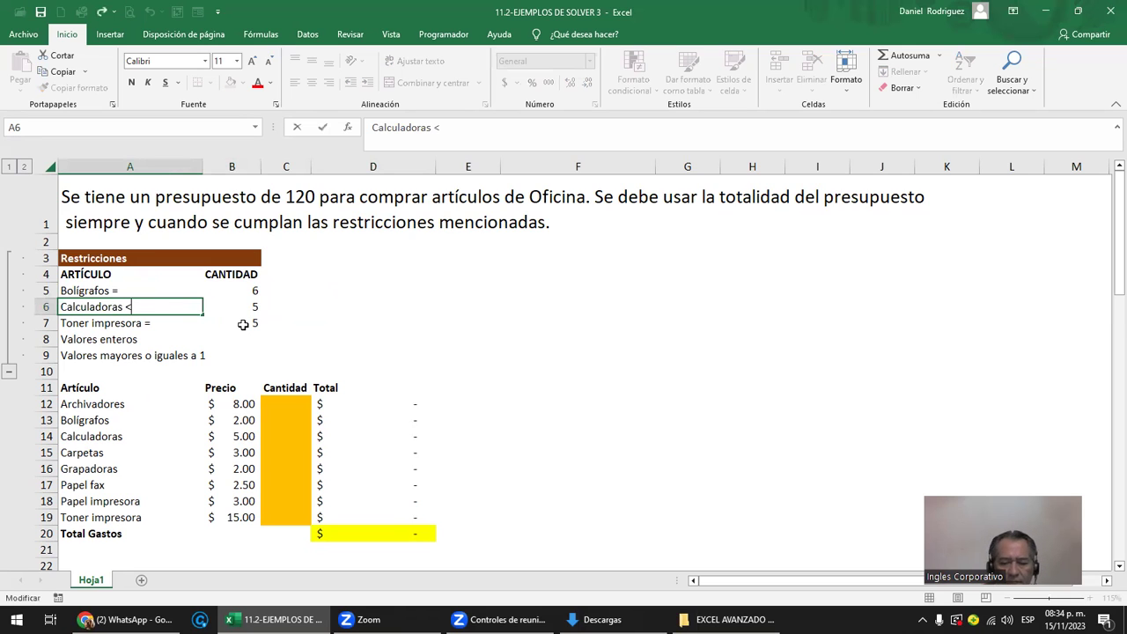
text(=)
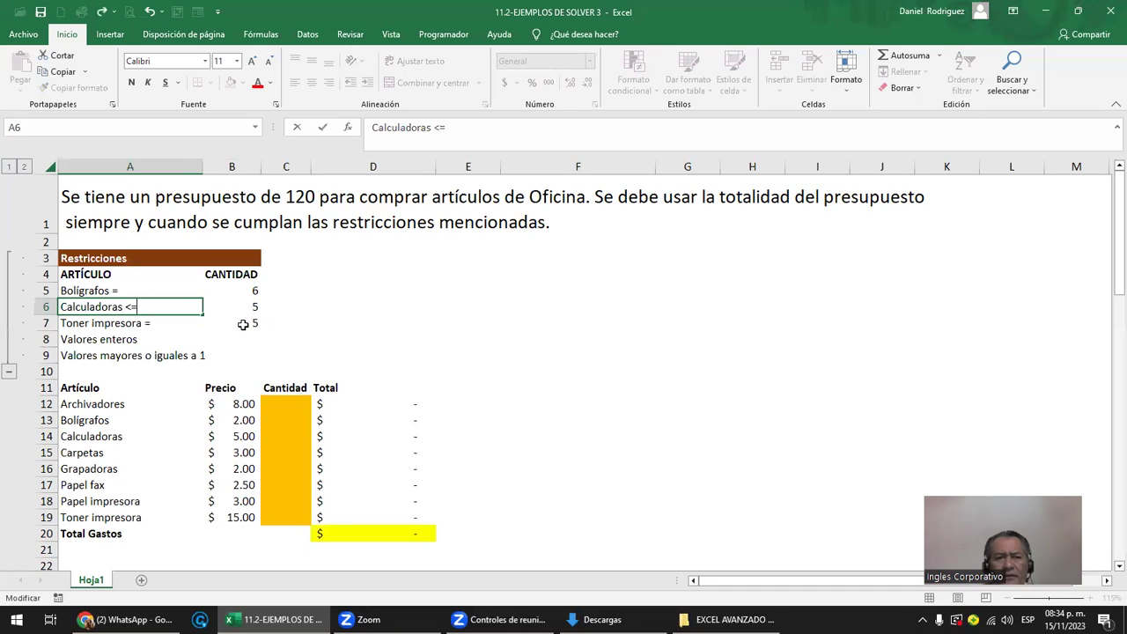
key(Return)
key(Return)
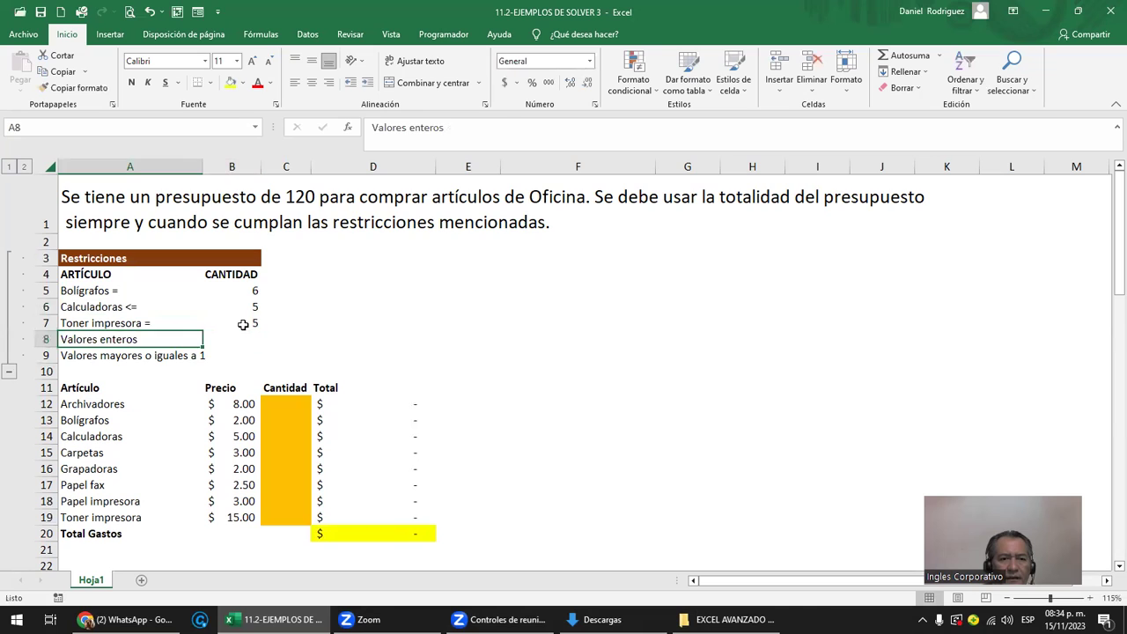
Make the "Valores mayores o iguales a 1" note in A9:B9 red
key(Return)
key(shift+Right)
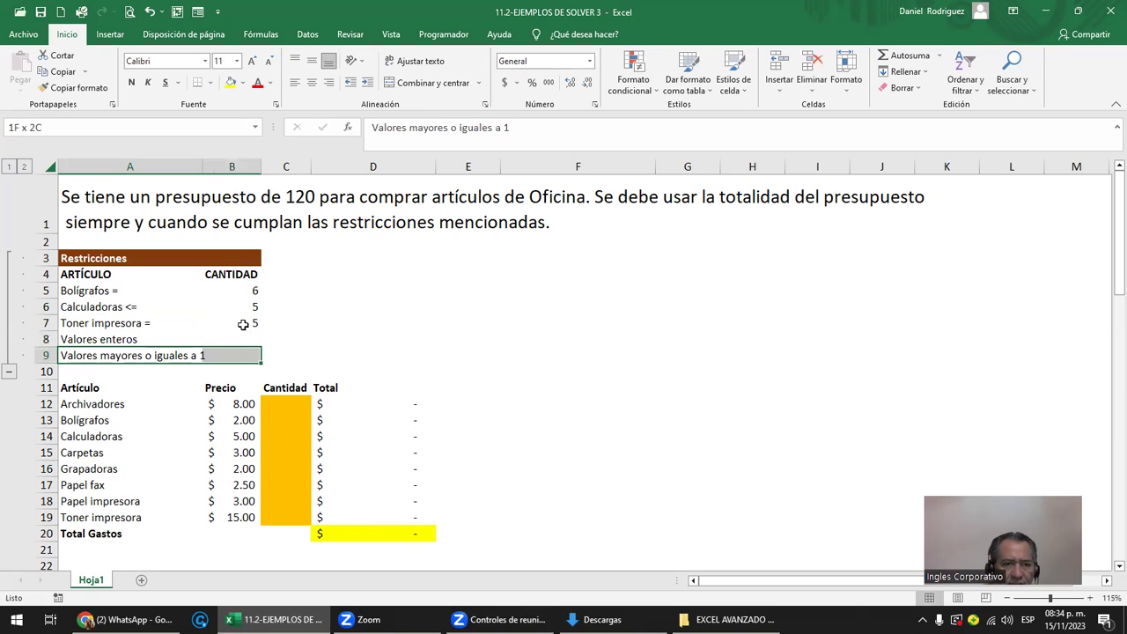
click(257, 82)
click(295, 359)
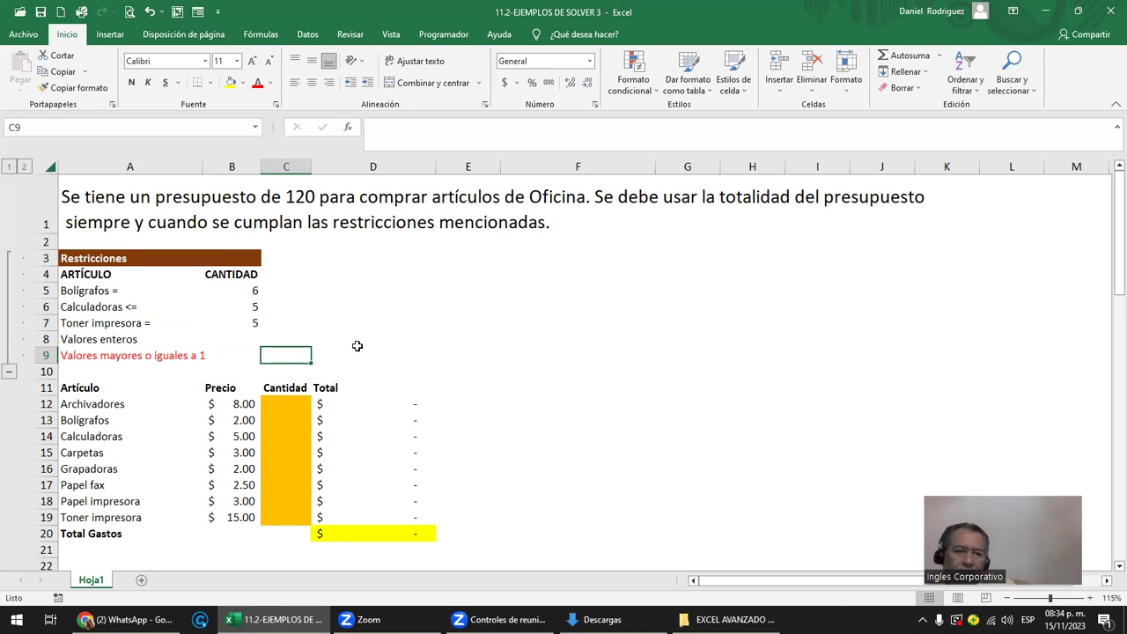
Review the restriction block A5:B7, its labels A5:A7 and the item names in column A
click(81, 289)
drag(251, 301, 255, 316)
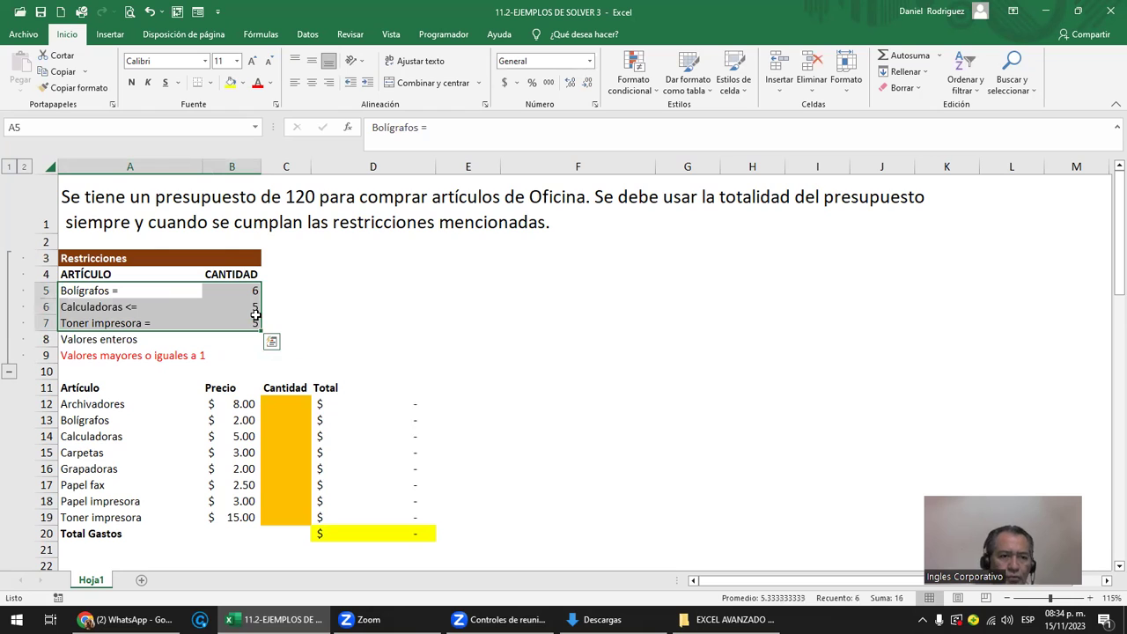
click(90, 290)
drag(89, 290, 90, 323)
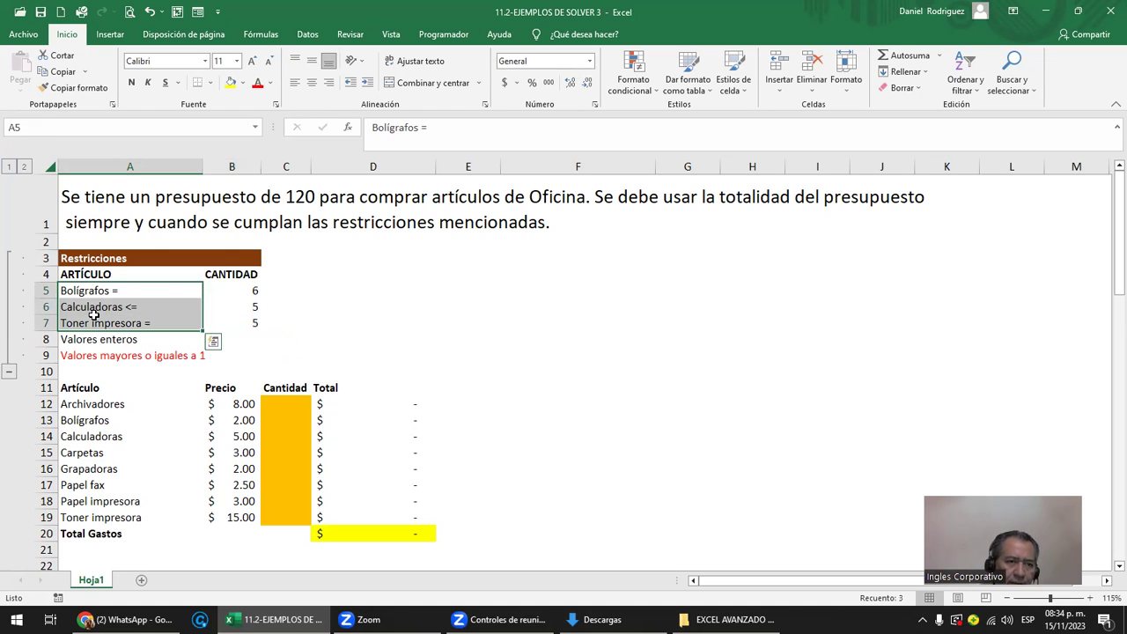
drag(90, 404, 107, 518)
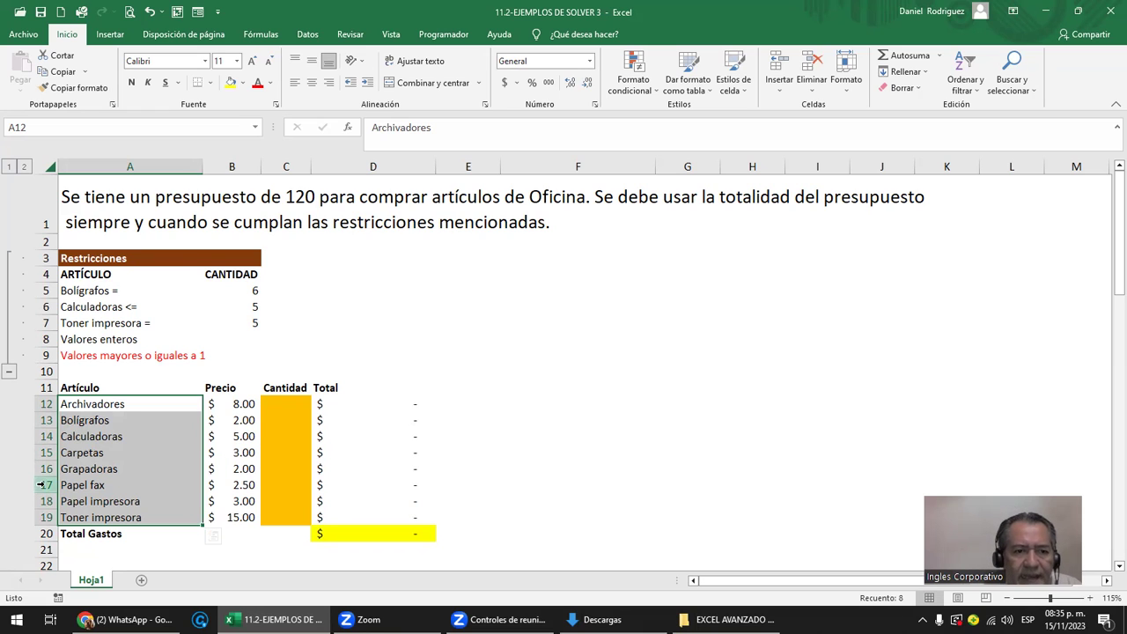
click(103, 355)
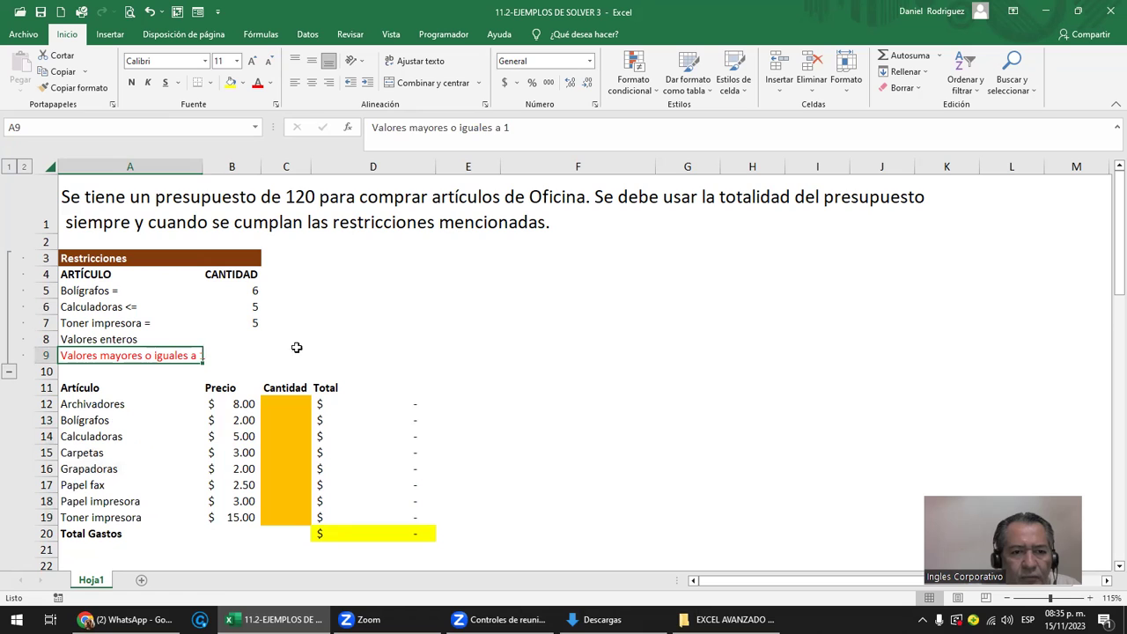
click(327, 352)
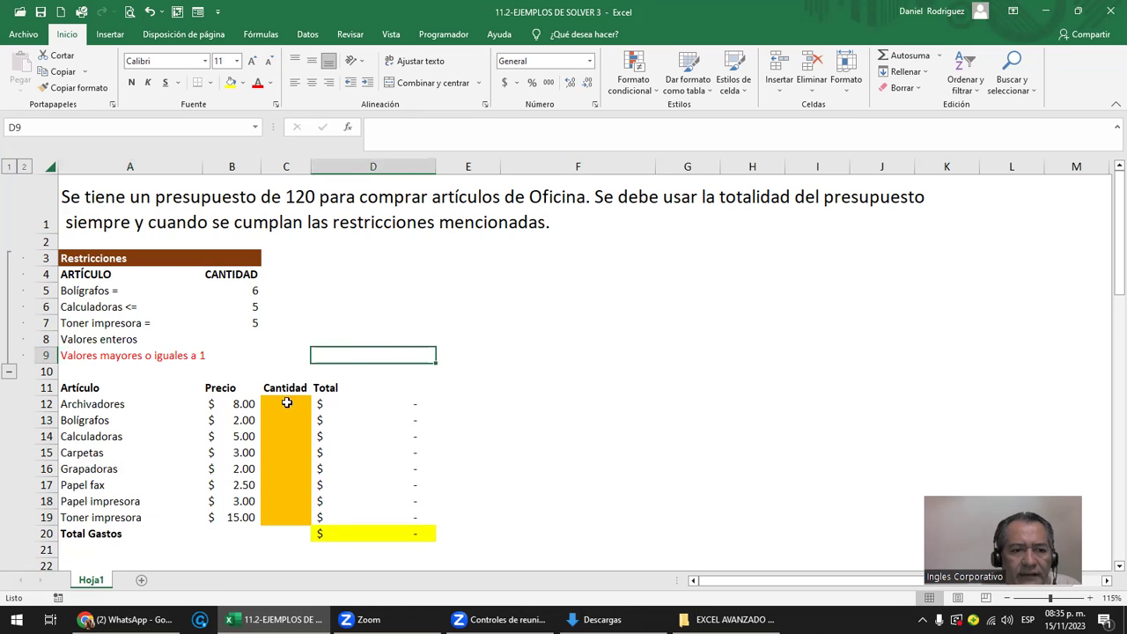
Reselect A5:B7, the Papel fax row and cell C17, then show the Datos tab
click(98, 290)
drag(98, 290, 236, 322)
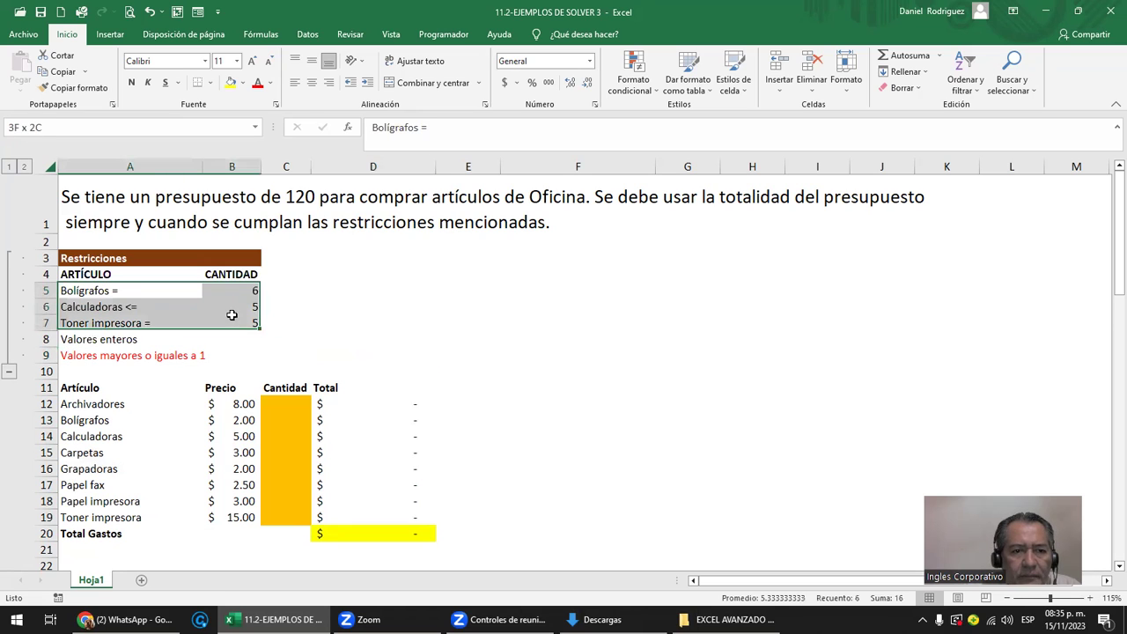
click(294, 466)
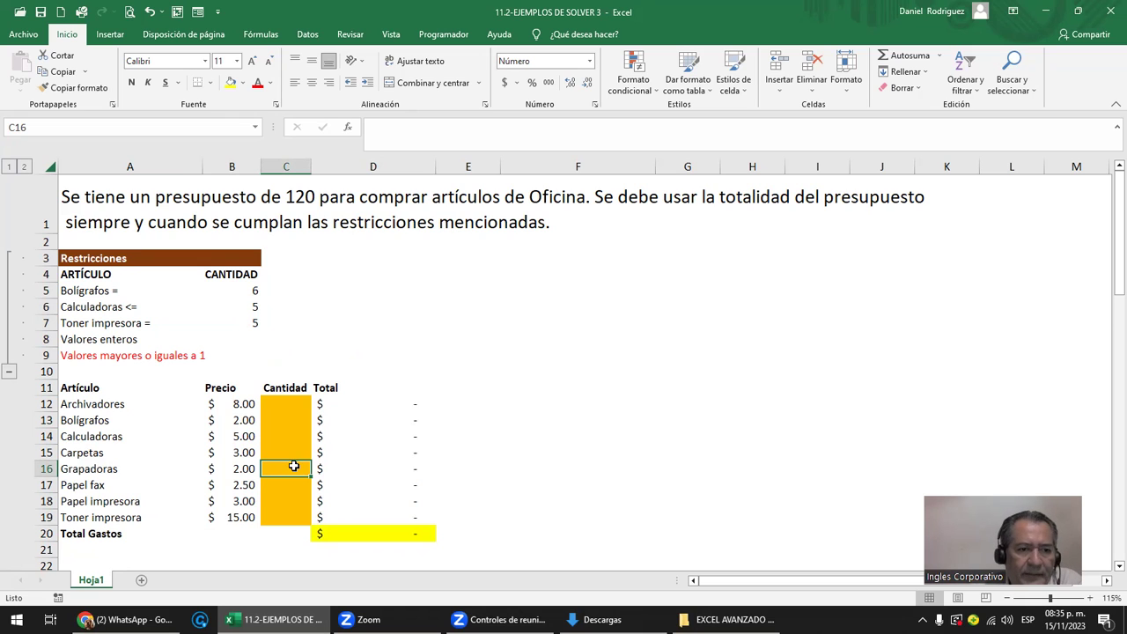
drag(76, 483, 294, 483)
click(291, 489)
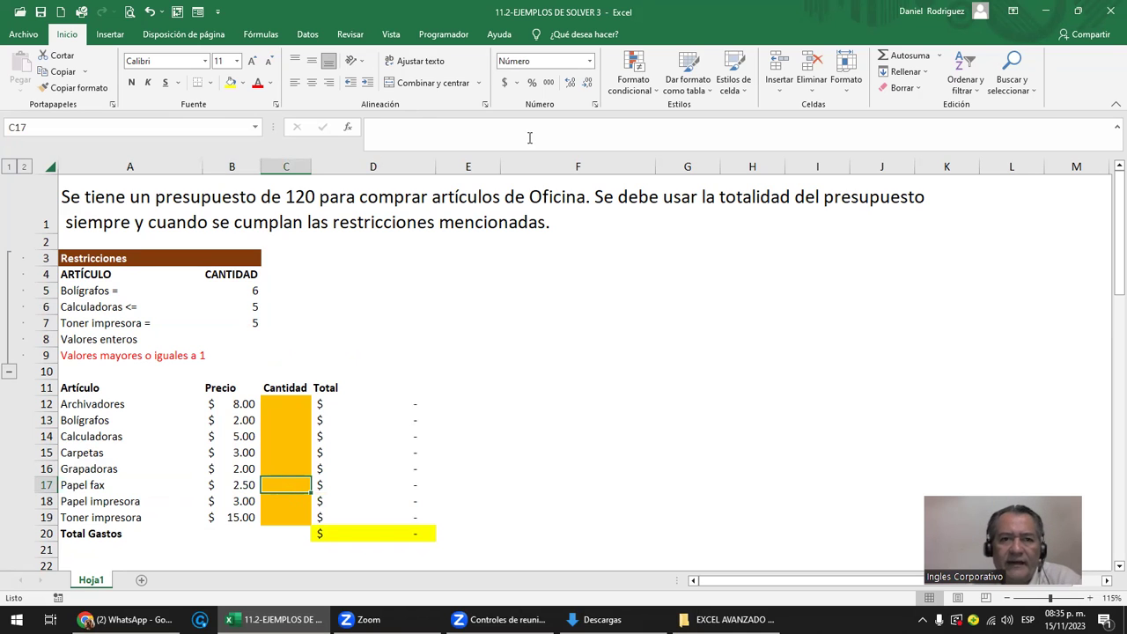
click(307, 35)
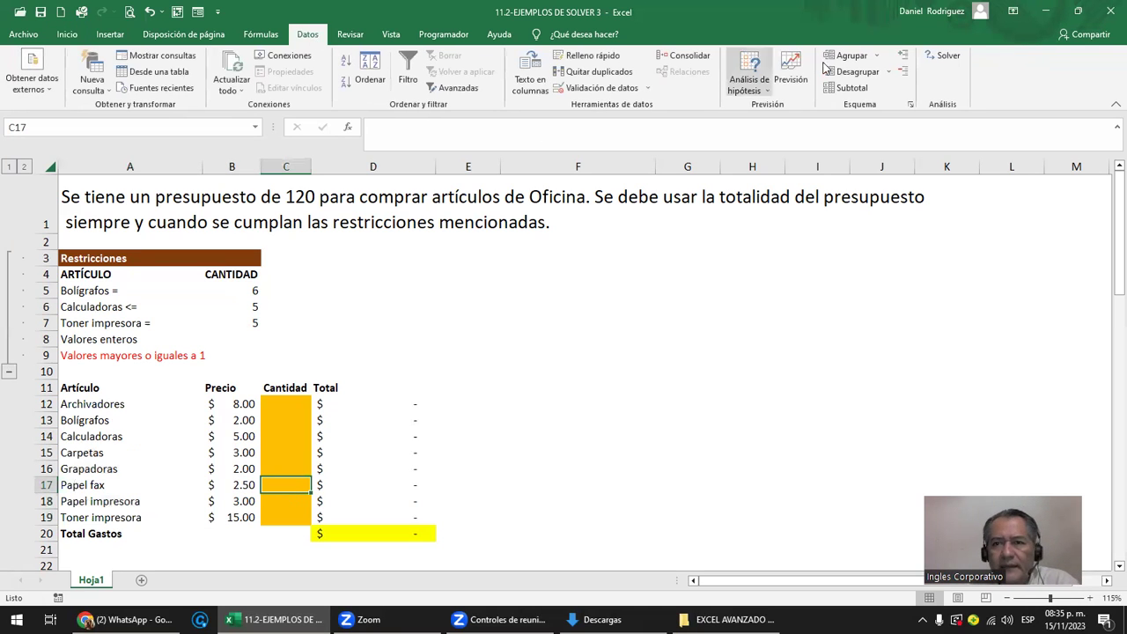
Open Solver and reset all previous Solver settings
click(956, 56)
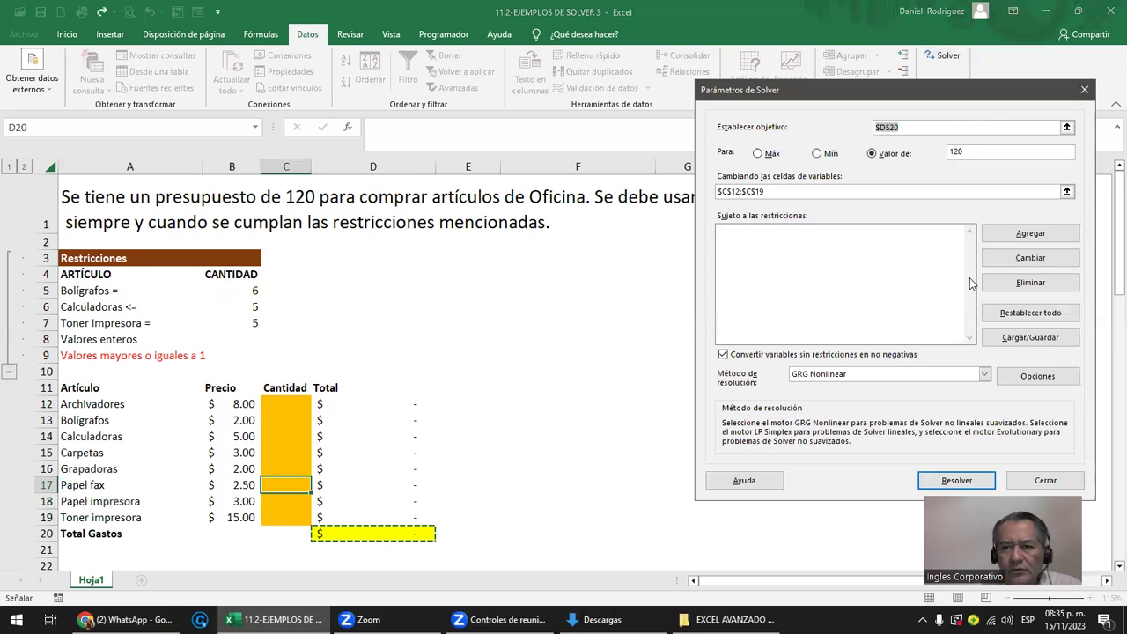
click(1052, 316)
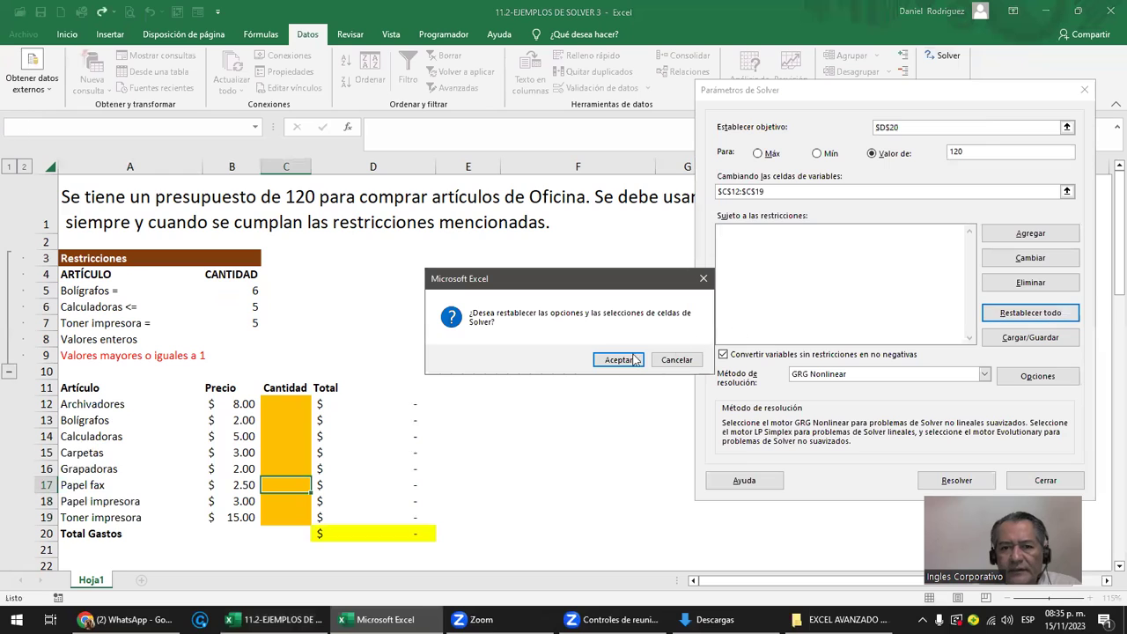
click(628, 358)
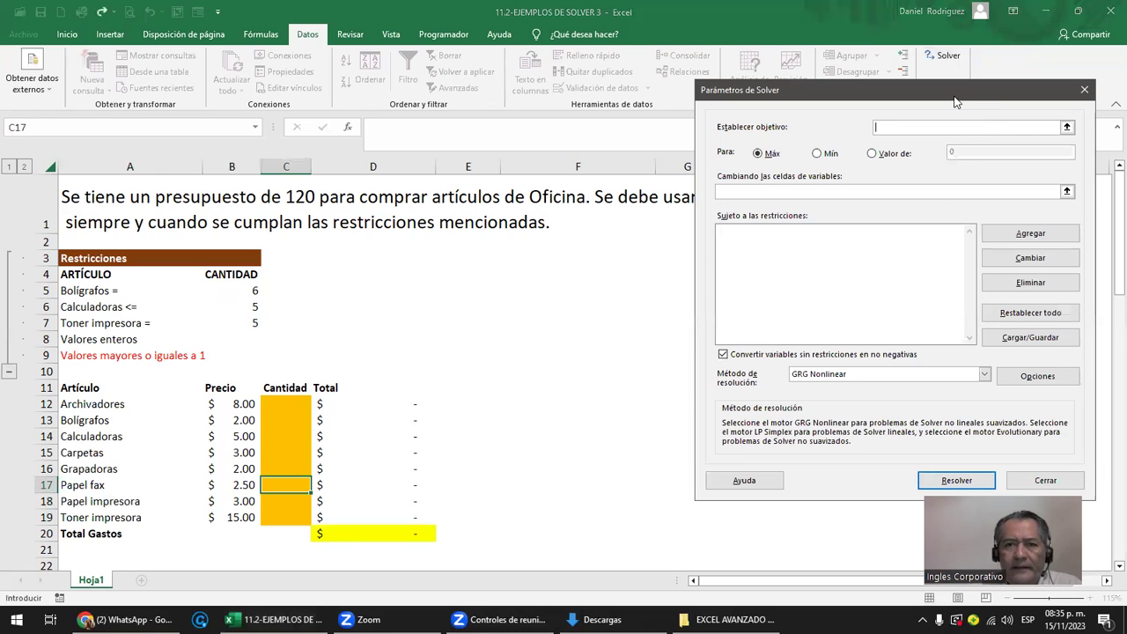
drag(957, 102, 808, 96)
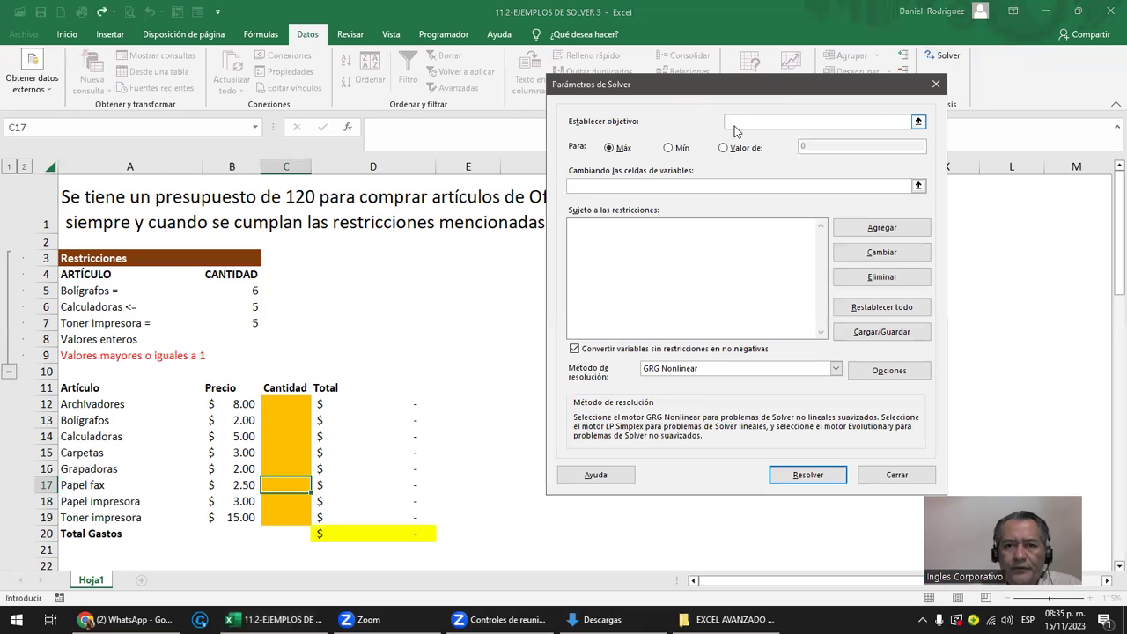
Set objective $D$20 to a value of 120 with variable cells $C$12:$C$19
click(724, 148)
click(820, 146)
text(120)
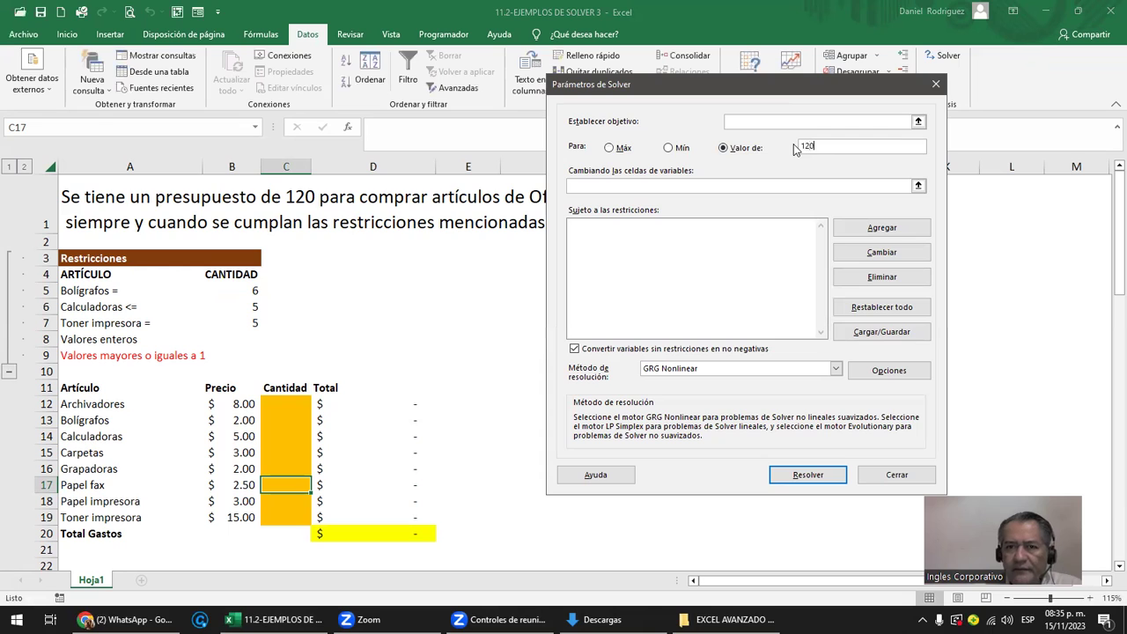
click(749, 124)
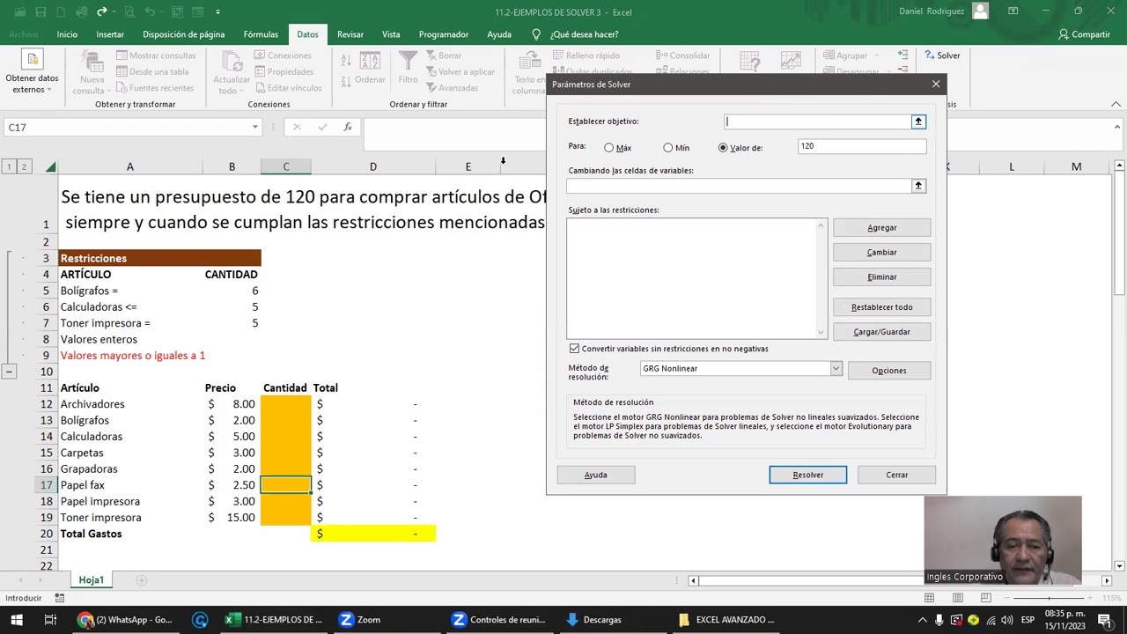
click(392, 534)
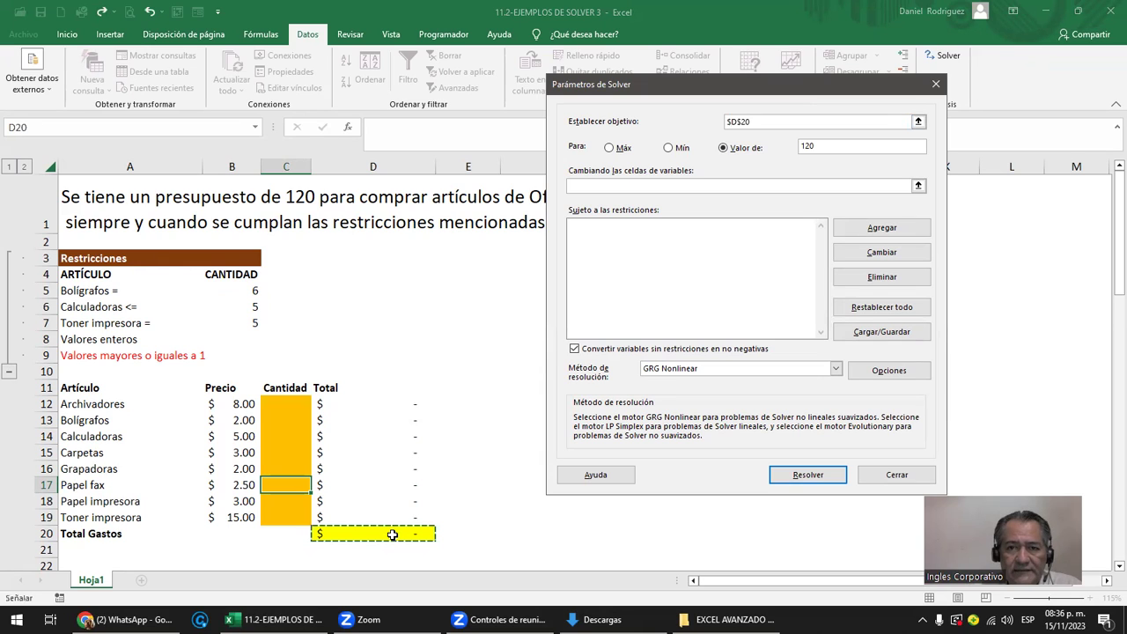
click(588, 186)
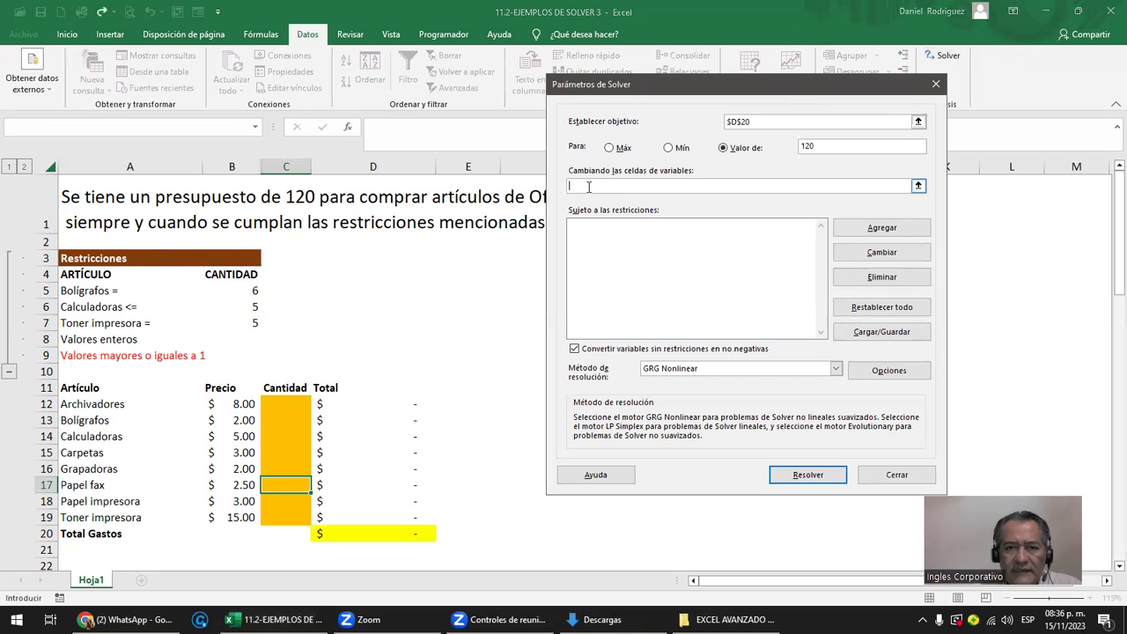
drag(291, 403, 287, 518)
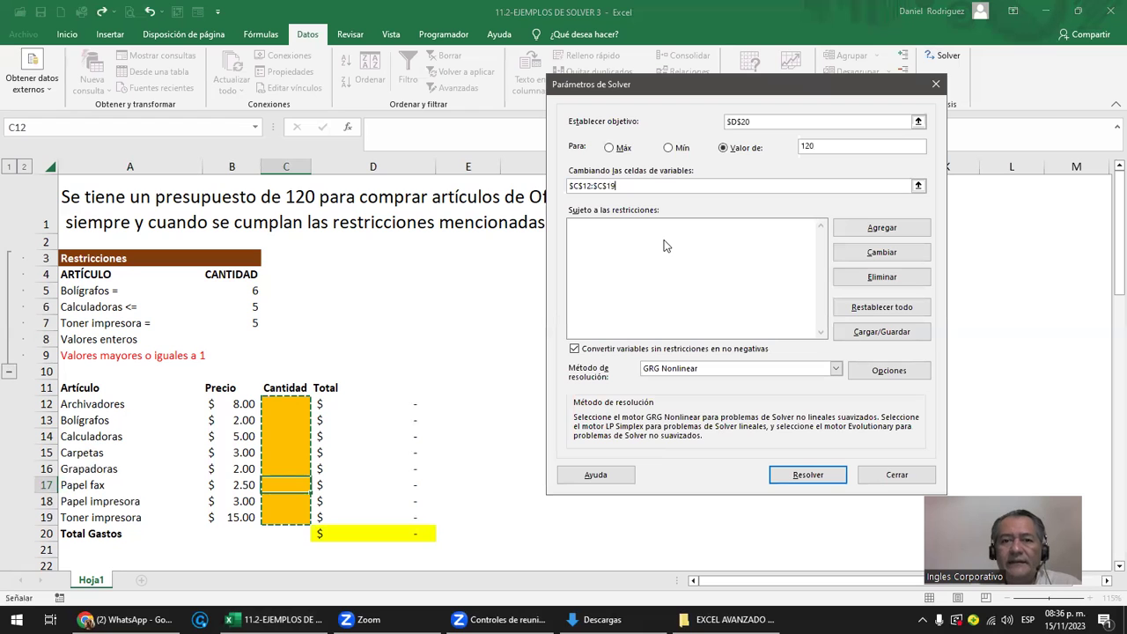
Solve for quantities totalling 120.00, keep the fractional solution and return to parameters
click(819, 475)
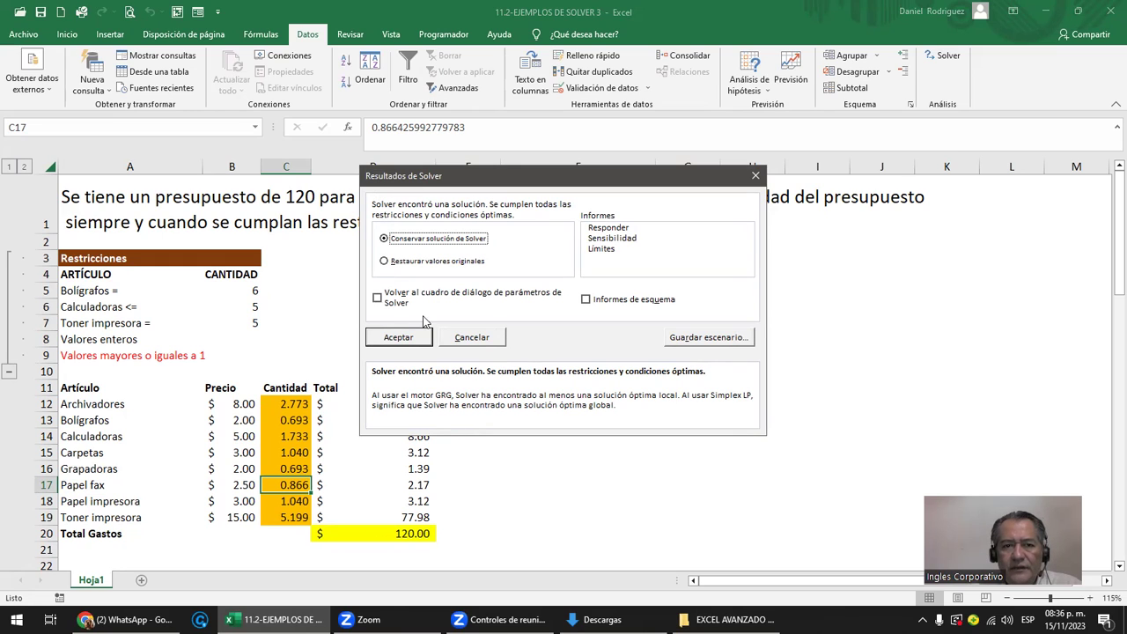
click(377, 298)
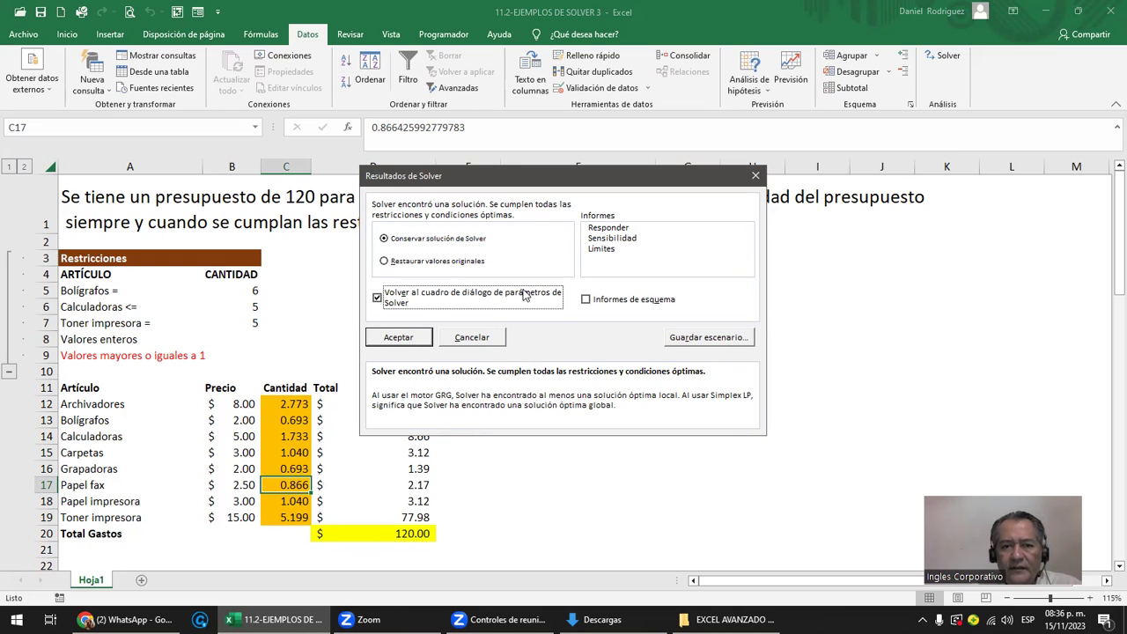
click(406, 340)
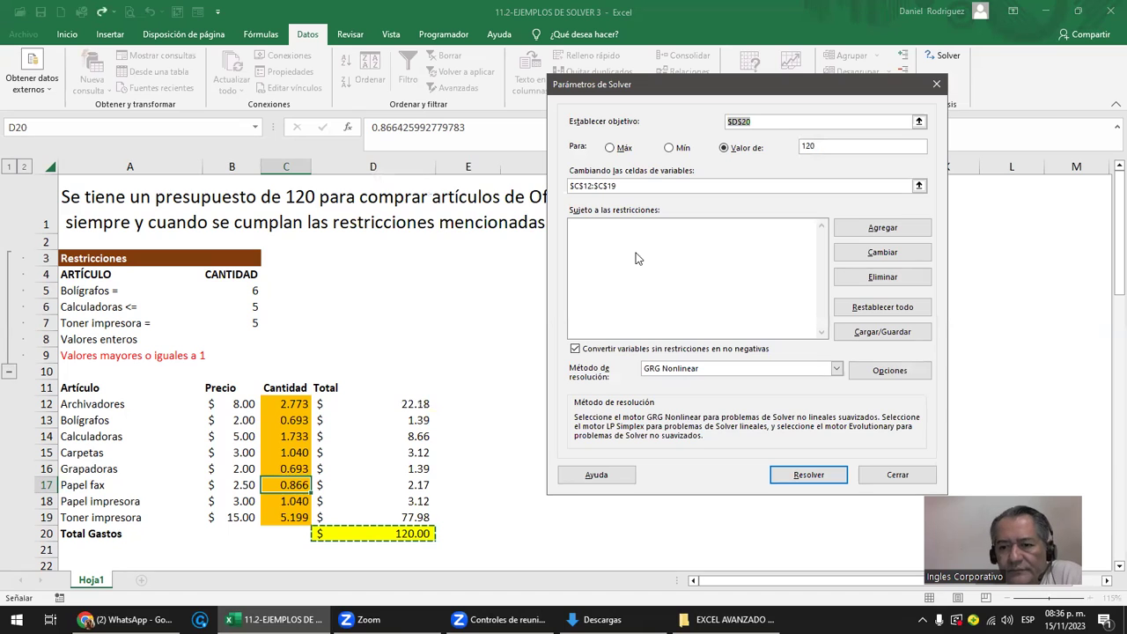
Add an int (whole number) constraint on the quantity range $C$12:$C$19
click(907, 228)
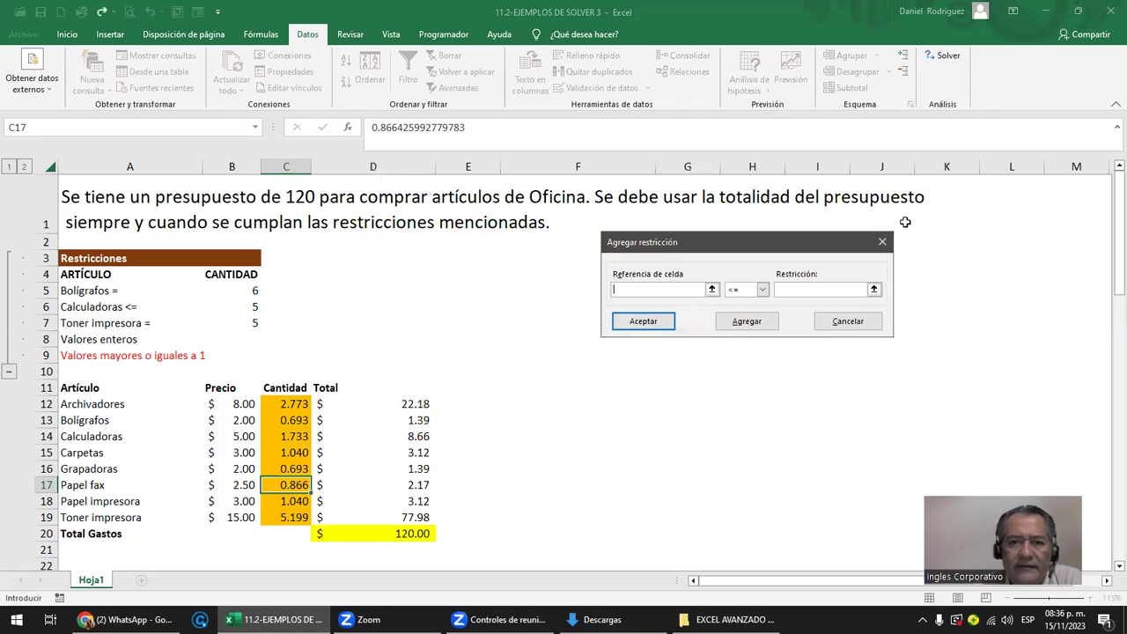
click(713, 290)
click(903, 259)
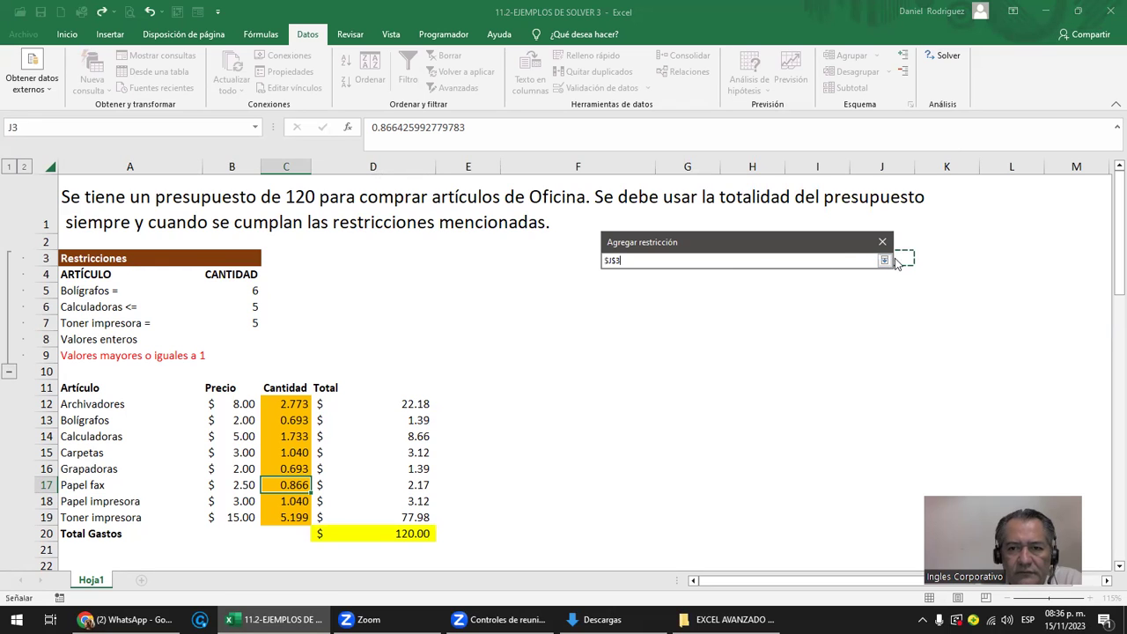
click(884, 260)
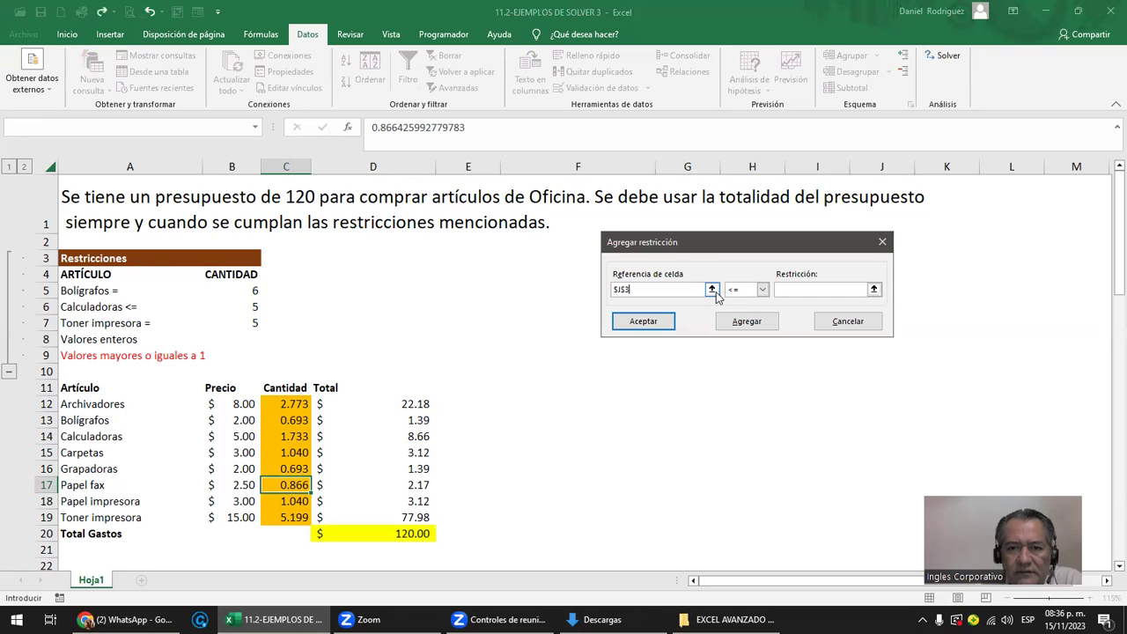
drag(293, 403, 284, 518)
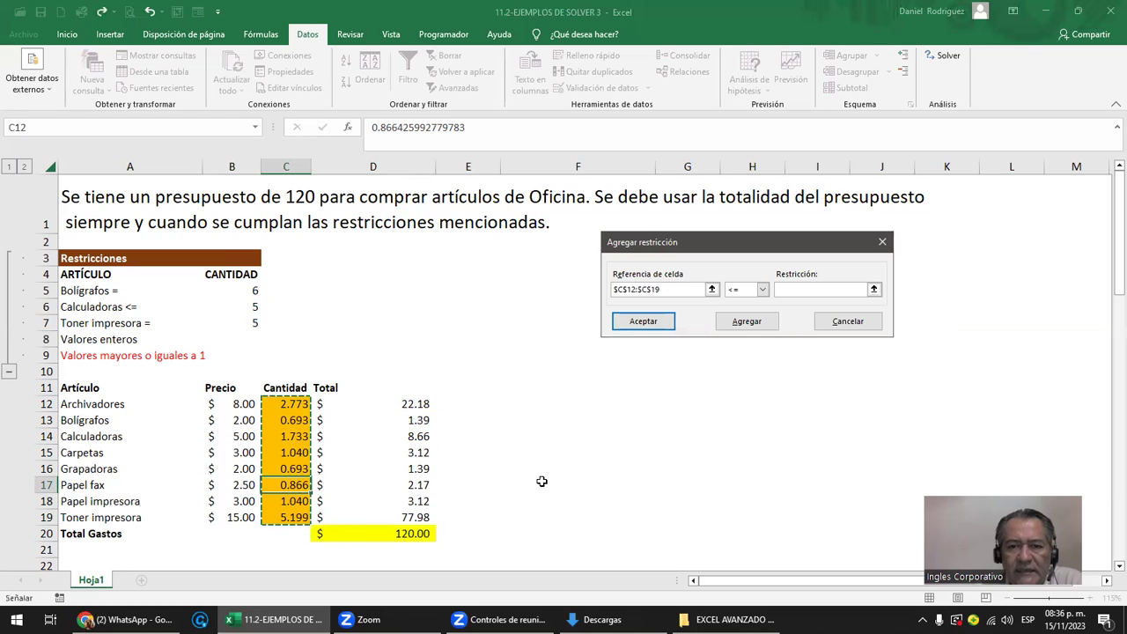
drag(658, 288, 614, 289)
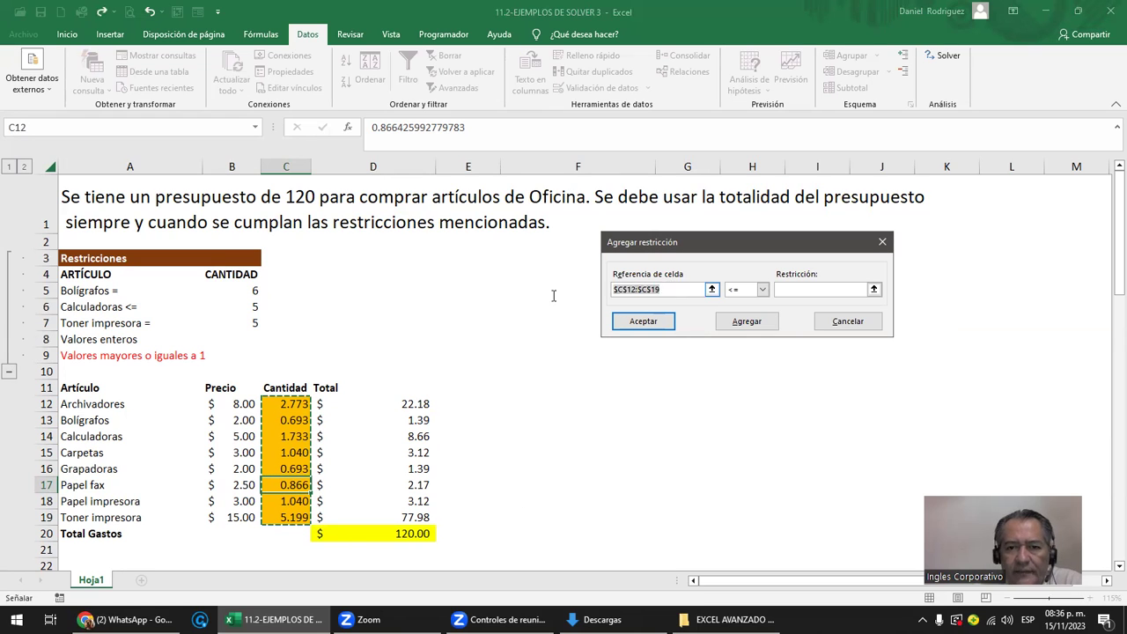
click(634, 289)
key(BackSpace)
key(BackSpace)
key(BackSpace)
key(BackSpace)
key(BackSpace)
key(BackSpace)
key(BackSpace)
key(BackSpace)
key(BackSpace)
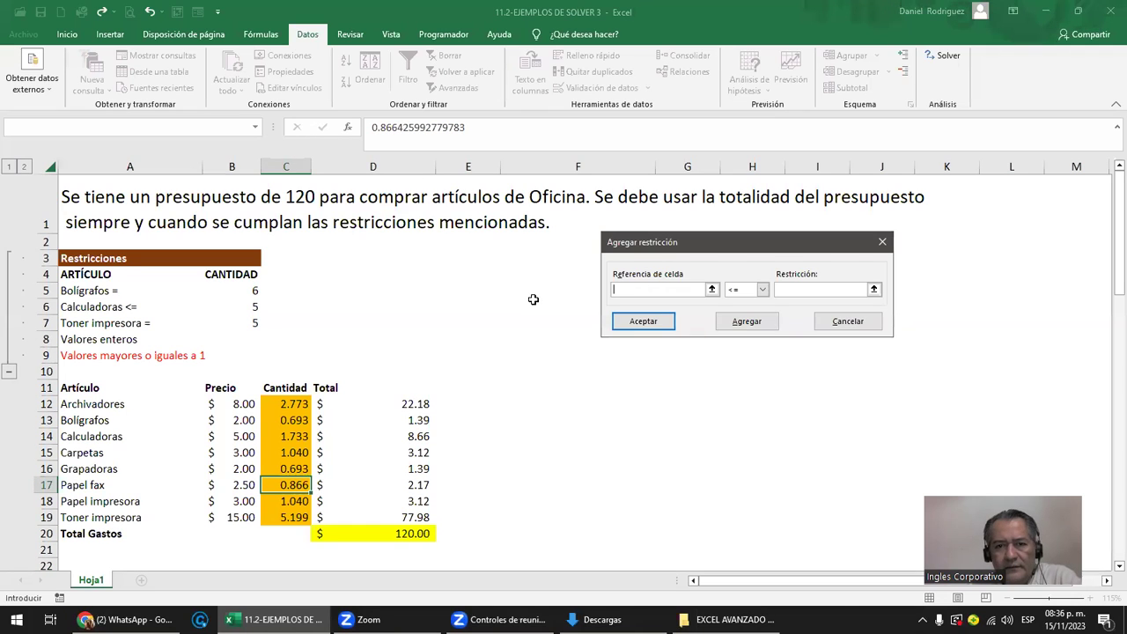
drag(280, 405, 275, 514)
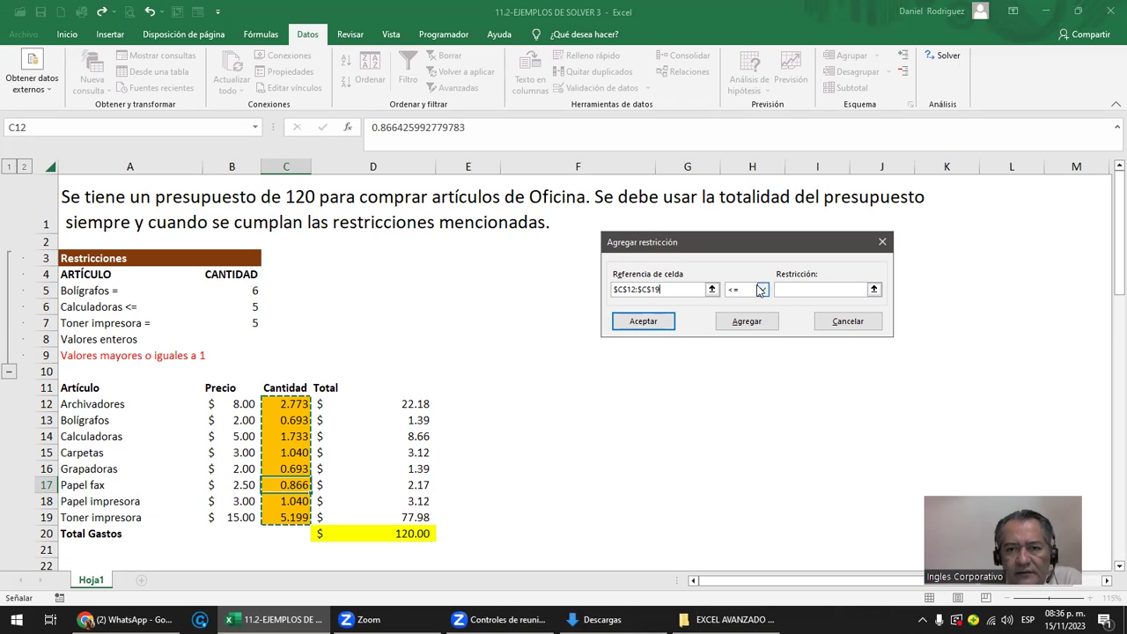
click(762, 290)
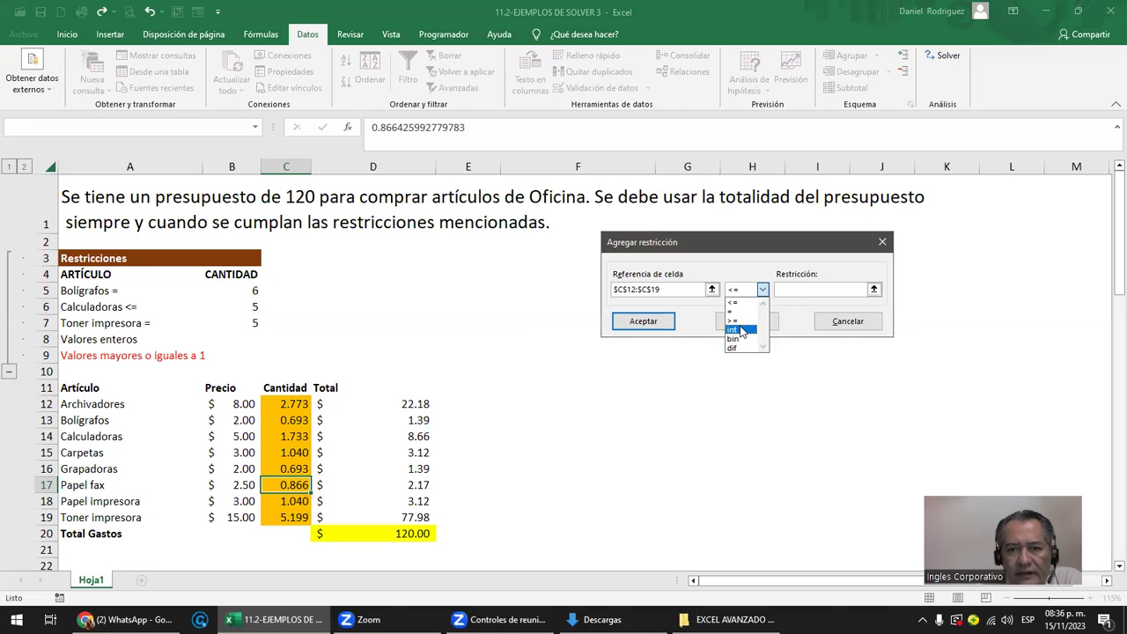
click(737, 330)
click(753, 328)
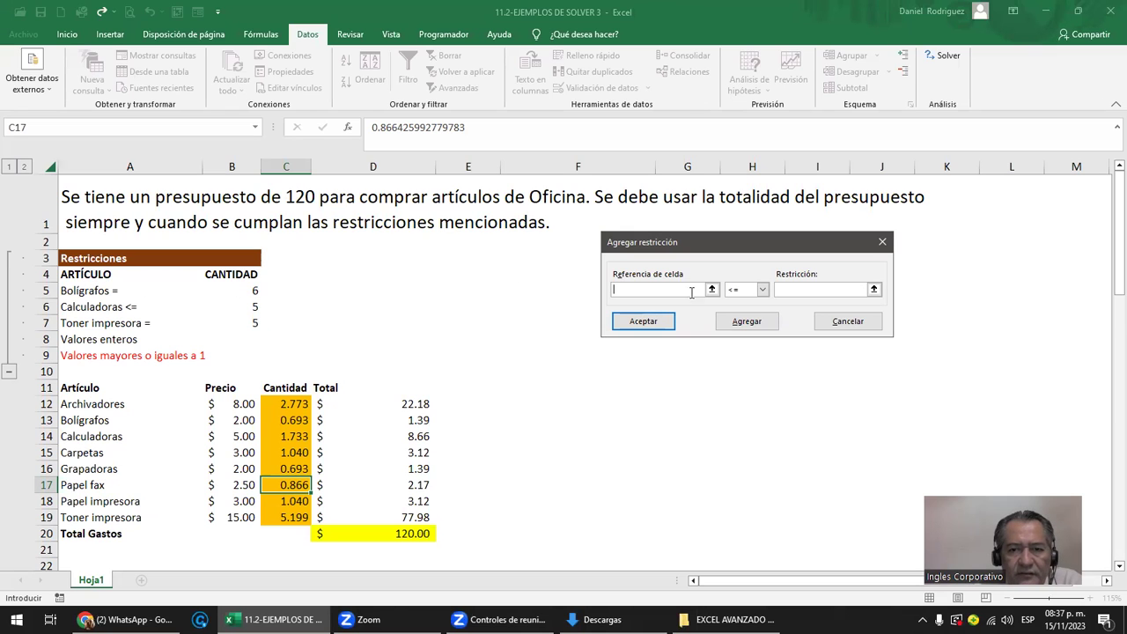
Add a constraint fixing the Bolígrafos quantity C13 = 6
click(712, 291)
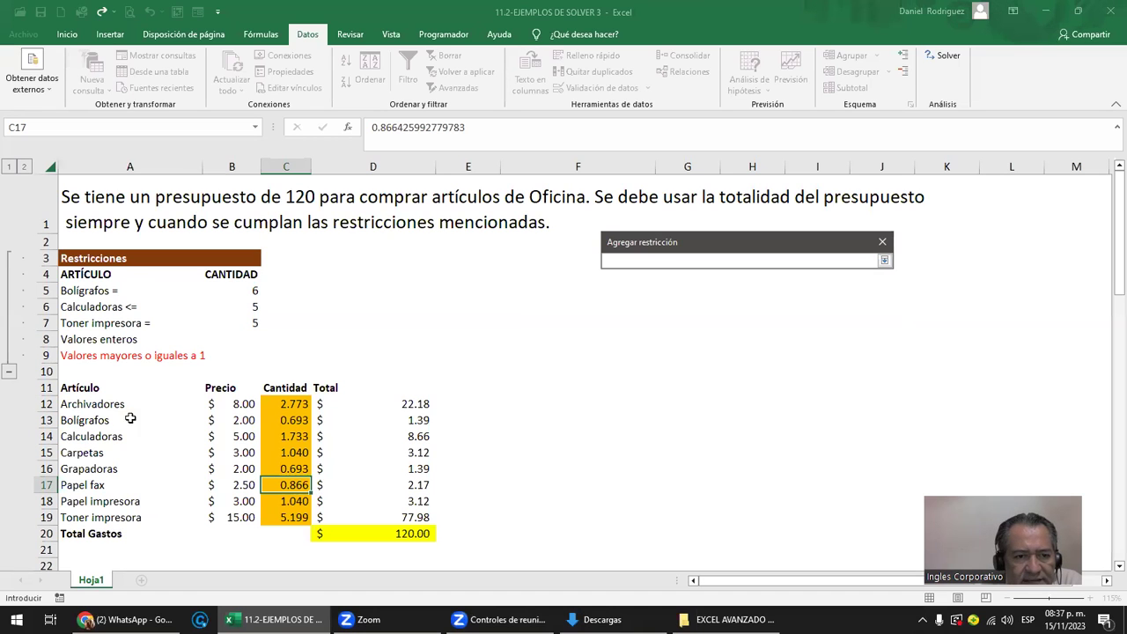
click(298, 420)
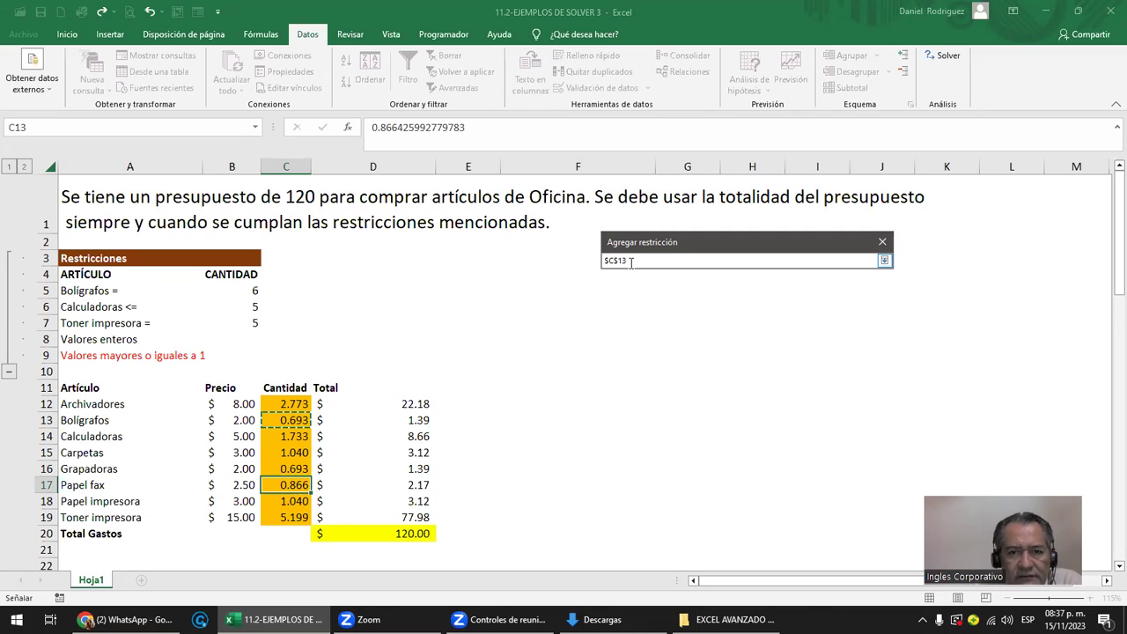
click(884, 261)
click(764, 291)
click(763, 292)
click(741, 311)
click(781, 292)
text(6)
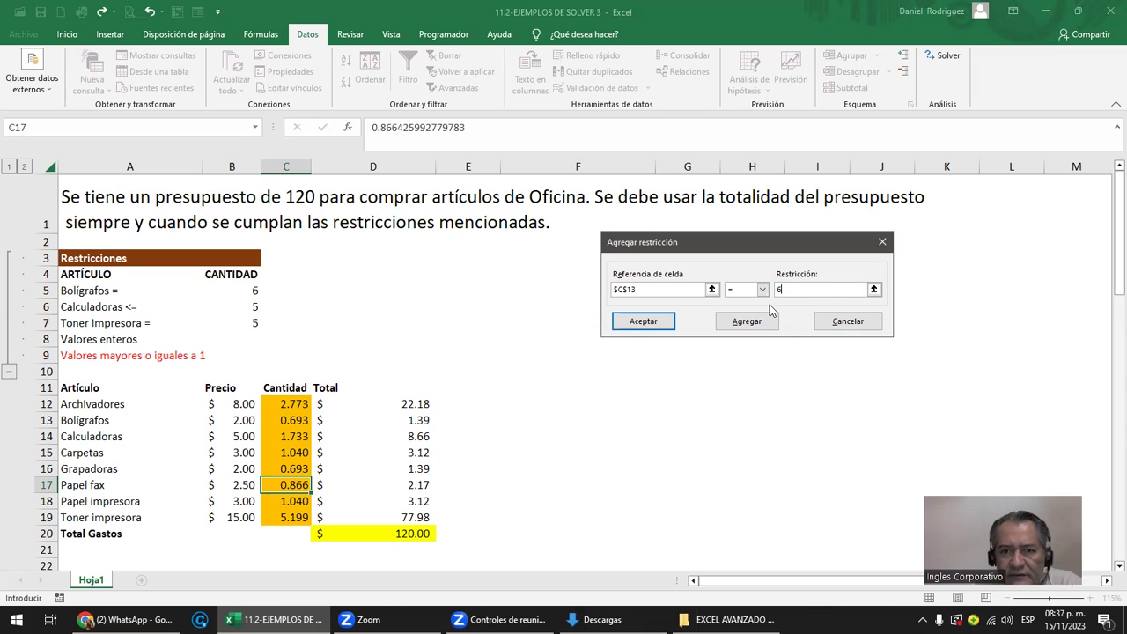
click(768, 324)
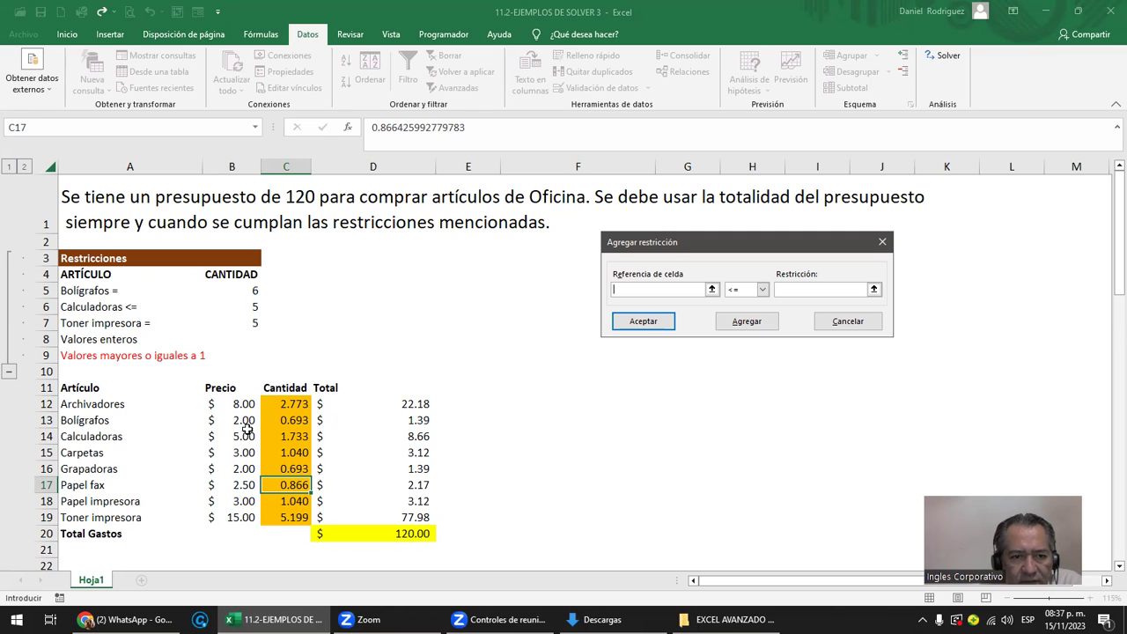
Add a constraint limiting the Calculadoras quantity C14 <= 5
click(288, 435)
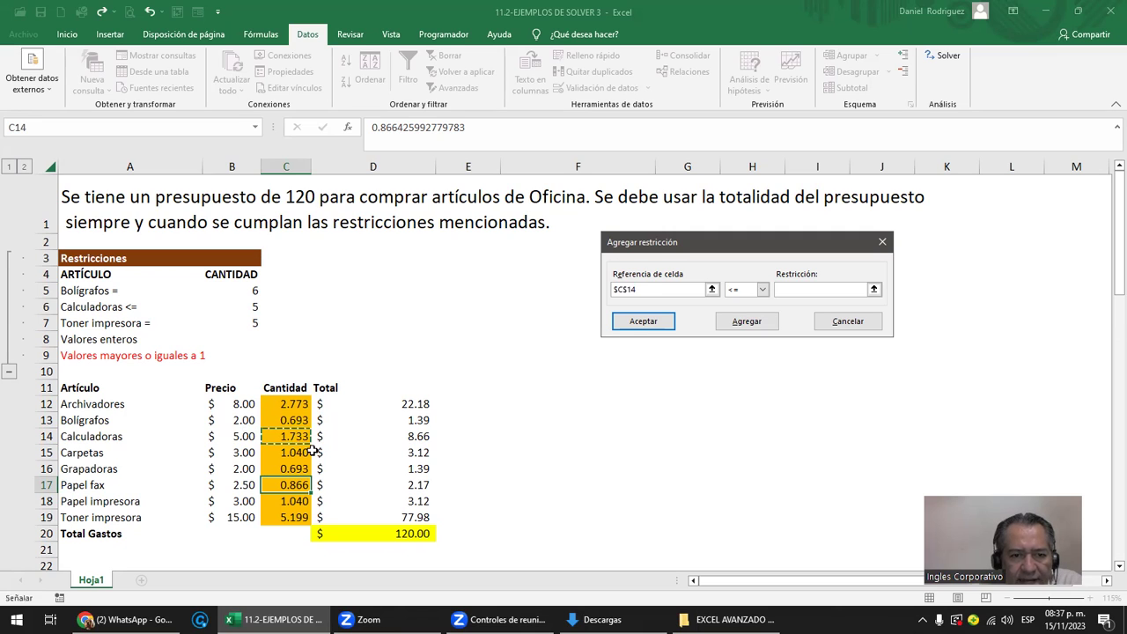
click(797, 288)
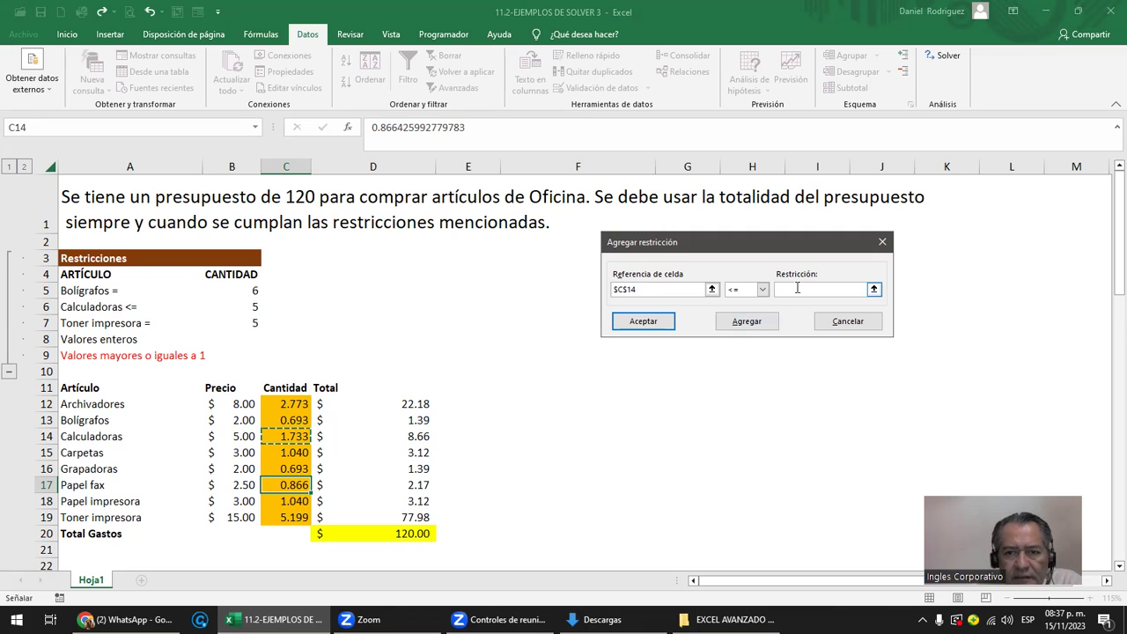
click(793, 291)
text(5)
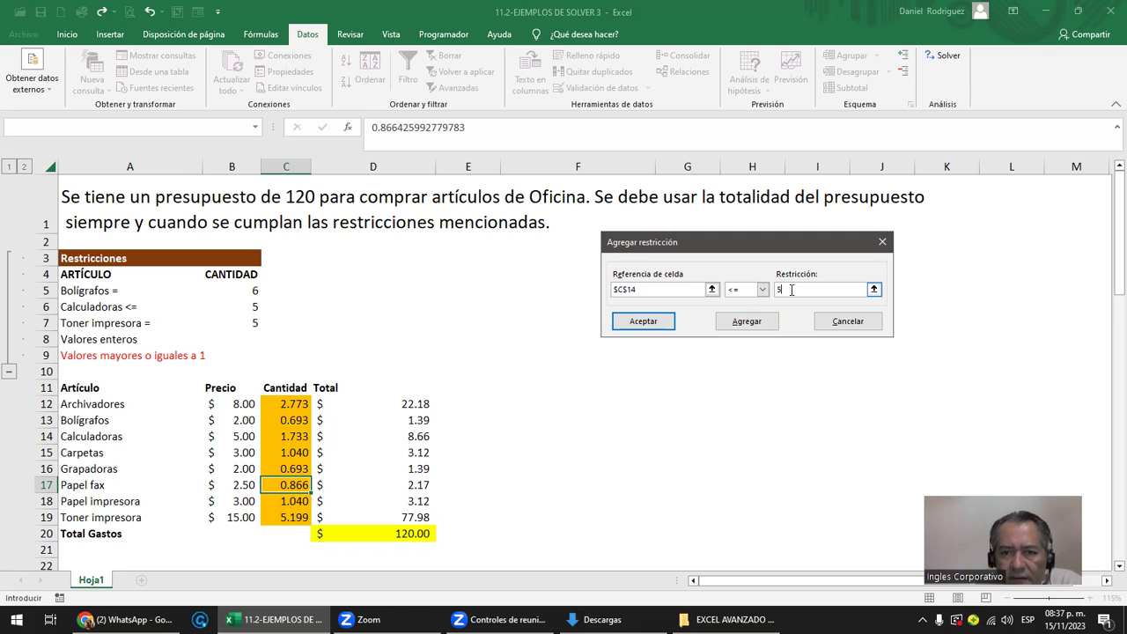
click(754, 329)
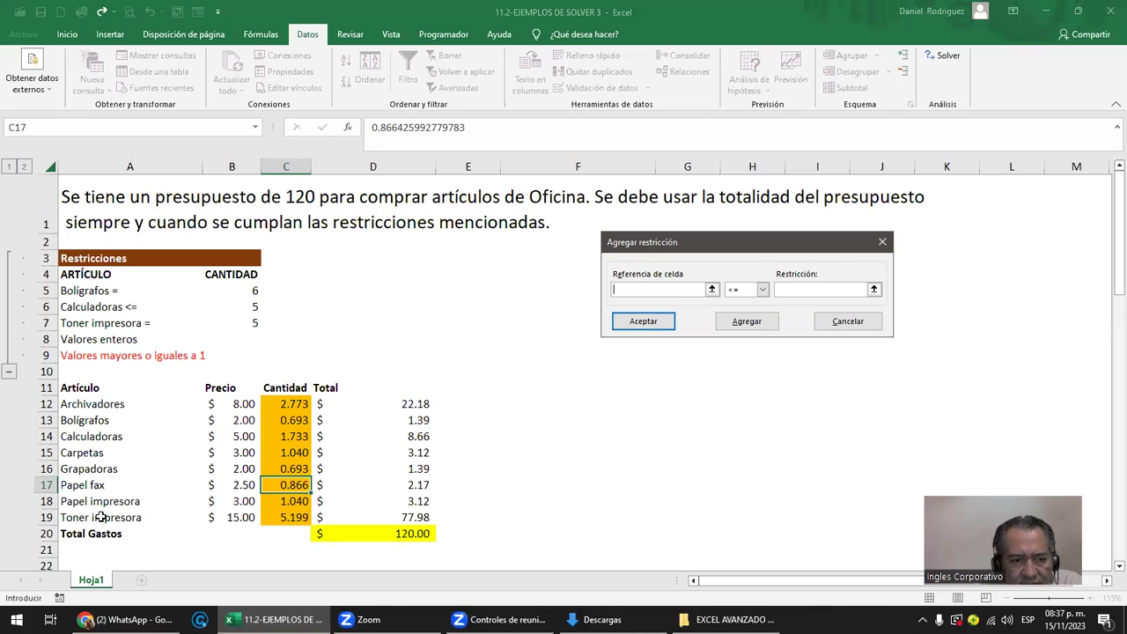
Add the Solver constraint C19 = B7 for the Toner impresora quantity
click(305, 518)
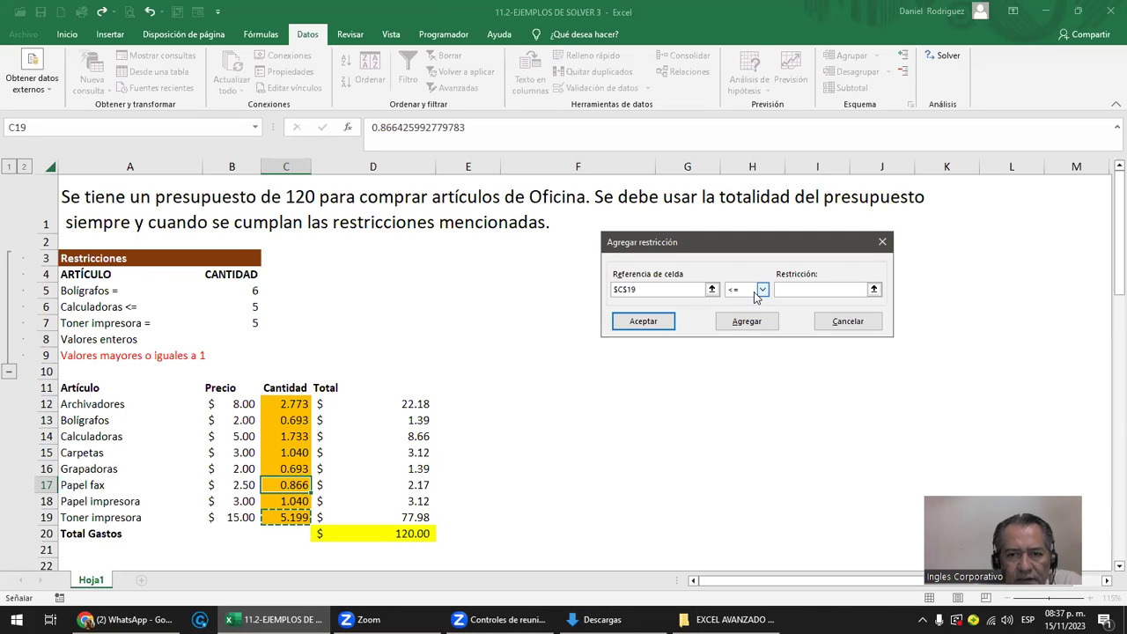
click(756, 293)
click(740, 311)
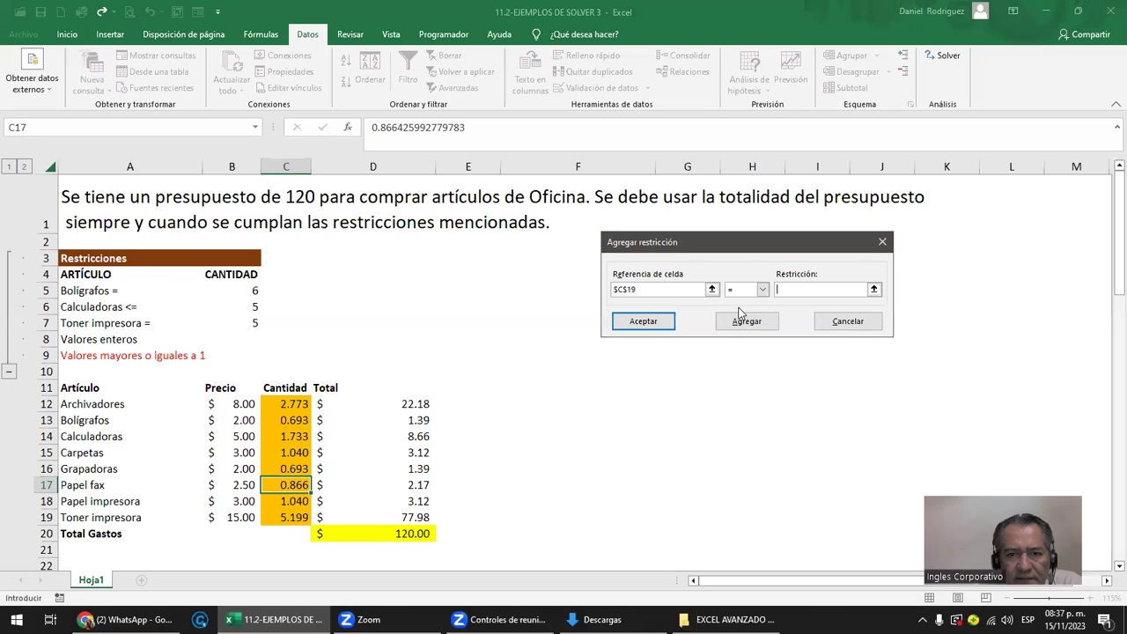
click(784, 291)
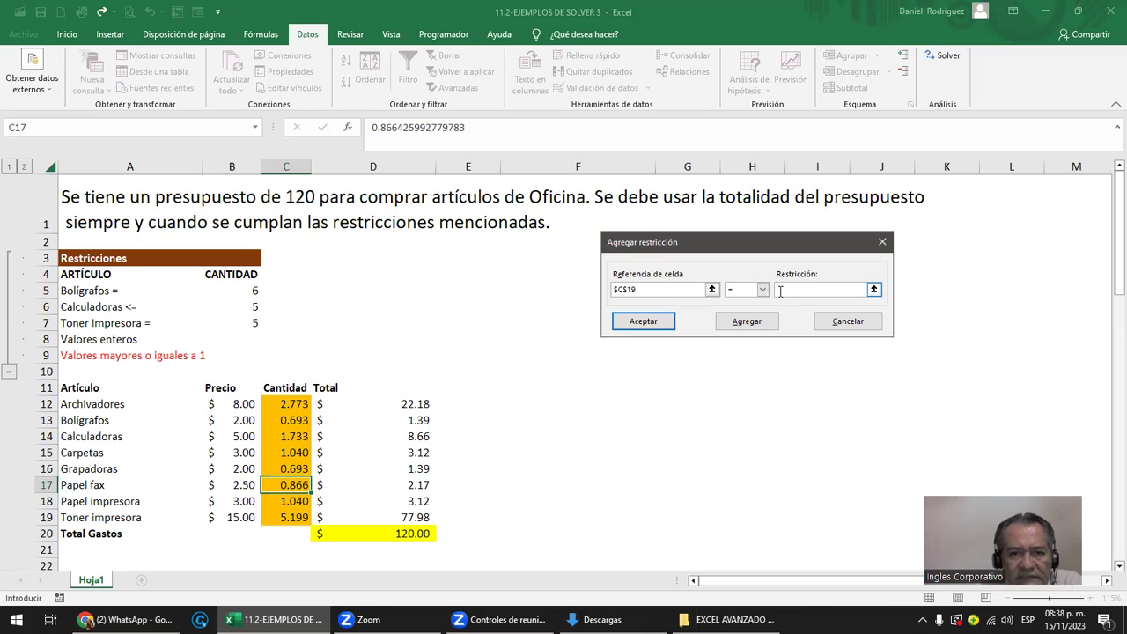
click(792, 286)
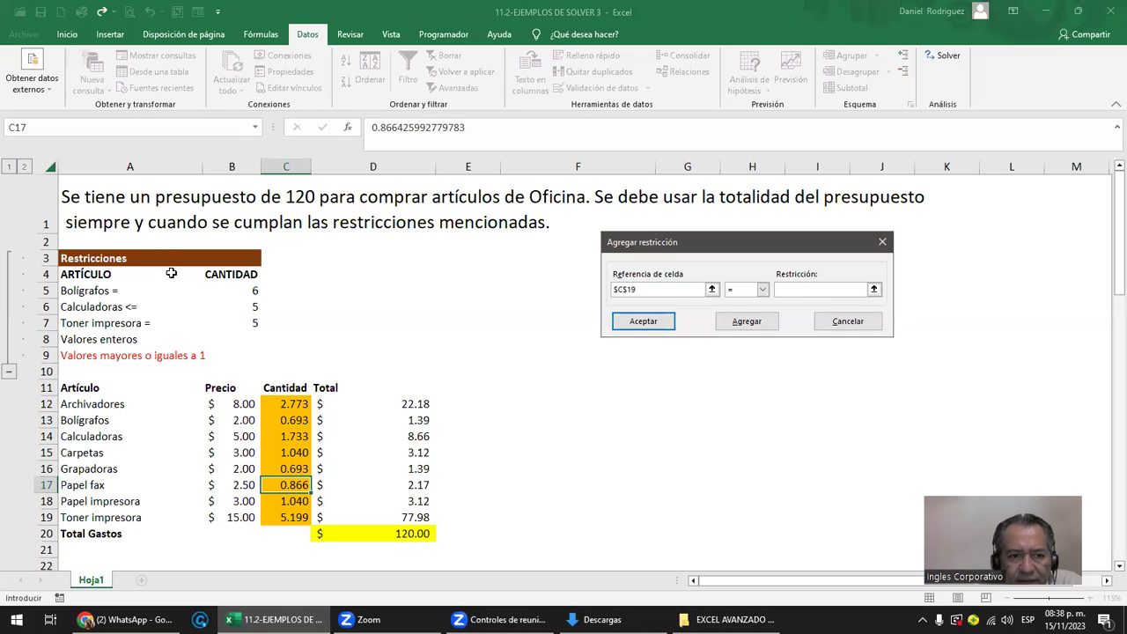
click(255, 322)
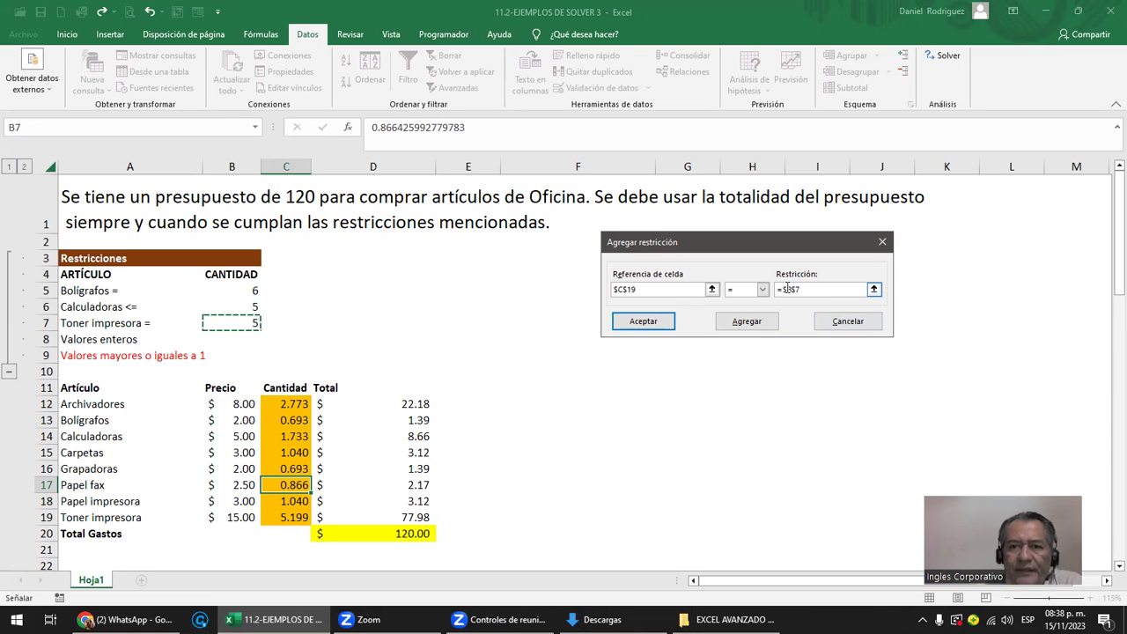
key(BackSpace)
key(BackSpace)
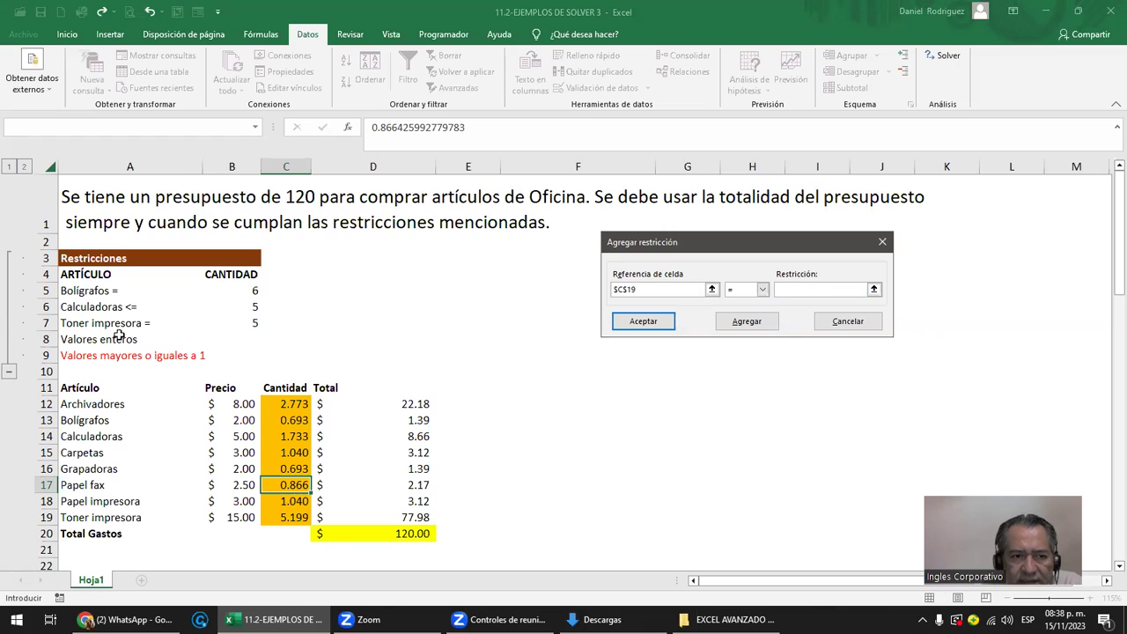
click(250, 323)
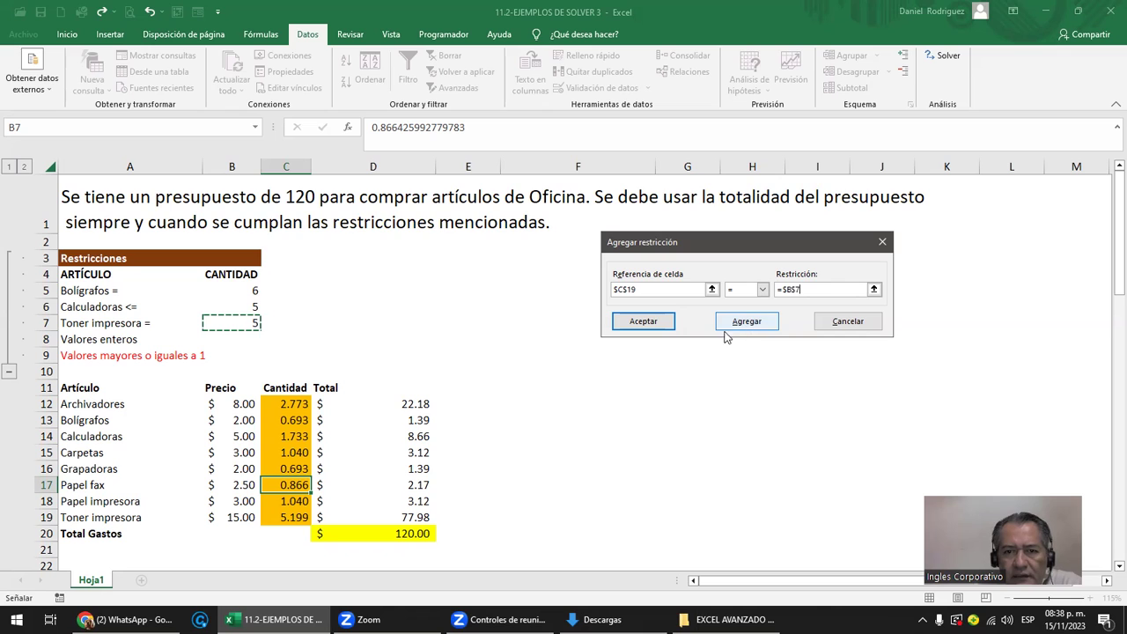
click(744, 323)
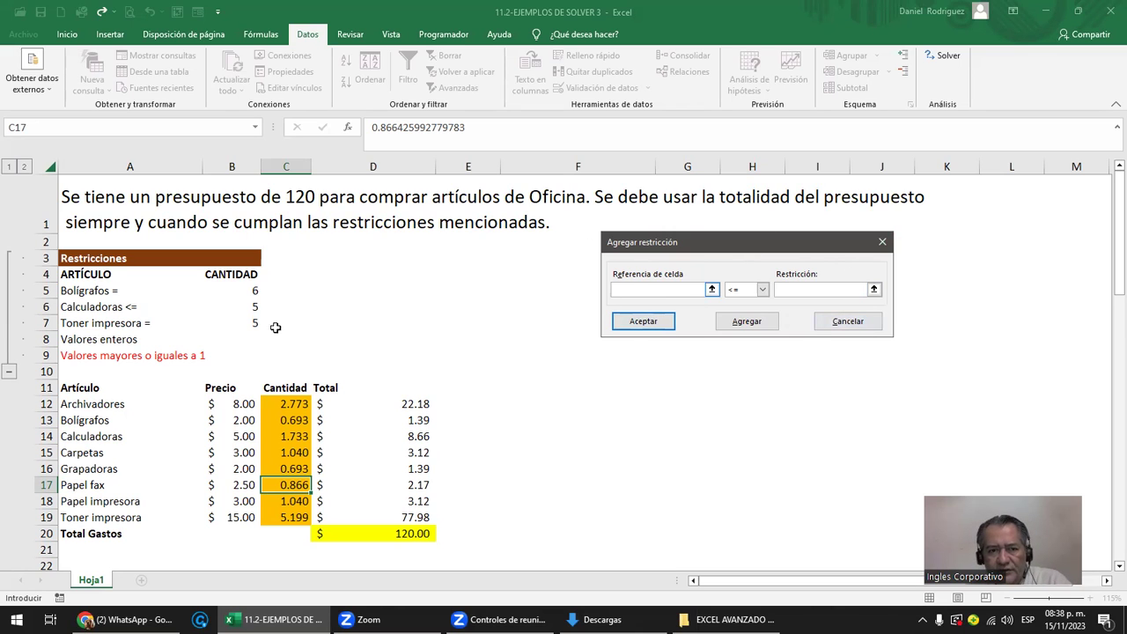
Discard the stray A9 reference and close Add Constraint to return to Solver Parameters
click(95, 358)
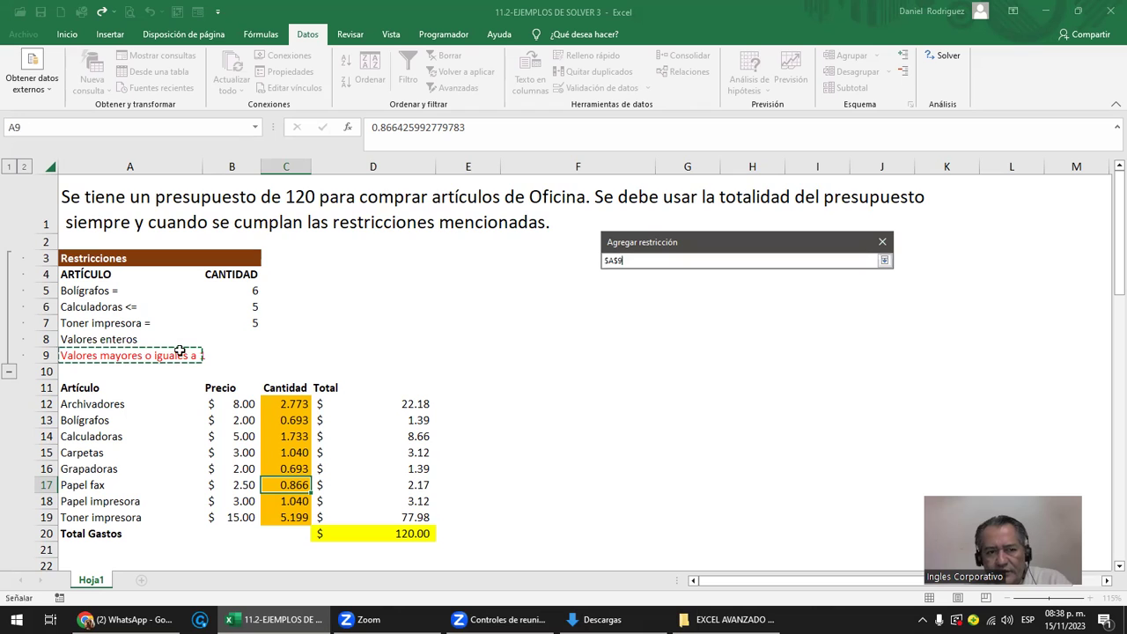
double_click(637, 290)
key(BackSpace)
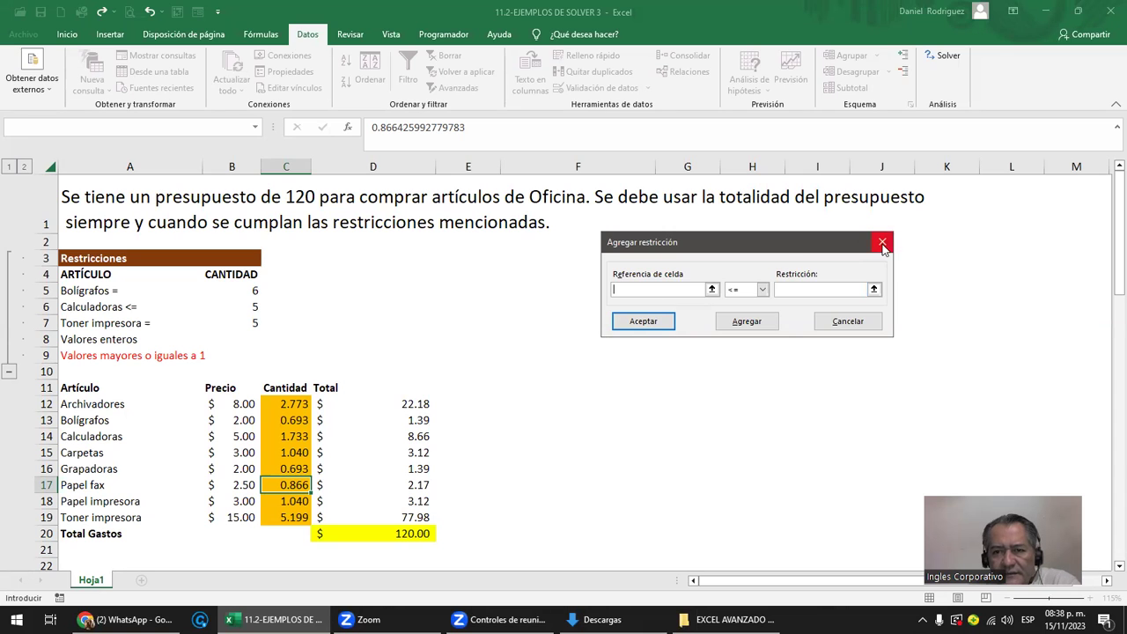
click(877, 248)
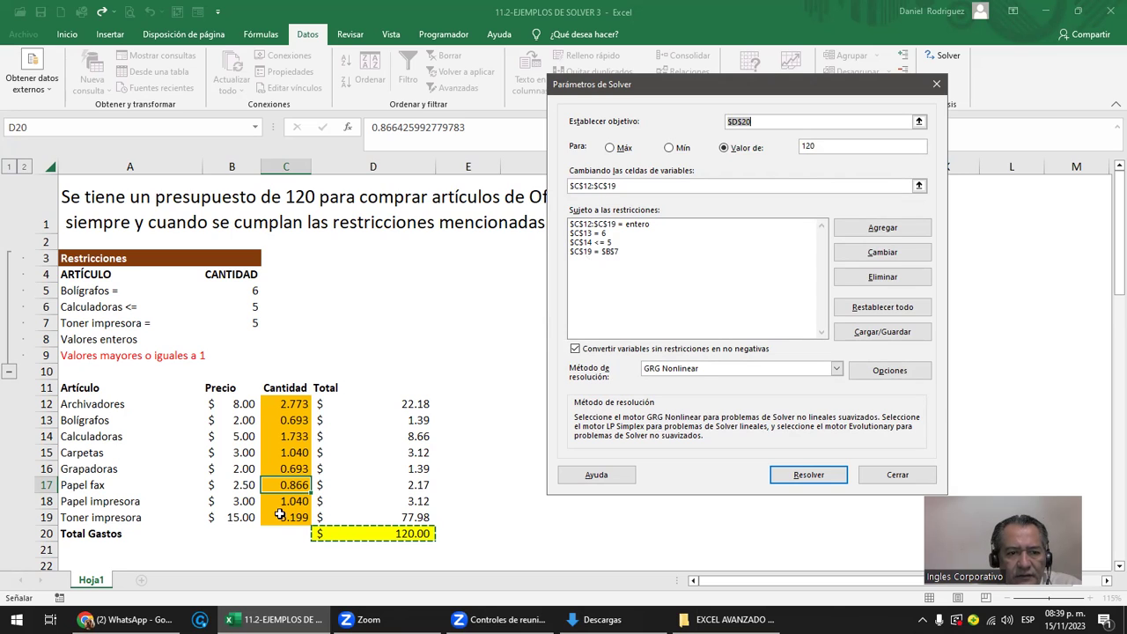
Try solving with B7 as the objective, then dismiss the error requiring a formula
click(284, 517)
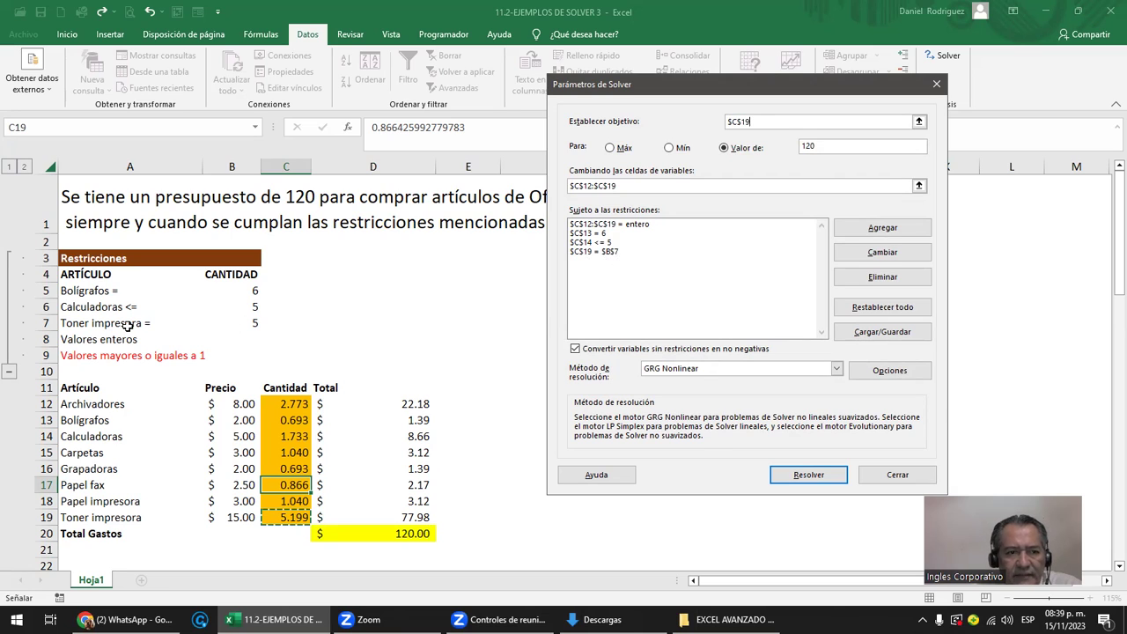
click(254, 321)
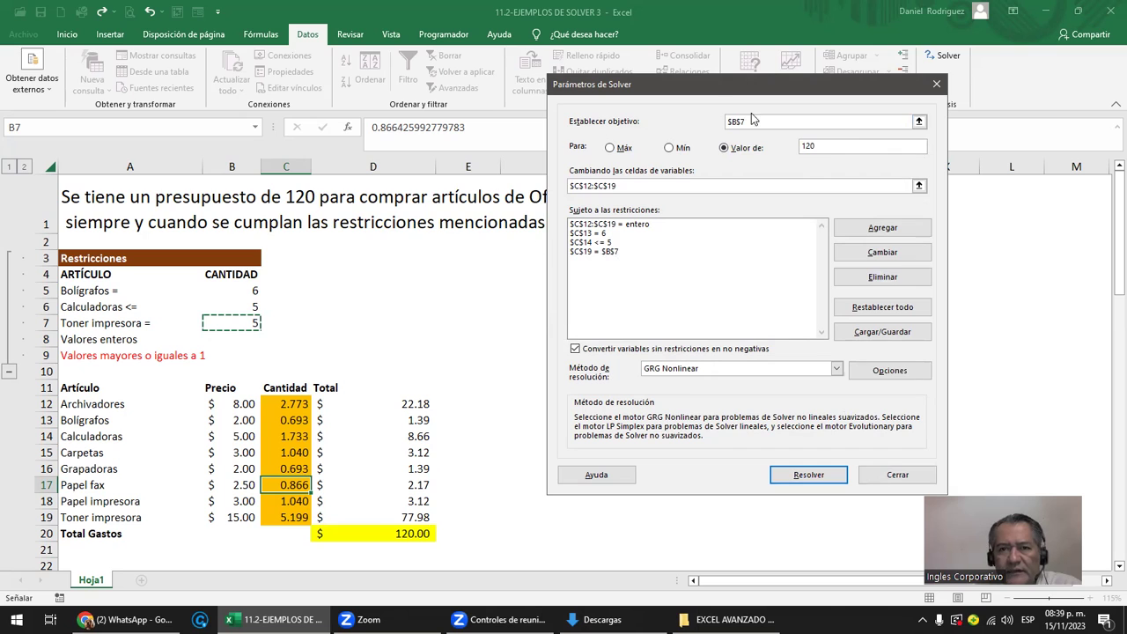
click(810, 475)
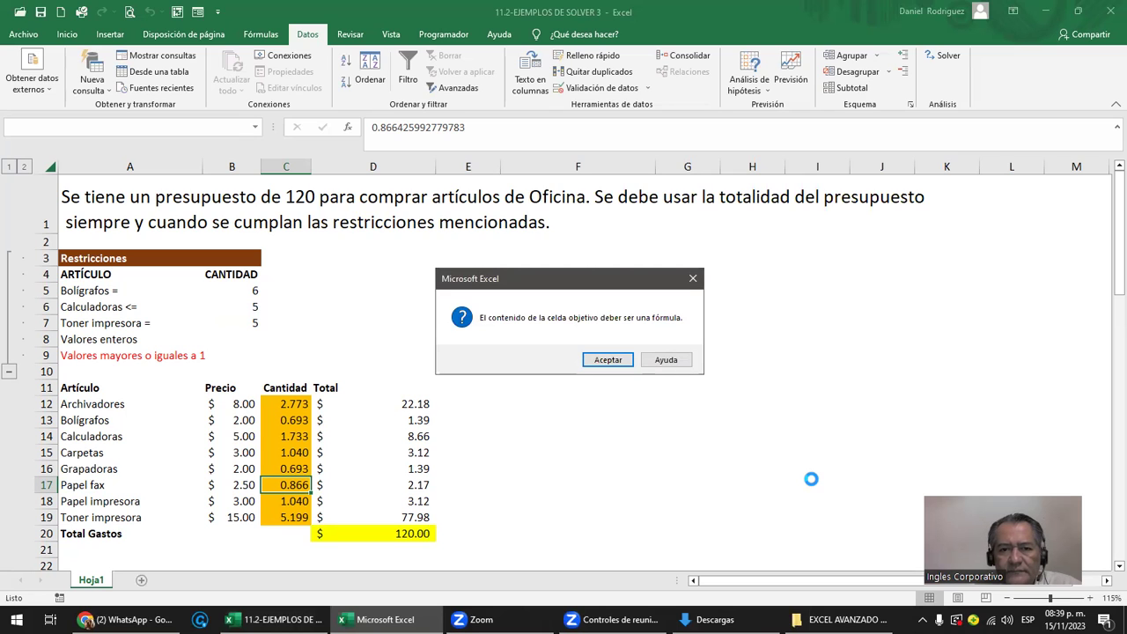
click(607, 359)
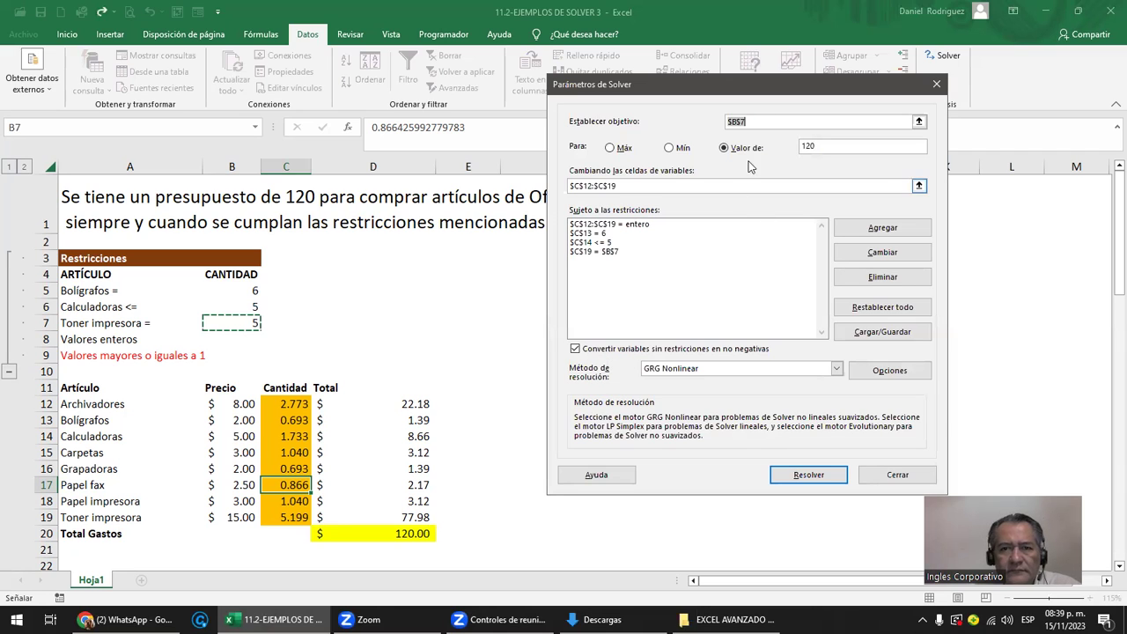
Replace the objective with total spending D20 at a value of 120 and solve
click(772, 125)
drag(773, 123, 691, 124)
key(BackSpace)
click(414, 537)
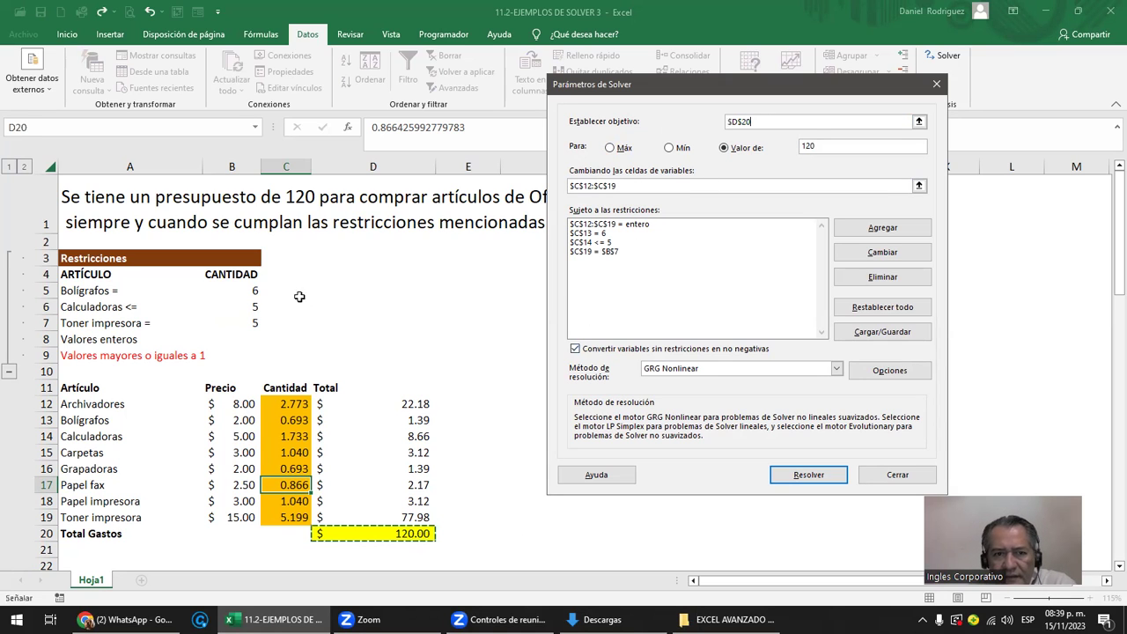
click(806, 474)
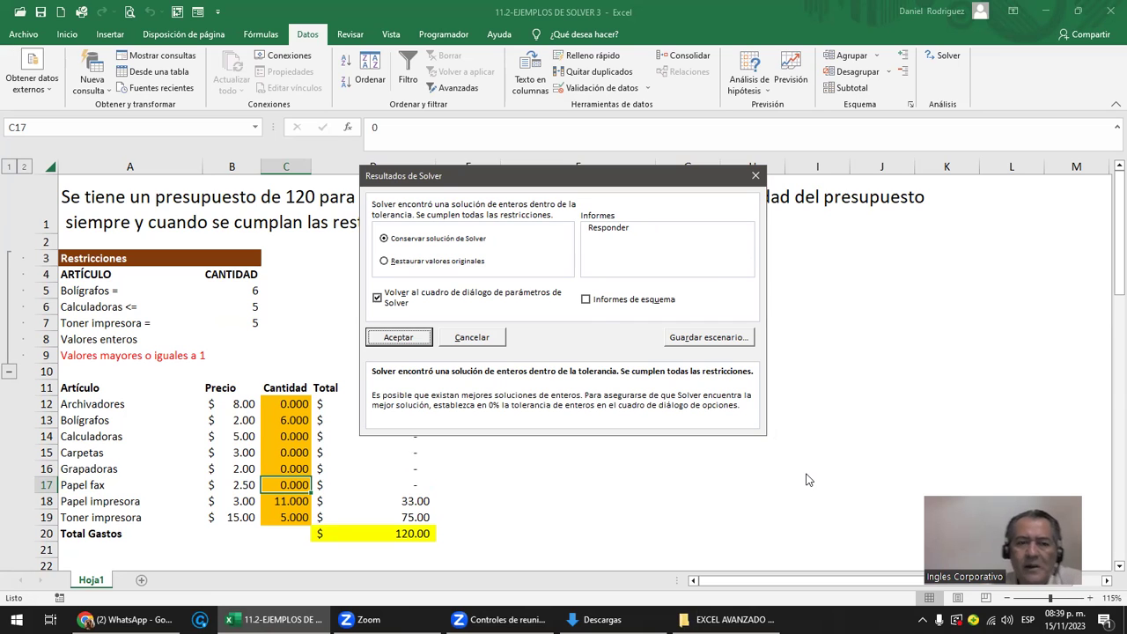
Review the 6, 11 and 5 quantity solution totalling 120.00 in column D, then keep it
drag(564, 182, 670, 148)
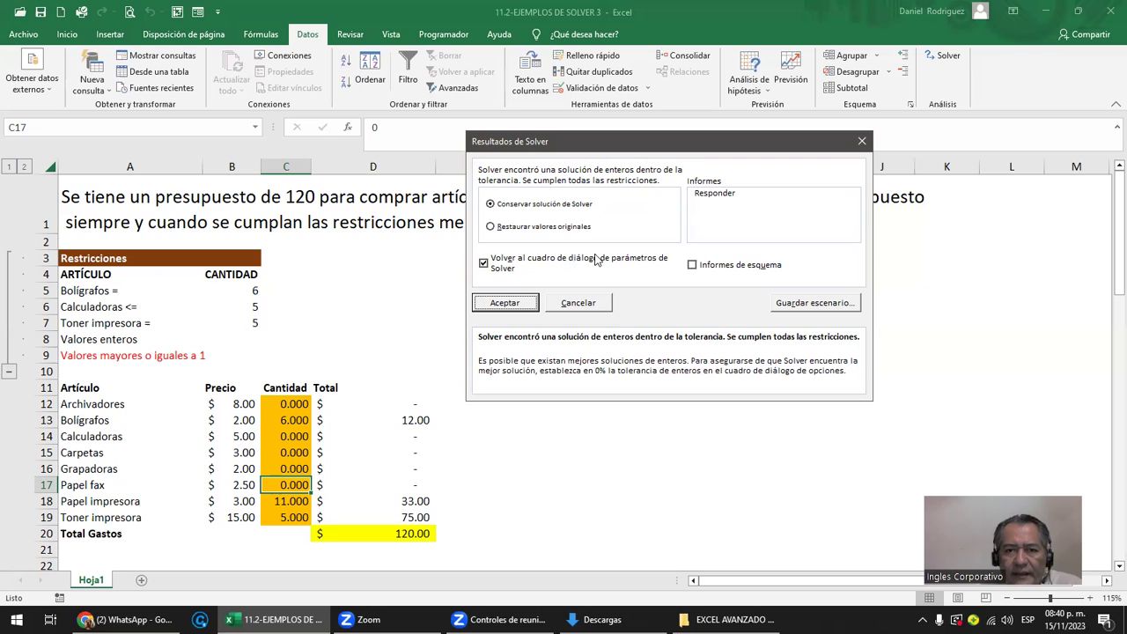
click(516, 304)
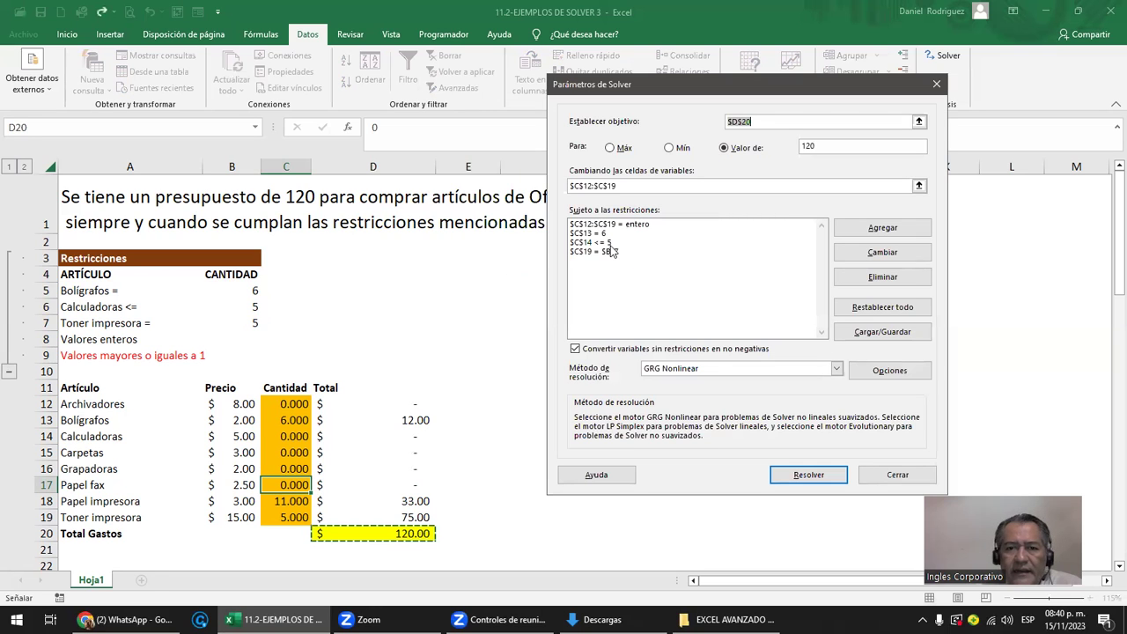
Add the constraint C12:C19 >= 1 and re-solve so every item is bought
click(883, 228)
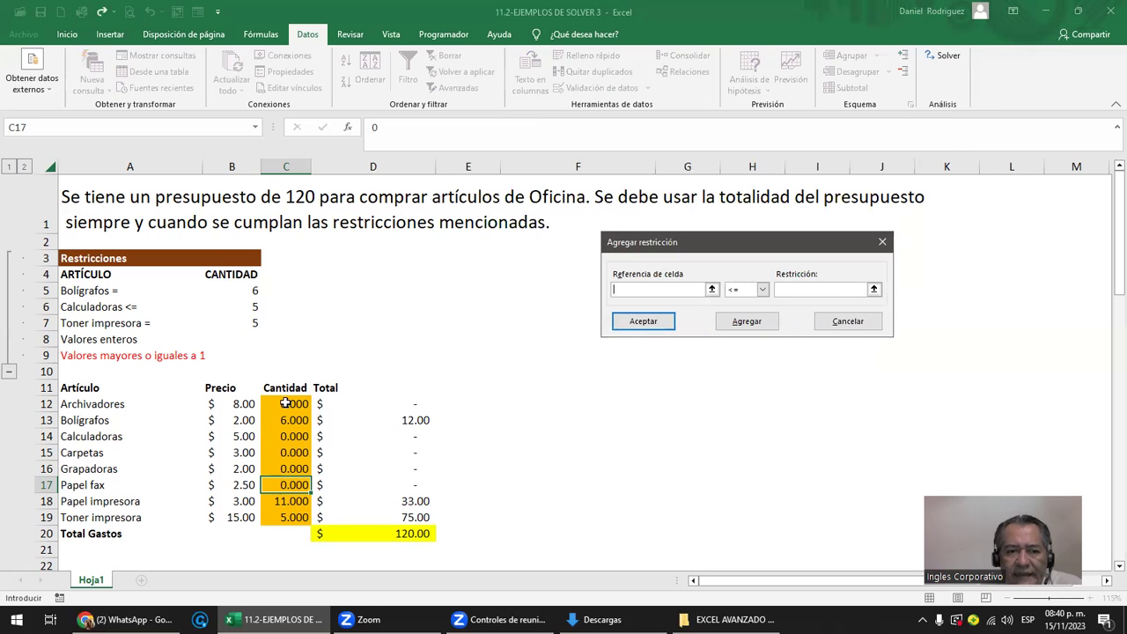
drag(285, 403, 293, 515)
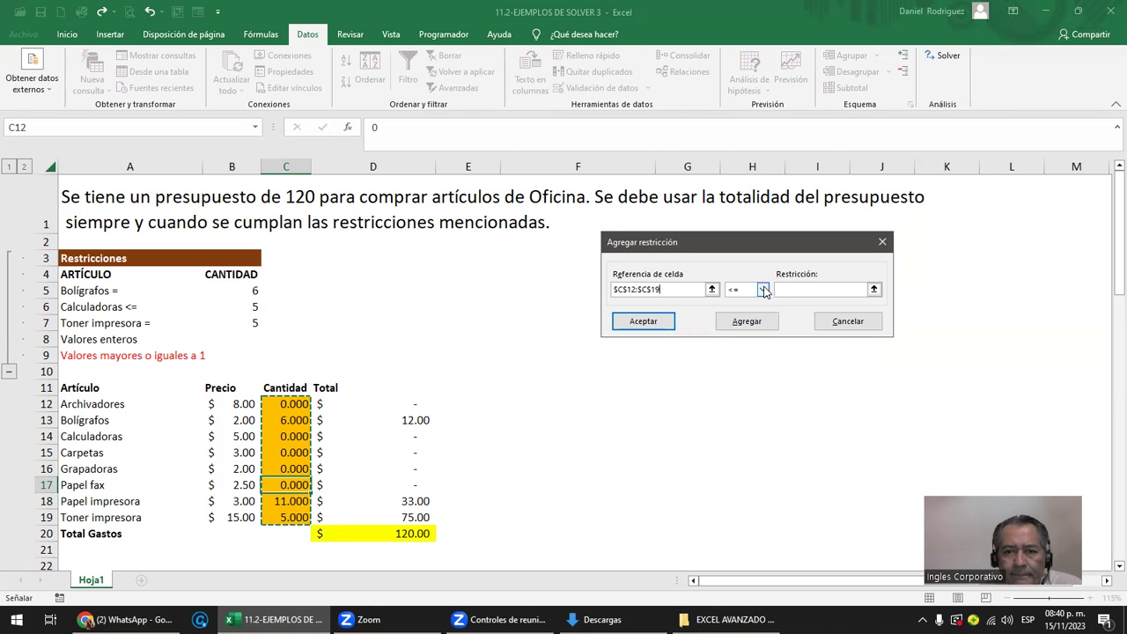
click(762, 289)
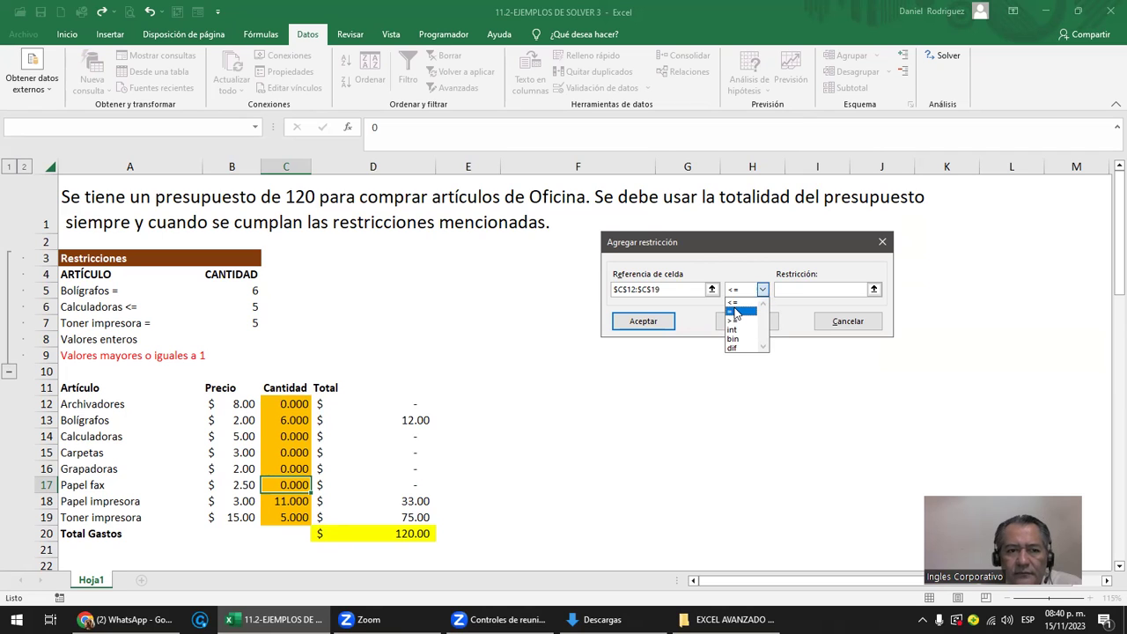
click(738, 320)
click(785, 288)
text(1)
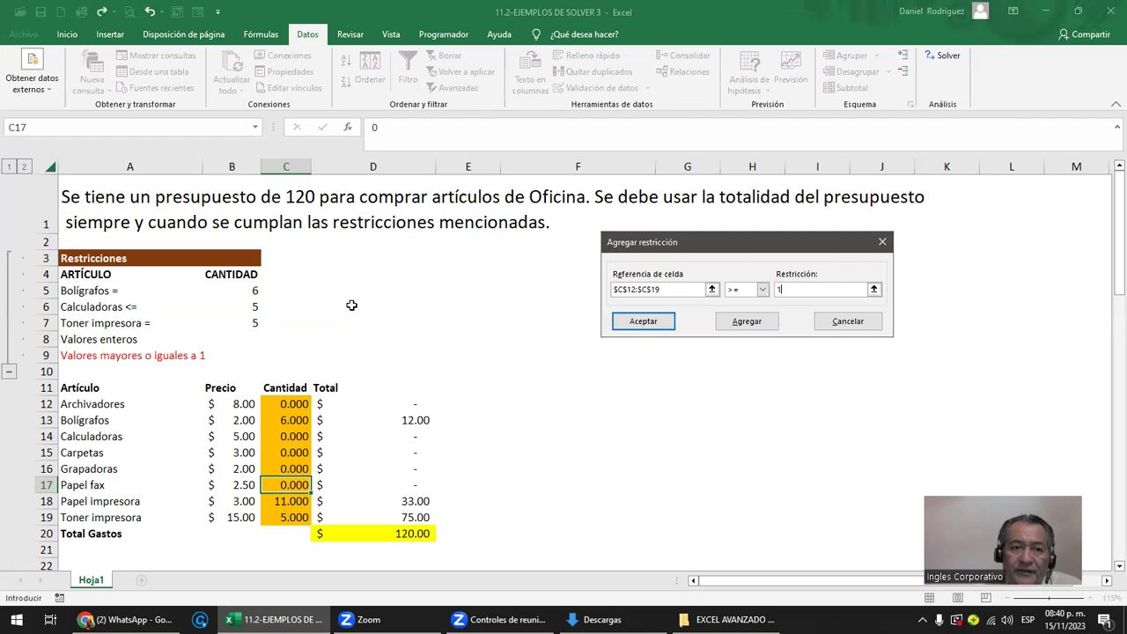
click(644, 322)
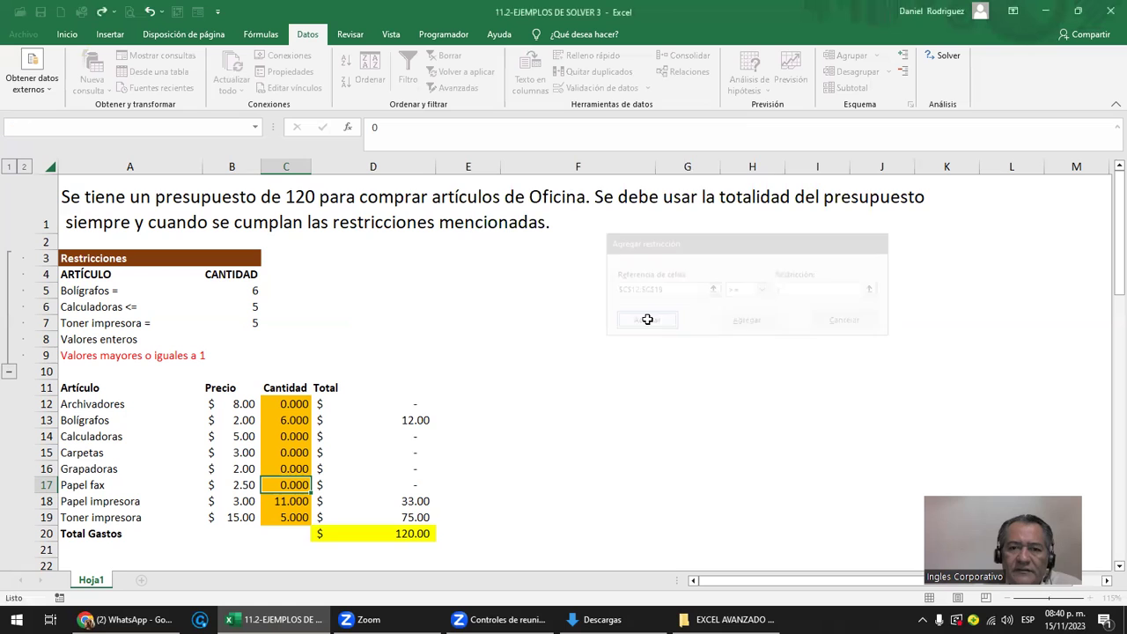
click(809, 480)
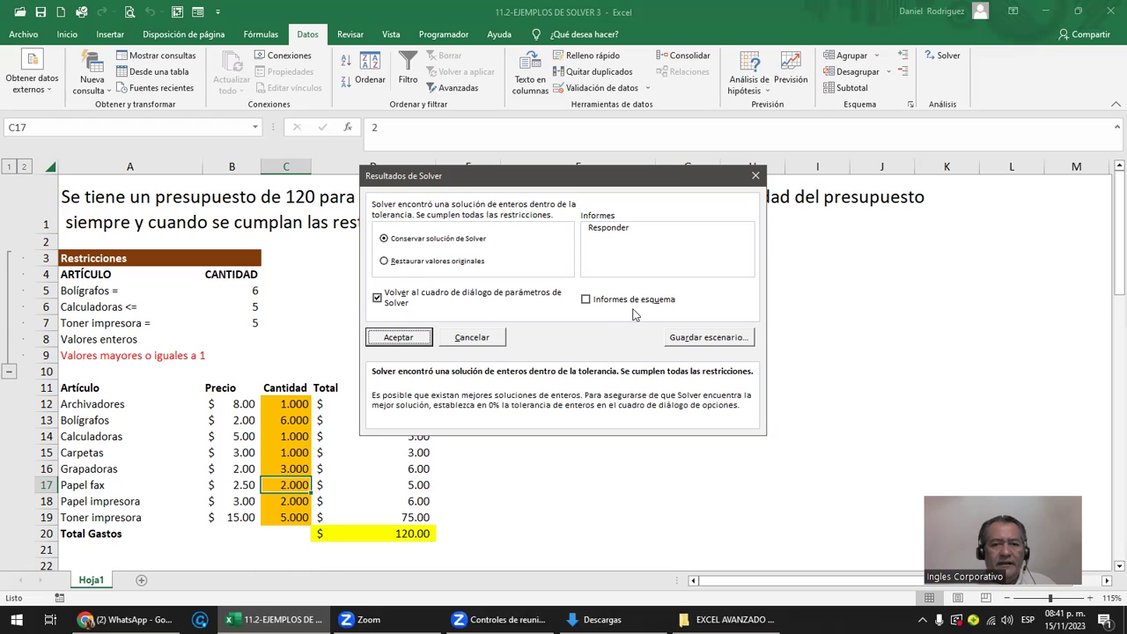
Keep the solution with a Responder answer report, not returning to Solver, and view Informe de respuestas 1
click(596, 301)
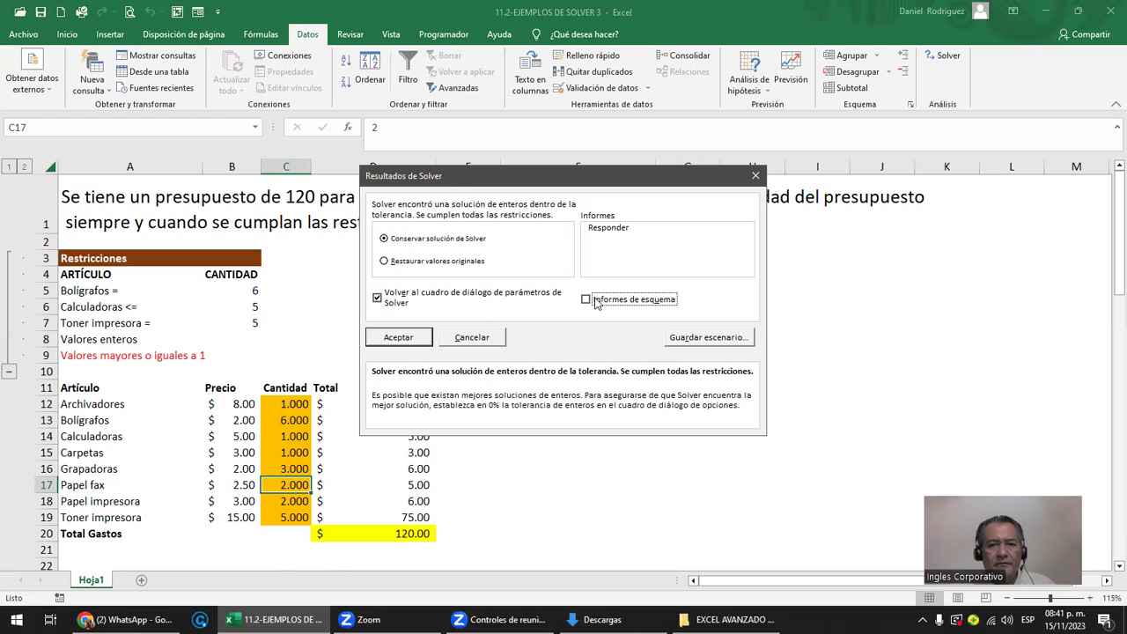
click(606, 230)
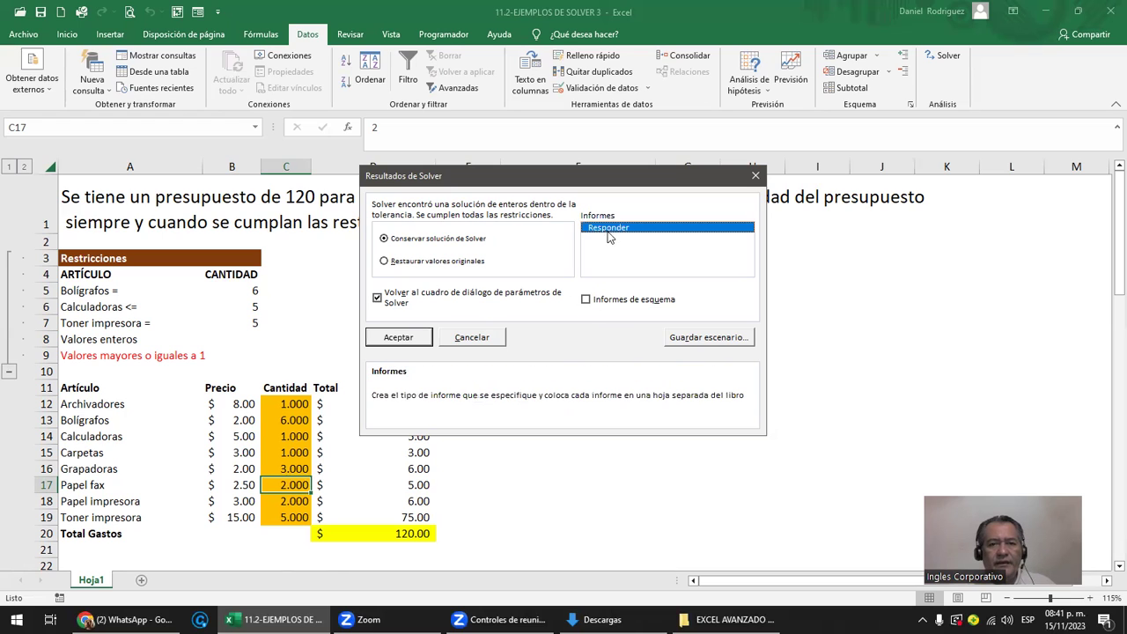
click(377, 299)
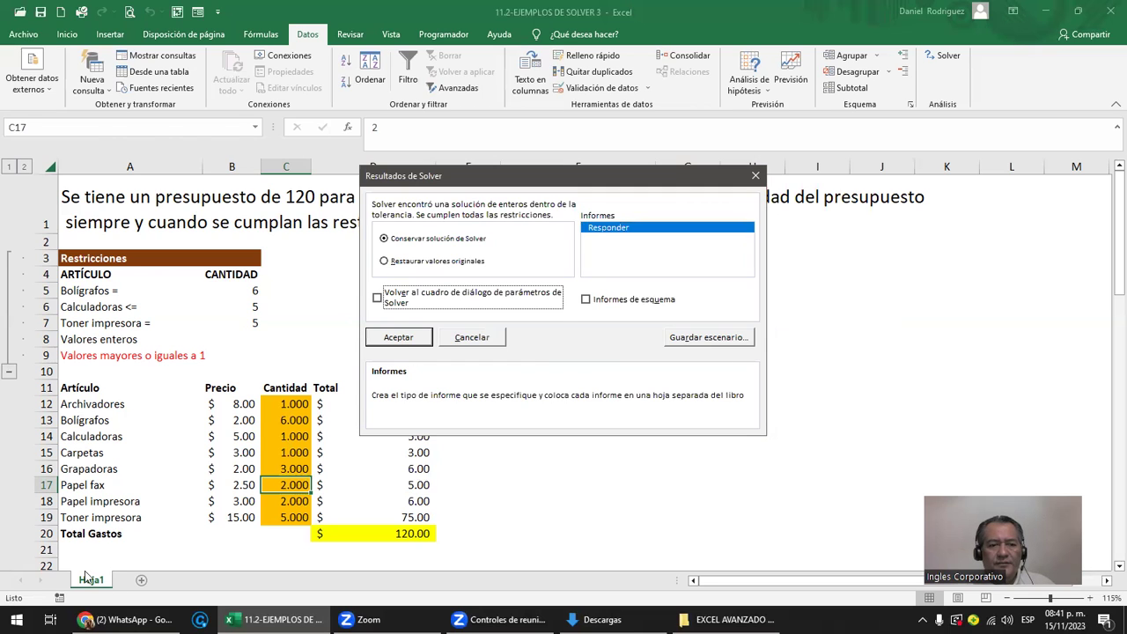
click(396, 337)
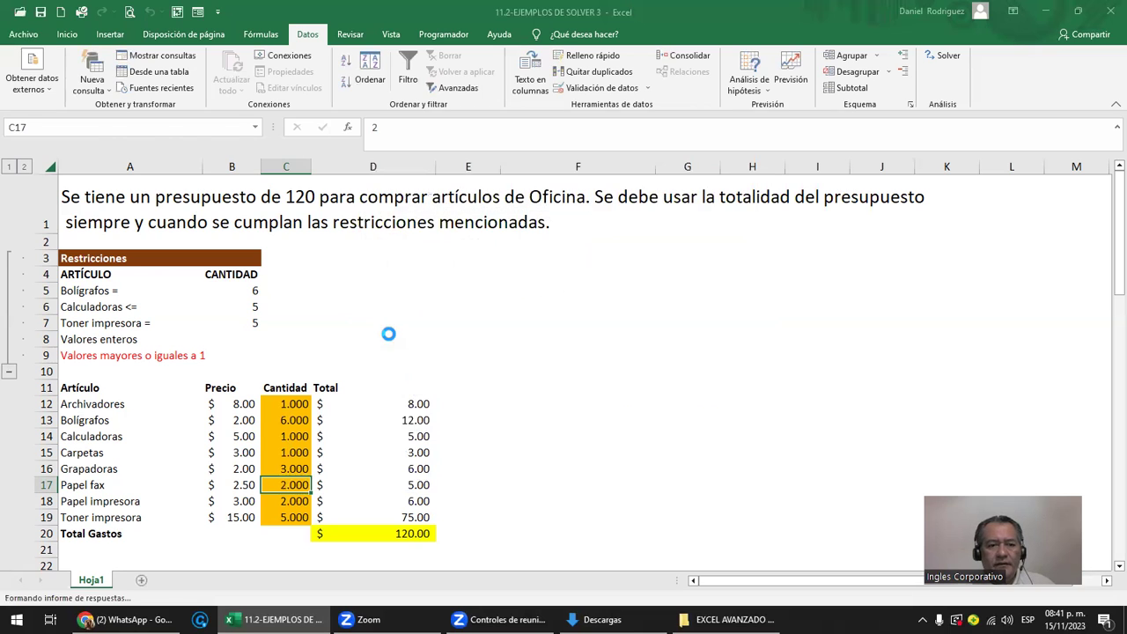
click(152, 581)
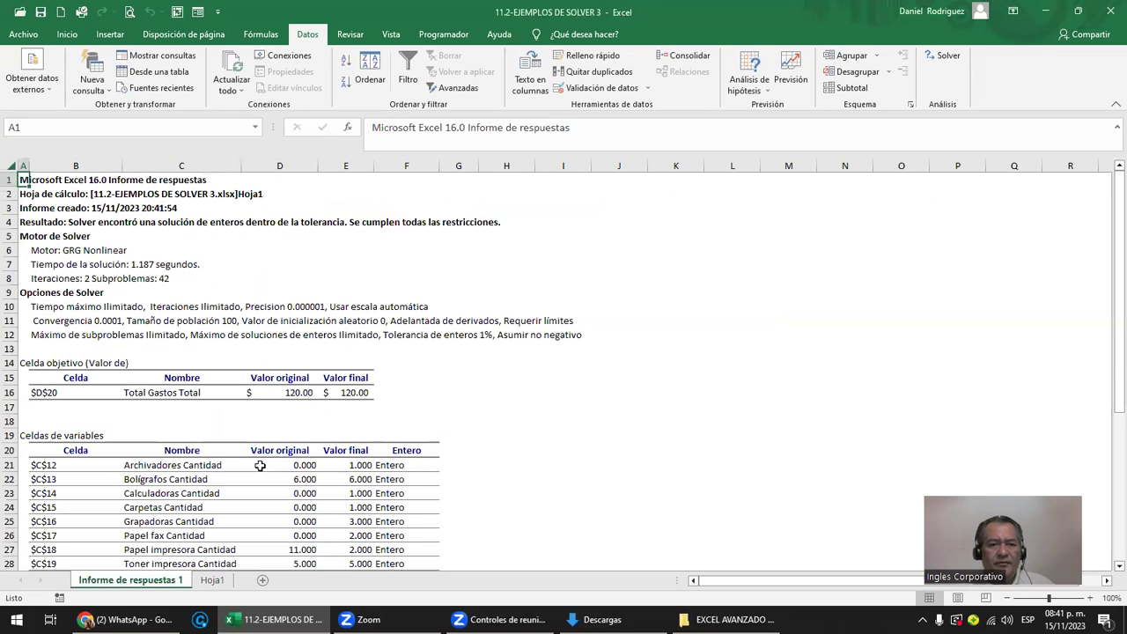
Inspect the report's constraint formulas in E38 and E43, then go back to Hoja1
scroll(257, 464, down, 1)
scroll(257, 464, down, 1)
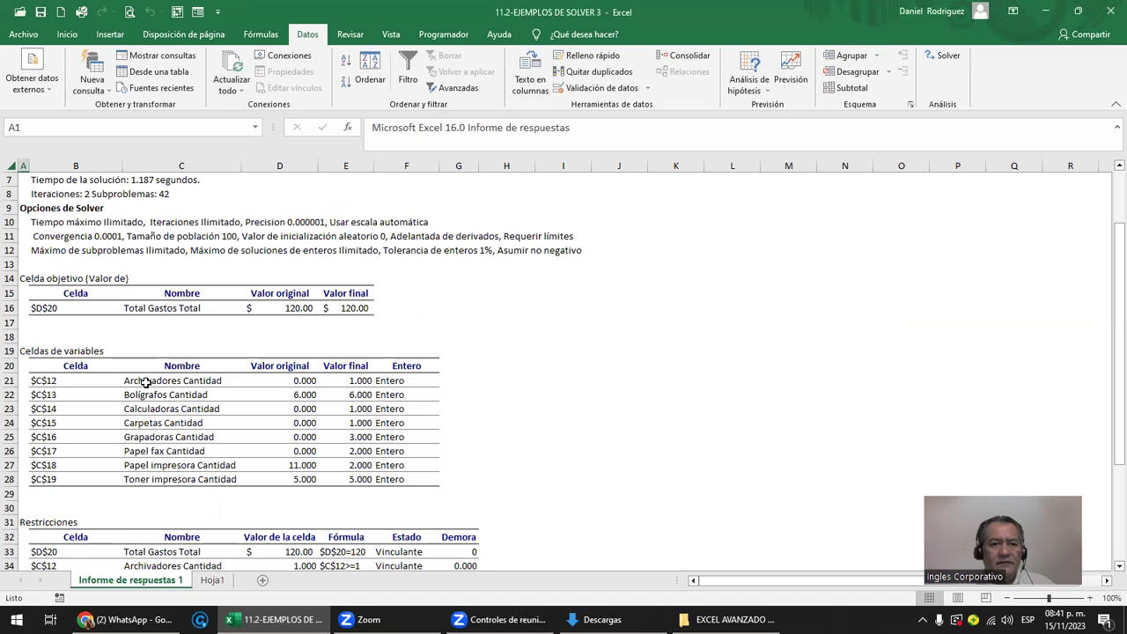
scroll(146, 381, down, 2)
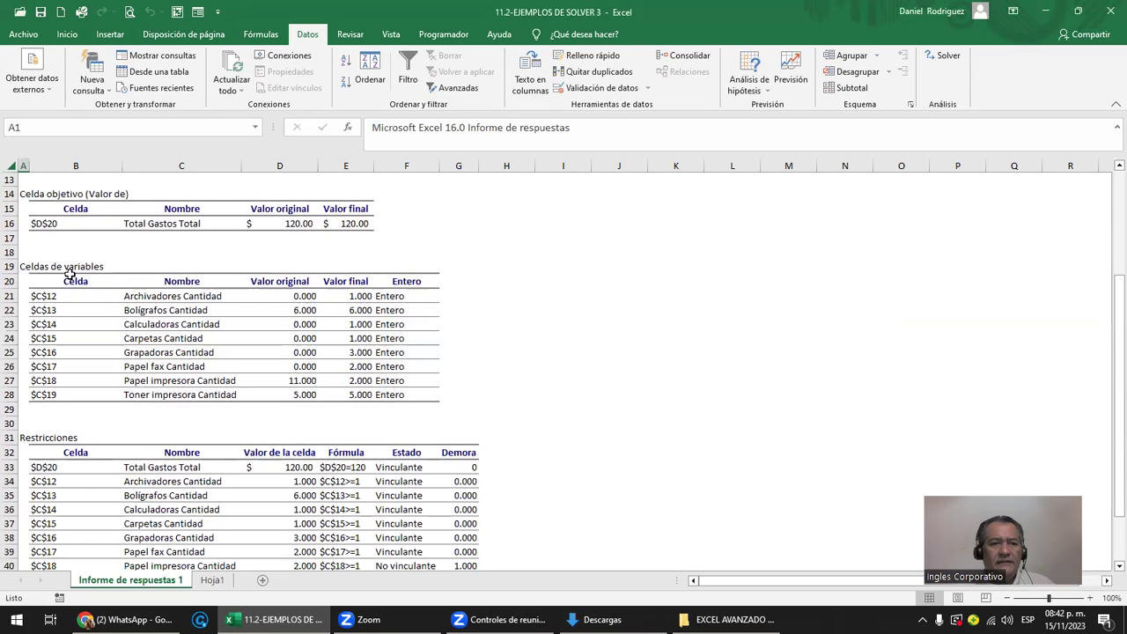
scroll(213, 339, down, 2)
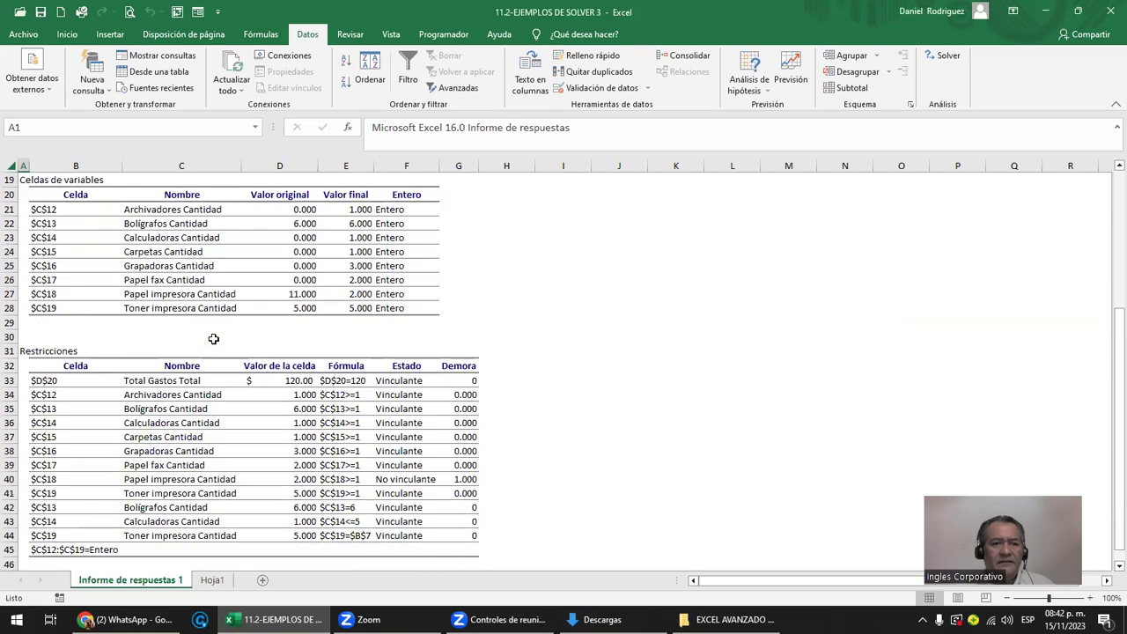
scroll(213, 339, down, 1)
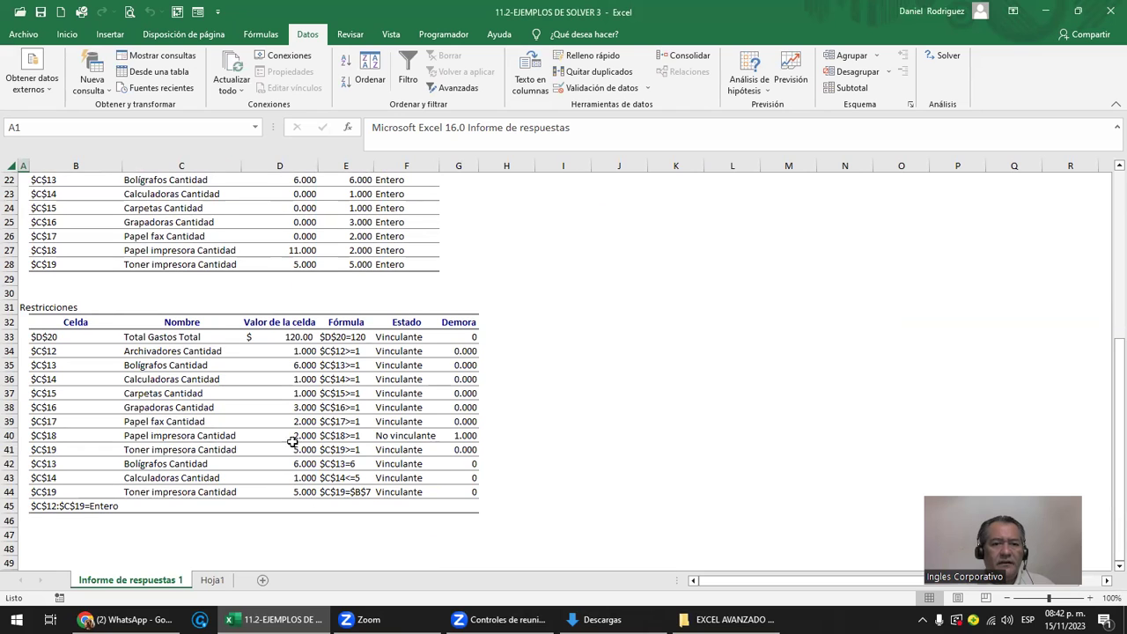
drag(348, 350, 348, 465)
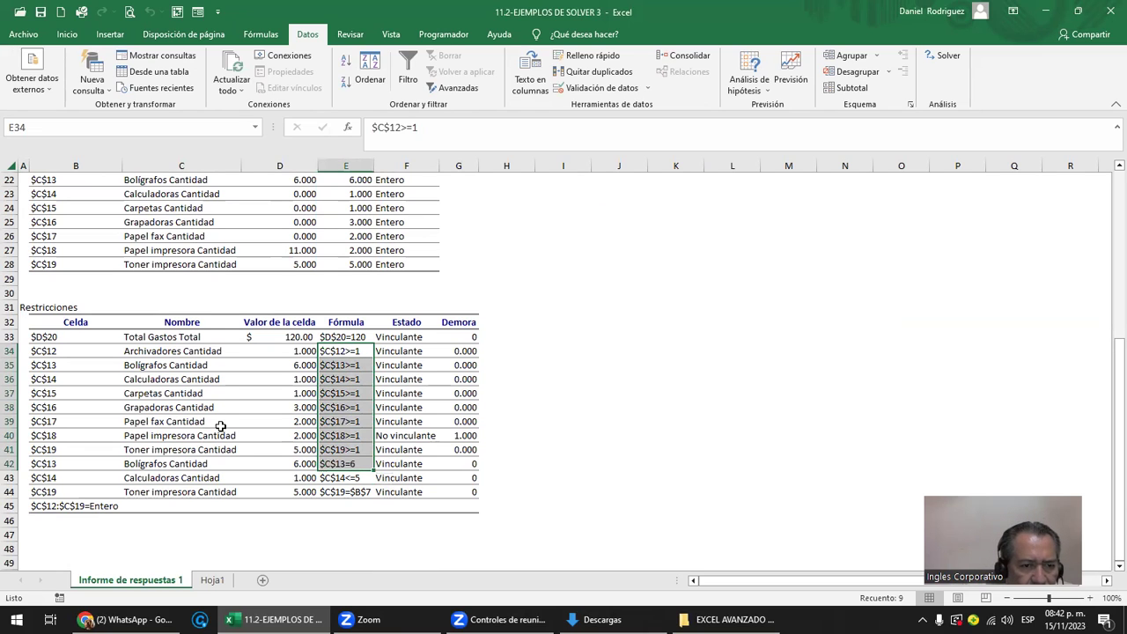
click(351, 411)
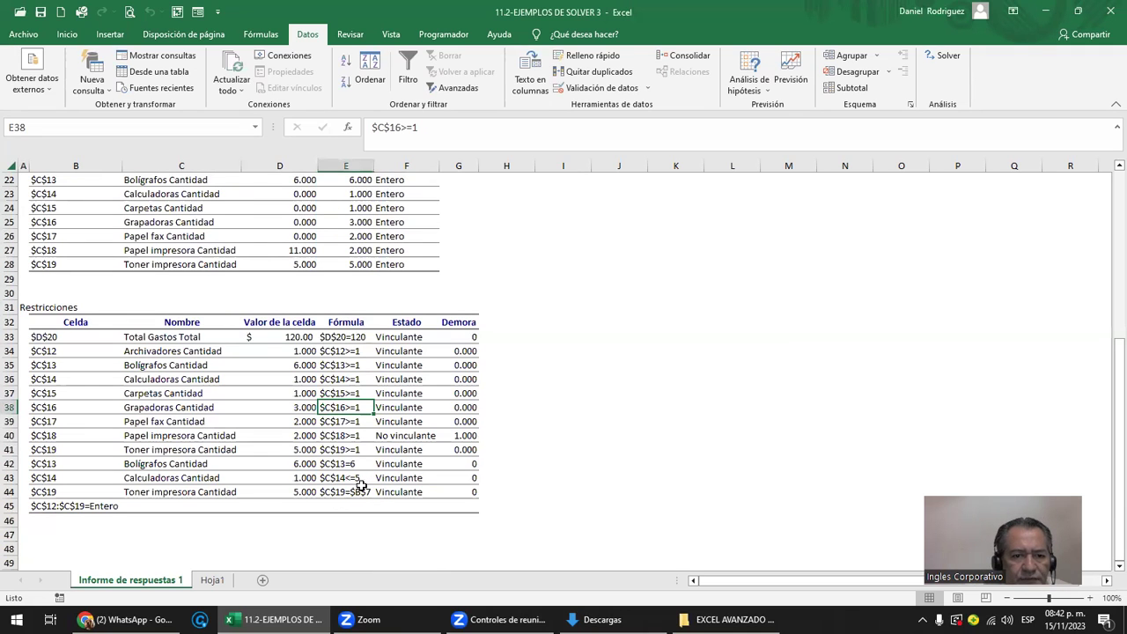
click(359, 480)
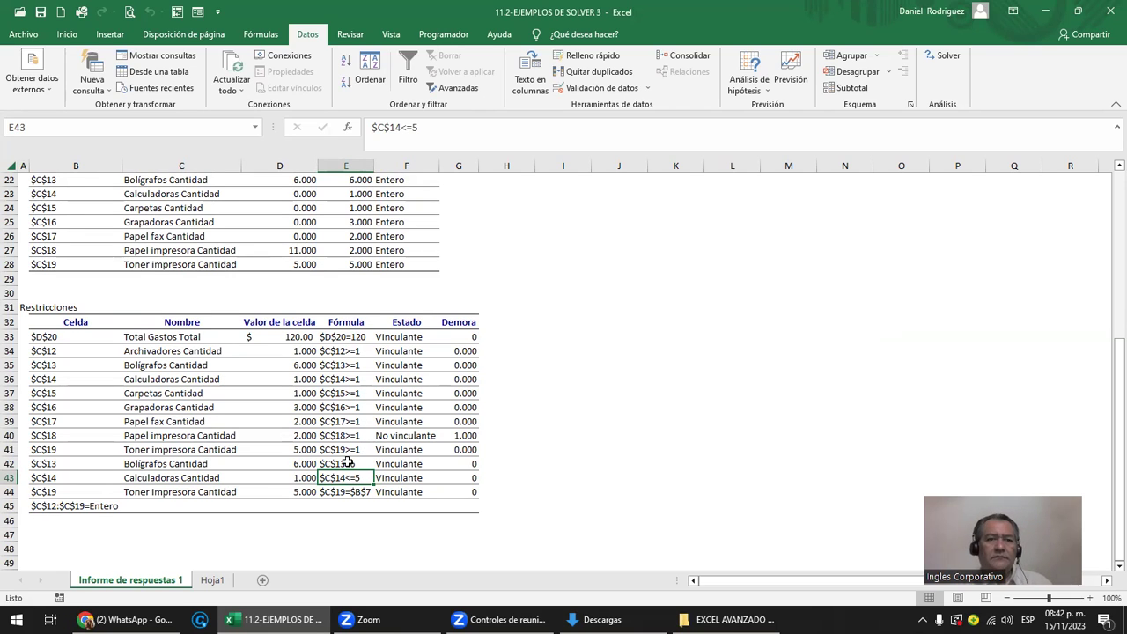
click(212, 580)
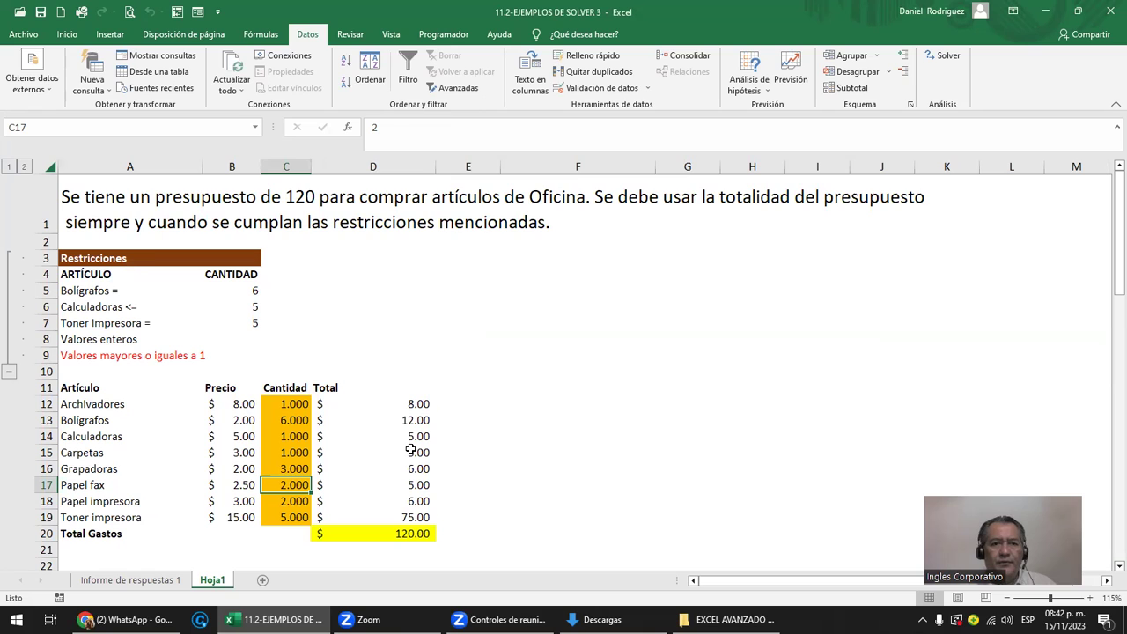
Check the B12 price and the D20 SUMA total, then save the workbook
drag(233, 405, 241, 419)
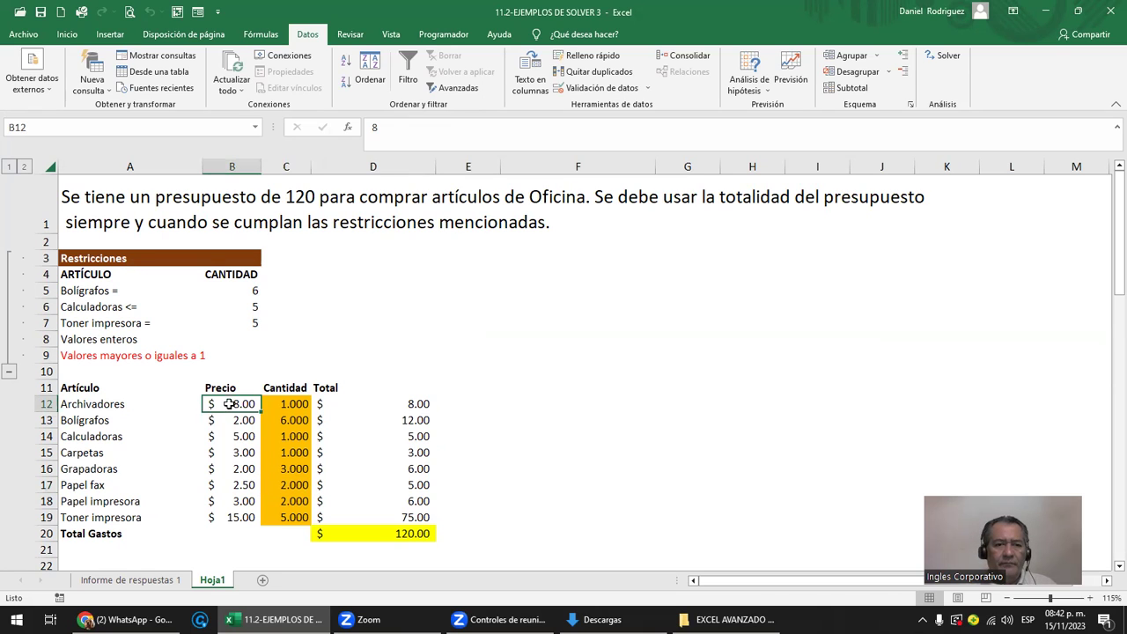
click(233, 401)
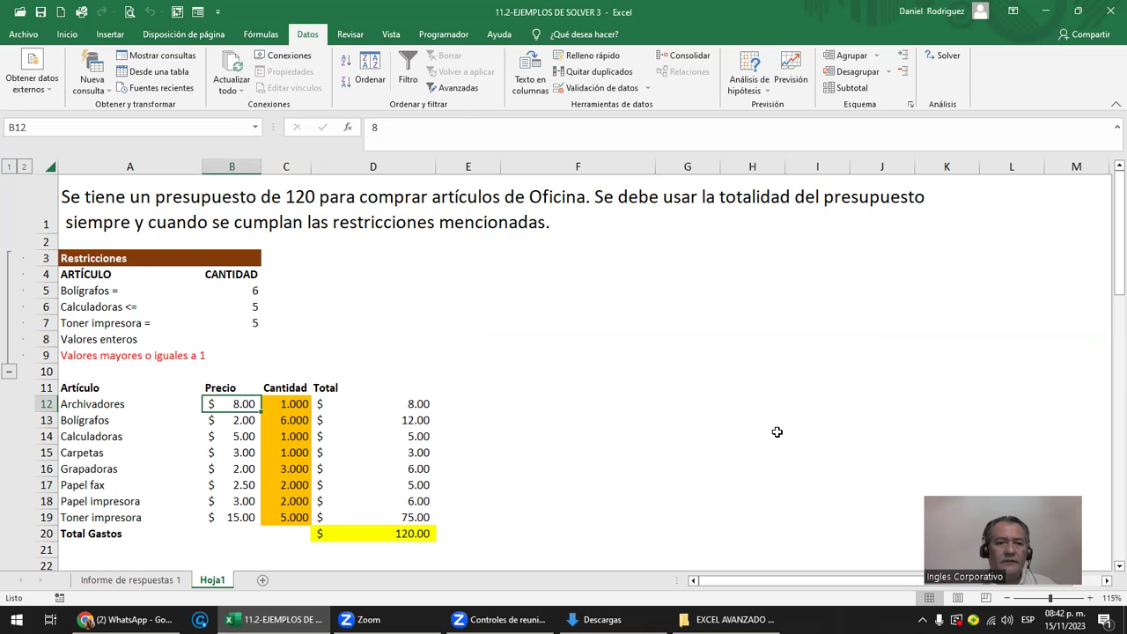
click(408, 533)
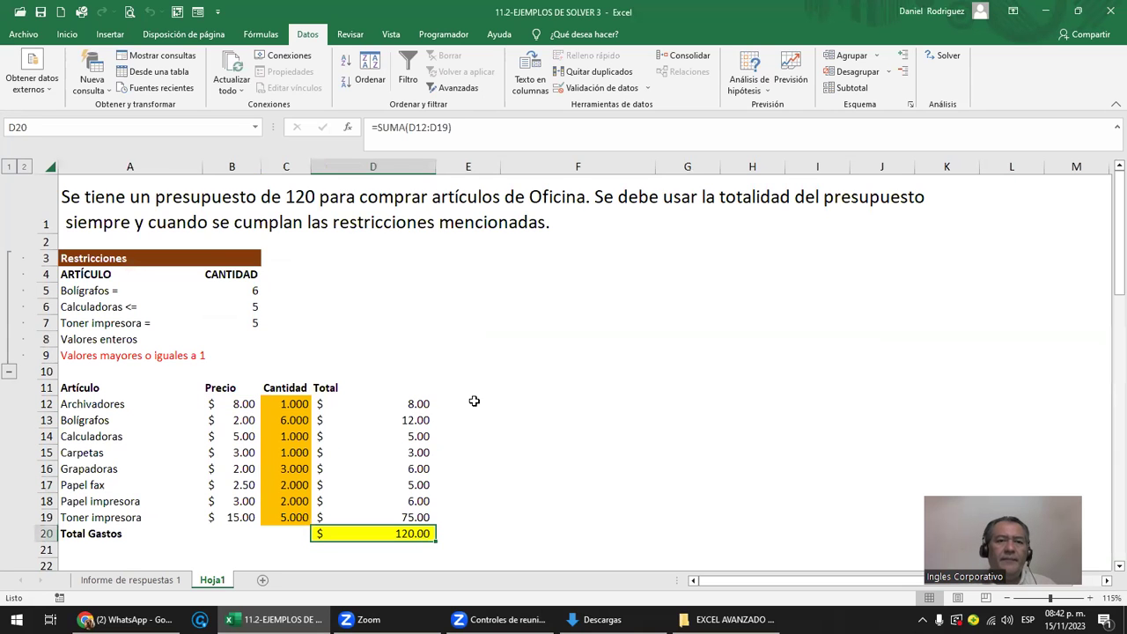
click(42, 14)
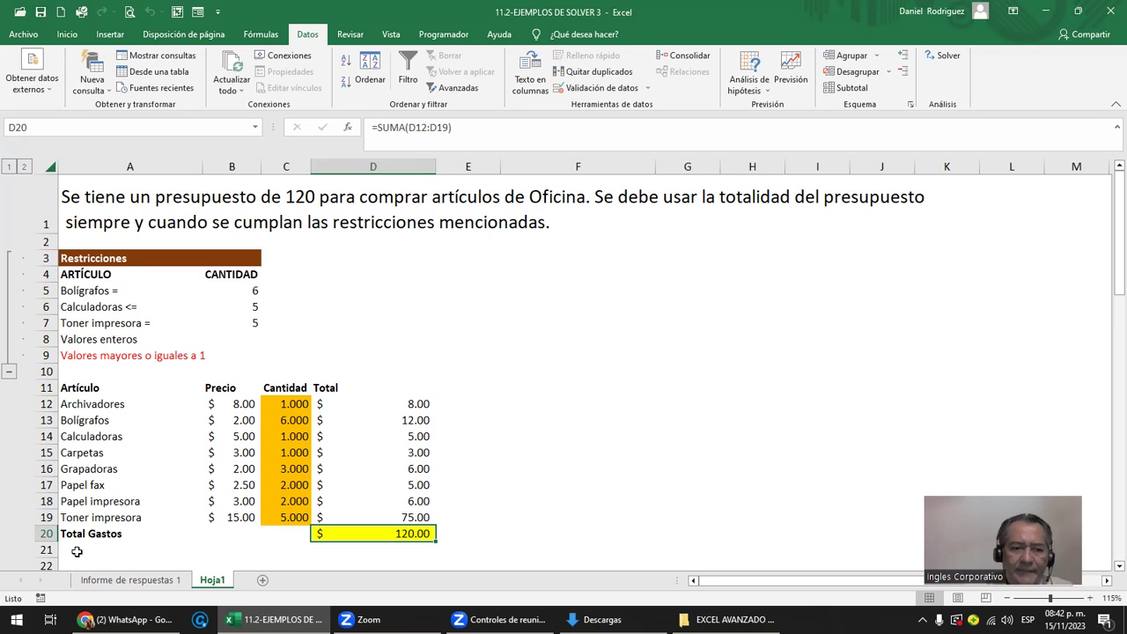
Return from WhatsApp to the Solver reports lesson page and scroll through it
click(88, 621)
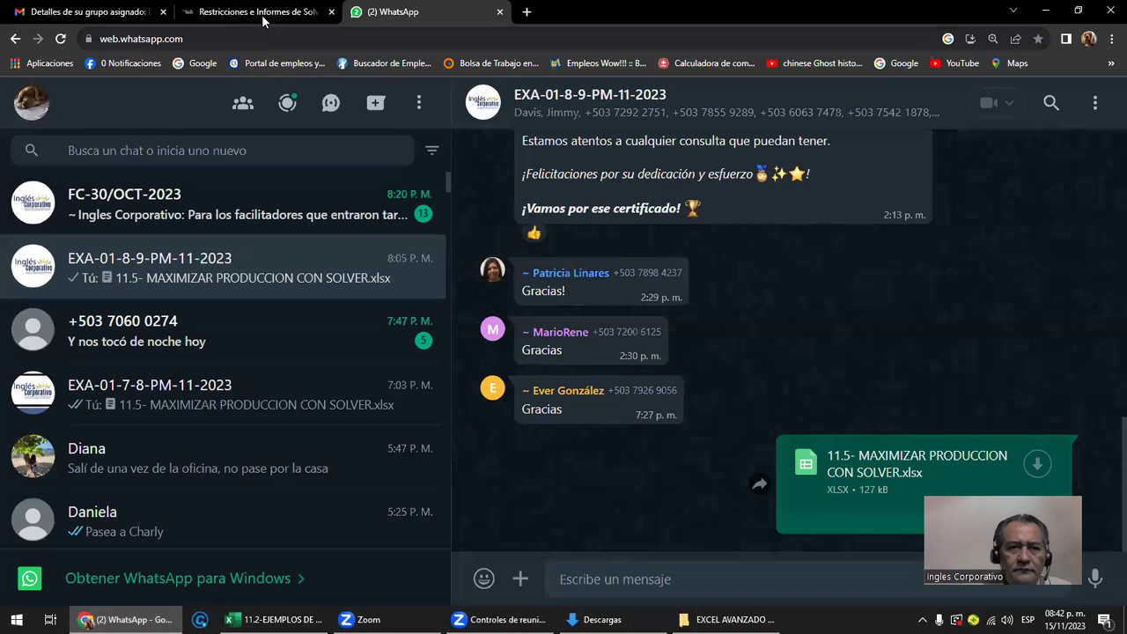
click(264, 12)
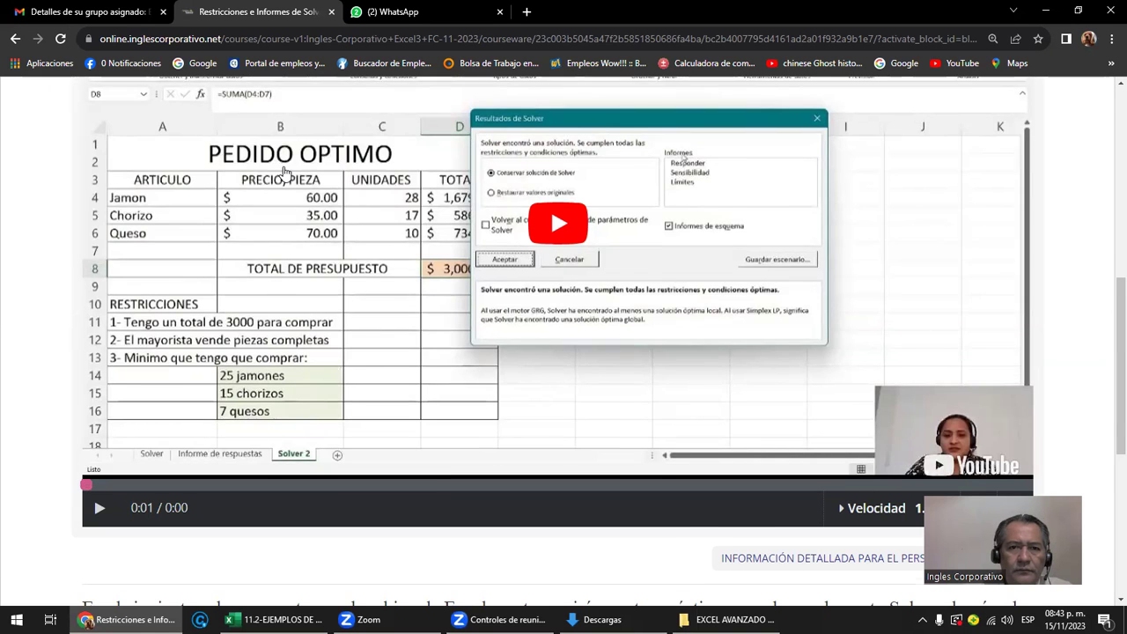
scroll(284, 170, up, 5)
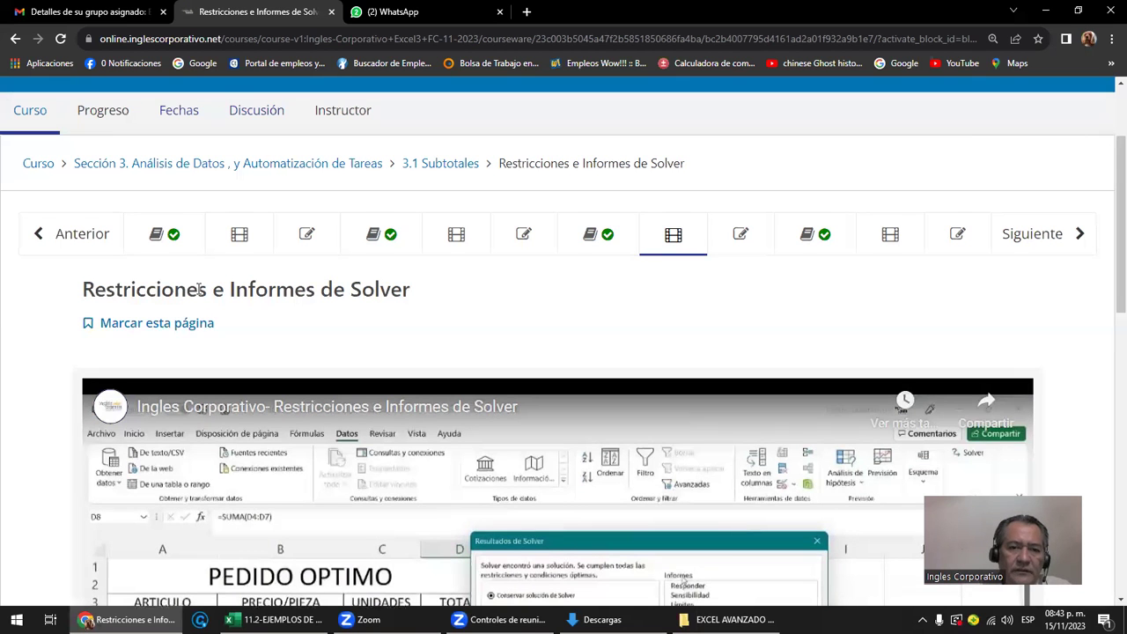
scroll(293, 321, down, 4)
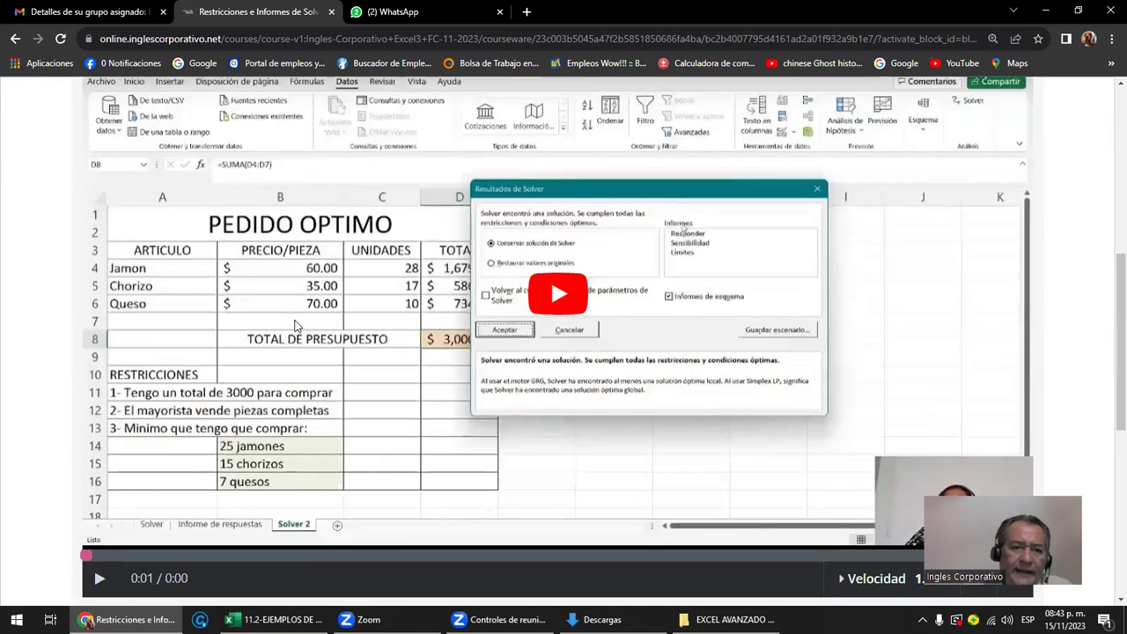
scroll(296, 325, down, 2)
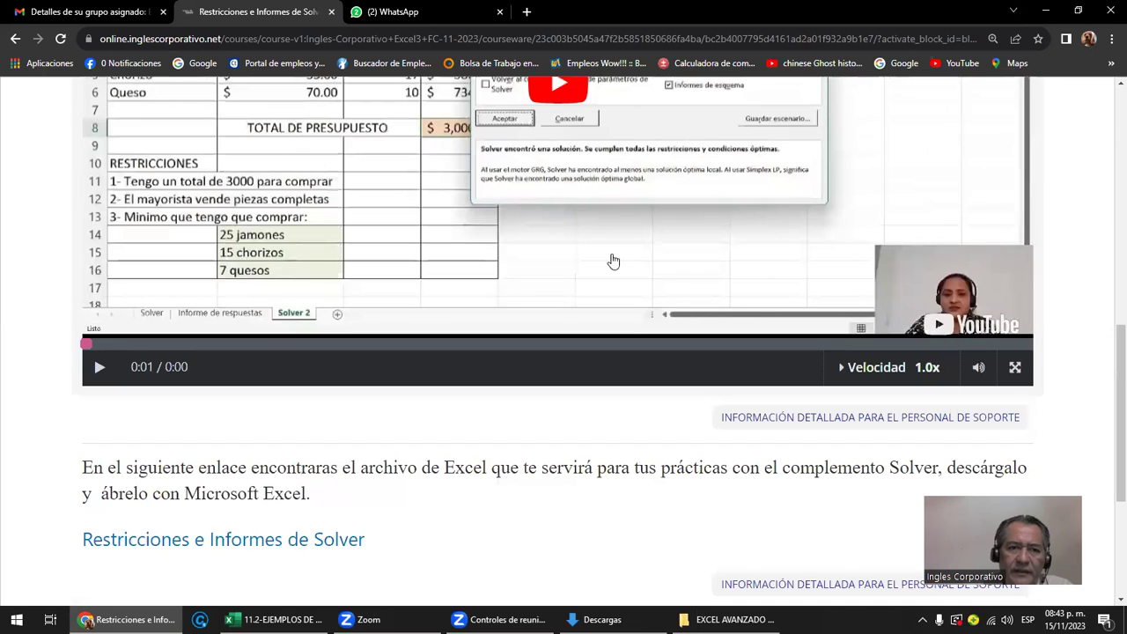
scroll(302, 257, up, 2)
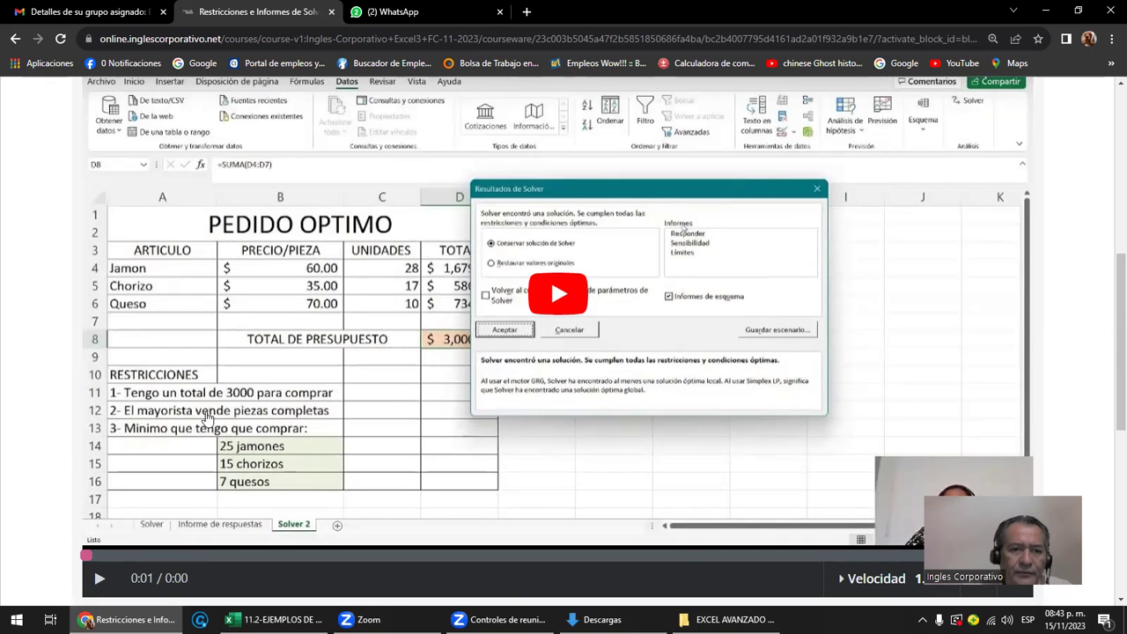
scroll(243, 288, up, 4)
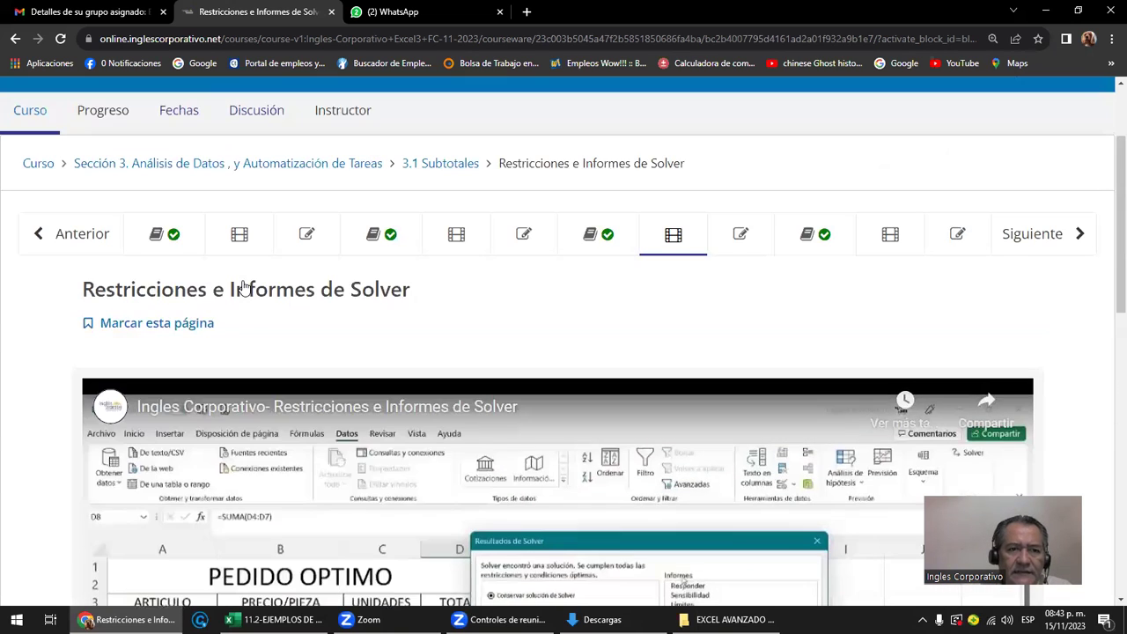
scroll(321, 345, down, 3)
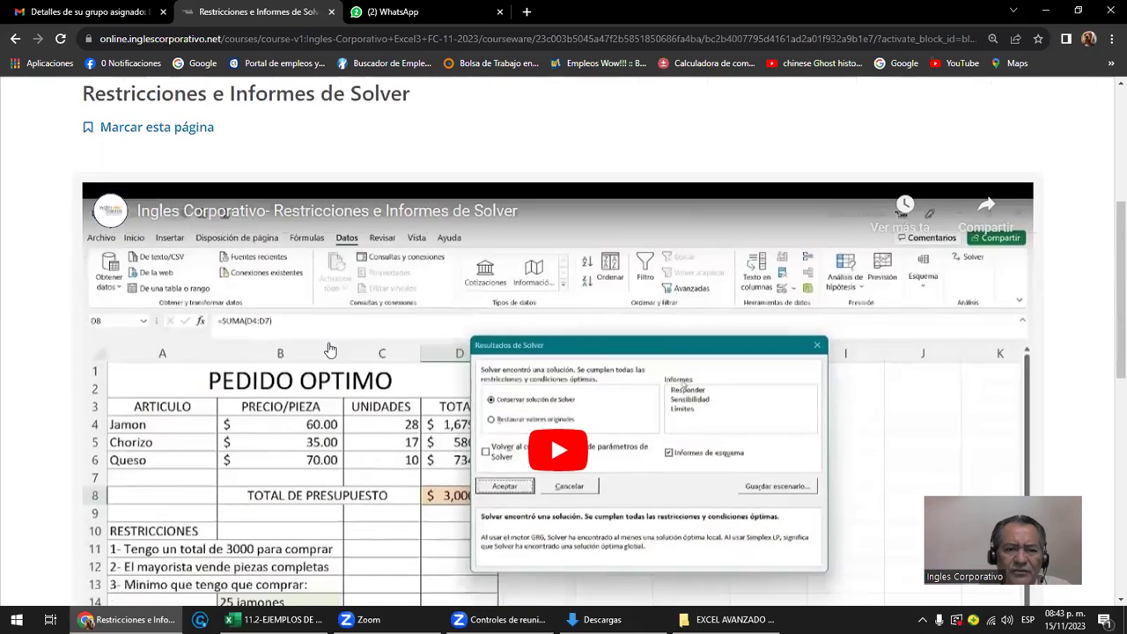
scroll(720, 310, up, 4)
Advance to lesson 3.4, then step back to Objetivo de la lección 3.3
click(1028, 307)
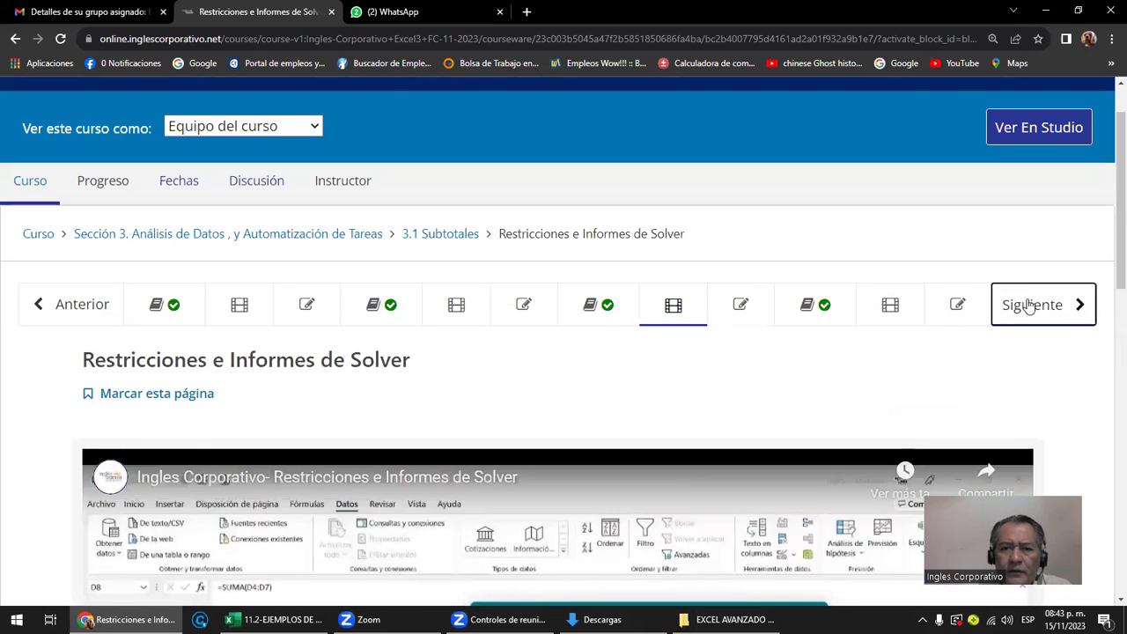
click(1036, 310)
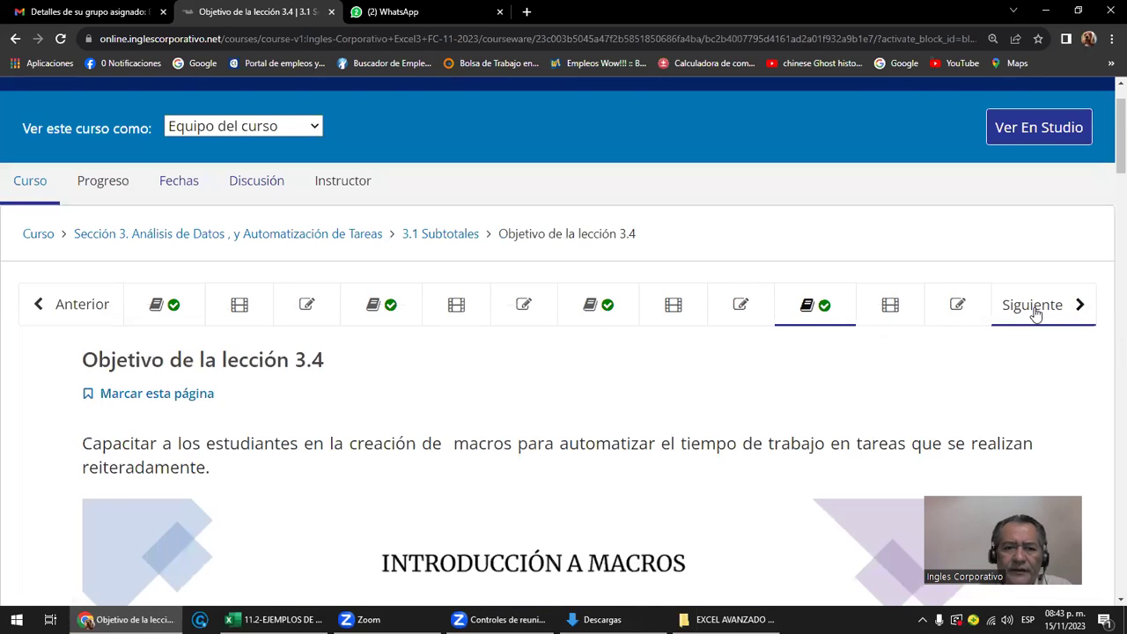
scroll(901, 342, down, 2)
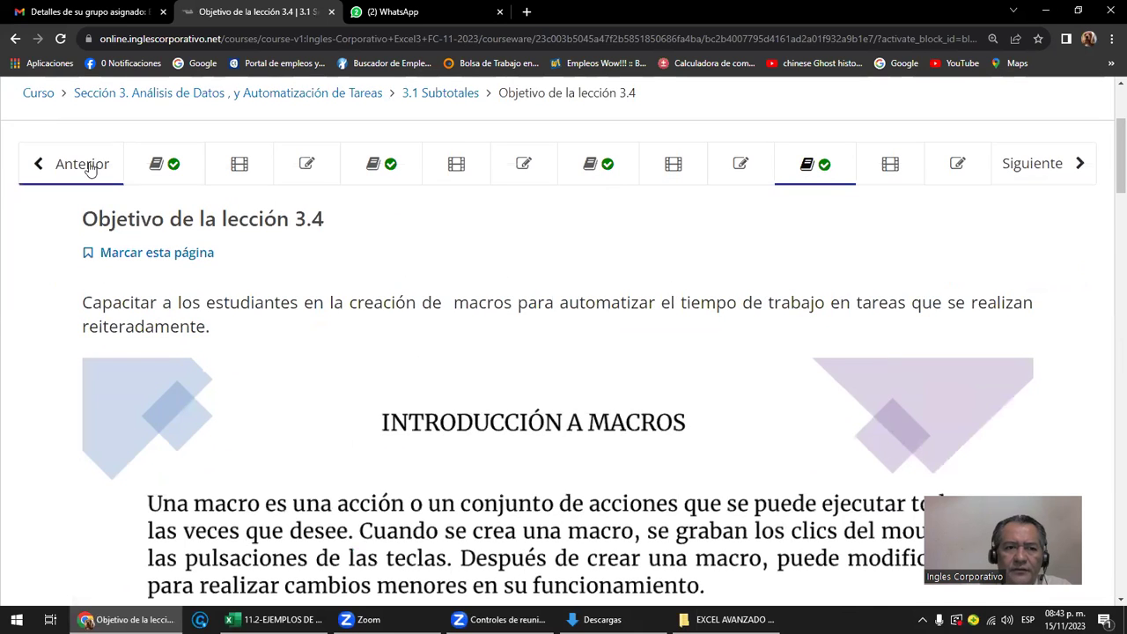
click(88, 167)
click(89, 168)
click(89, 167)
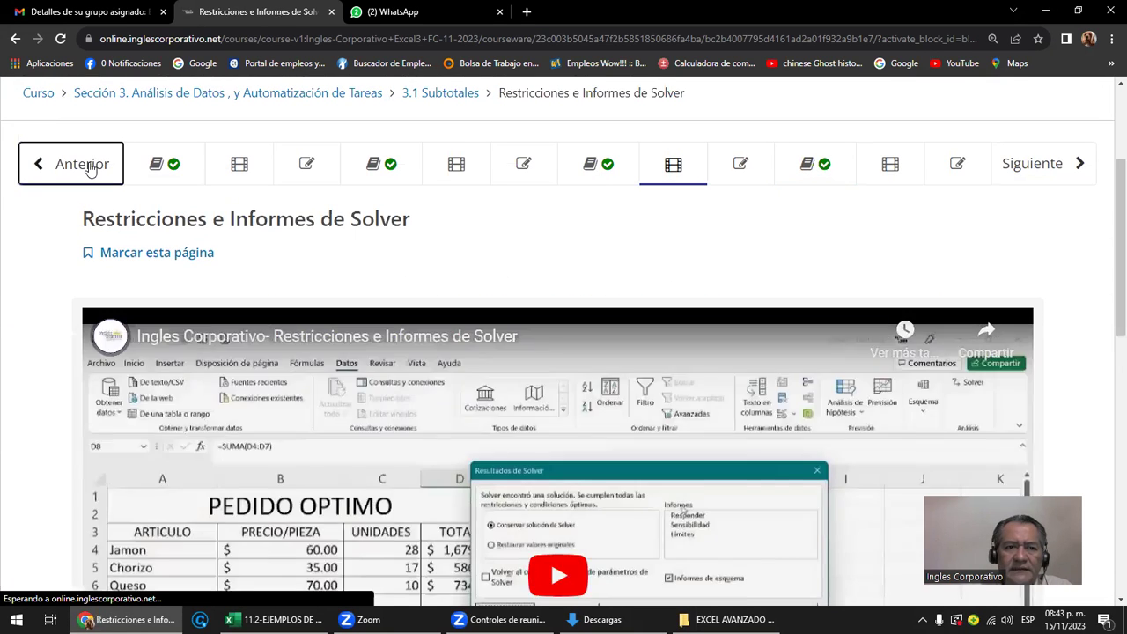
scroll(518, 410, down, 1)
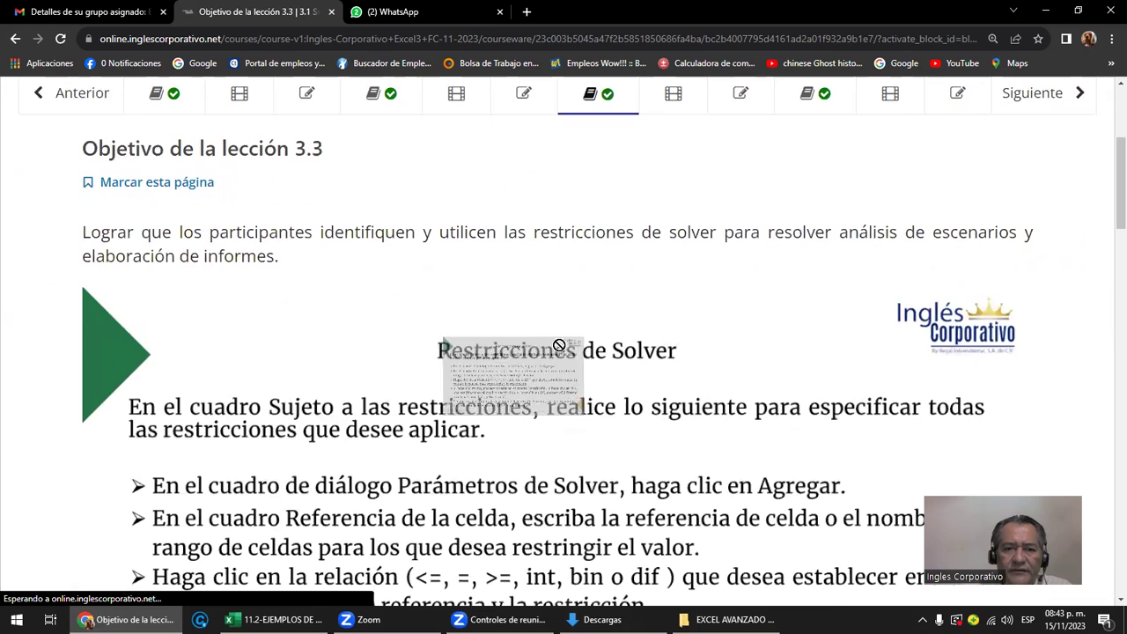
Go back to the Complemento Solver video unit and scroll through it, briefly checking WhatsApp
click(63, 95)
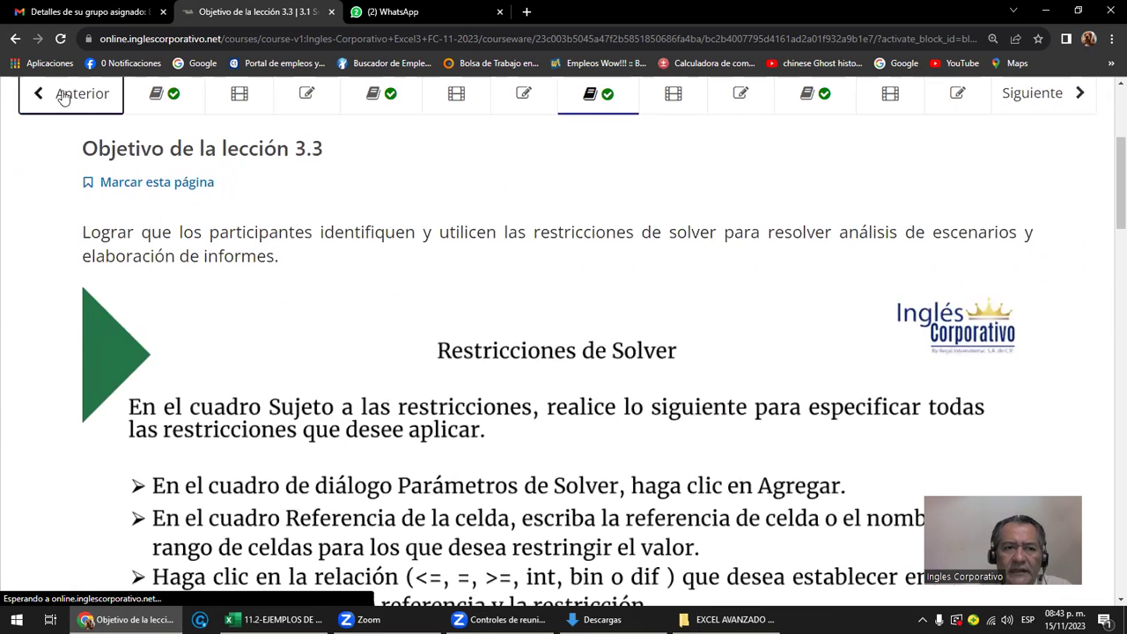
click(64, 96)
click(64, 96)
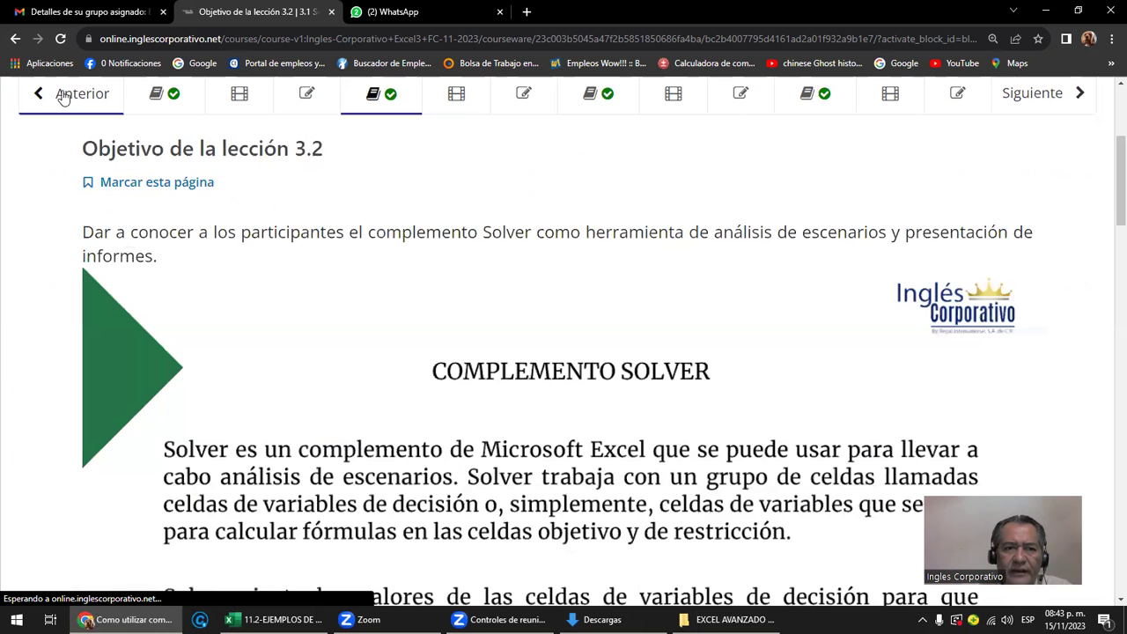
scroll(515, 281, down, 2)
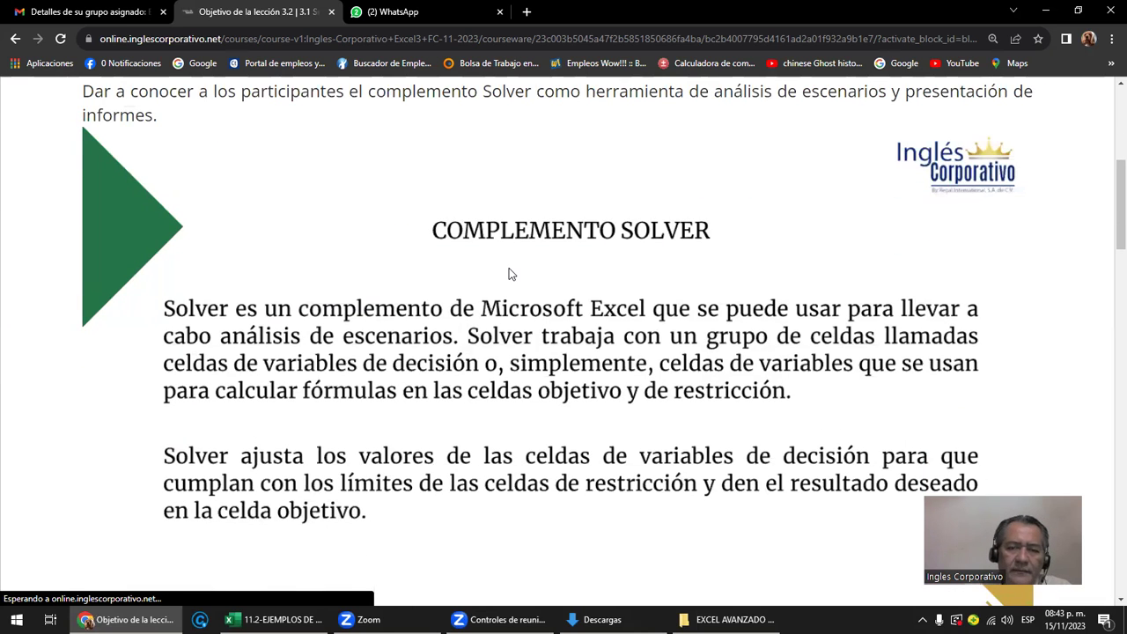
scroll(519, 291, down, 4)
scroll(534, 305, down, 3)
scroll(533, 305, down, 4)
scroll(539, 310, down, 4)
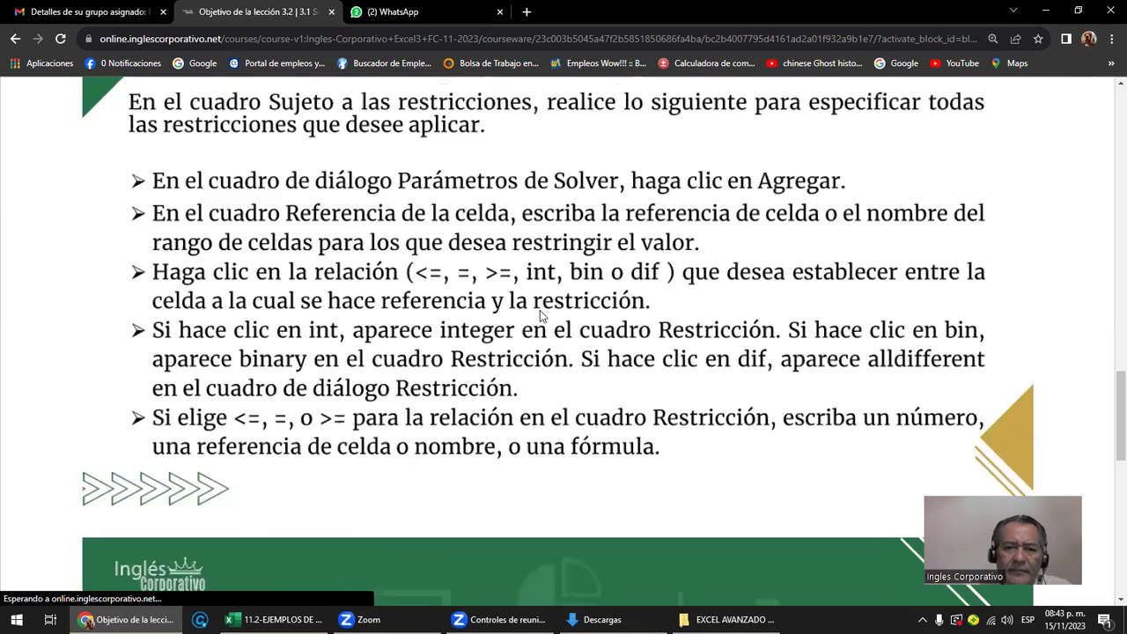
scroll(539, 314, down, 3)
scroll(564, 321, down, 5)
scroll(572, 326, down, 3)
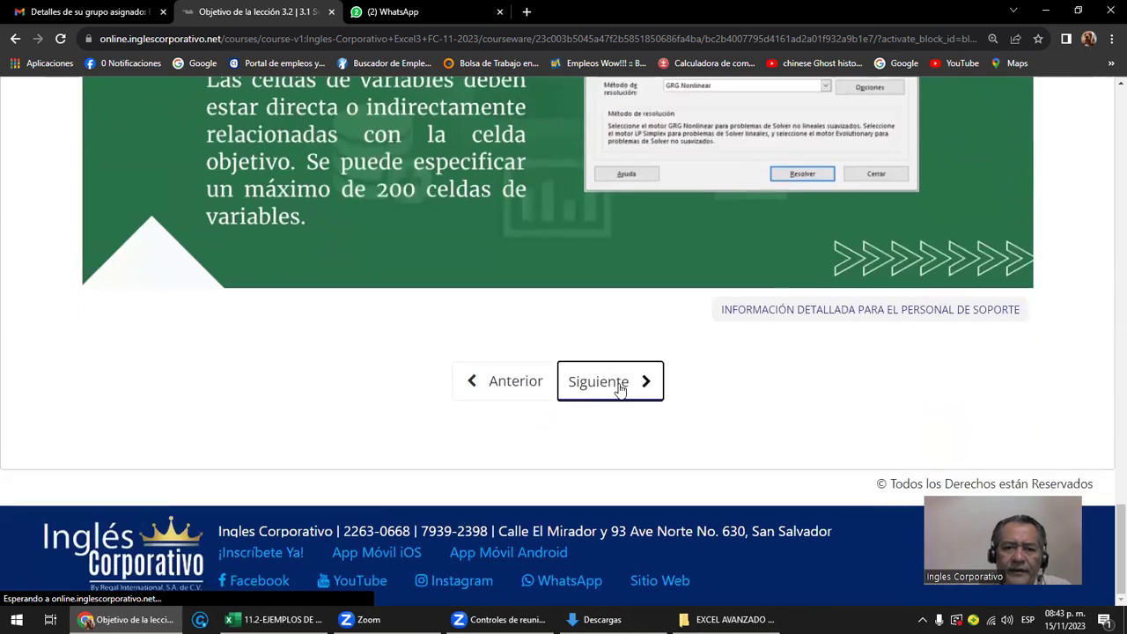
scroll(619, 388, down, 3)
scroll(618, 292, down, 2)
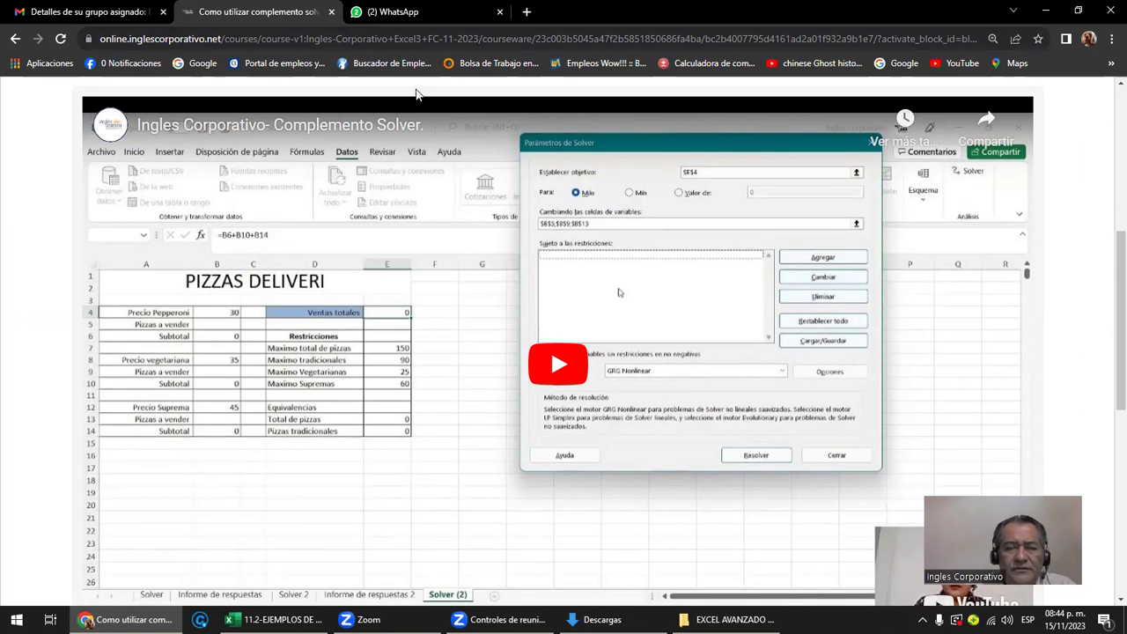
click(396, 12)
click(220, 7)
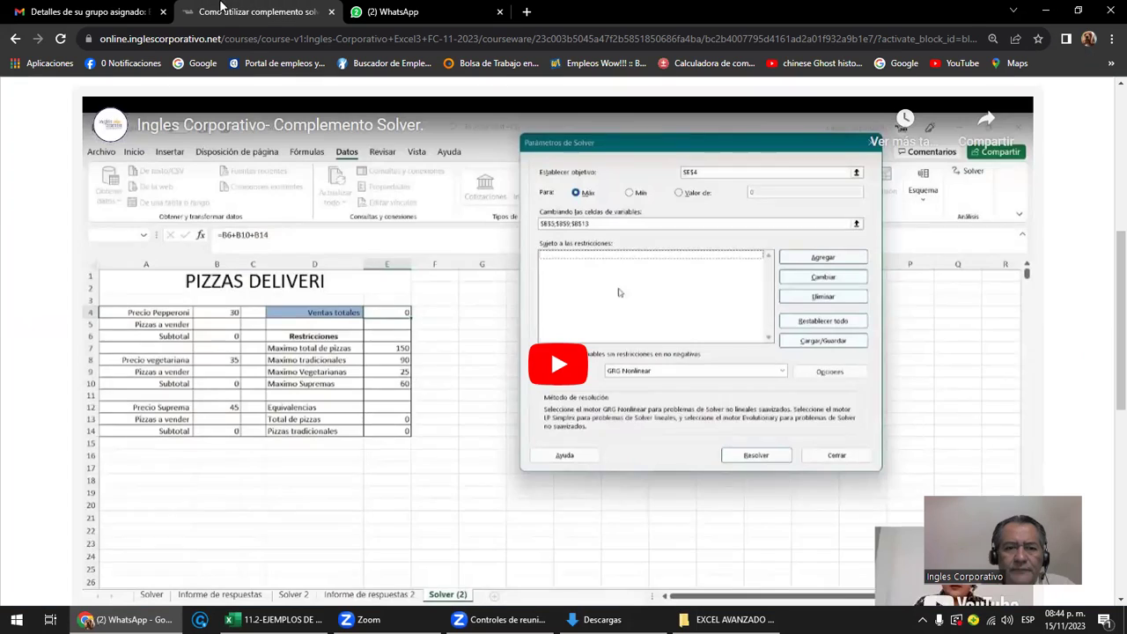
Select '11.5- MAXIMIZAR PRODUCCION CON SOLVER - copia' in File Explorer and switch back to Excel
key(alt+Tab)
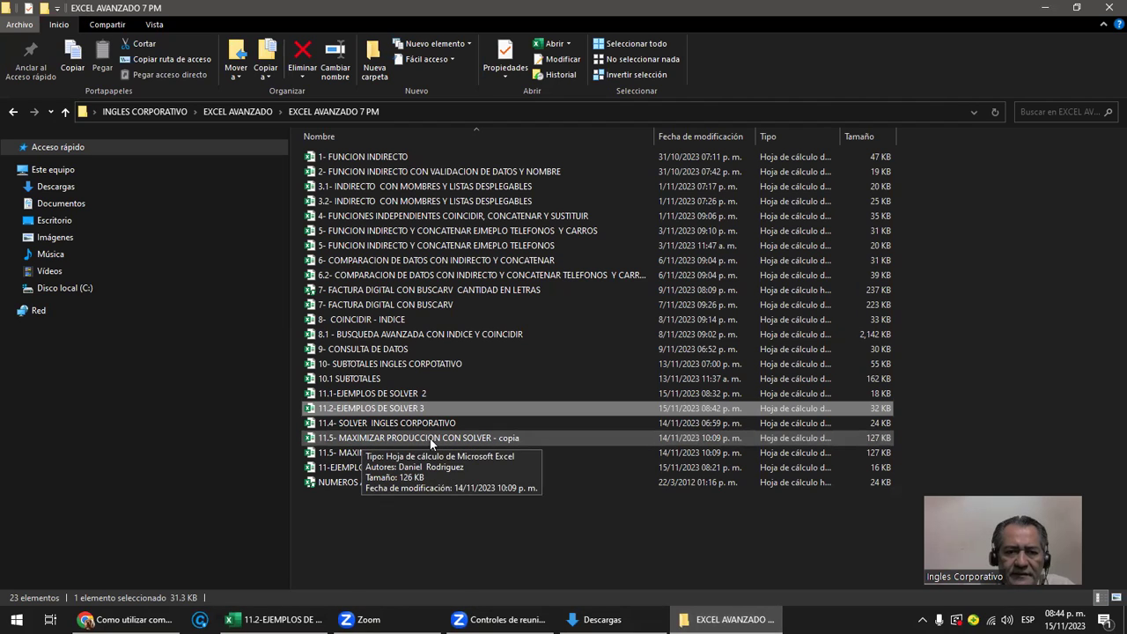
click(461, 443)
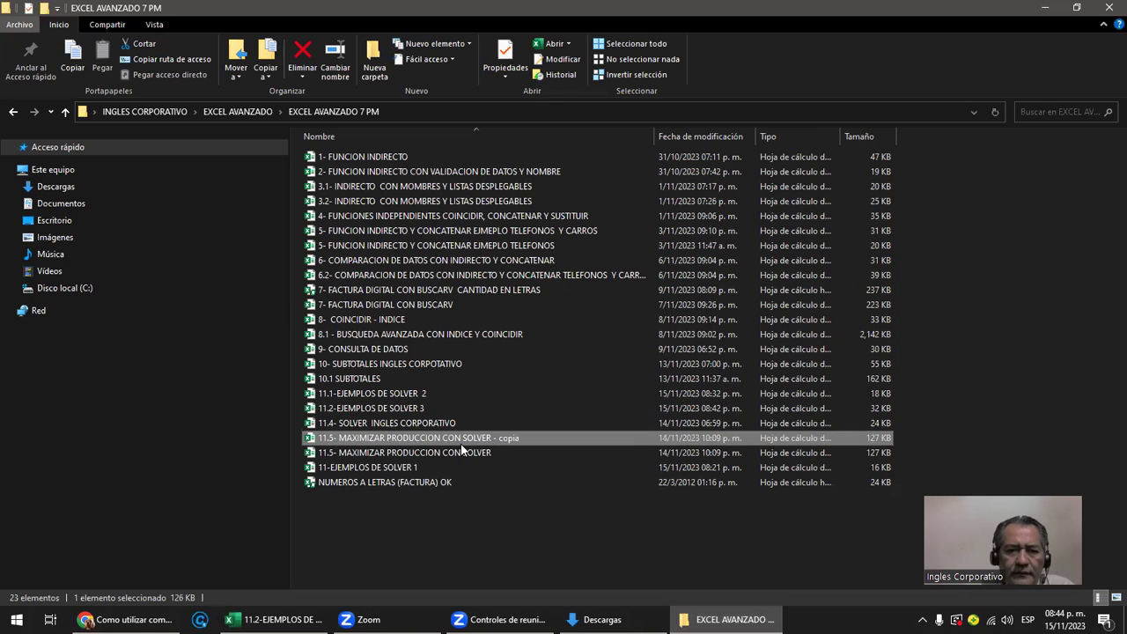
key(alt+Tab)
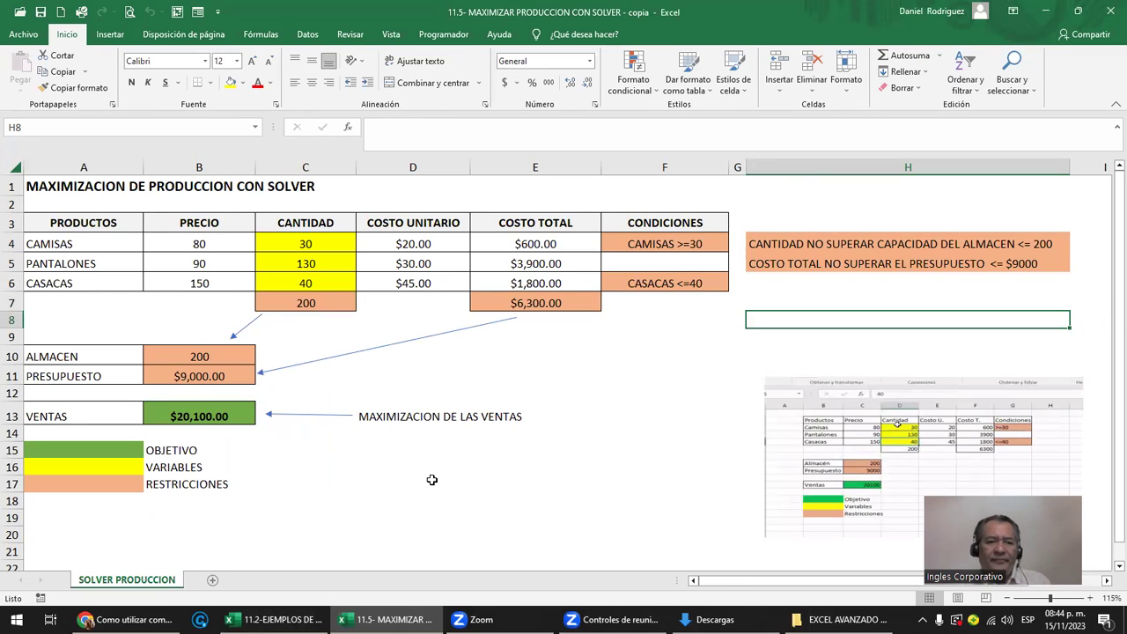
Open Solver on the 11.5 production sheet, showing B13 maximised over C4:C6 with four constraints
scroll(432, 479, up, 1)
scroll(431, 480, up, 1)
click(357, 413)
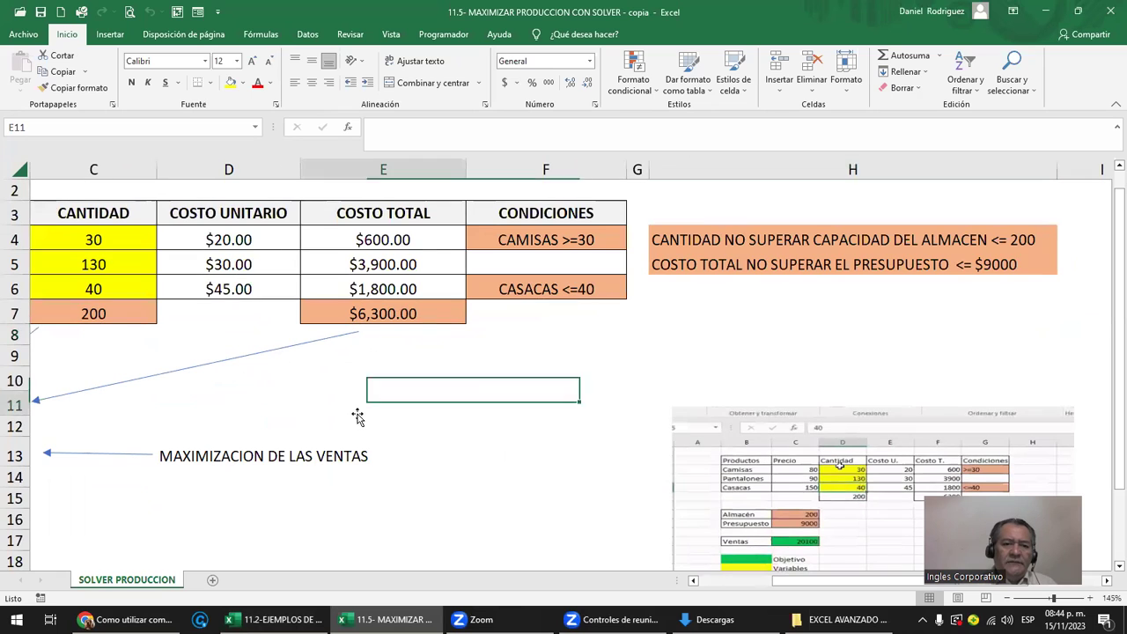
key(ctrl+Home)
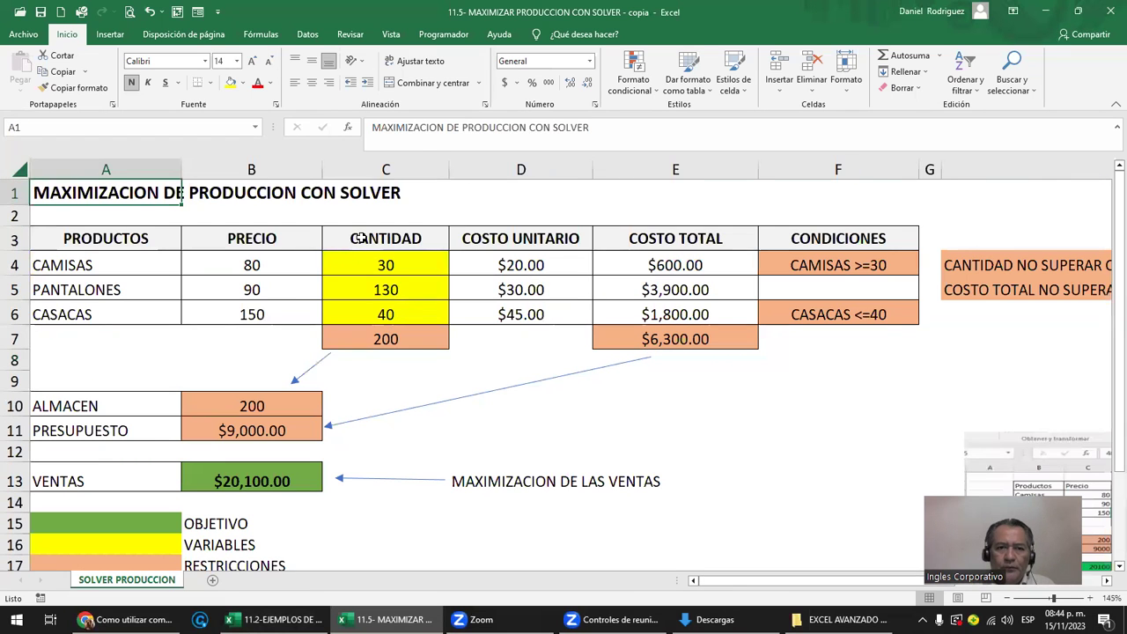
click(361, 238)
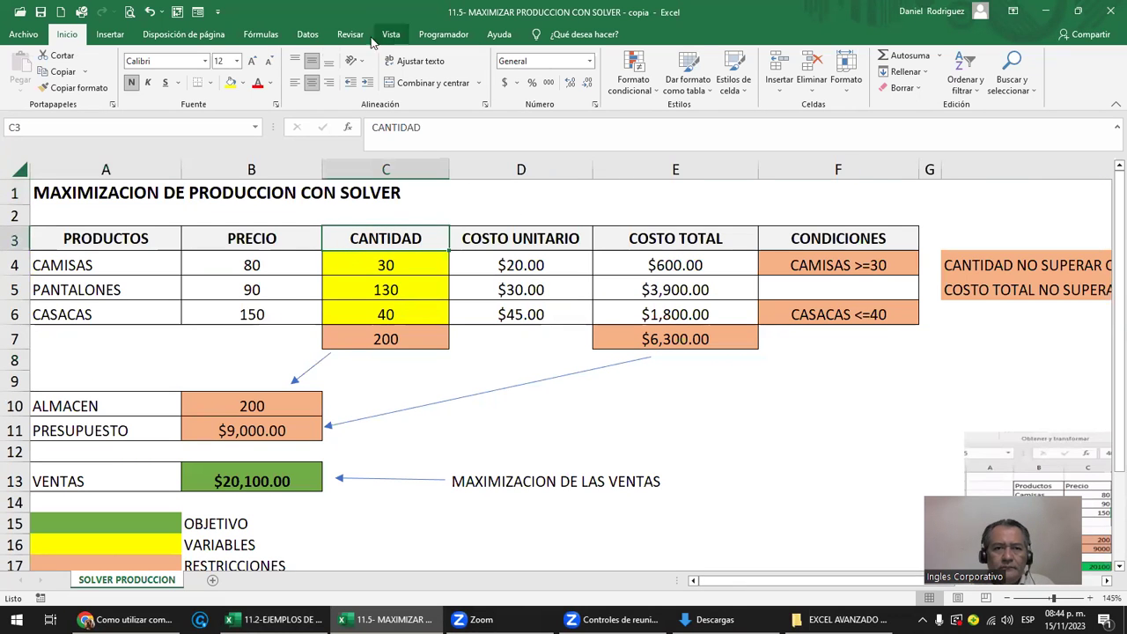
click(308, 33)
click(939, 56)
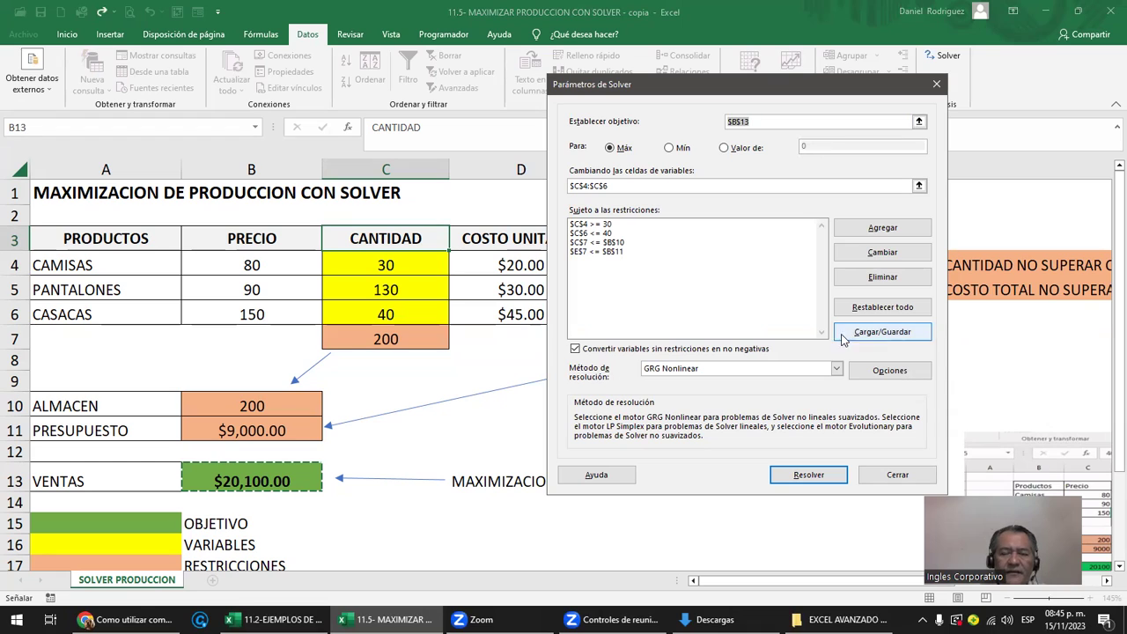
Reset all Solver parameters, close the dialog, then select the product names in column A
click(884, 314)
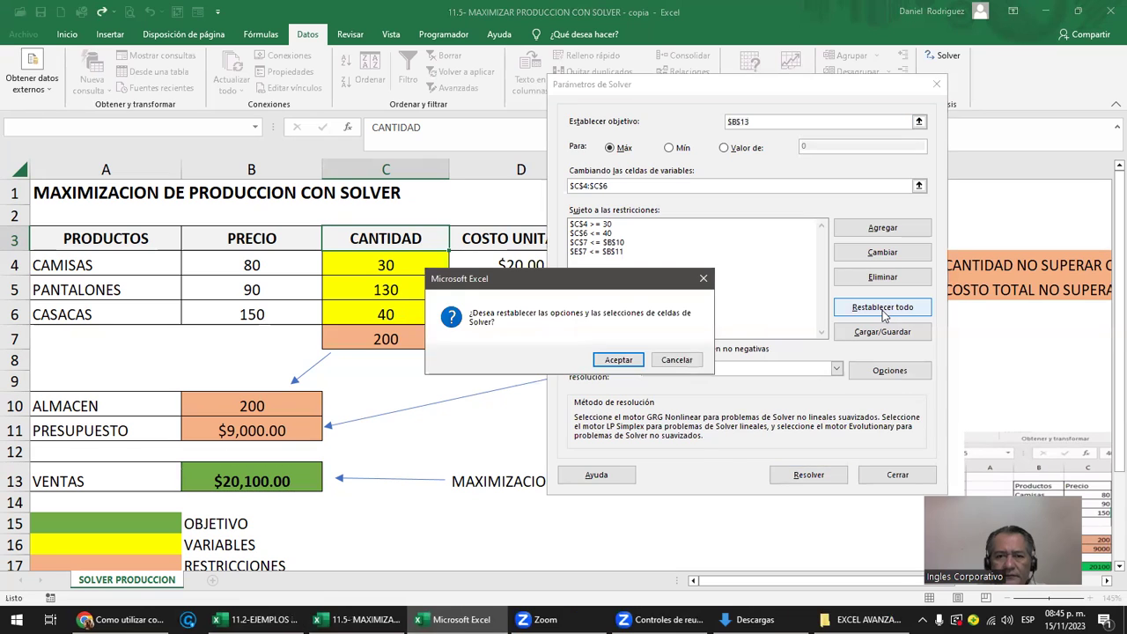
click(634, 361)
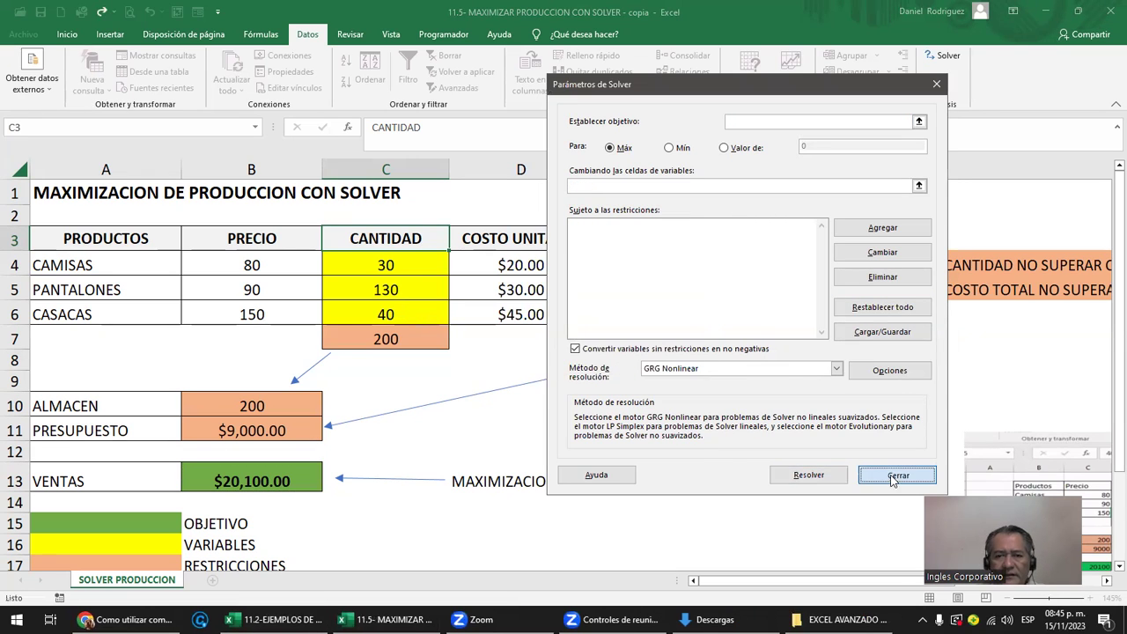
click(890, 474)
drag(117, 237, 116, 304)
click(96, 264)
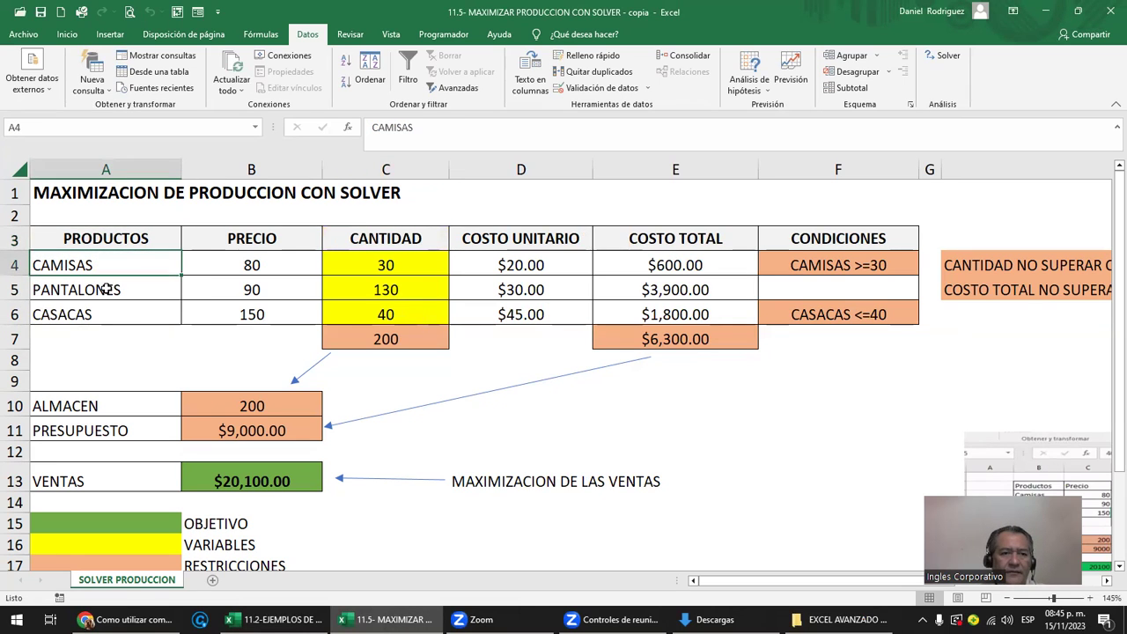
click(108, 289)
click(120, 317)
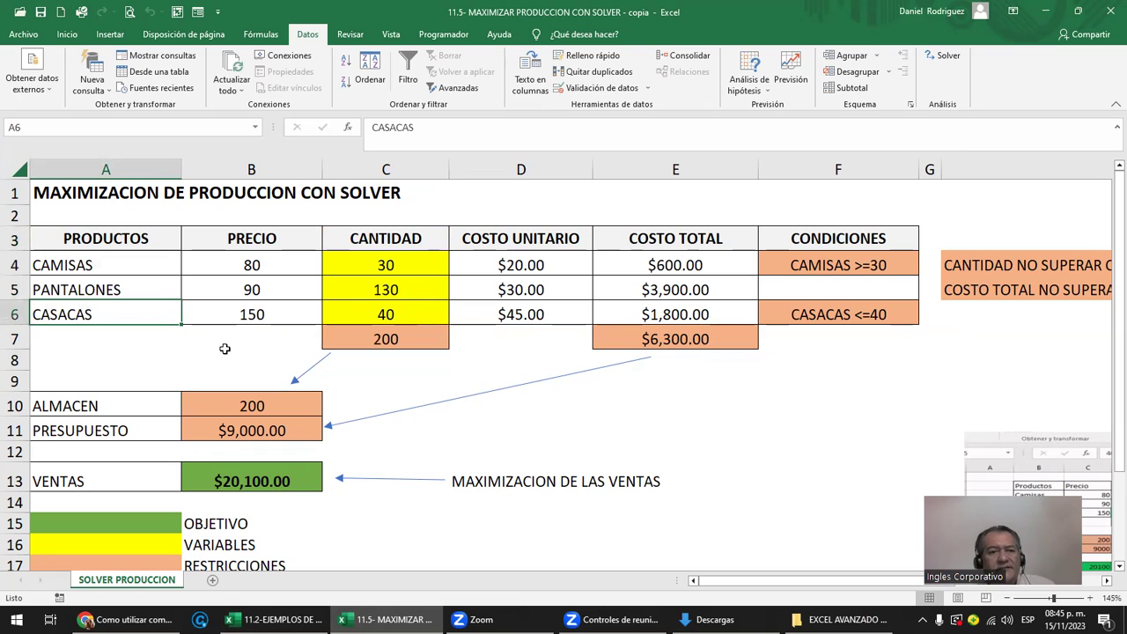
drag(107, 264, 103, 306)
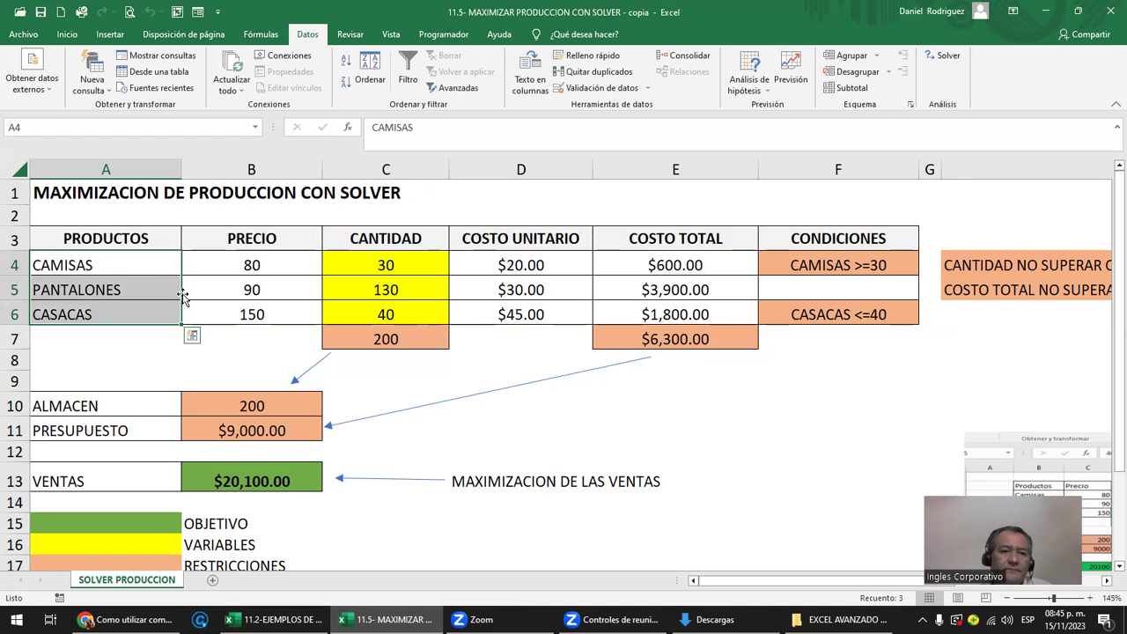
click(247, 274)
click(270, 294)
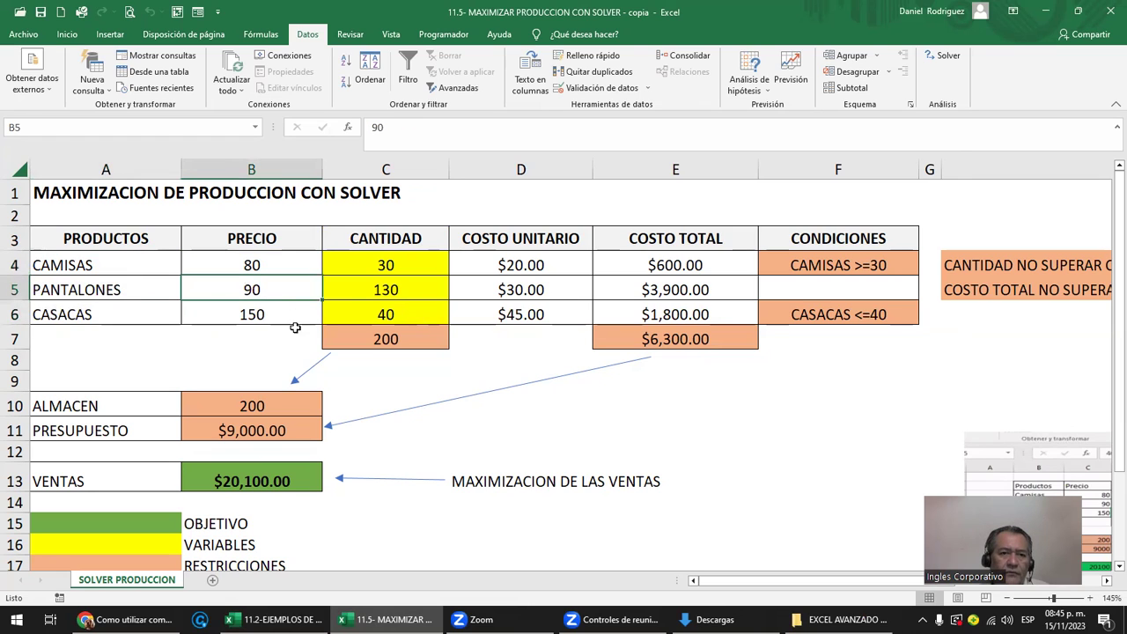
click(269, 323)
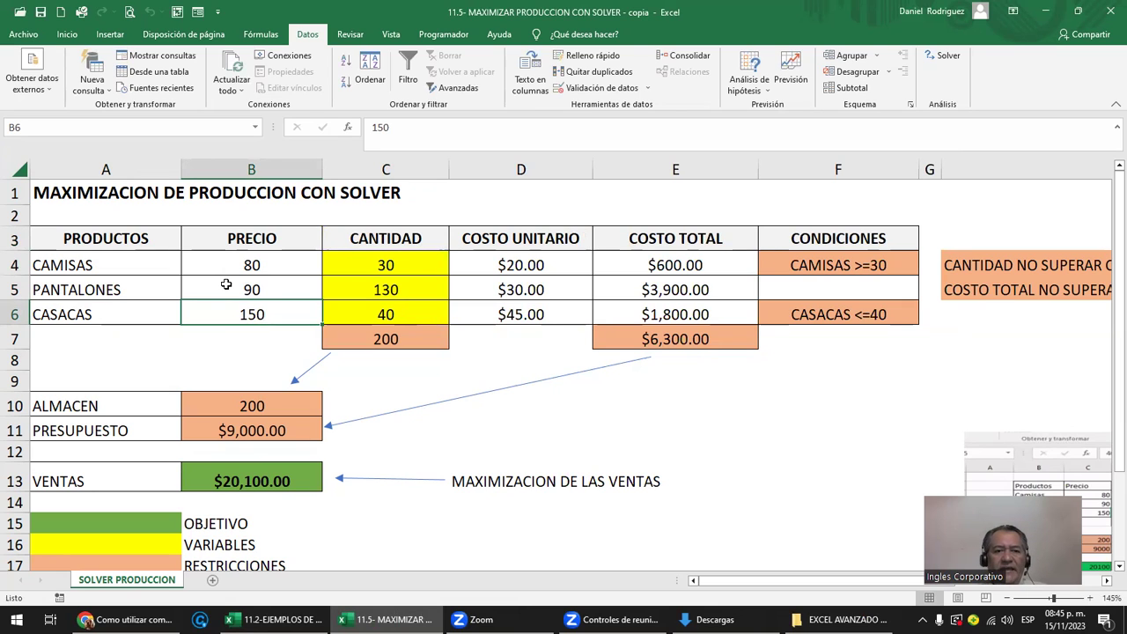
click(234, 264)
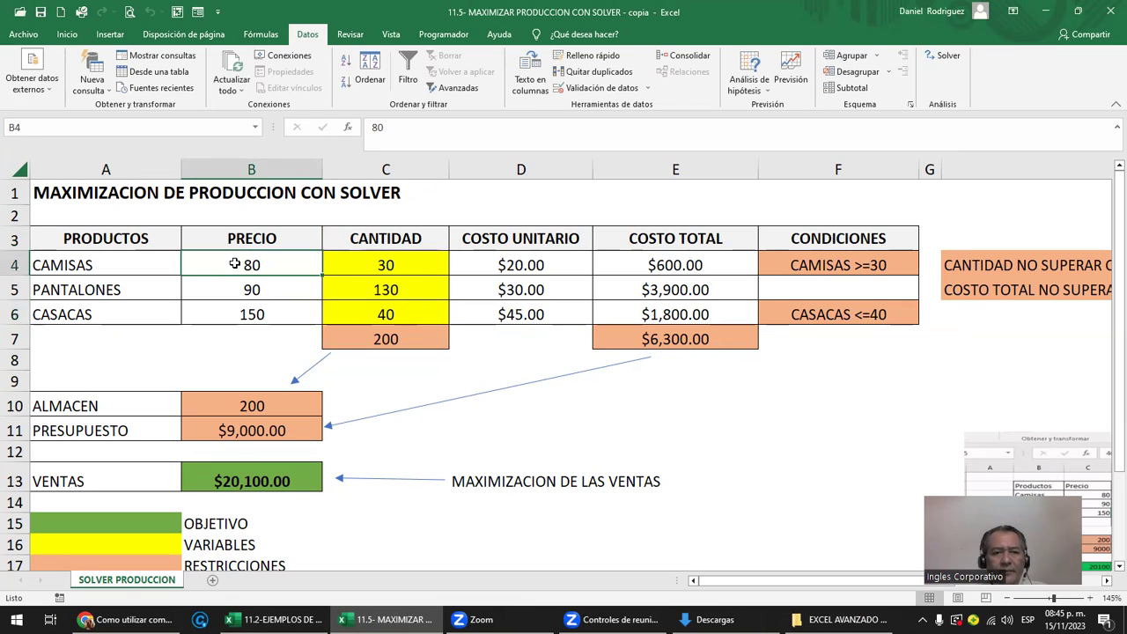
drag(234, 264, 251, 288)
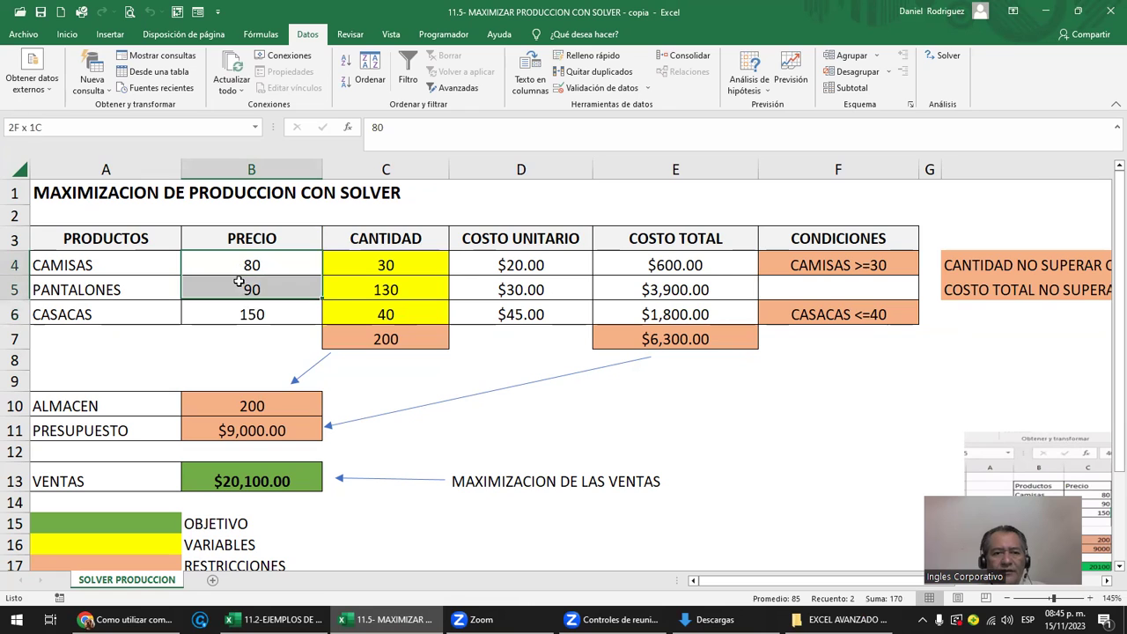
drag(171, 257, 297, 257)
click(385, 262)
click(382, 289)
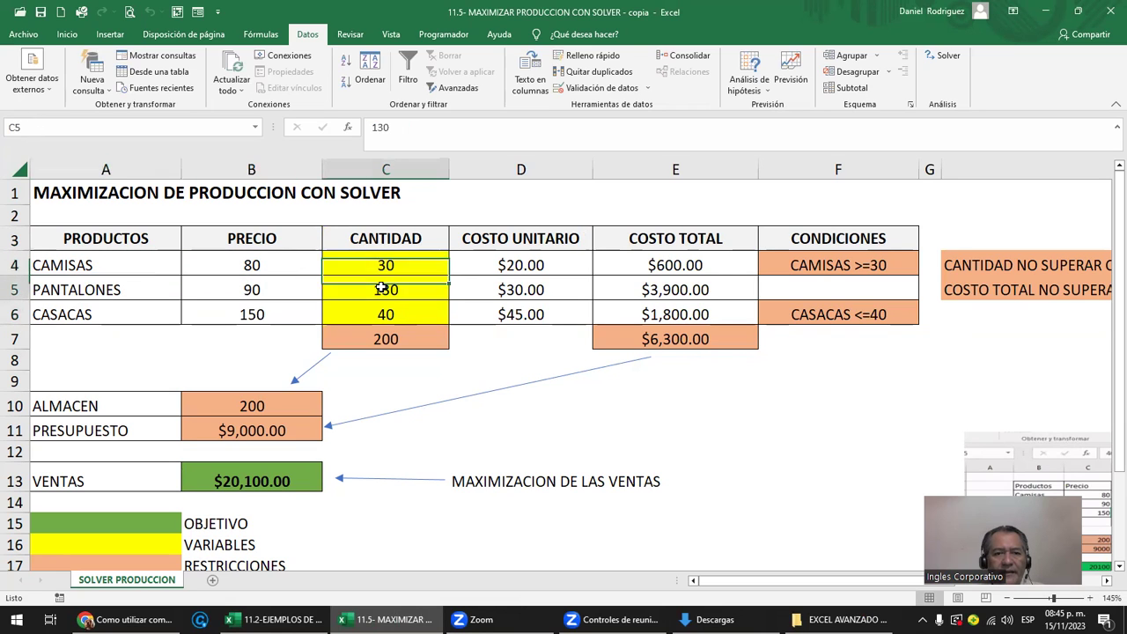
click(289, 473)
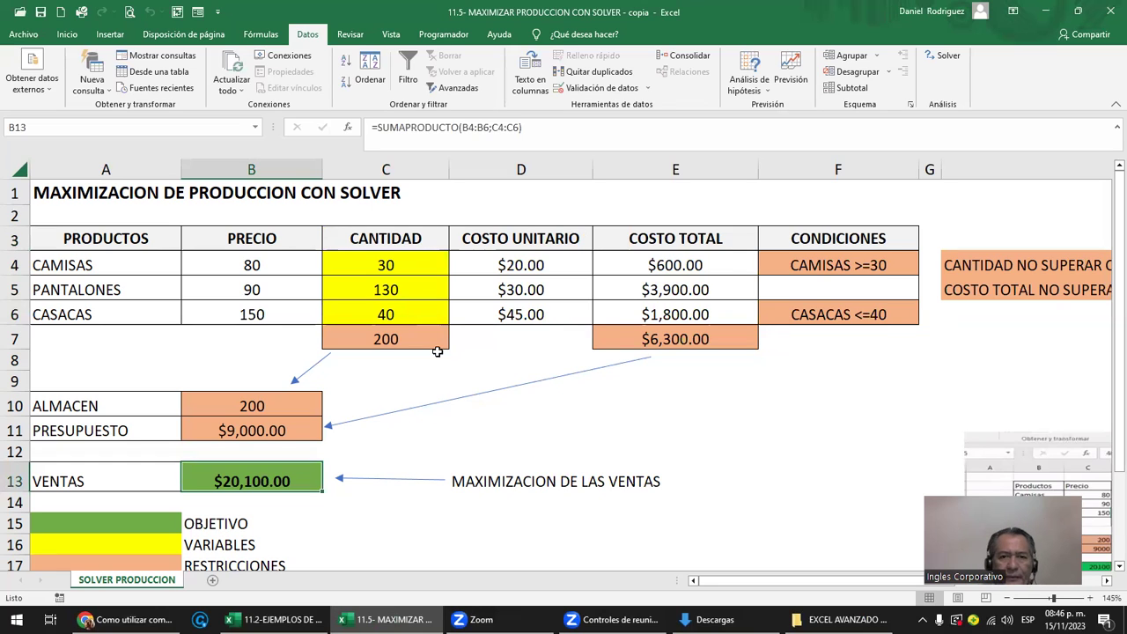
click(267, 265)
click(380, 262)
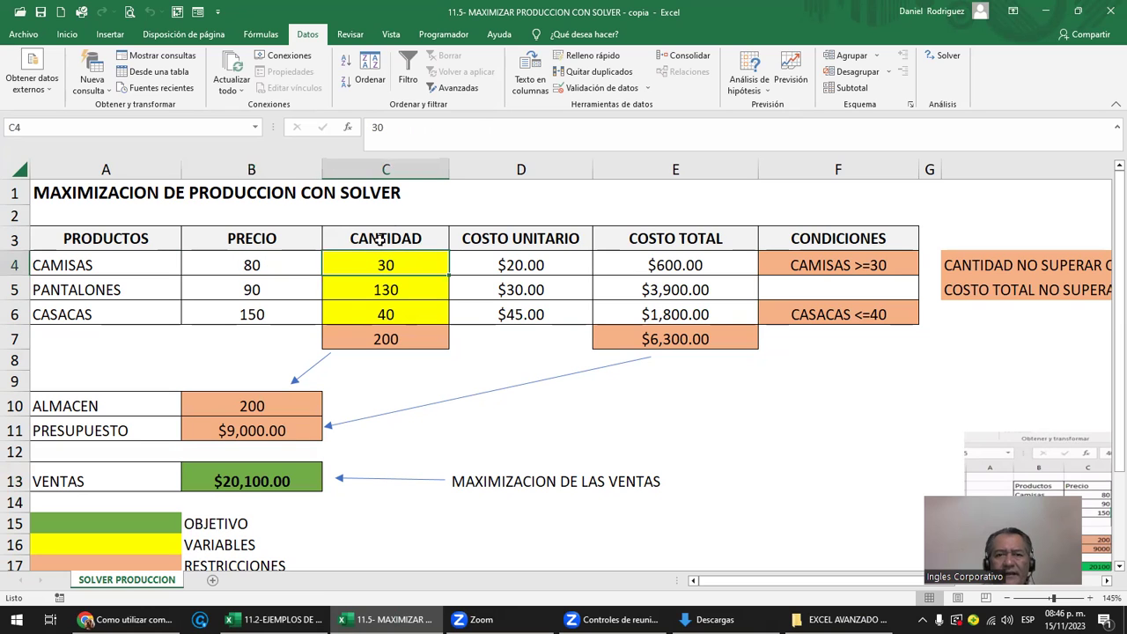
double_click(682, 265)
key(Escape)
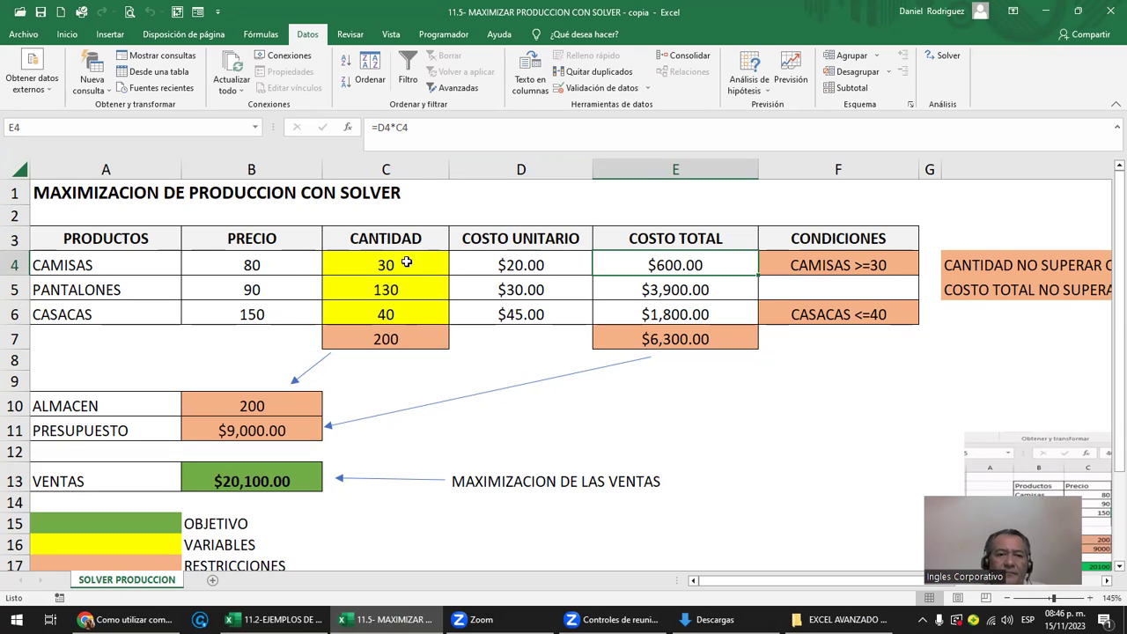
double_click(529, 264)
key(Tab)
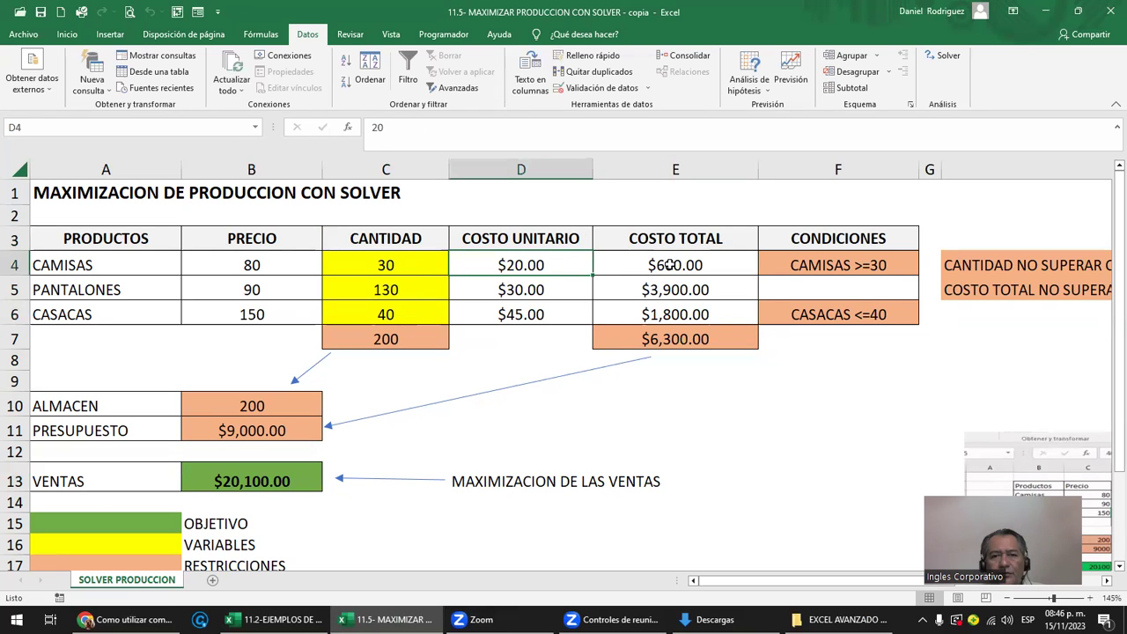
key(F2)
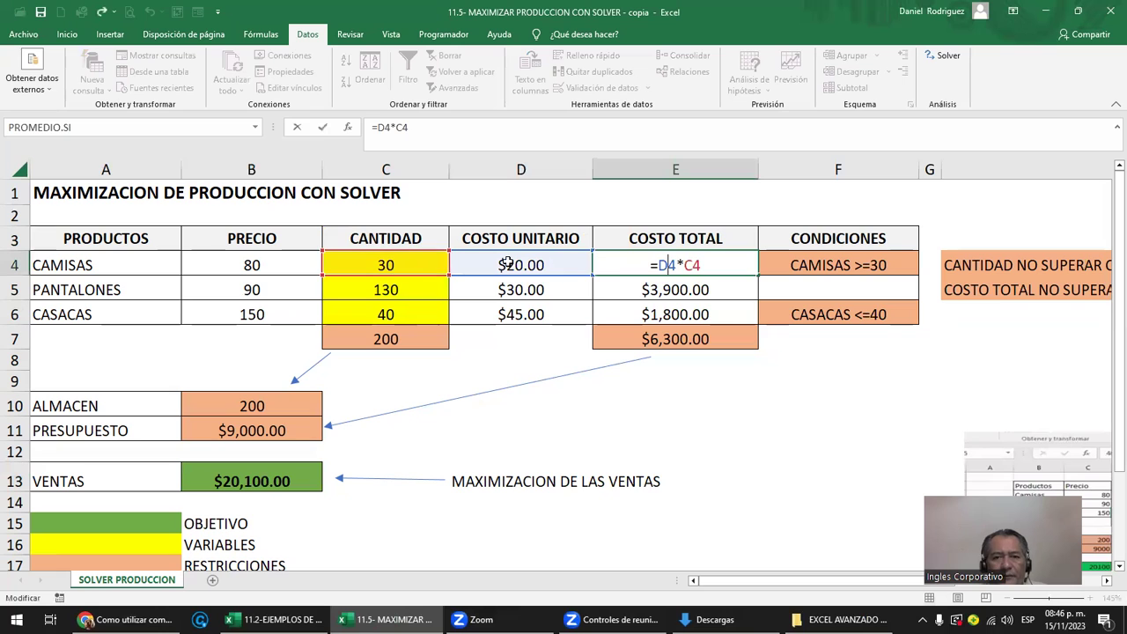
key(Escape)
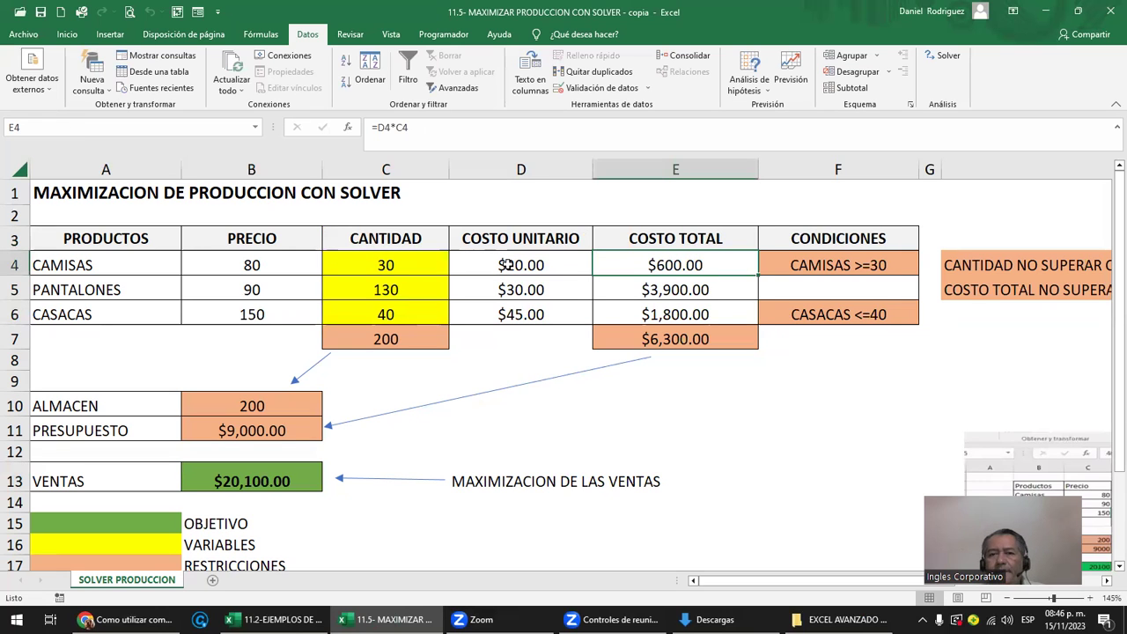
drag(670, 264, 688, 319)
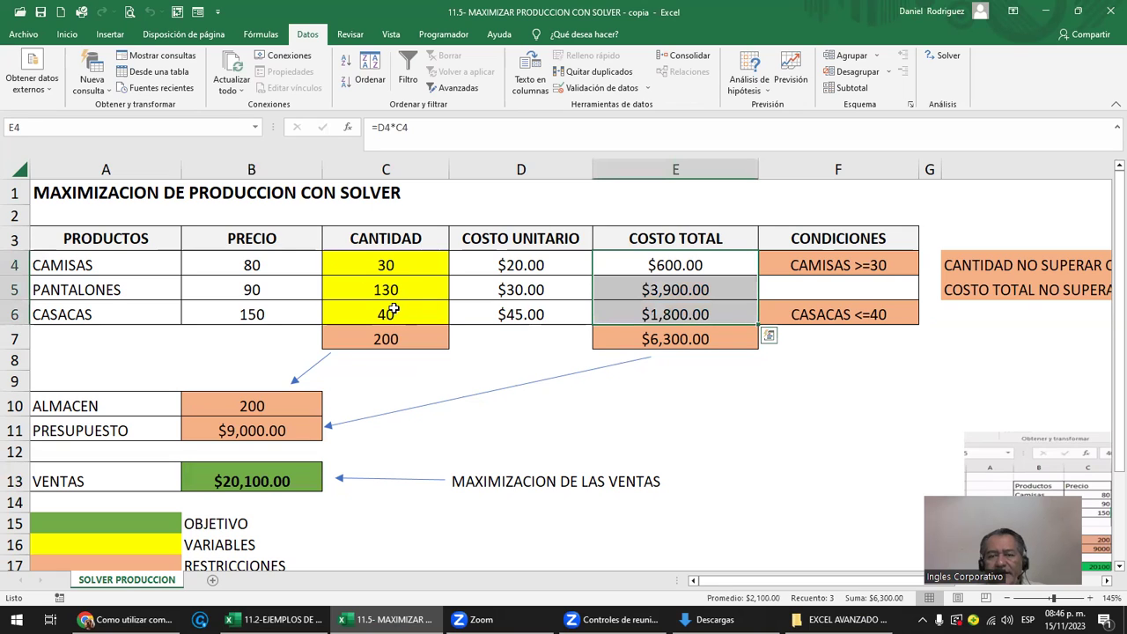
click(714, 341)
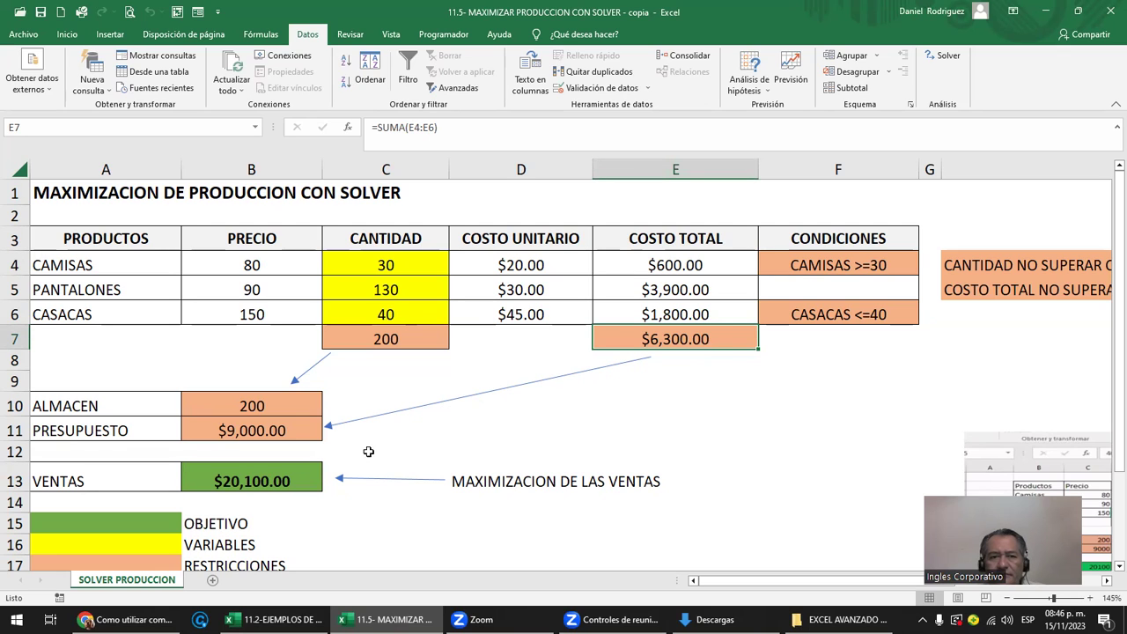
click(271, 479)
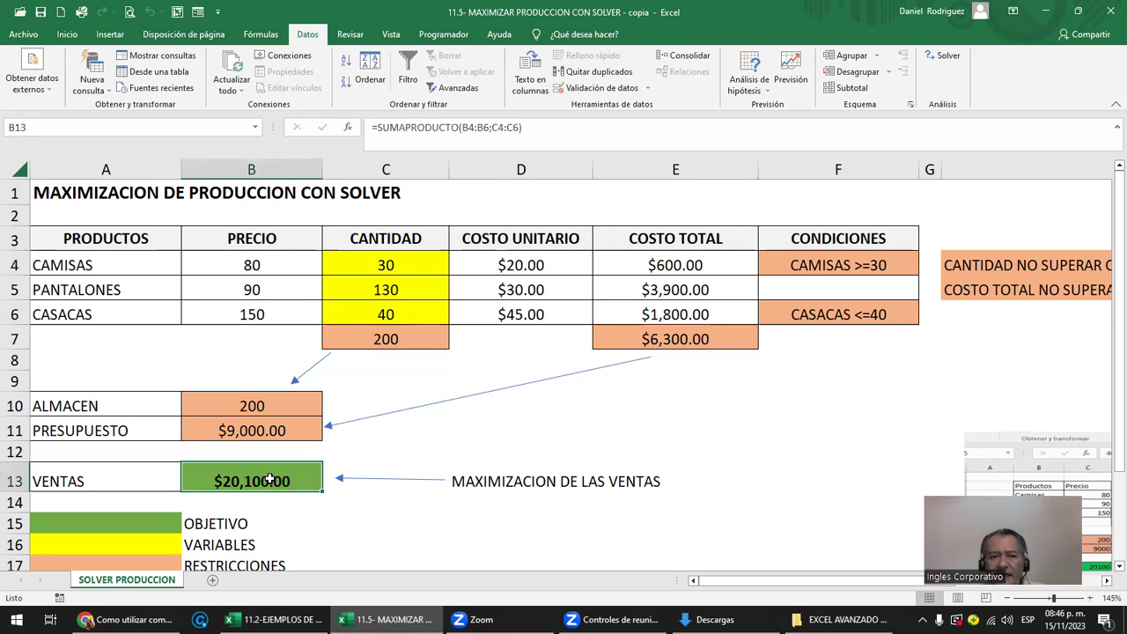
click(380, 264)
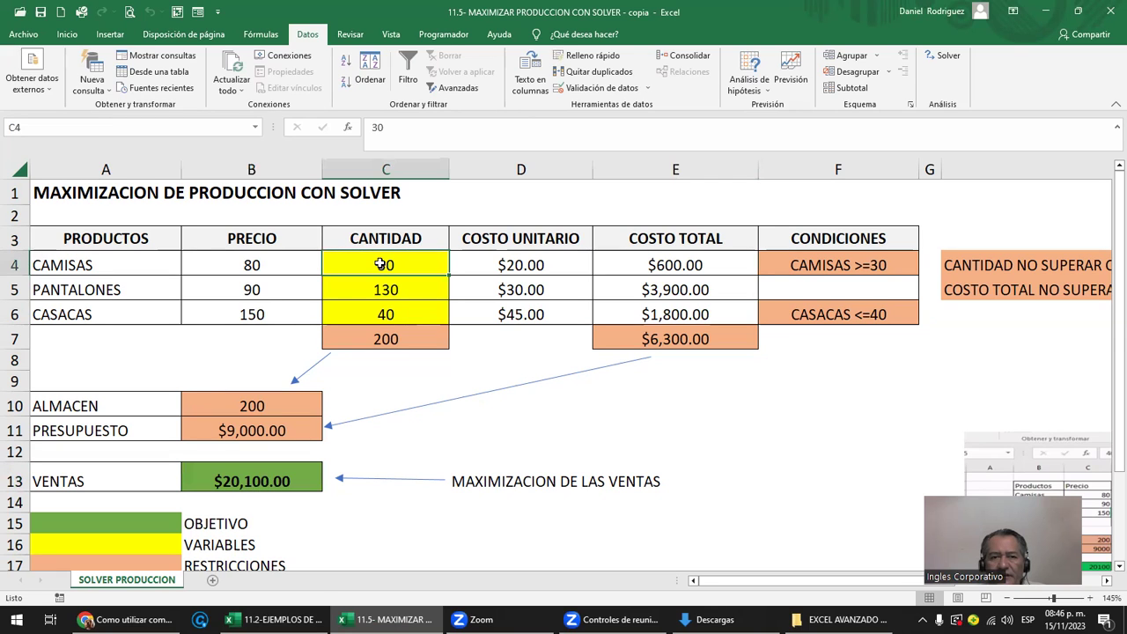
click(271, 269)
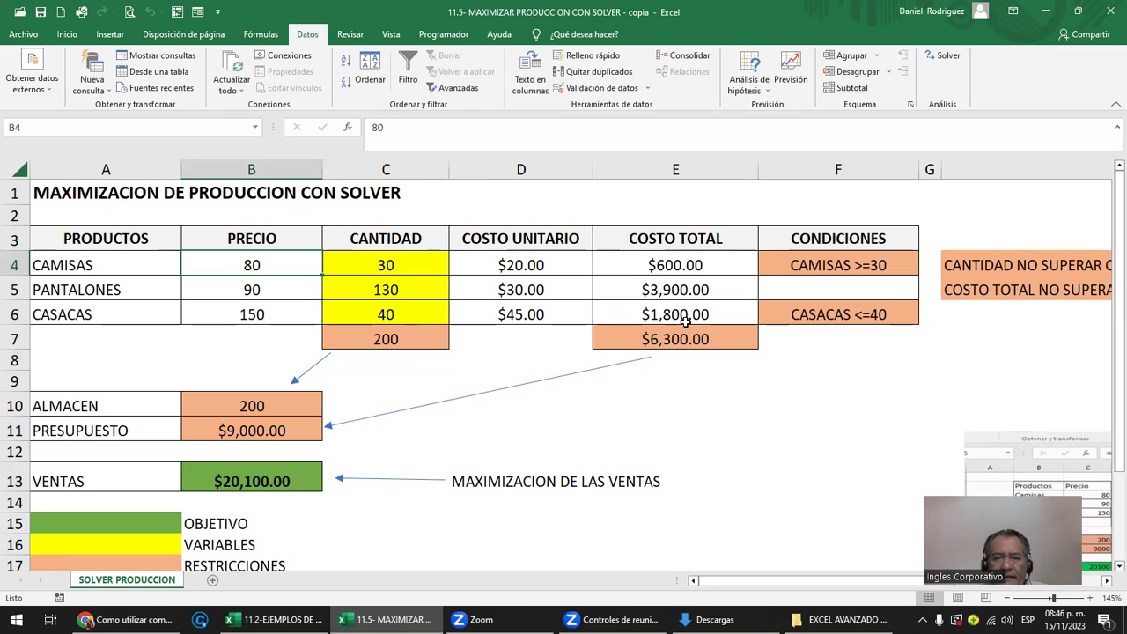
drag(704, 265, 695, 315)
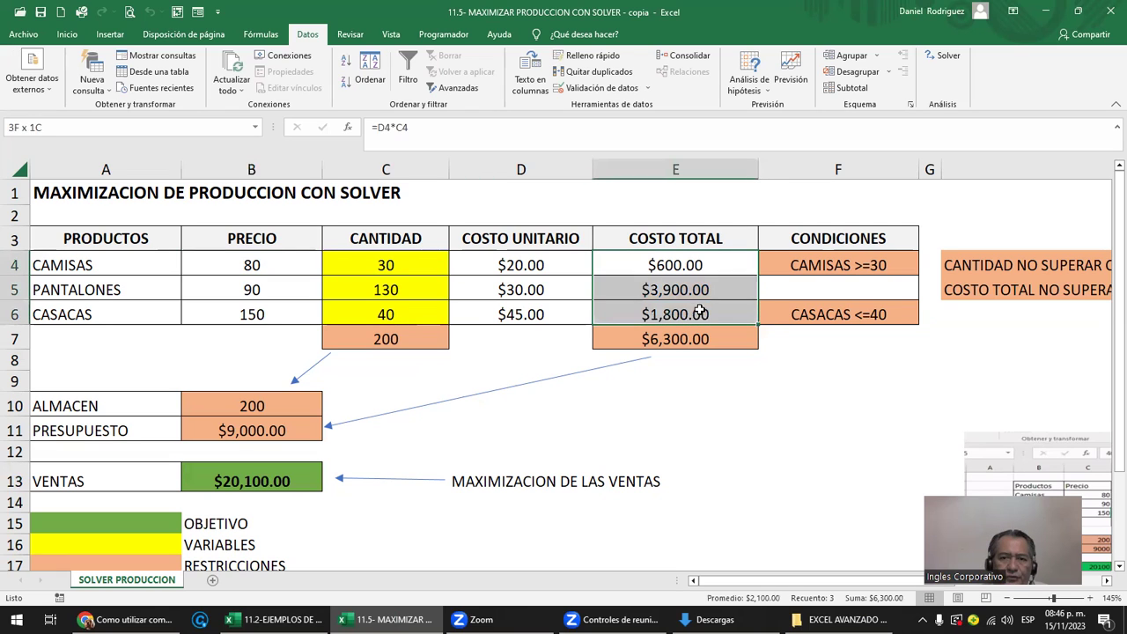
click(243, 480)
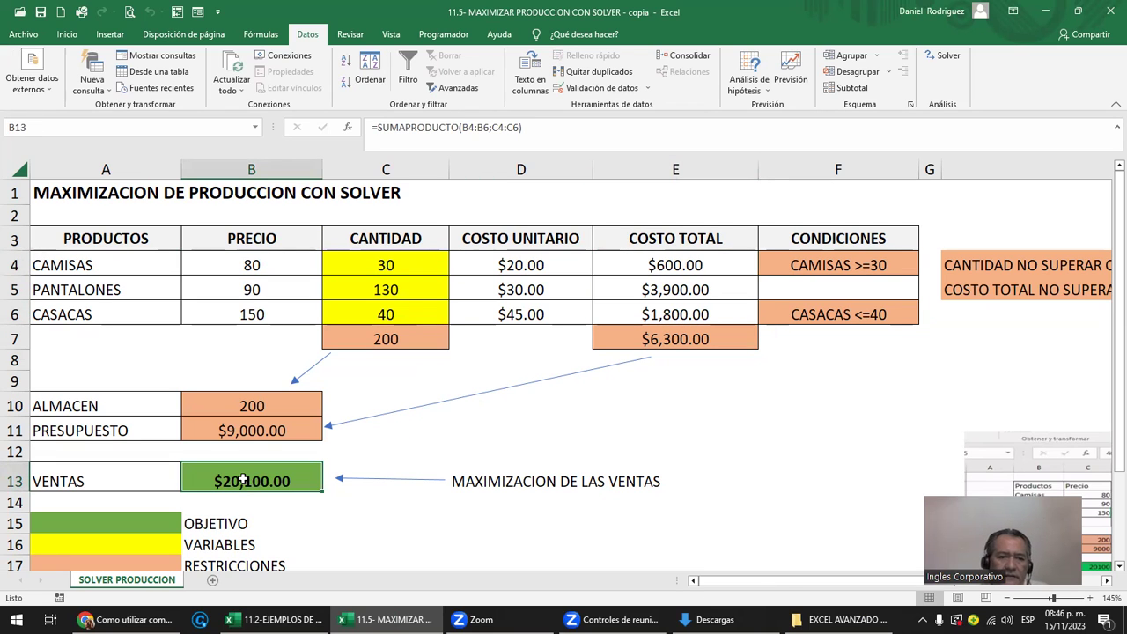
double_click(243, 480)
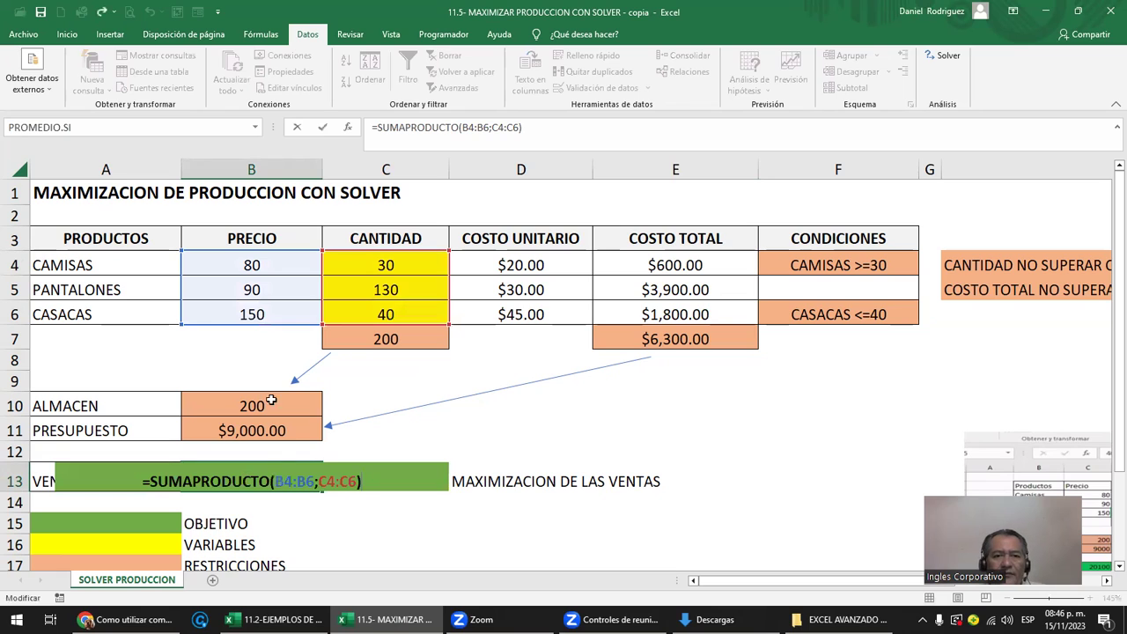
key(Escape)
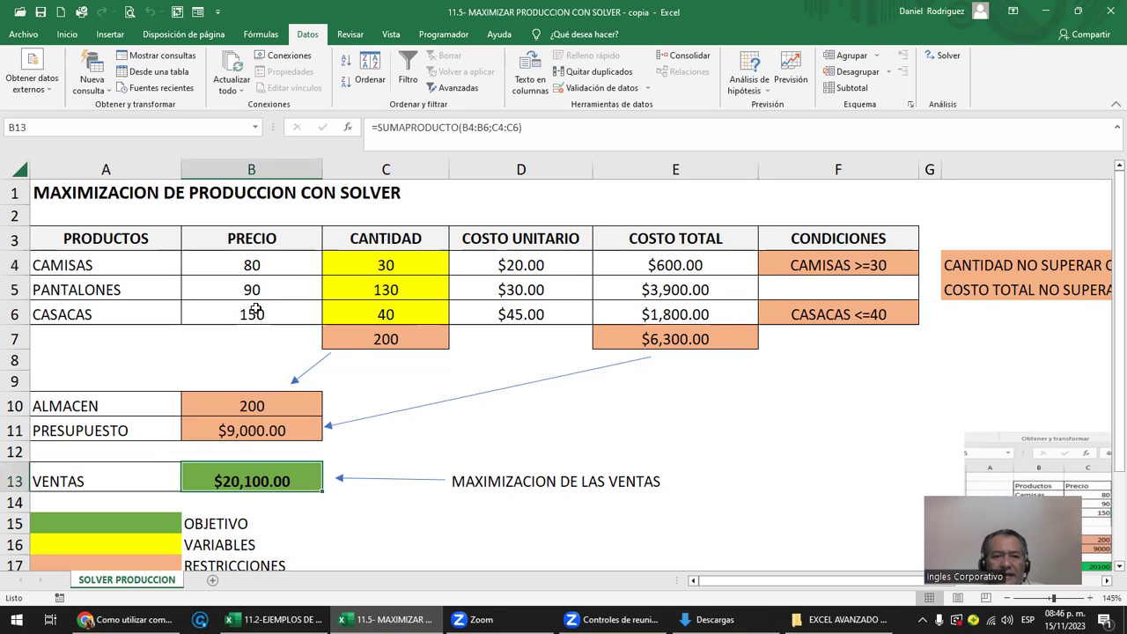
double_click(262, 480)
drag(391, 264, 396, 313)
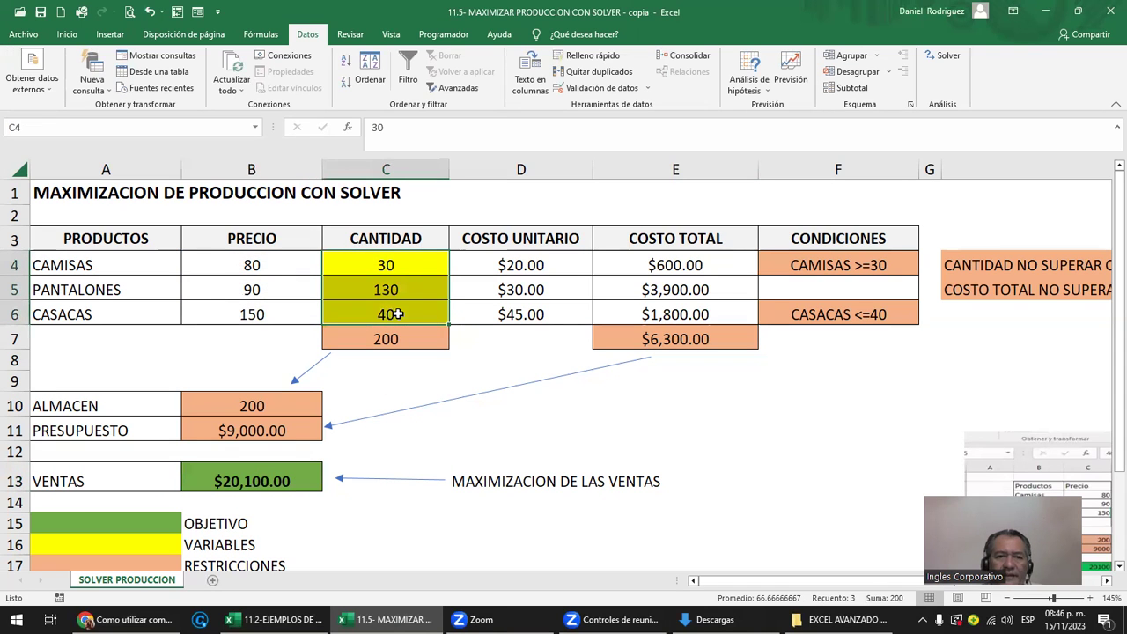
click(445, 430)
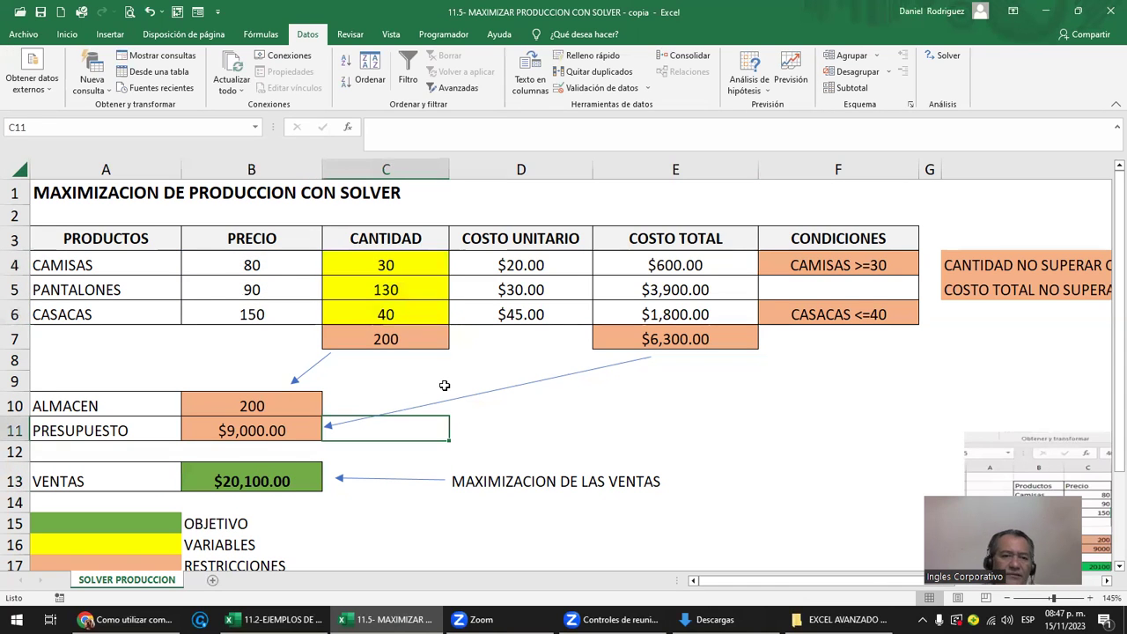
click(391, 263)
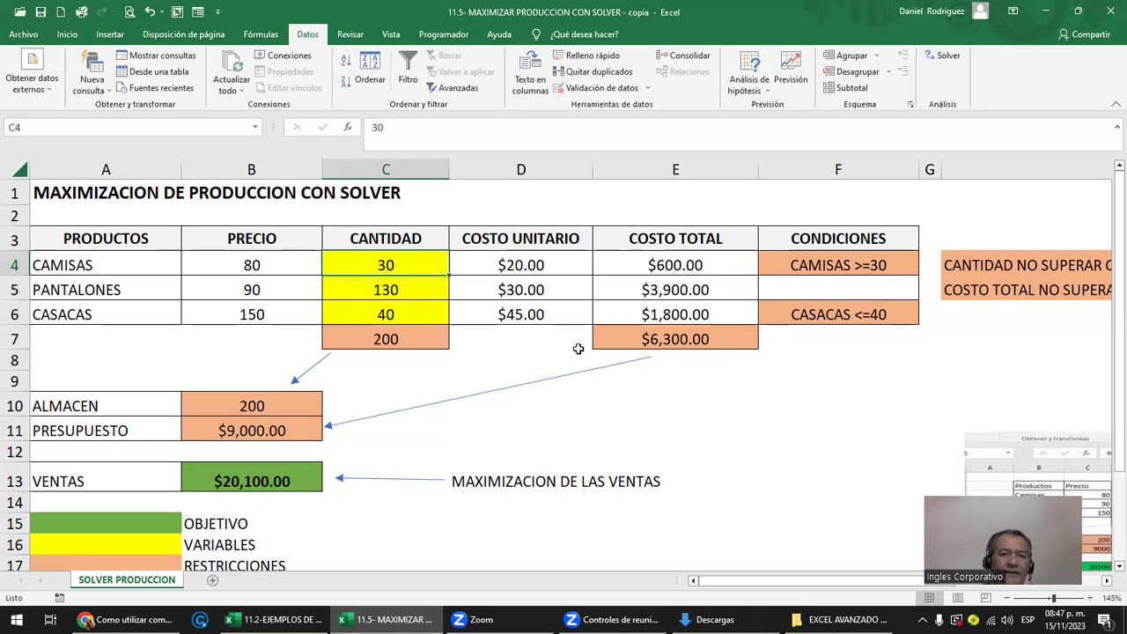
Try 130 for CAMISAS and 30 for PANTALONES, check the sales total, then undo
text(130)
key(Return)
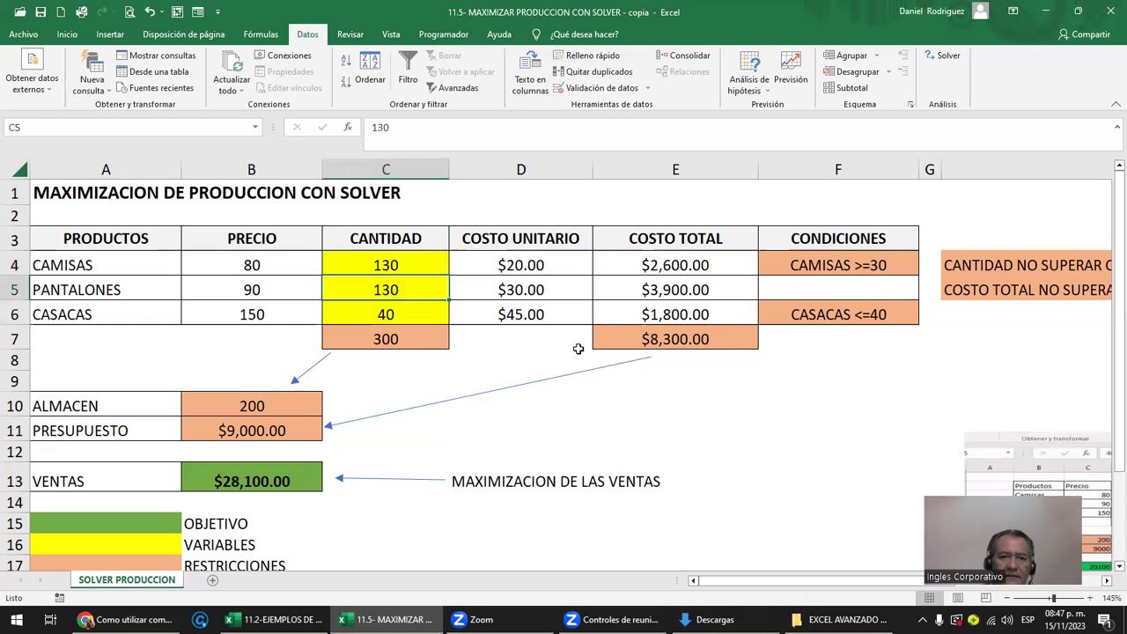
text(30)
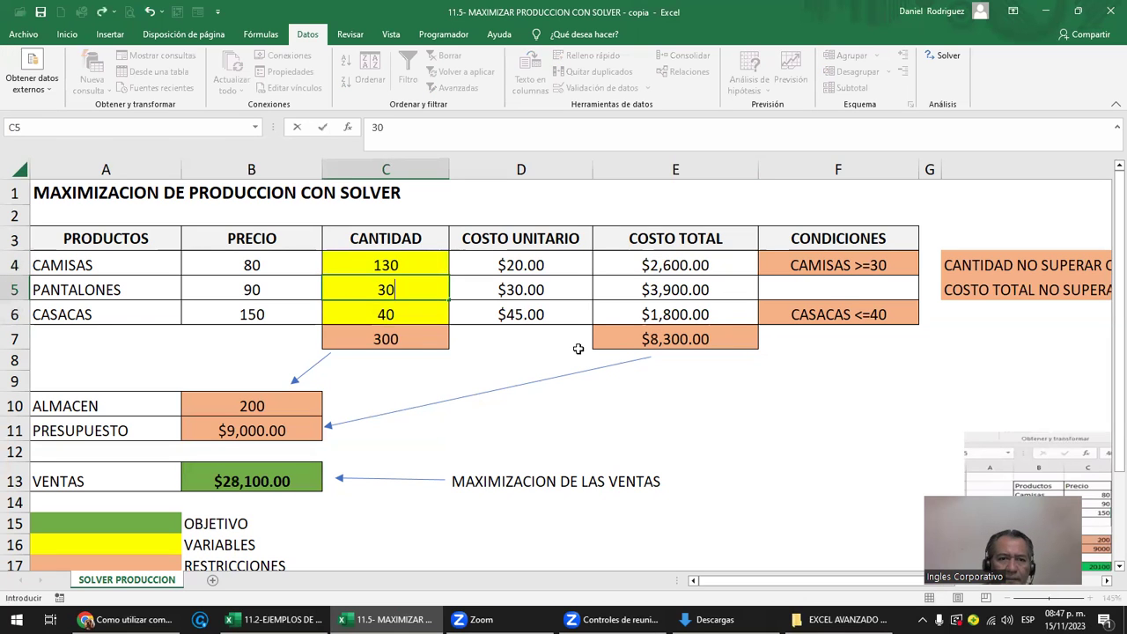
key(Return)
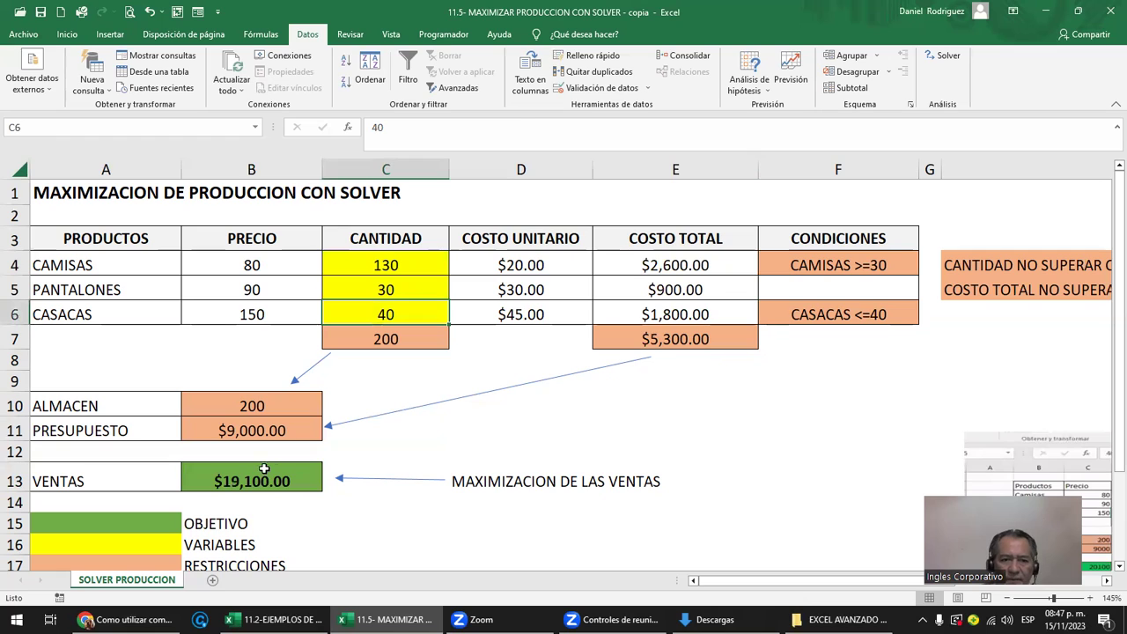
click(247, 480)
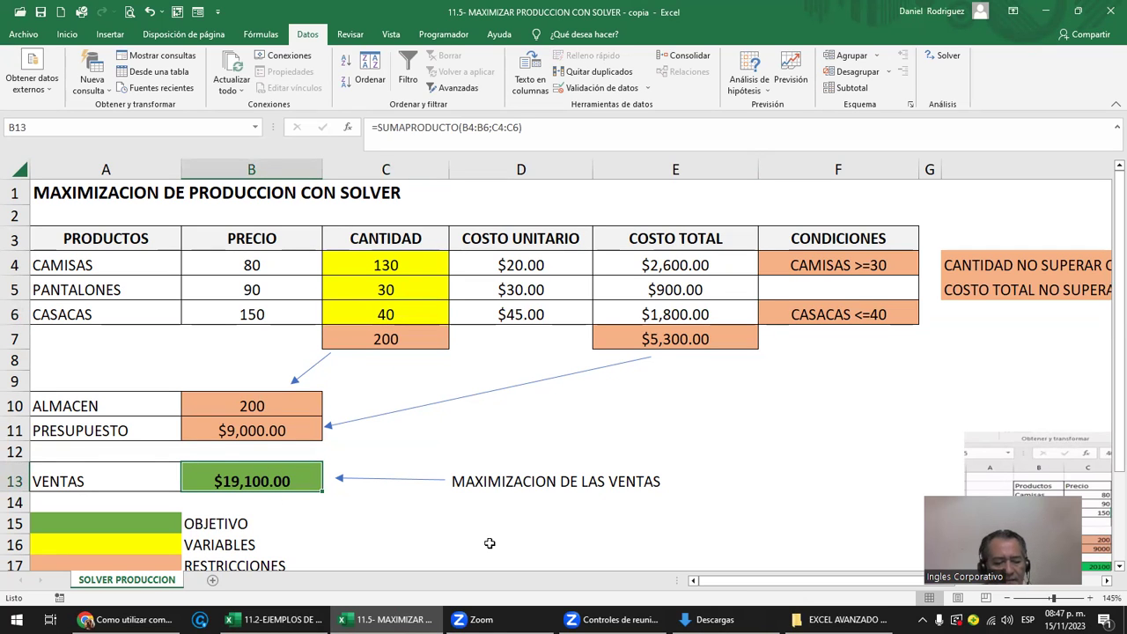
key(ctrl+z)
key(ctrl+z)
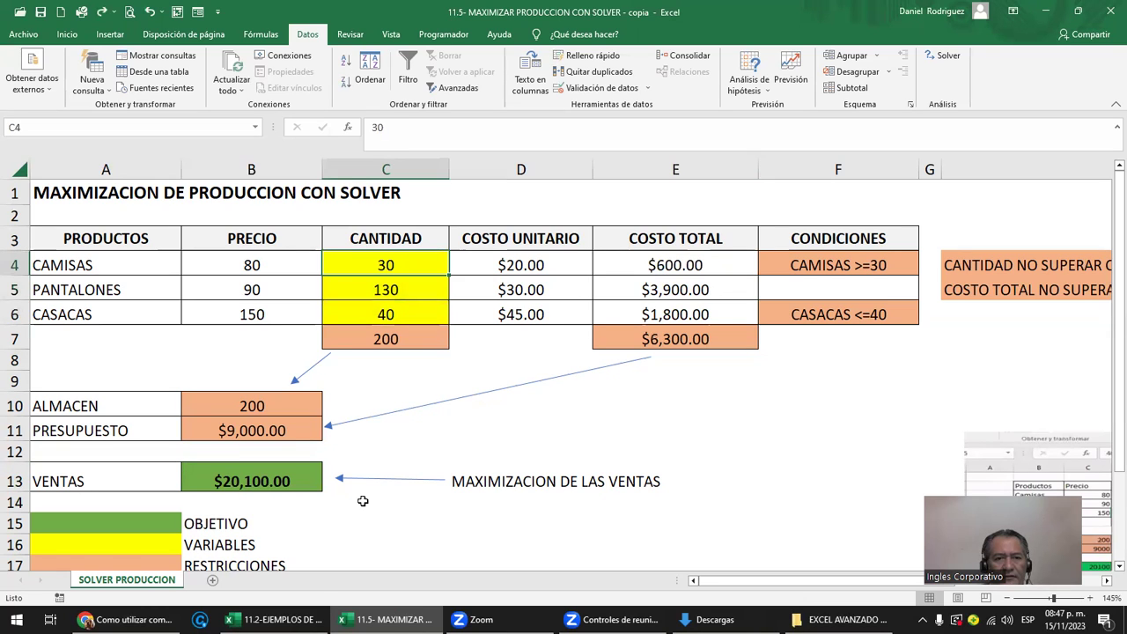
Enter trial quantities 130 and 40 in the CASACAS and PANTALONES cells
click(389, 315)
key(Up)
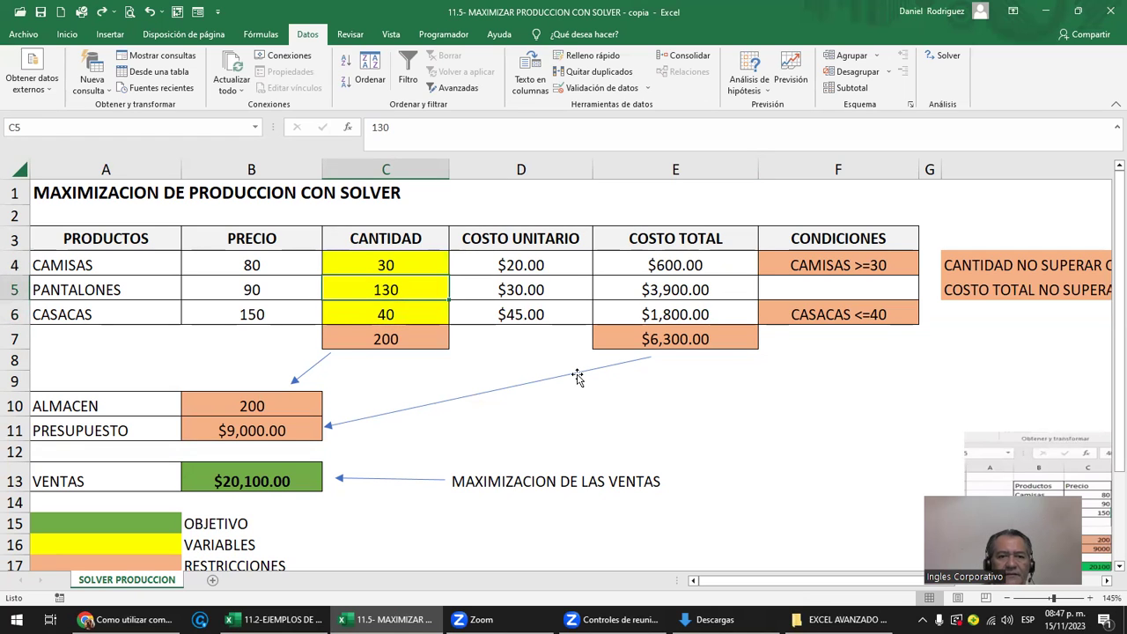
key(Down)
text(130)
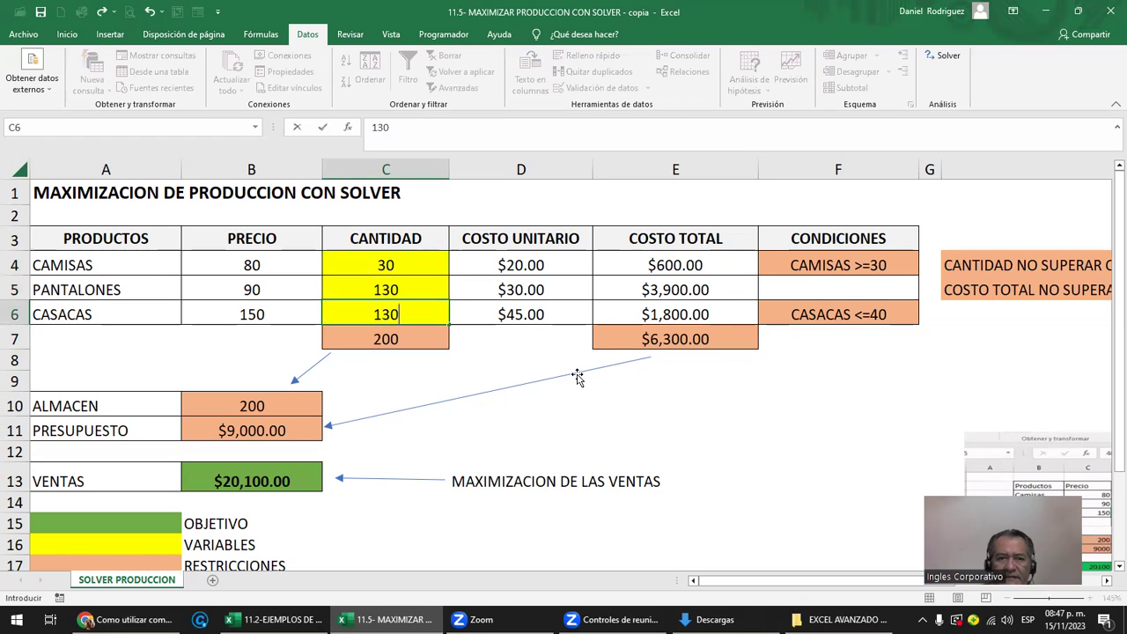
key(Return)
key(Up)
key(Up)
text(40)
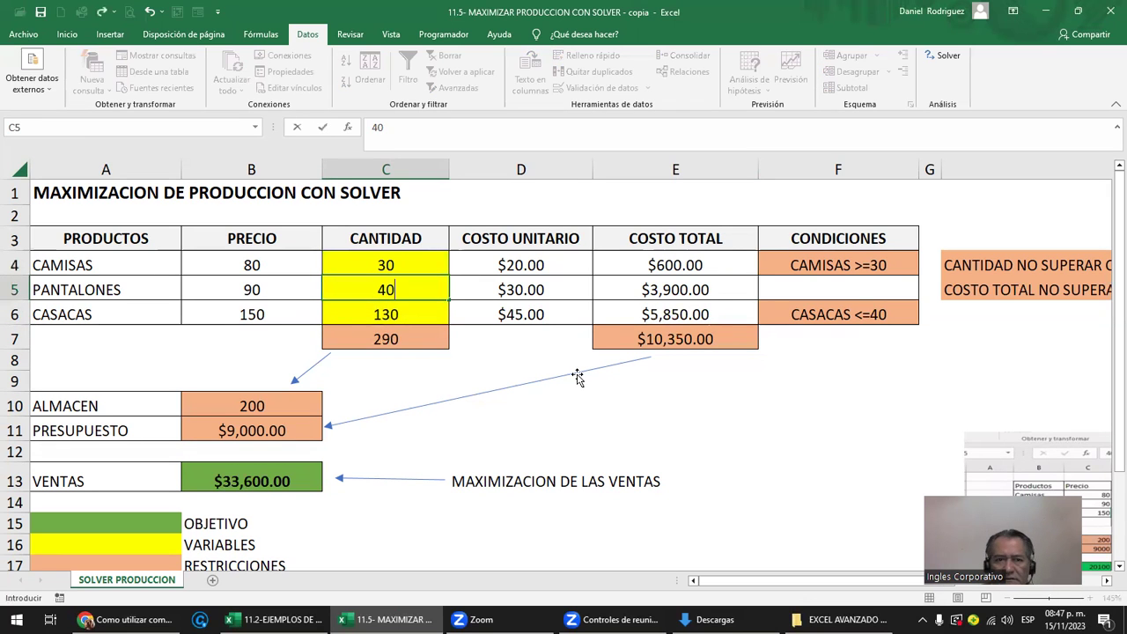
key(Return)
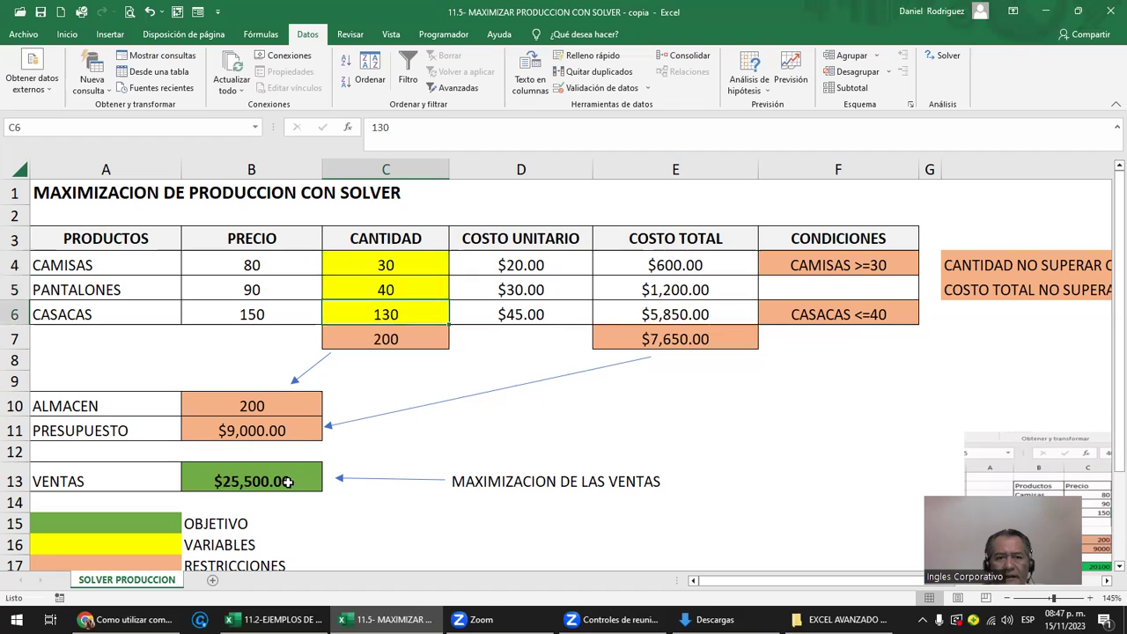
Check B13's SUMAPRODUCTO formula and undo back to quantities 30, 130 and 40 (200 units)
click(262, 477)
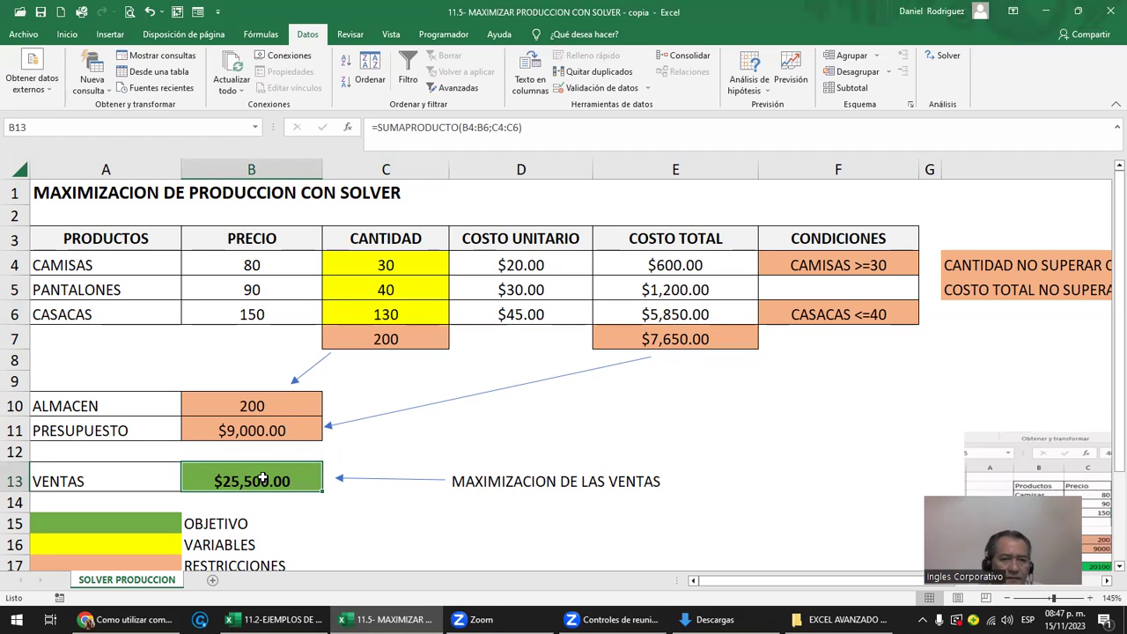
key(ctrl+z)
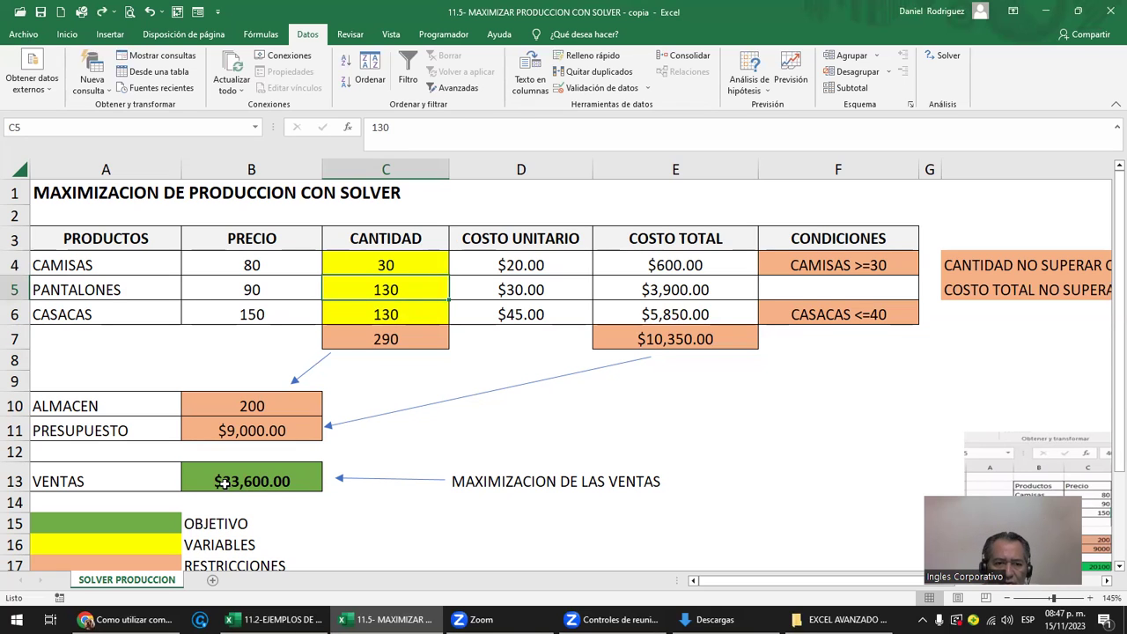
click(224, 482)
drag(360, 261, 414, 322)
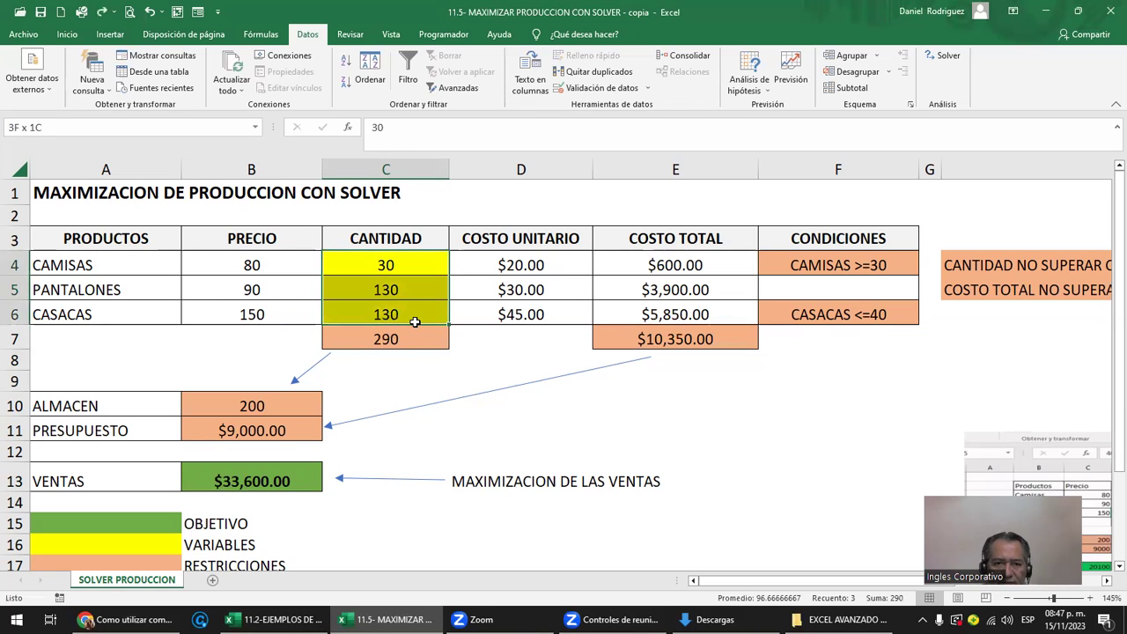
click(365, 264)
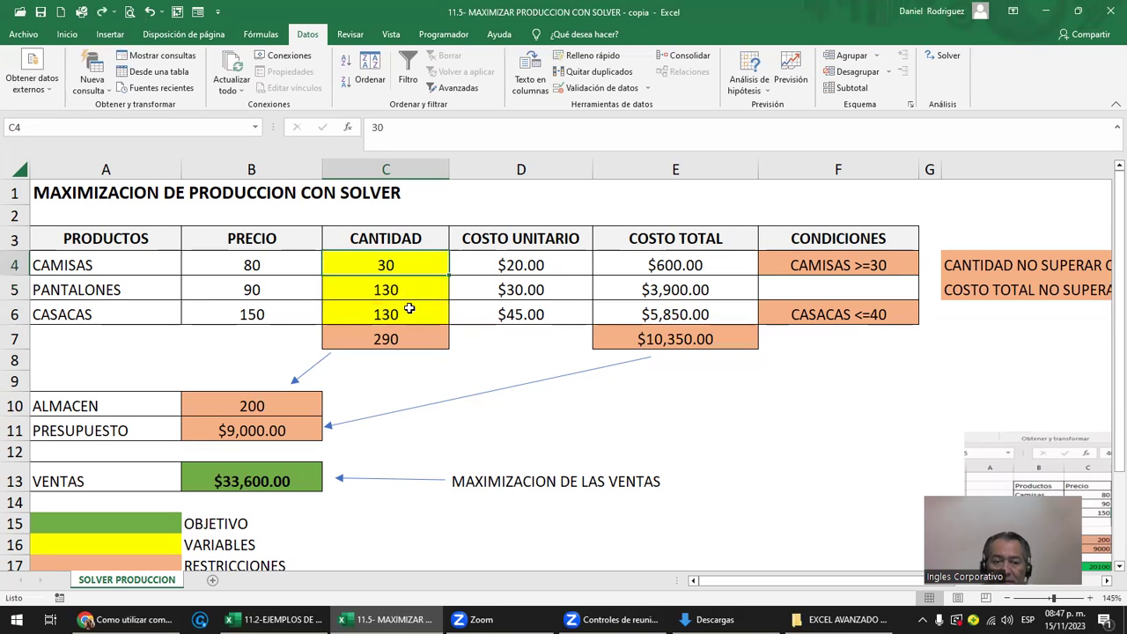
key(ctrl+z)
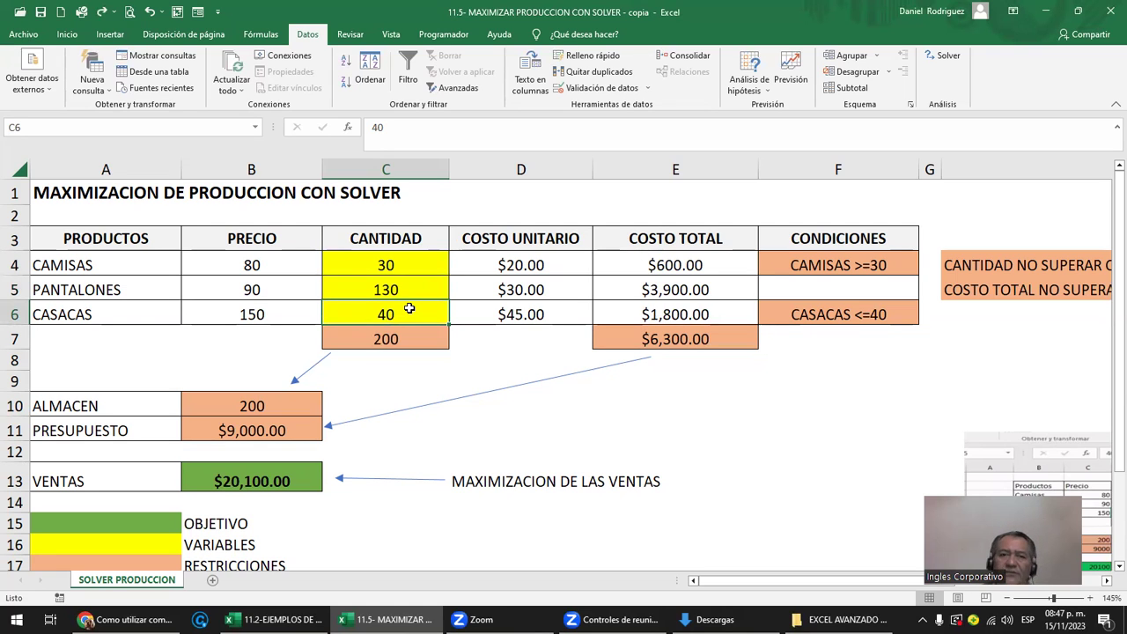
Relabel cell A10 as 'ALMACEN / bodega'
click(95, 408)
click(220, 400)
click(133, 403)
double_click(109, 407)
text(/)
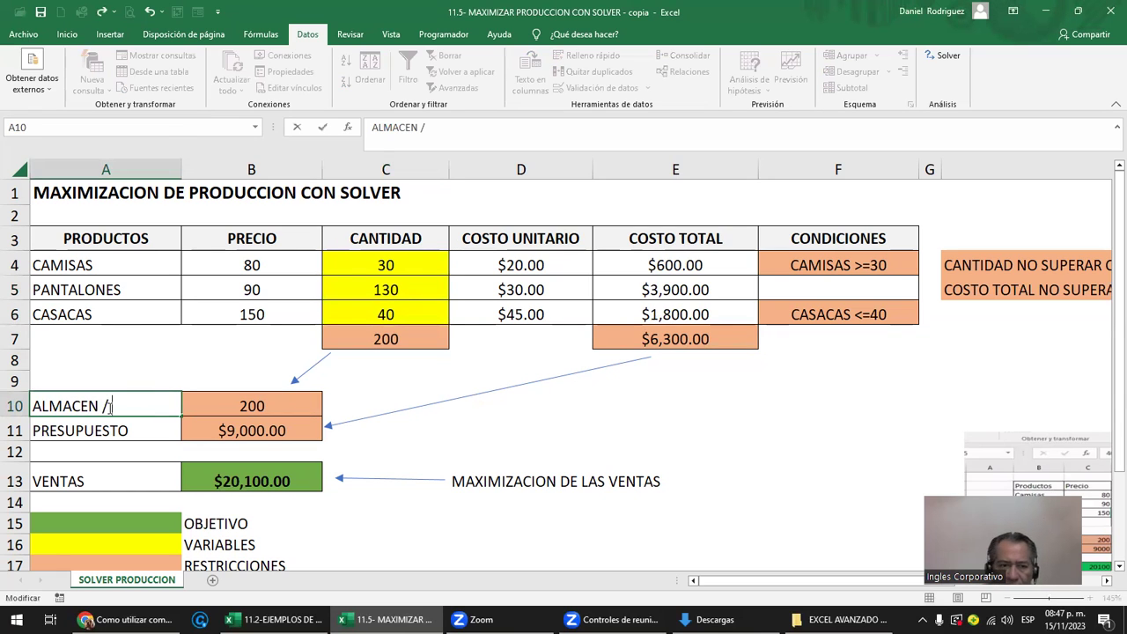
text( bodega)
key(Return)
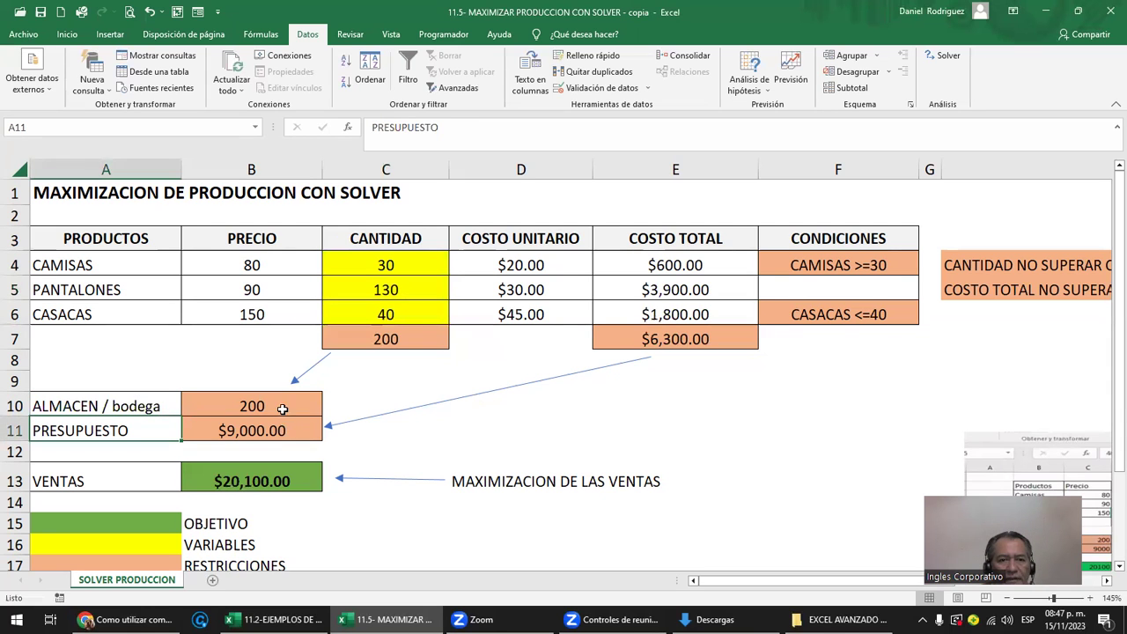
Review the C7 total quantity formula, the 200 warehouse capacity and the $9,000.00 budget
click(273, 404)
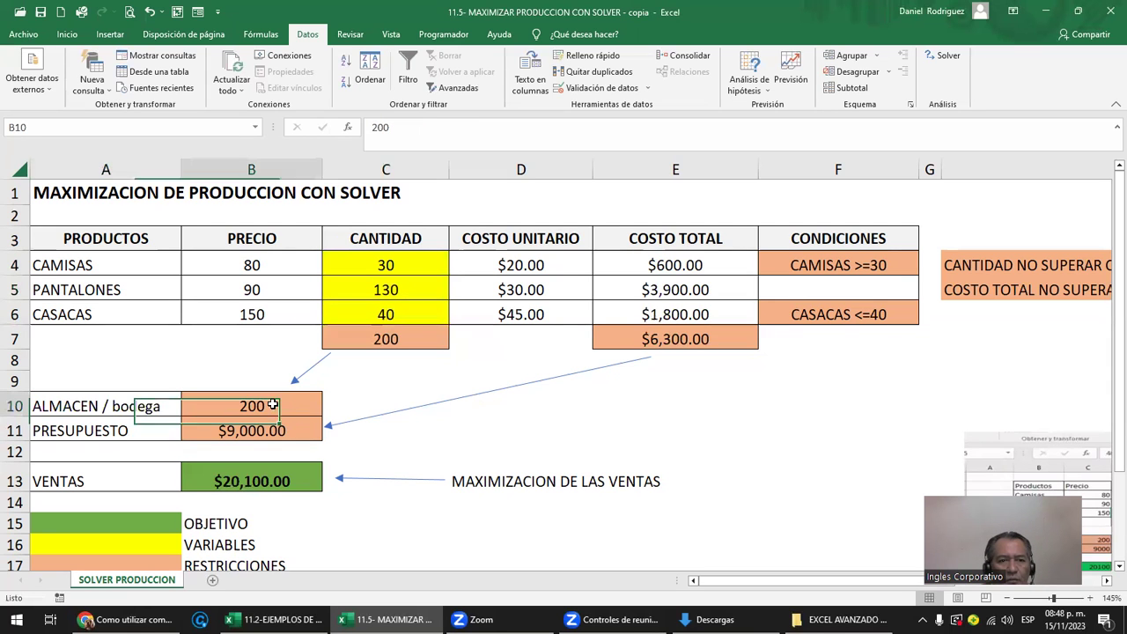
click(380, 334)
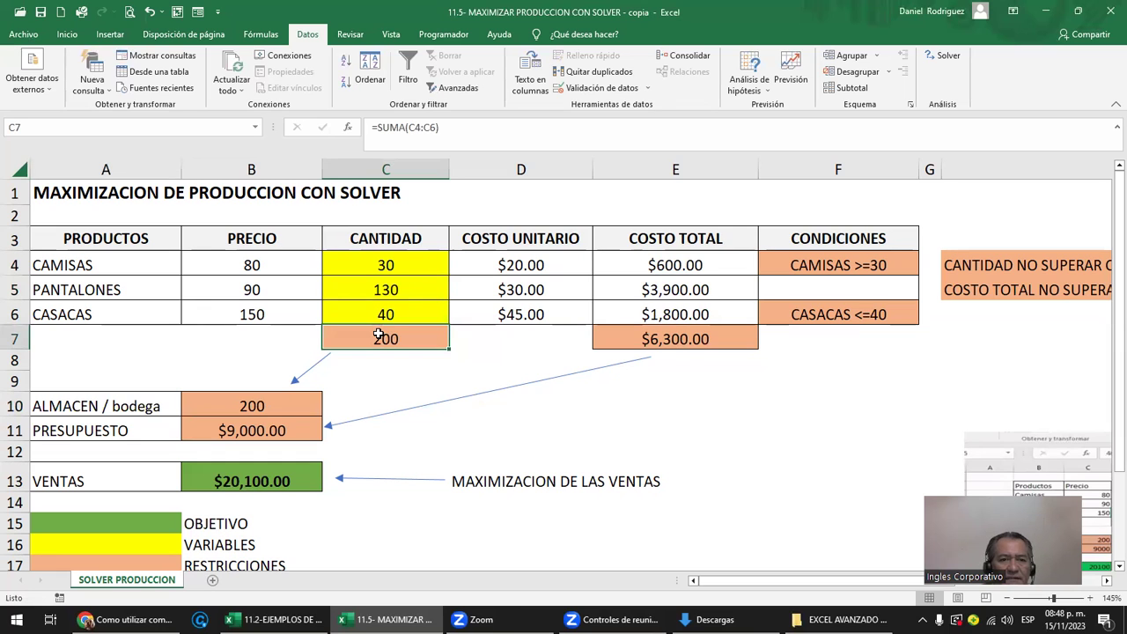
drag(403, 269, 397, 319)
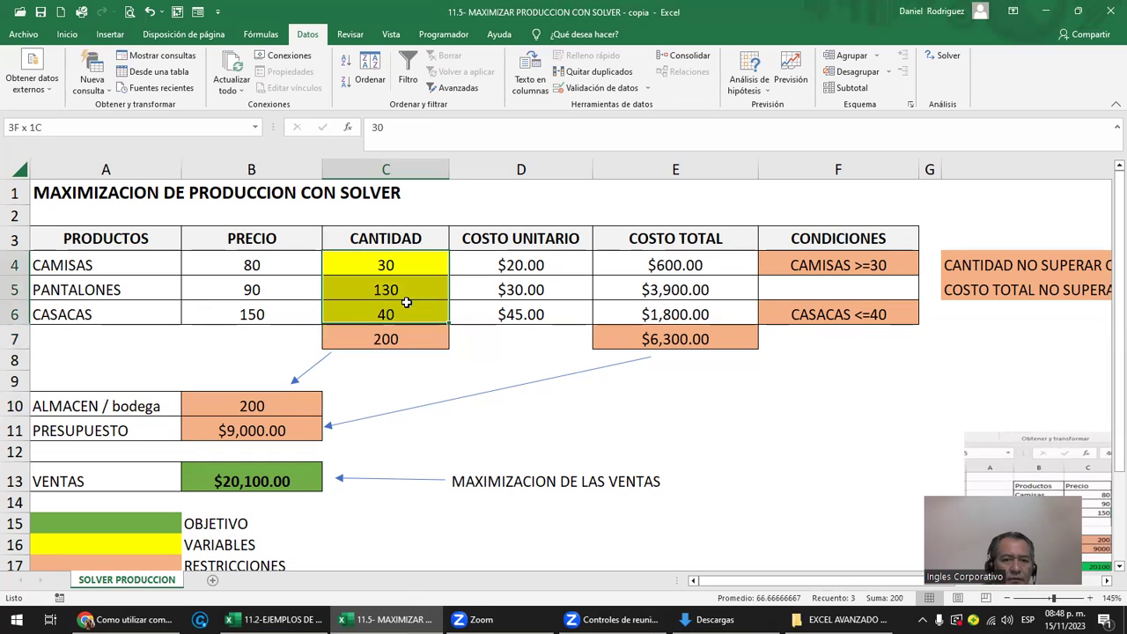
click(394, 332)
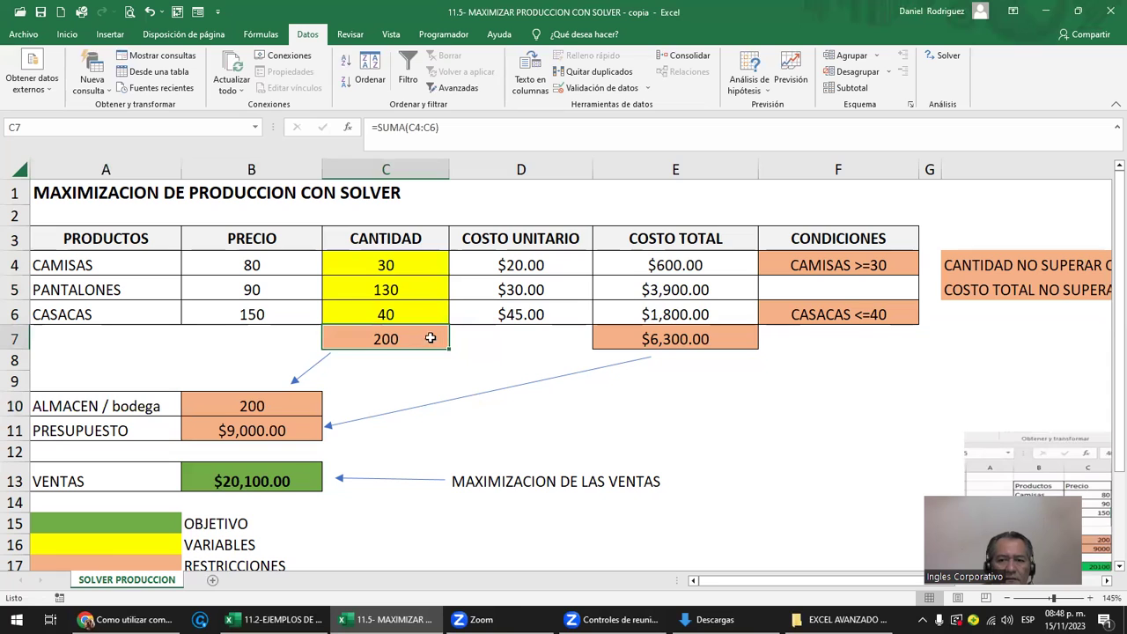
click(234, 431)
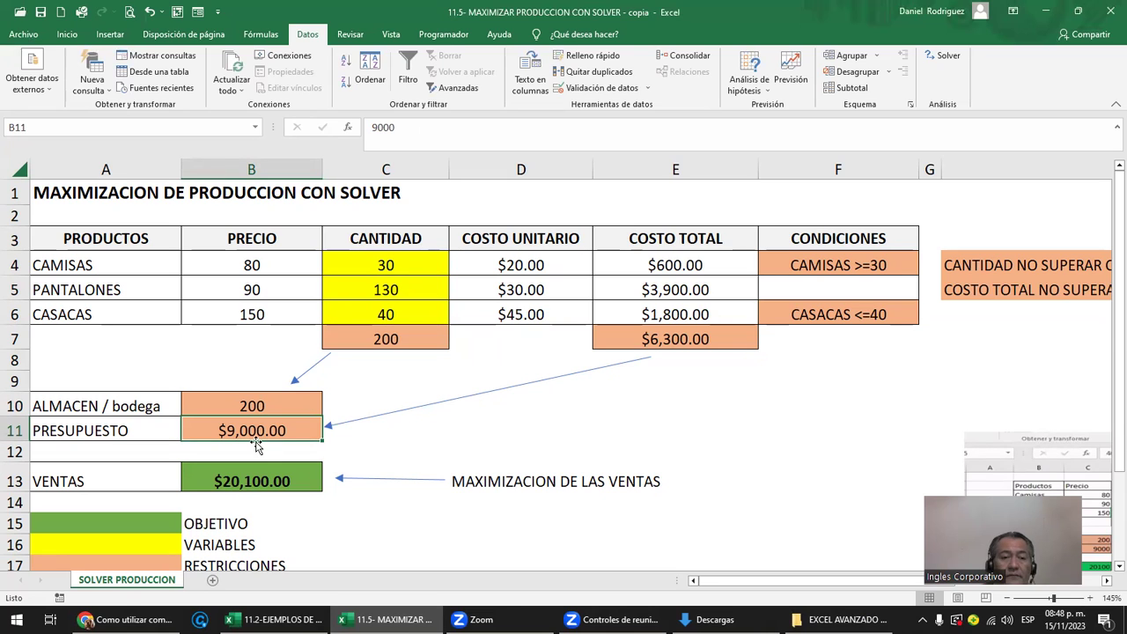
click(247, 402)
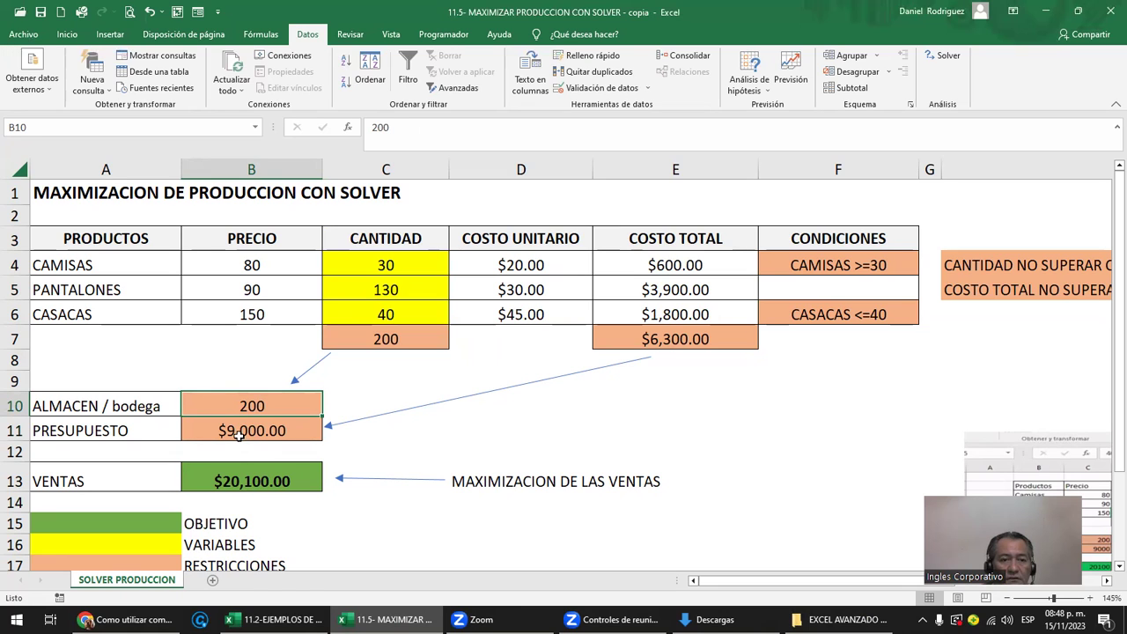
double_click(239, 434)
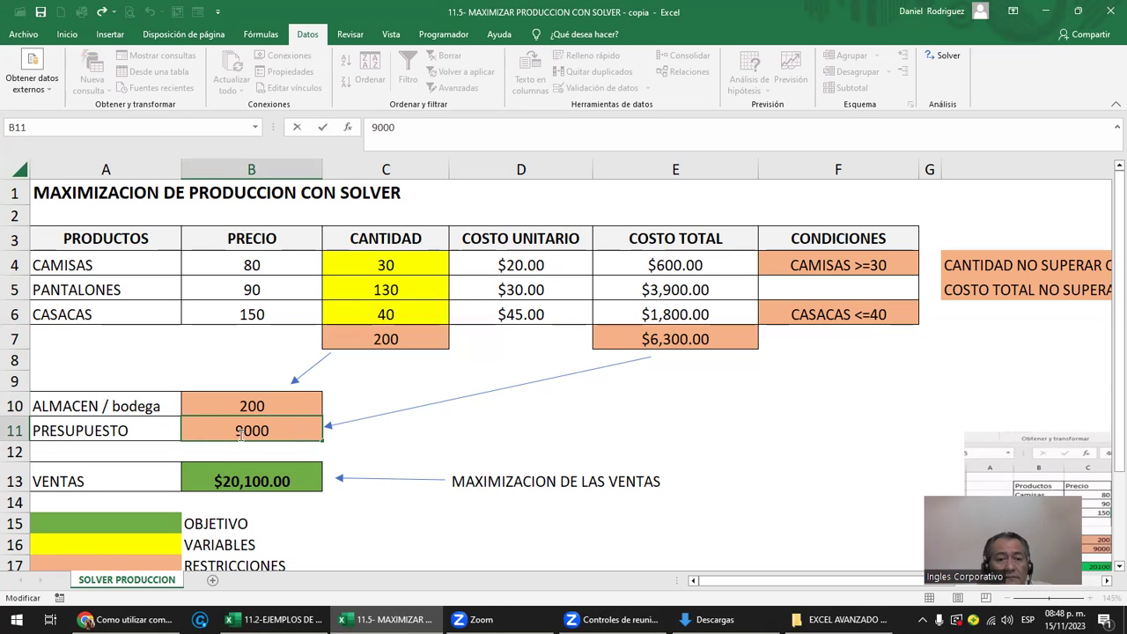
key(Escape)
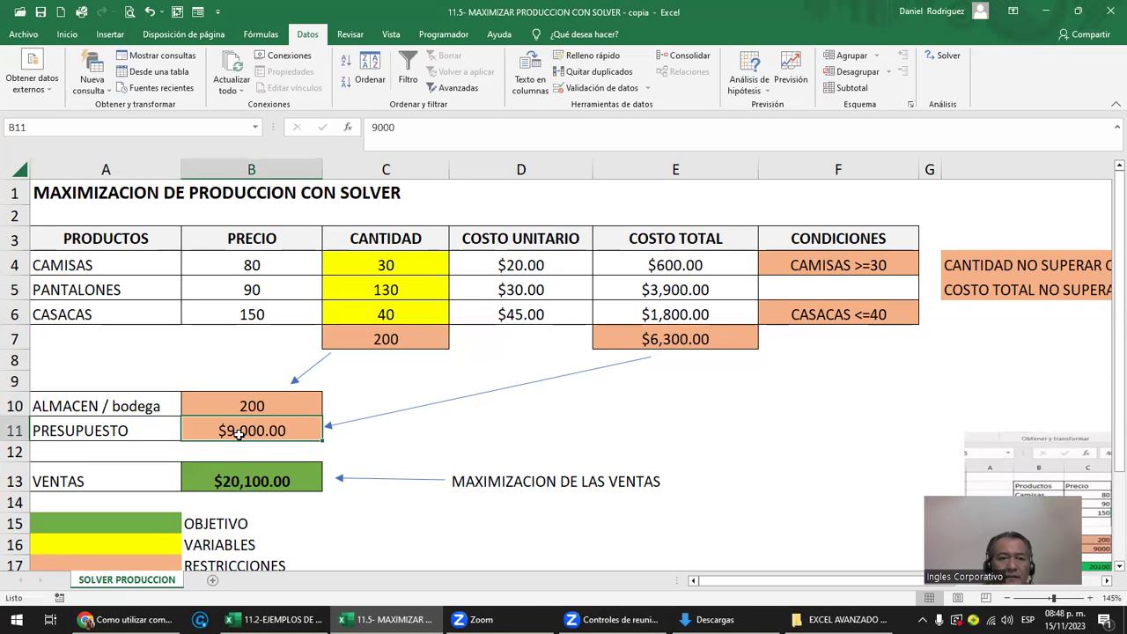
Compare total quantity C7 and total cost E7 ($6,300.00) against the B11 budget
click(385, 344)
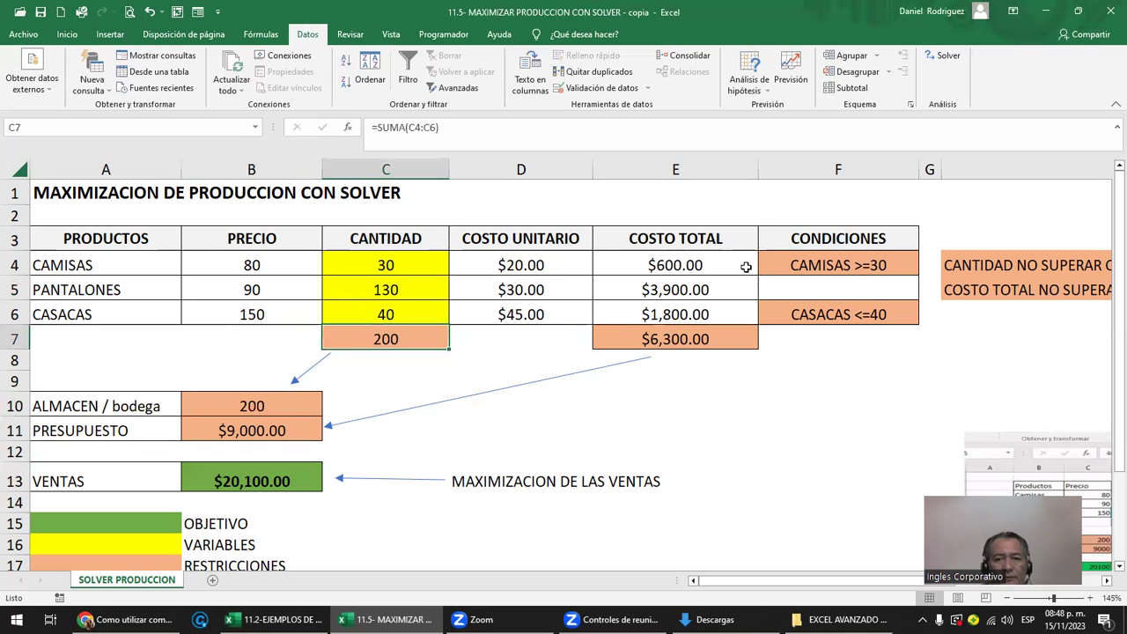
click(681, 341)
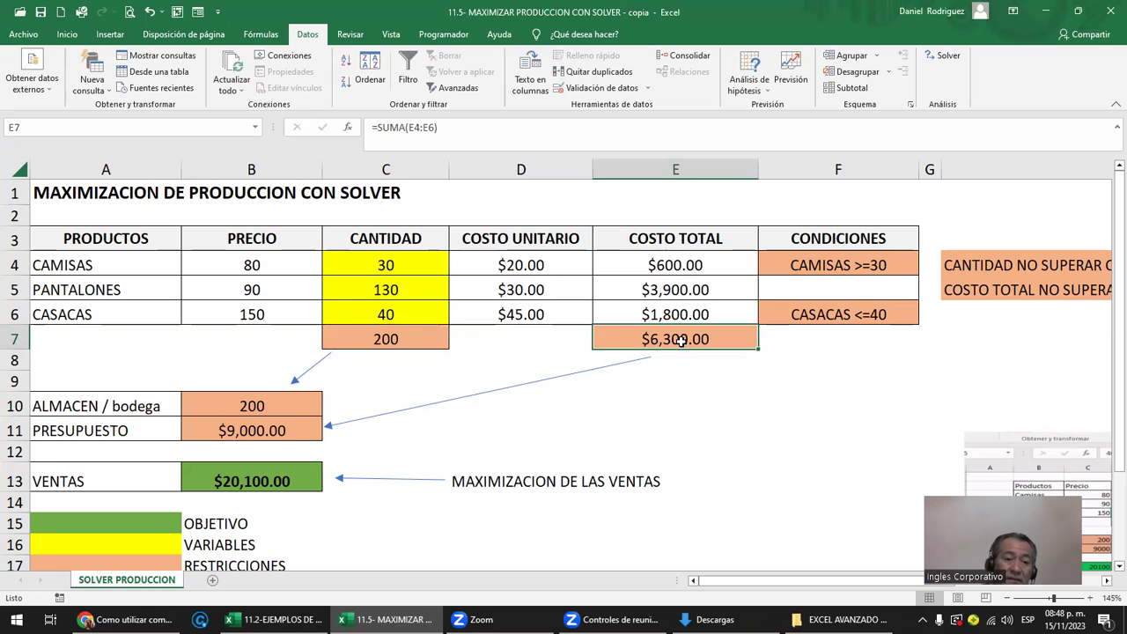
click(672, 423)
click(666, 335)
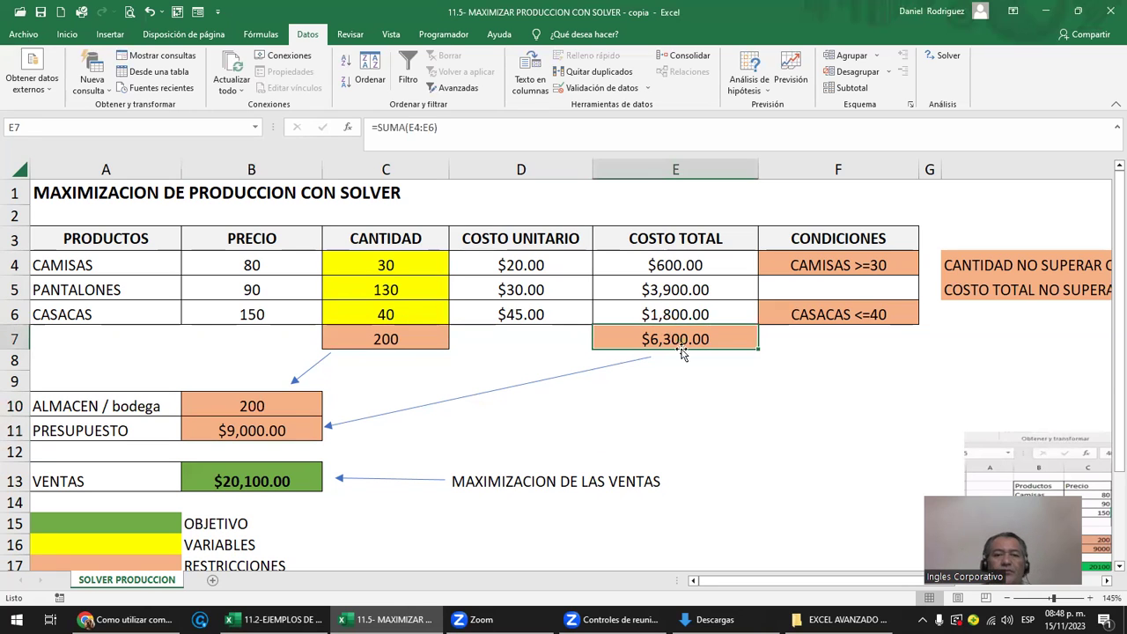
ctrl+click(421, 332)
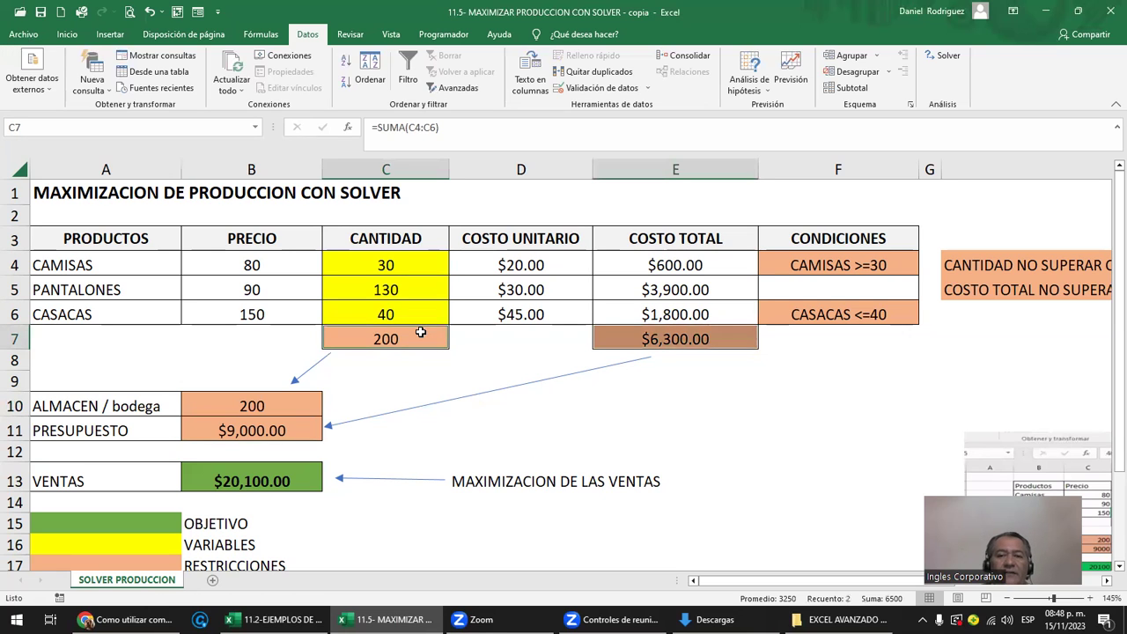
click(572, 468)
click(408, 342)
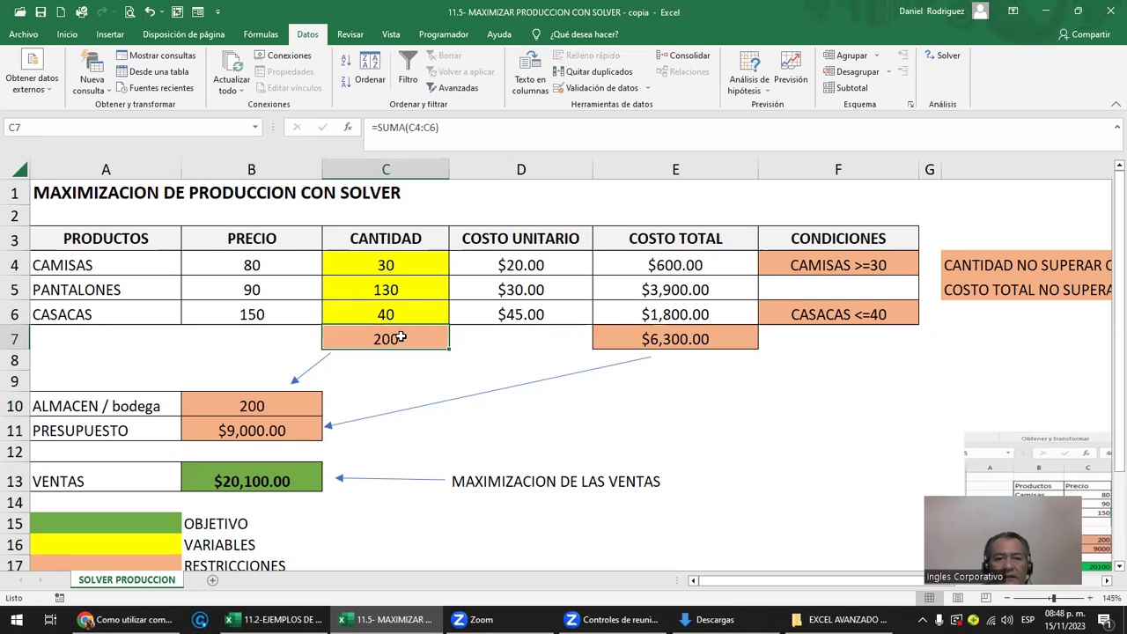
click(694, 341)
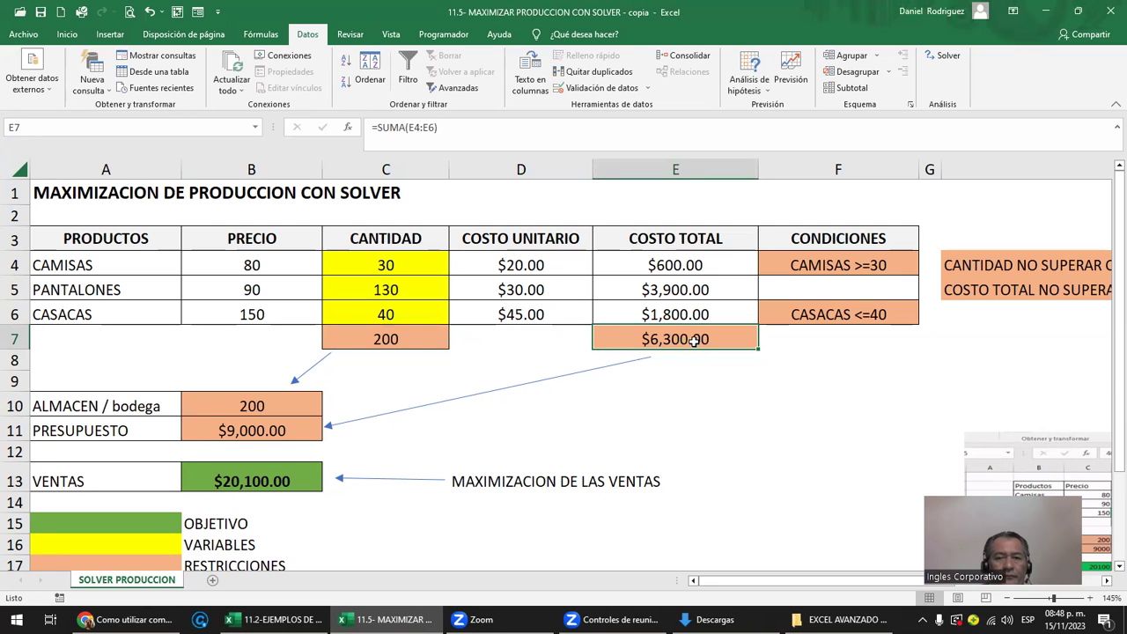
click(388, 338)
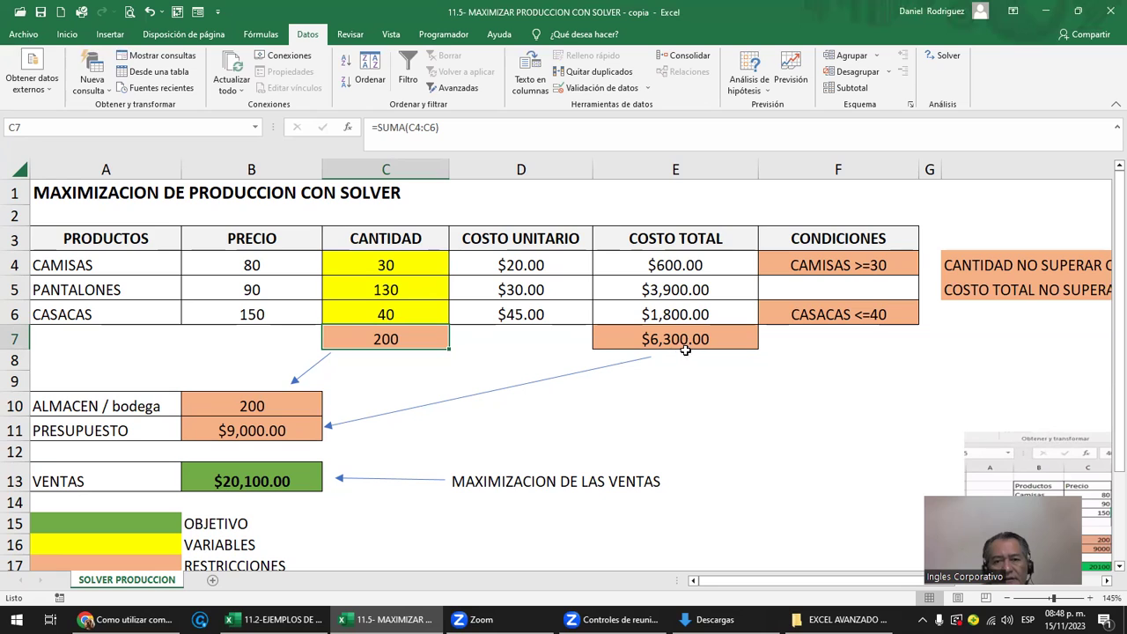
click(260, 429)
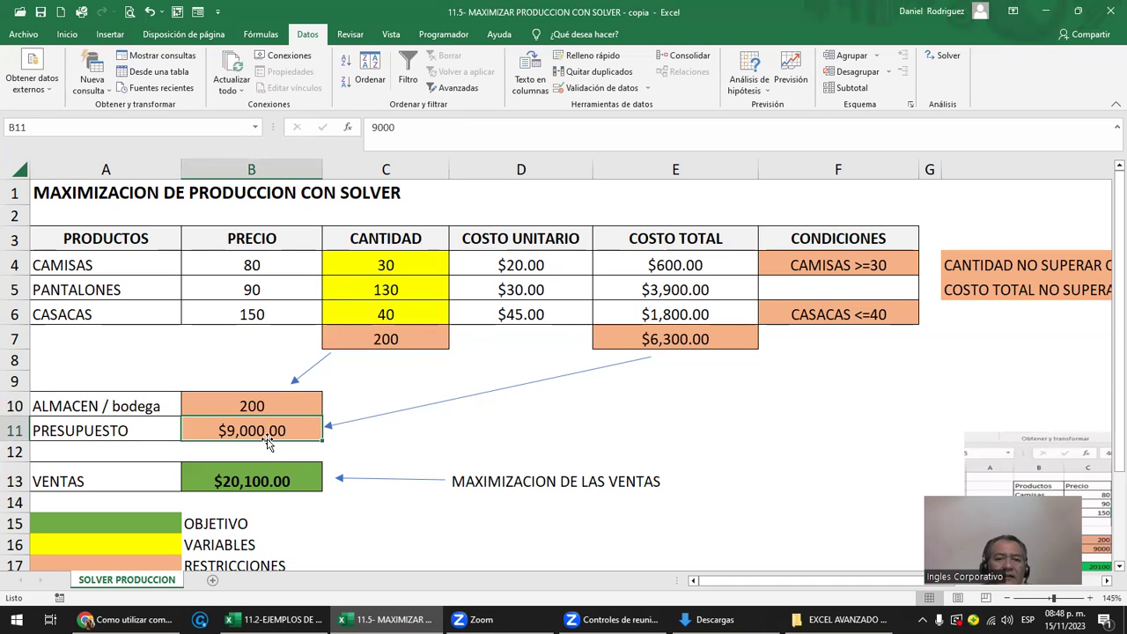
click(740, 406)
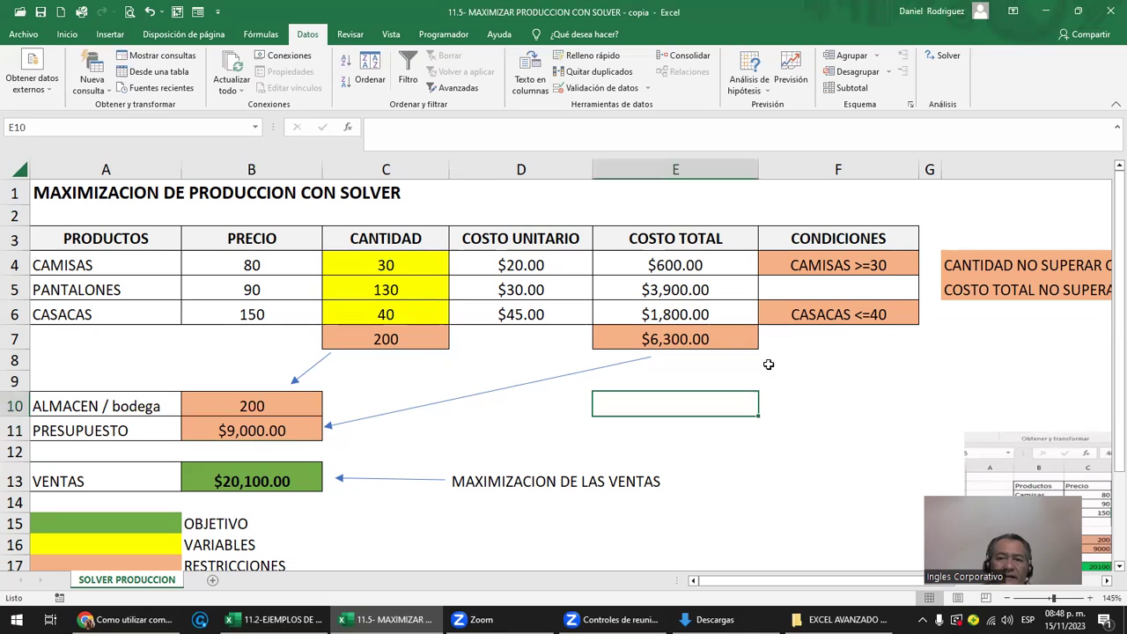
click(826, 266)
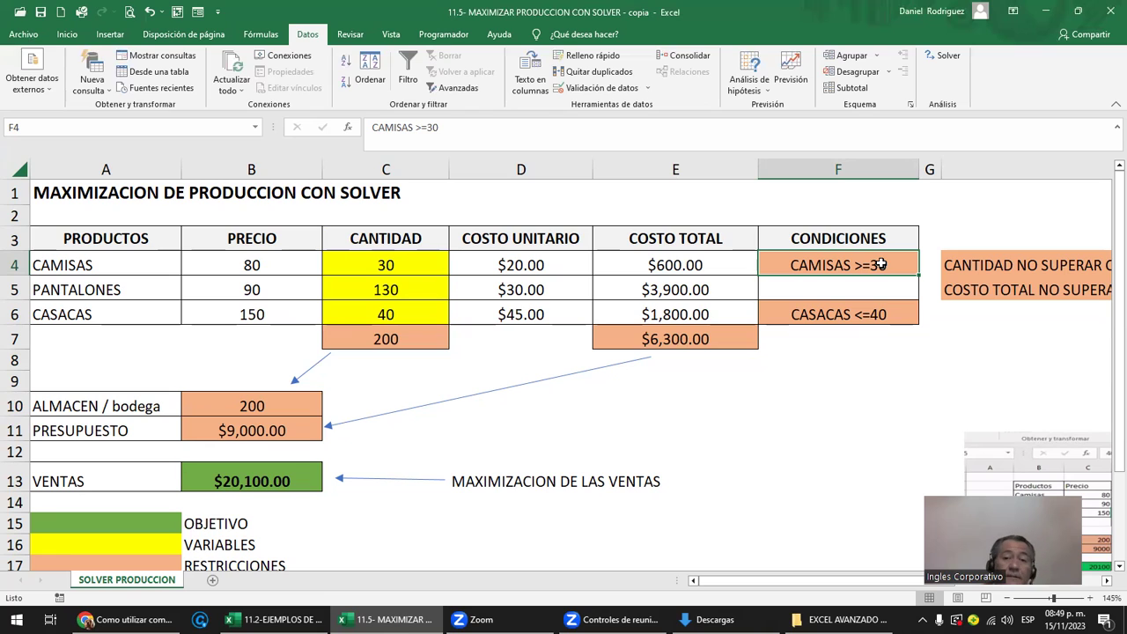
click(870, 314)
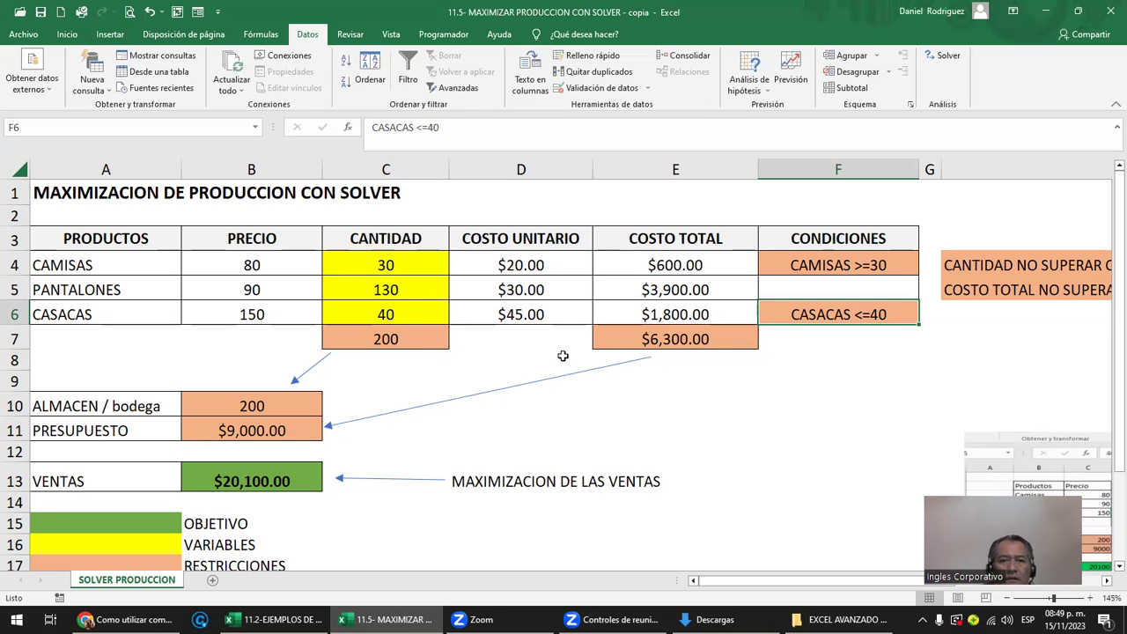
drag(256, 316, 499, 306)
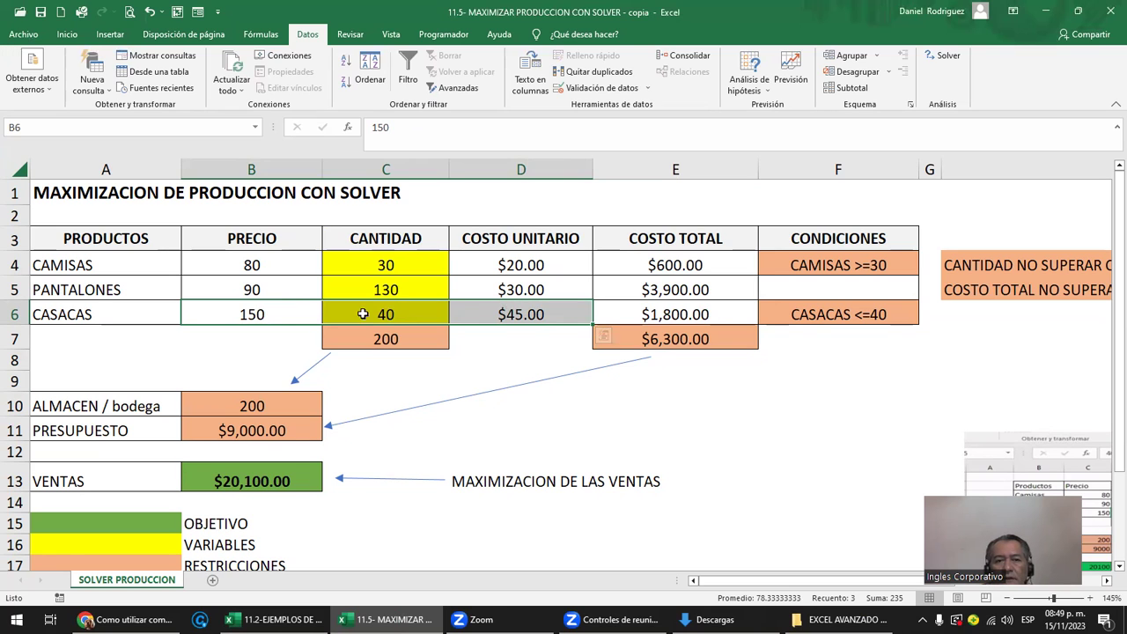
drag(885, 291, 64, 292)
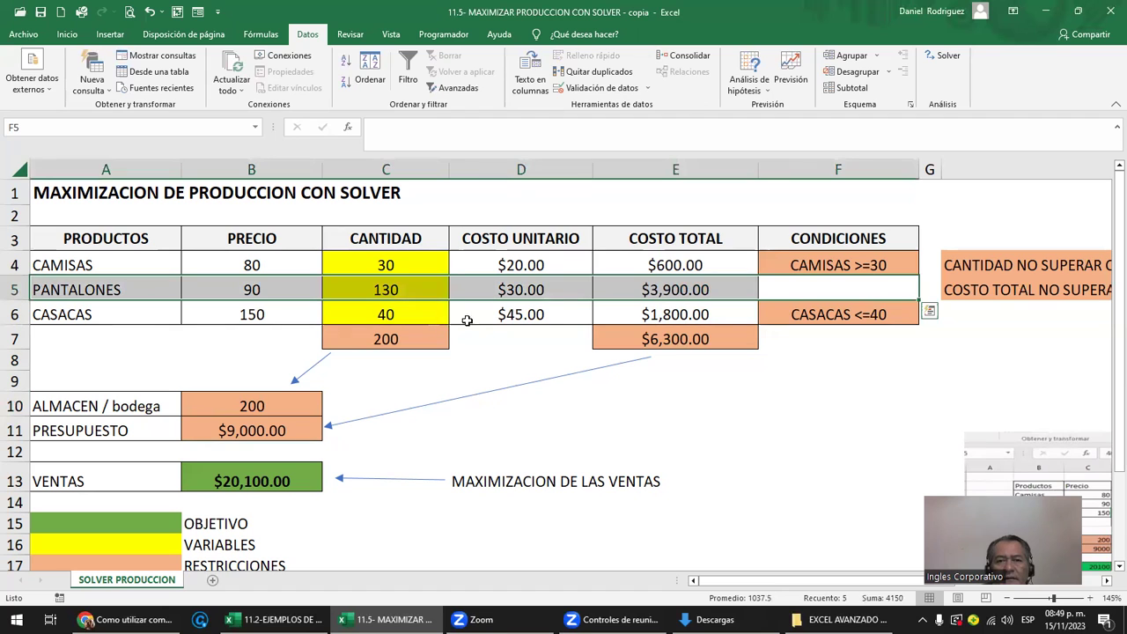
click(932, 390)
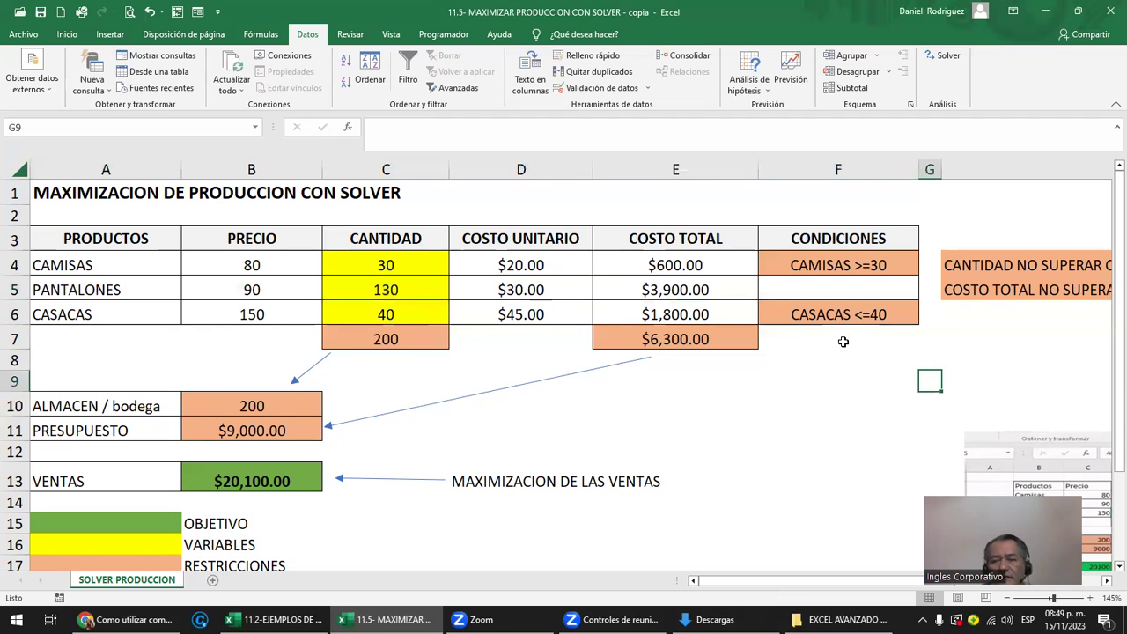
scroll(839, 341, down, 3)
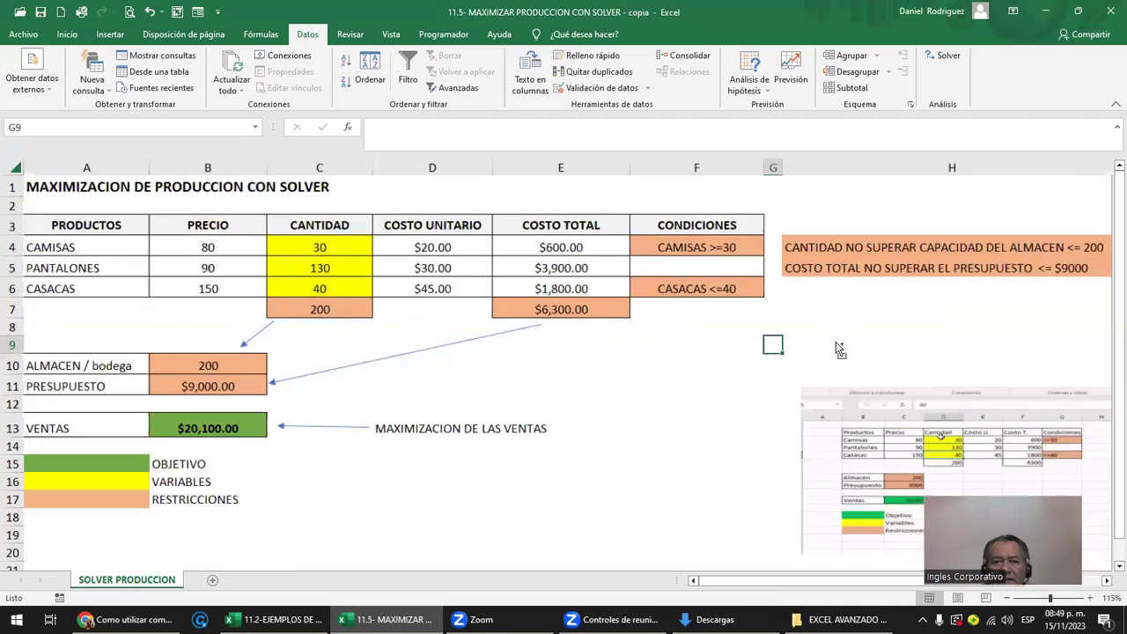
scroll(839, 348, up, 1)
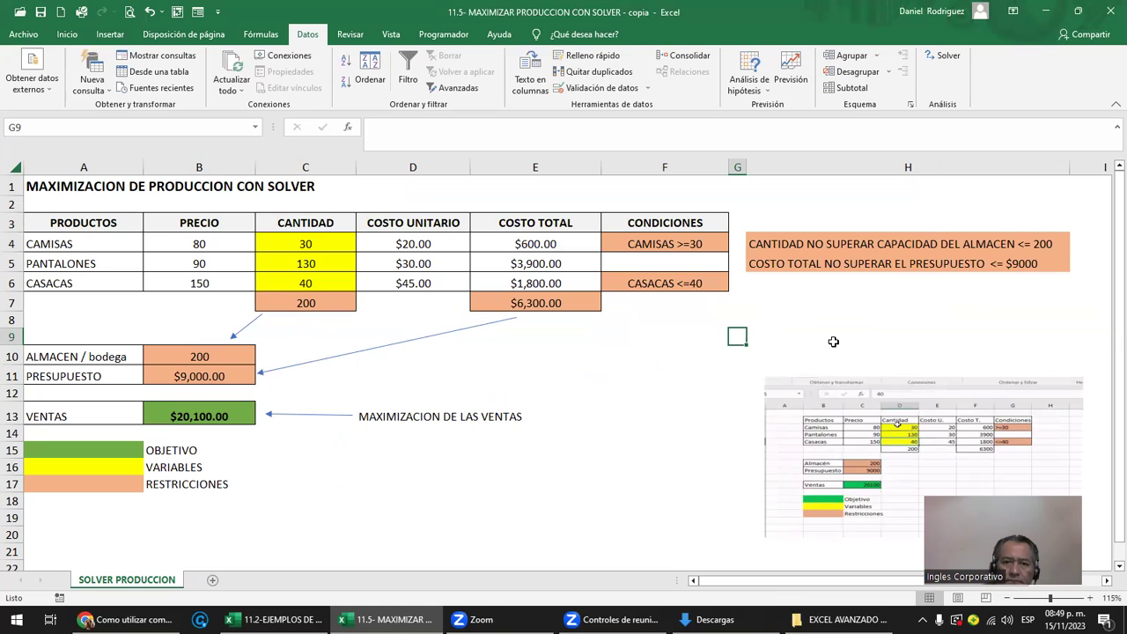
click(649, 247)
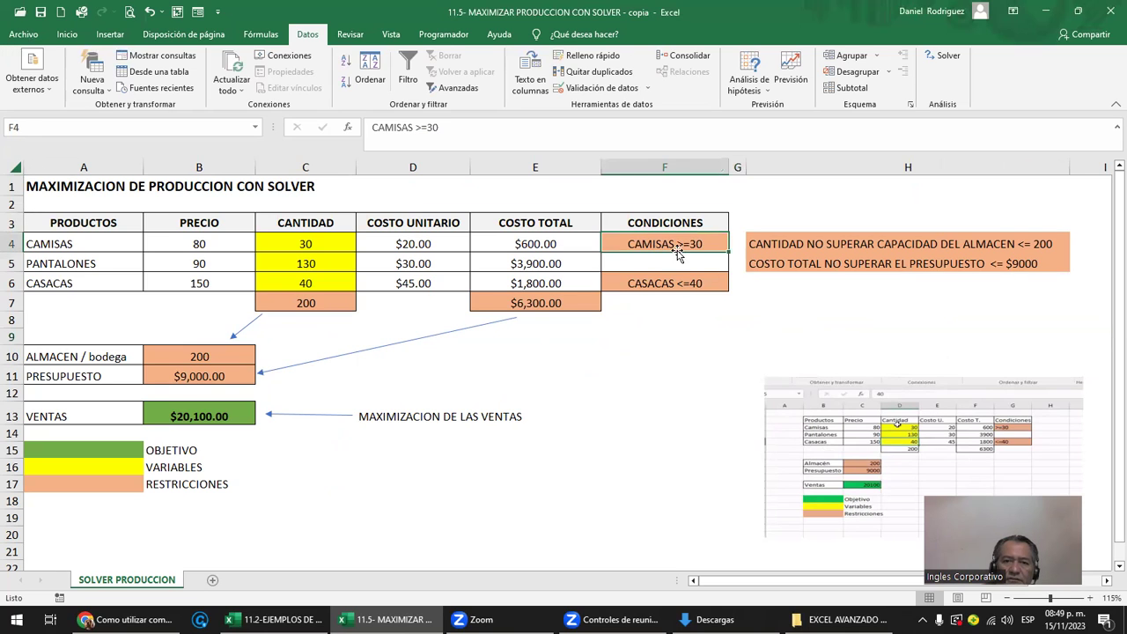
click(676, 278)
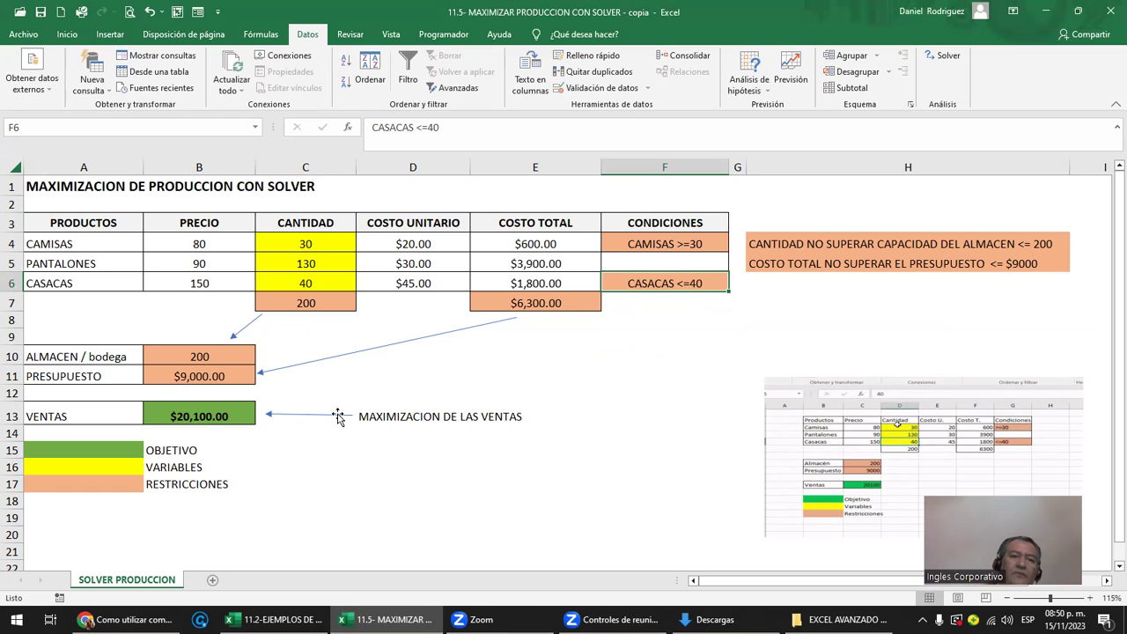
drag(218, 355, 236, 377)
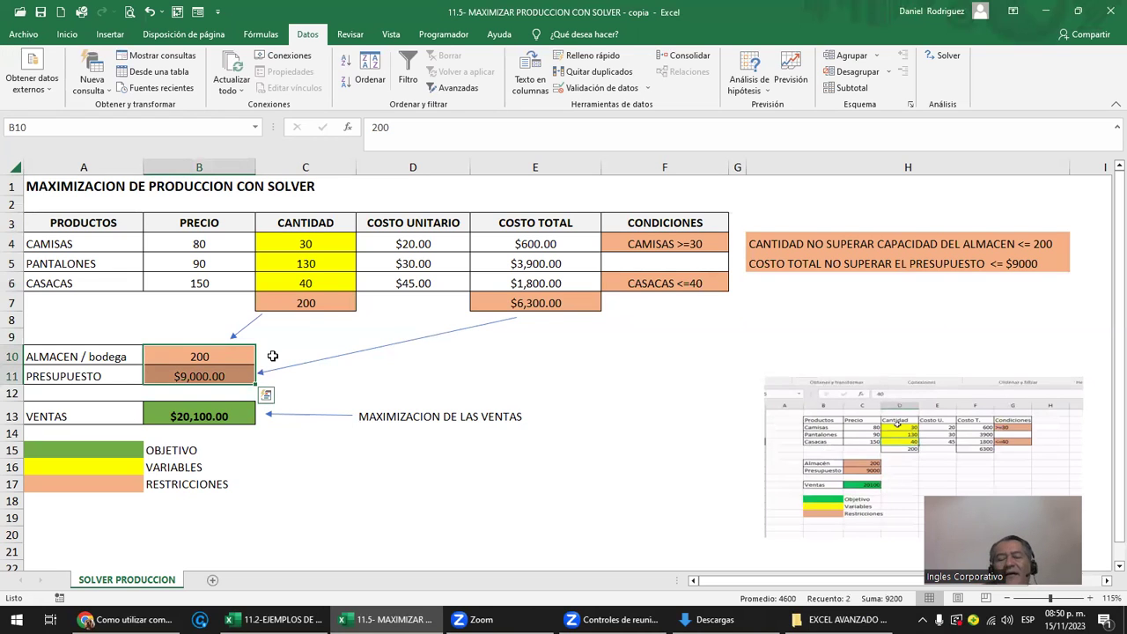
Walk through the CAMISAS, PANTALONES and CASACAS quantities and the 200-unit warehouse capacity
drag(425, 383, 437, 363)
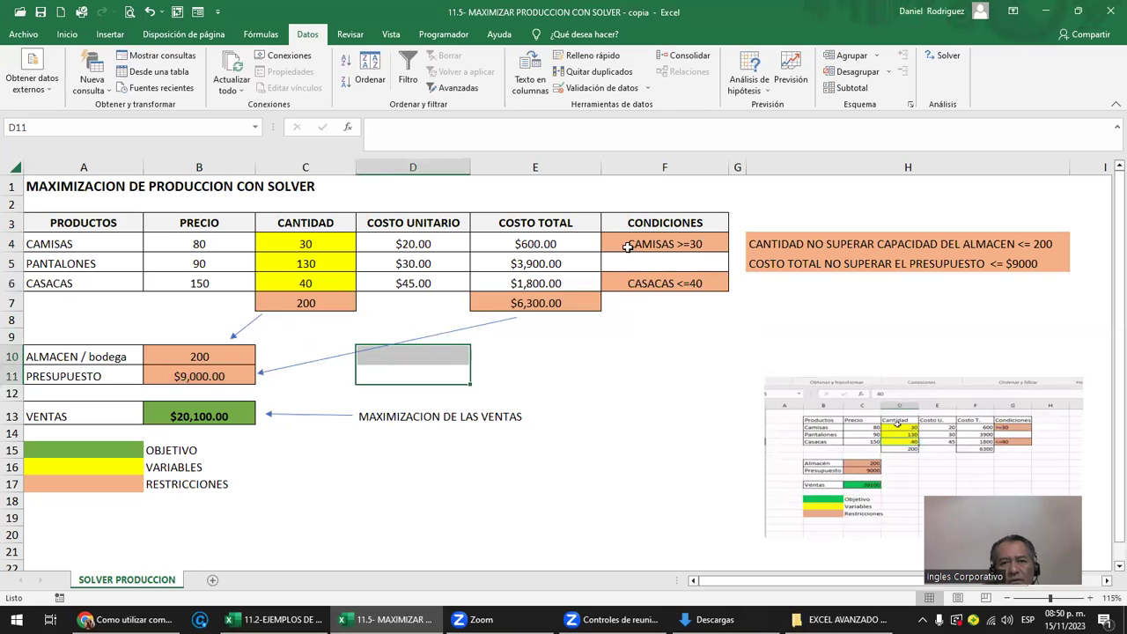
click(285, 237)
click(303, 262)
click(317, 285)
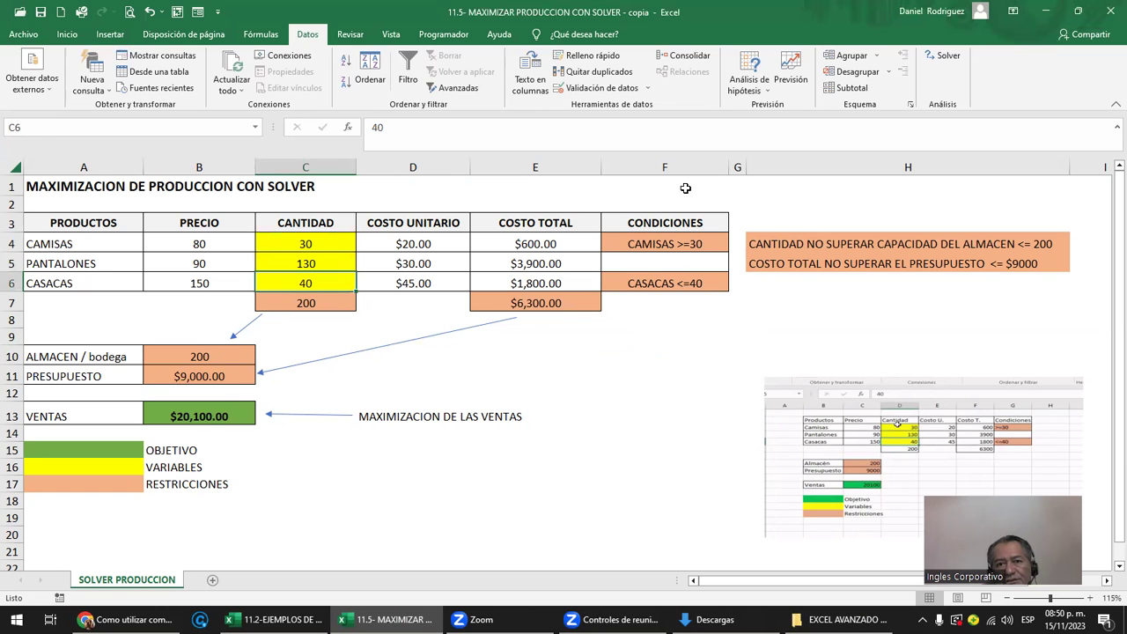
drag(685, 186, 35, 321)
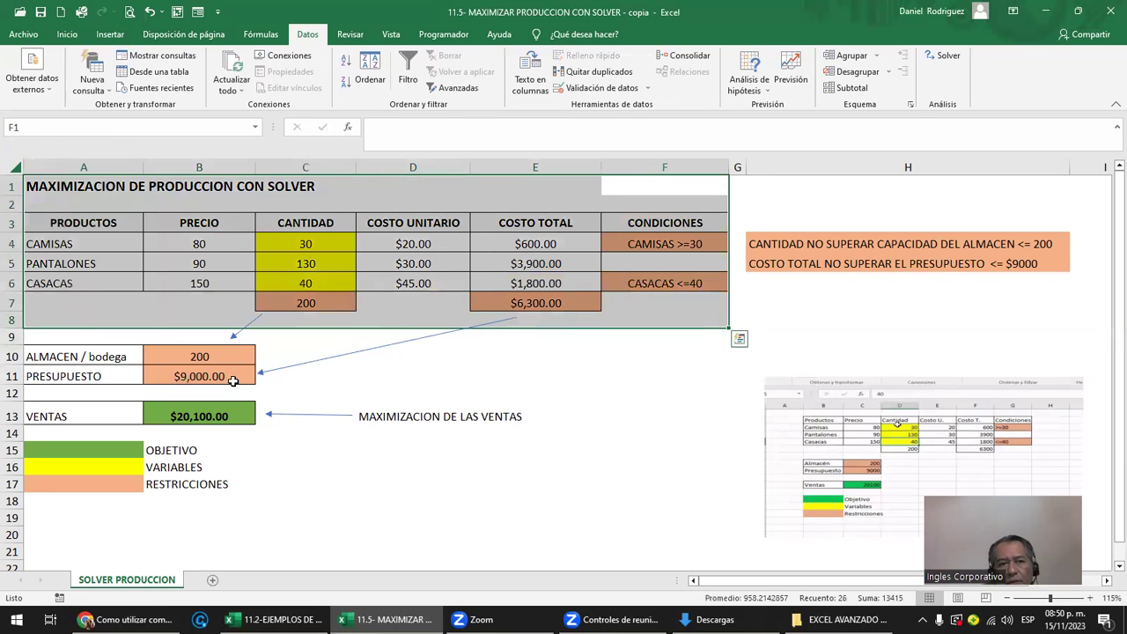
click(229, 354)
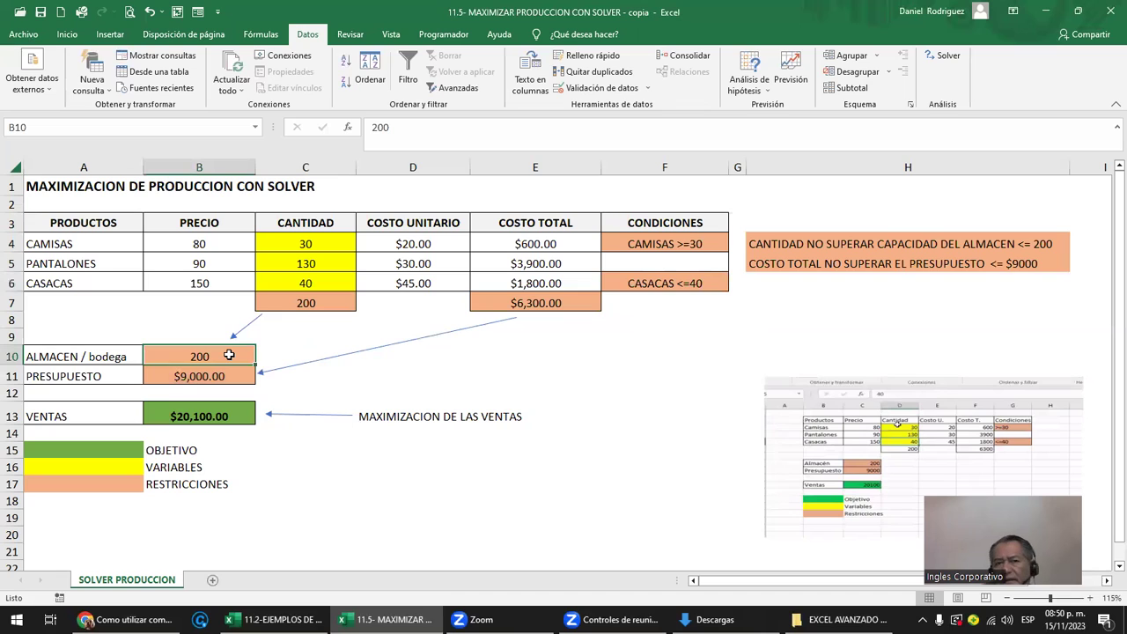
Show how C7 sums the quantities and relates to the capacity and RESTRICCIONES legend
drag(300, 242, 306, 283)
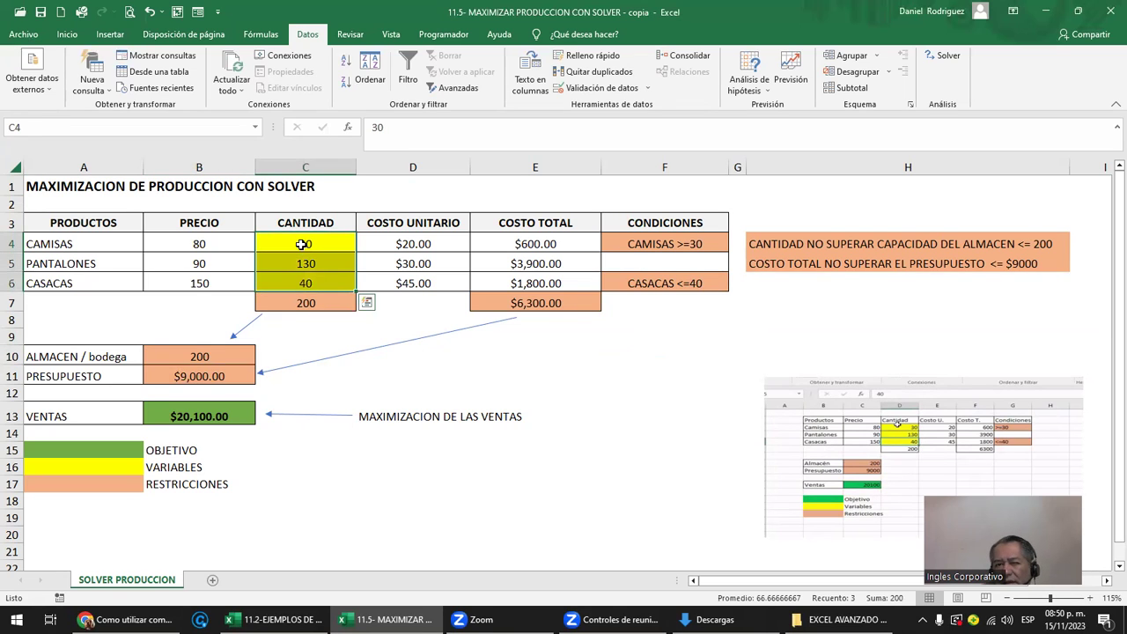
click(301, 244)
click(306, 264)
click(305, 283)
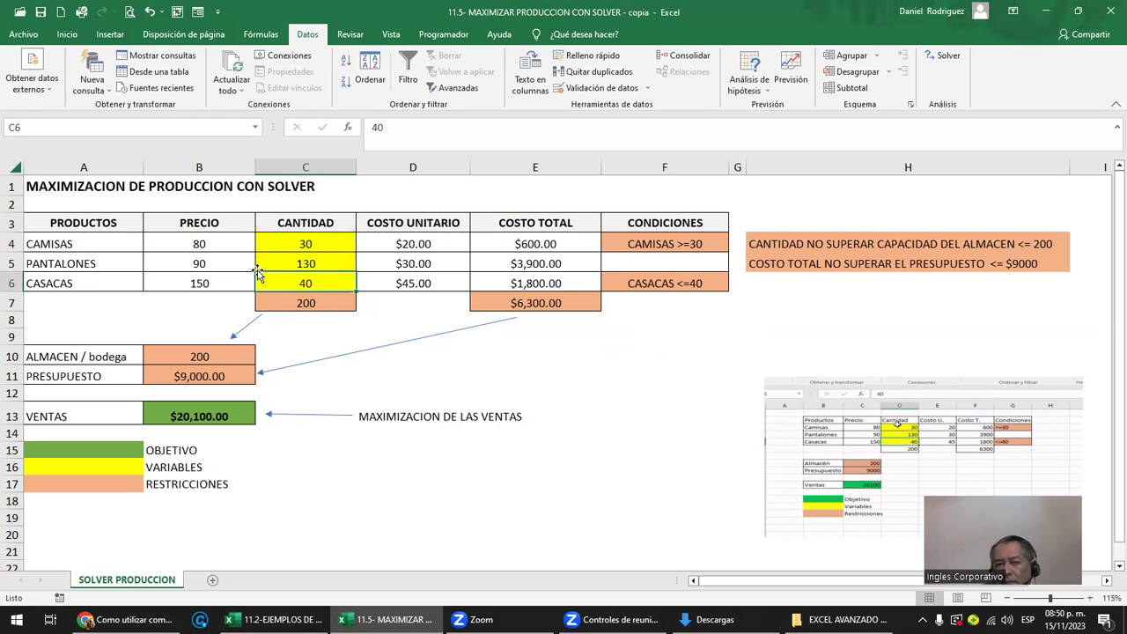
click(299, 302)
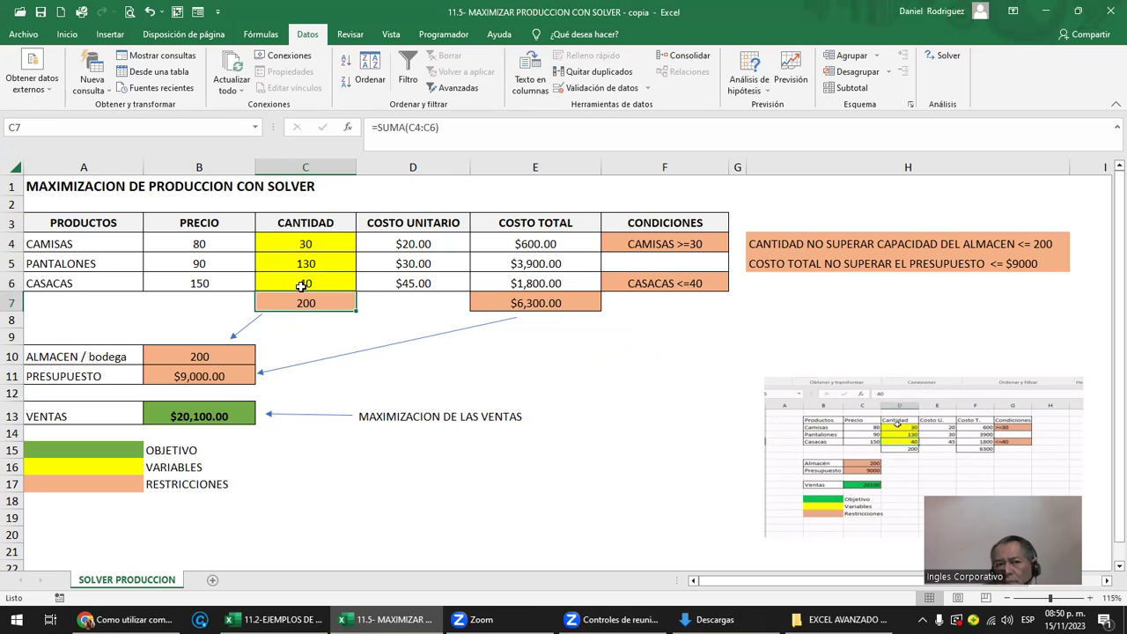
drag(299, 245, 304, 284)
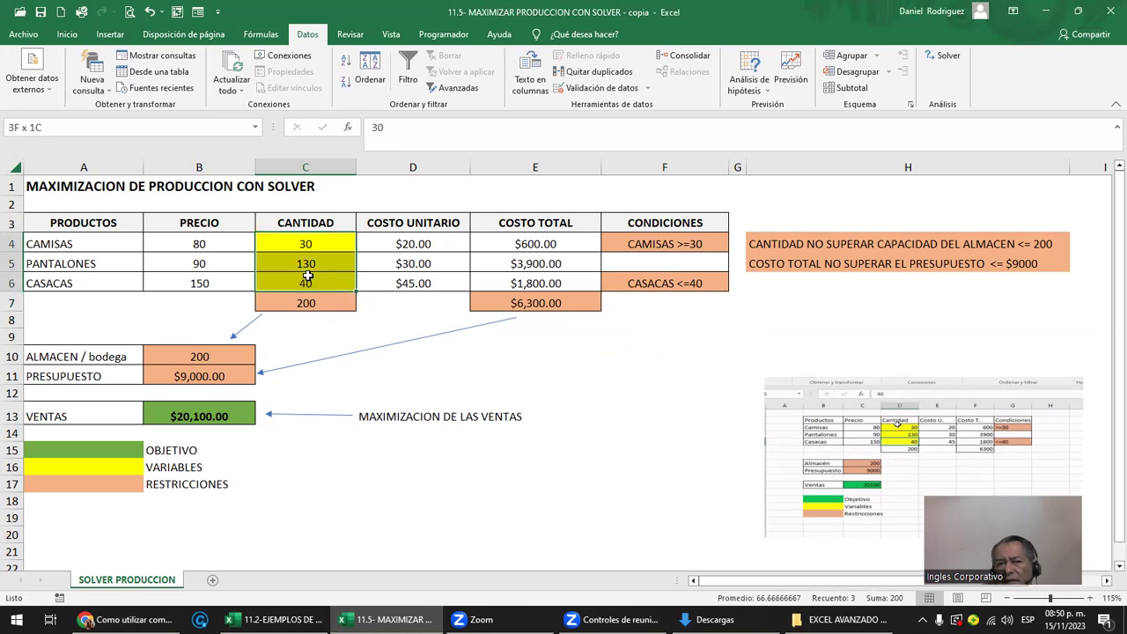
click(290, 304)
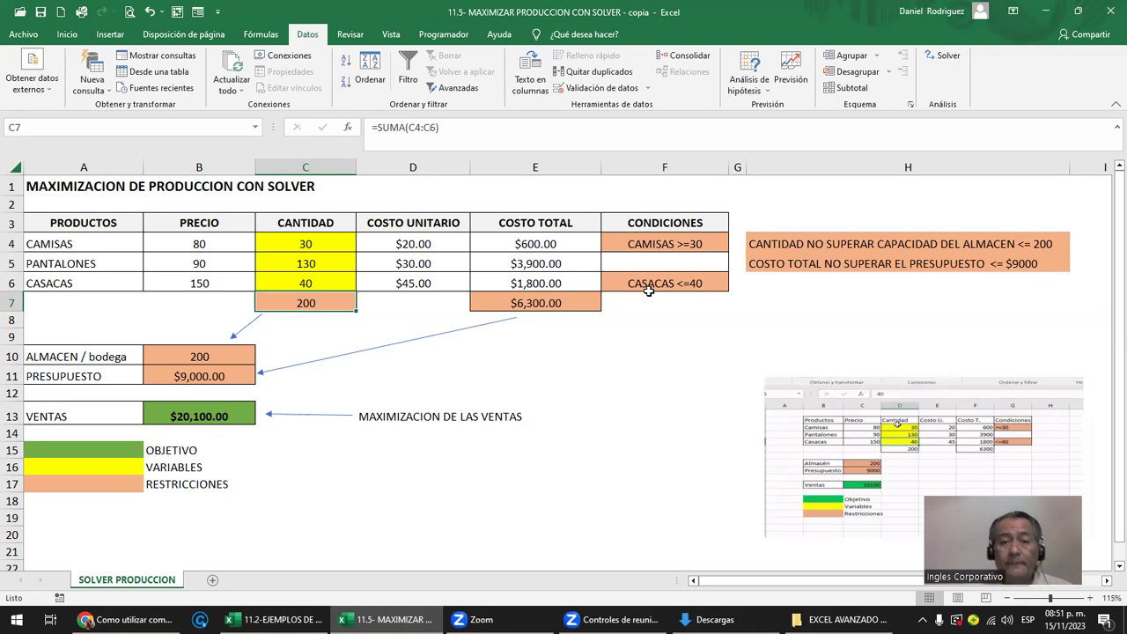
click(211, 355)
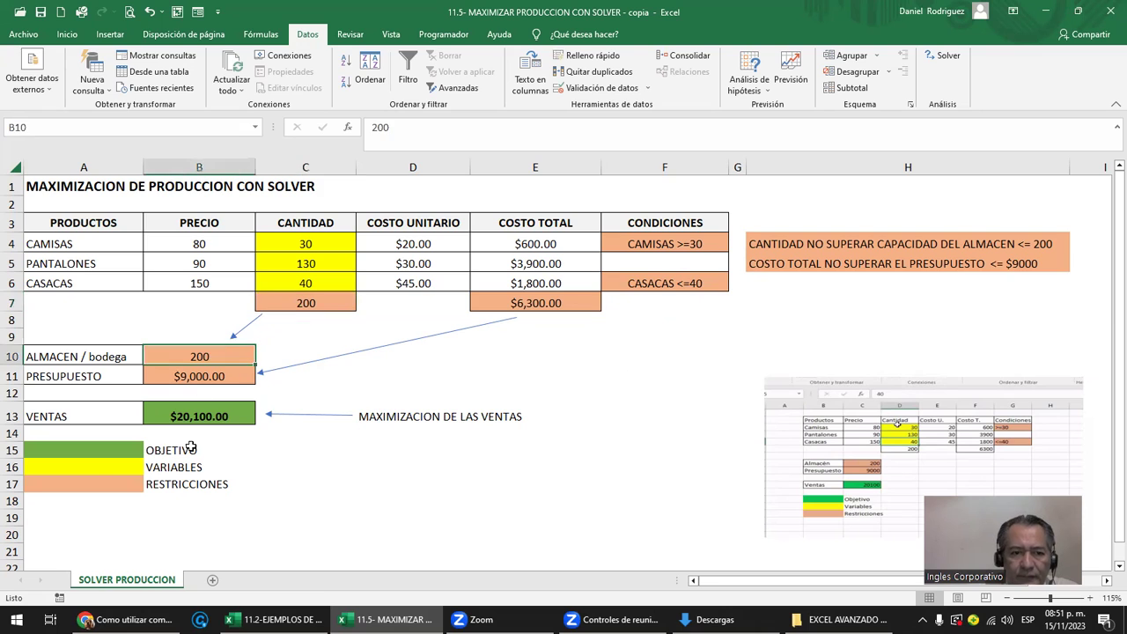
drag(95, 483, 179, 485)
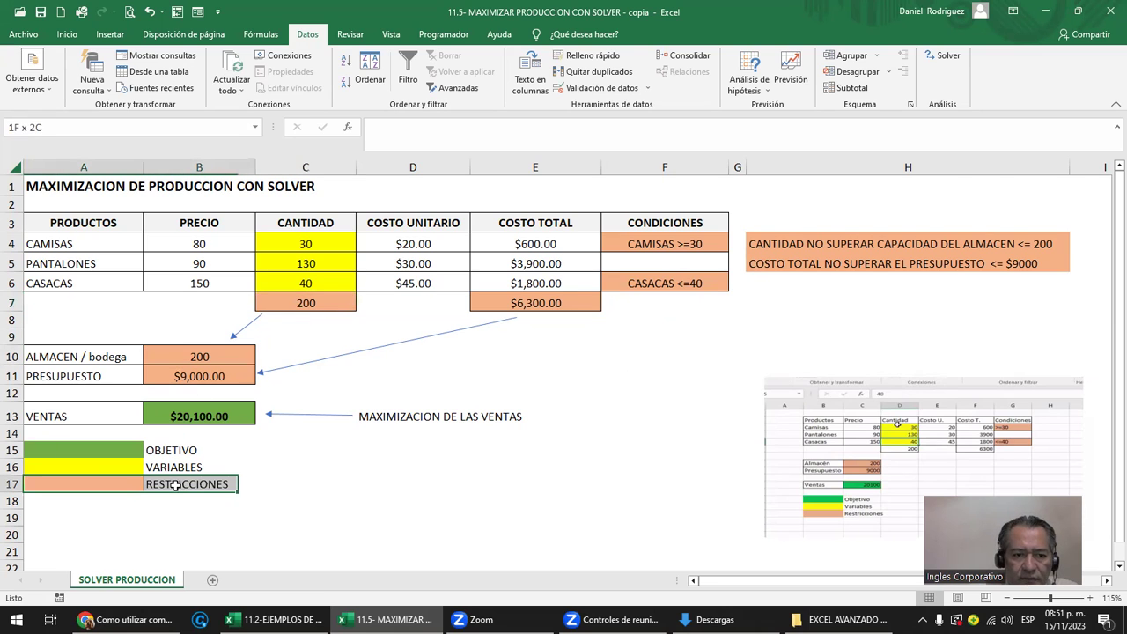
click(423, 515)
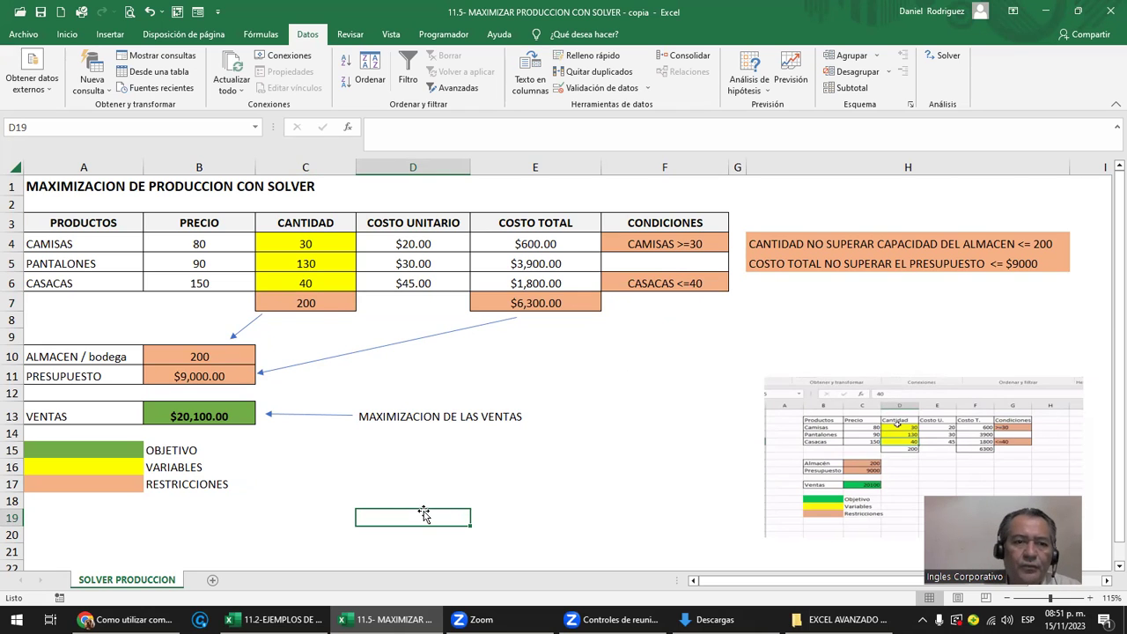
Point out product names, prices, quantities and unit costs, then open Solver Parameters
drag(92, 227, 97, 282)
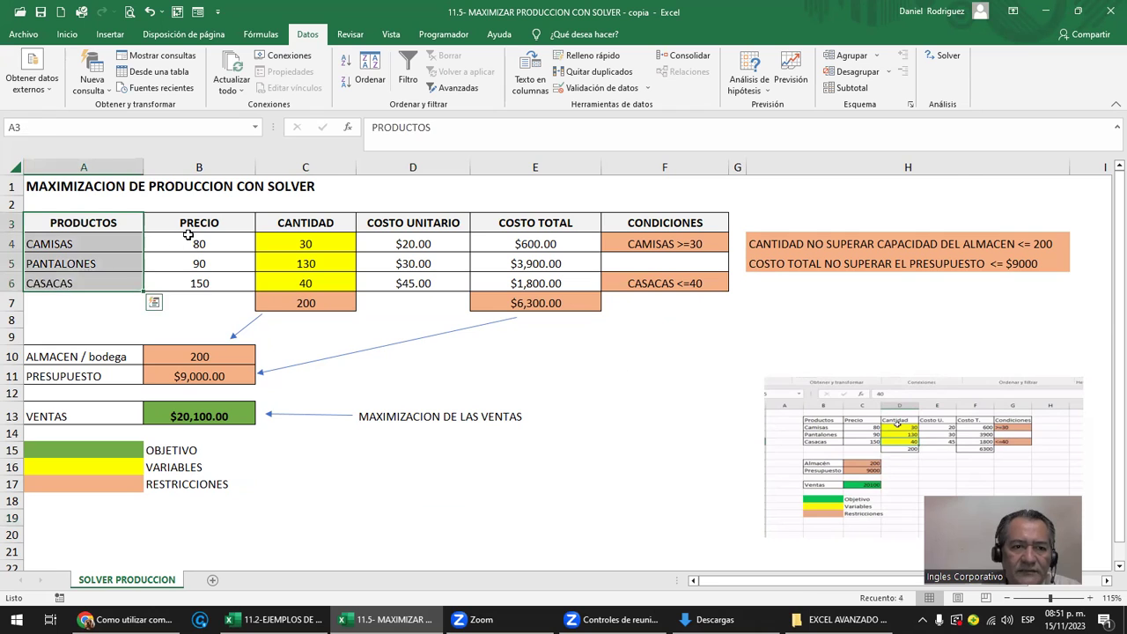
drag(187, 234, 198, 283)
drag(306, 241, 305, 283)
click(419, 236)
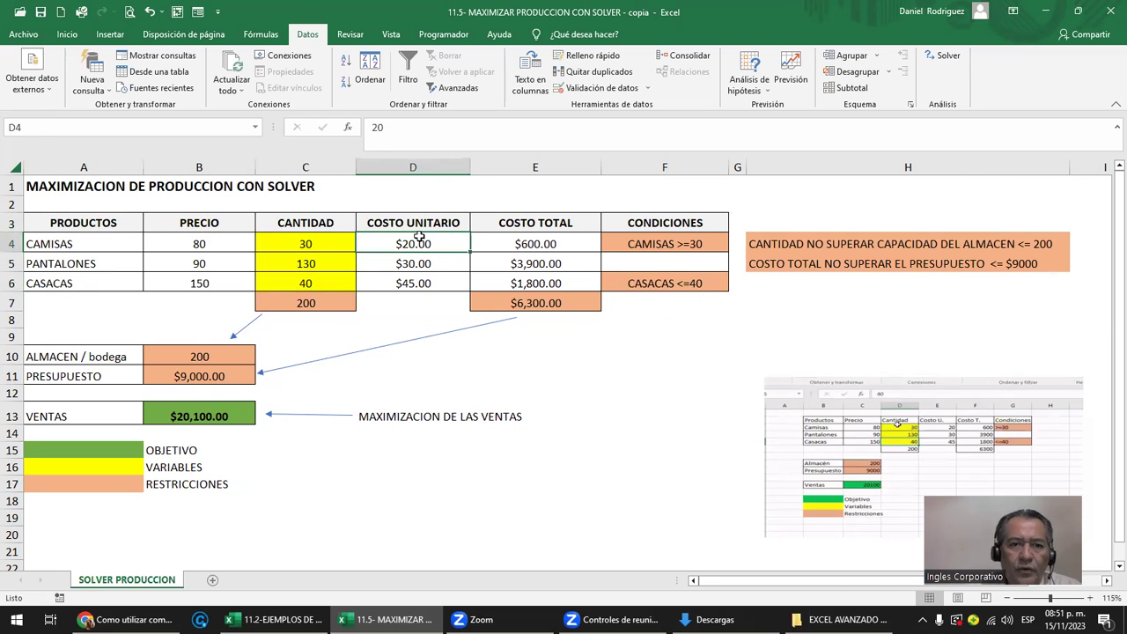
click(935, 58)
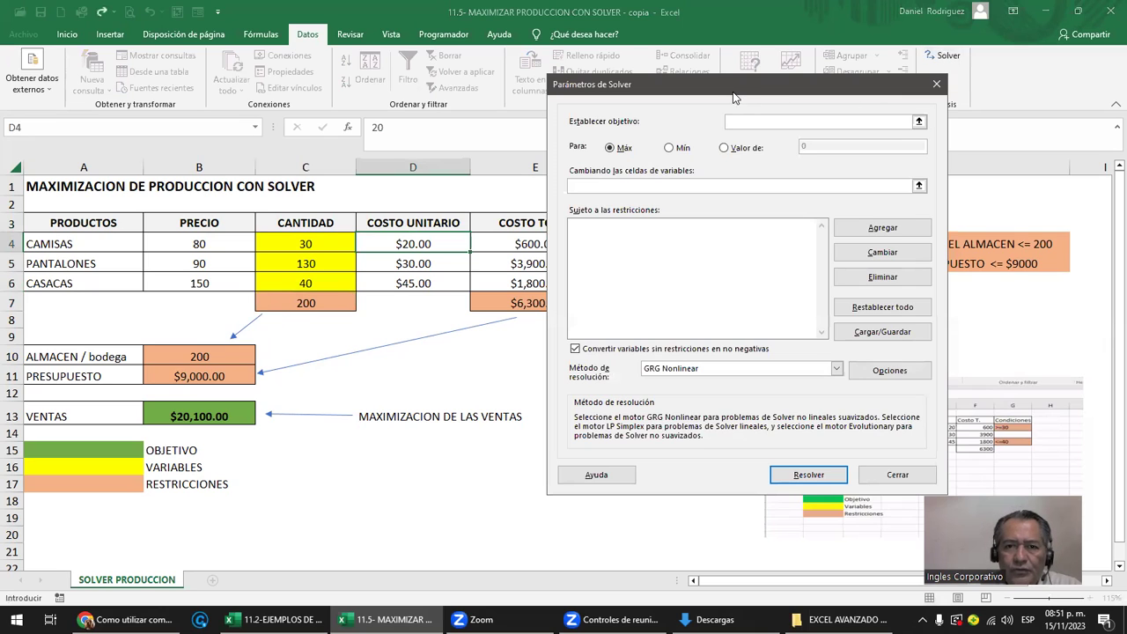
Set Solver to maximize objective $B$13 with variable cells $C$4:$C$6
drag(734, 96, 837, 106)
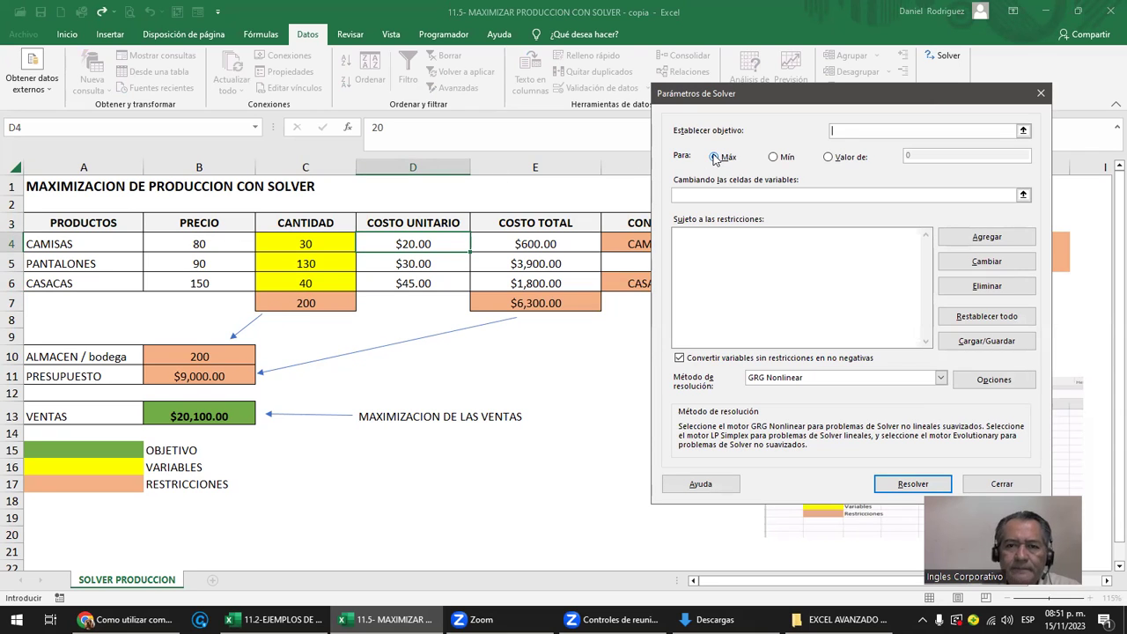
click(715, 157)
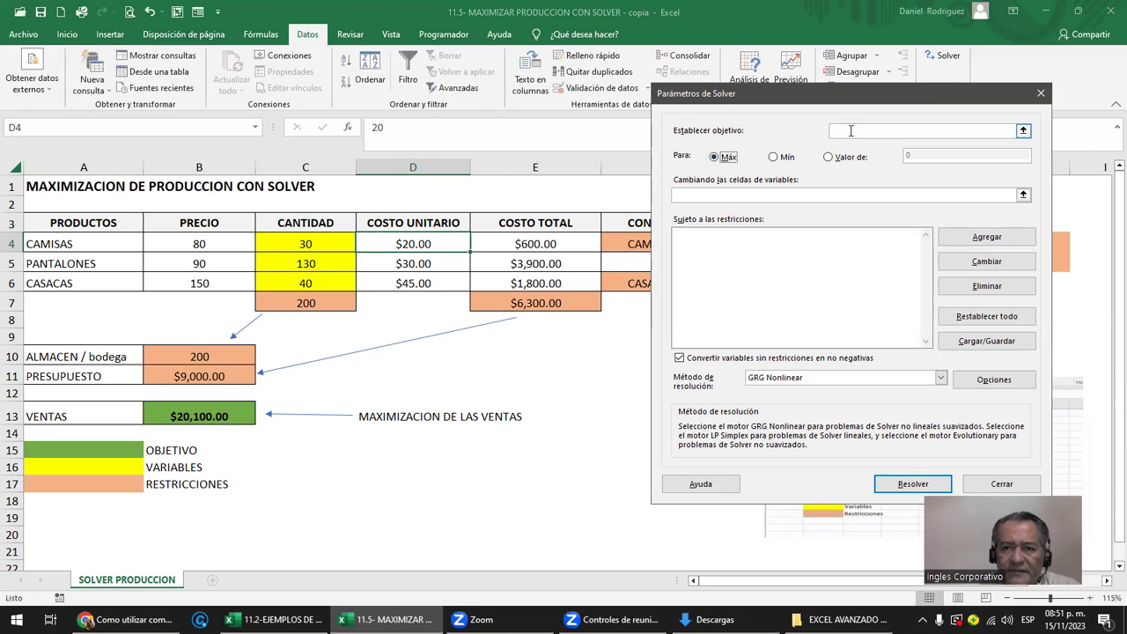
click(845, 130)
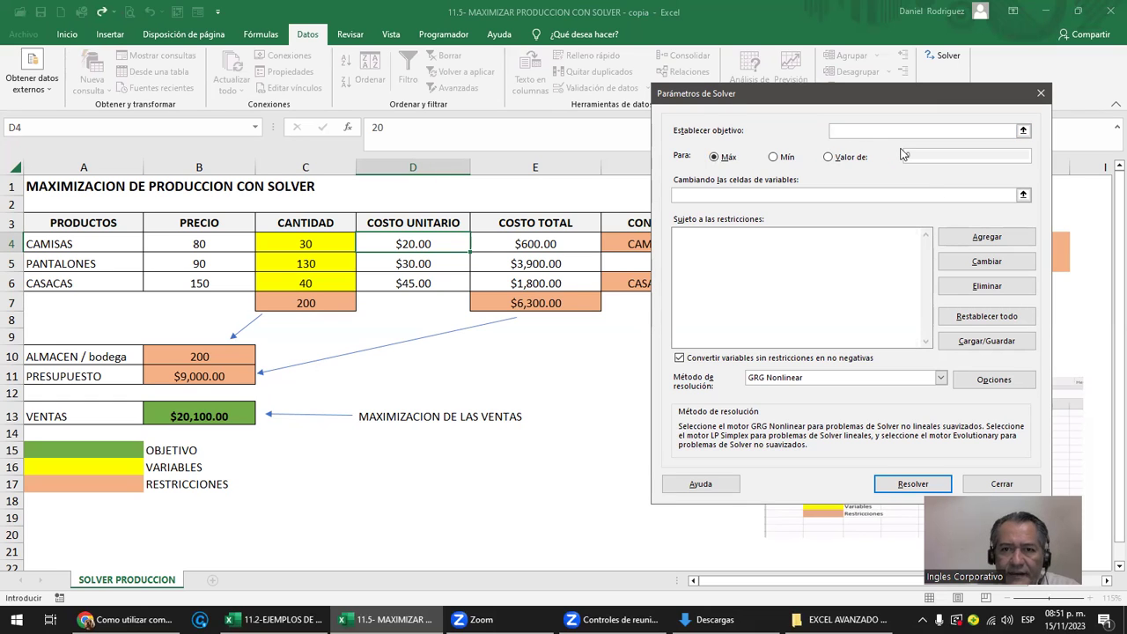
click(221, 420)
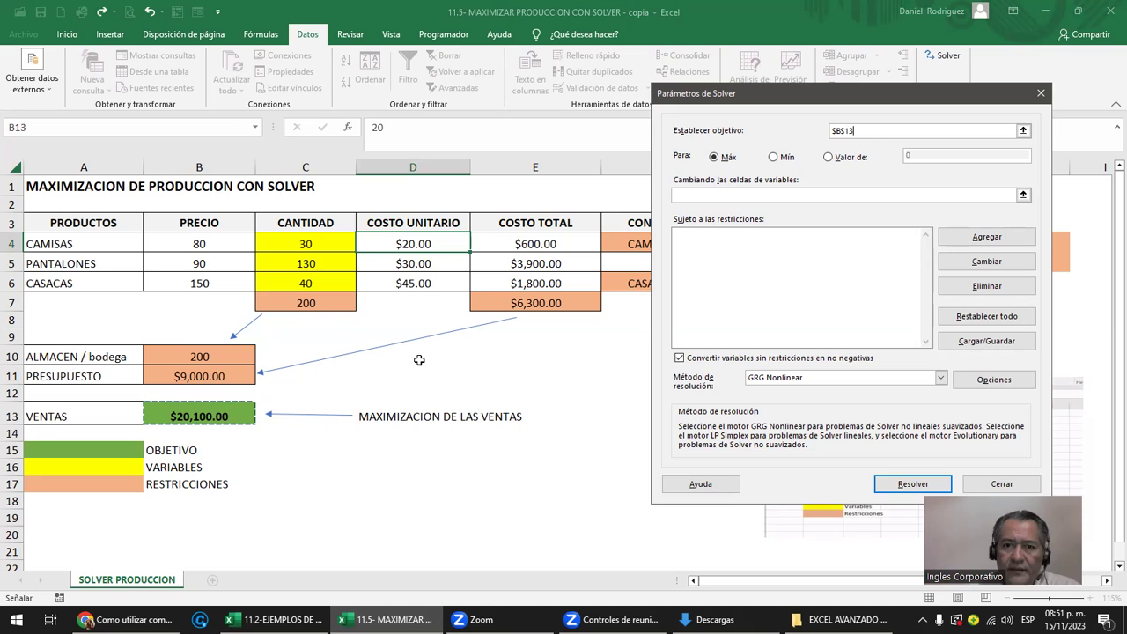
click(687, 195)
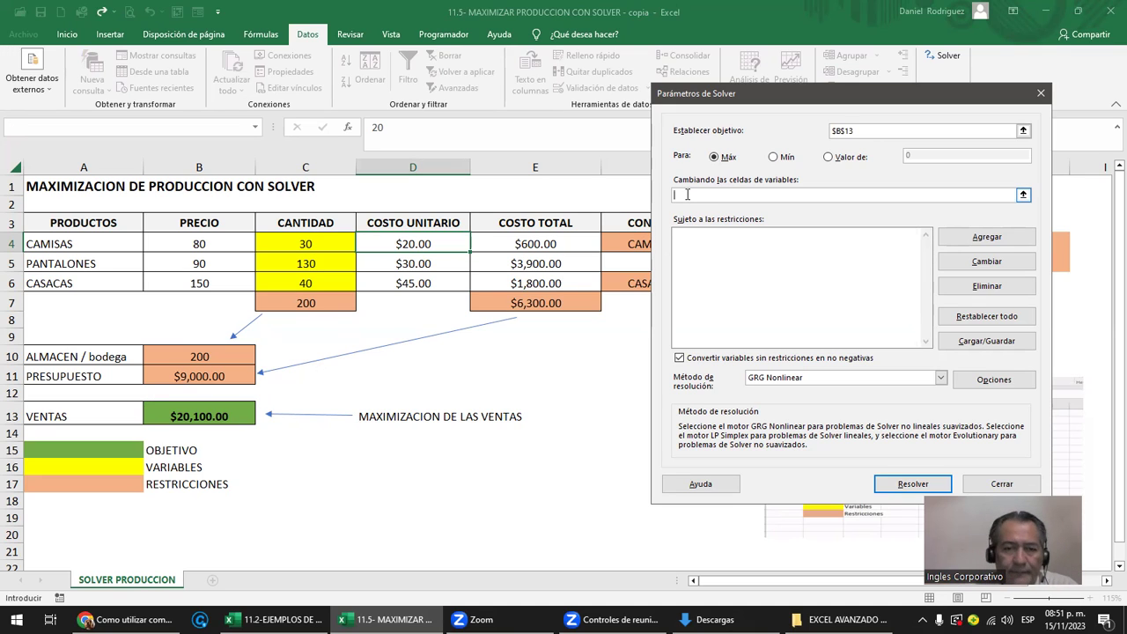
drag(340, 239, 334, 286)
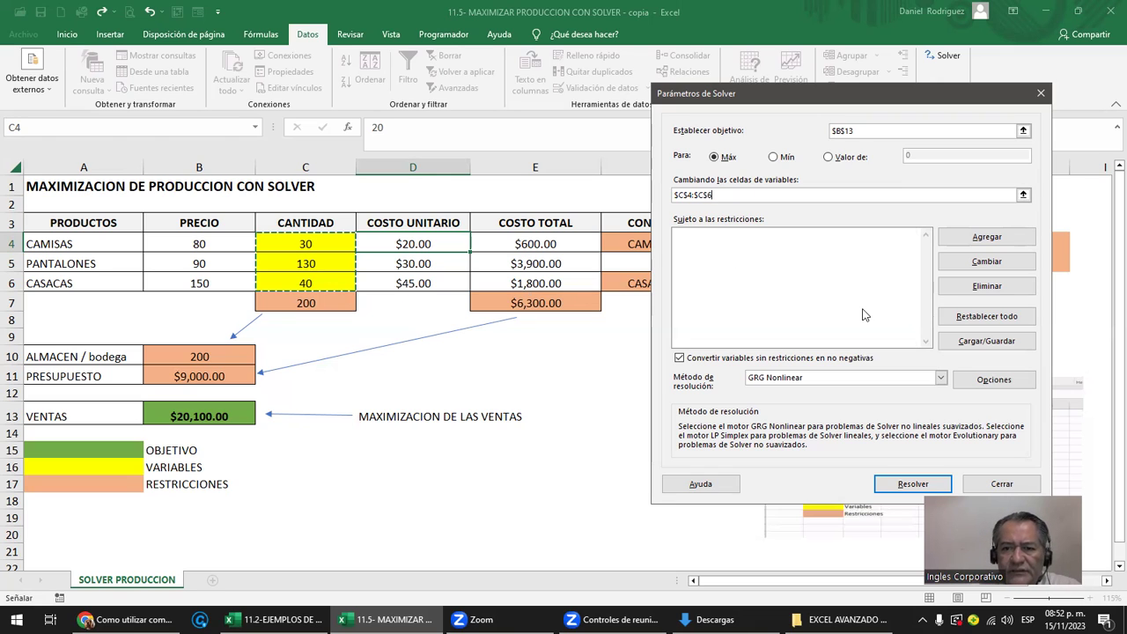
Run the unconstrained Solver, keep the result, and widen column B to show $529,712,653,273.33
click(912, 484)
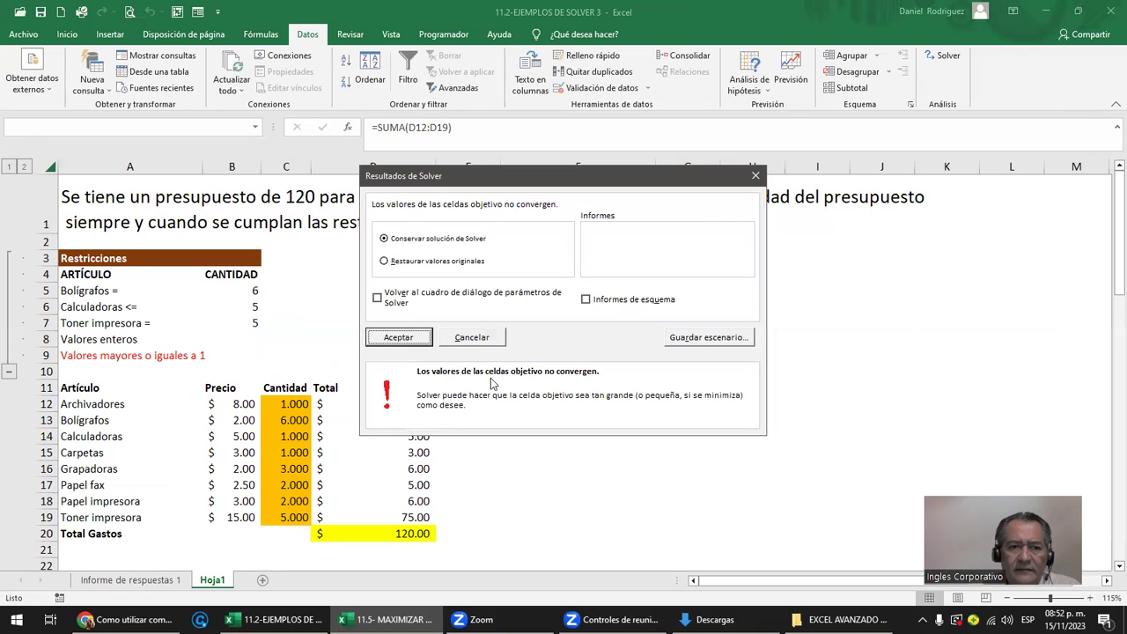
click(393, 339)
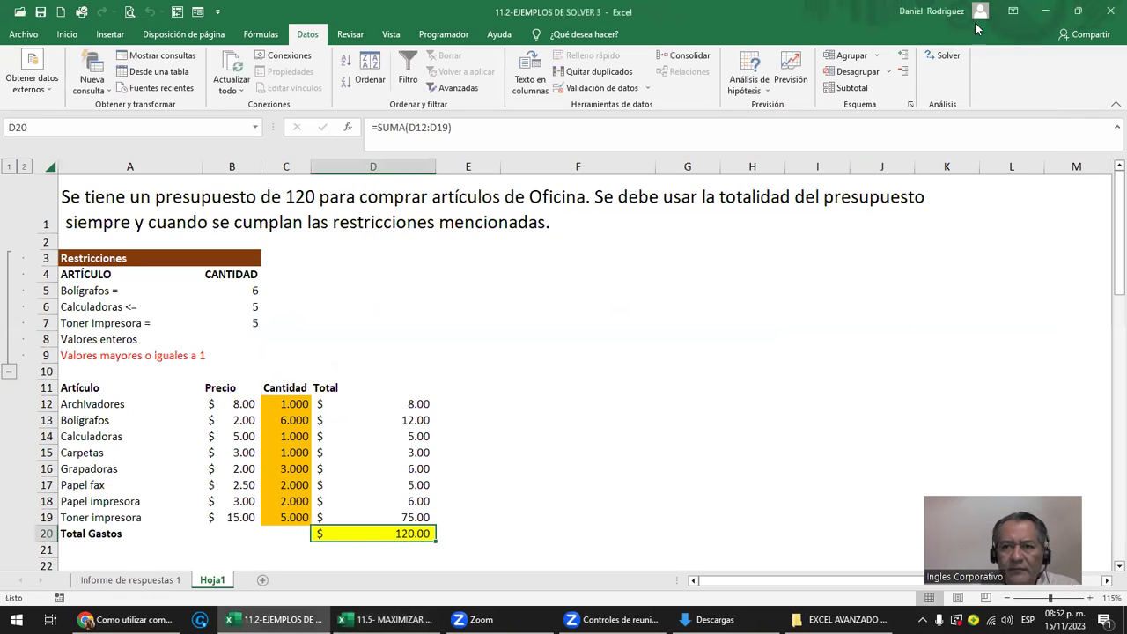
click(1108, 12)
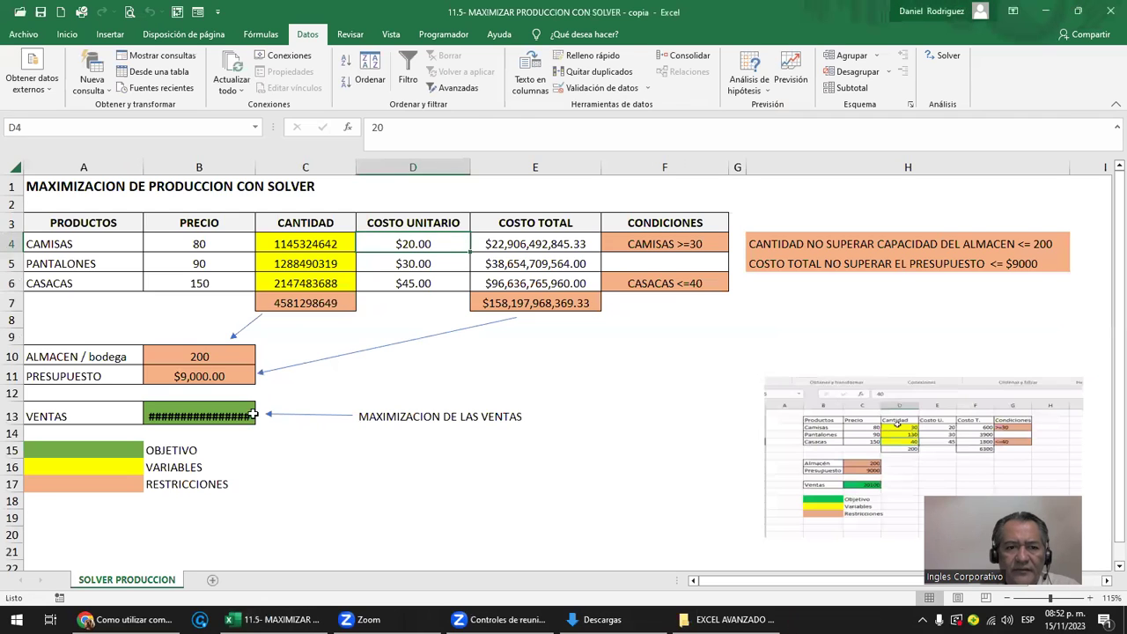
click(224, 405)
drag(256, 167, 359, 168)
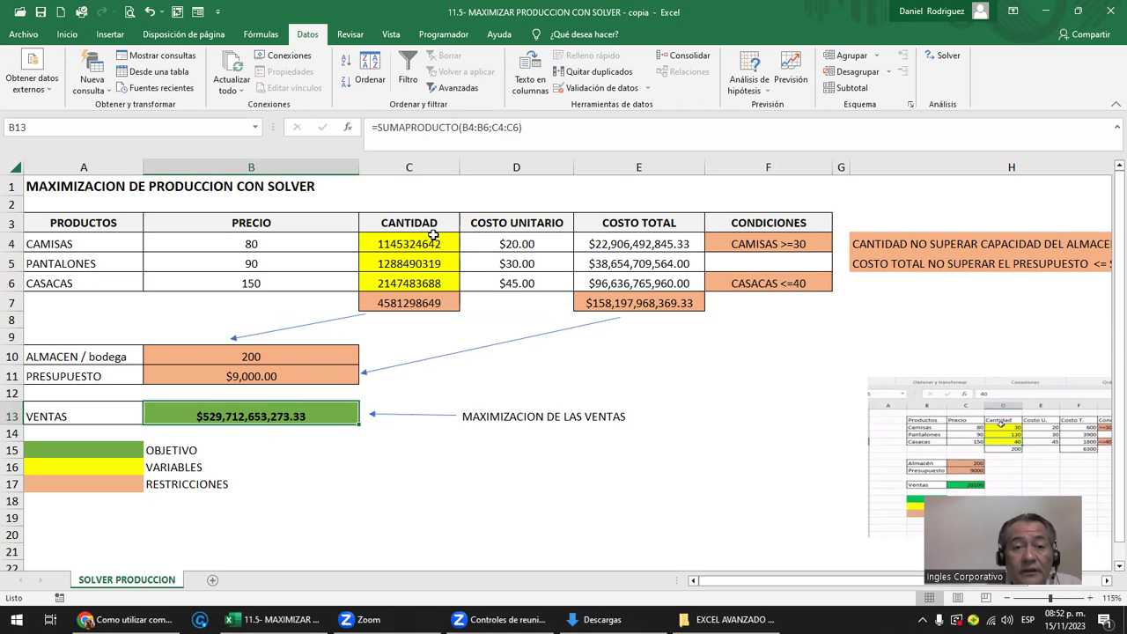
Reopen Solver Parameters with objective $B$13 Max and variables $C$4:$C$6
drag(422, 238, 421, 282)
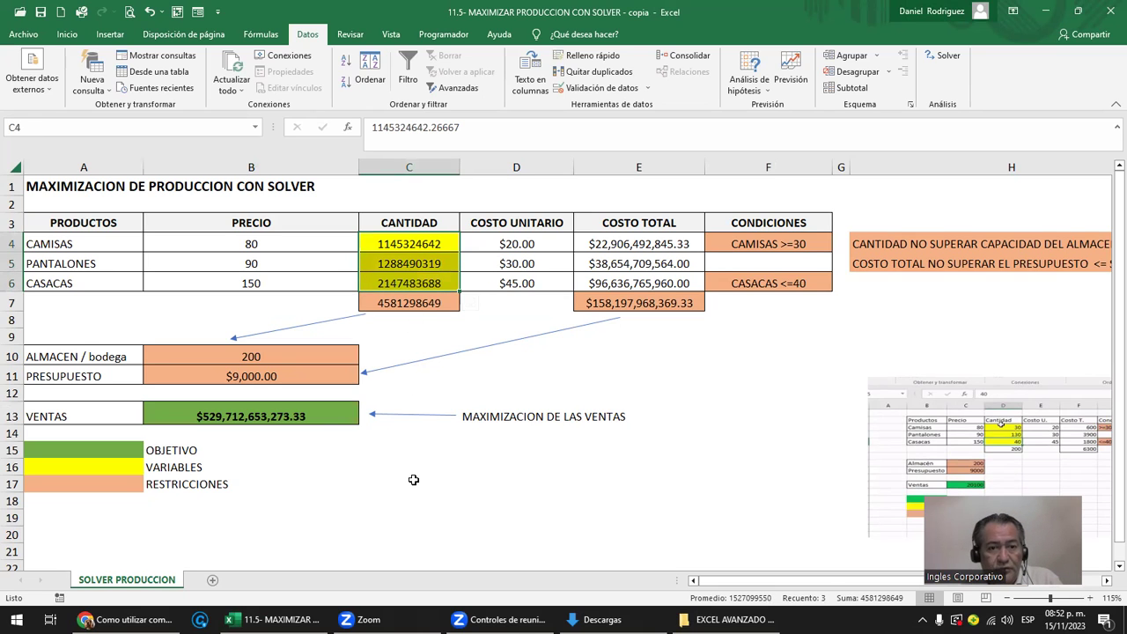
click(603, 352)
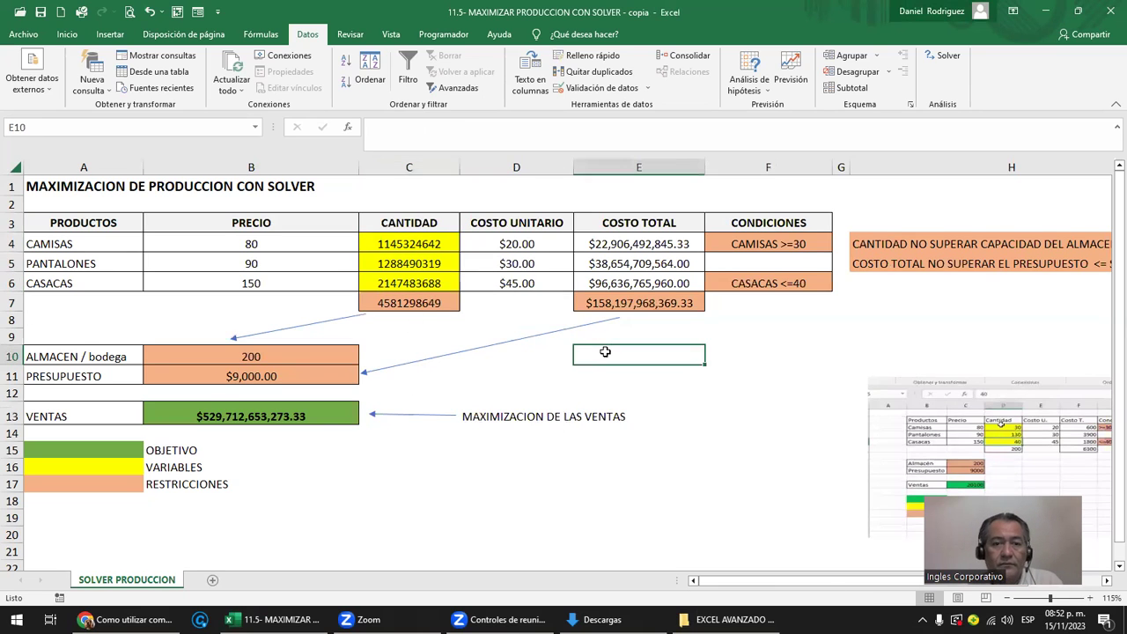
click(414, 231)
click(945, 58)
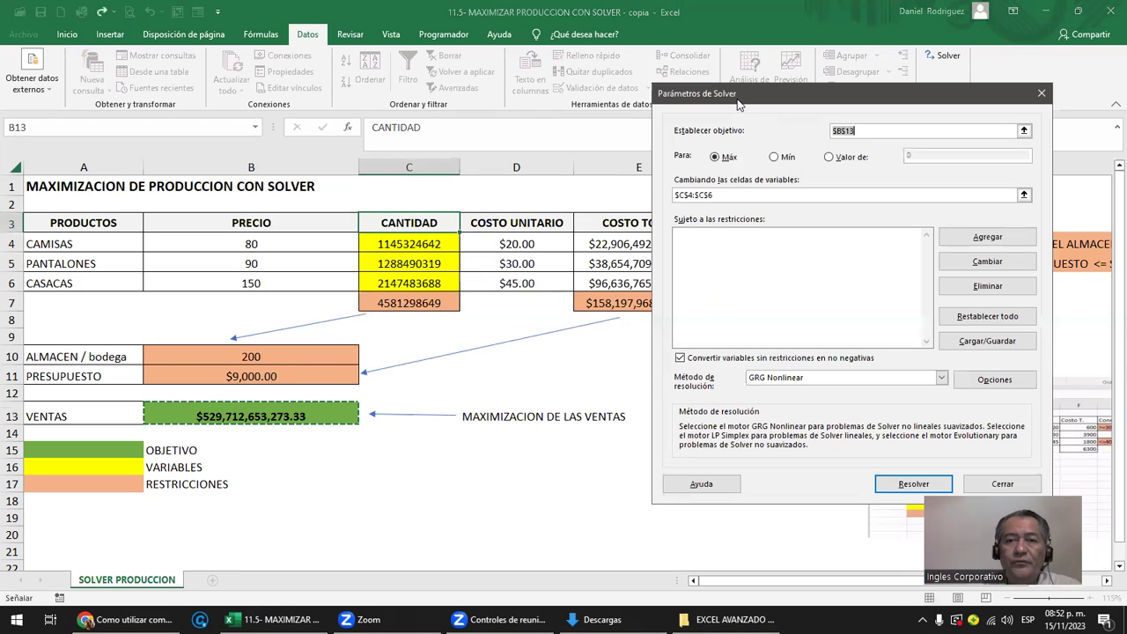
Add the Solver constraint $C$4 >= 30
drag(738, 96, 530, 74)
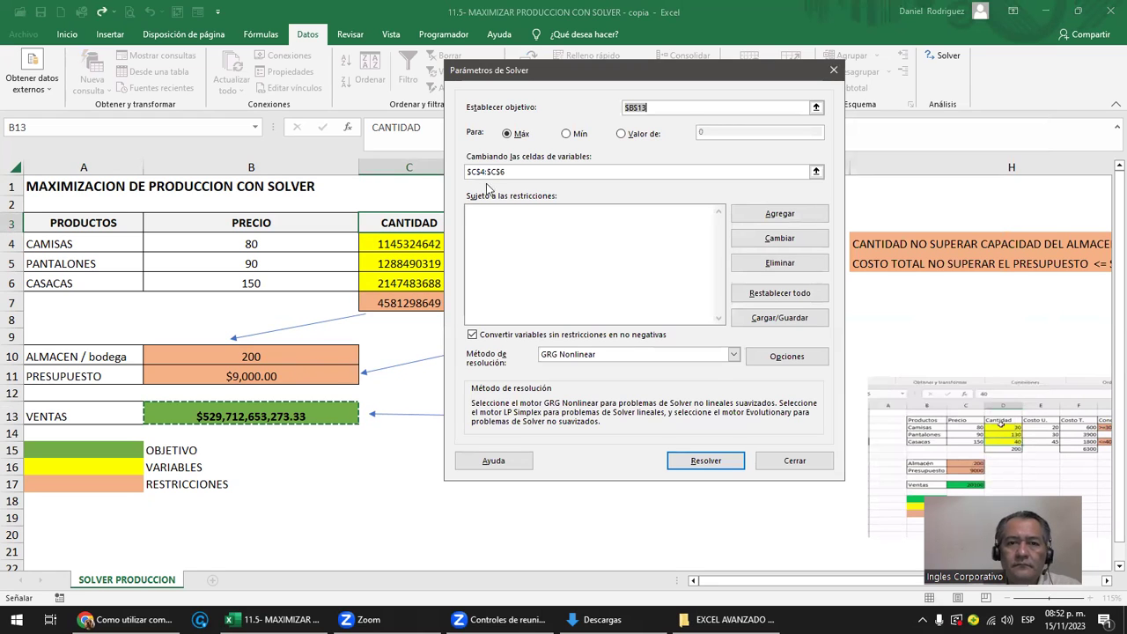
click(780, 216)
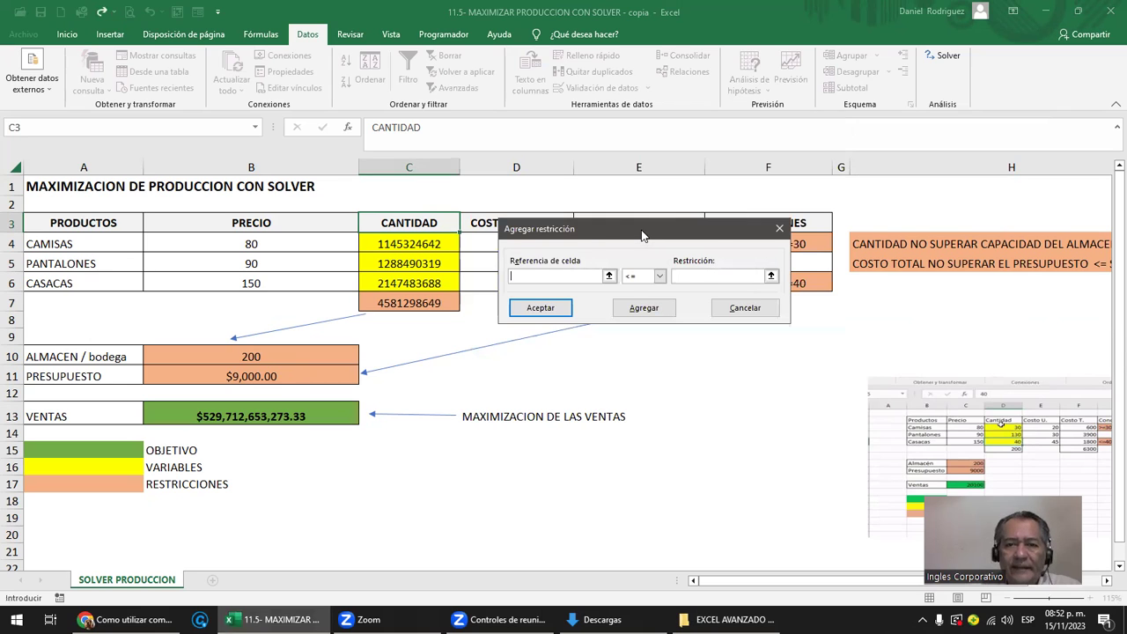
drag(642, 235, 647, 318)
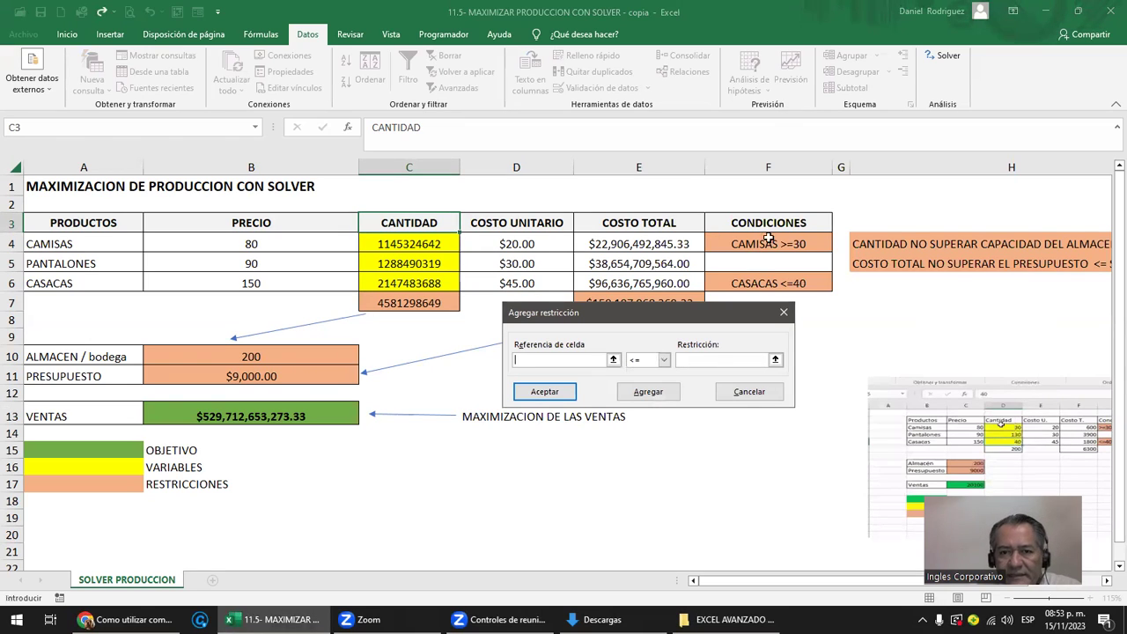
click(402, 244)
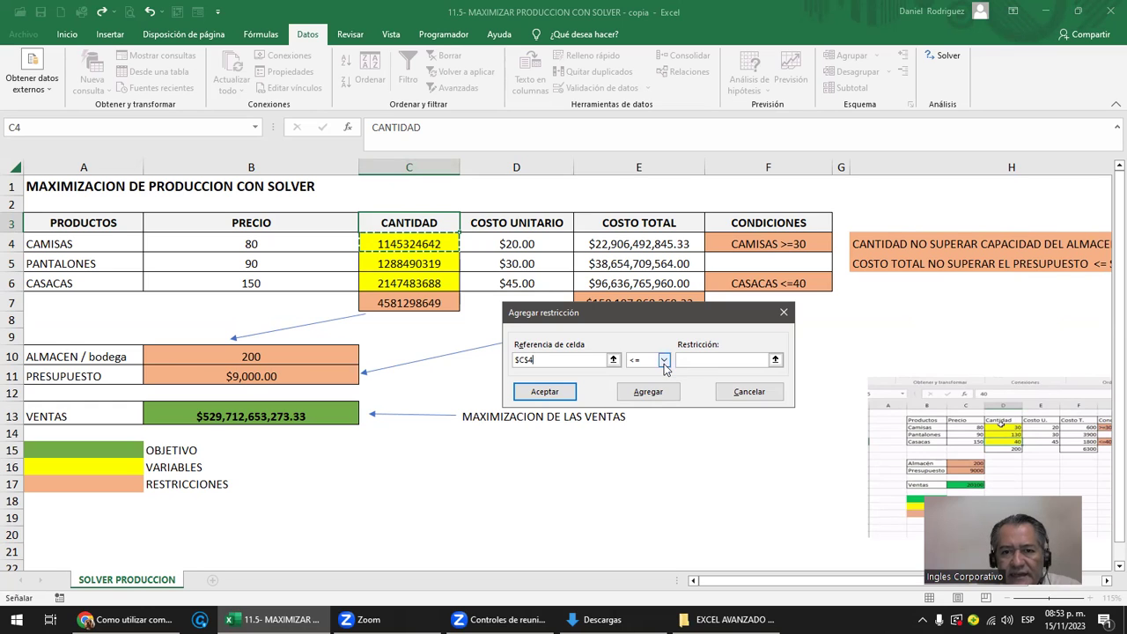
click(665, 368)
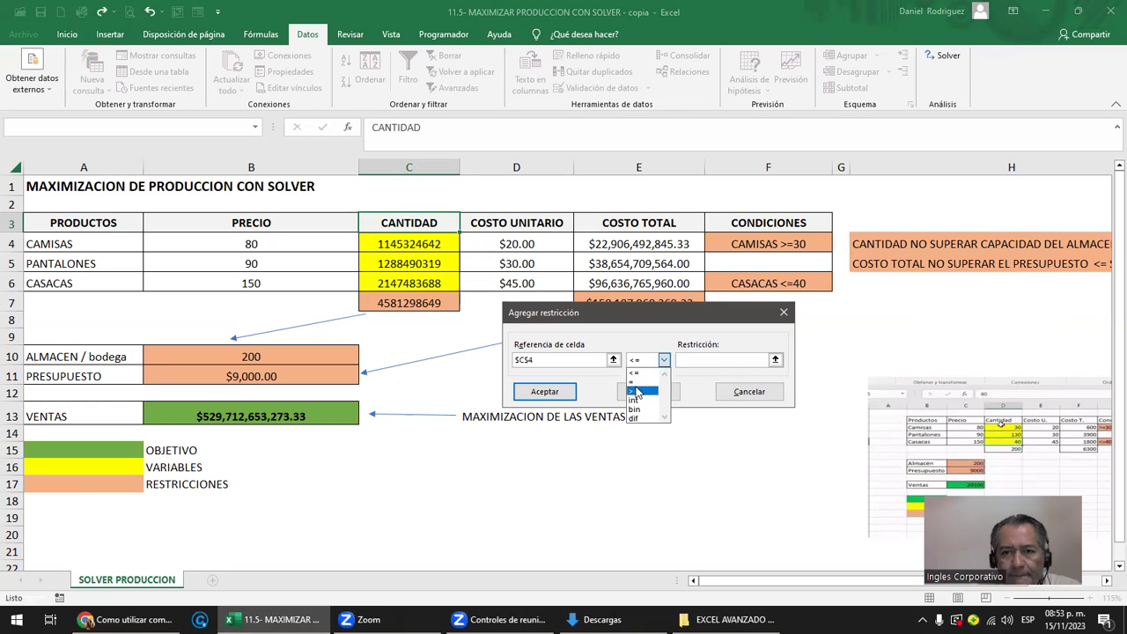
click(638, 391)
text(30)
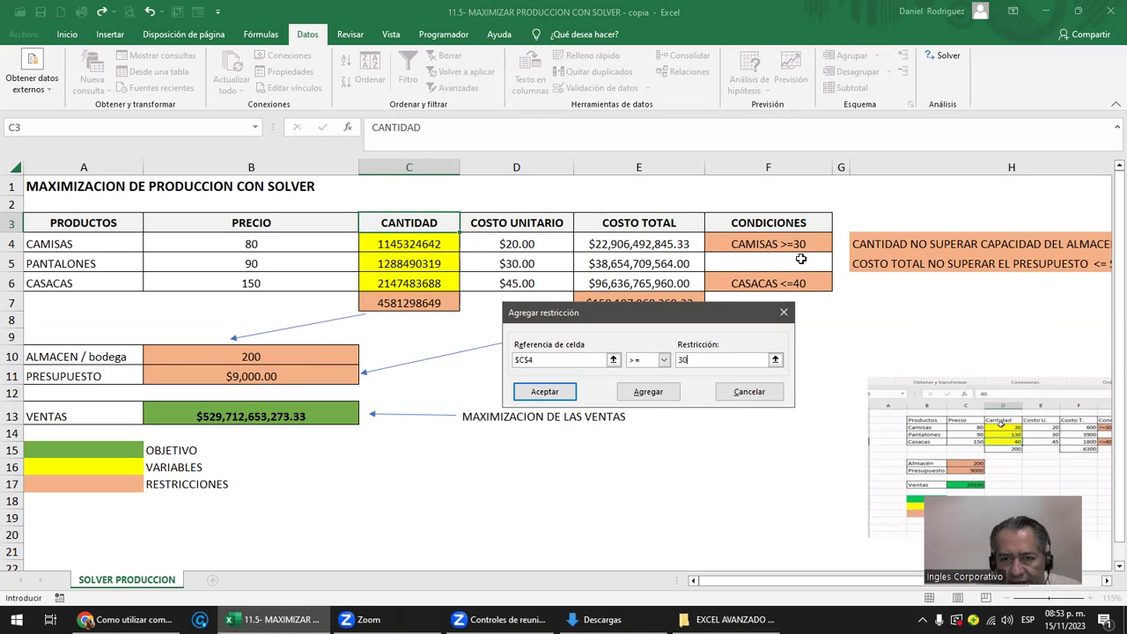
click(654, 399)
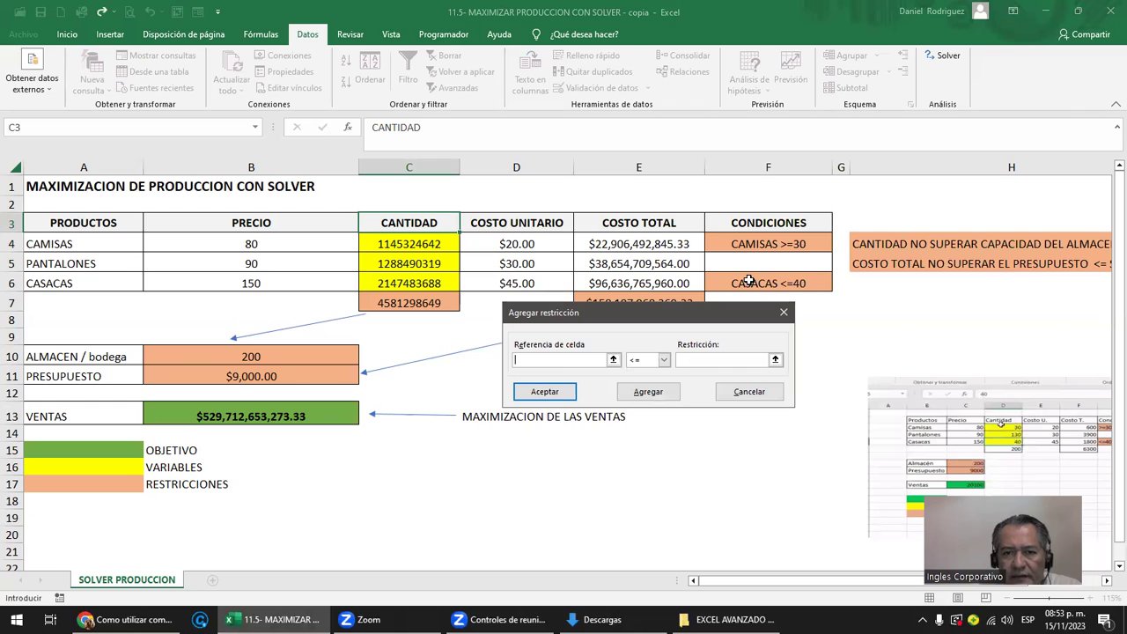
Add the Solver constraint $C$6 <= 40
click(408, 280)
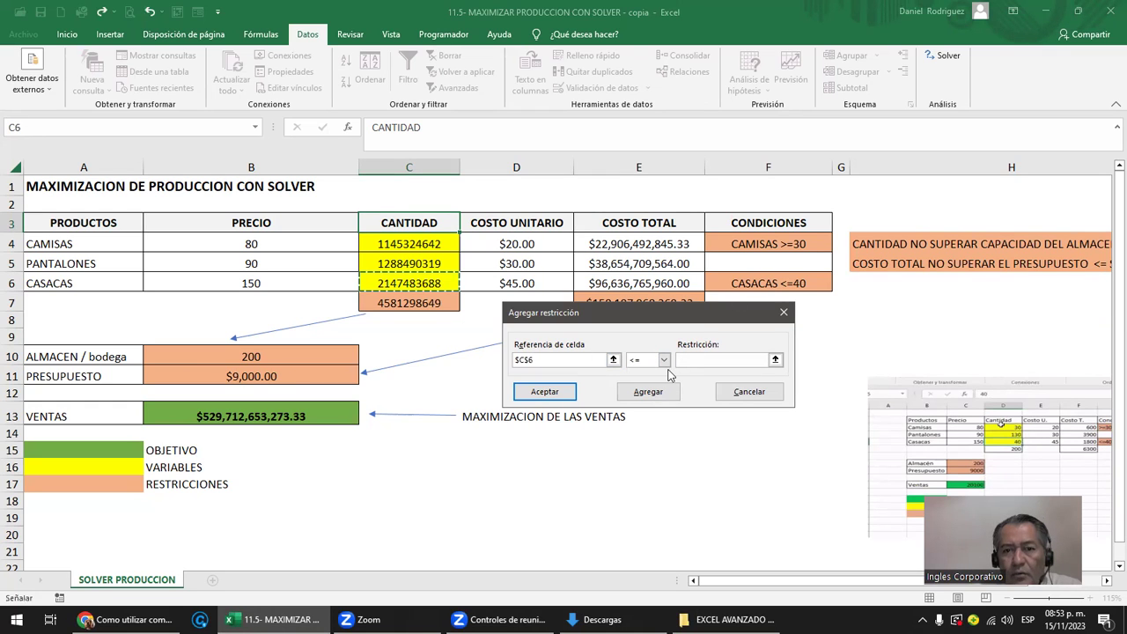
click(664, 360)
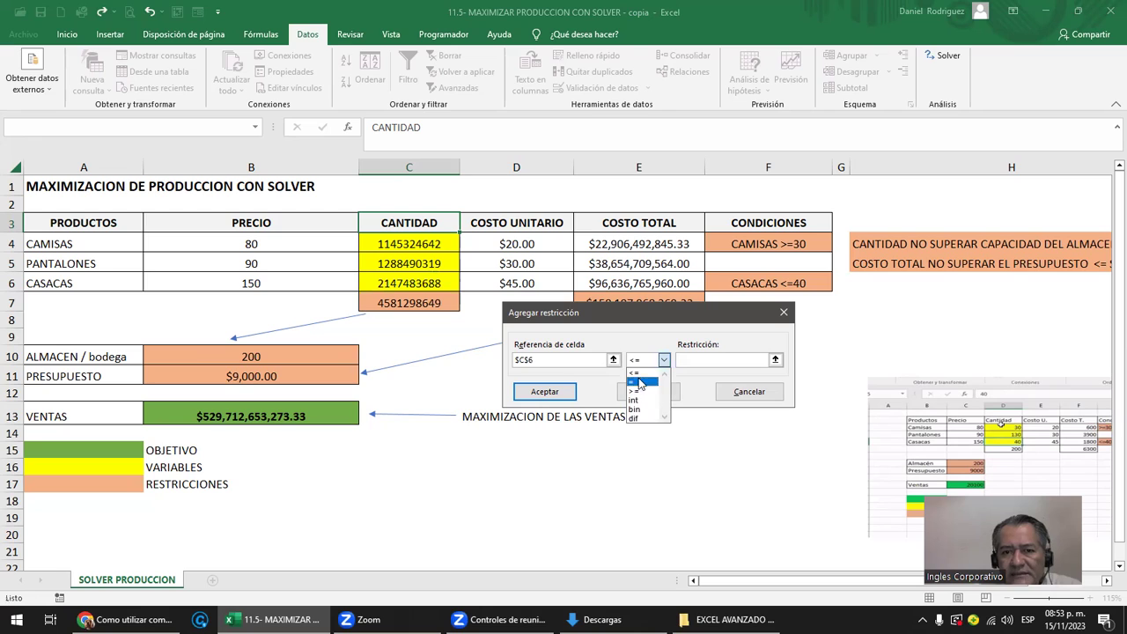
click(657, 374)
click(681, 361)
text(40)
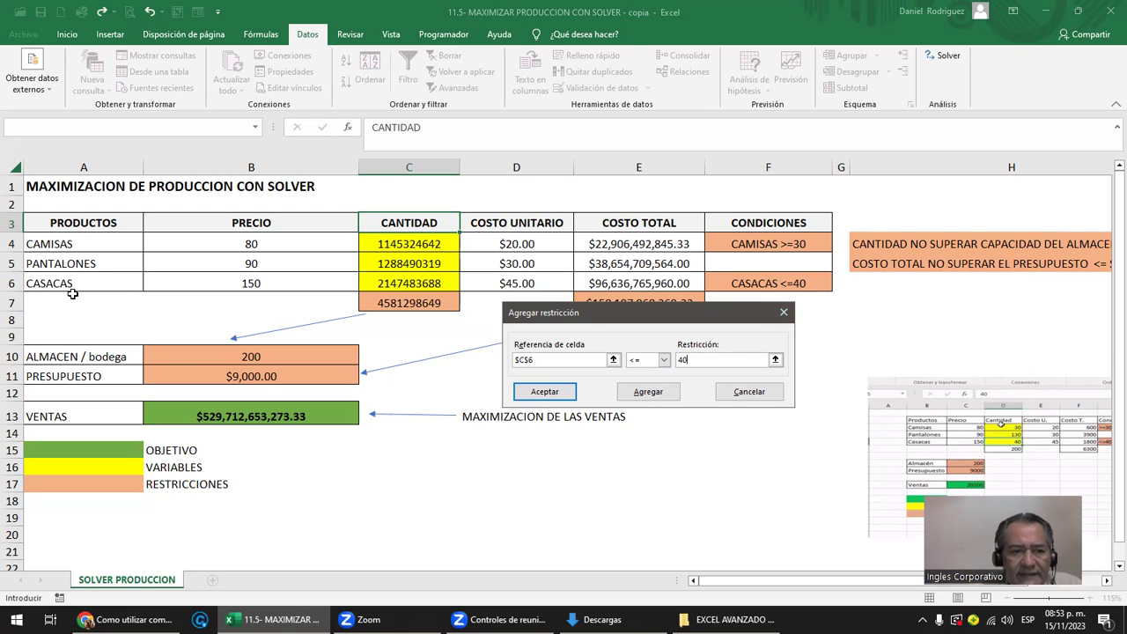
click(648, 396)
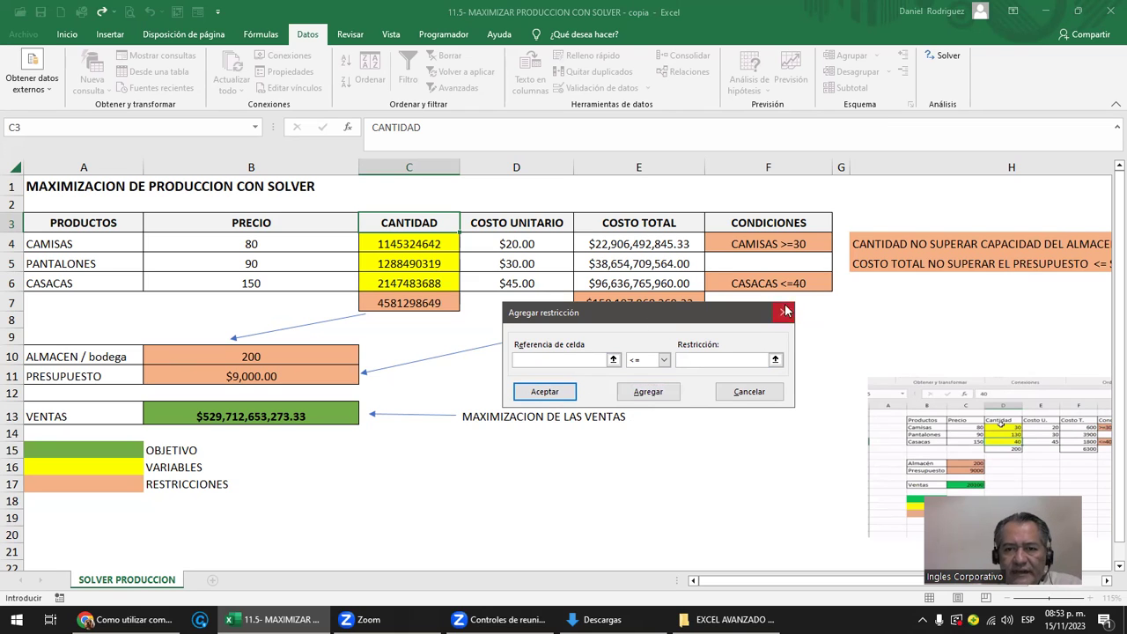
Run Solver with both constraints and keep the result: CASACAS 40, other quantities near 6.9E+16
click(781, 310)
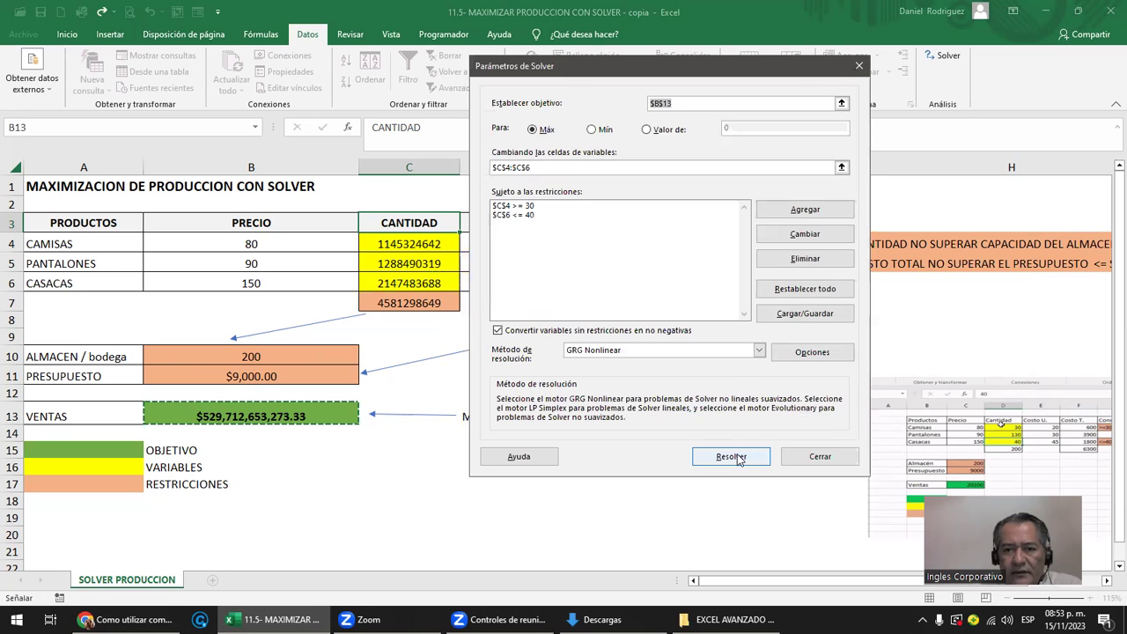
click(713, 545)
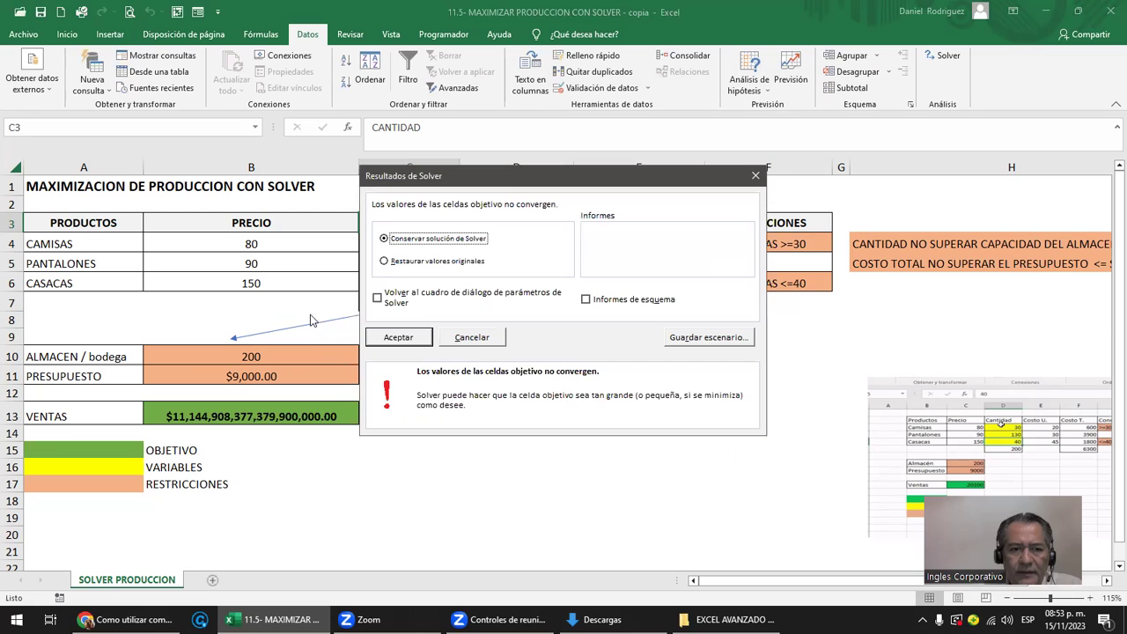
click(393, 340)
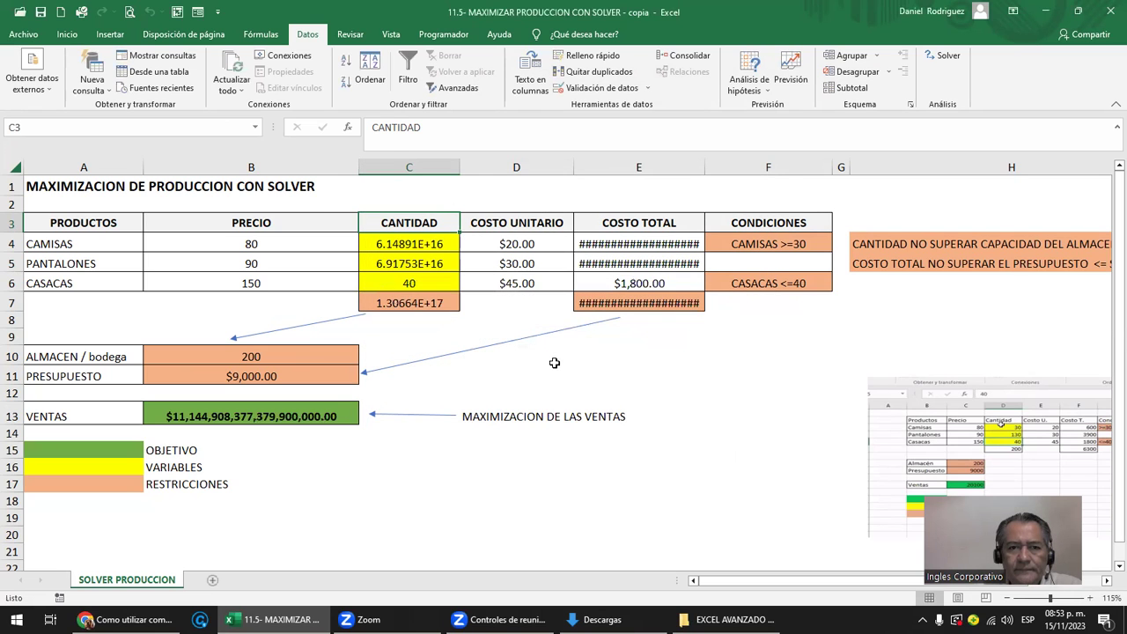
drag(412, 244, 412, 280)
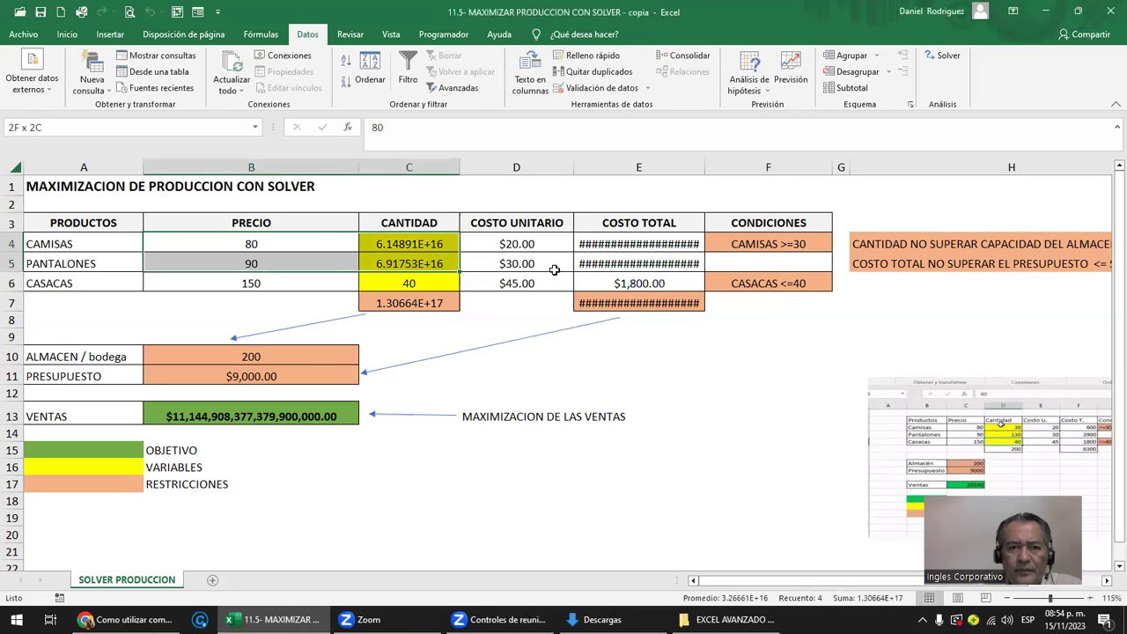
drag(253, 245, 734, 273)
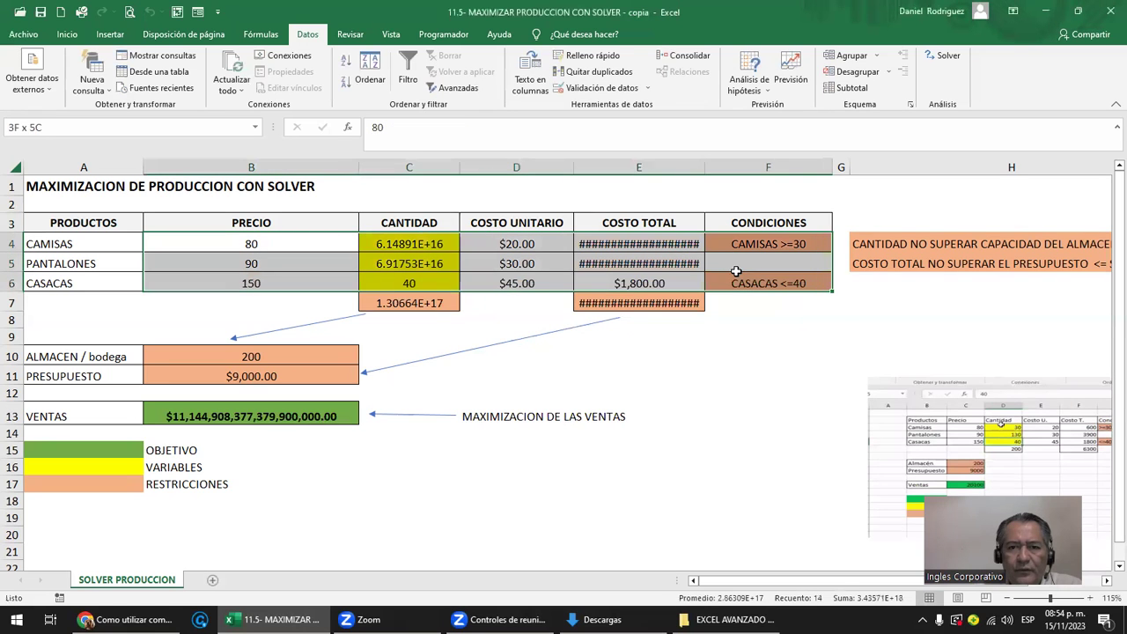
click(387, 250)
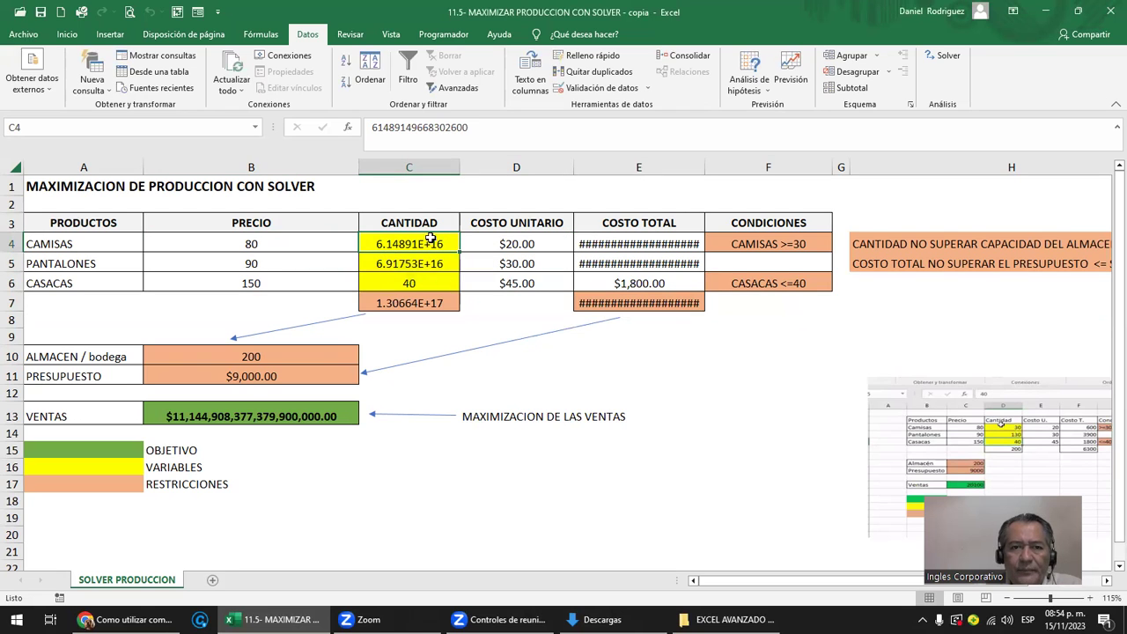
drag(411, 244, 417, 283)
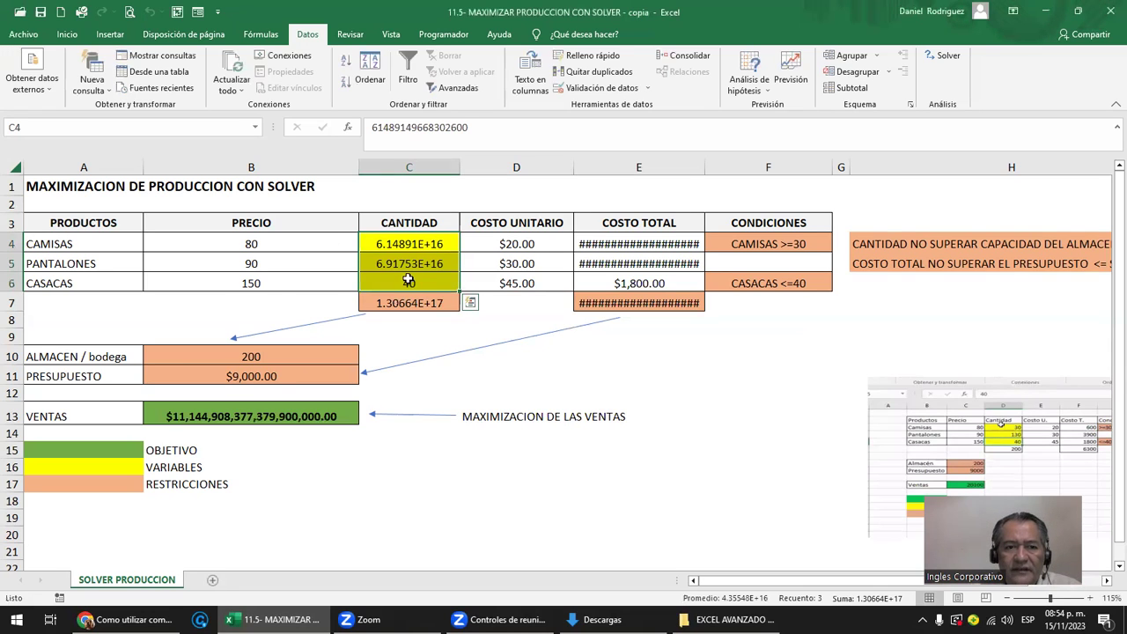
drag(757, 264, 62, 260)
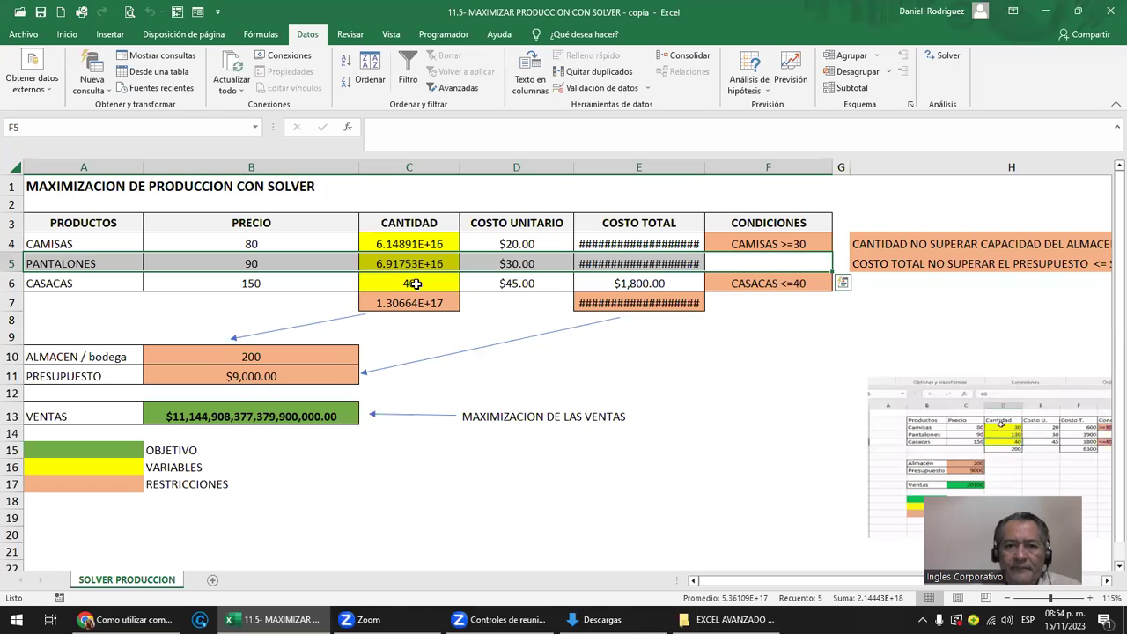
drag(408, 245, 409, 265)
drag(110, 262, 769, 265)
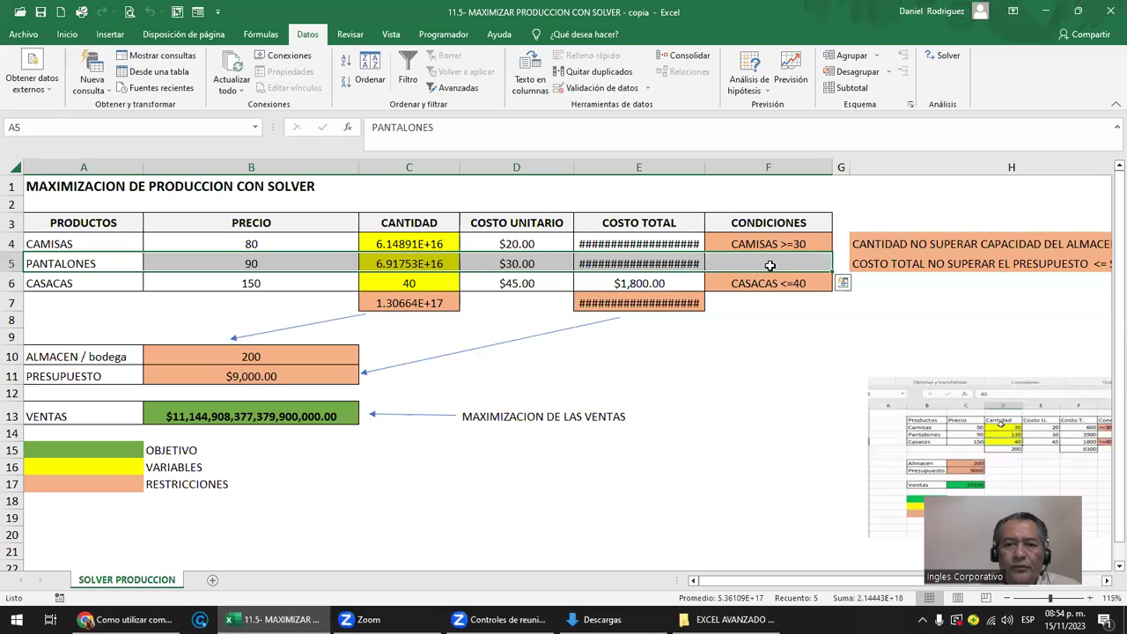
drag(117, 244, 762, 245)
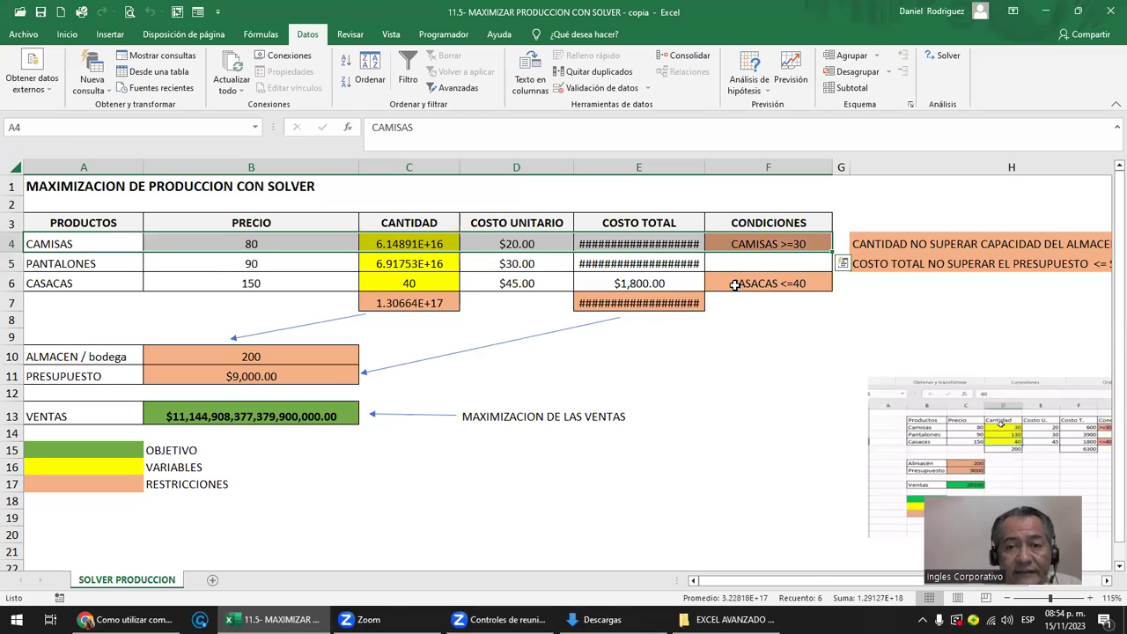
drag(764, 267, 757, 242)
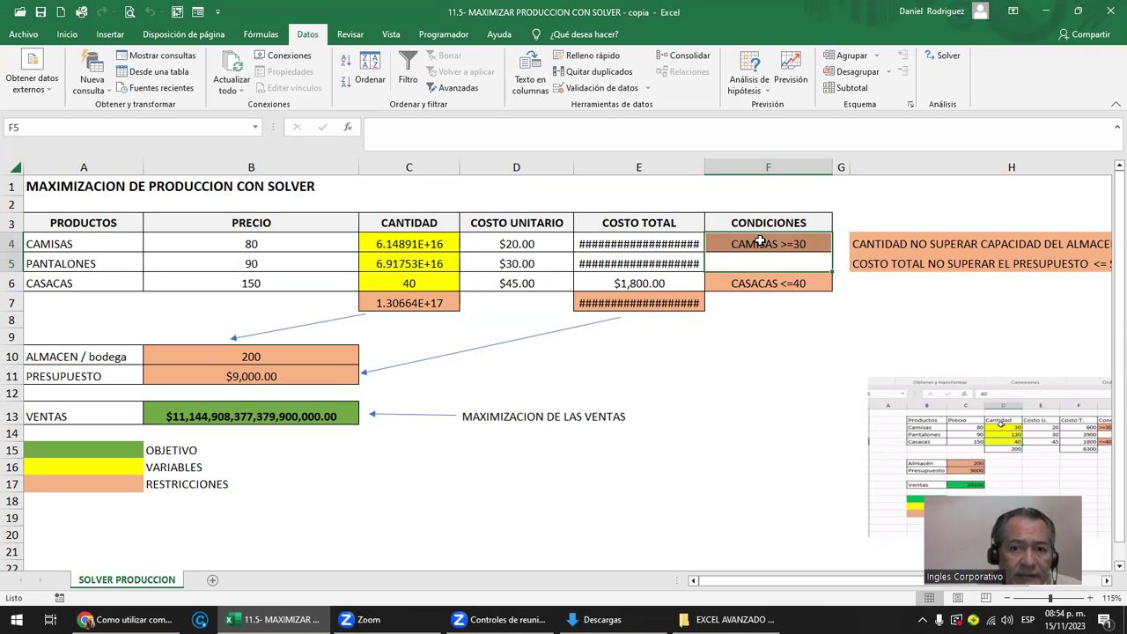
click(743, 284)
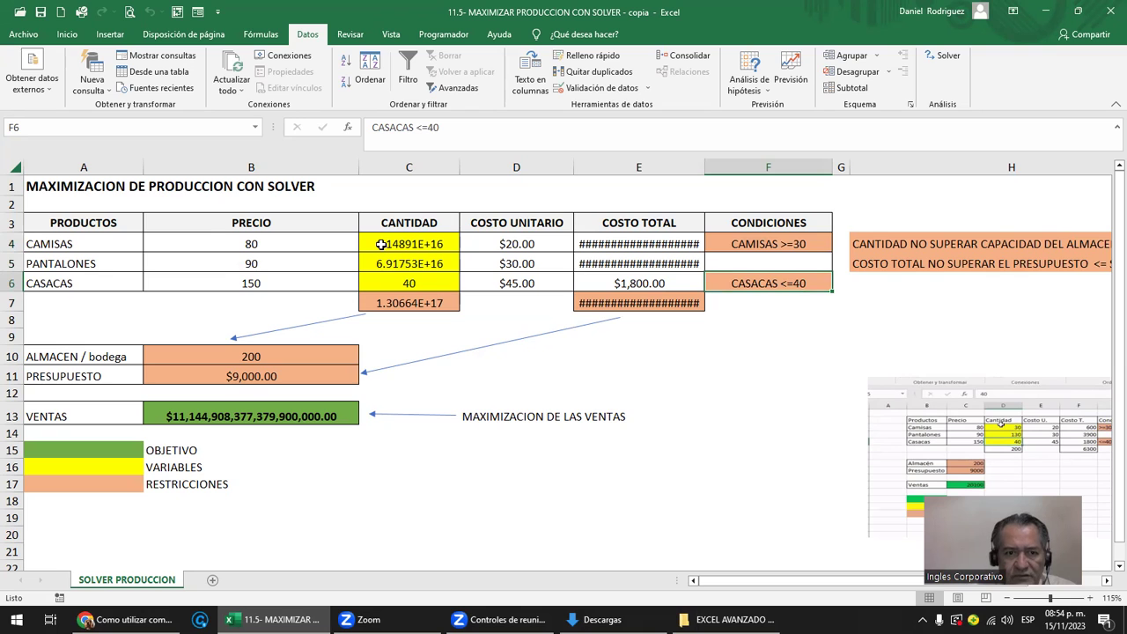
drag(84, 248, 775, 264)
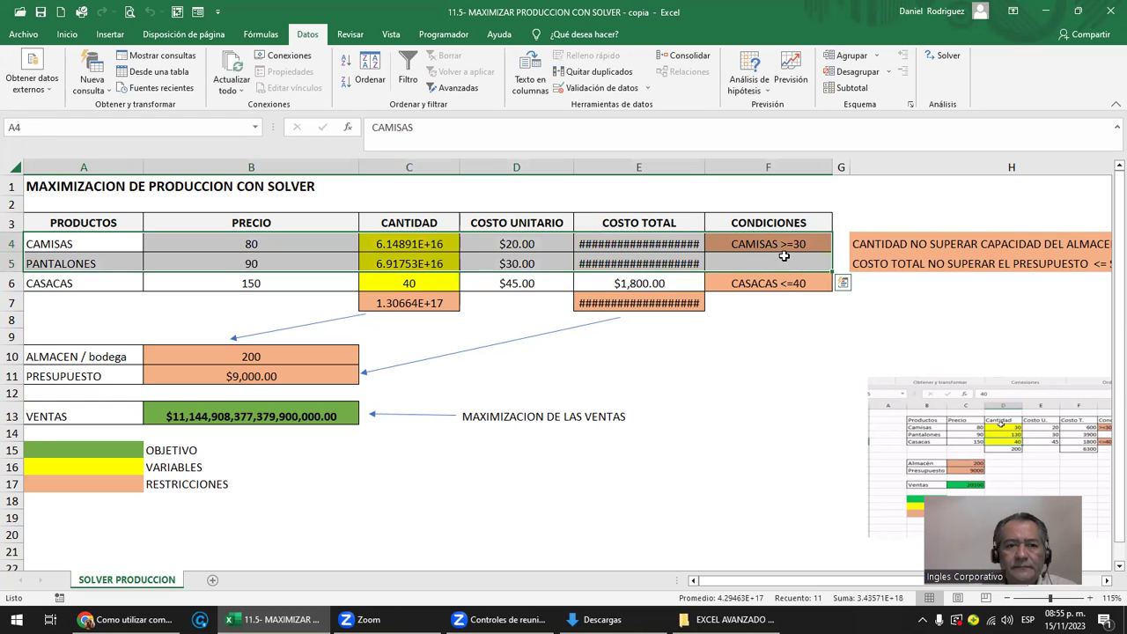
click(514, 239)
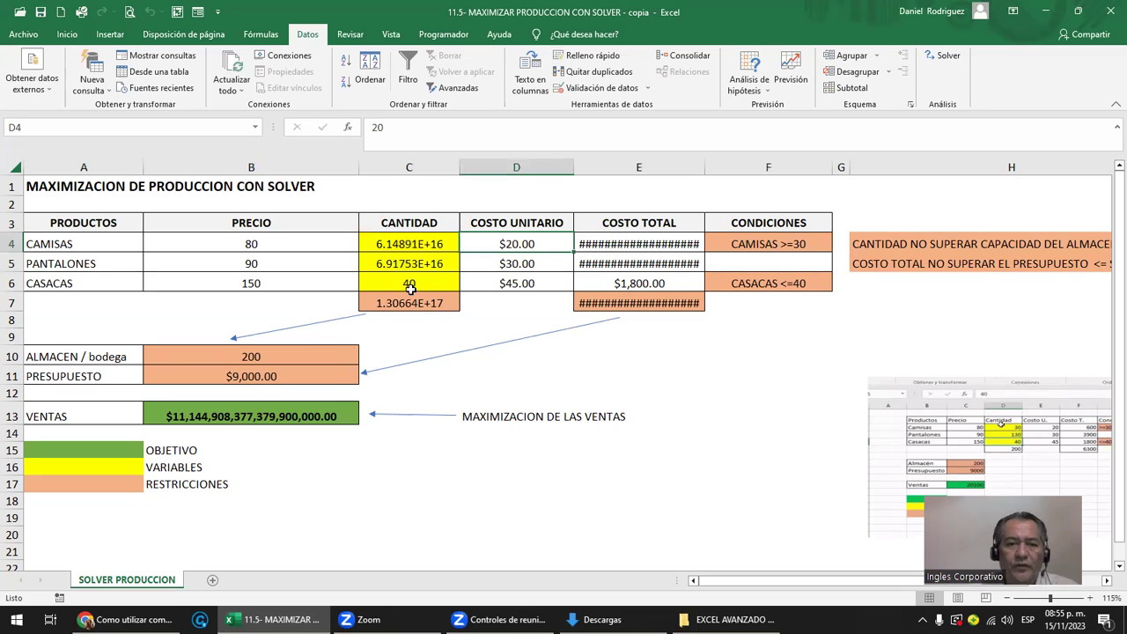
click(163, 355)
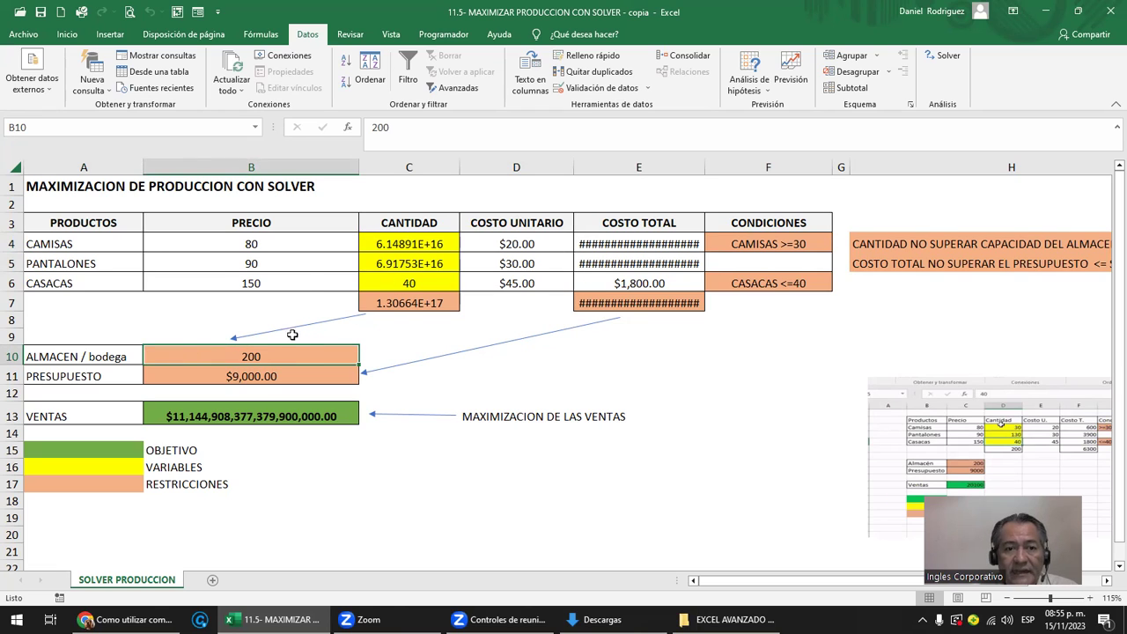
click(414, 285)
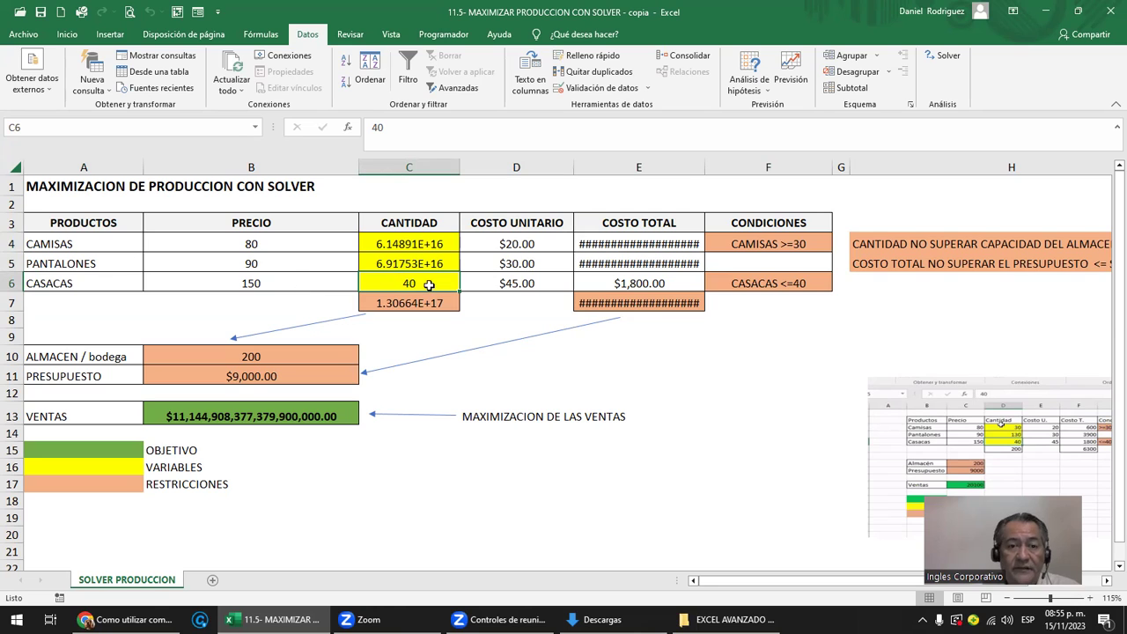
drag(264, 243, 426, 256)
click(296, 358)
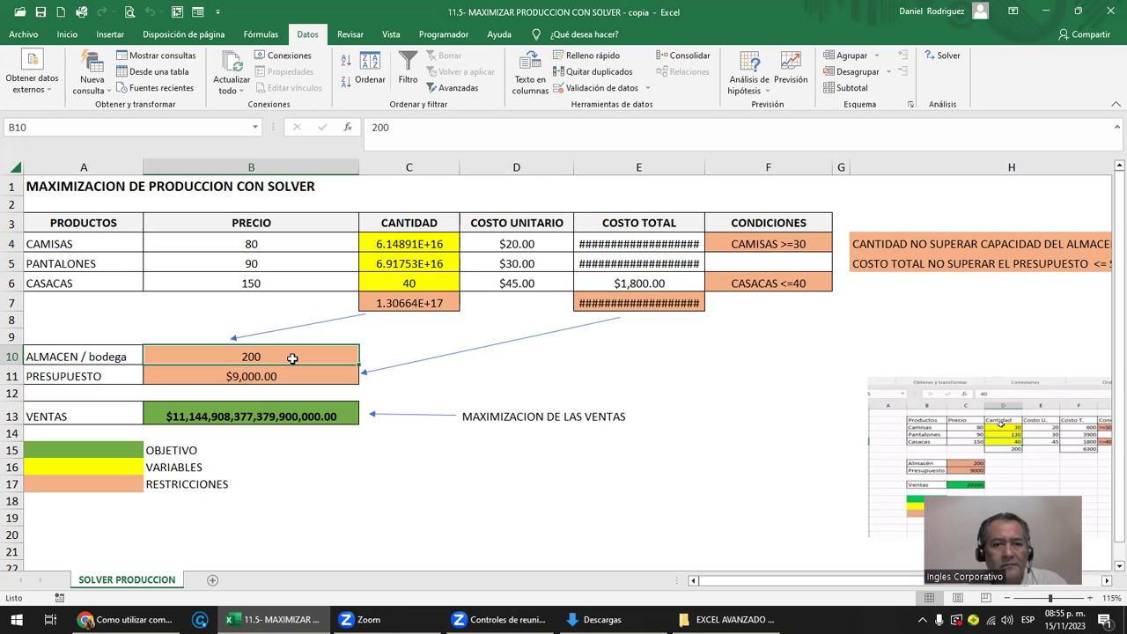
click(634, 304)
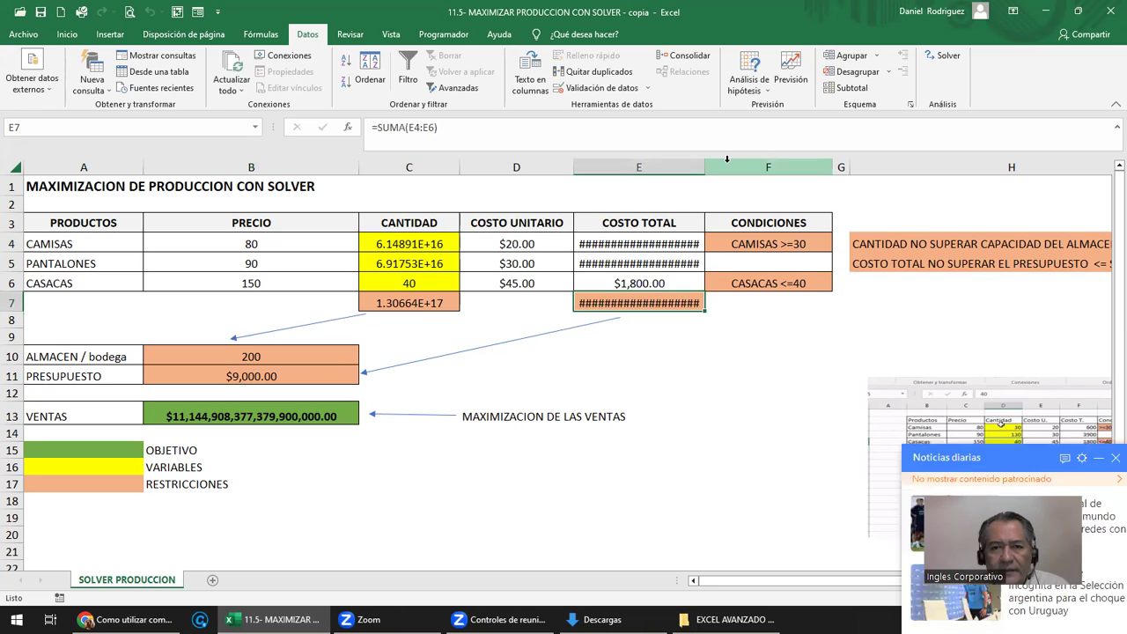
Widen column E (COSTO TOTAL), reopen Solver Parameters and bring up a blank Add Constraint form
drag(706, 166, 735, 166)
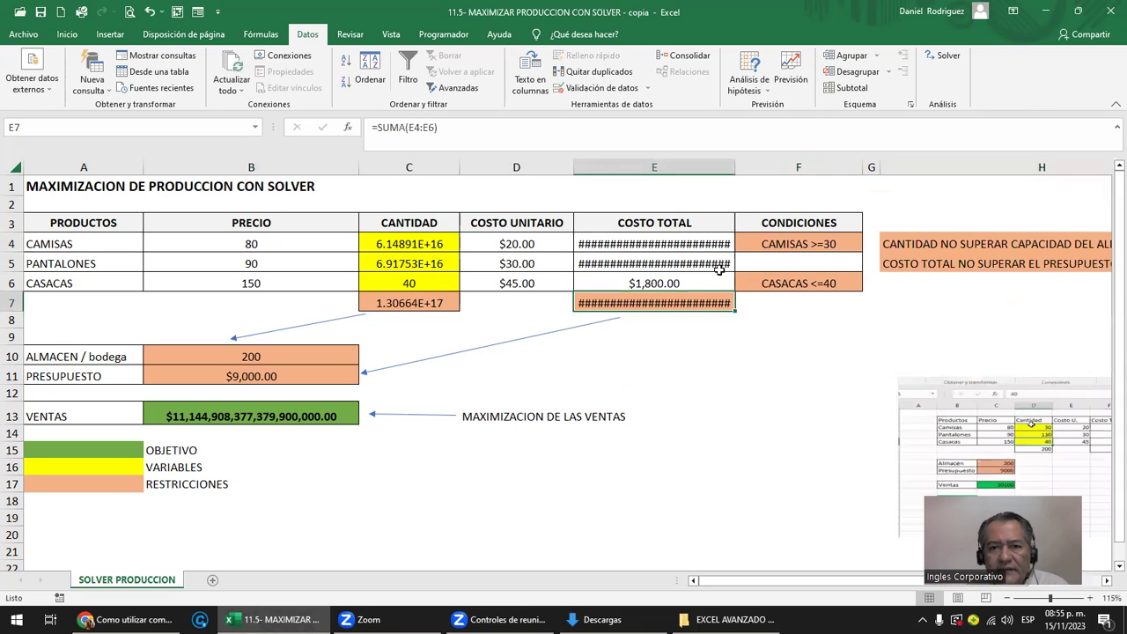
click(234, 354)
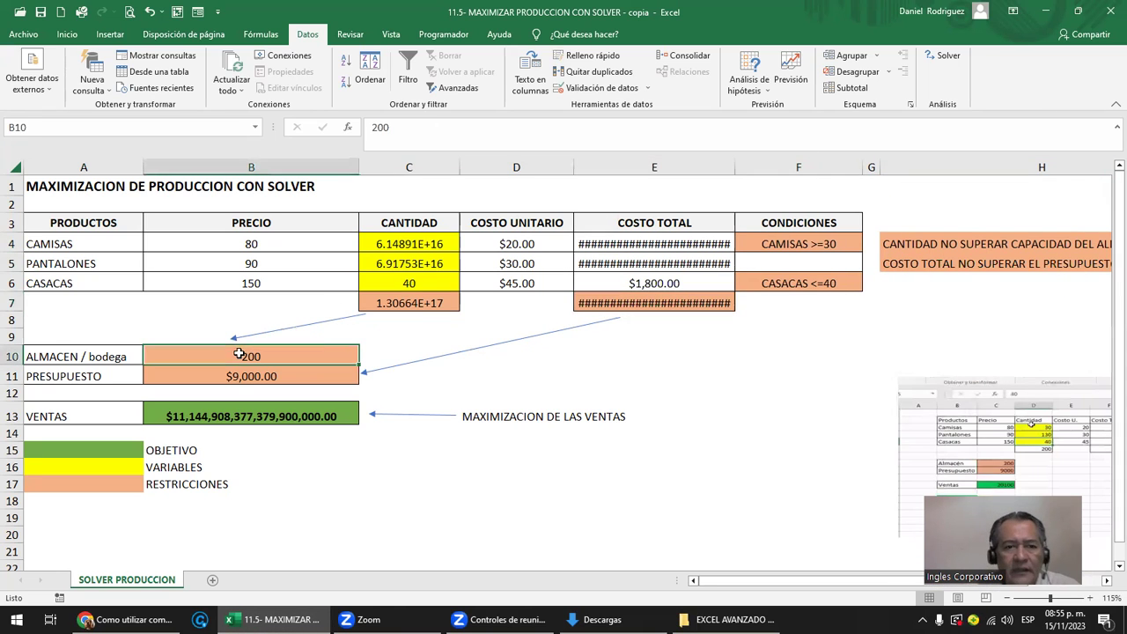
click(407, 237)
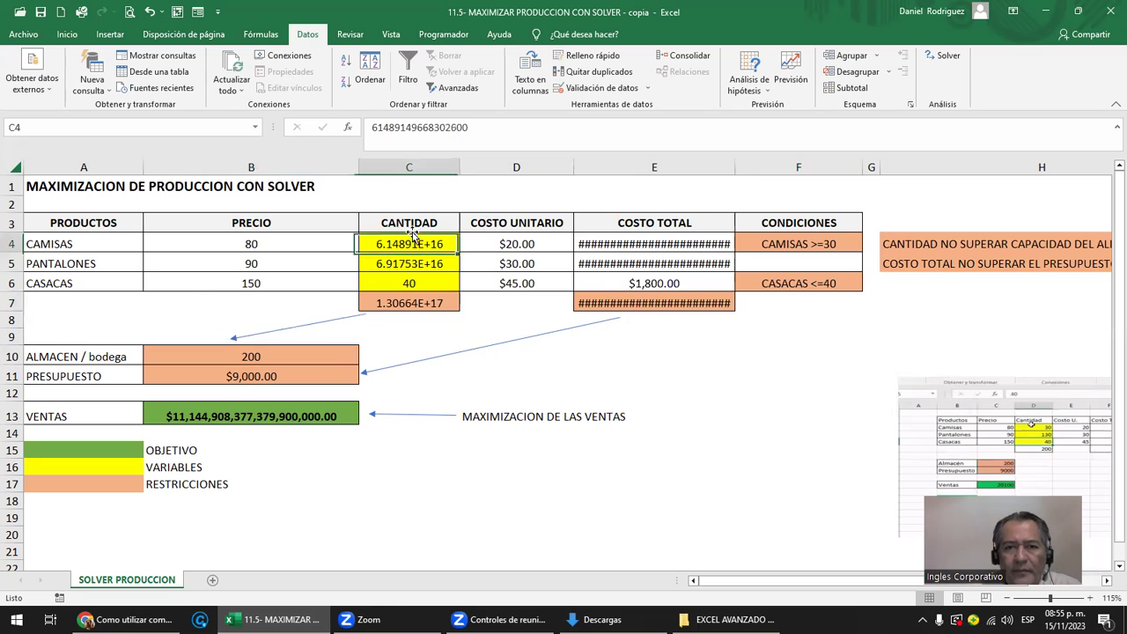
click(942, 58)
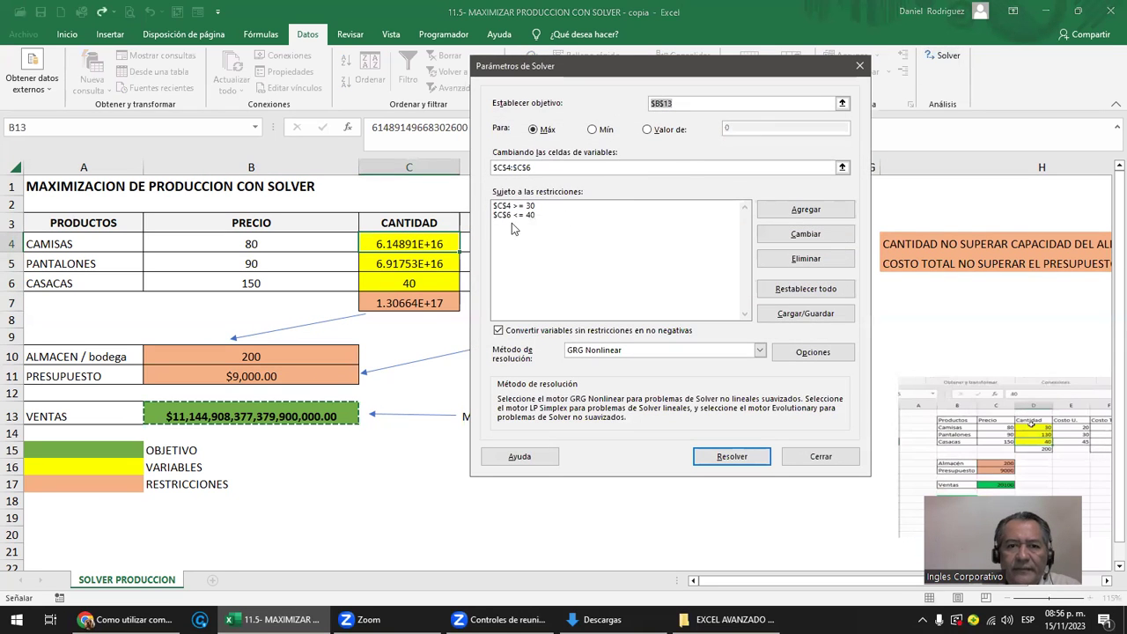
click(827, 218)
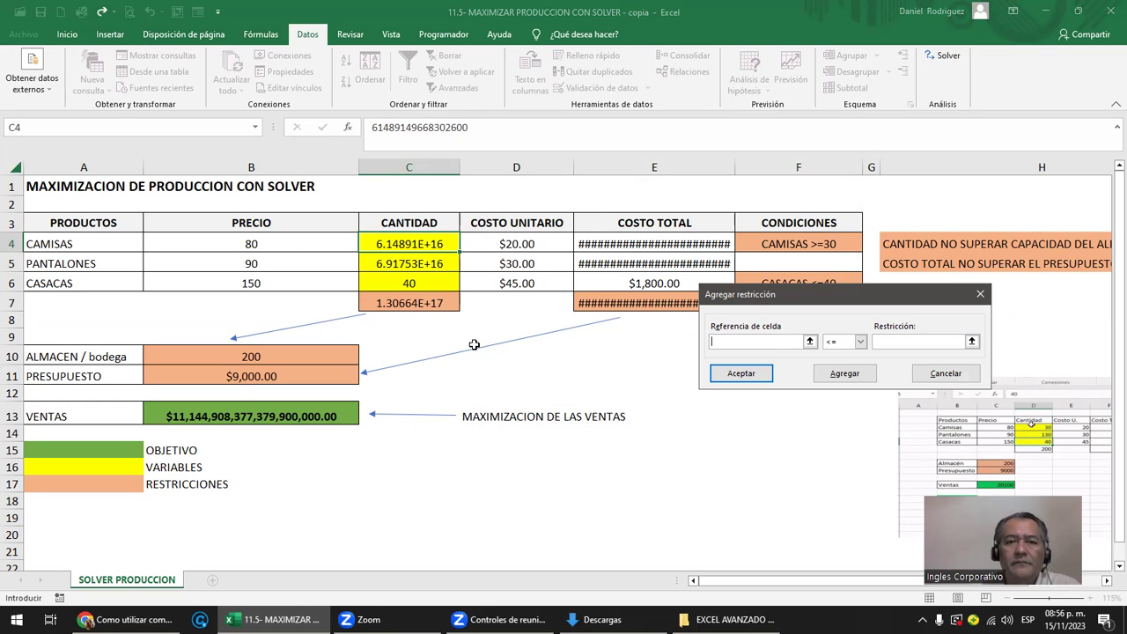
Add the constraint $C$7 = $B$10, tying total quantity to the 200-unit warehouse capacity
click(434, 303)
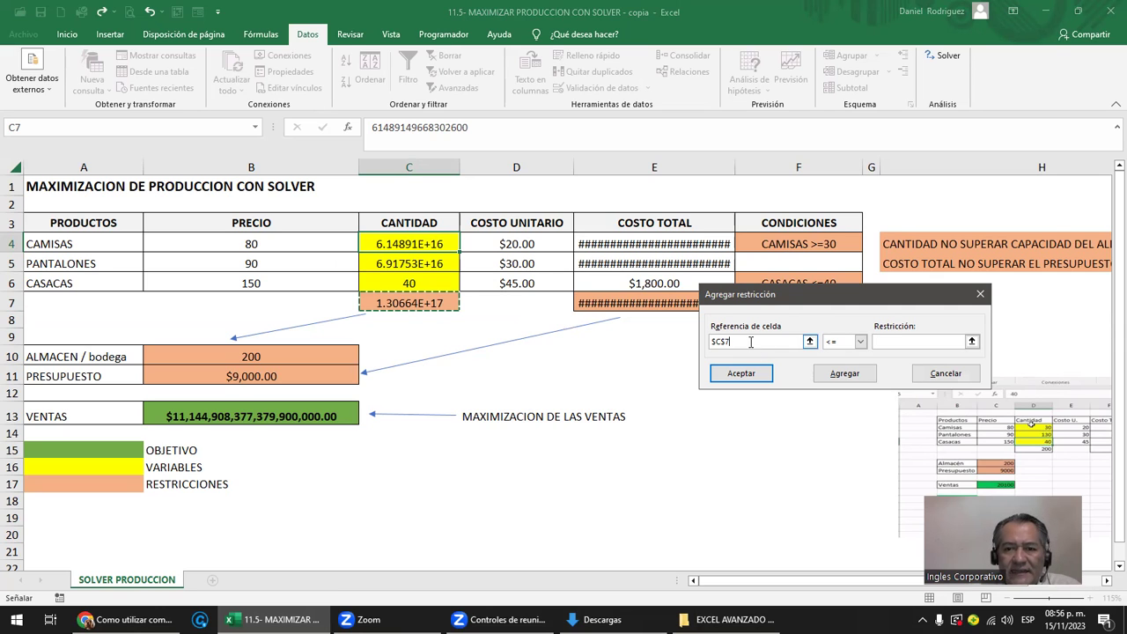
click(860, 341)
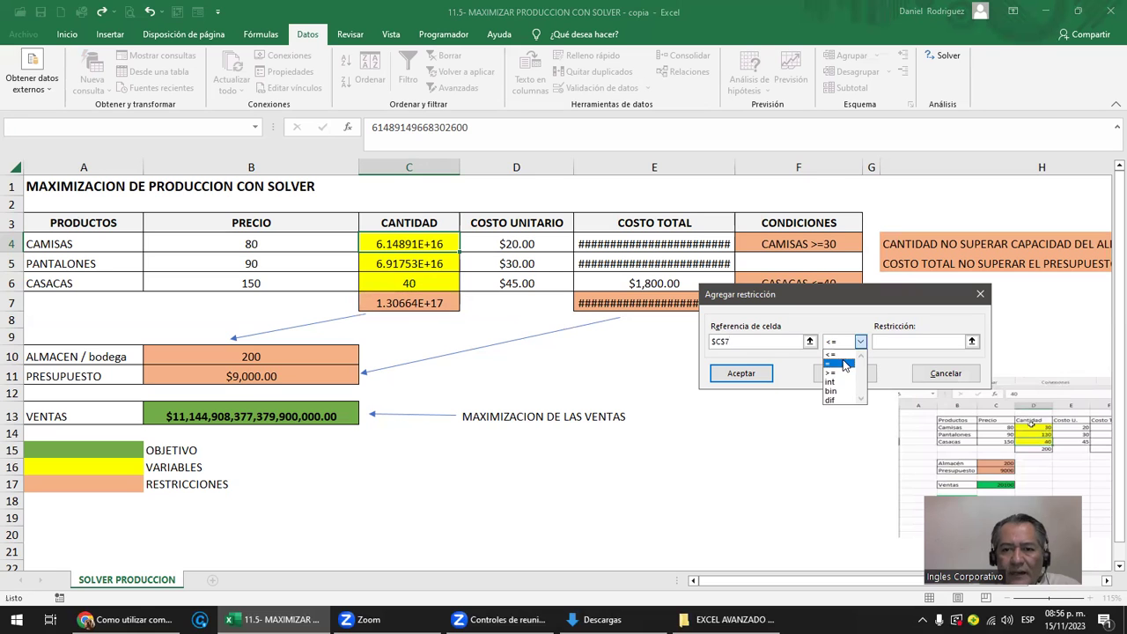
click(845, 365)
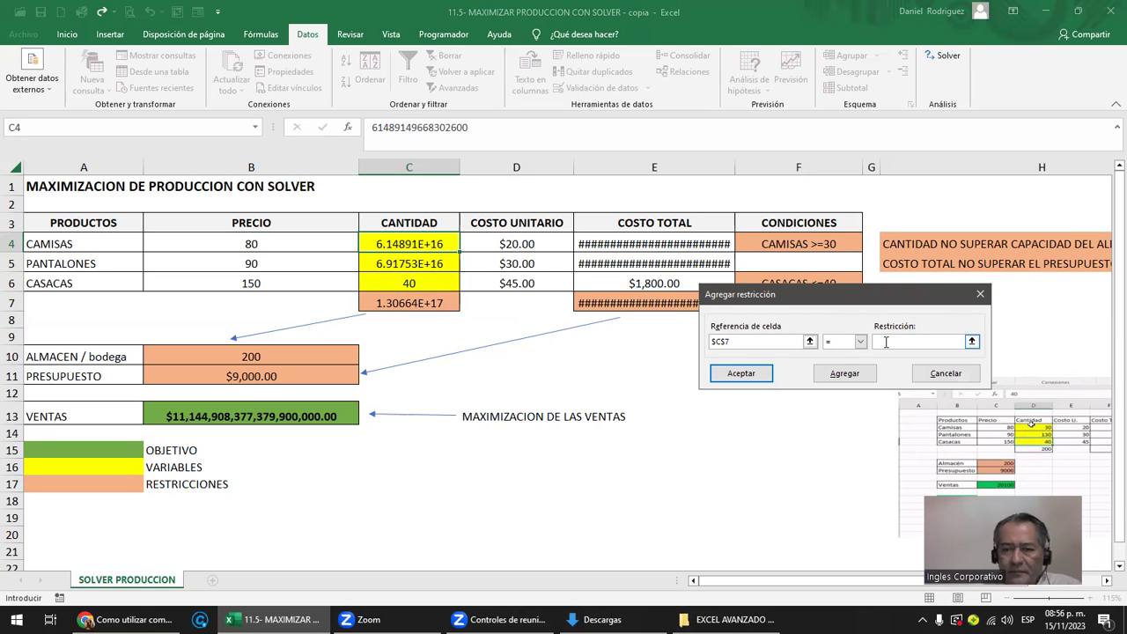
text(200)
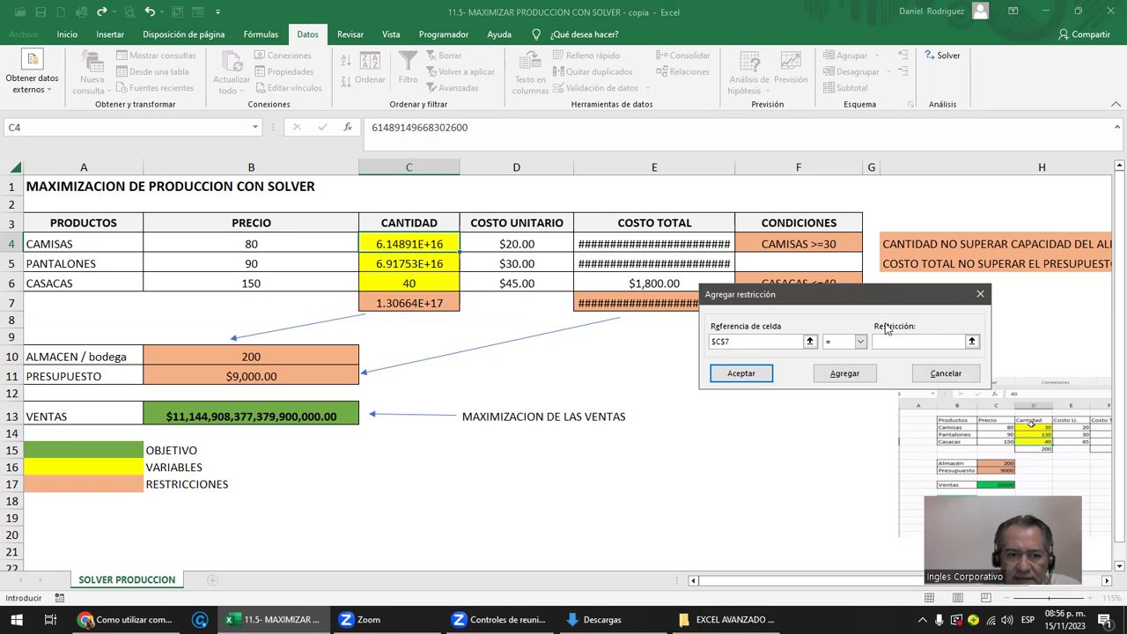
click(274, 357)
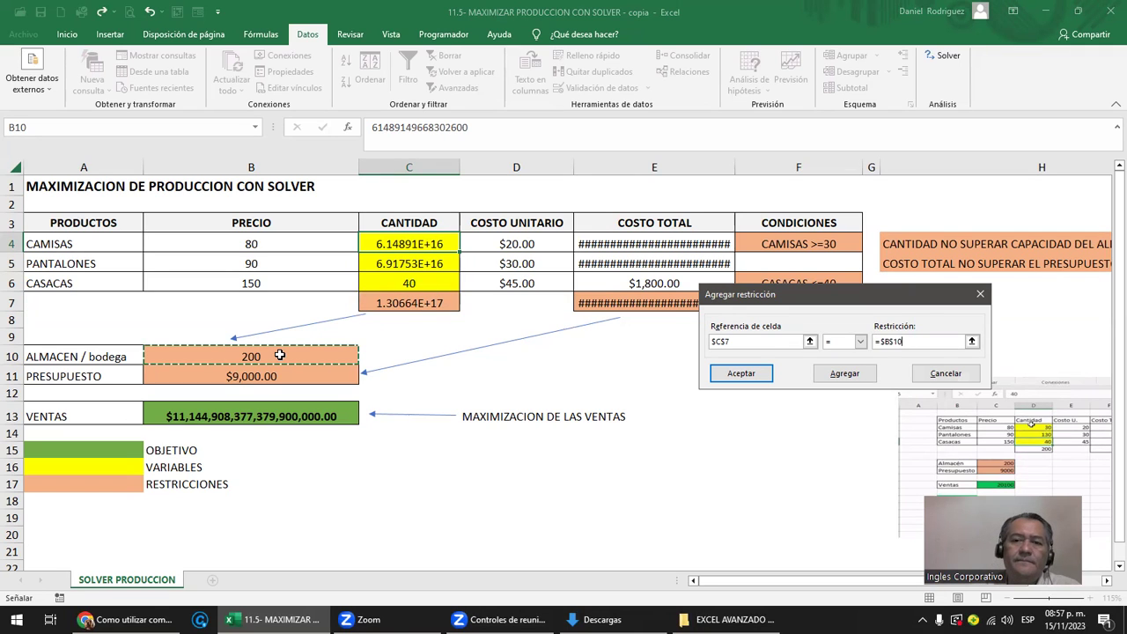
click(845, 375)
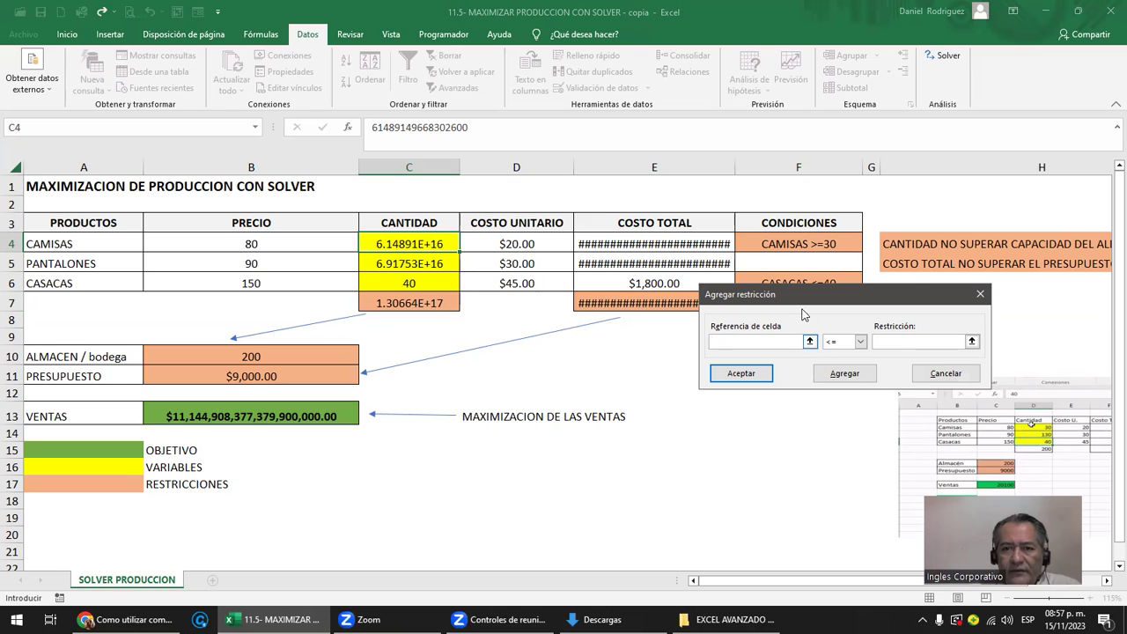
Add the Solver constraint $E$7 = $B$11 so total cost equals the budget
drag(806, 302, 776, 366)
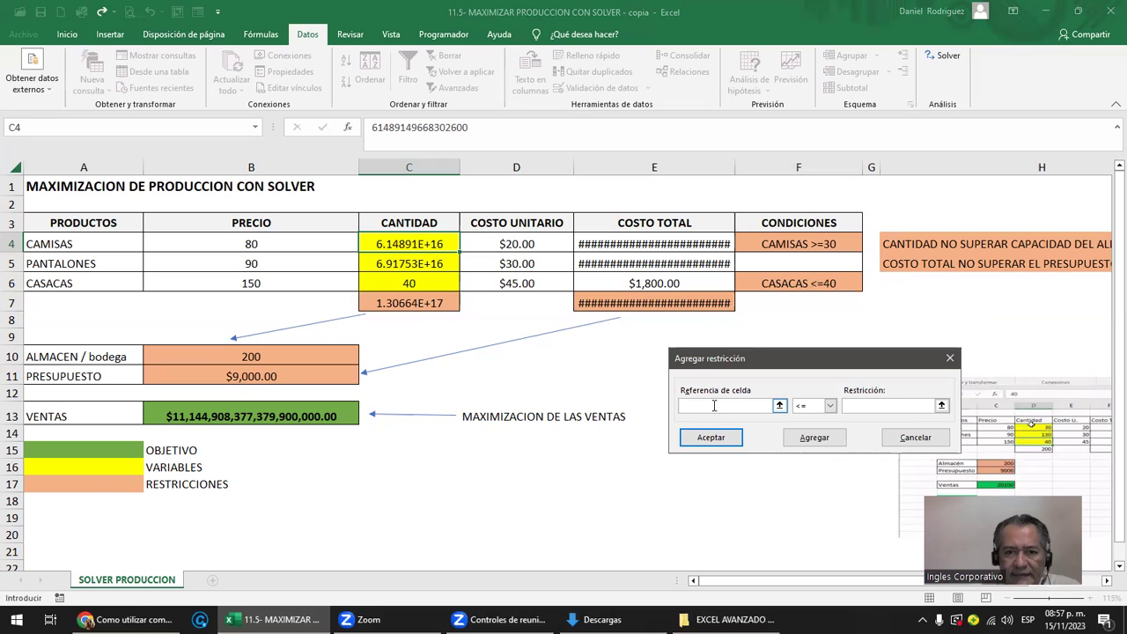
click(647, 302)
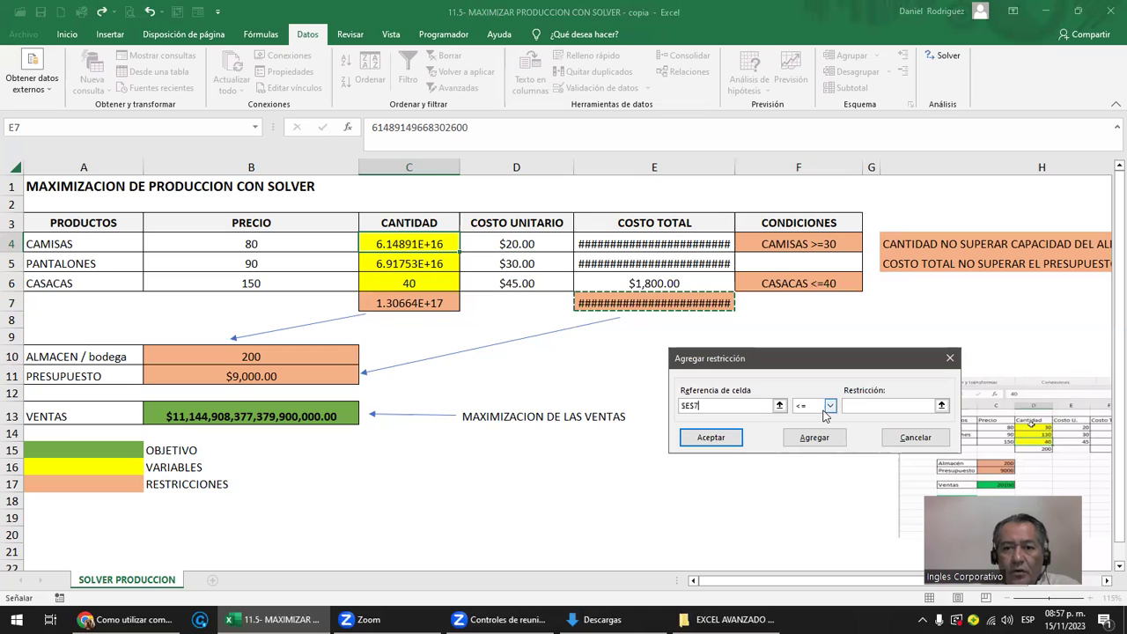
click(829, 408)
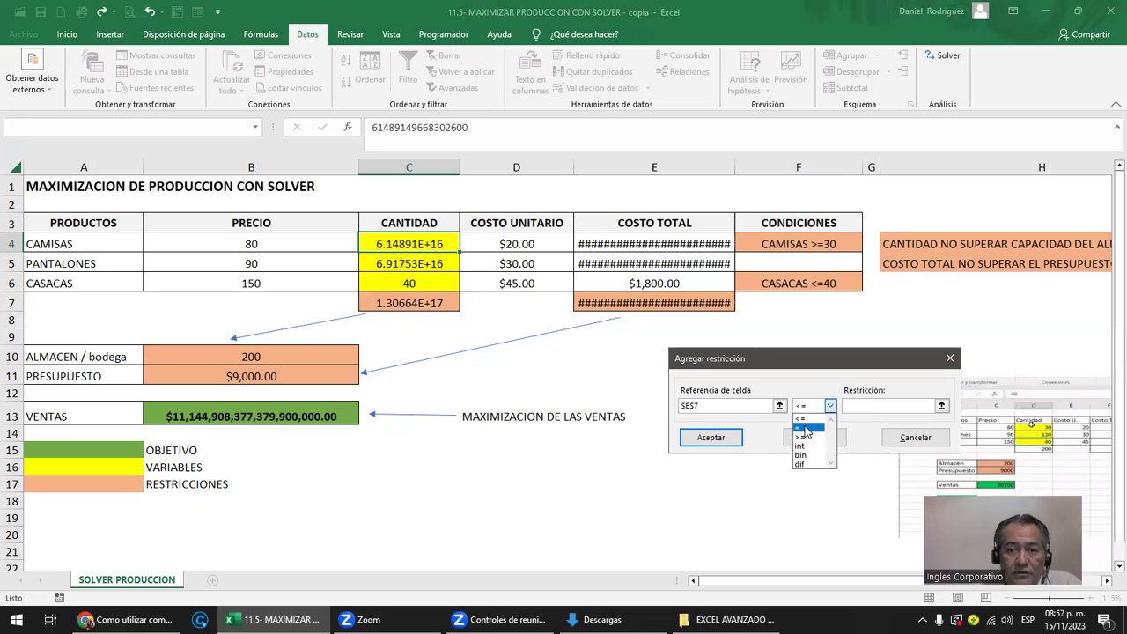
click(805, 428)
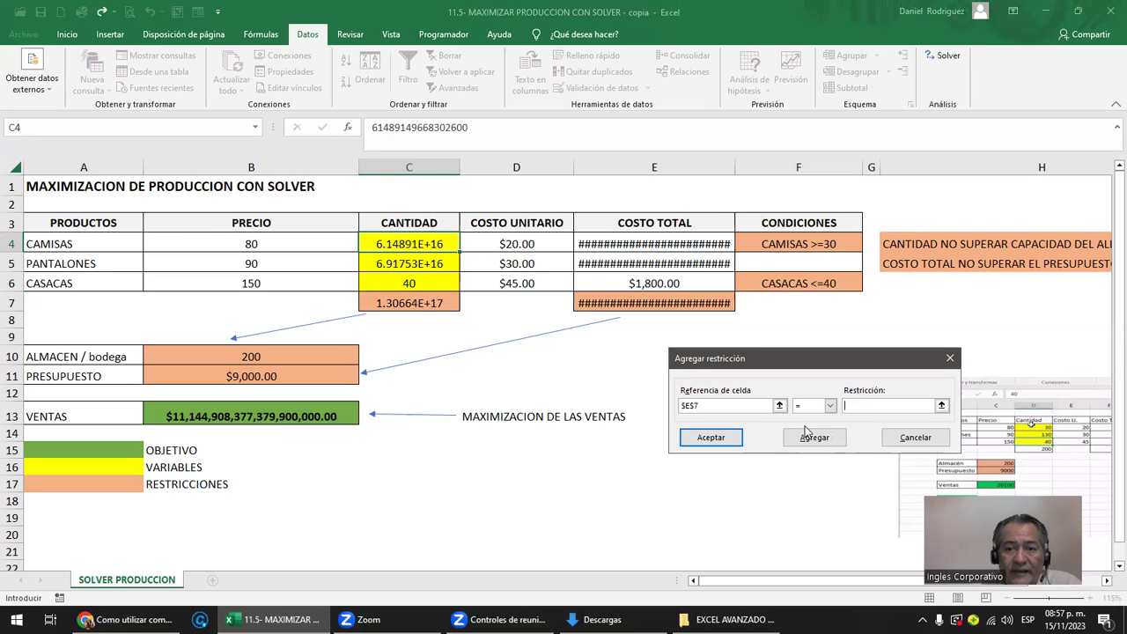
click(303, 372)
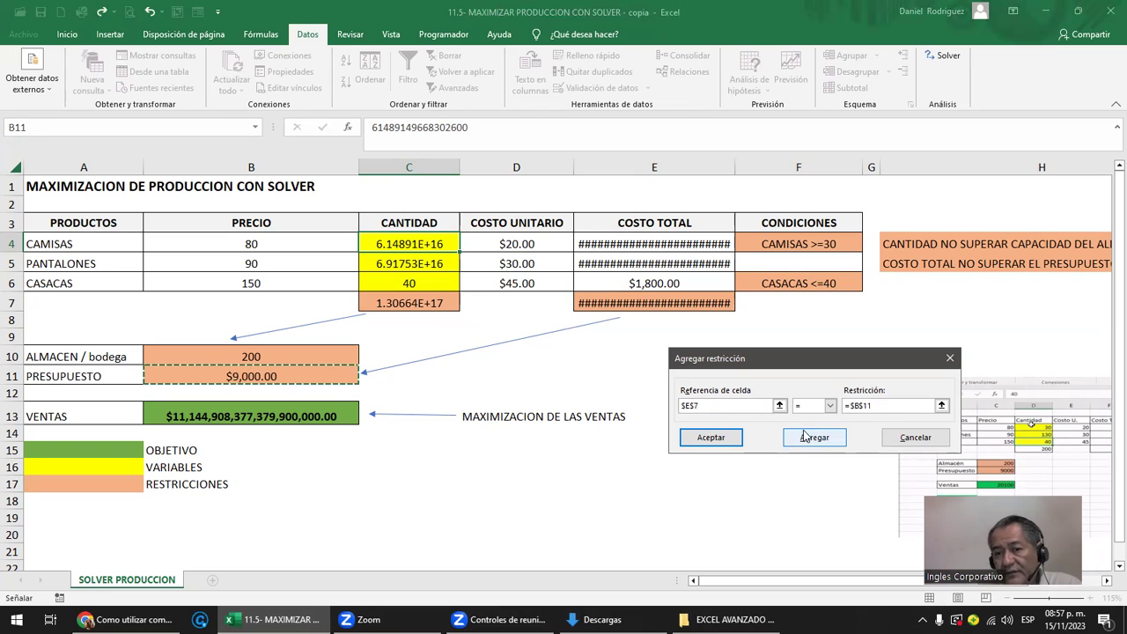
drag(889, 406, 843, 407)
text(90)
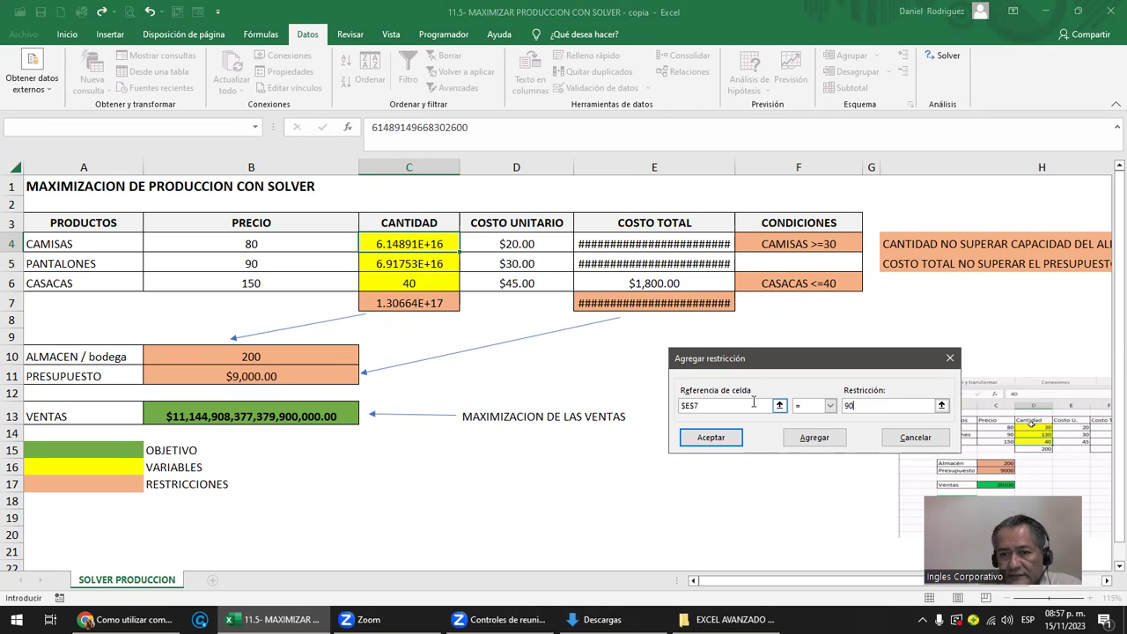
click(309, 378)
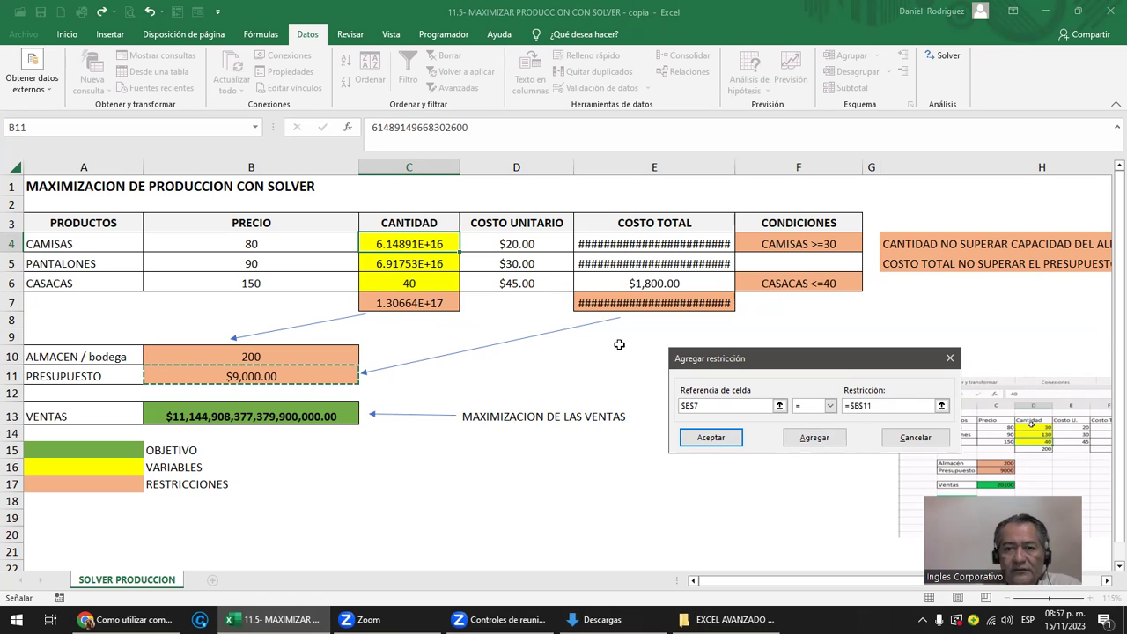
click(715, 437)
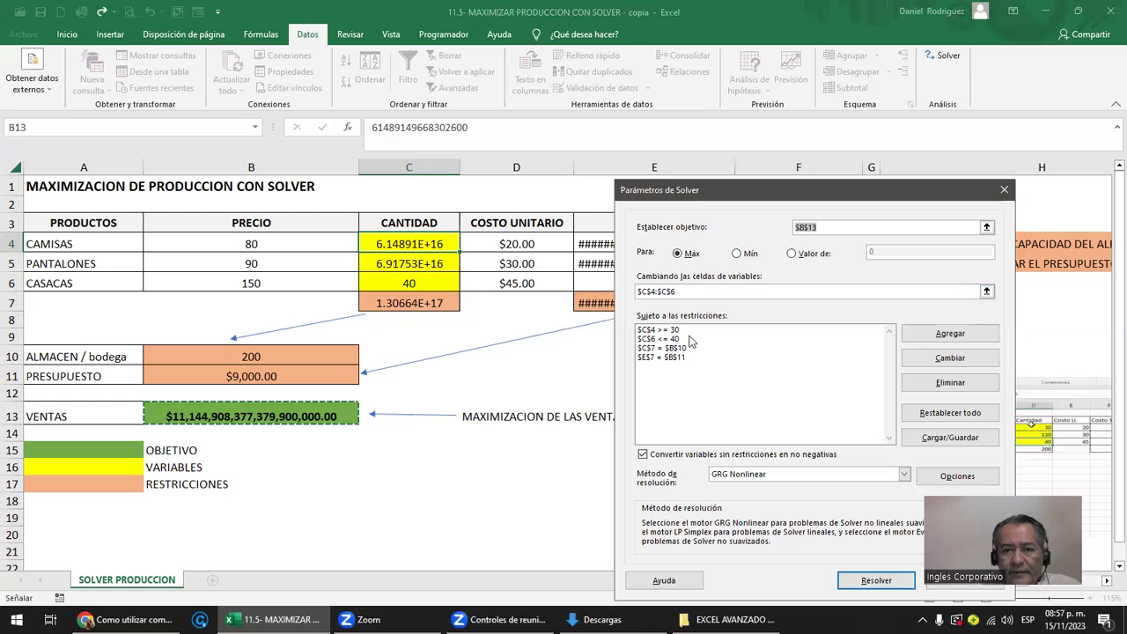
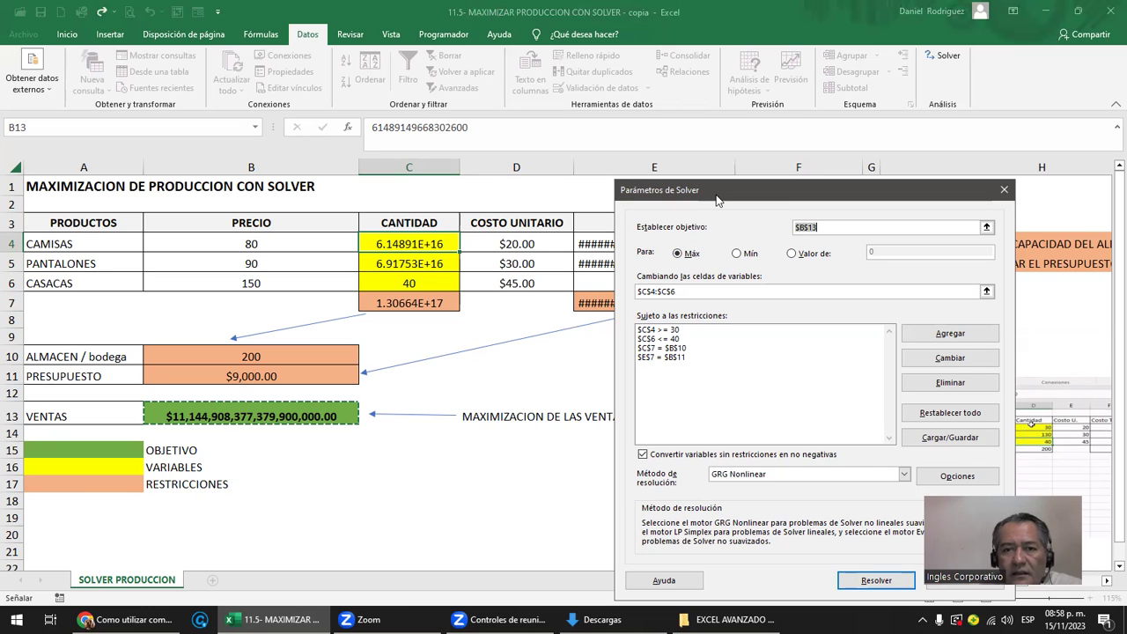
Run Solver to maximize sales and keep its values of 30, 220 and 40 units
drag(716, 201, 834, 353)
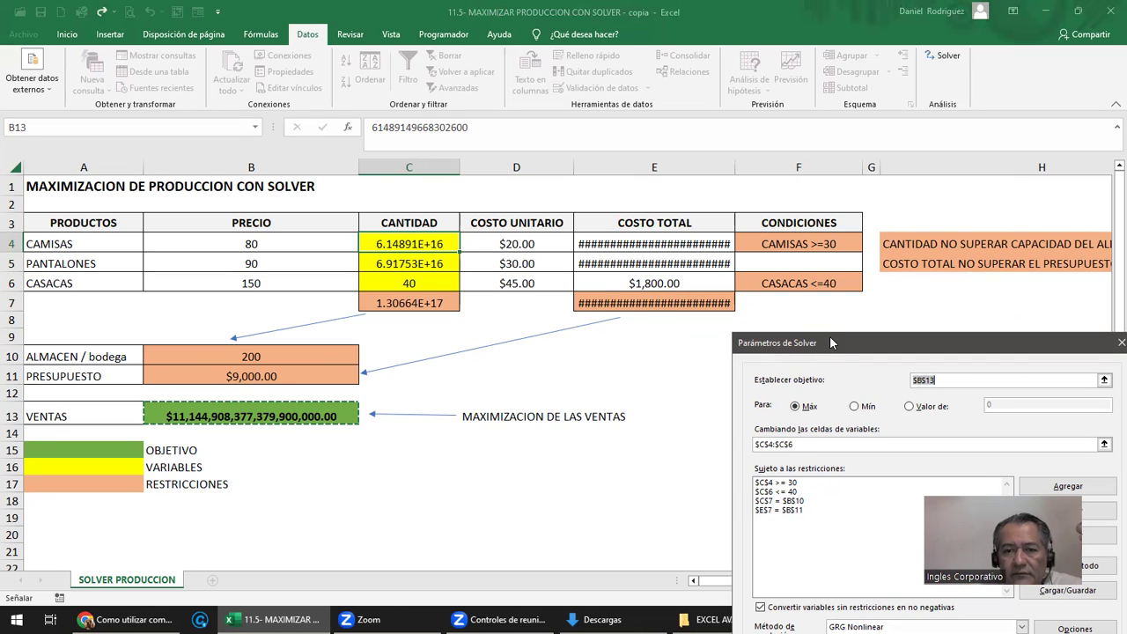
drag(829, 336, 522, 108)
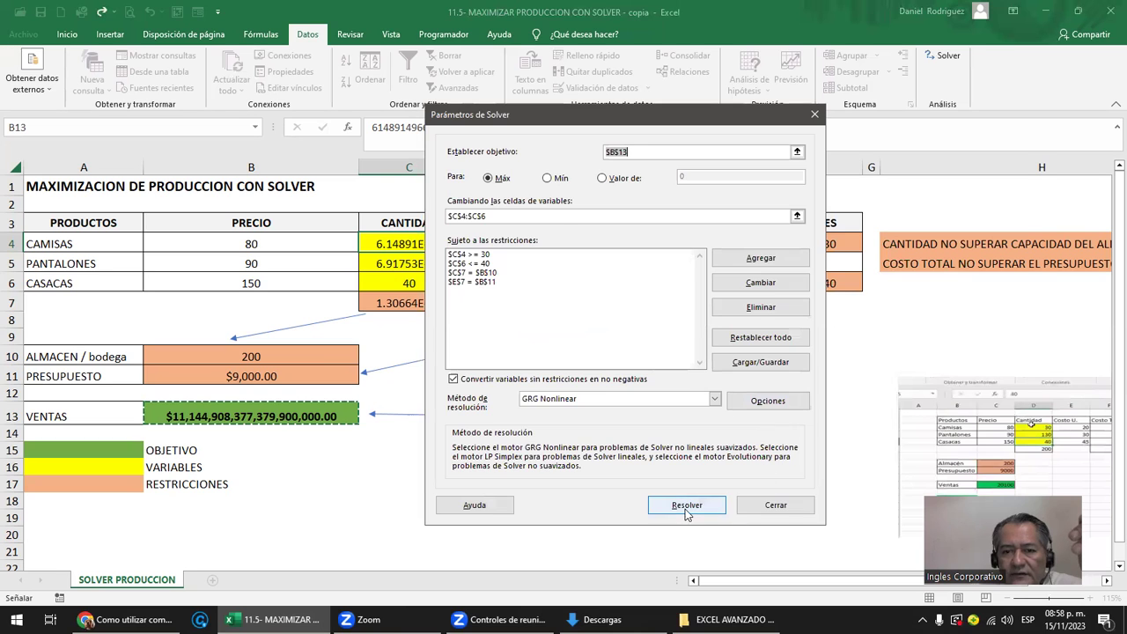
click(687, 506)
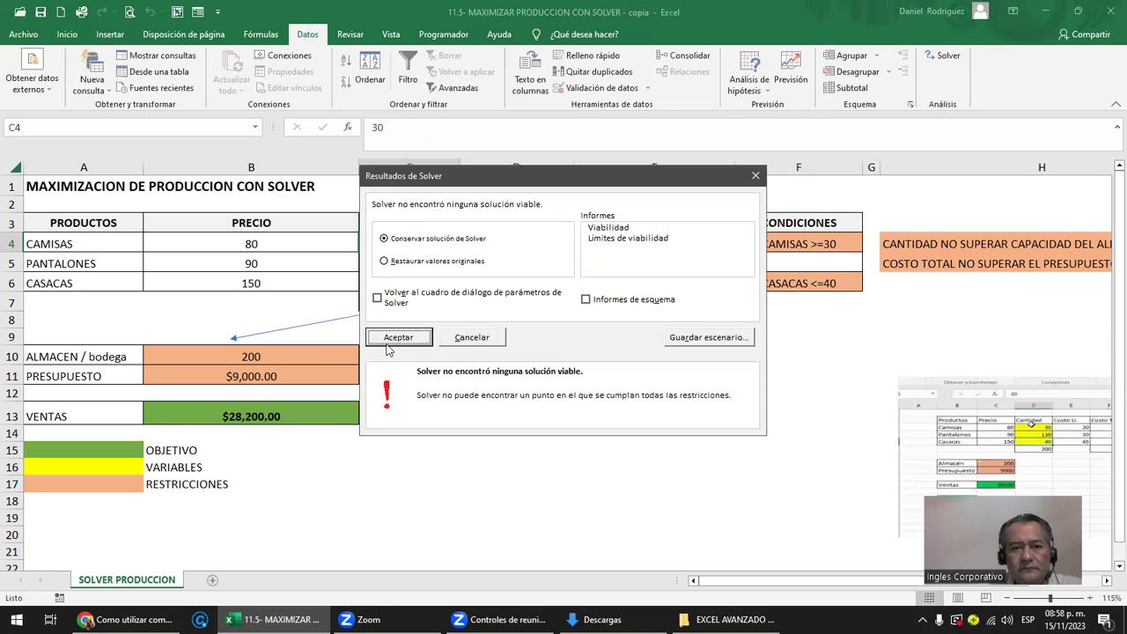
click(393, 339)
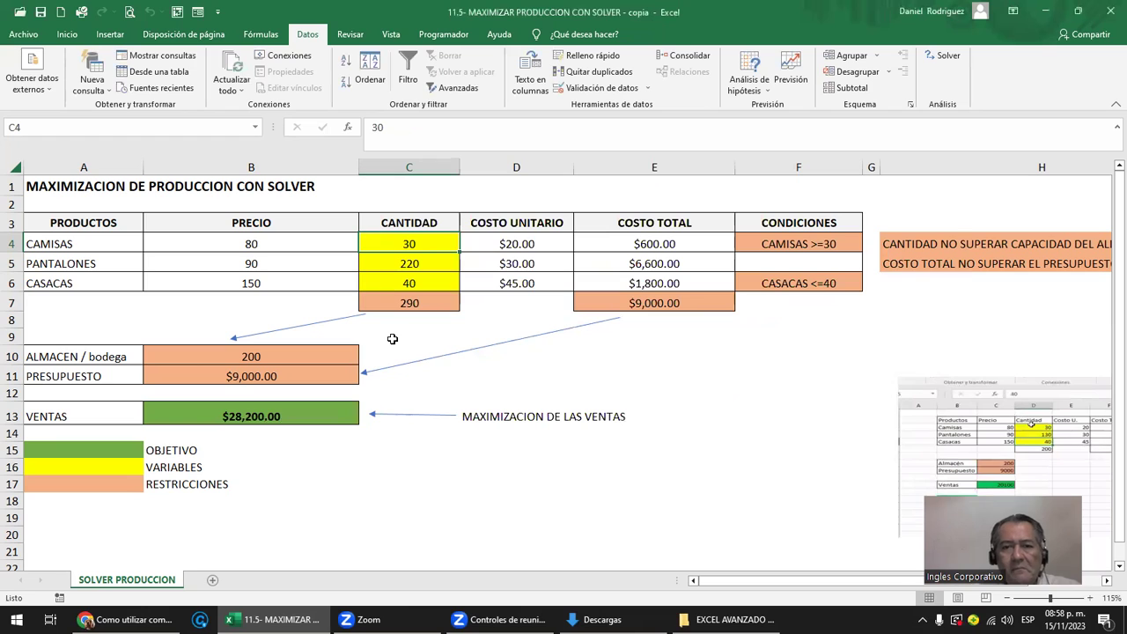
Clear the product quantities in C4:C6, dropping costs and sales to $0.00
click(460, 339)
click(428, 299)
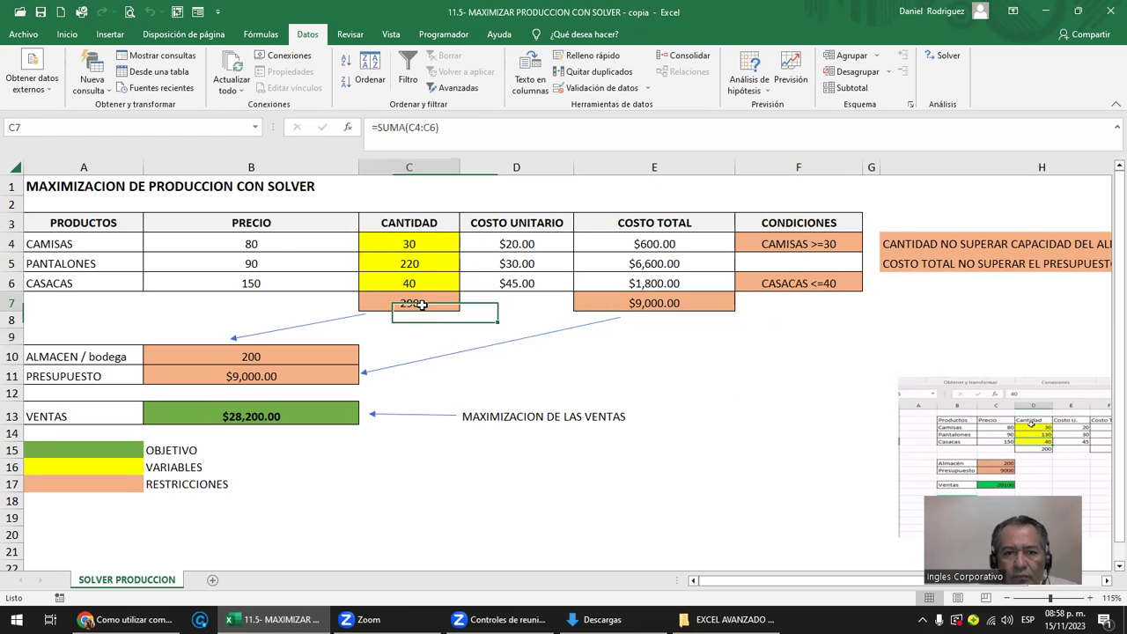
drag(419, 248, 418, 280)
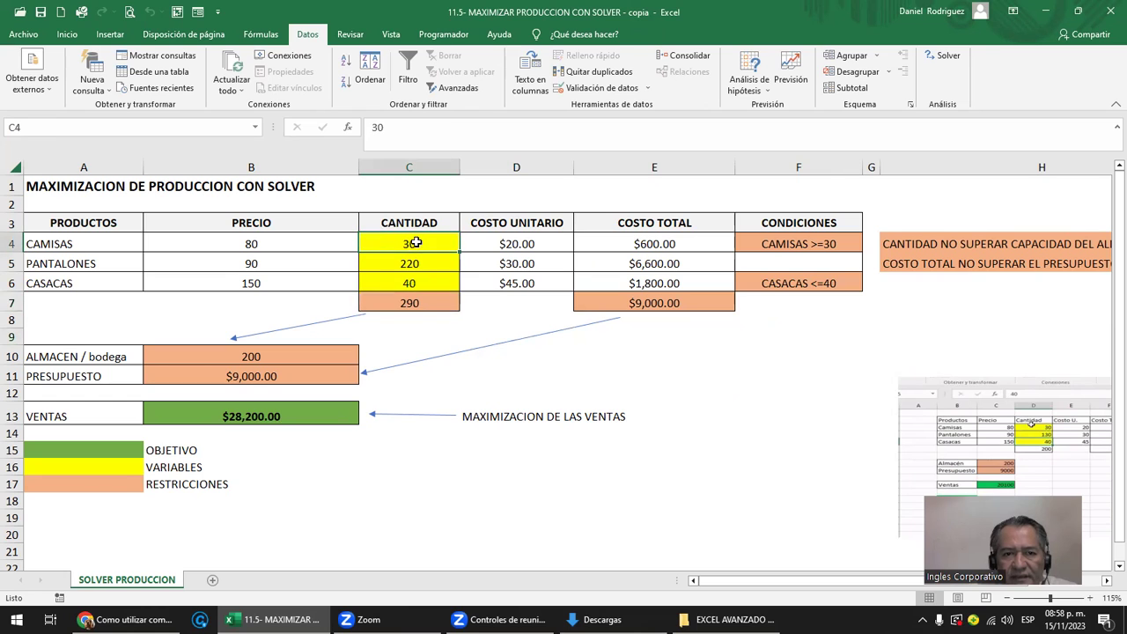
key(Delete)
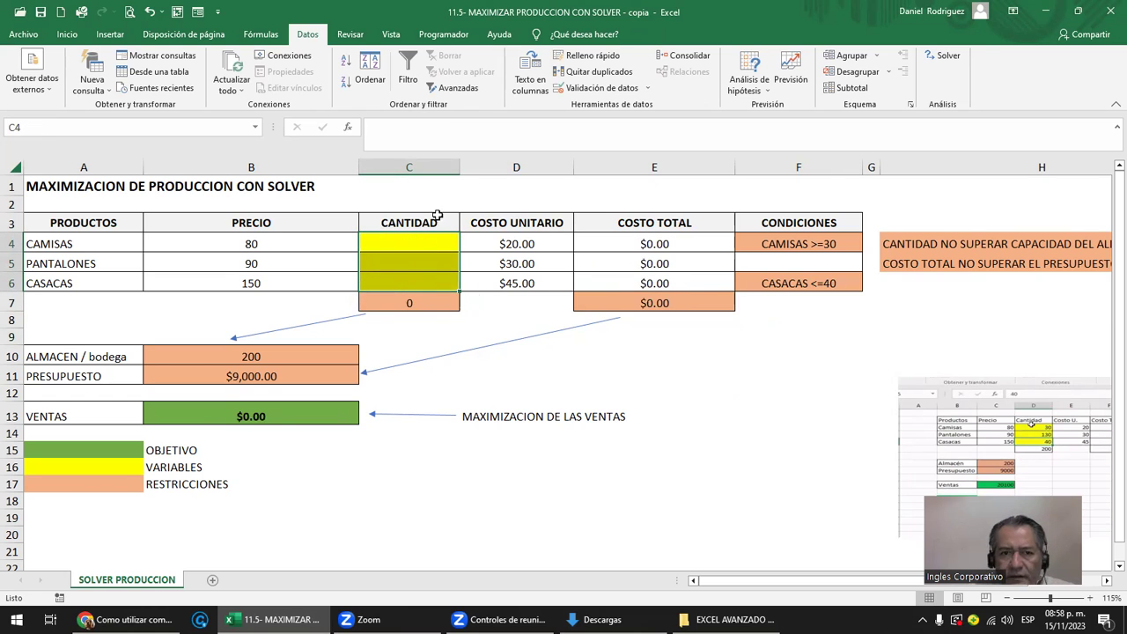
Reopen the Solver Parameters with the quantity cells C4:C6 selected
drag(434, 200, 429, 189)
drag(423, 245, 426, 279)
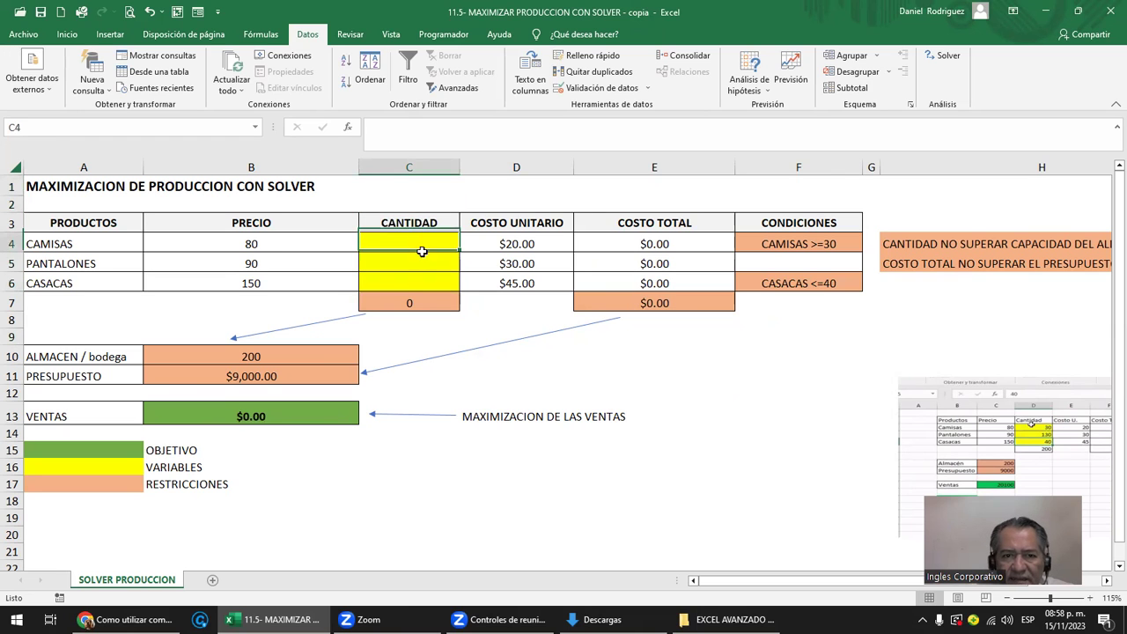
click(409, 226)
click(942, 59)
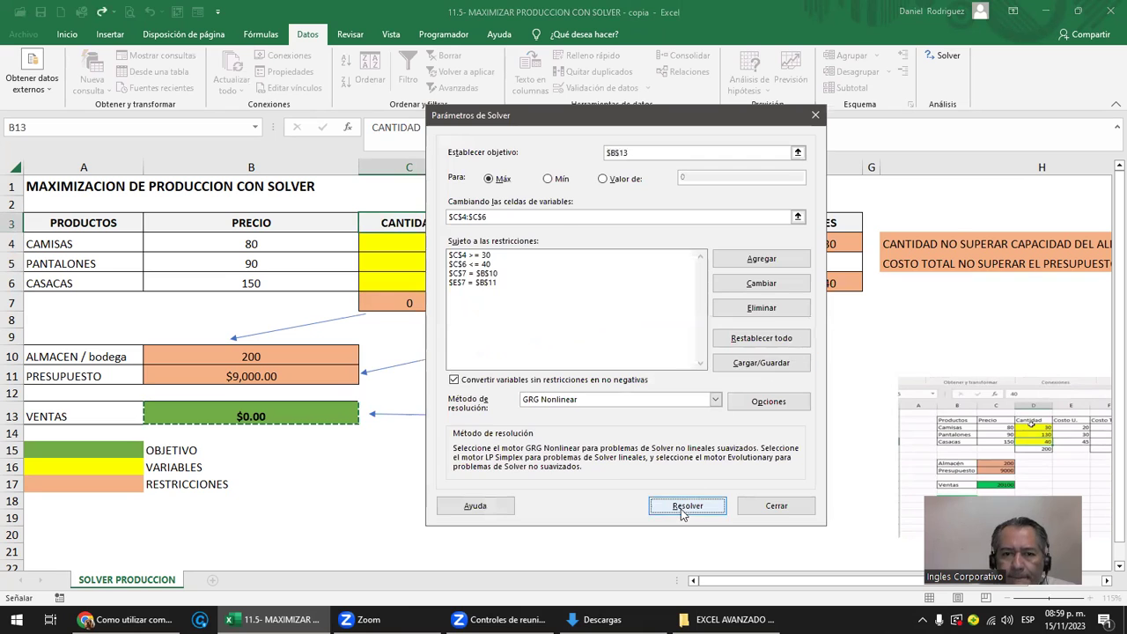
Solve and keep the new solution of 30, 130 and 40 units totalling 200
click(685, 506)
click(415, 341)
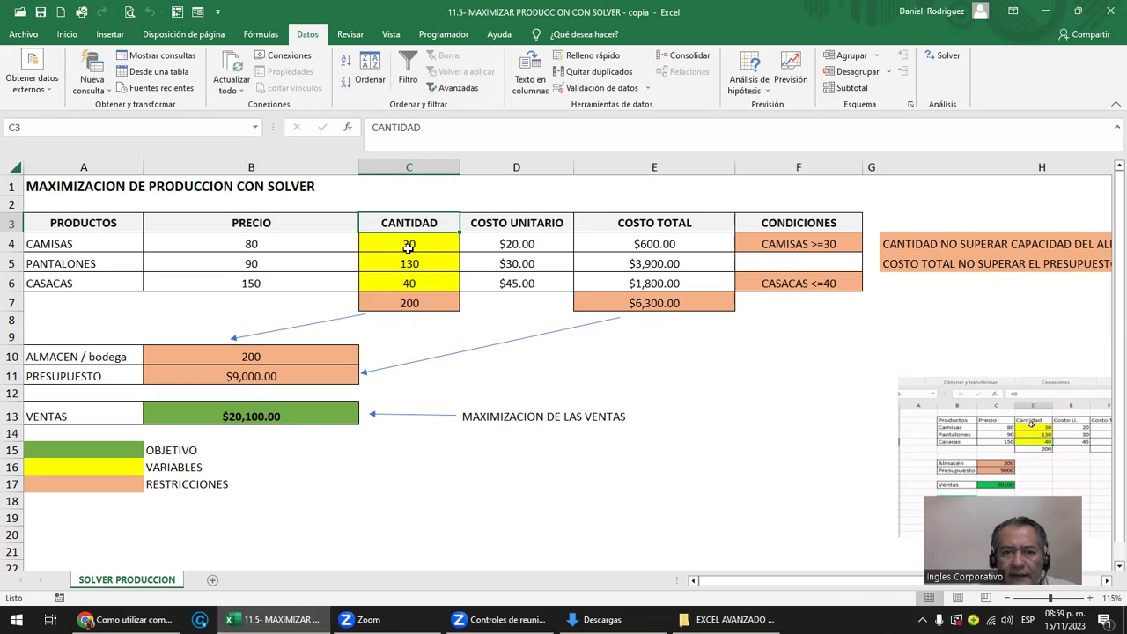
drag(407, 247, 402, 284)
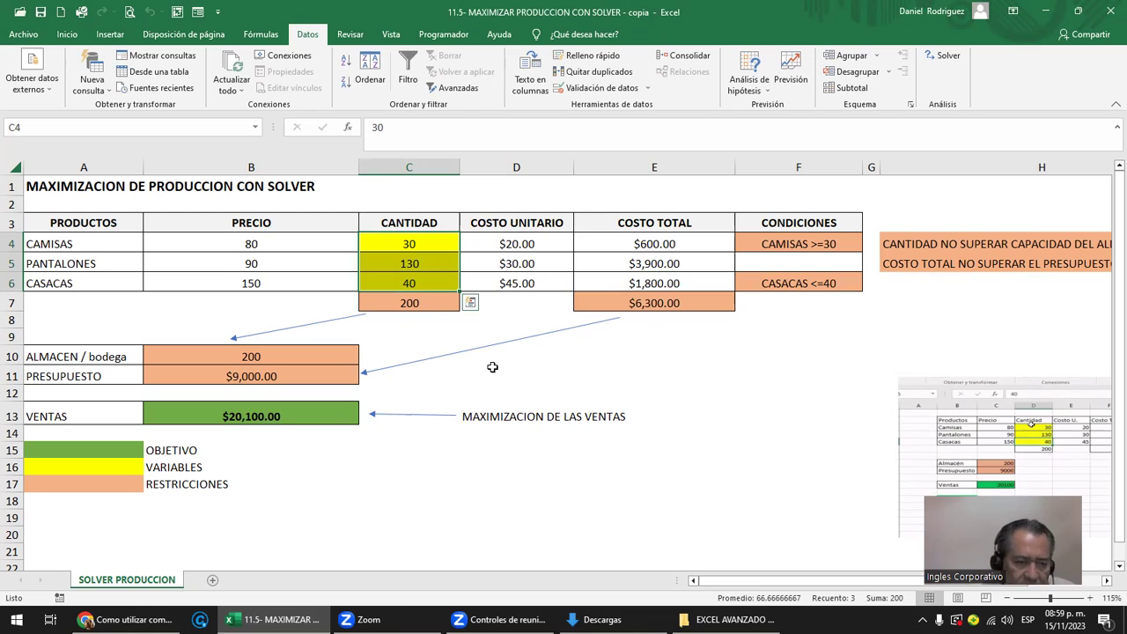
Check the CAMISAS >=30 condition, C4, the C7 total and the B10 warehouse capacity
click(565, 373)
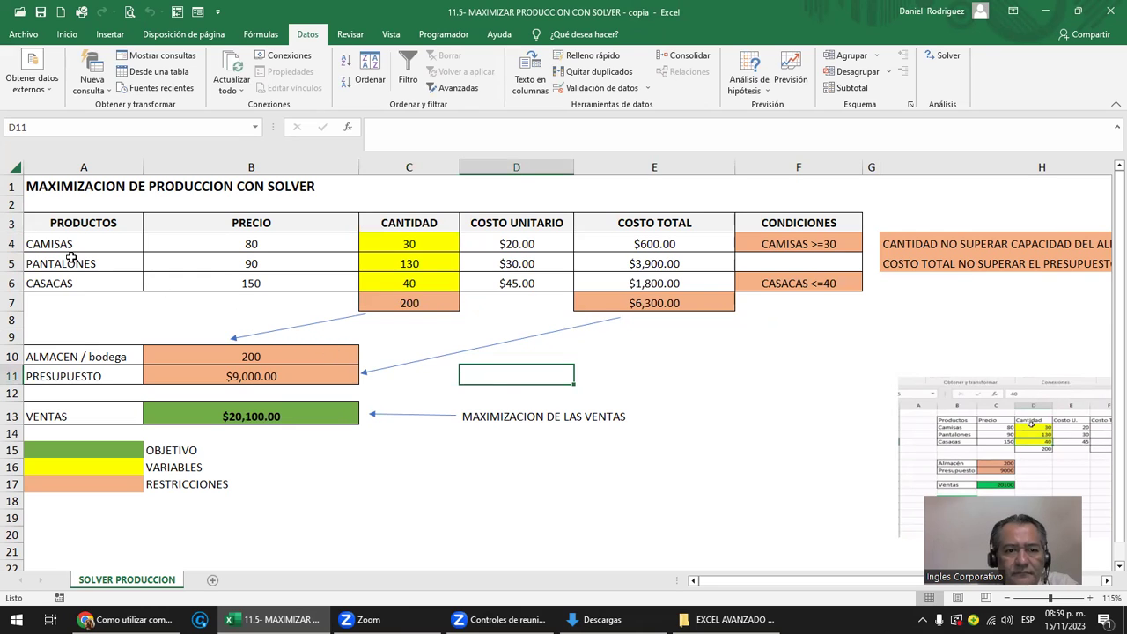
click(795, 243)
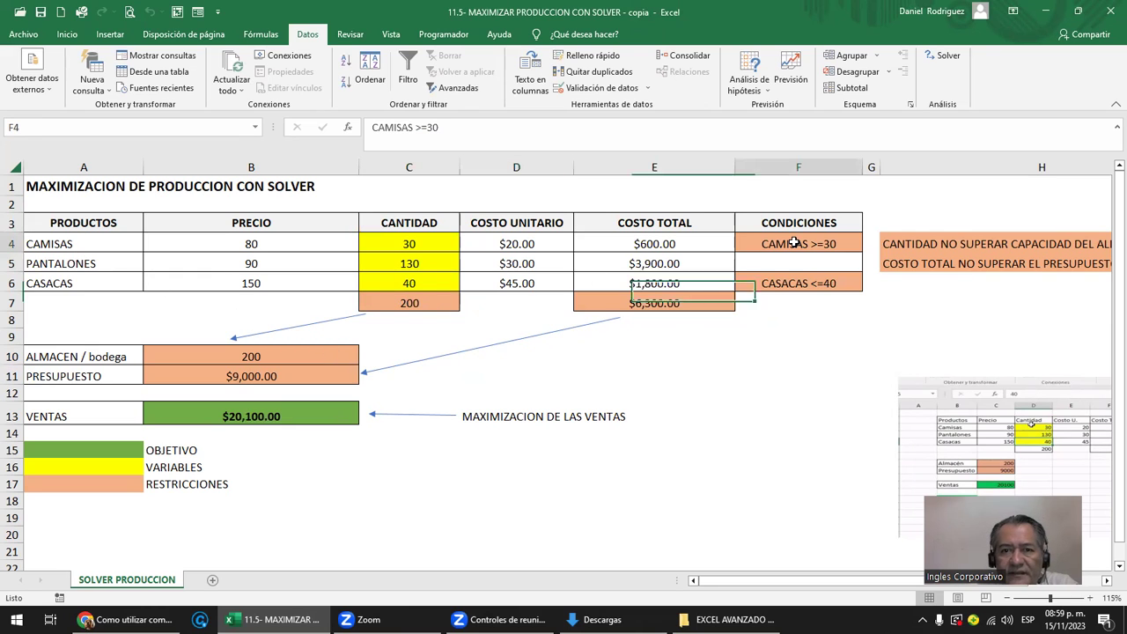
click(436, 240)
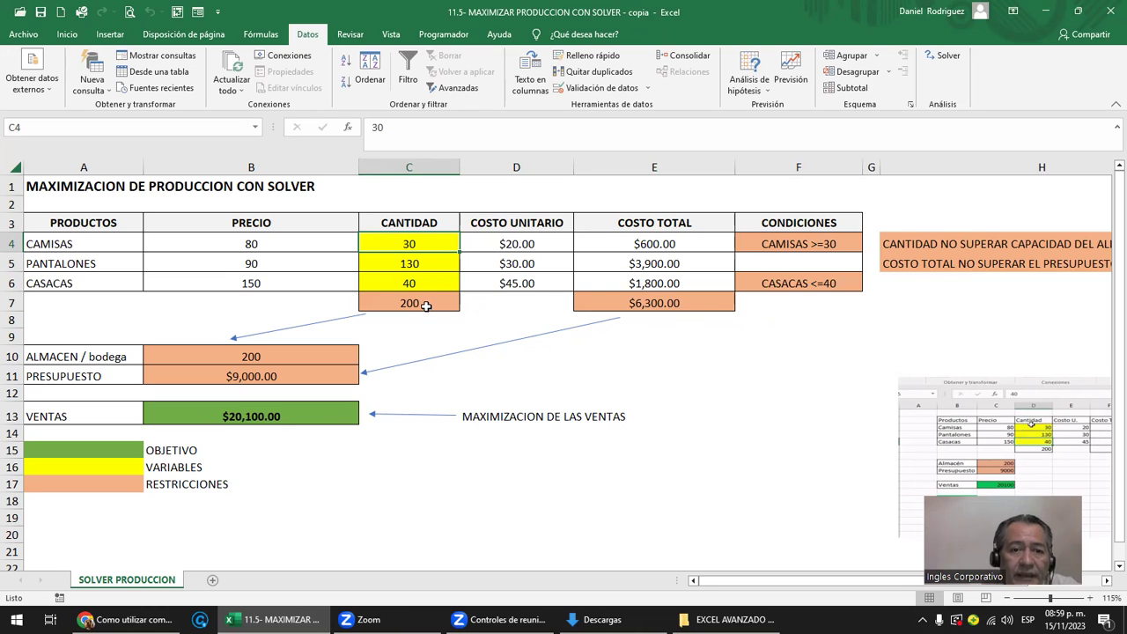
click(426, 305)
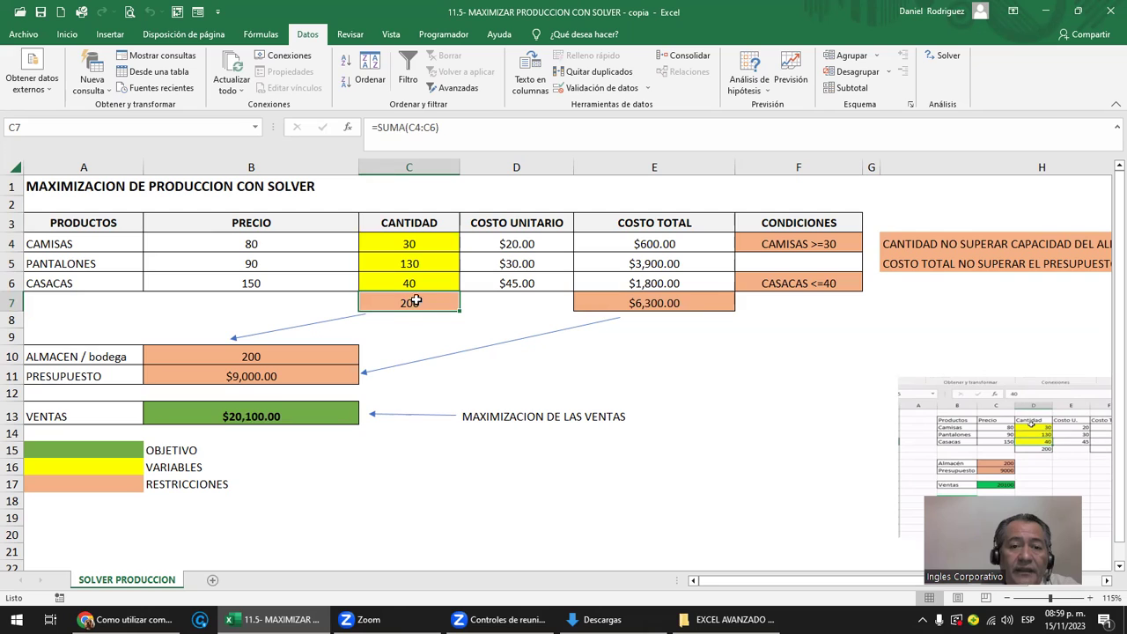
drag(418, 243, 433, 278)
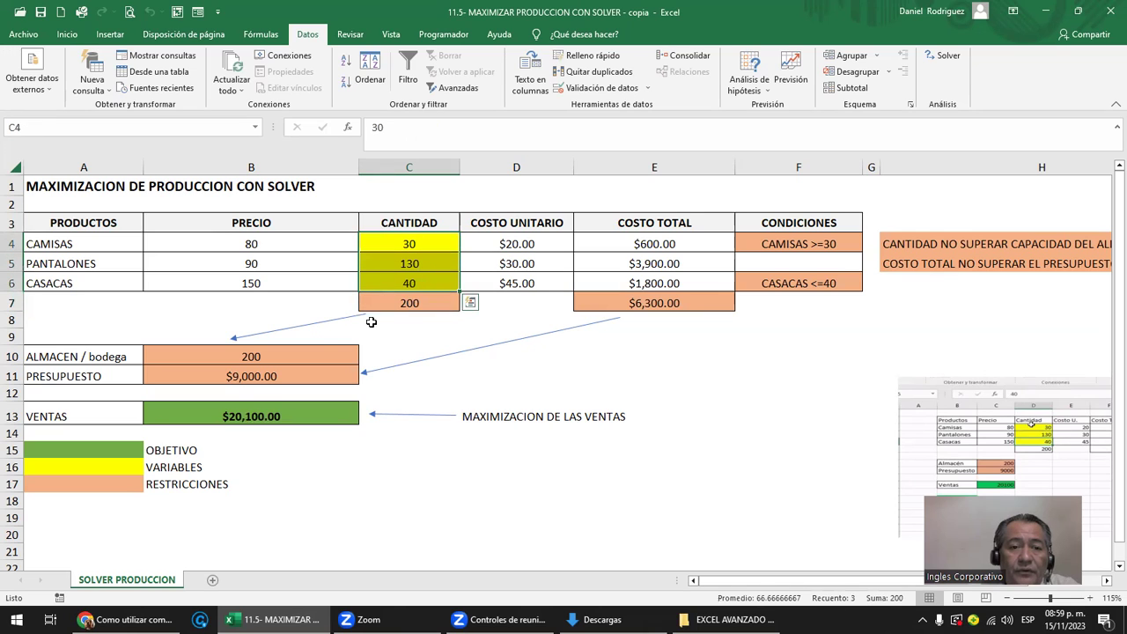
click(245, 357)
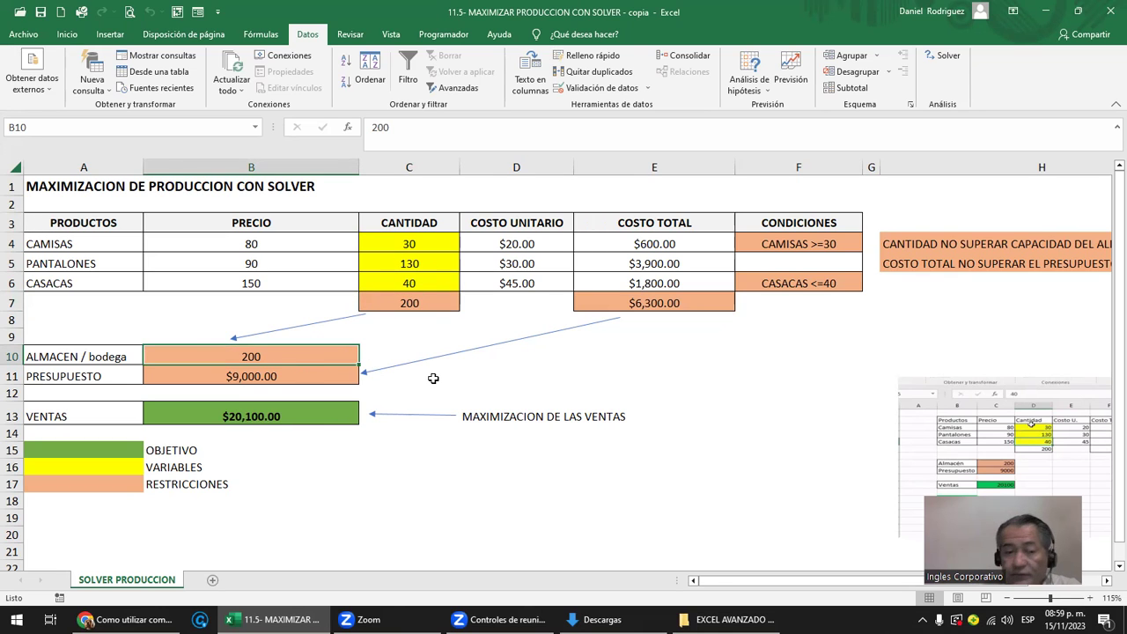
Raise the warehouse capacity in B10 to 300
text(300)
key(Return)
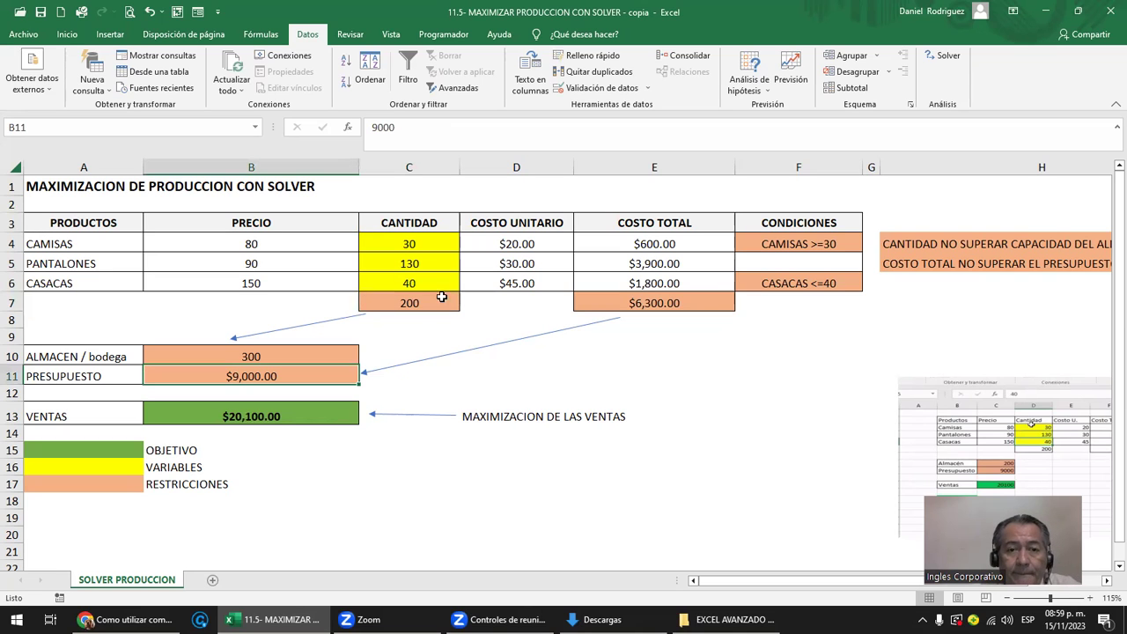
click(412, 222)
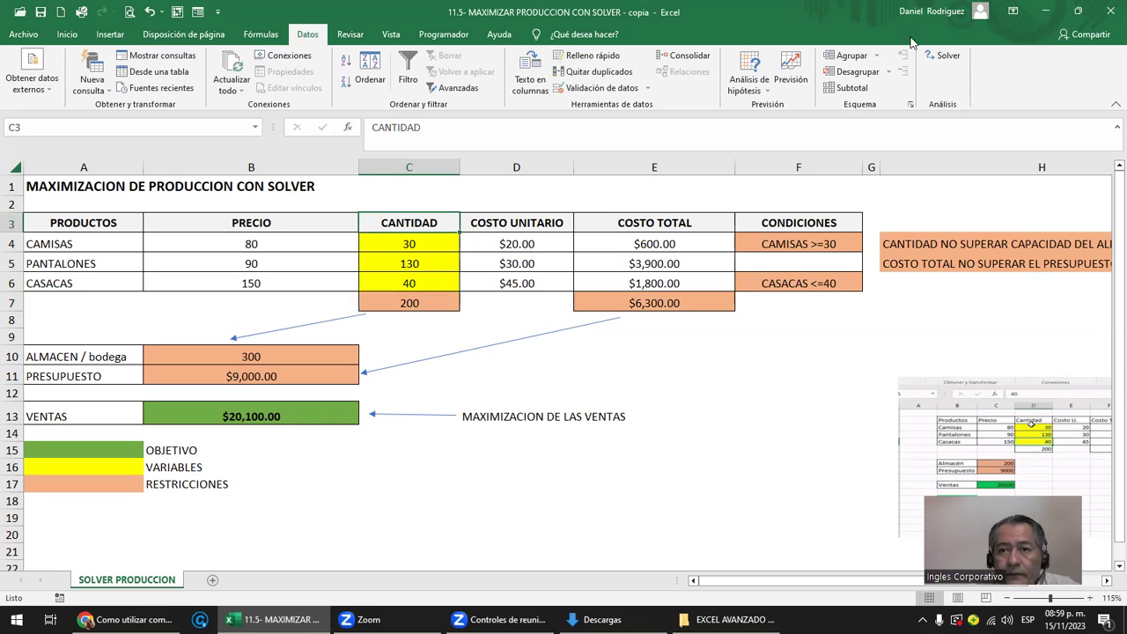
Re-solve and keep 60, 200 and 40 units for $28,800 in sales
click(942, 56)
click(685, 504)
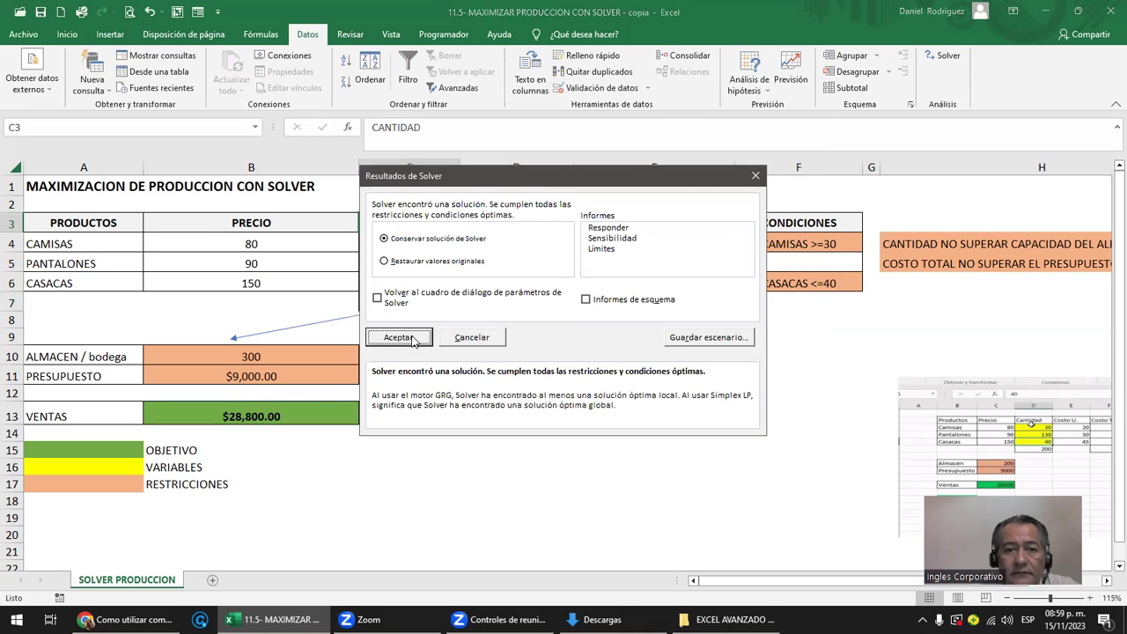
click(413, 340)
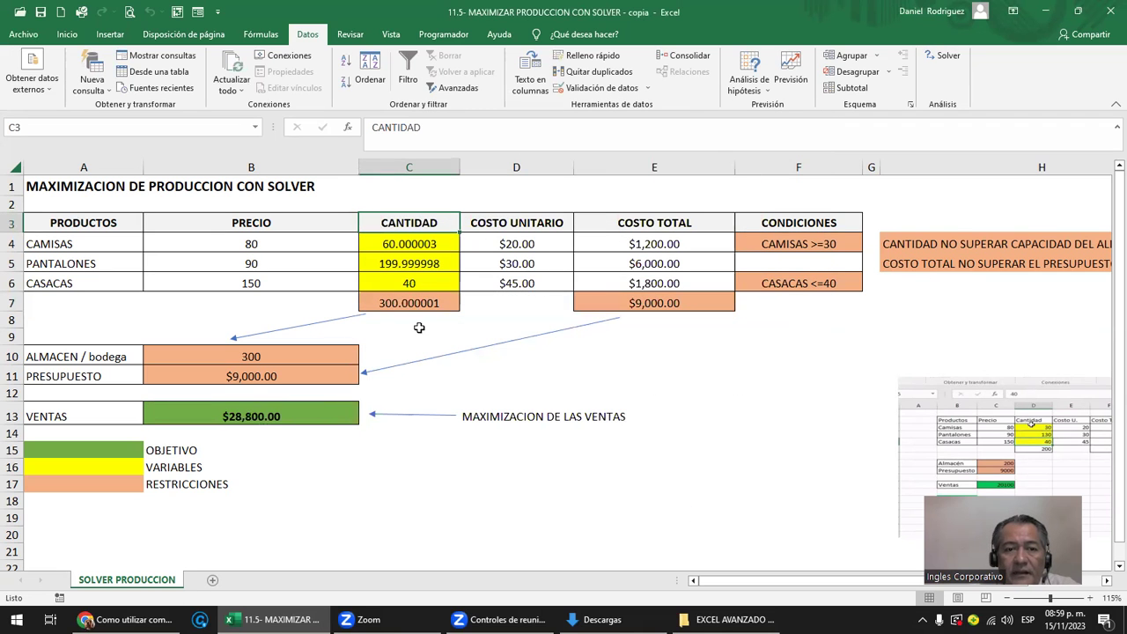
click(295, 352)
Set the warehouse capacity back to 200 and clear quantities C4:C6
text(200)
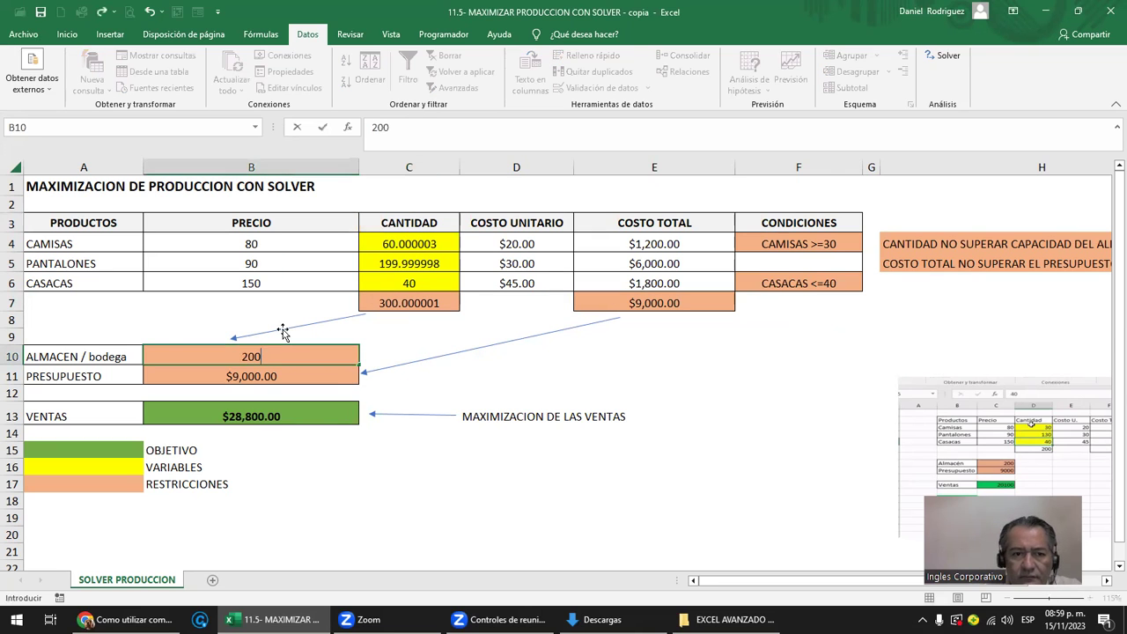
key(Return)
drag(408, 244, 403, 283)
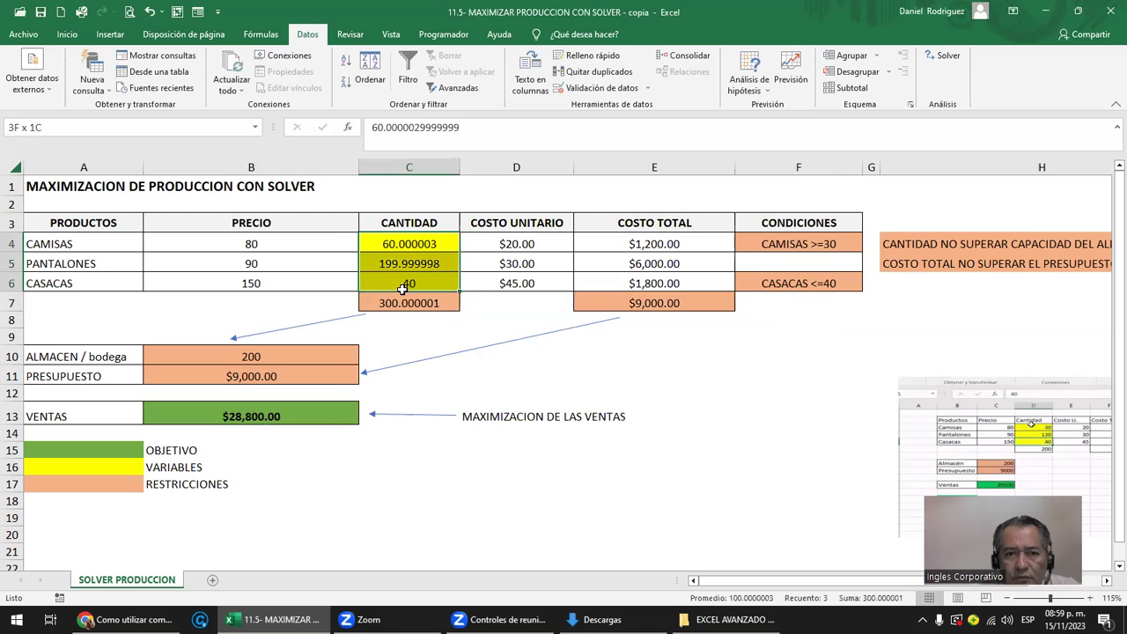
key(Delete)
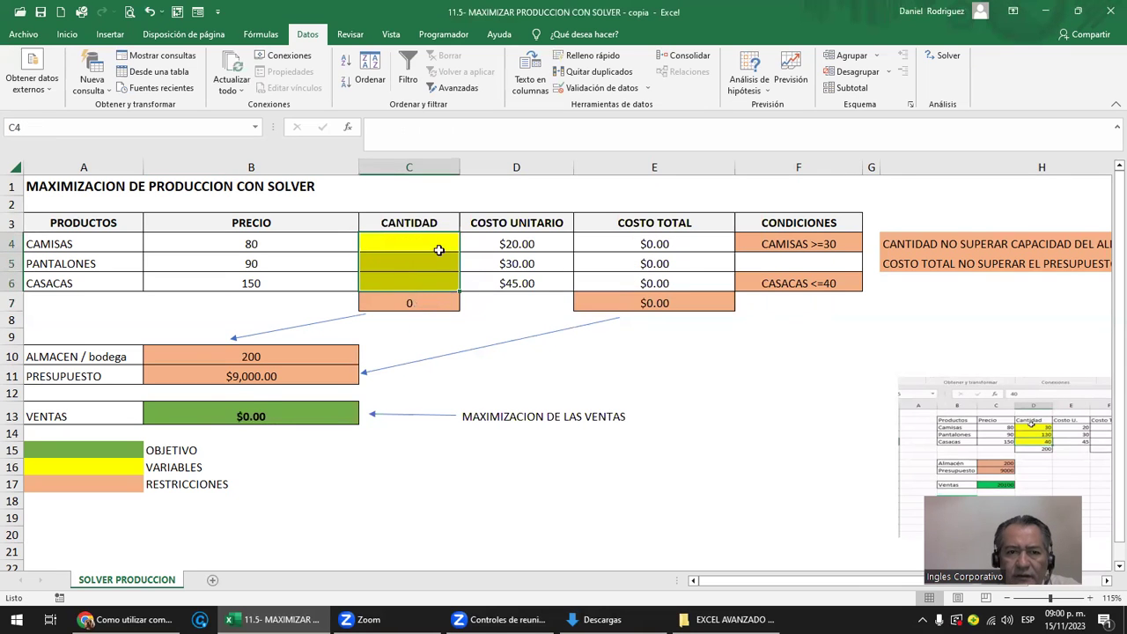
Re-solve and keep 30, 130 and 40 units with $6,300 costs and $20,100 sales
click(434, 247)
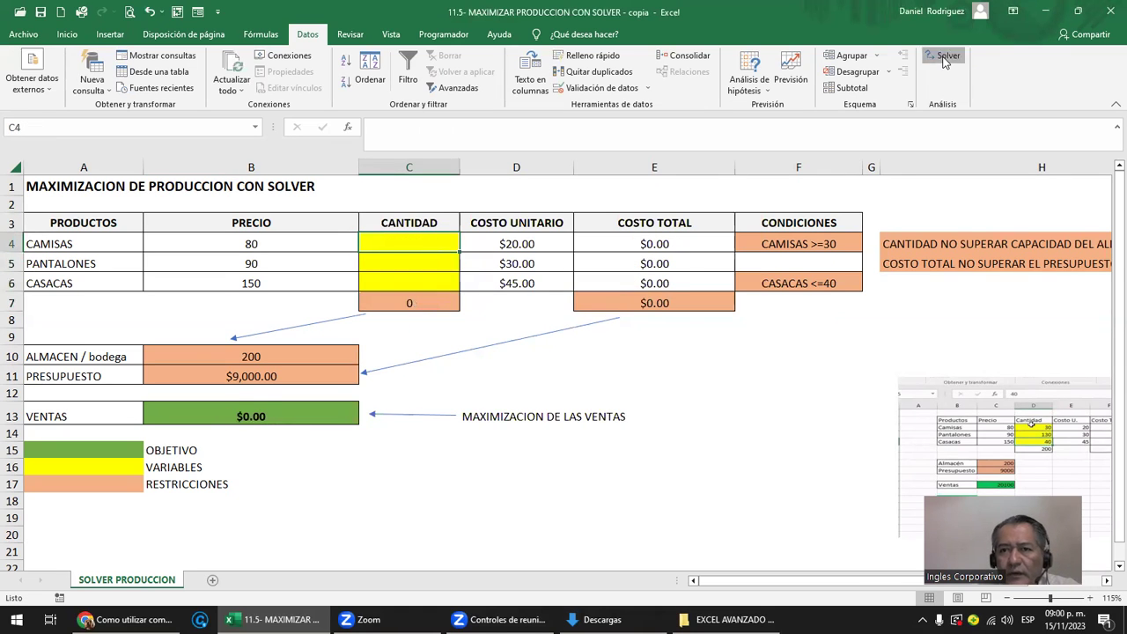
click(944, 58)
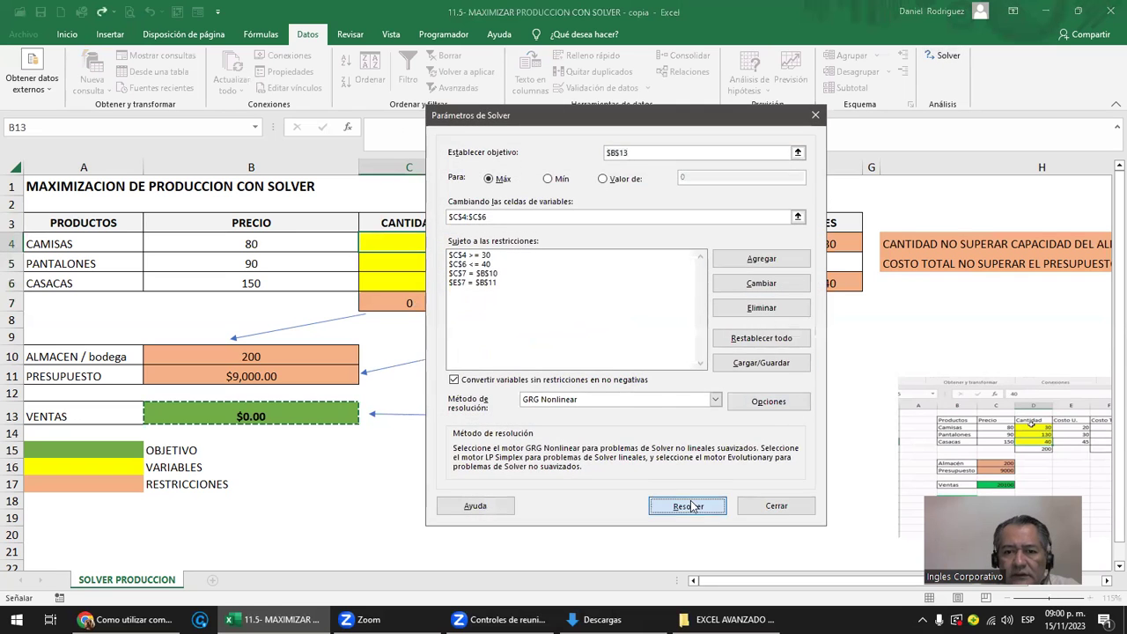
click(688, 507)
click(399, 338)
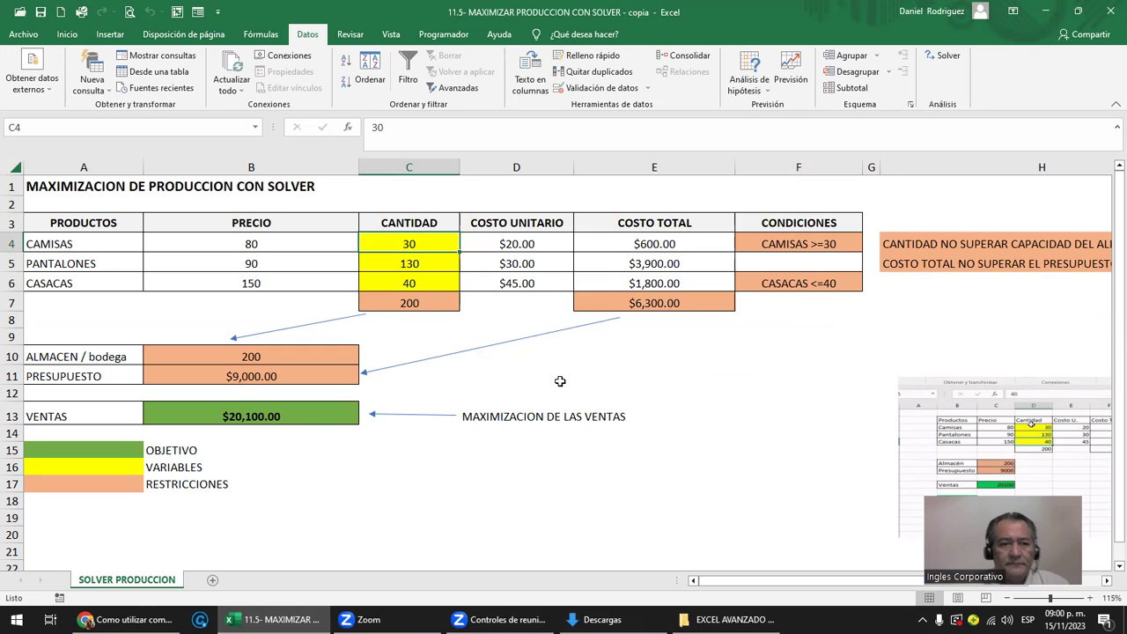
click(407, 304)
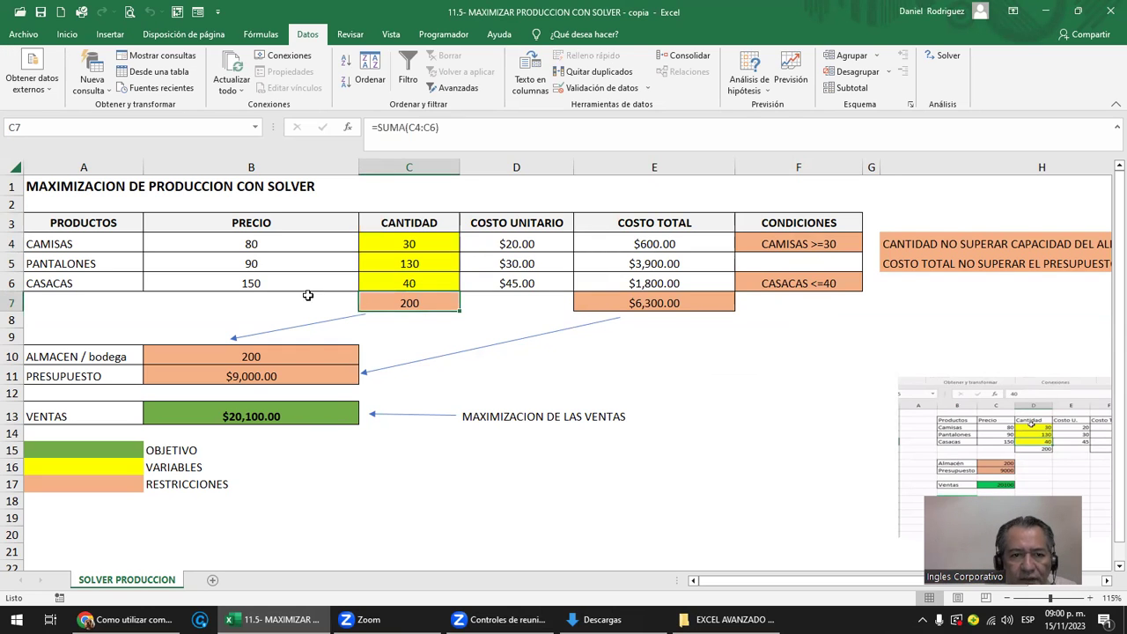
click(269, 363)
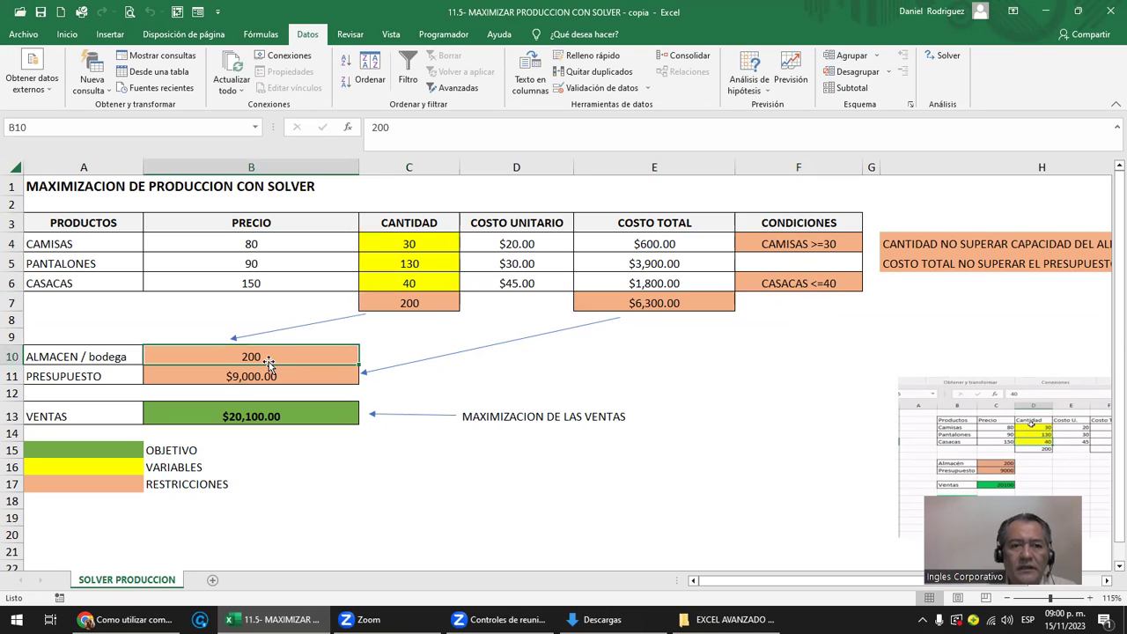
click(673, 303)
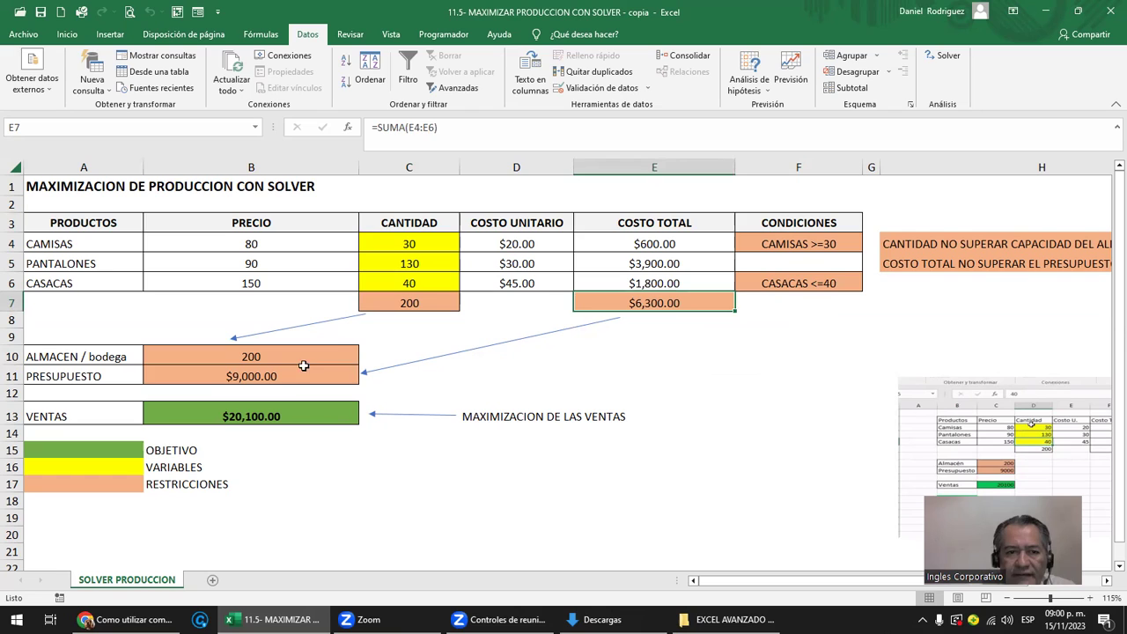
click(287, 373)
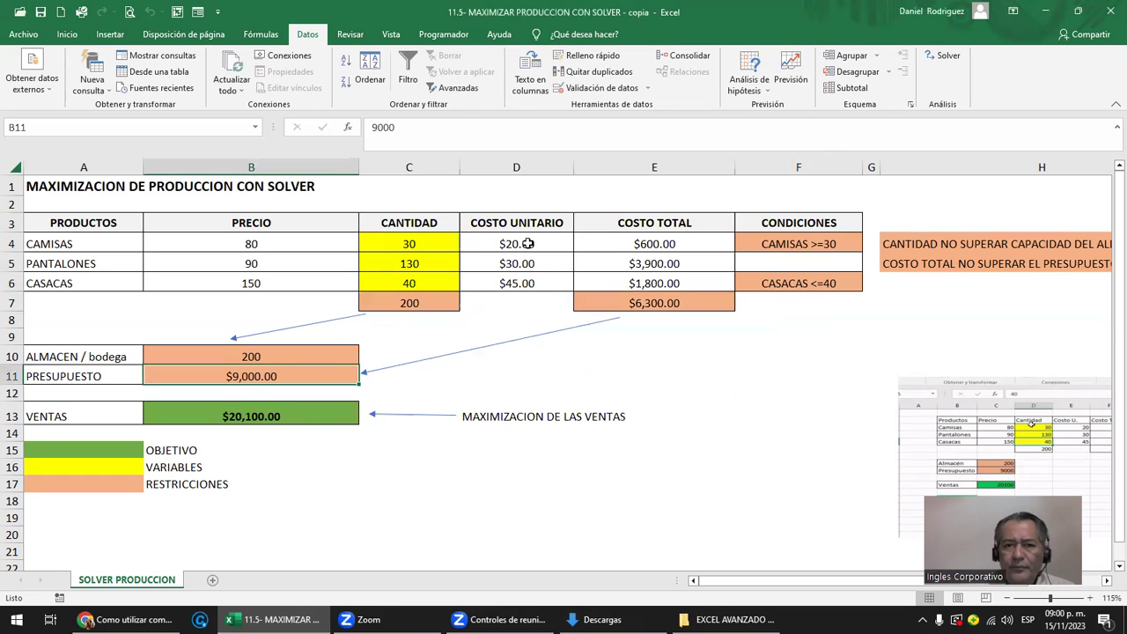
drag(521, 246, 528, 281)
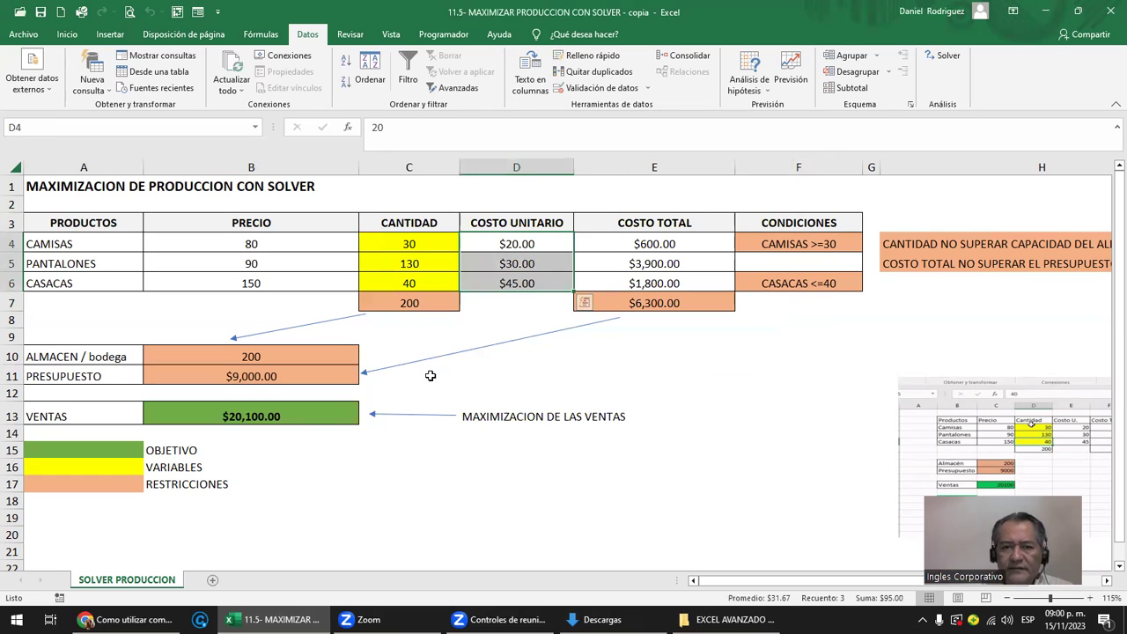
click(818, 283)
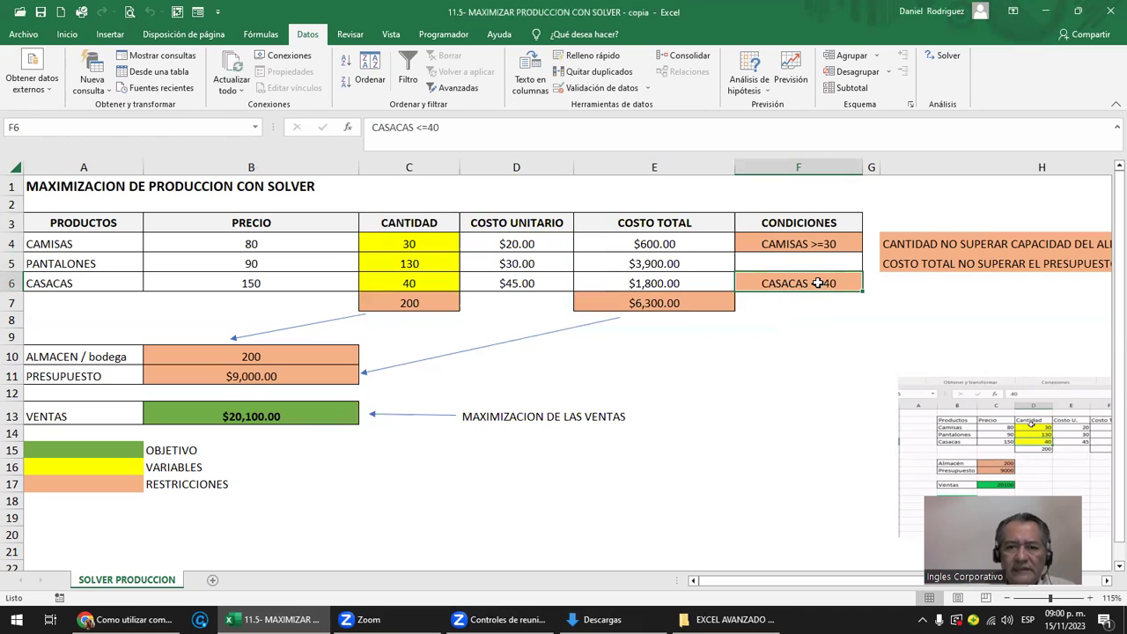
click(418, 303)
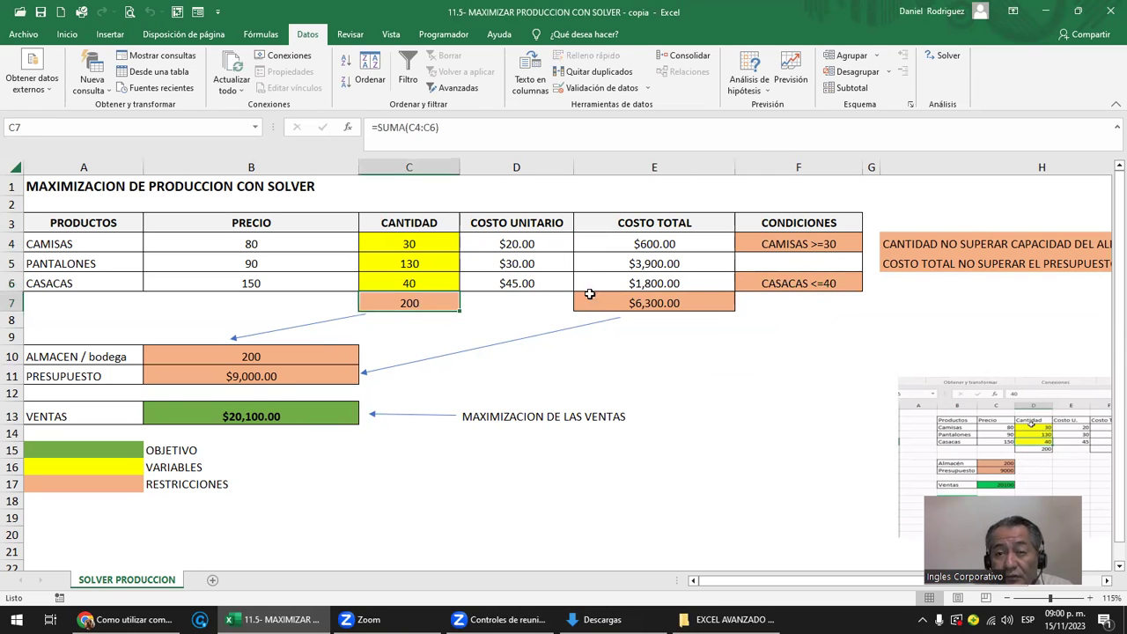
drag(814, 244, 801, 283)
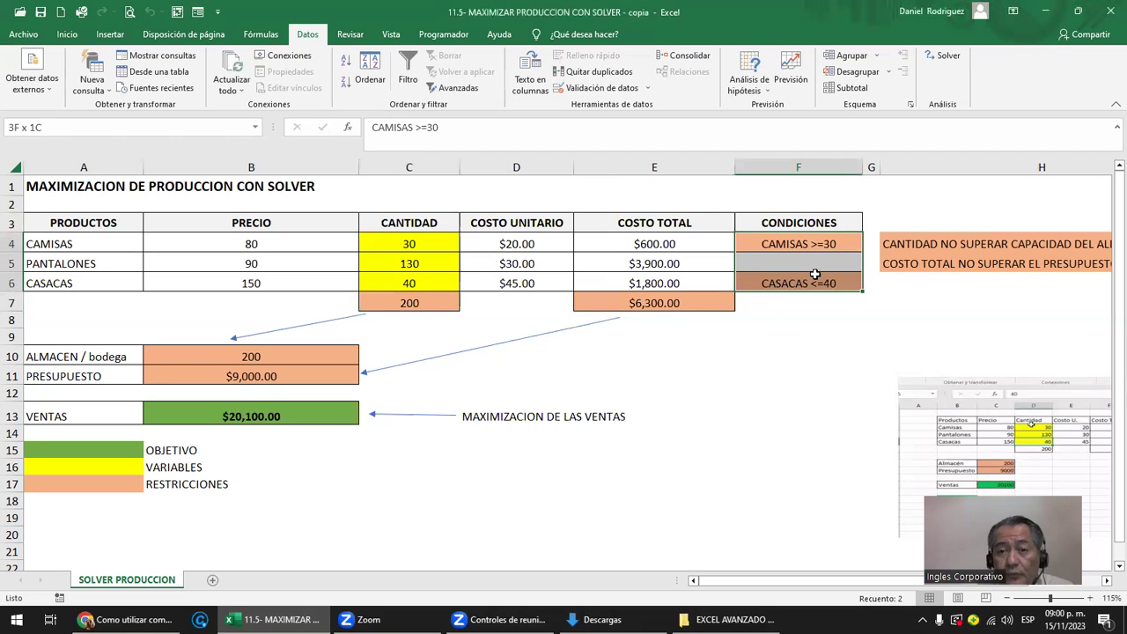
drag(775, 244, 289, 274)
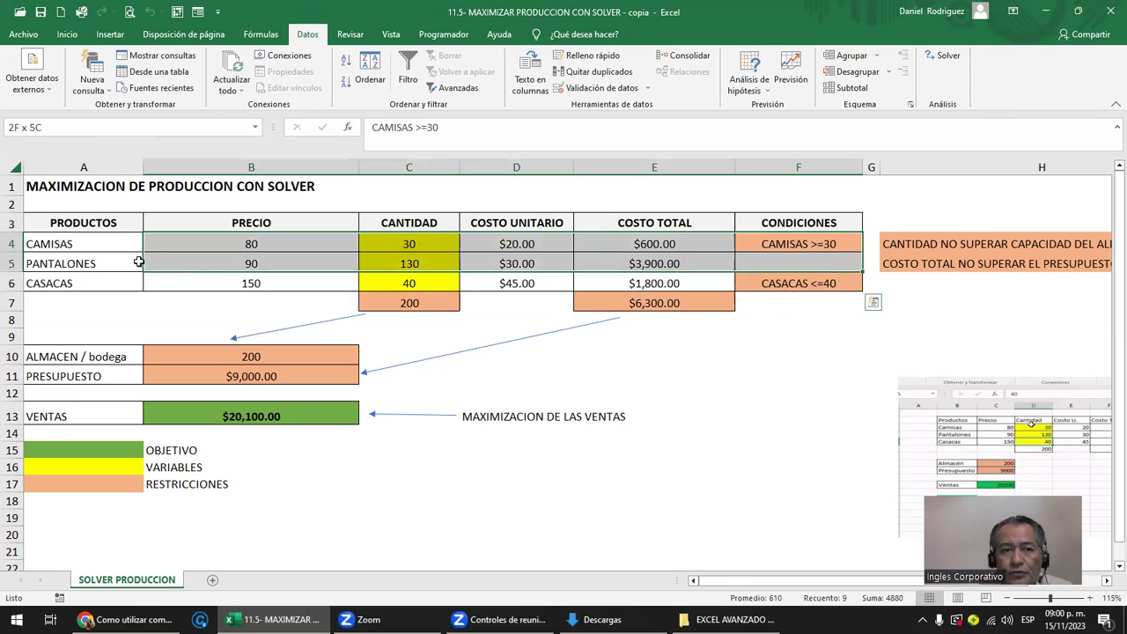
drag(288, 274, 126, 262)
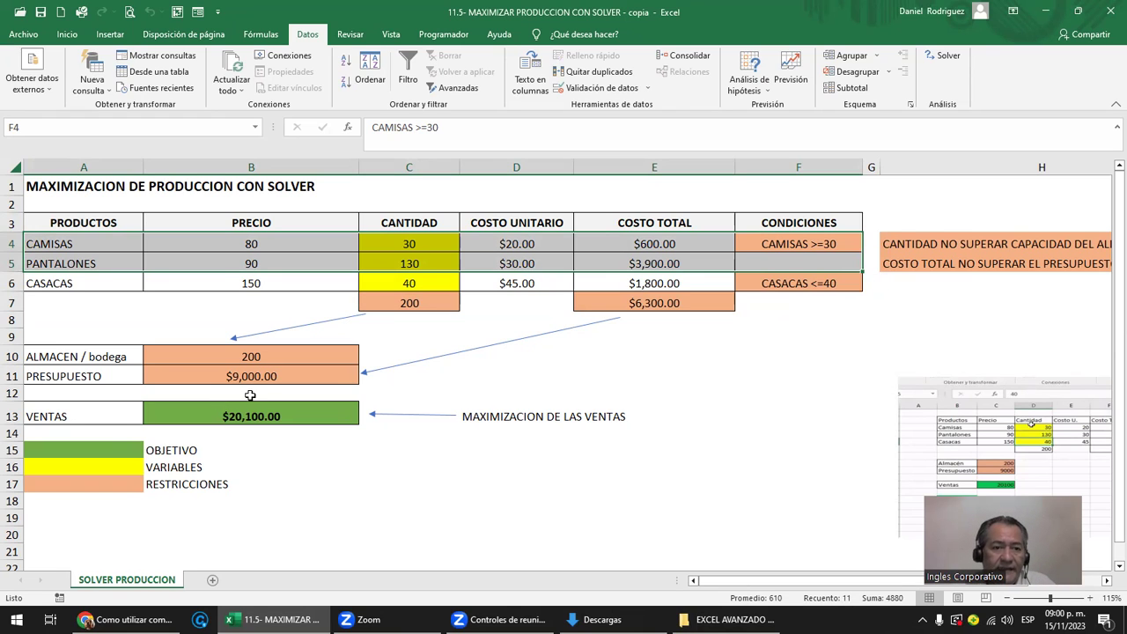
click(265, 357)
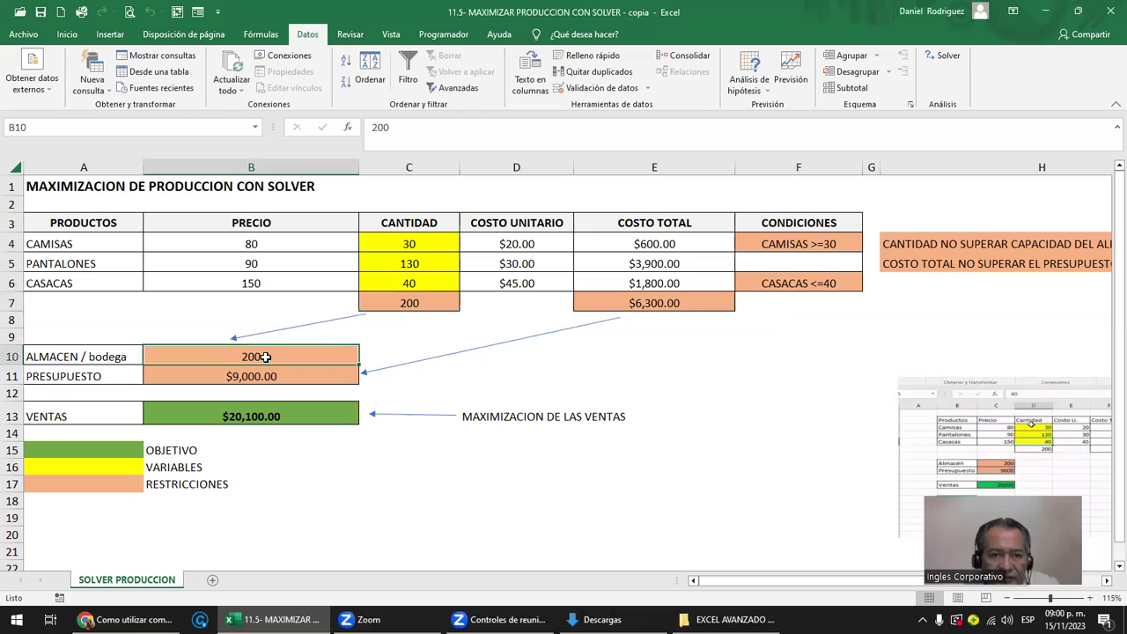
drag(105, 244, 806, 264)
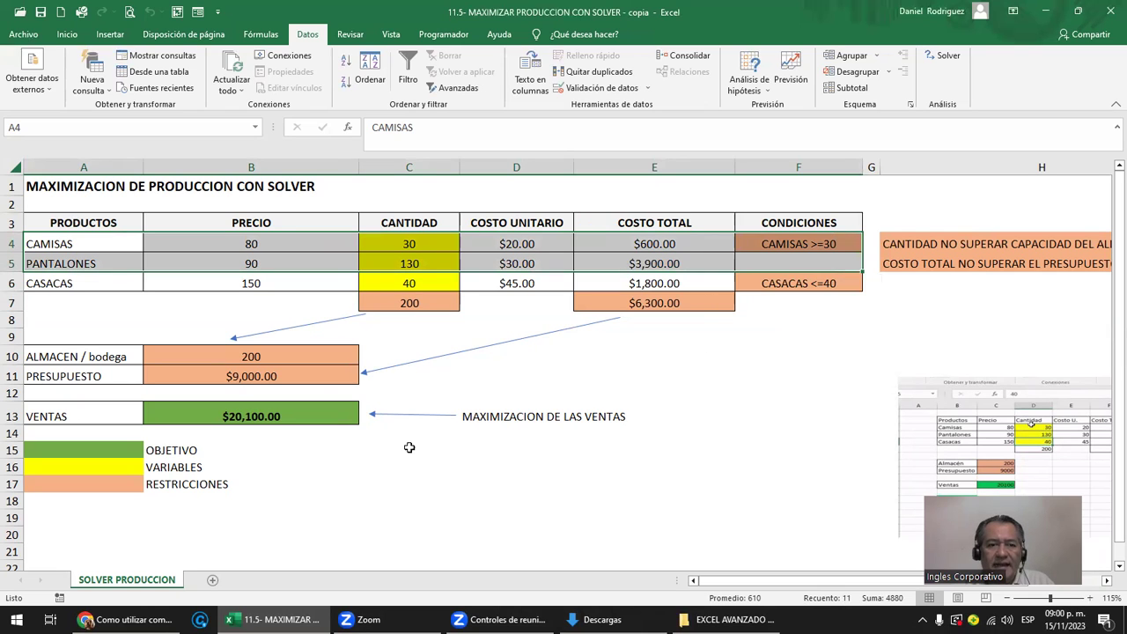
click(472, 377)
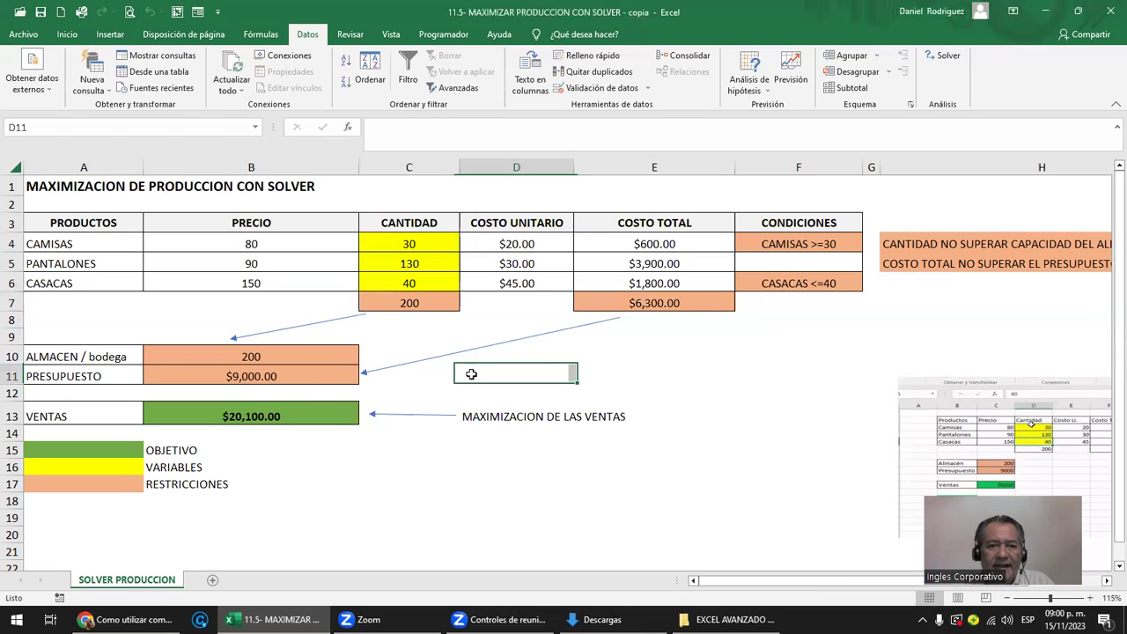
double_click(244, 418)
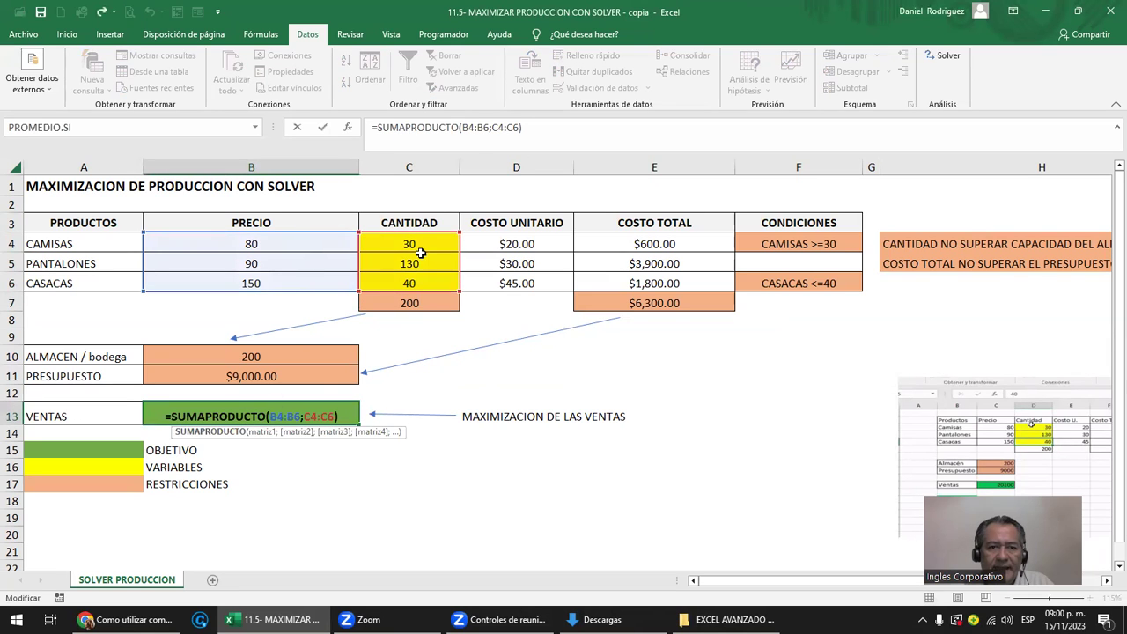
drag(421, 253, 420, 282)
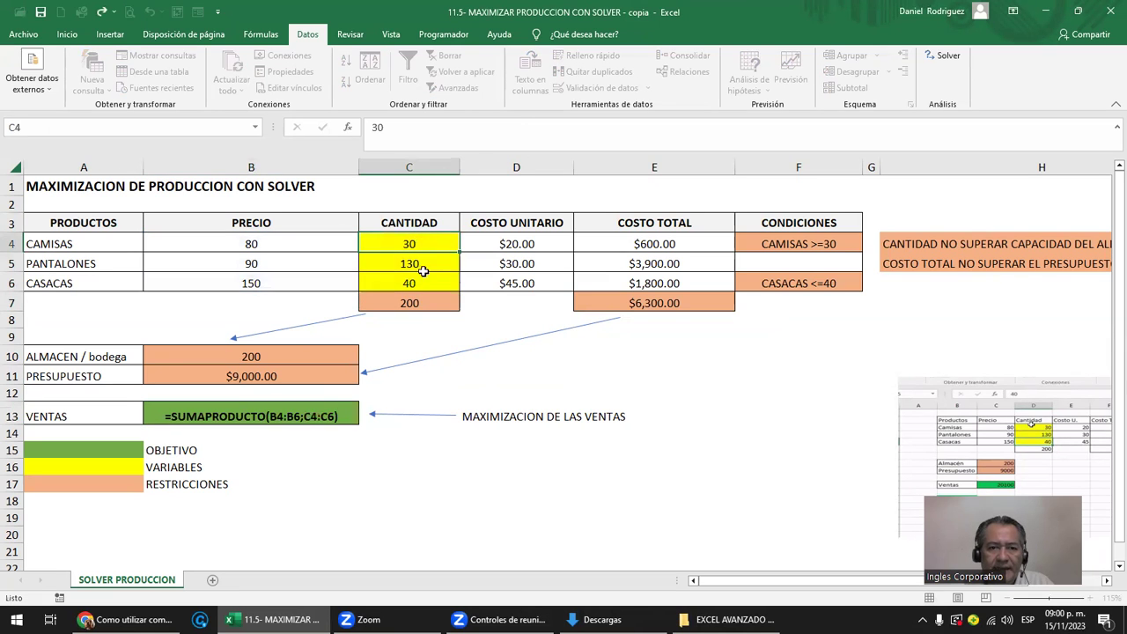
click(438, 352)
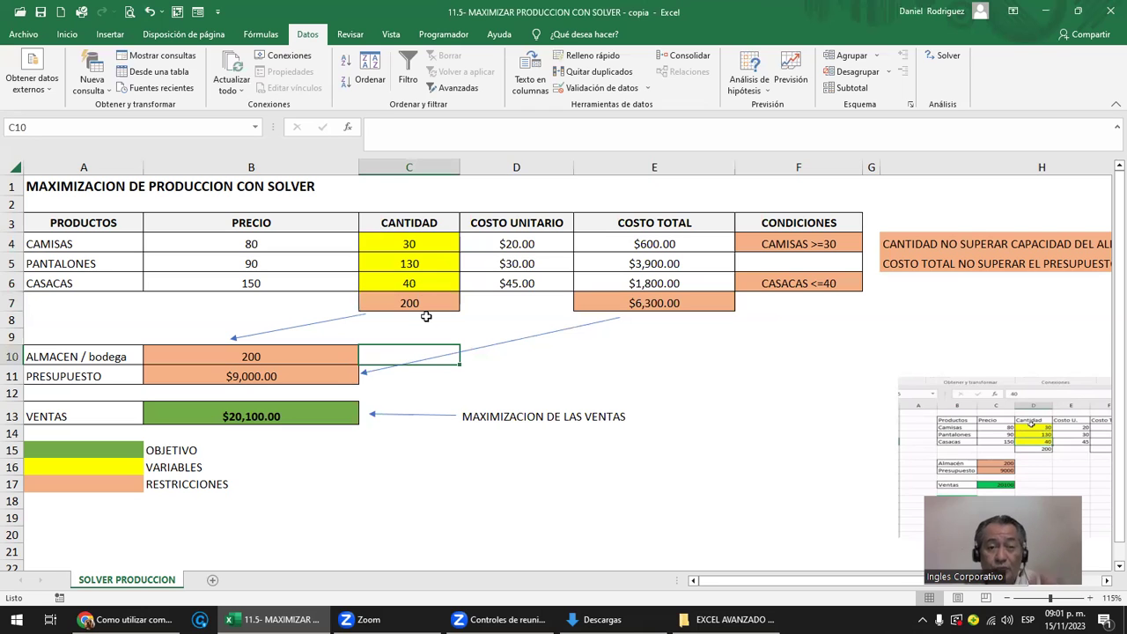
drag(398, 245, 403, 273)
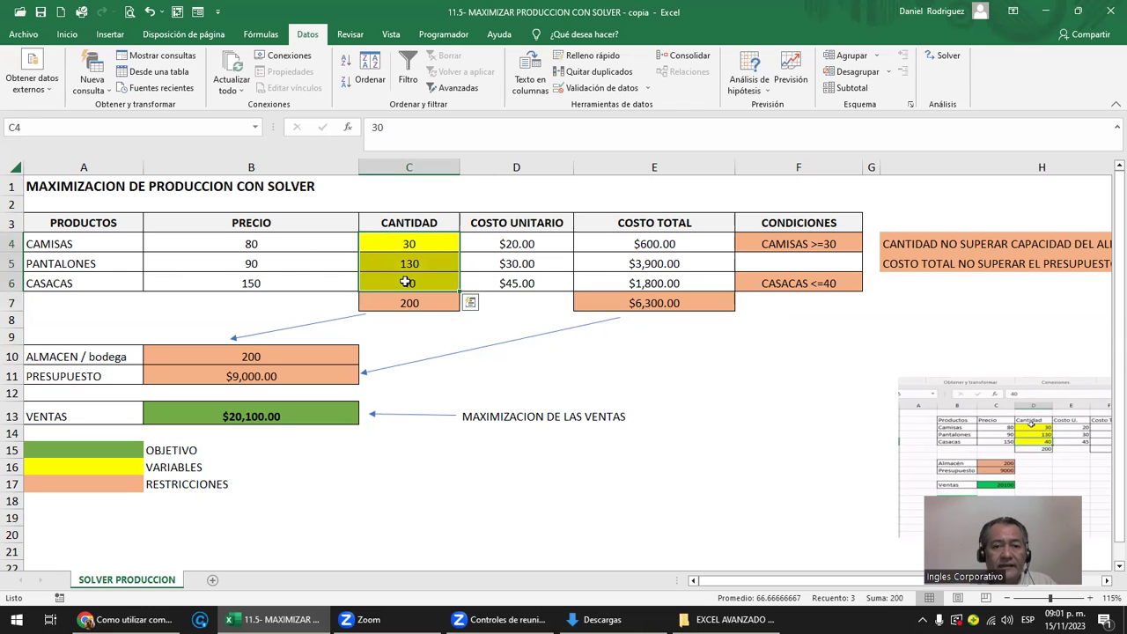
click(83, 264)
drag(76, 265, 783, 270)
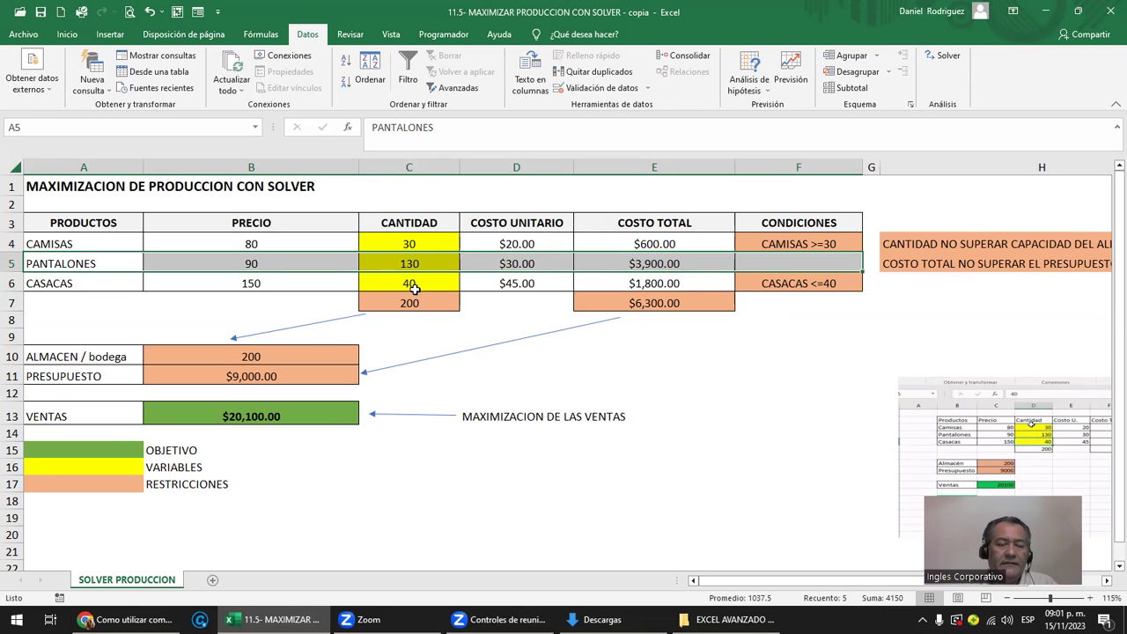
click(413, 245)
click(420, 262)
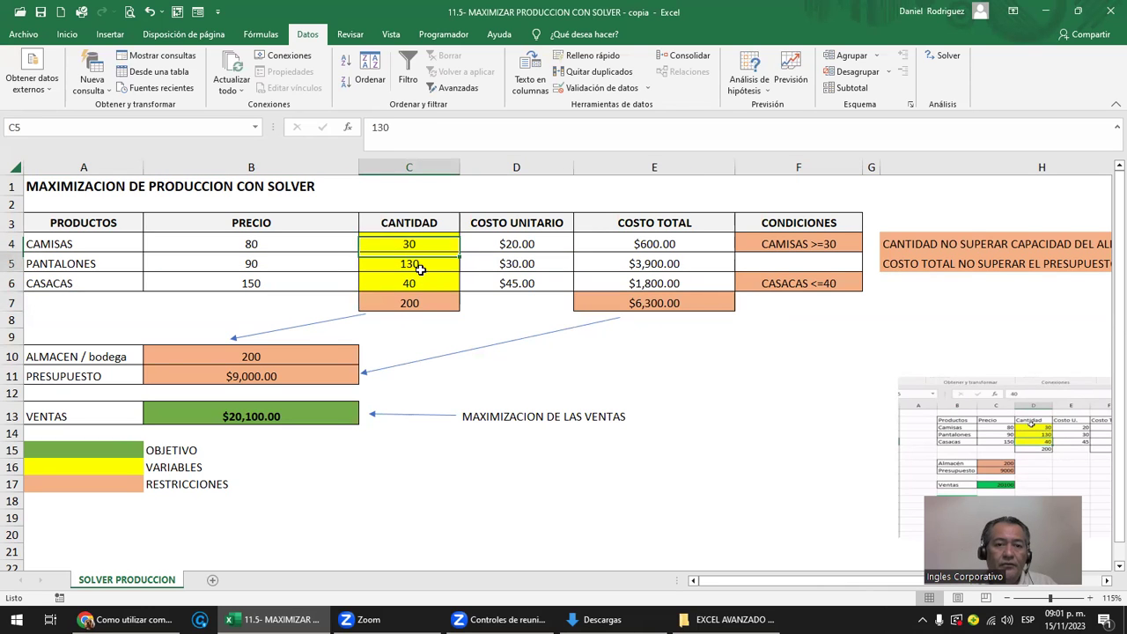
click(416, 282)
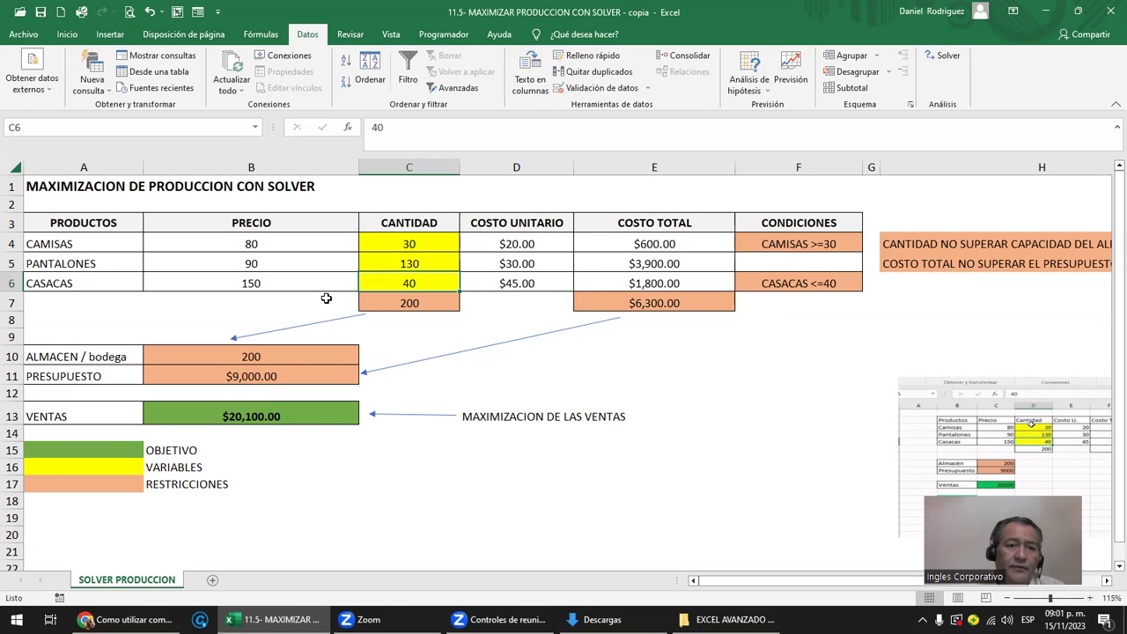
click(284, 421)
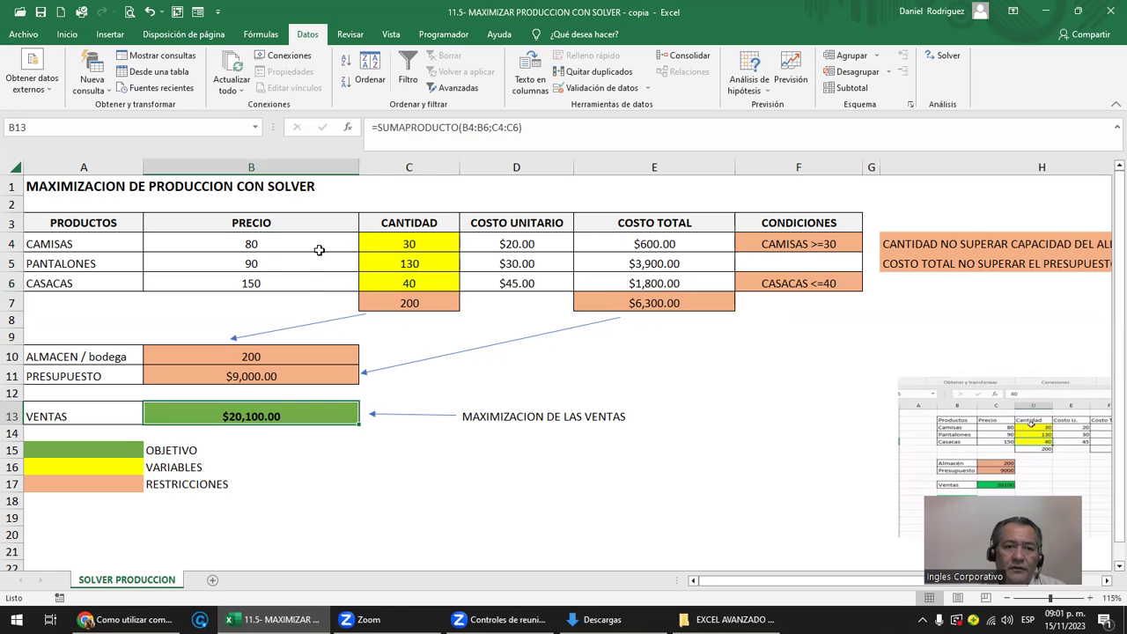
drag(412, 247, 416, 281)
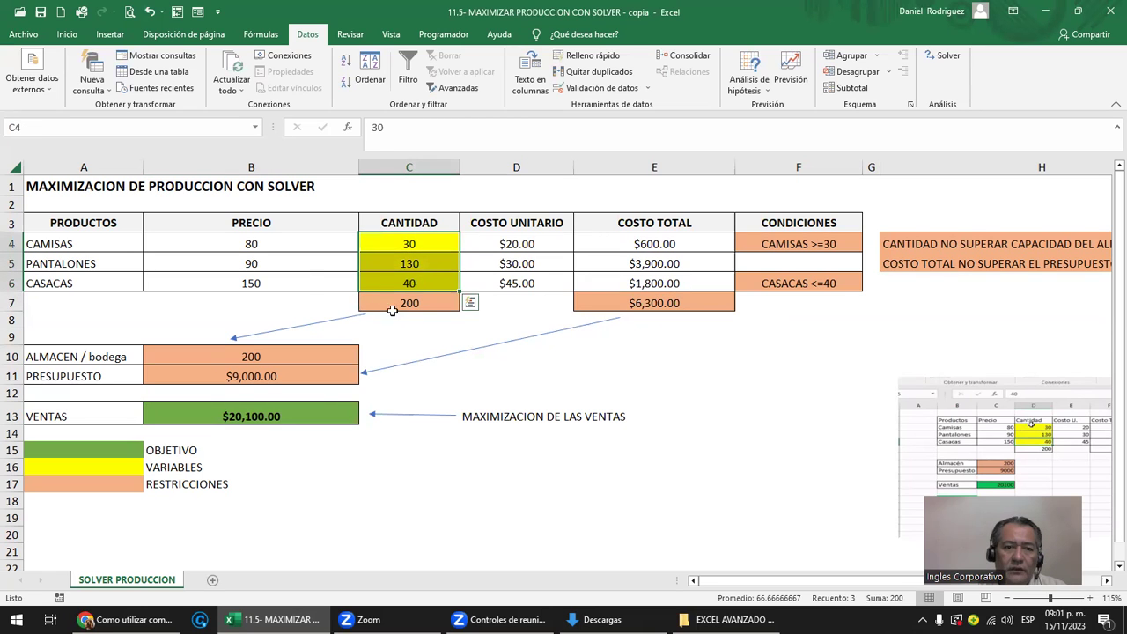
click(293, 415)
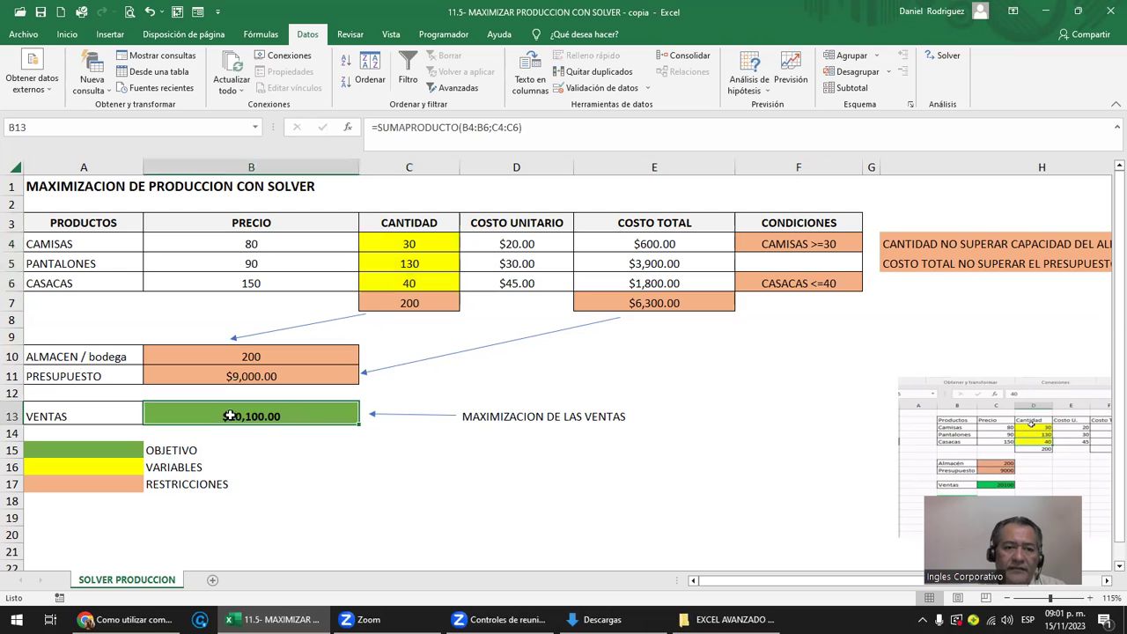
click(654, 303)
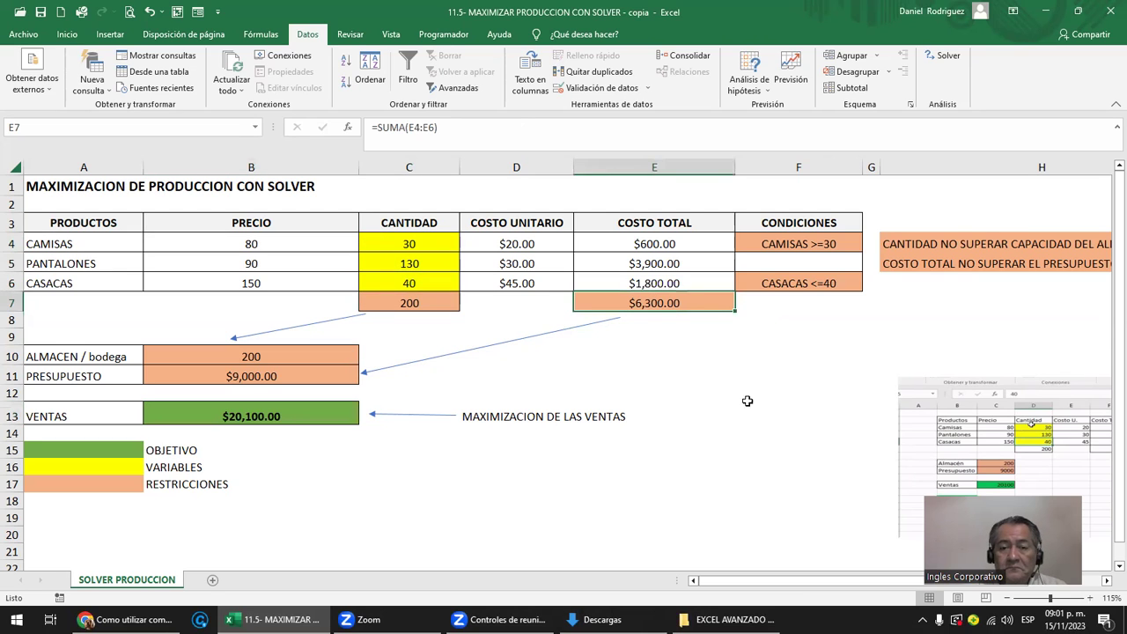
double_click(617, 385)
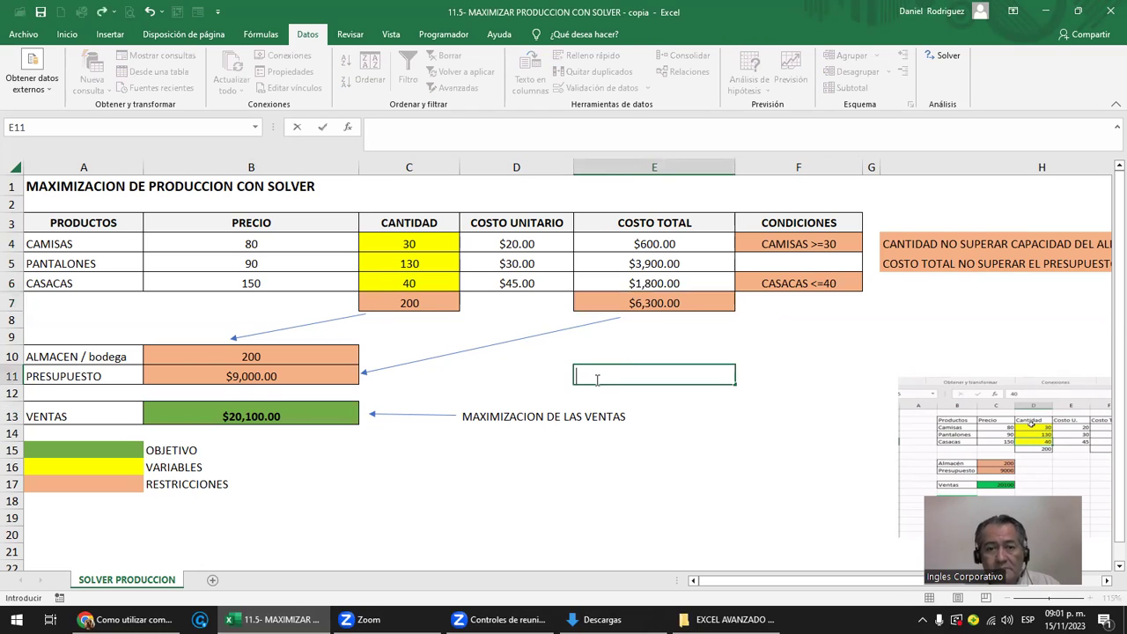
text(})
key(BackSpace)
text(=)
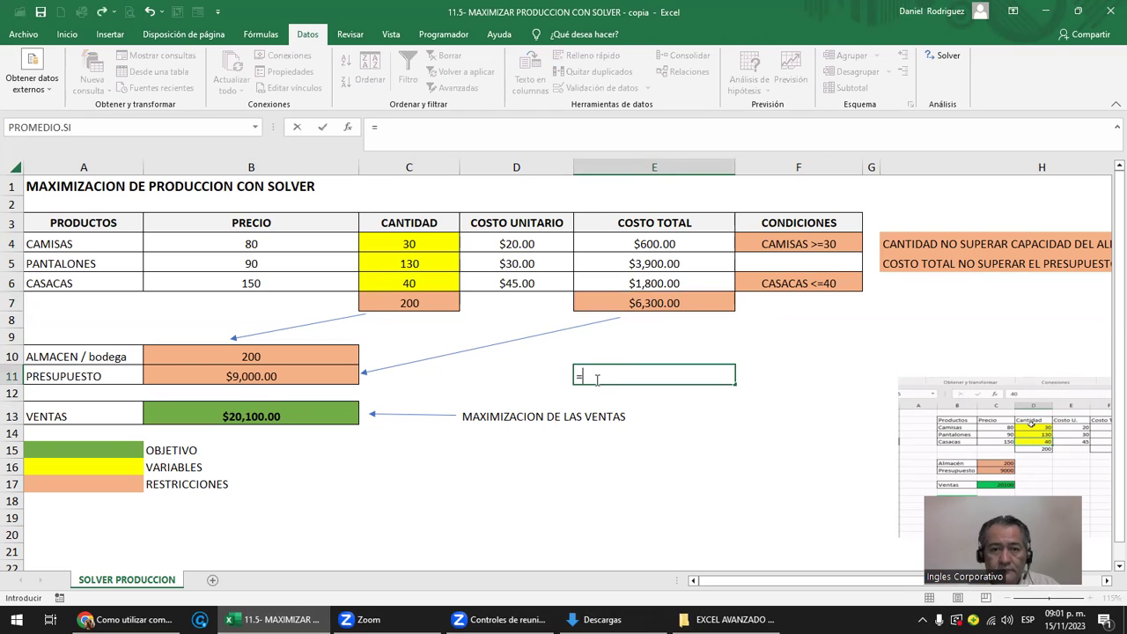
click(270, 413)
text(-)
click(652, 304)
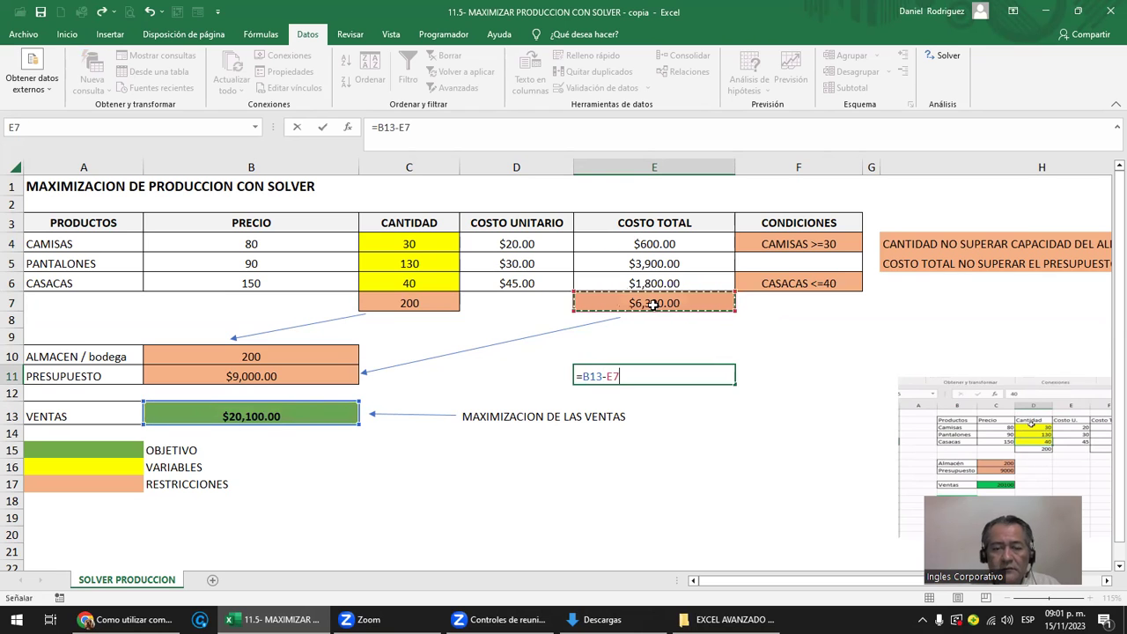
key(Return)
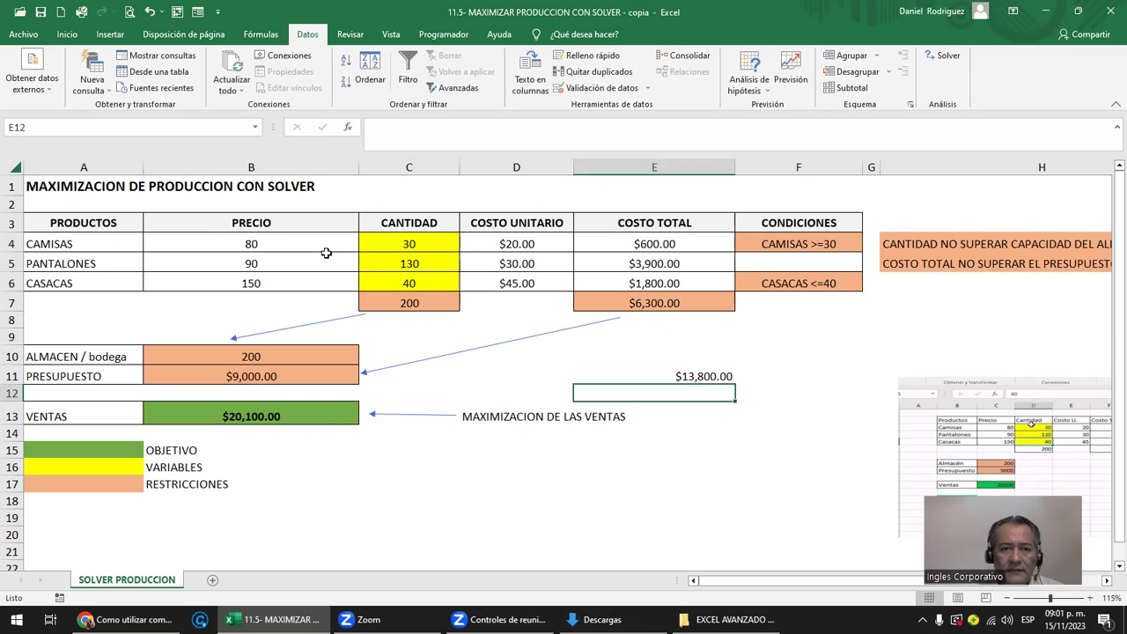
click(251, 258)
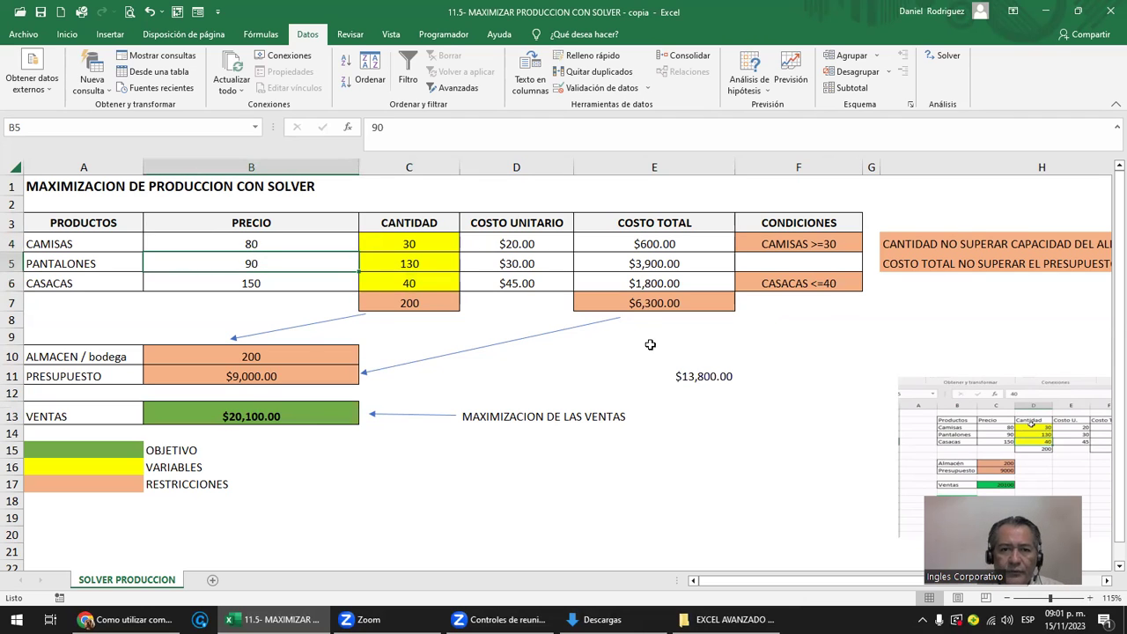
click(78, 227)
drag(281, 221, 279, 264)
drag(409, 235, 410, 264)
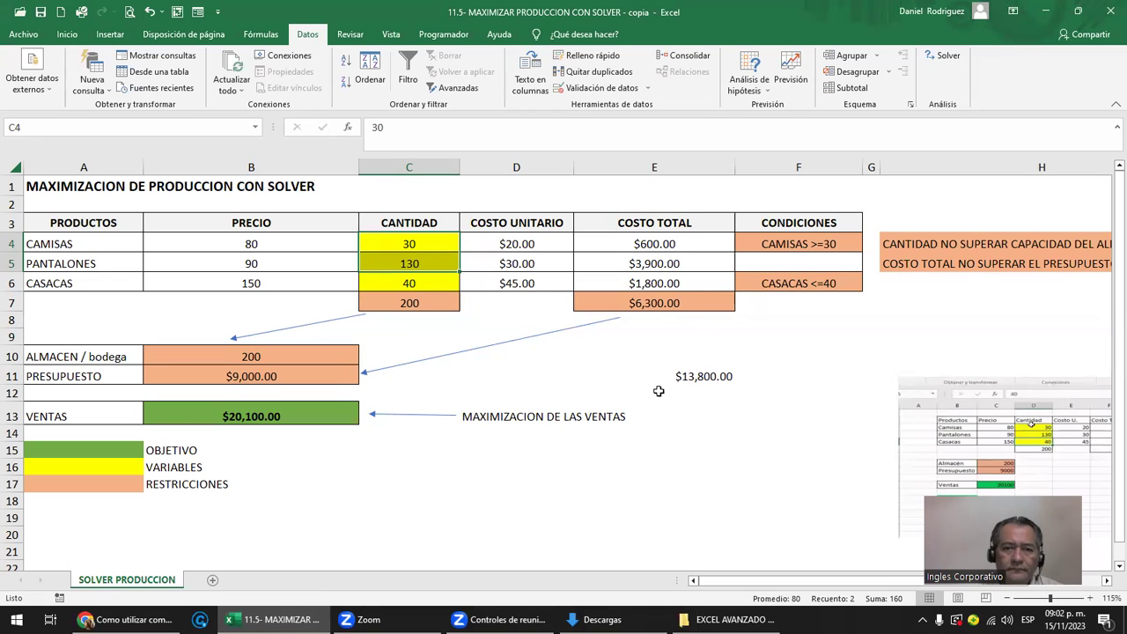
click(40, 12)
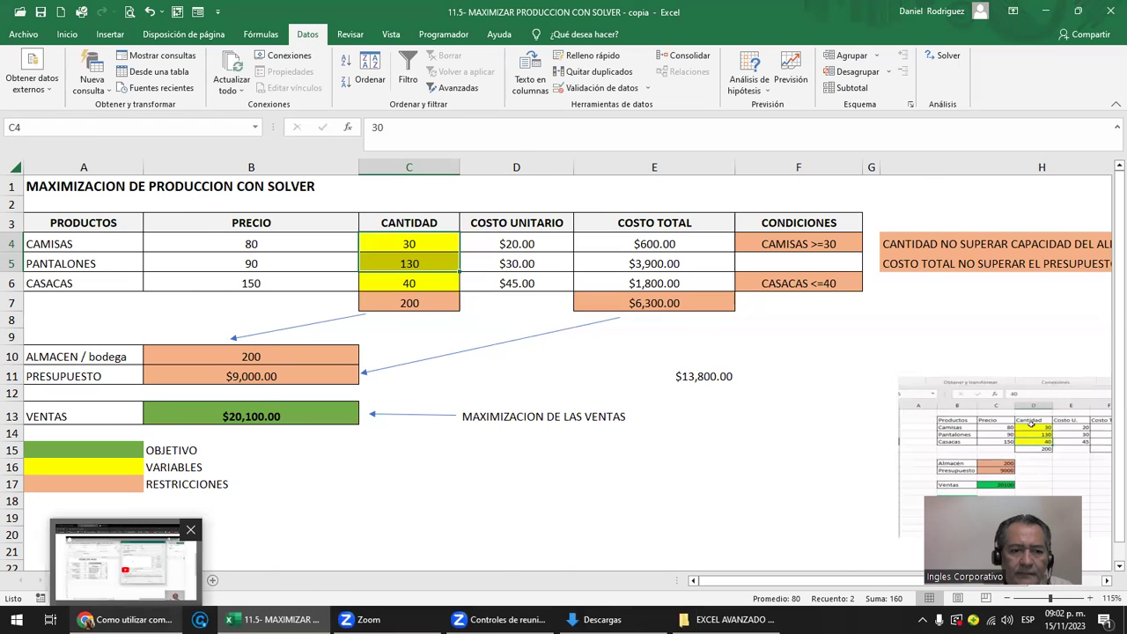
click(201, 567)
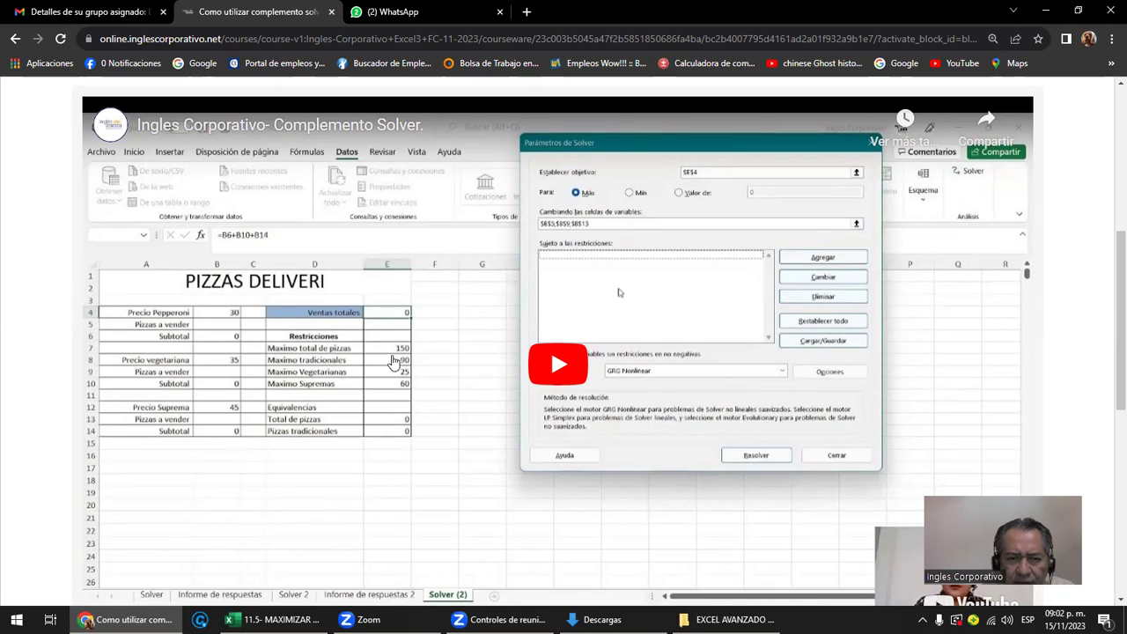
Advance past Laboratorio 10, Objetivo 3.3 and the Solver reports video to the Laboratorio 11 quiz
scroll(951, 196, up, 3)
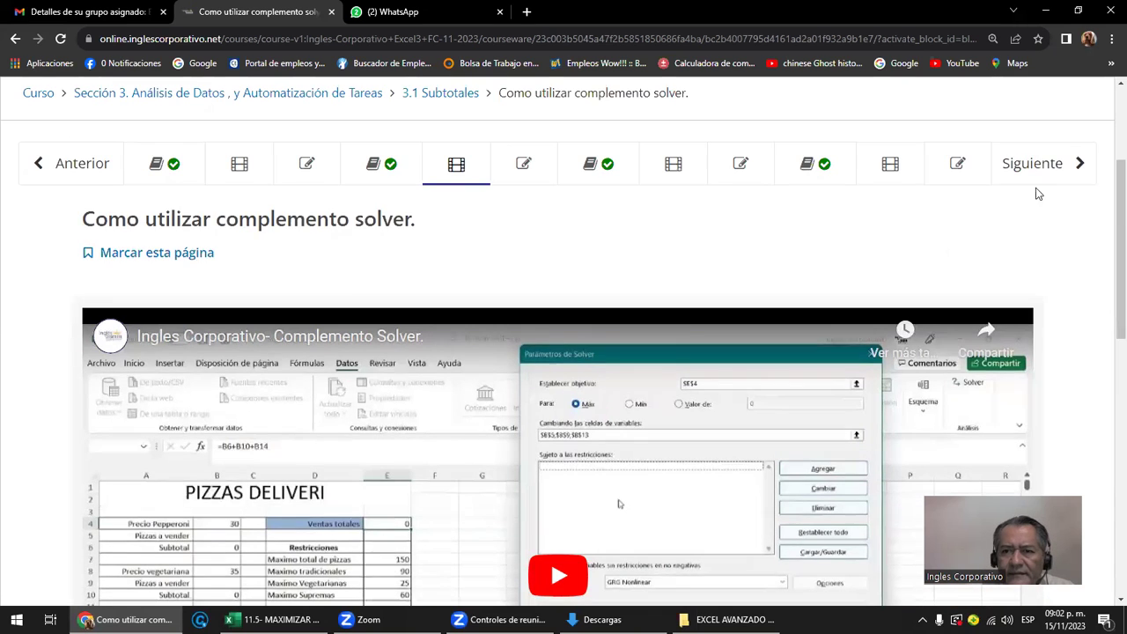
click(1032, 164)
click(1036, 168)
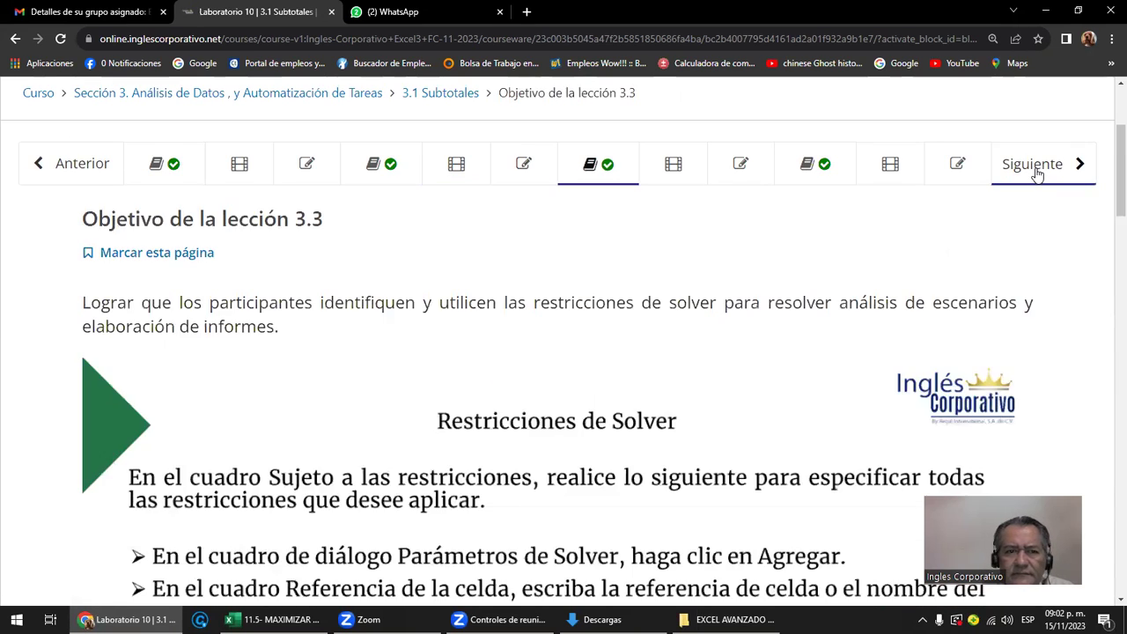
click(1037, 172)
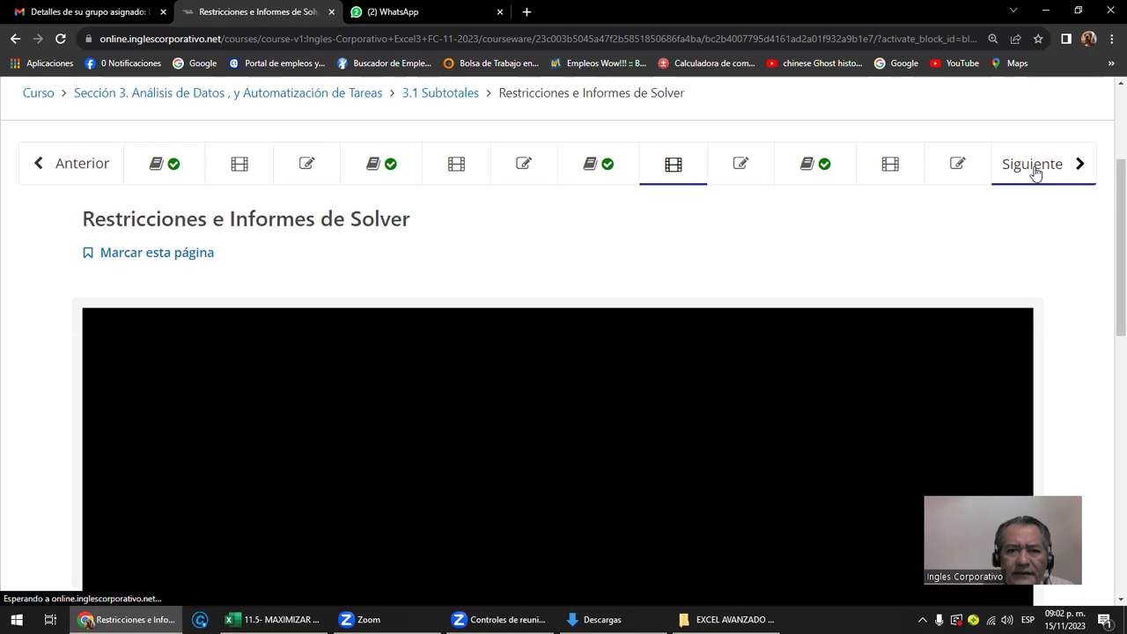
scroll(764, 345, down, 3)
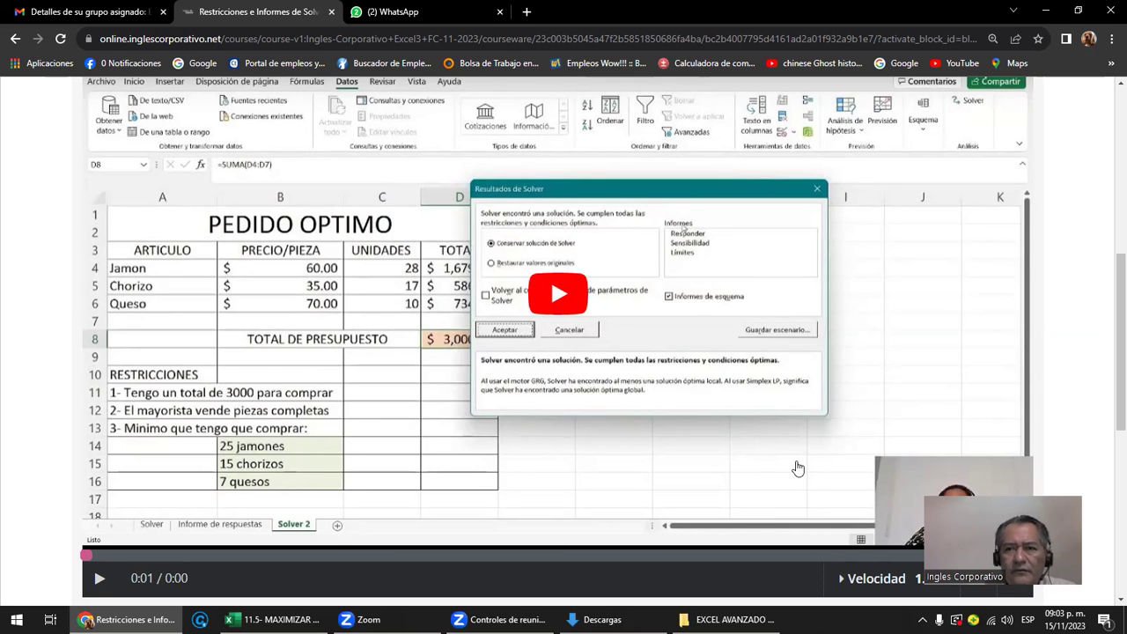
scroll(930, 356, up, 2)
click(1044, 106)
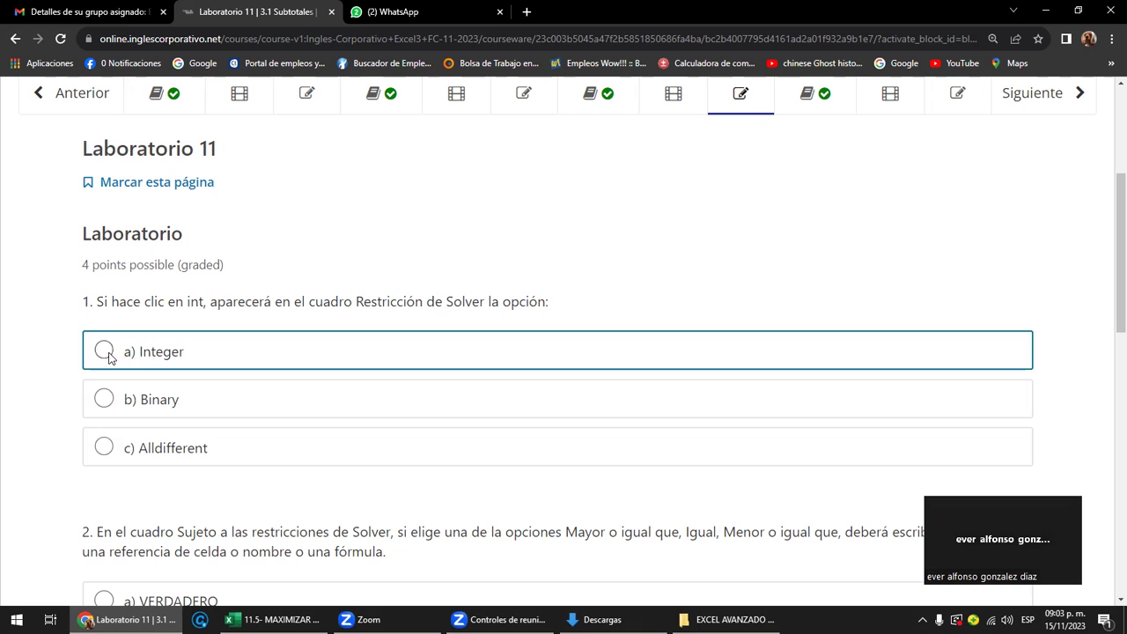
Read the Laboratorio 11 questions, marking 'Mayor' in question 2, then return to Excel
scroll(108, 354, down, 3)
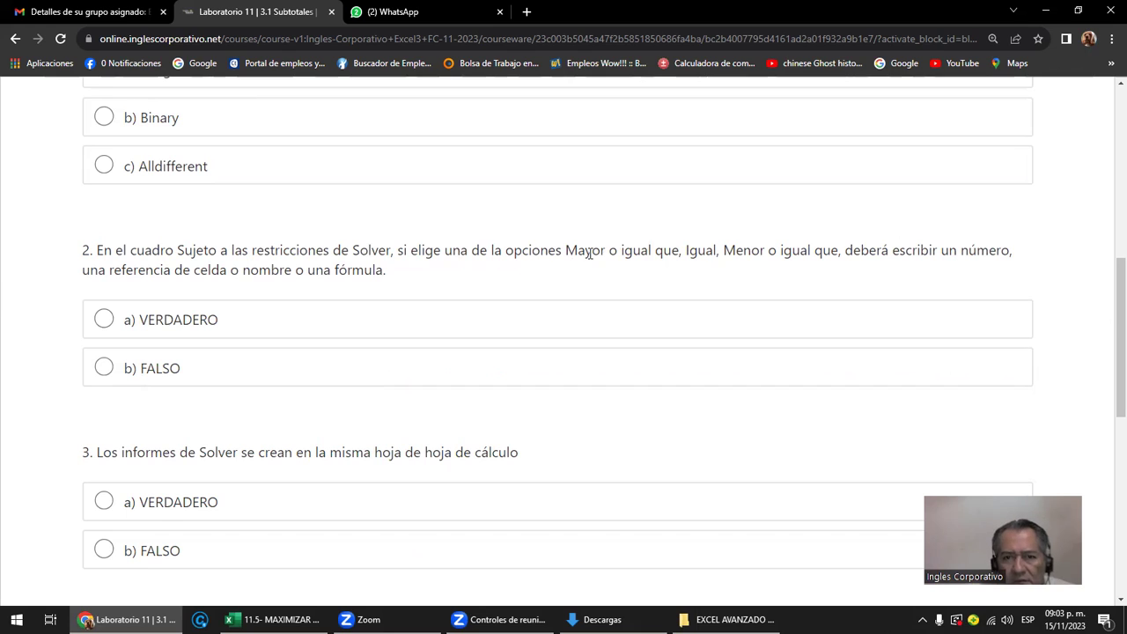
drag(564, 250, 610, 247)
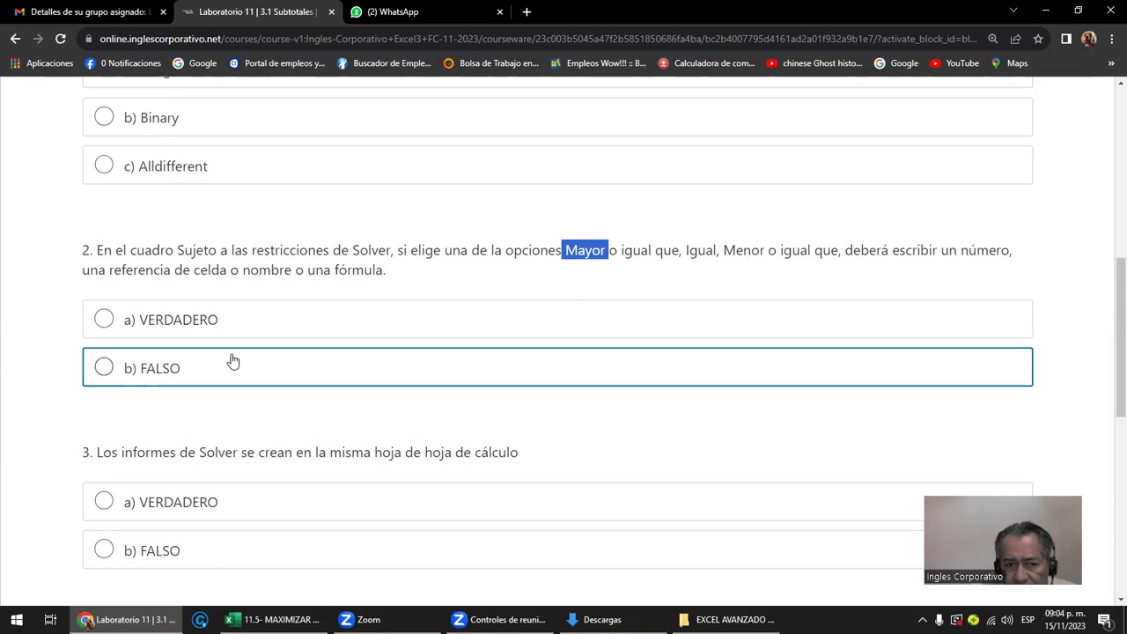
scroll(232, 361, down, 2)
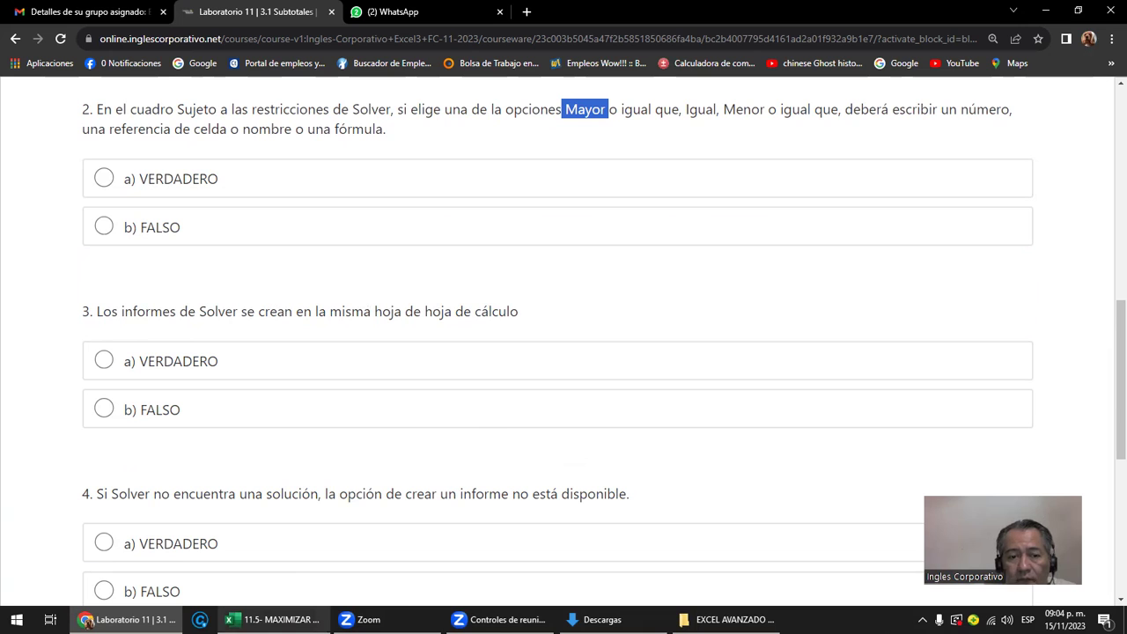
click(273, 619)
Run Solver again on the sales objective with the current constraints
drag(409, 244, 408, 263)
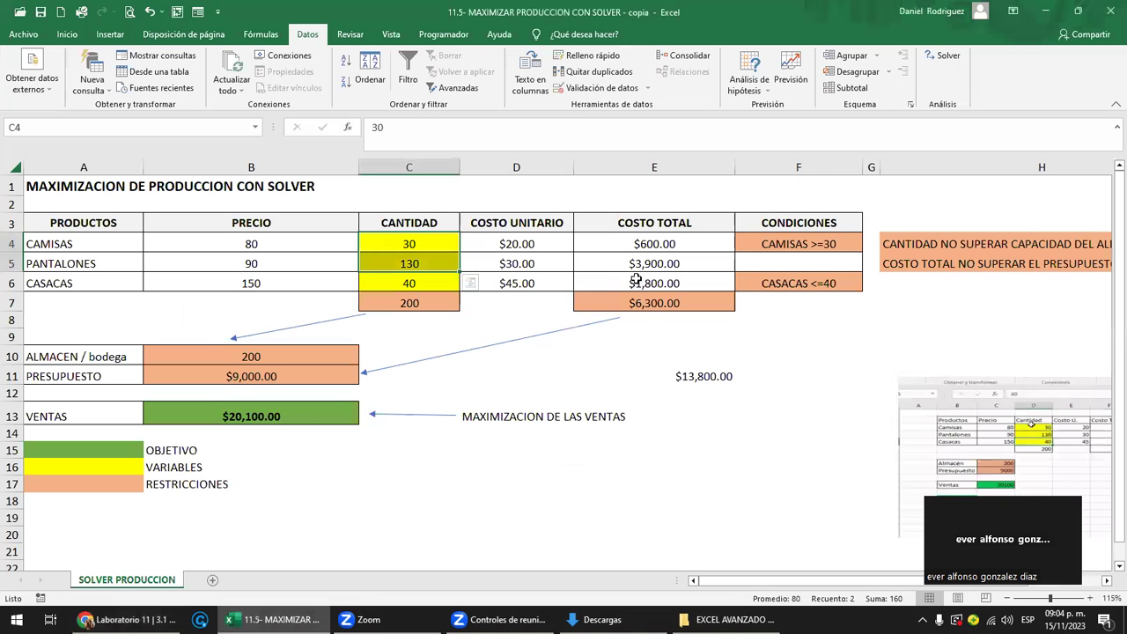
click(951, 58)
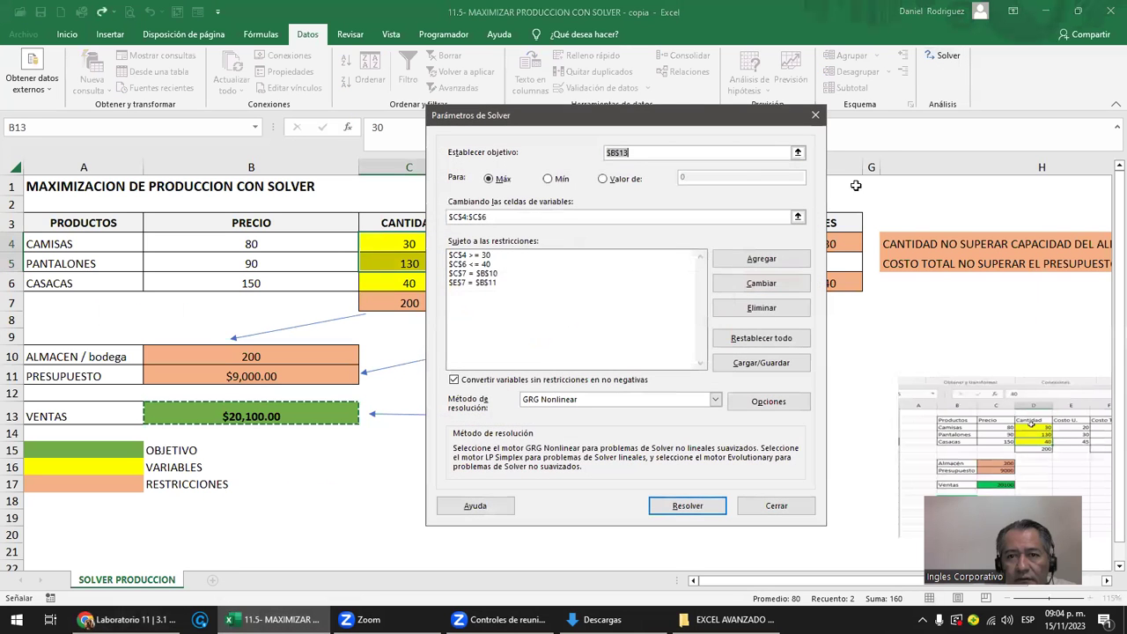
click(688, 513)
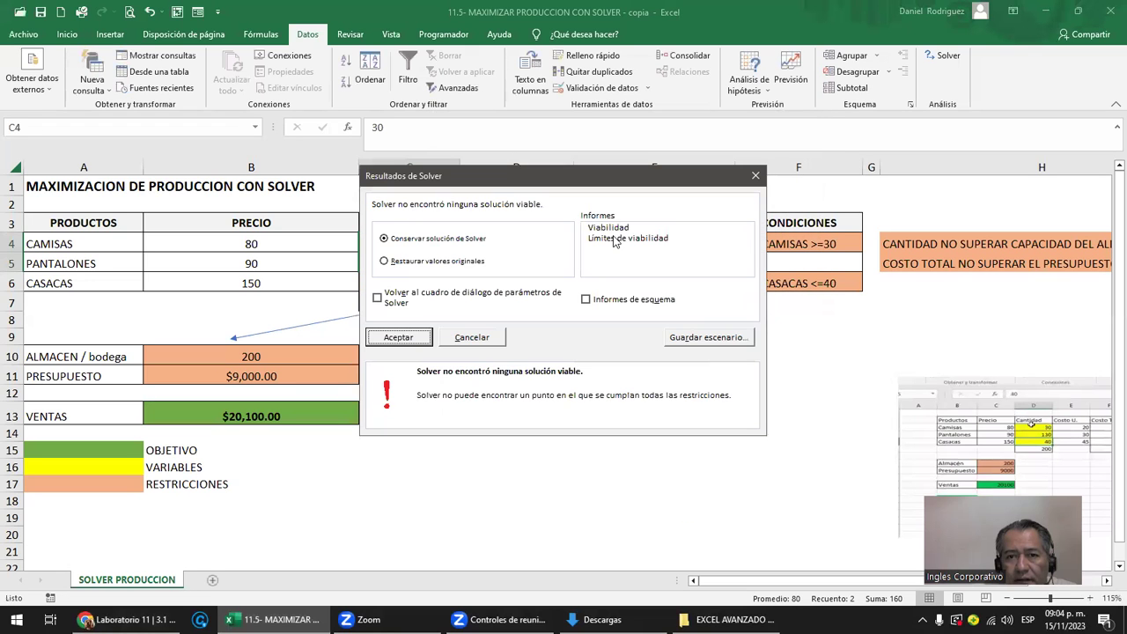
Generate the Viabilidad and Límites de viabilidad reports from the Solver results
click(607, 229)
ctrl+click(614, 239)
ctrl+click(612, 230)
ctrl+click(610, 240)
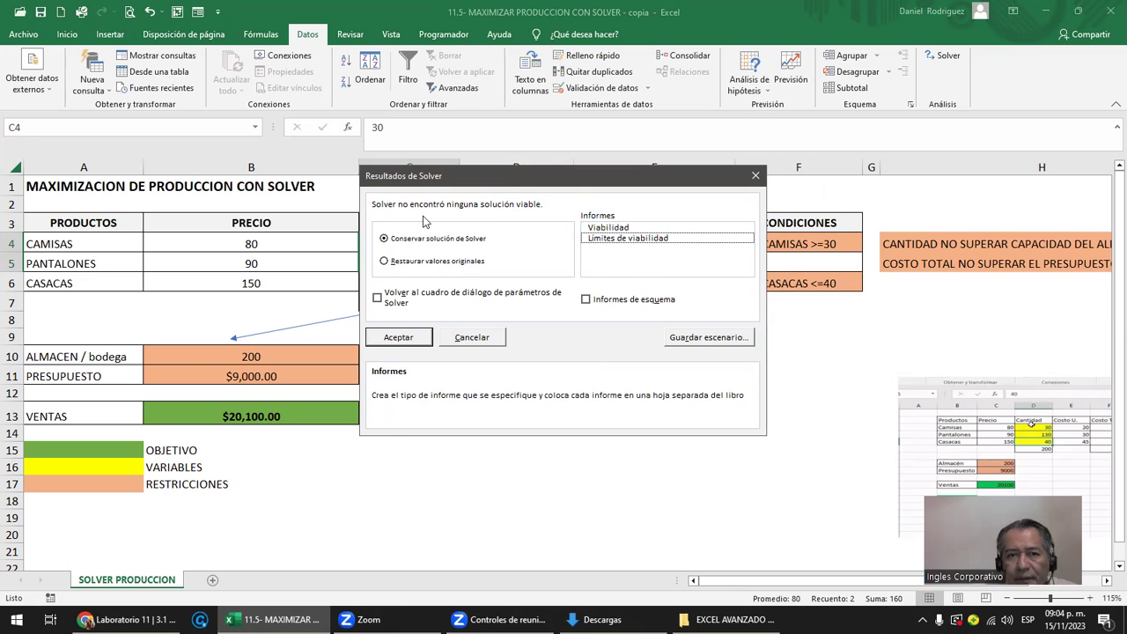
click(596, 230)
click(617, 240)
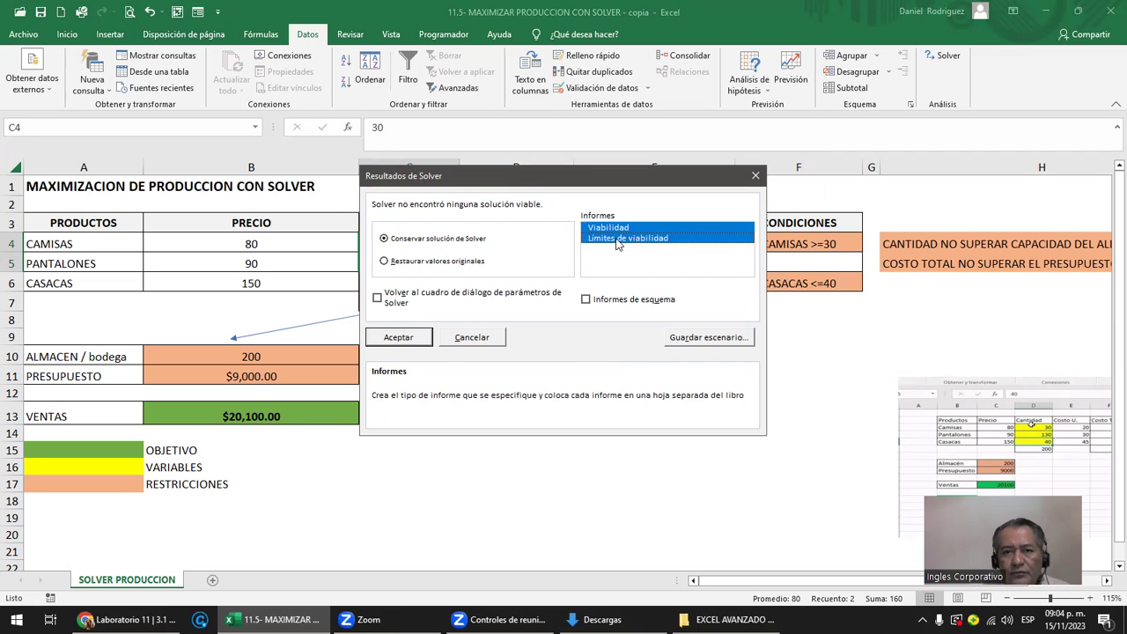
click(397, 339)
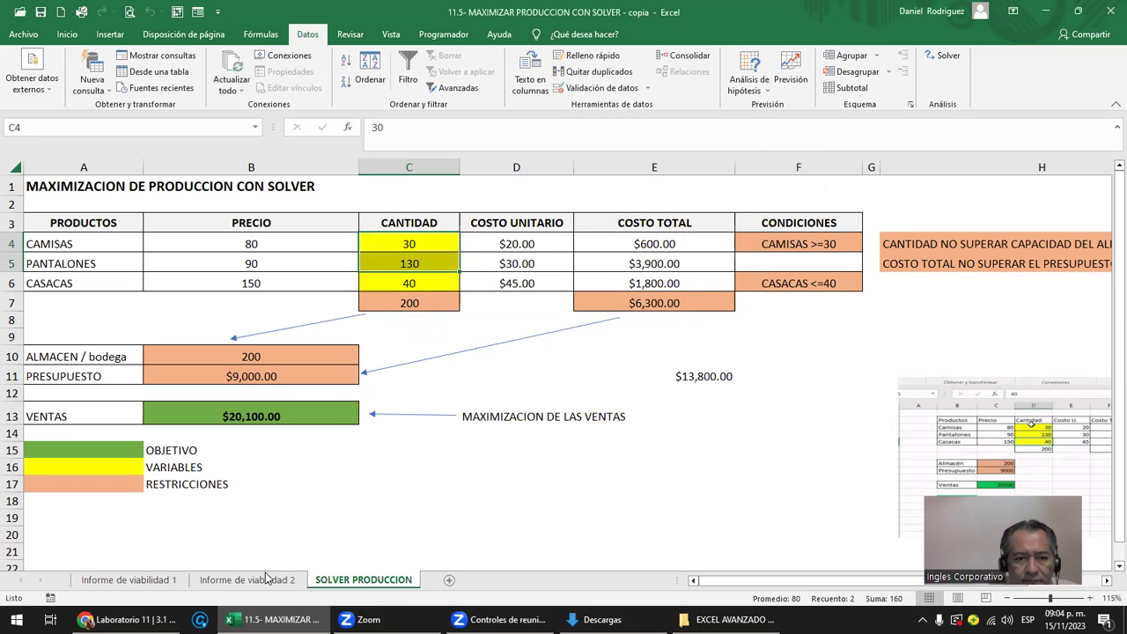
View Informe de viabilidad 2 and 1 sheets, then return to the course quiz
click(251, 581)
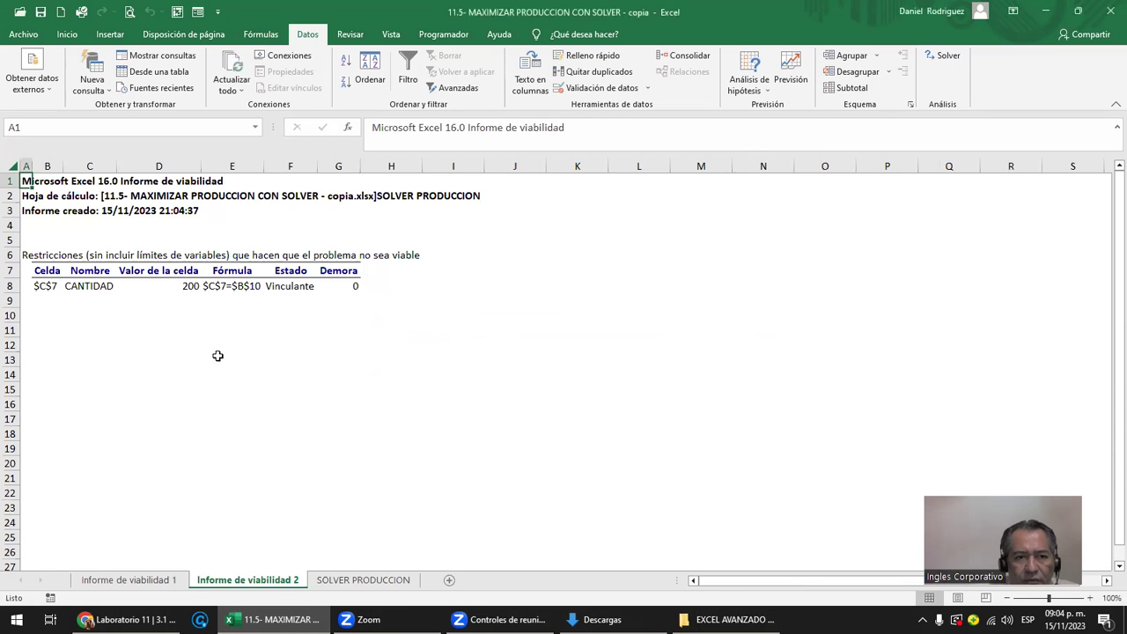
click(151, 581)
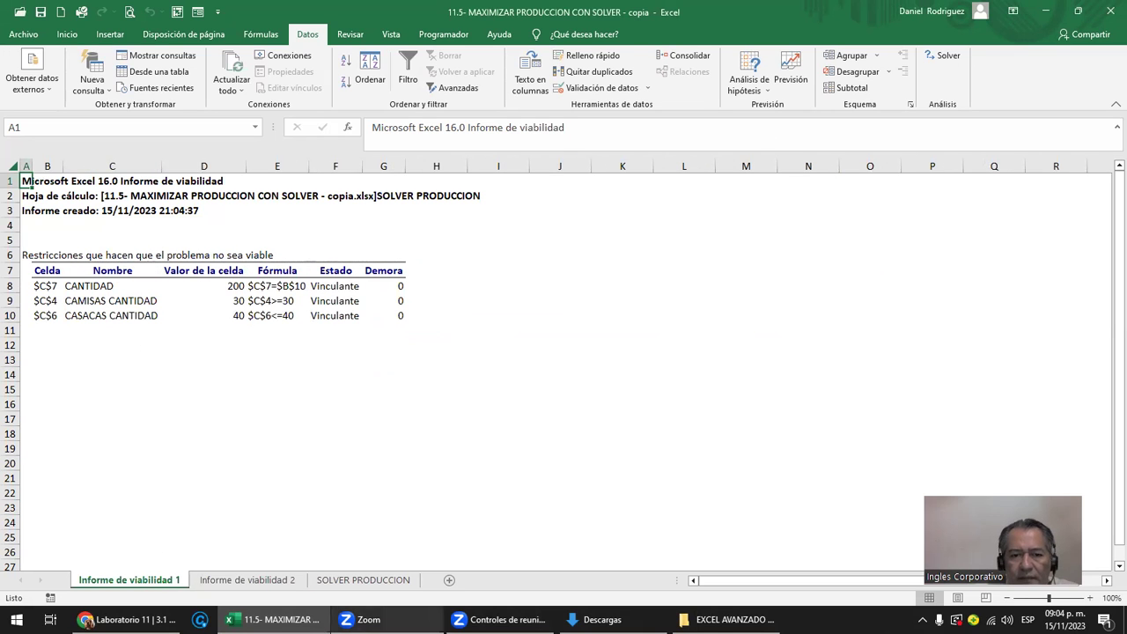
click(132, 619)
scroll(296, 390, down, 3)
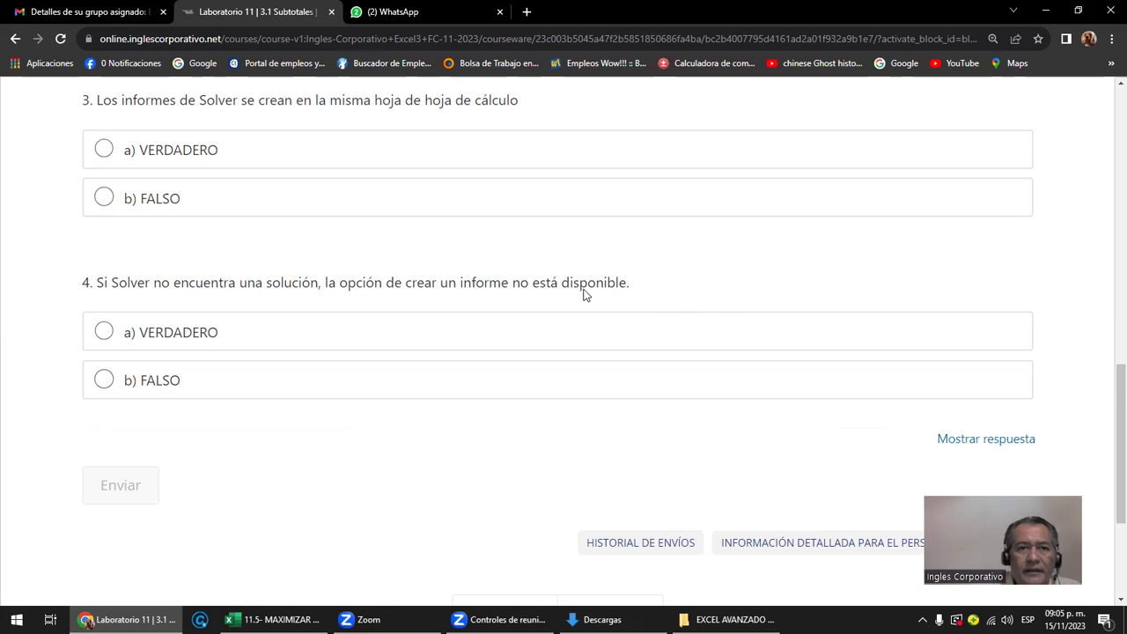
click(273, 618)
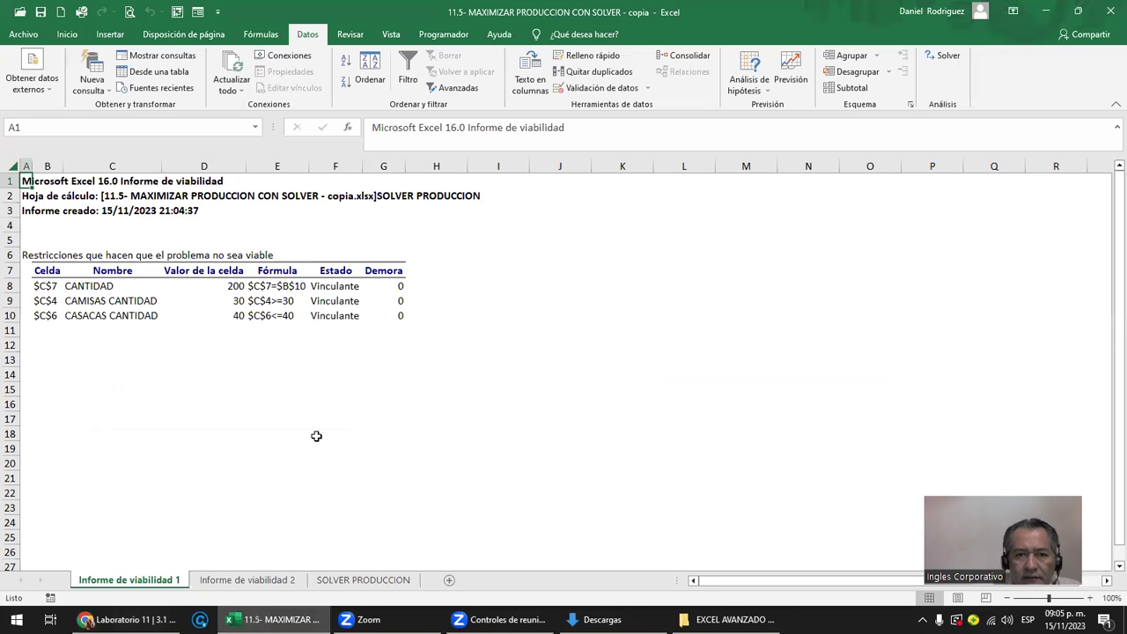
click(340, 580)
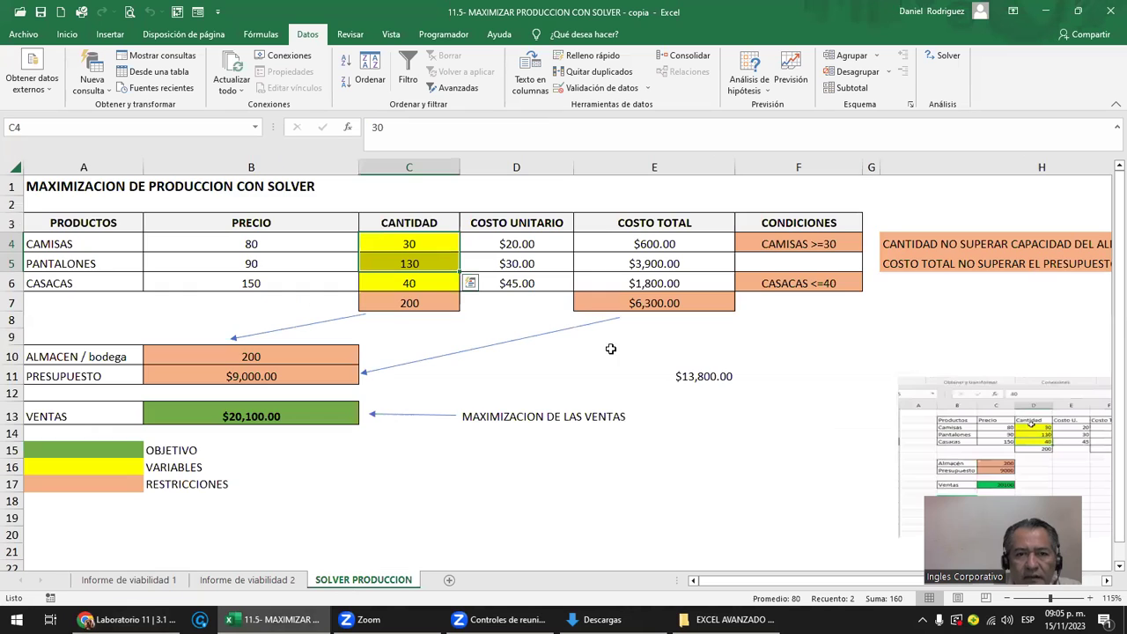
click(948, 56)
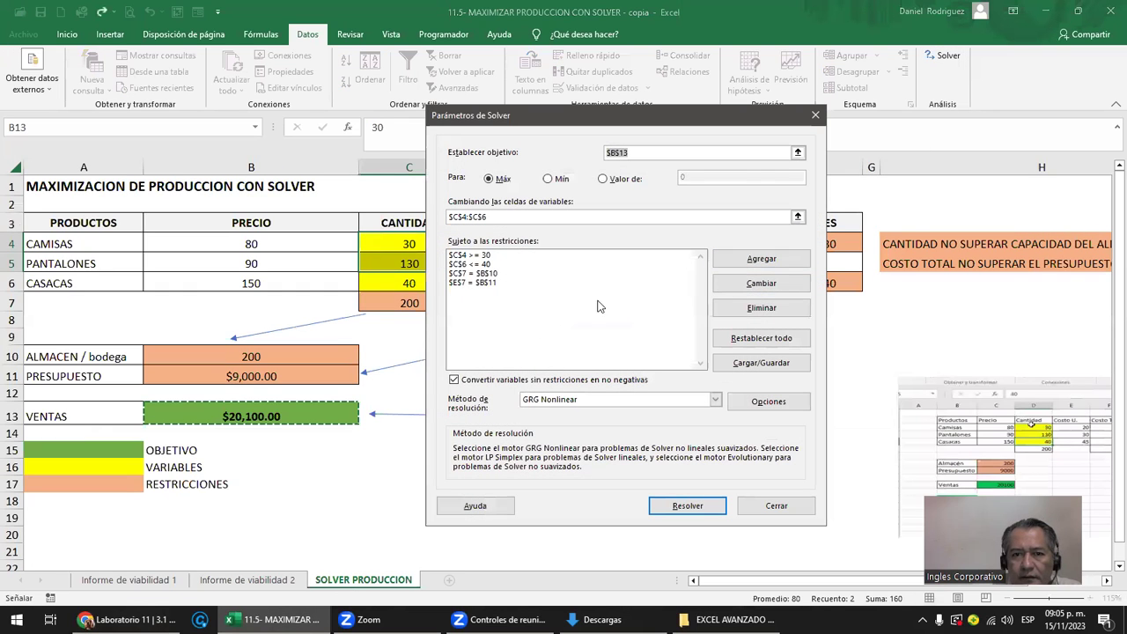
click(711, 506)
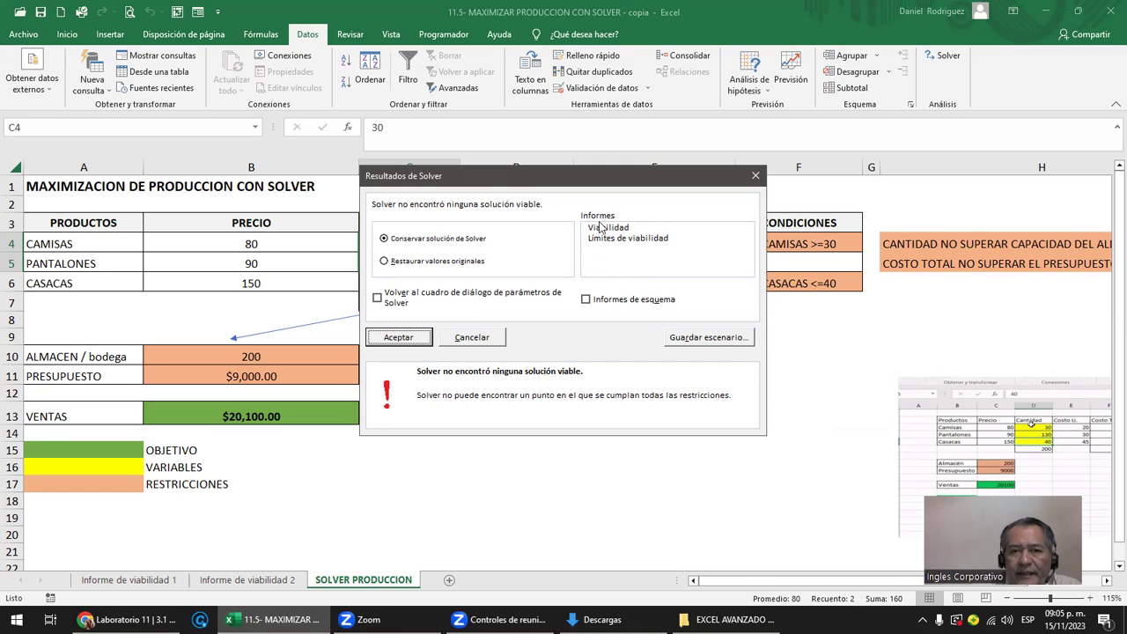
click(755, 172)
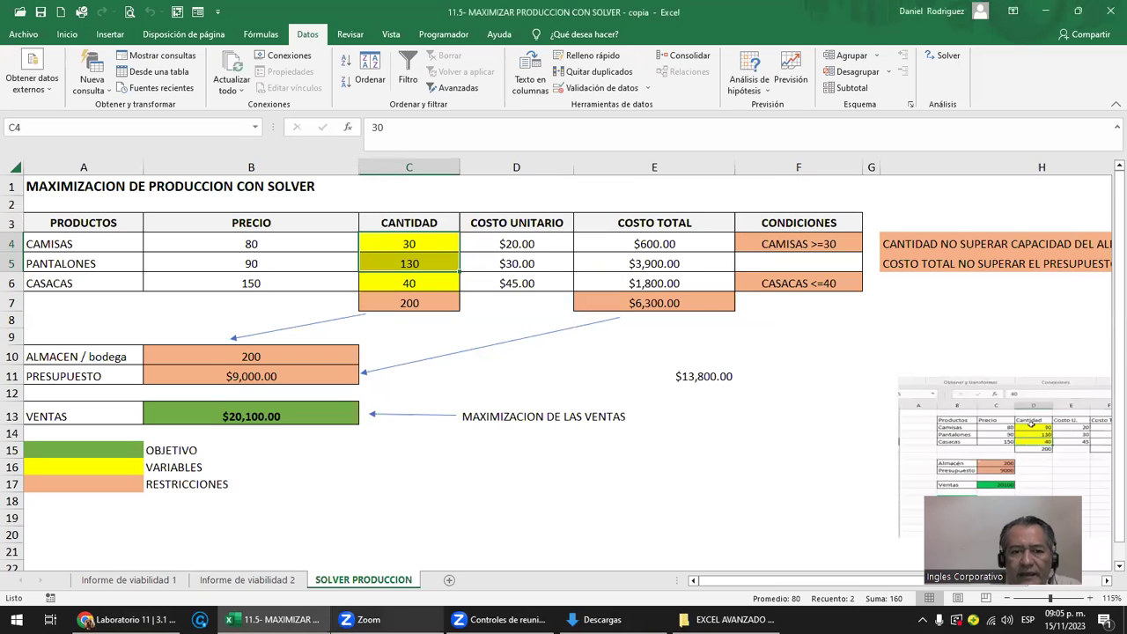
click(132, 619)
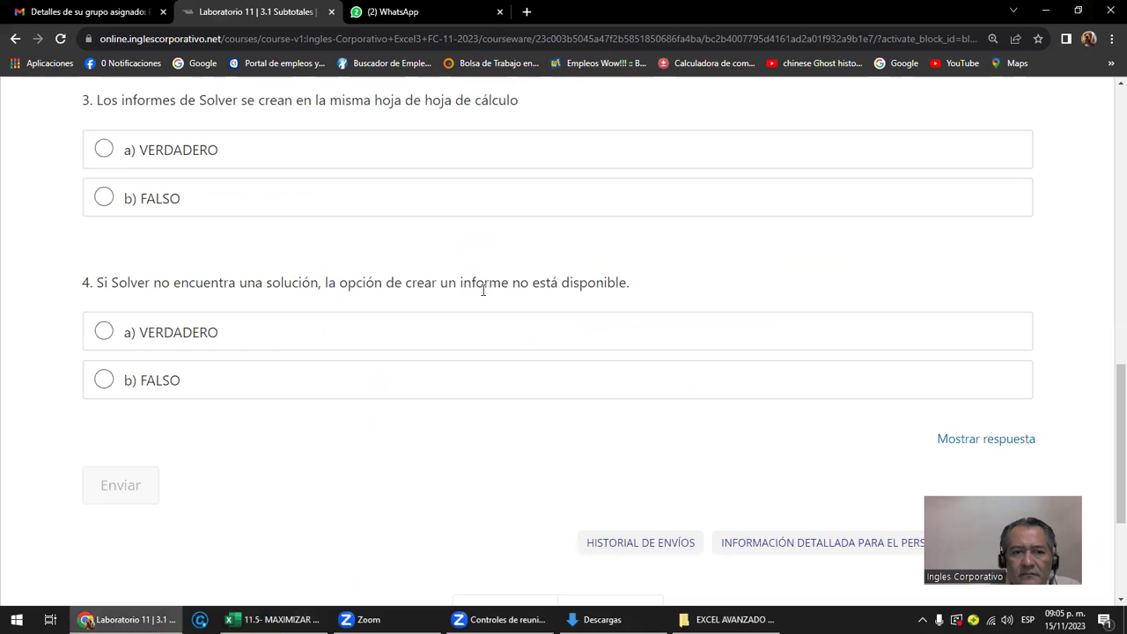
Advance from the Laboratorio 11 quiz to Objetivo de la lección 3.4 and read the Introducción a Macros text
scroll(578, 446, down, 2)
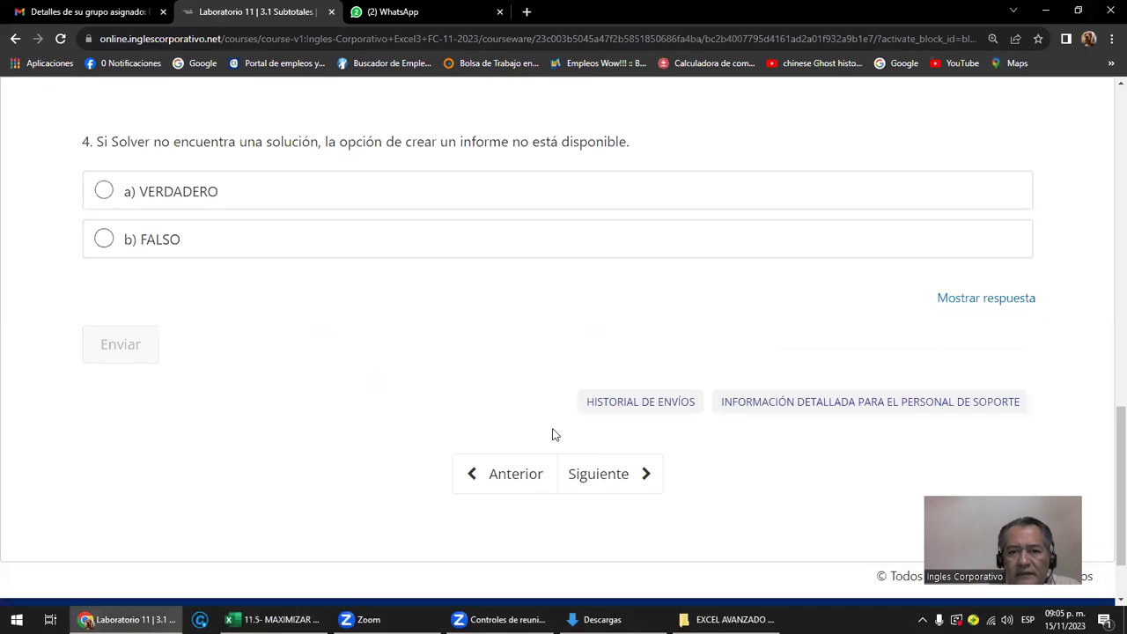
scroll(414, 382, up, 3)
scroll(415, 382, up, 5)
scroll(415, 383, up, 4)
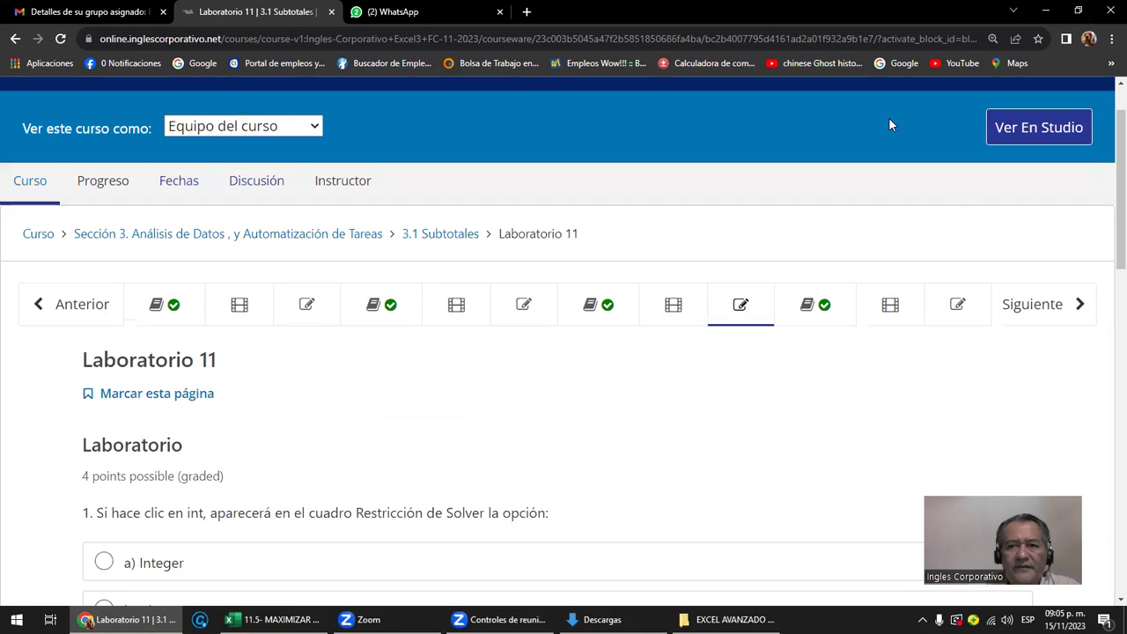
click(1021, 312)
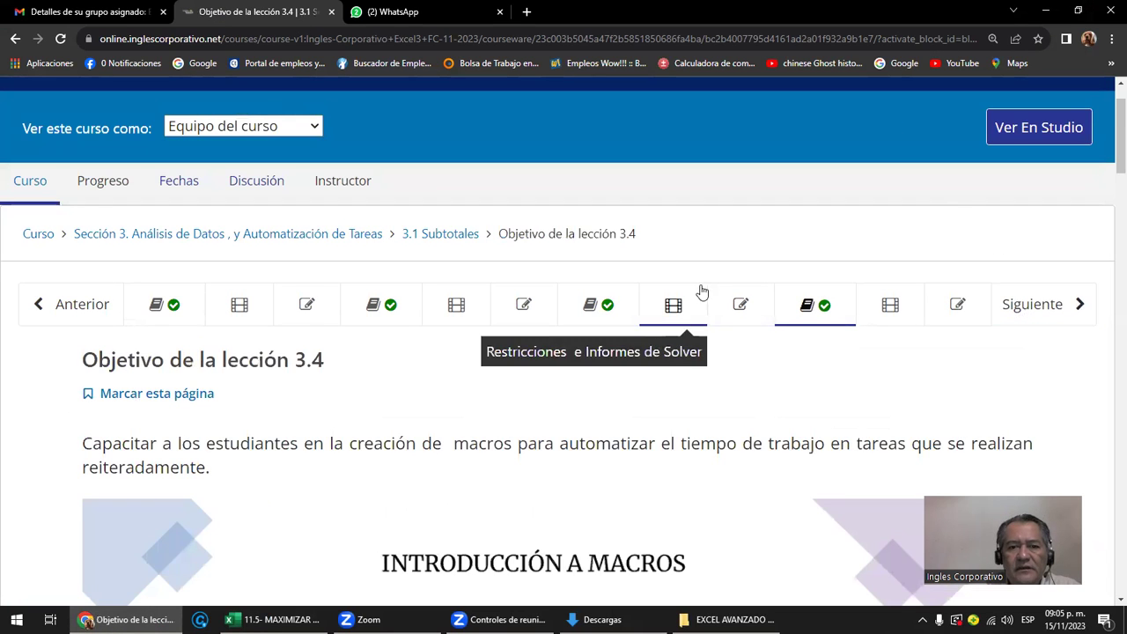
scroll(702, 291, down, 2)
scroll(765, 352, down, 2)
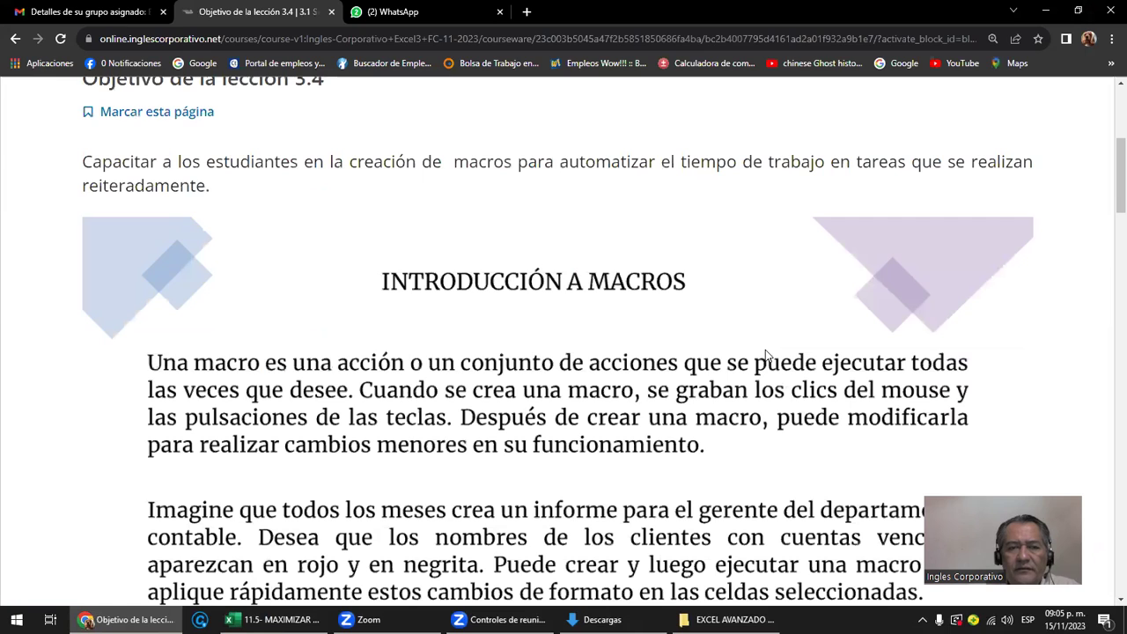